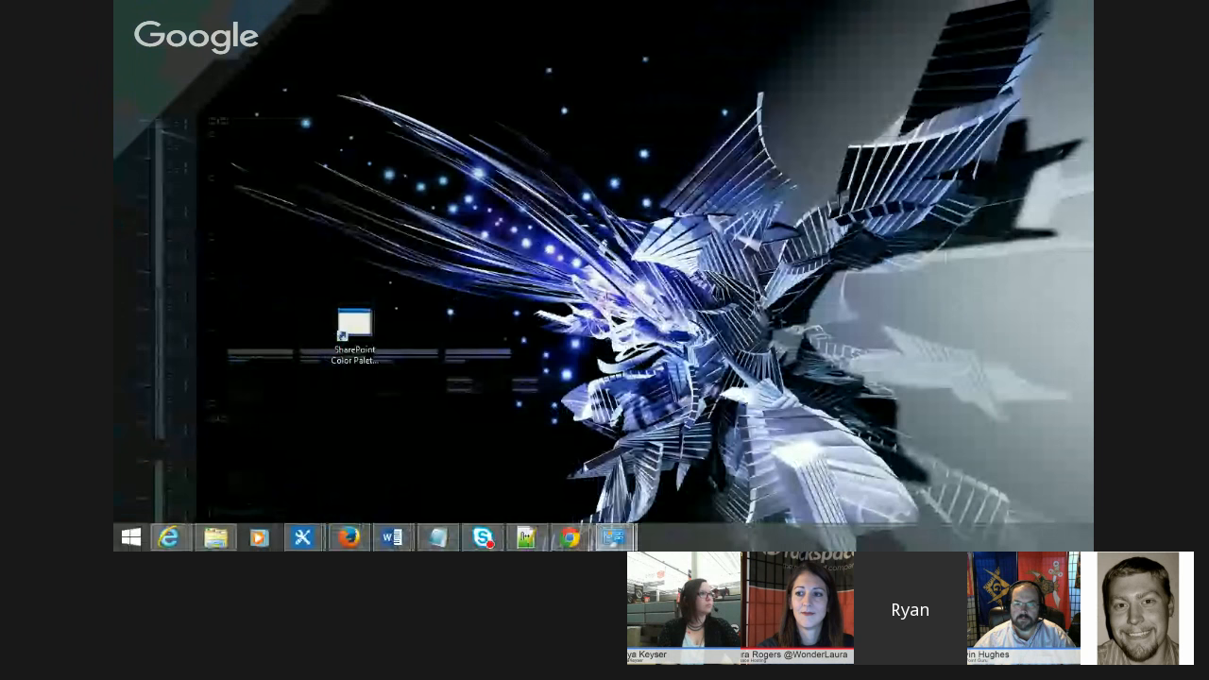
Step: Move the SharePoint Color Palette Tool shortcut higher up on the desktop
left_click(353, 329)
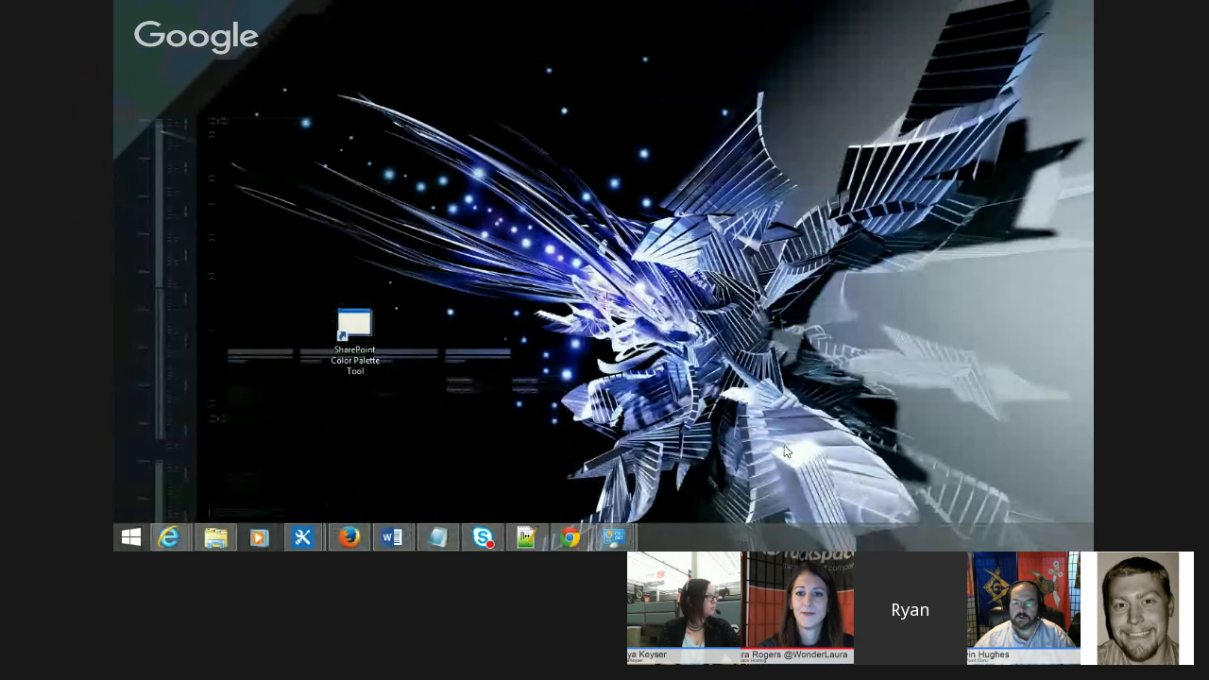
left_click_drag(354, 328, 377, 272)
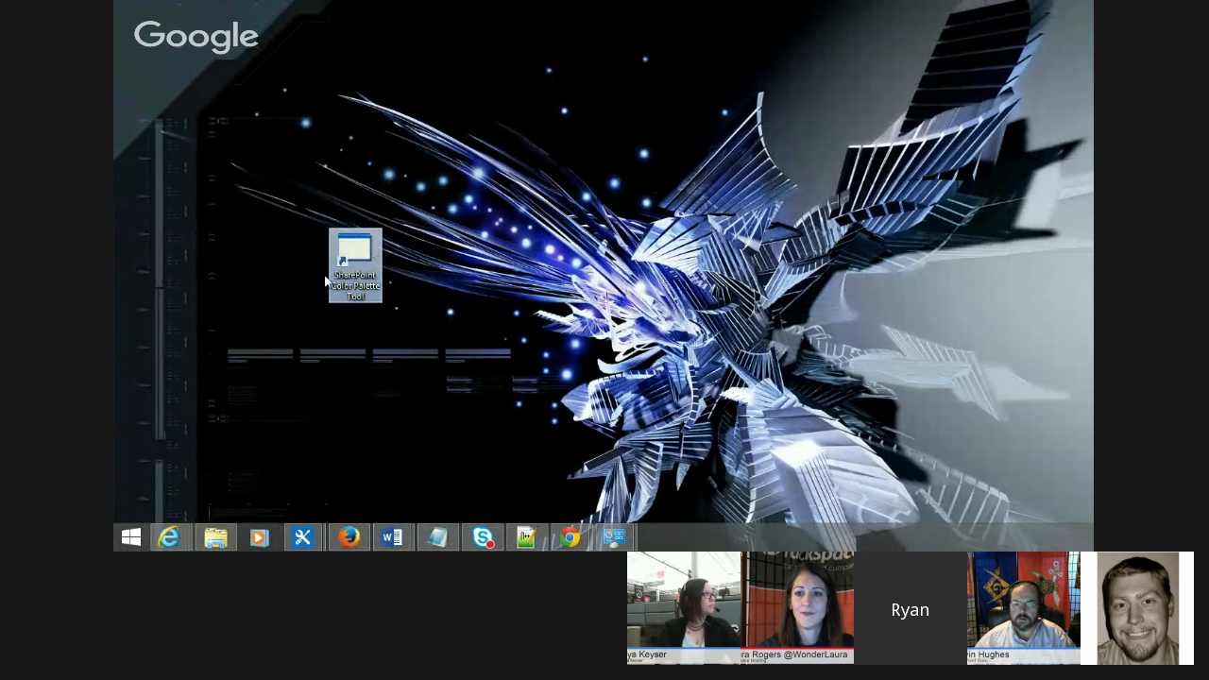
left_click(404, 323)
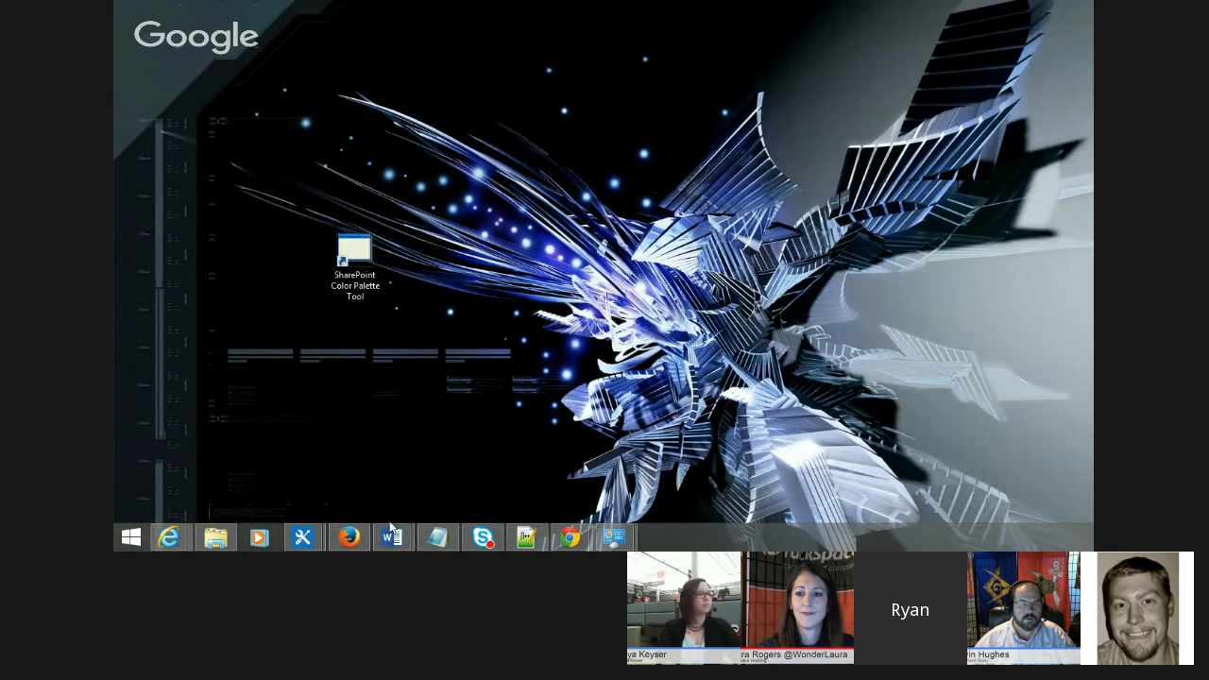
Step: Show the SharePoint Color Palette Tool download page in Firefox, then minimize the browser window
left_click(350, 537)
left_click(368, 24)
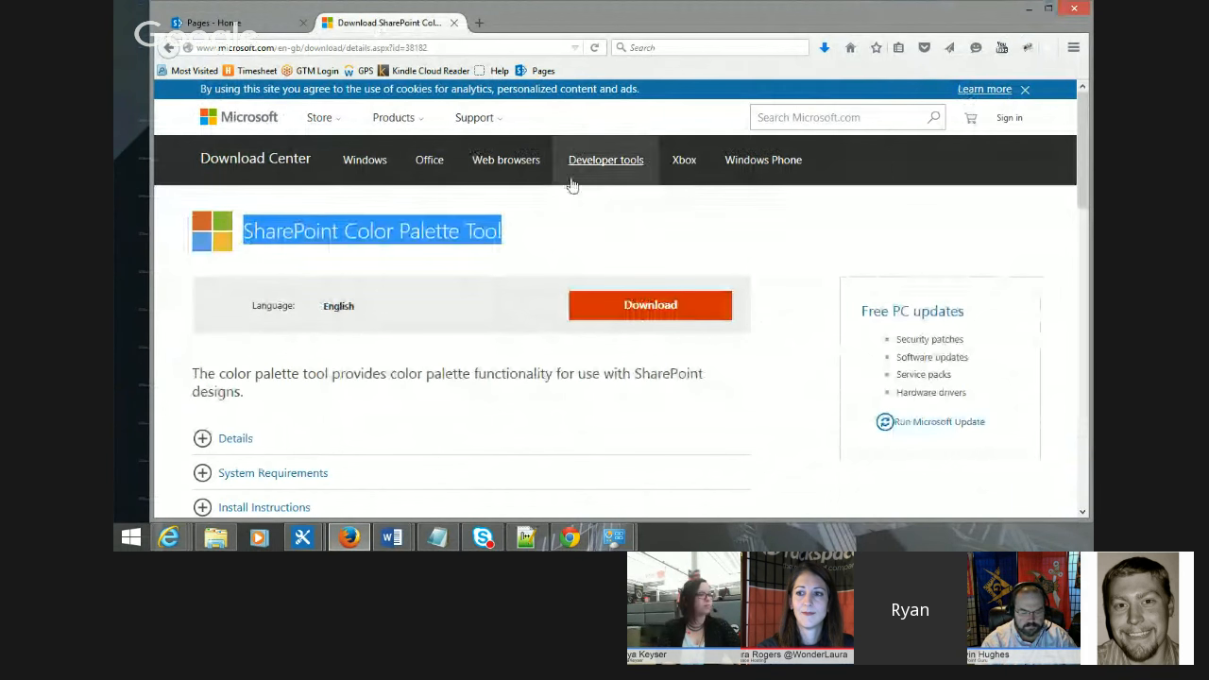
left_click(510, 229)
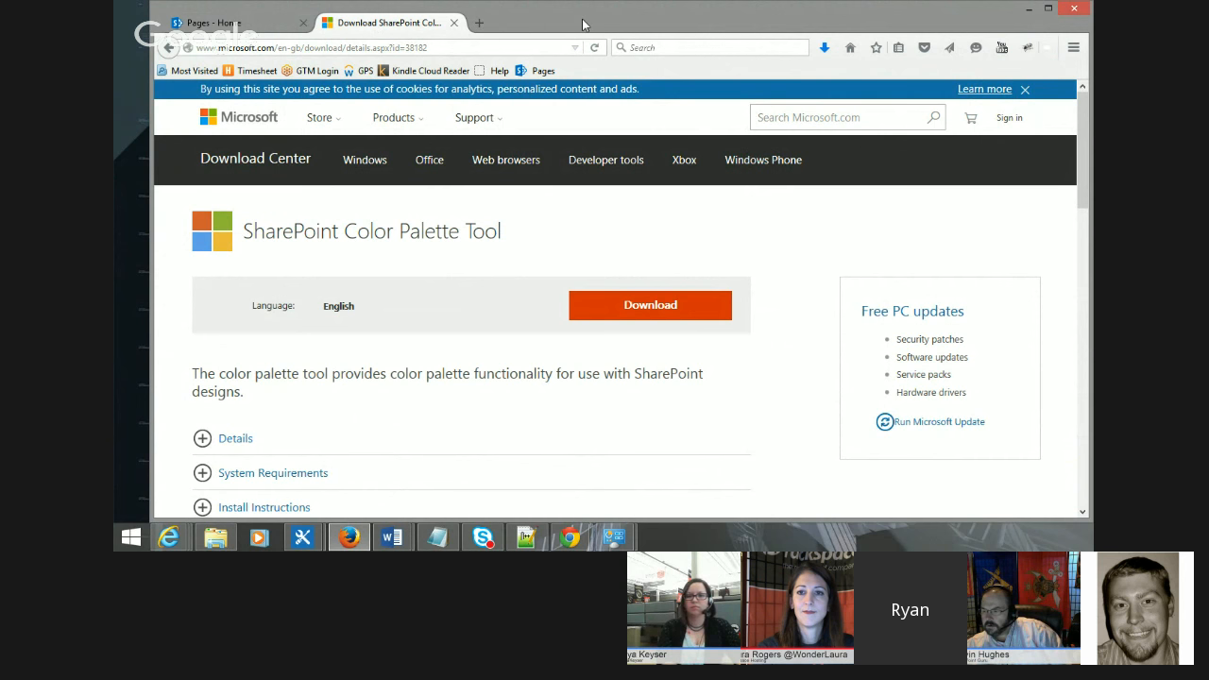
left_click_drag(580, 21, 575, 23)
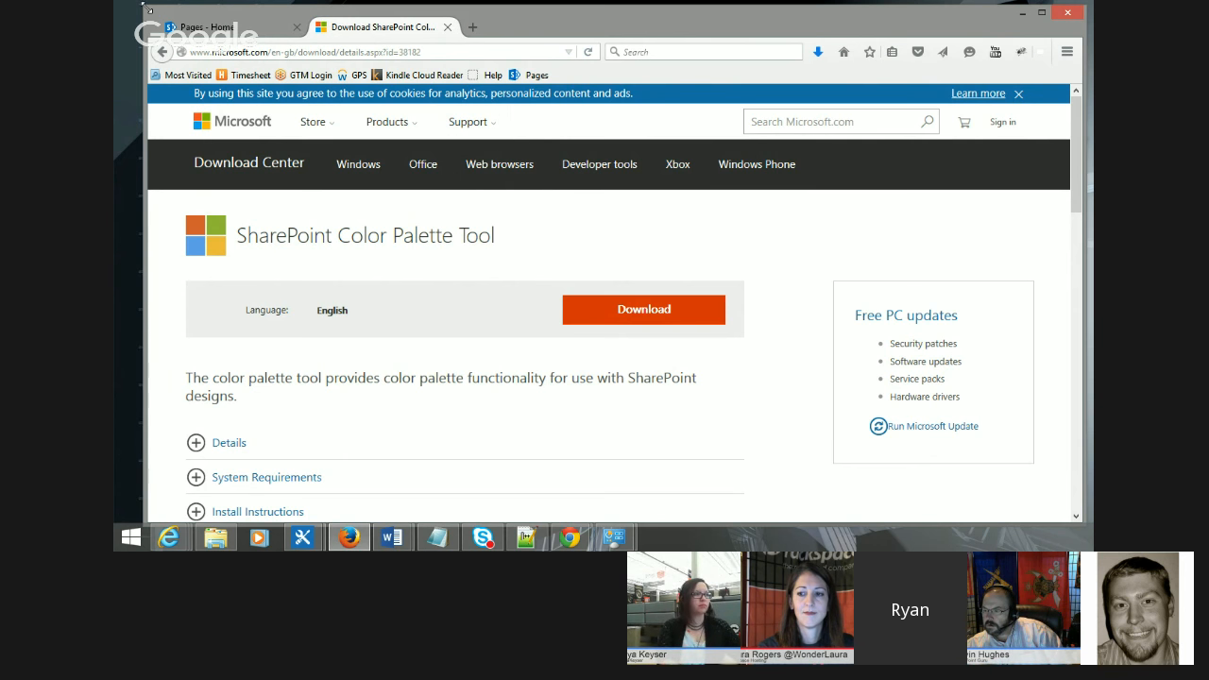
left_click_drag(148, 9, 210, 34)
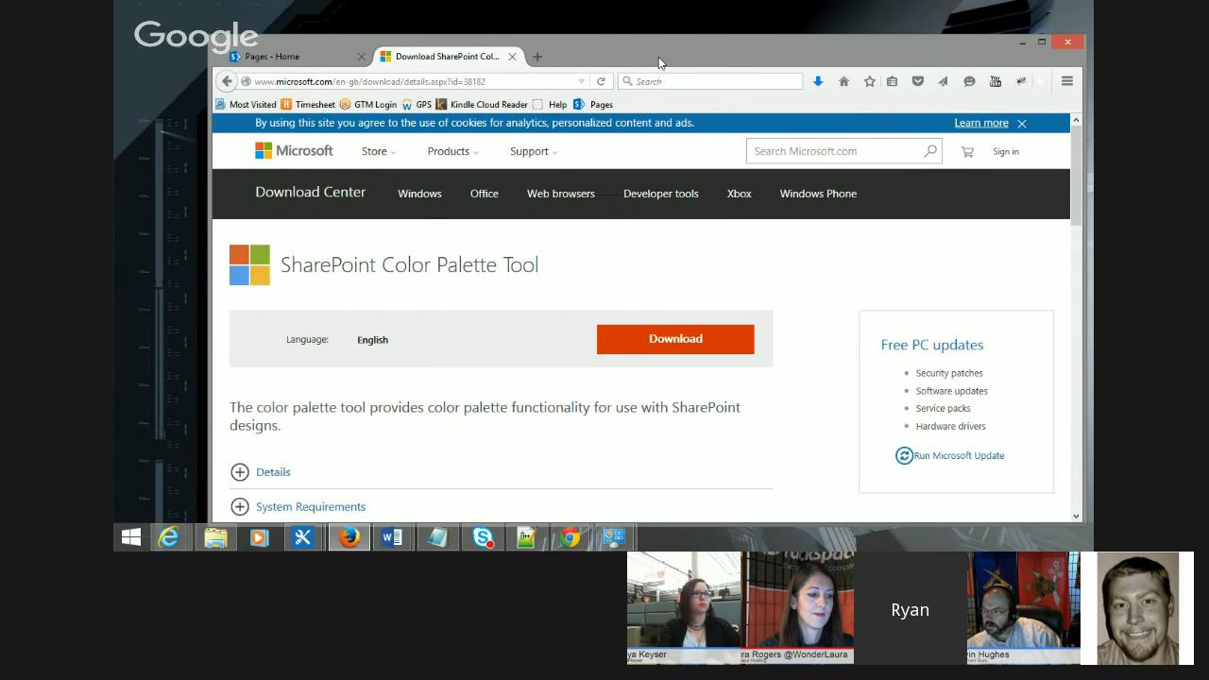
left_click_drag(658, 57, 628, 39)
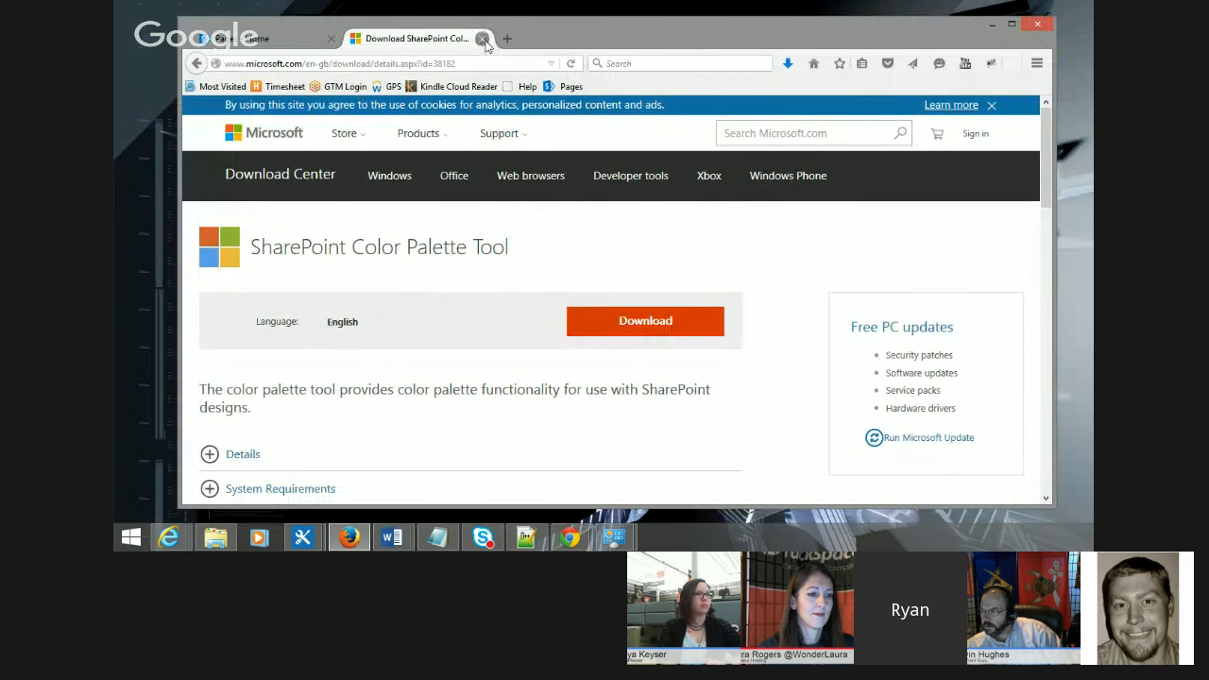
left_click(990, 23)
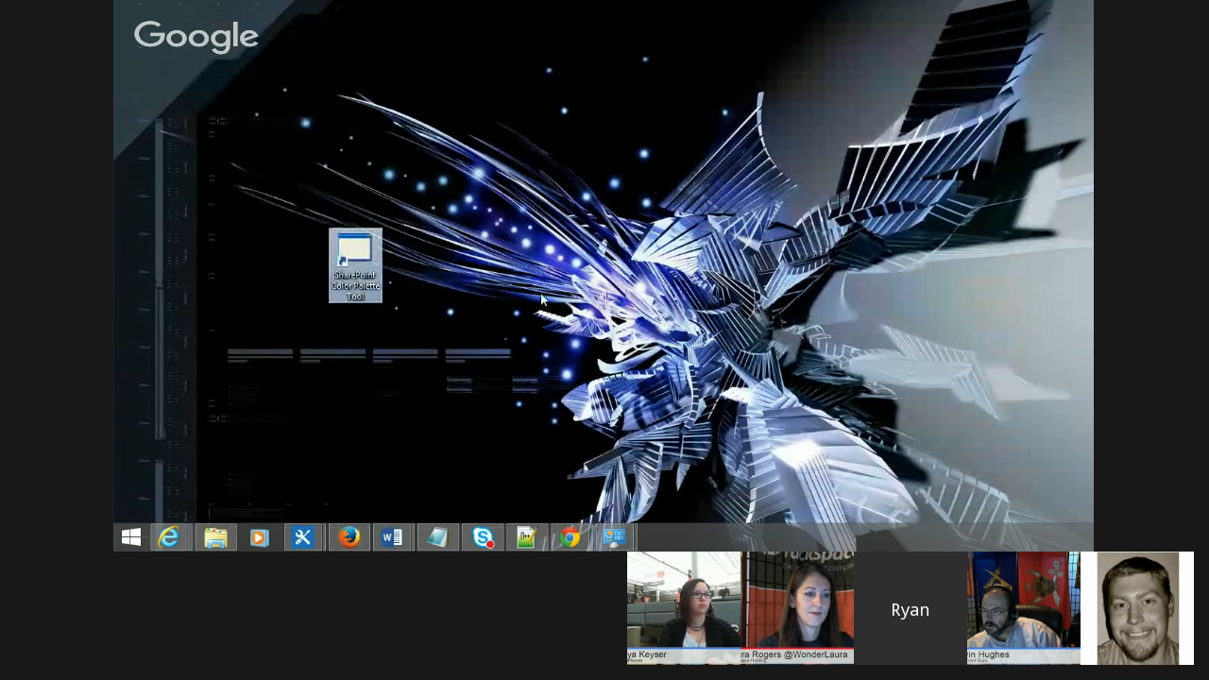
Step: Launch the SharePoint Color Palette Tool and move and resize its window to fill the desktop area
double_click(358, 257)
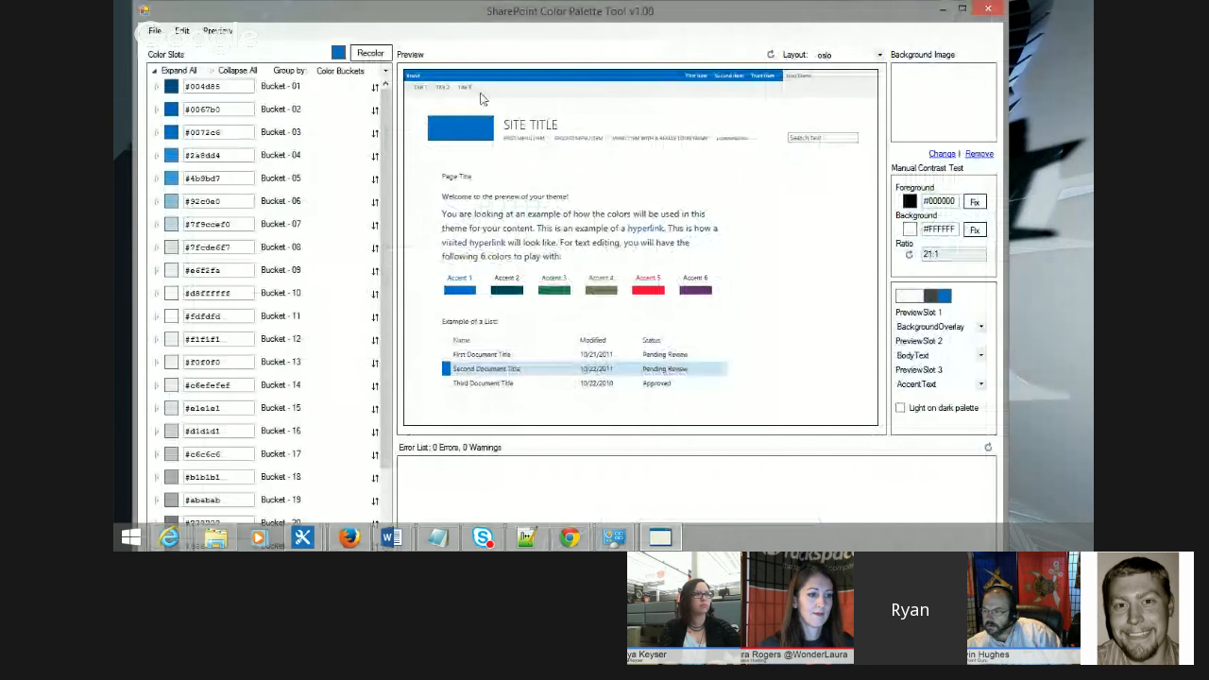
left_click_drag(133, 1, 229, 120)
left_click_drag(329, 134, 323, 34)
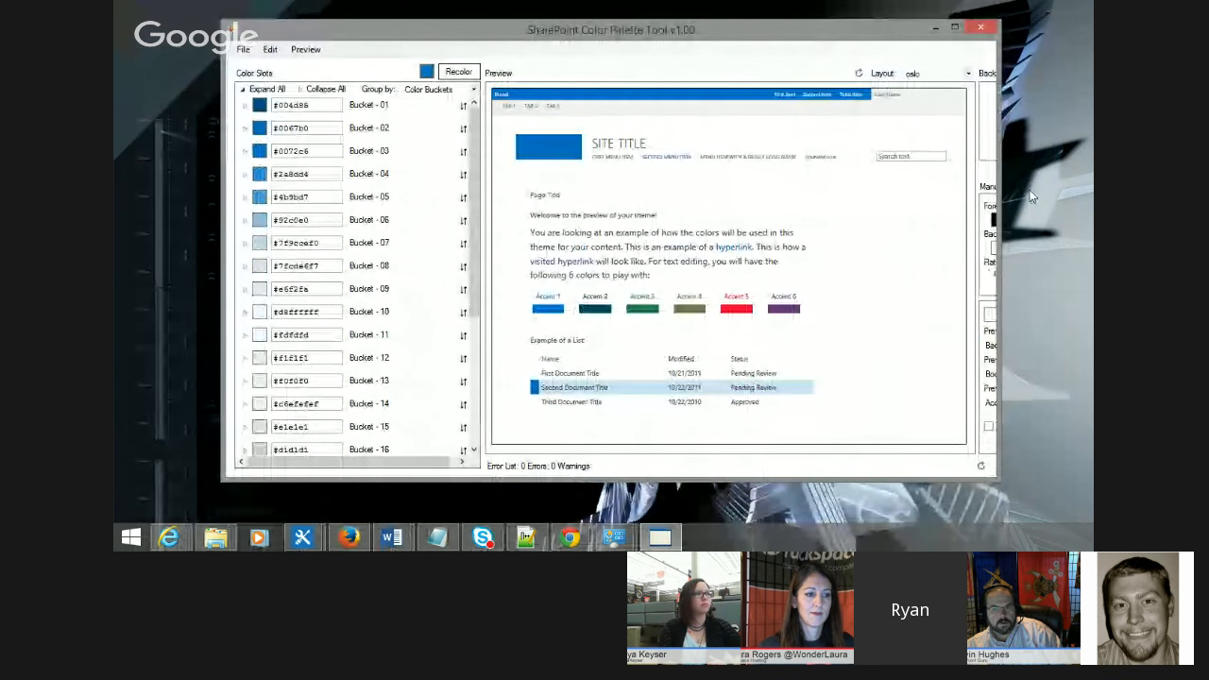
left_click_drag(999, 184, 1121, 179)
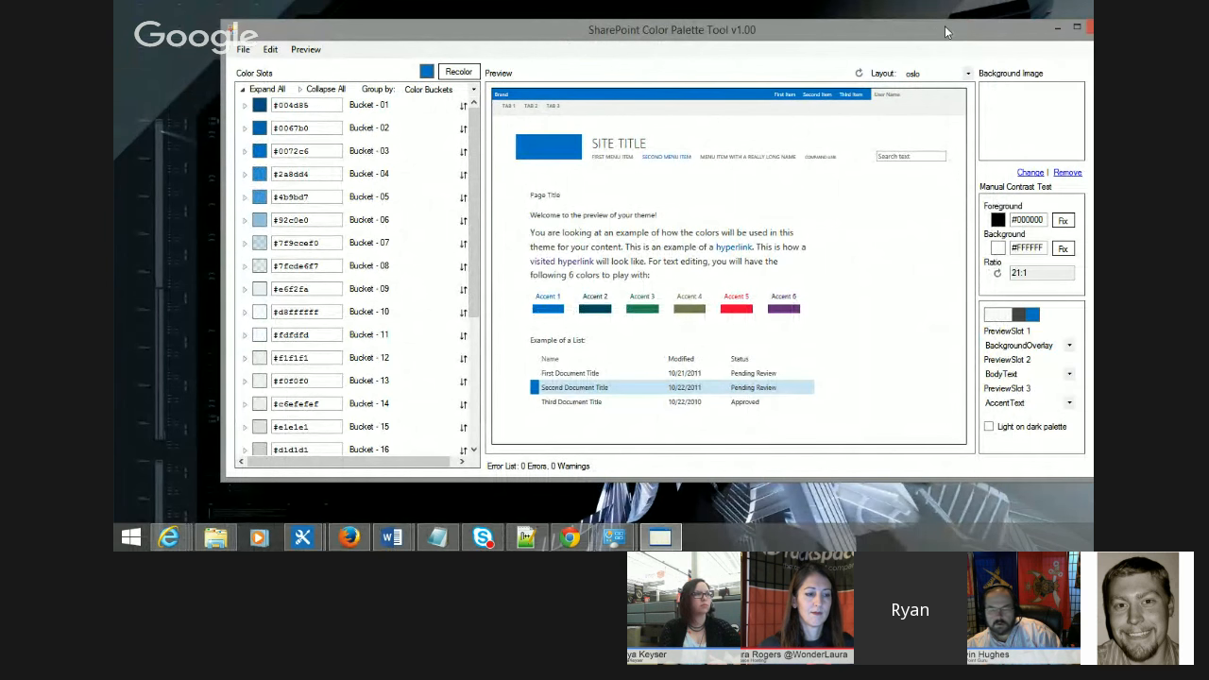
left_click_drag(931, 44, 835, 40)
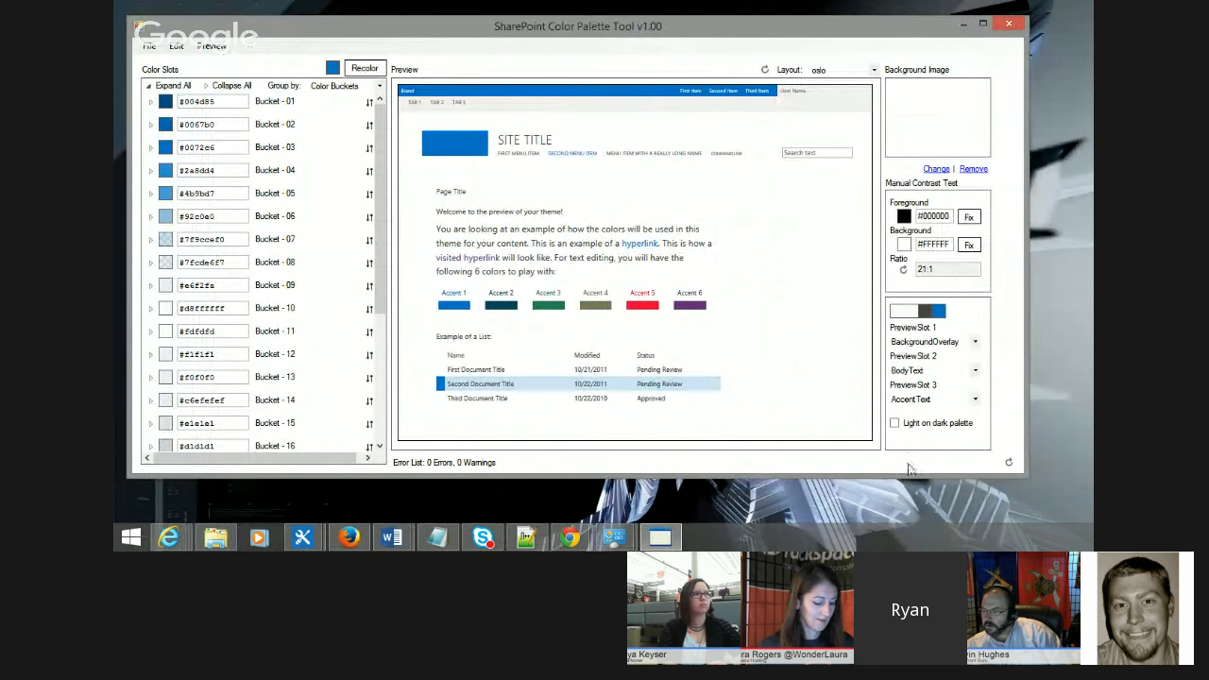
left_click_drag(910, 474, 910, 501)
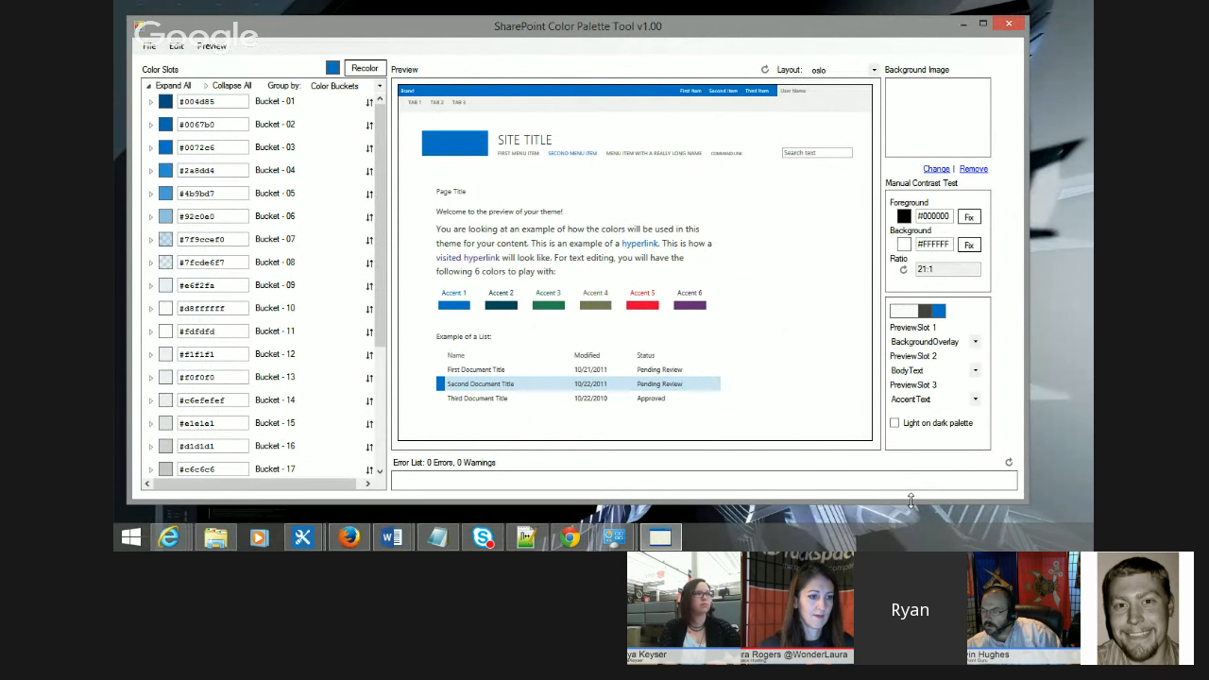
left_click_drag(738, 36, 774, 23)
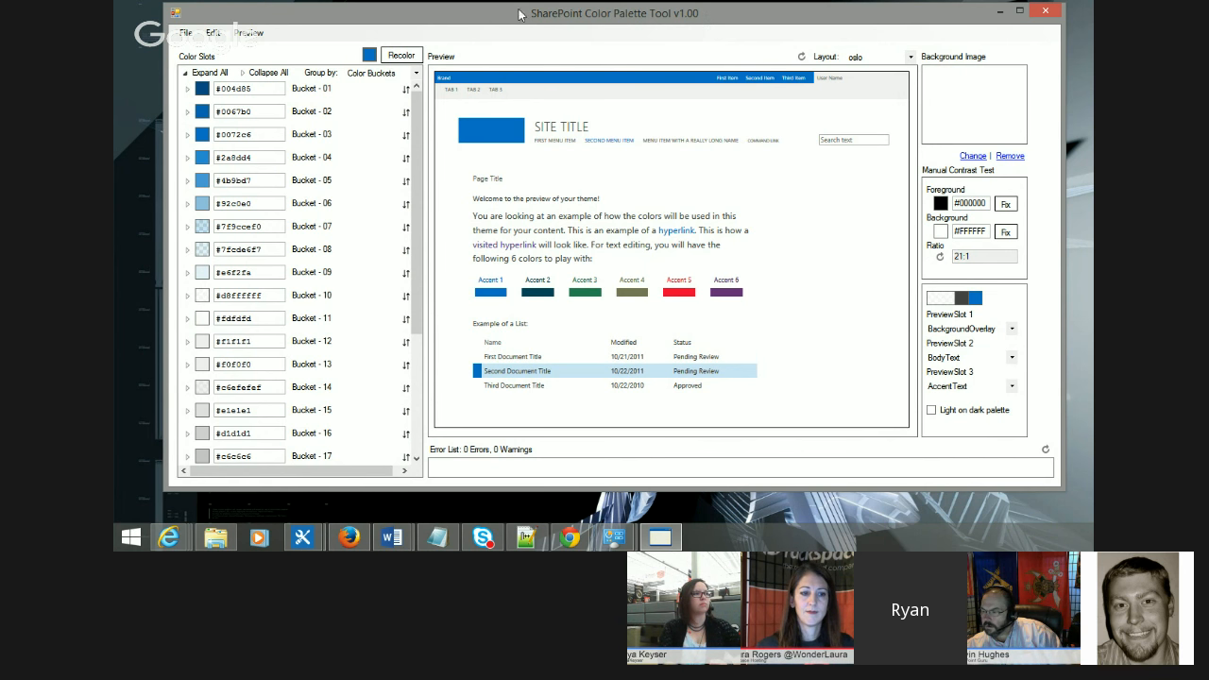
left_click_drag(557, 17, 559, 21)
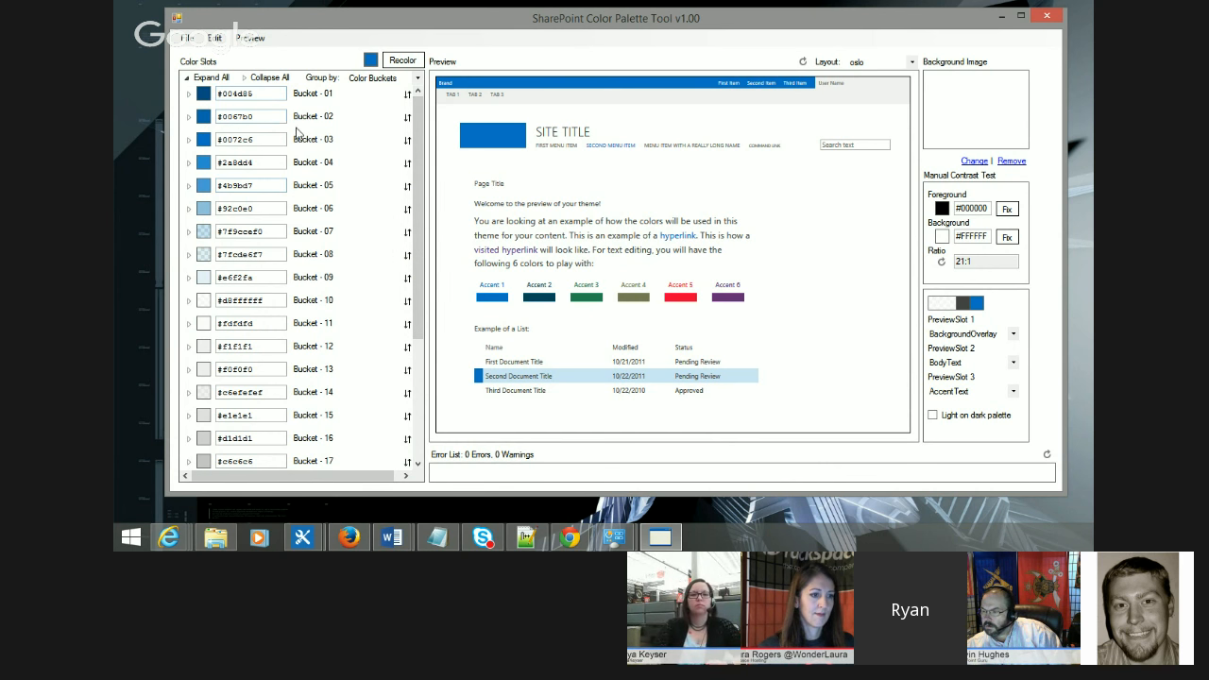
mouse_move(414, 125)
left_mouse_down()
mouse_move(437, 283)
mouse_move(417, 256)
mouse_move(422, 115)
left_mouse_up()
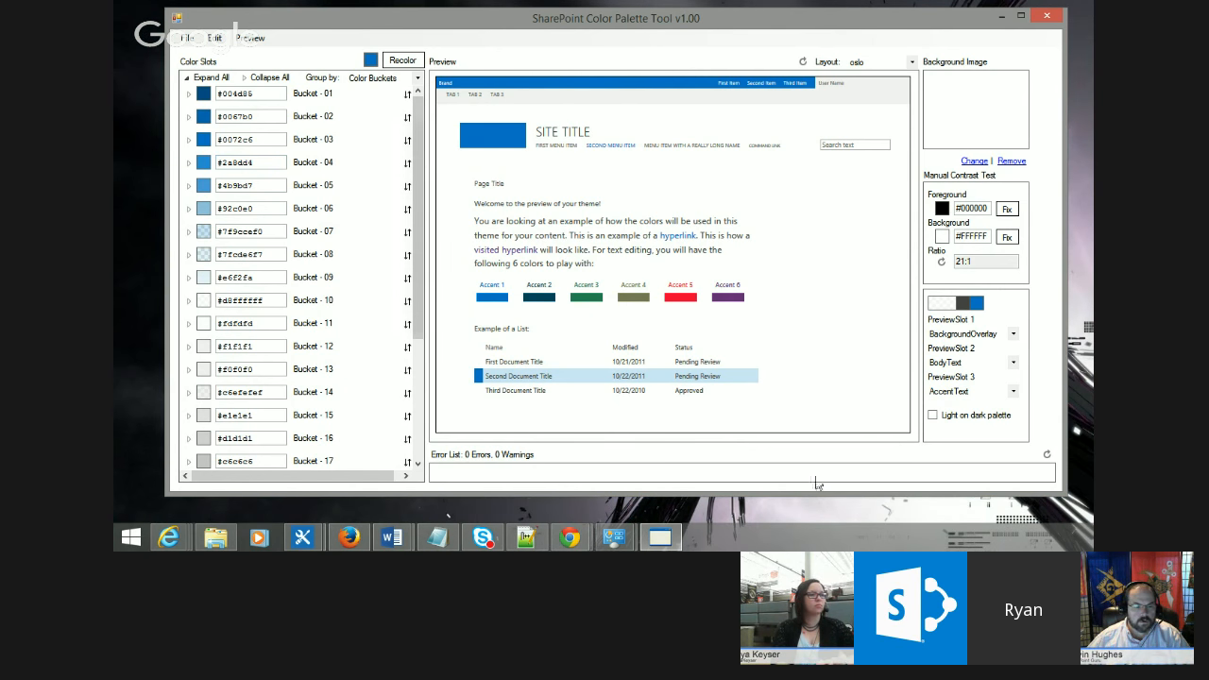
left_click_drag(891, 490, 883, 521)
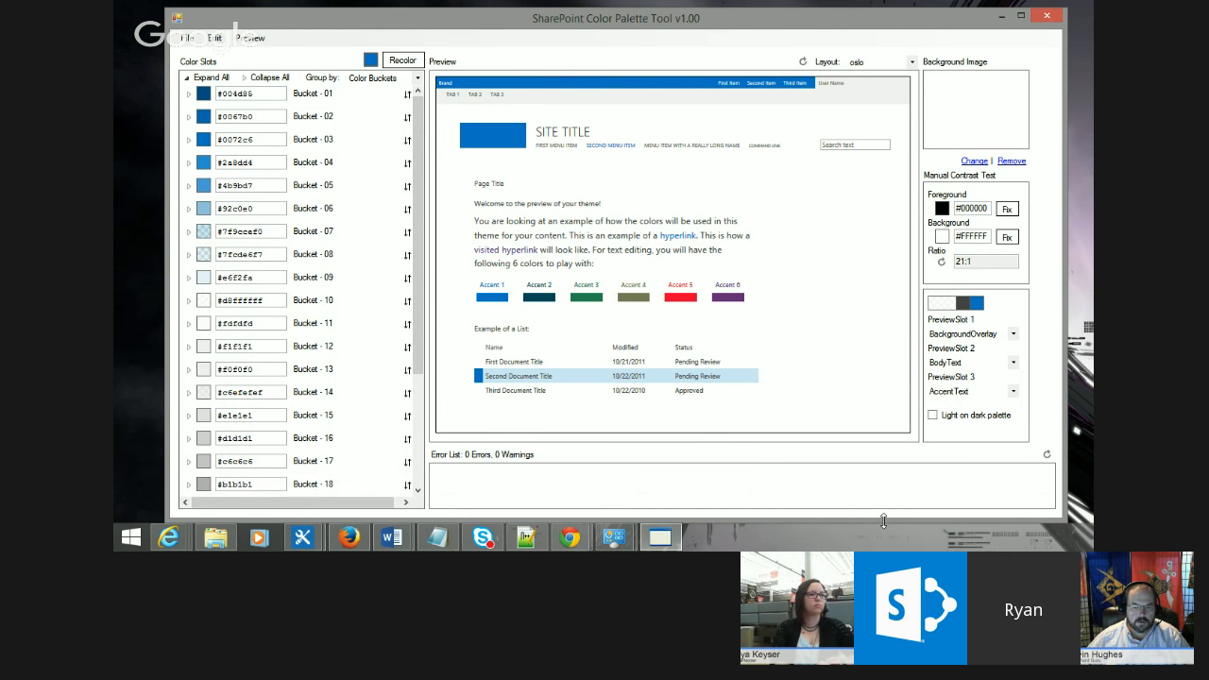
left_click_drag(656, 30, 656, 26)
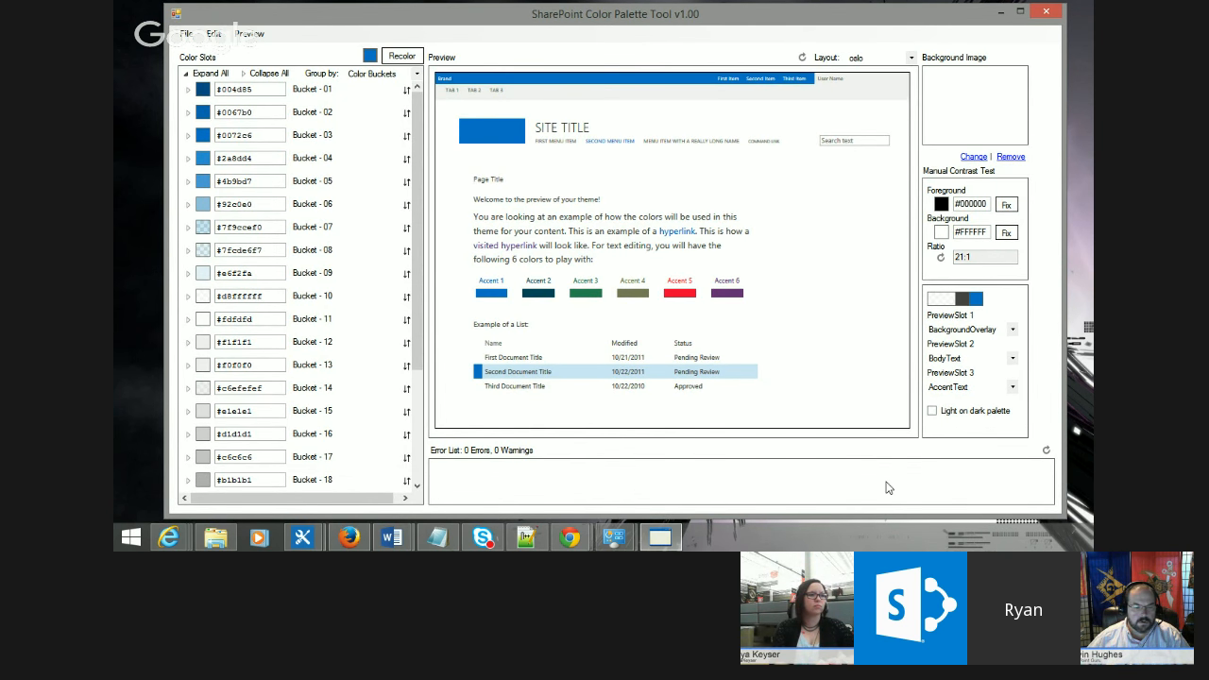
left_click_drag(876, 513, 875, 518)
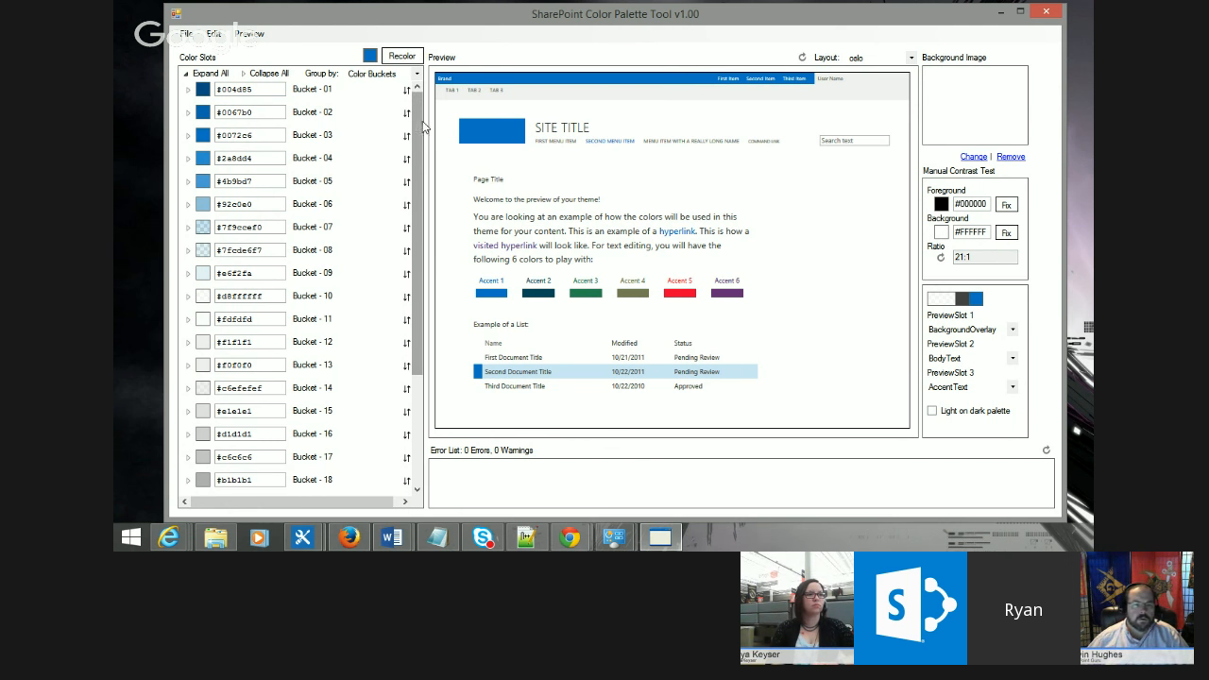
Step: Switch the preview layout to seattle and then to Z - Contrast Test
left_click(911, 58)
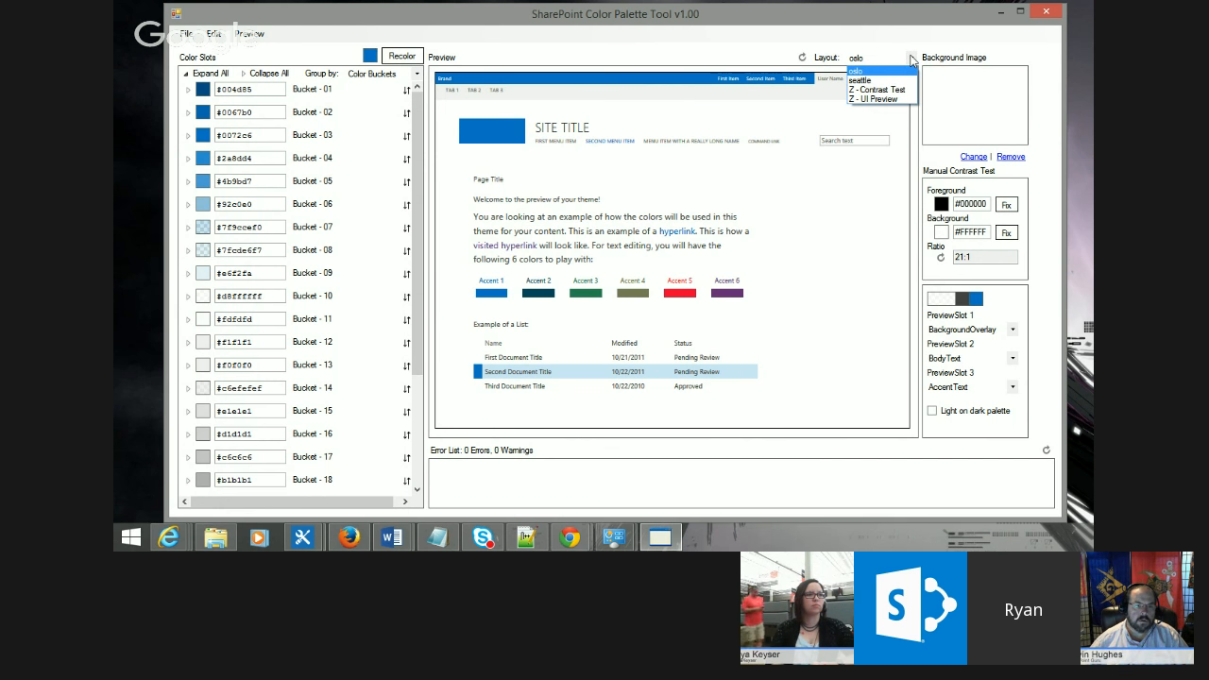
left_click(863, 57)
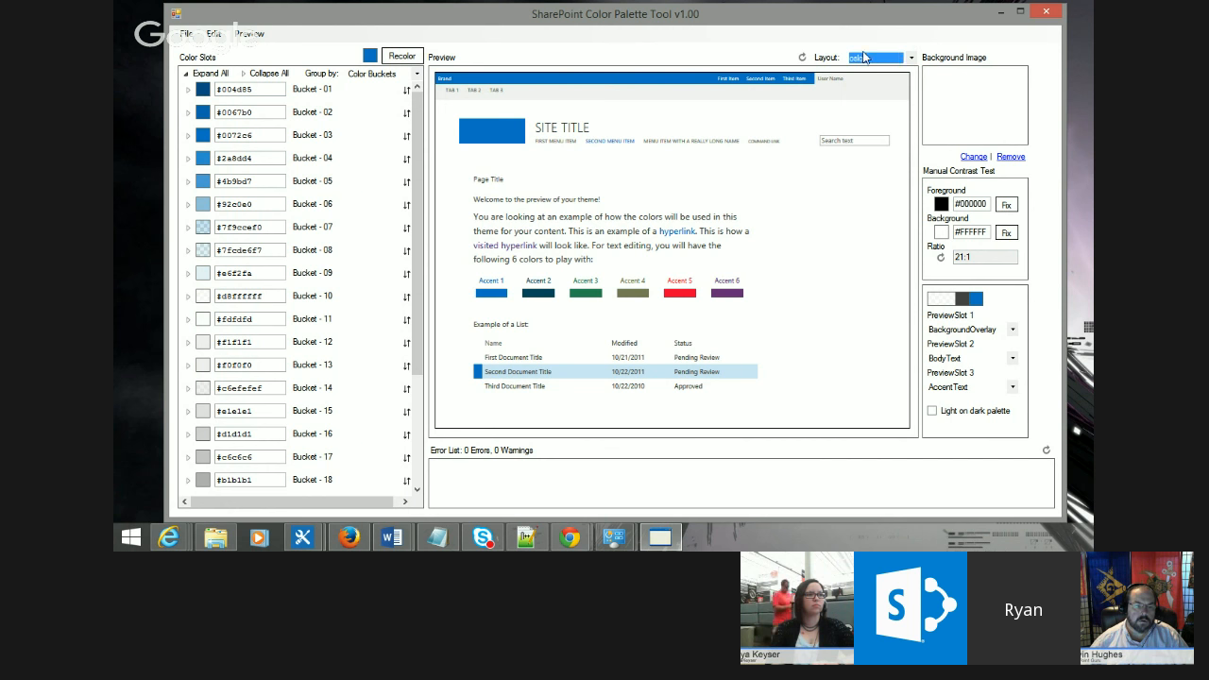
left_click(911, 58)
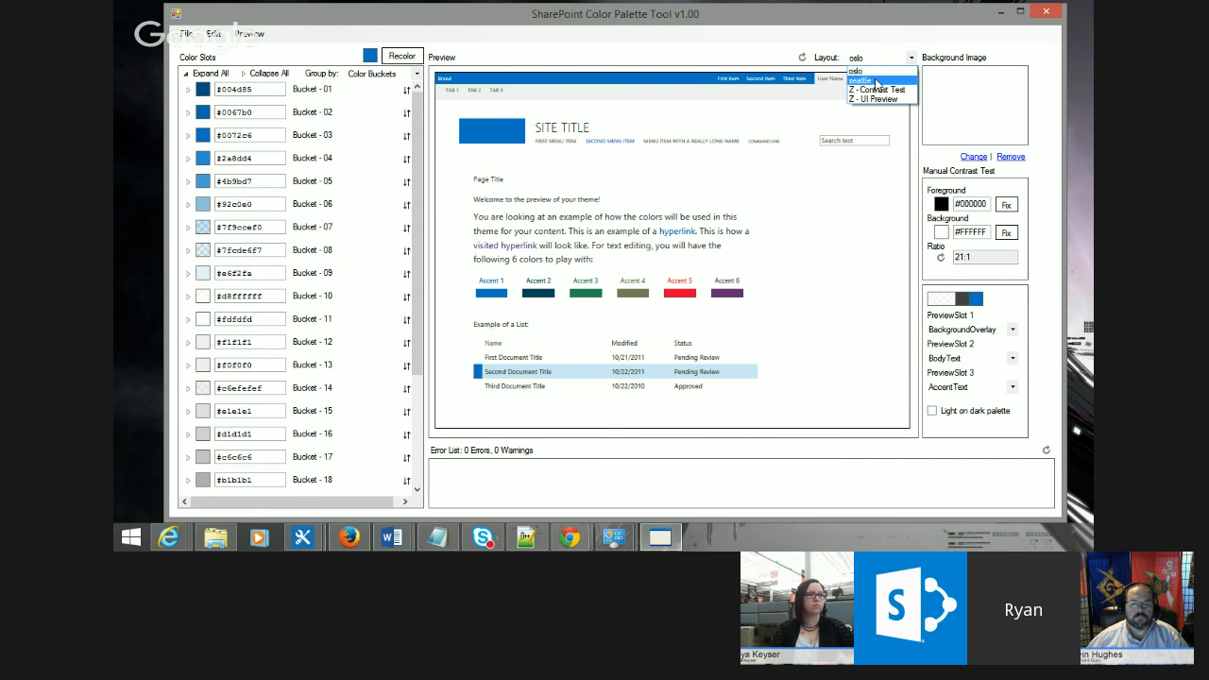
left_click(875, 80)
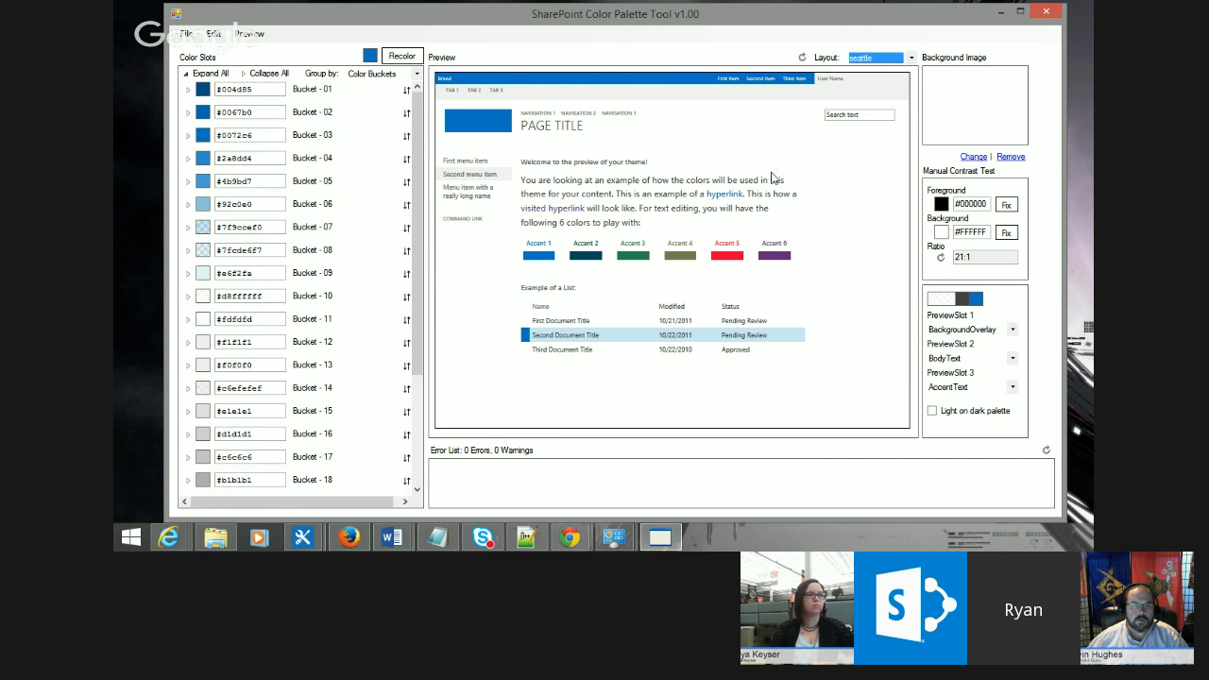
left_click(910, 58)
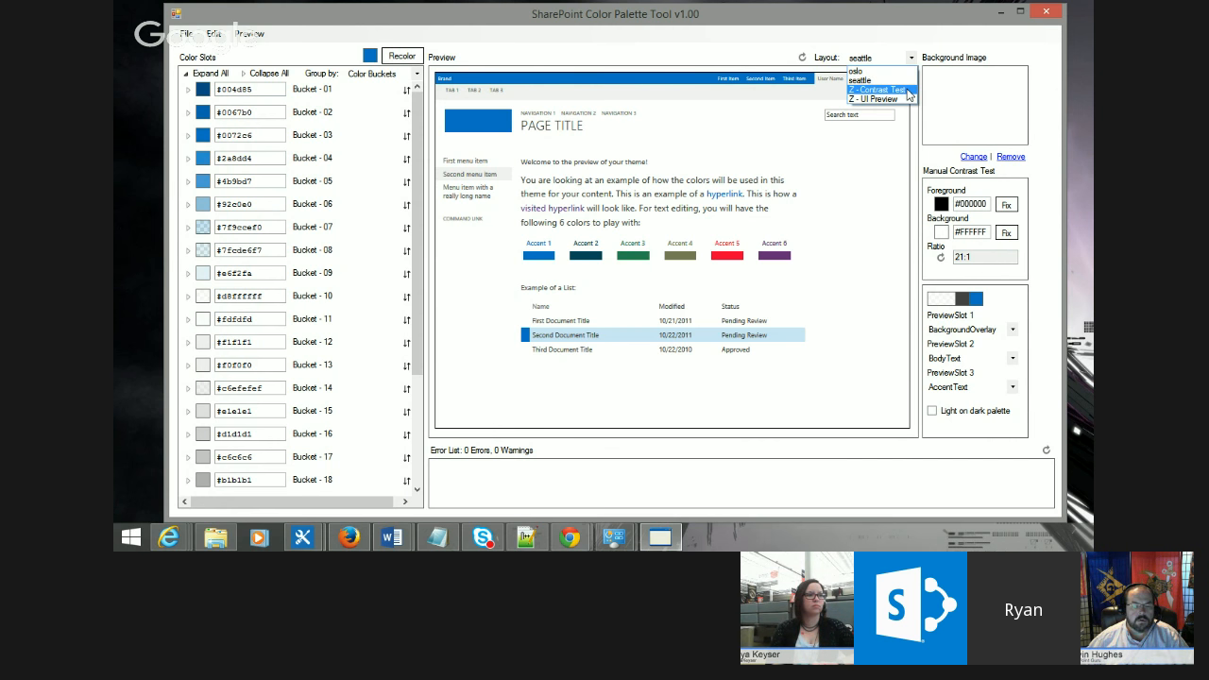
left_click(878, 90)
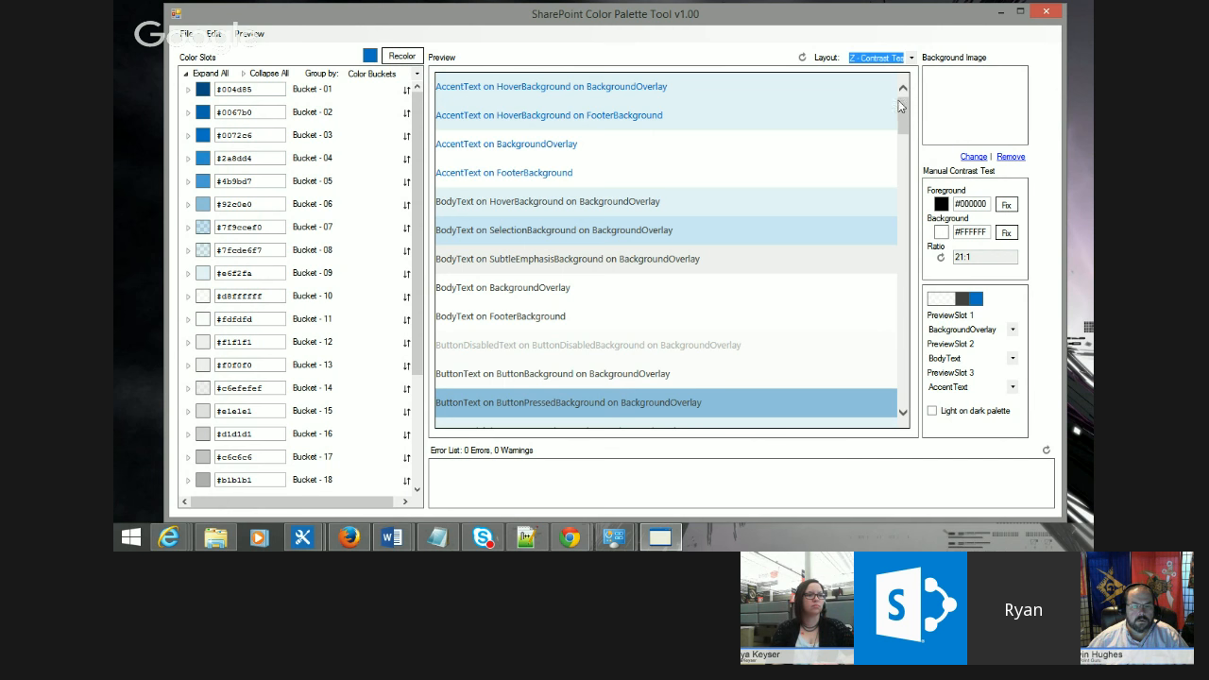
Step: Scroll through the contrast test list of text-on-background color combinations
mouse_move(901, 114)
left_mouse_down()
mouse_move(908, 168)
mouse_move(909, 126)
left_mouse_up()
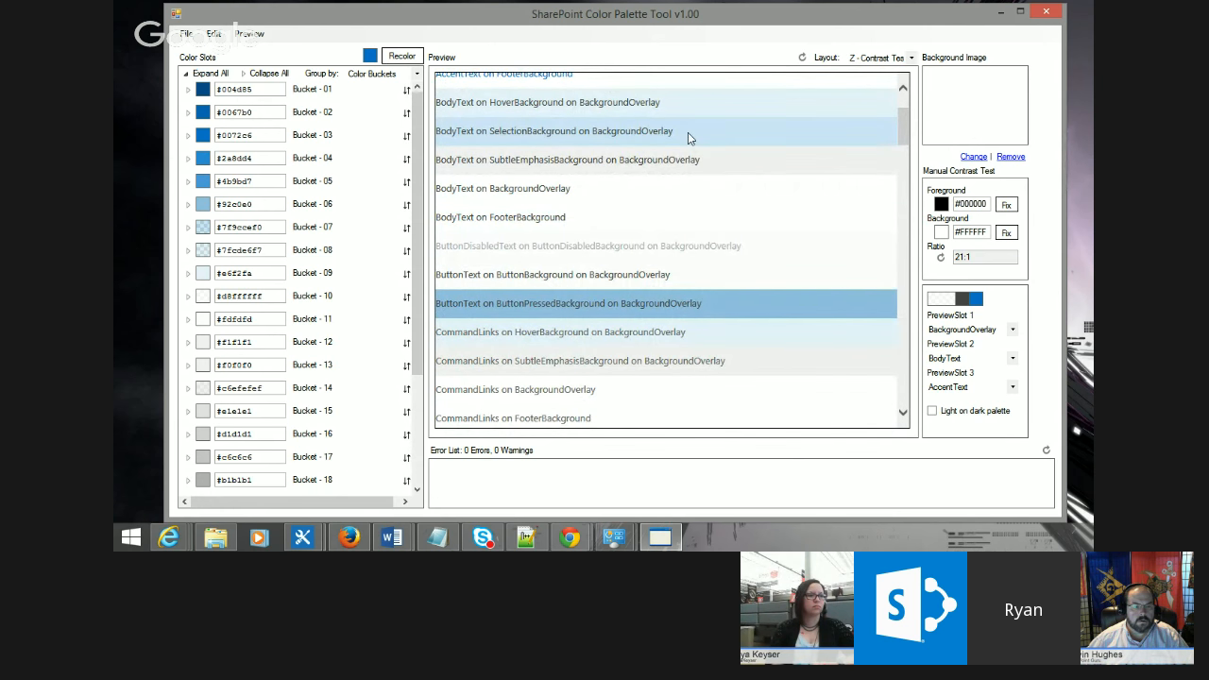
left_click_drag(688, 135, 464, 132)
left_click(729, 110)
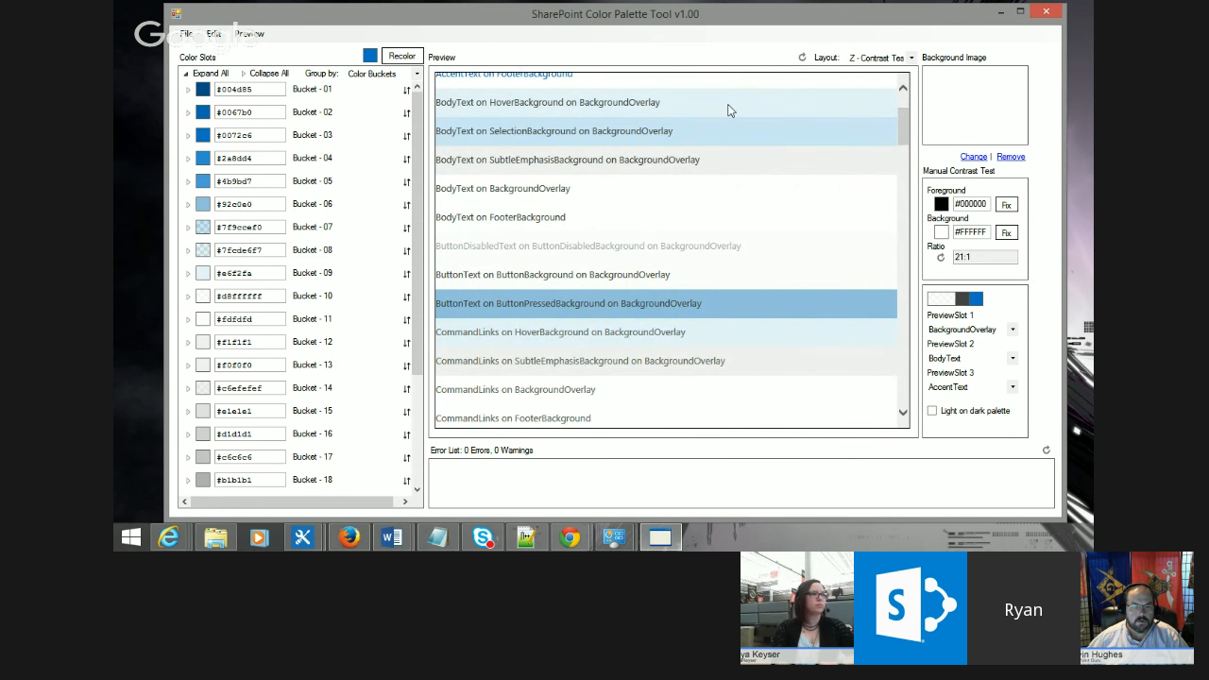
scroll(808, 117, "up", 1)
left_click_drag(463, 201, 493, 204)
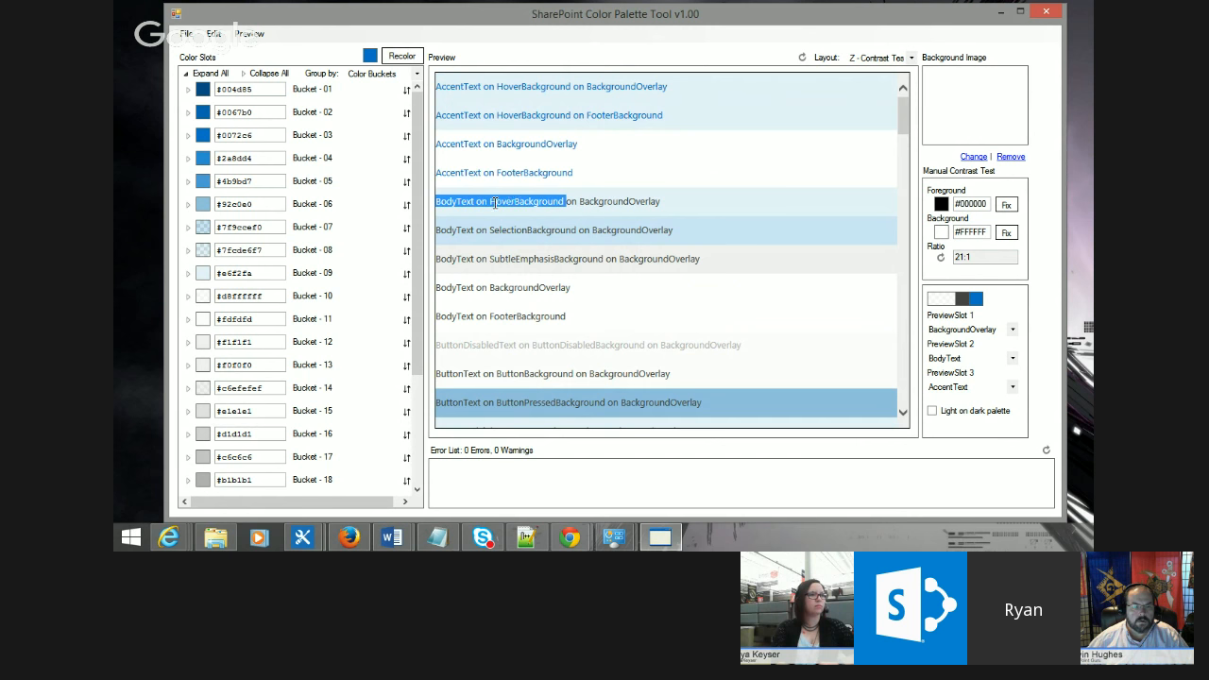
left_click(701, 205)
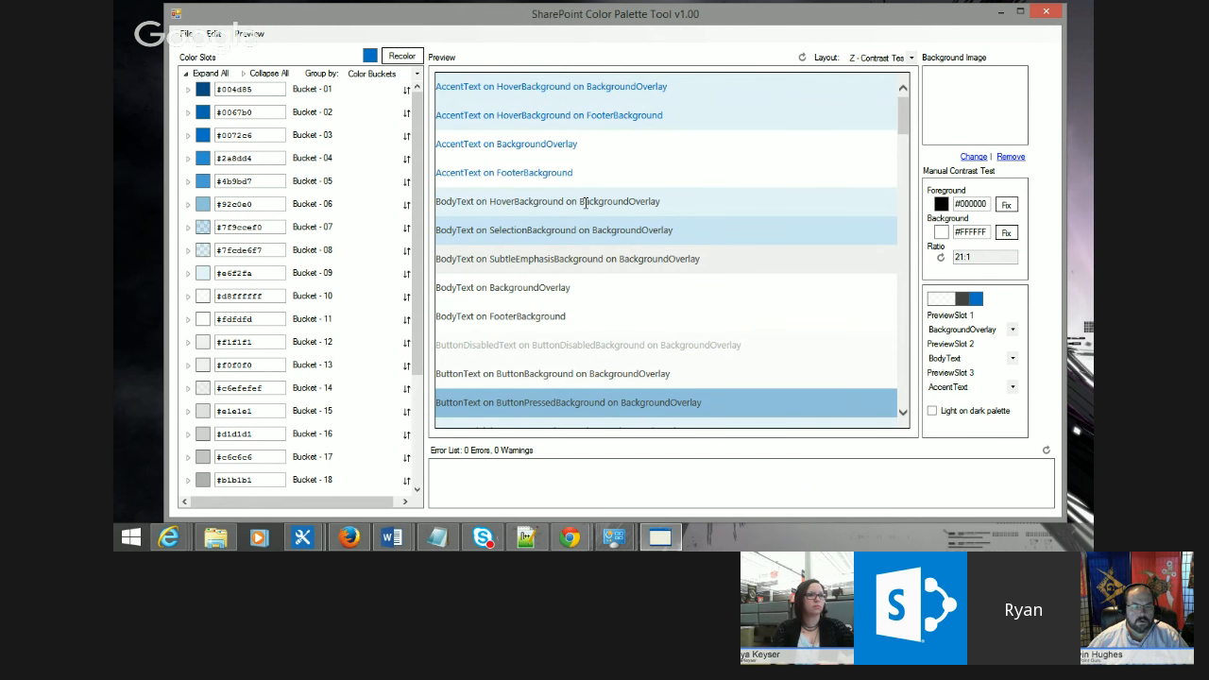
left_click_drag(905, 114, 904, 292)
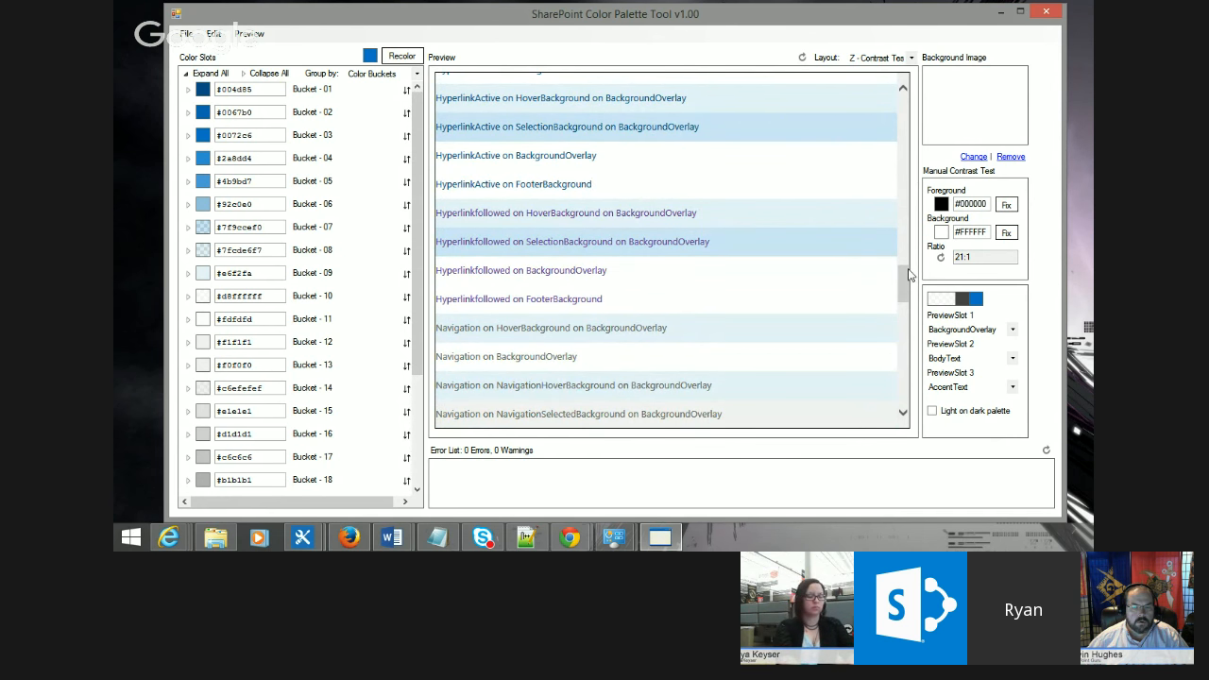
scroll(661, 255, "down", 5)
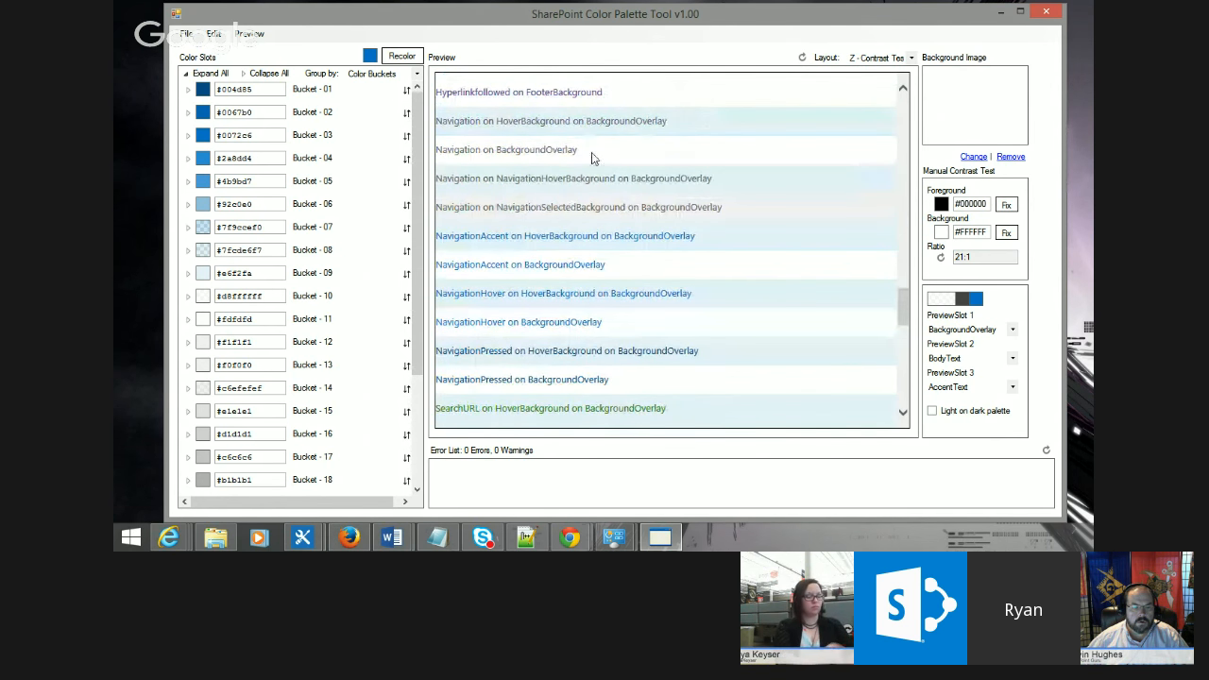
left_click(463, 153)
scroll(451, 166, "down", 5)
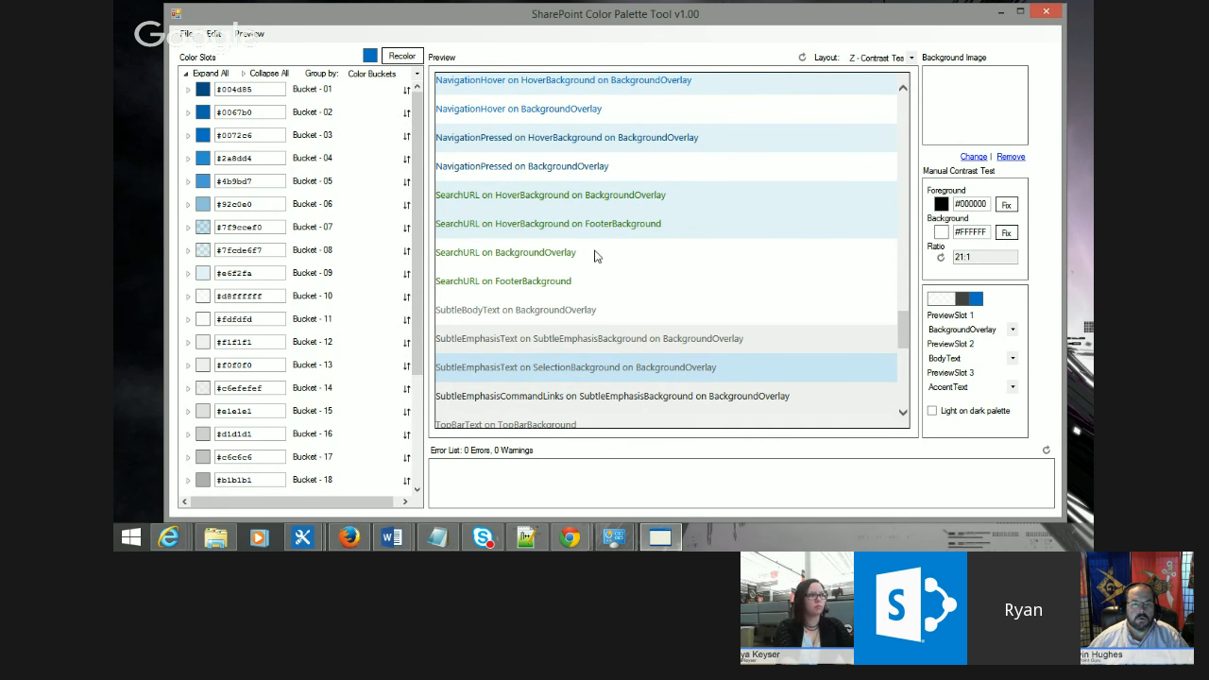
left_click_drag(901, 324, 901, 387)
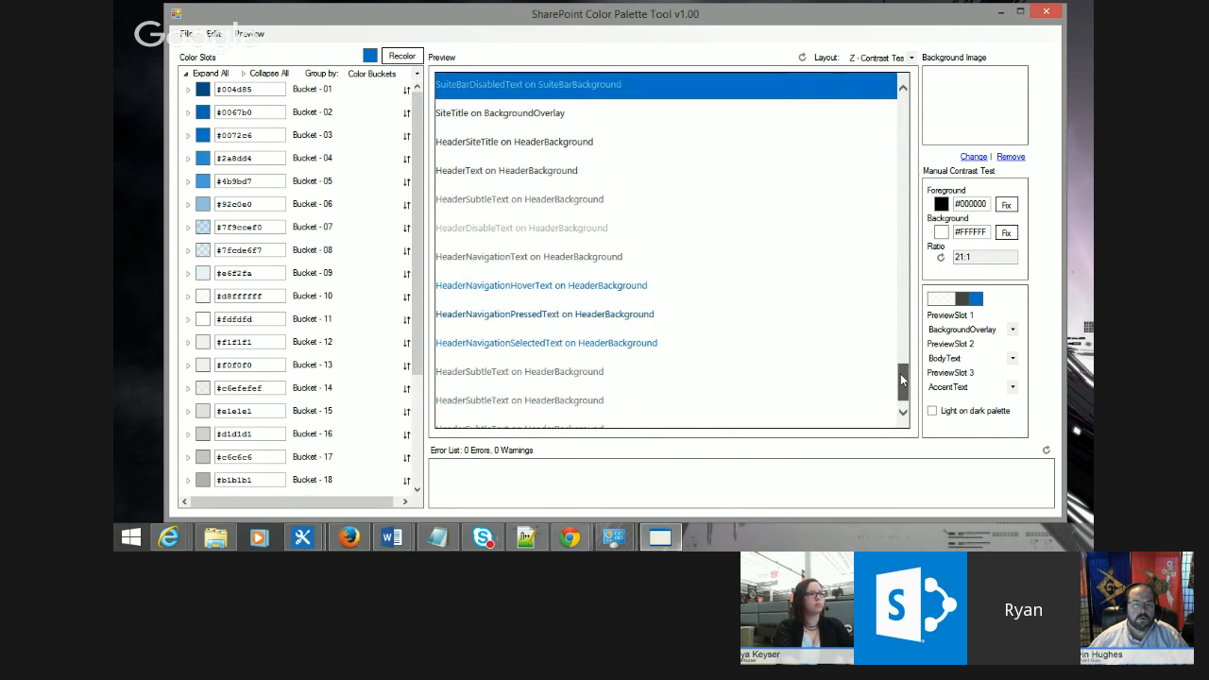
Step: Switch the preview layout to Z - UI Preview and scroll through its sample navigation, list, accent and tile elements
left_click(909, 59)
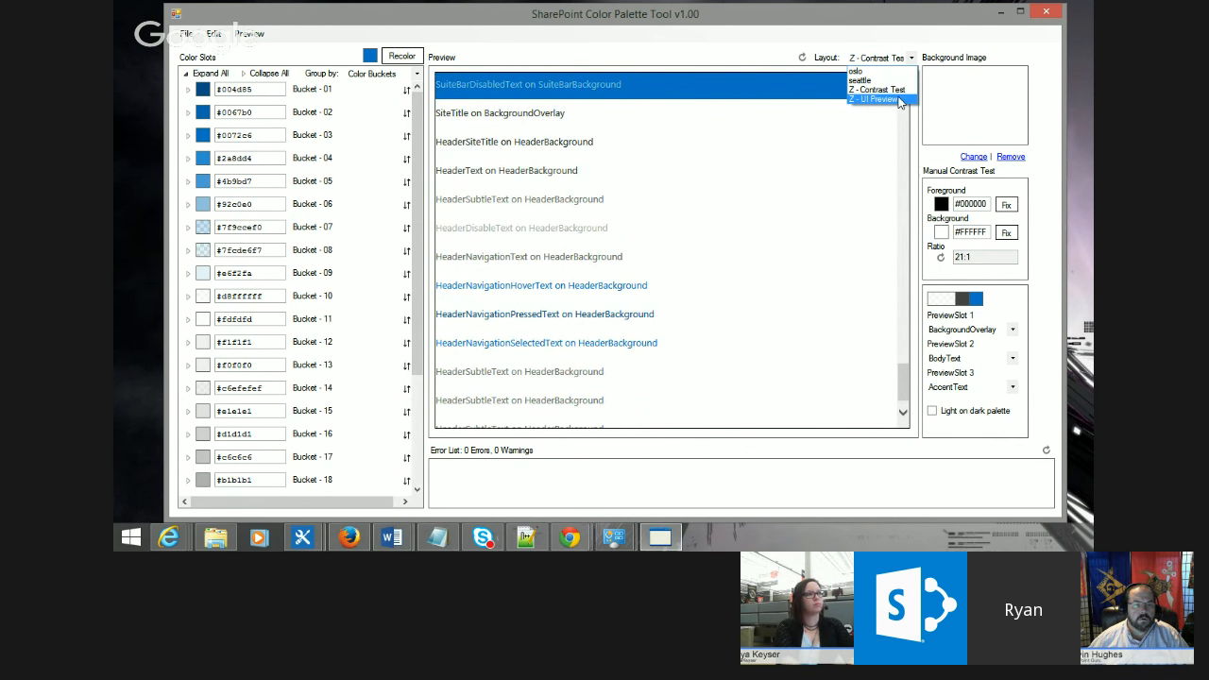
left_click(899, 100)
left_click_drag(899, 320, 920, 98)
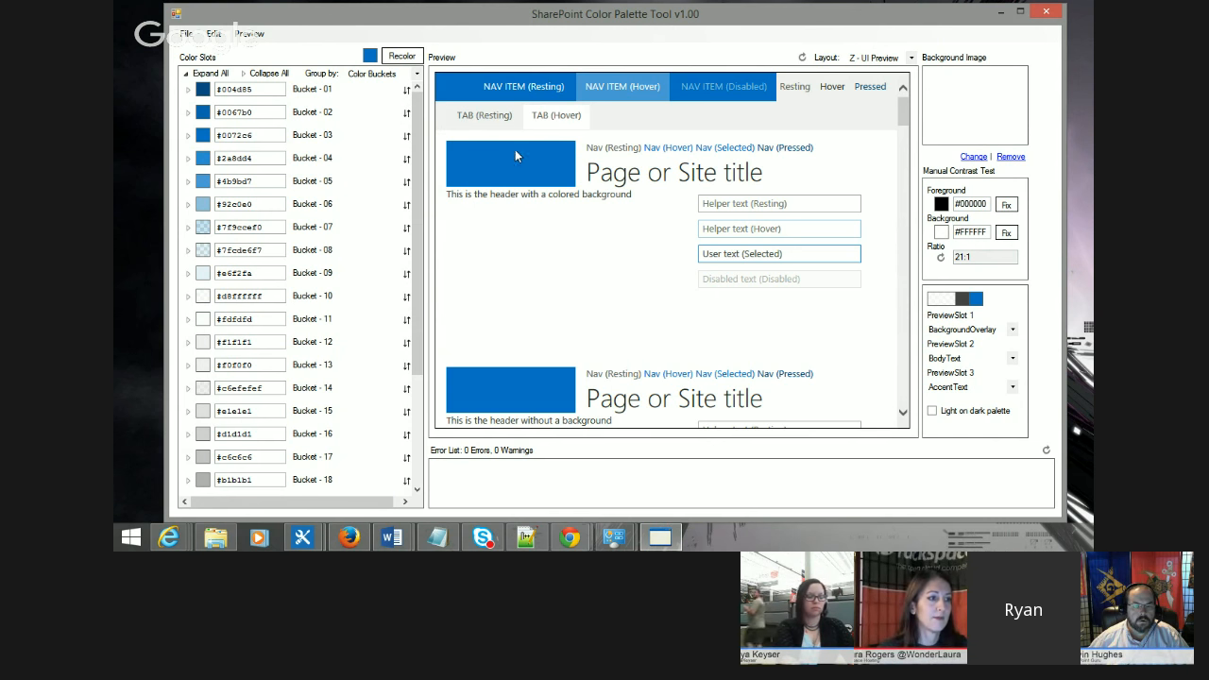
left_click_drag(902, 112, 902, 120)
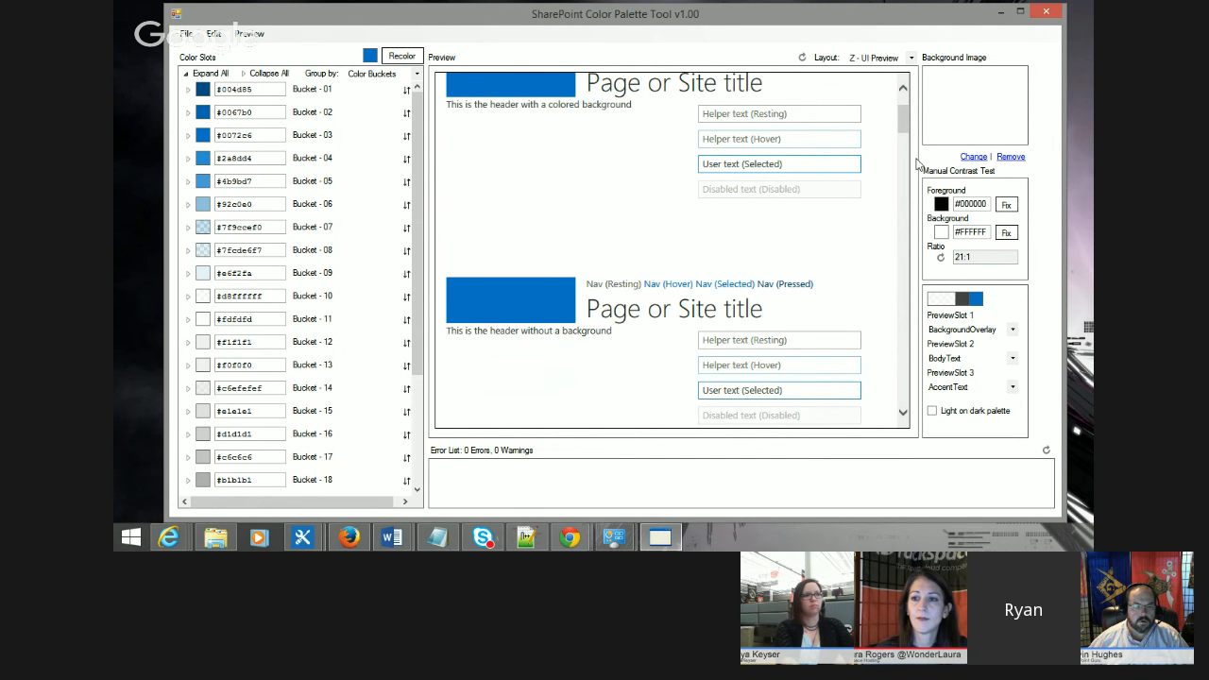
left_click_drag(902, 118, 898, 162)
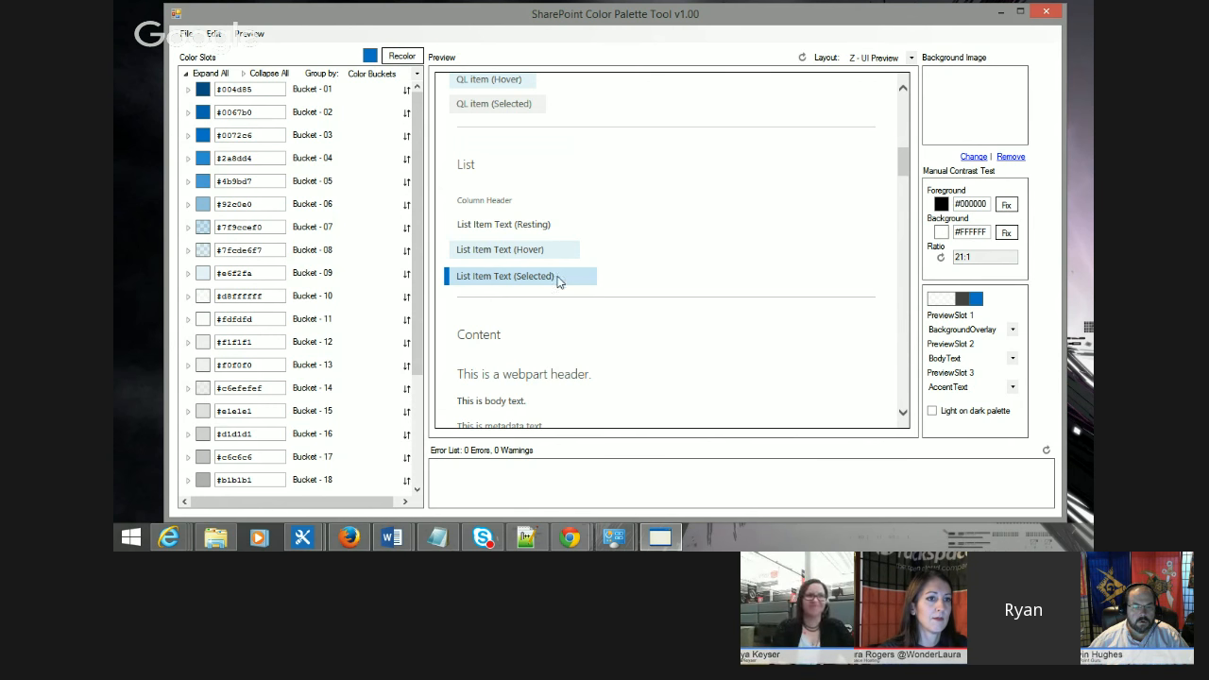
left_click_drag(905, 170, 905, 213)
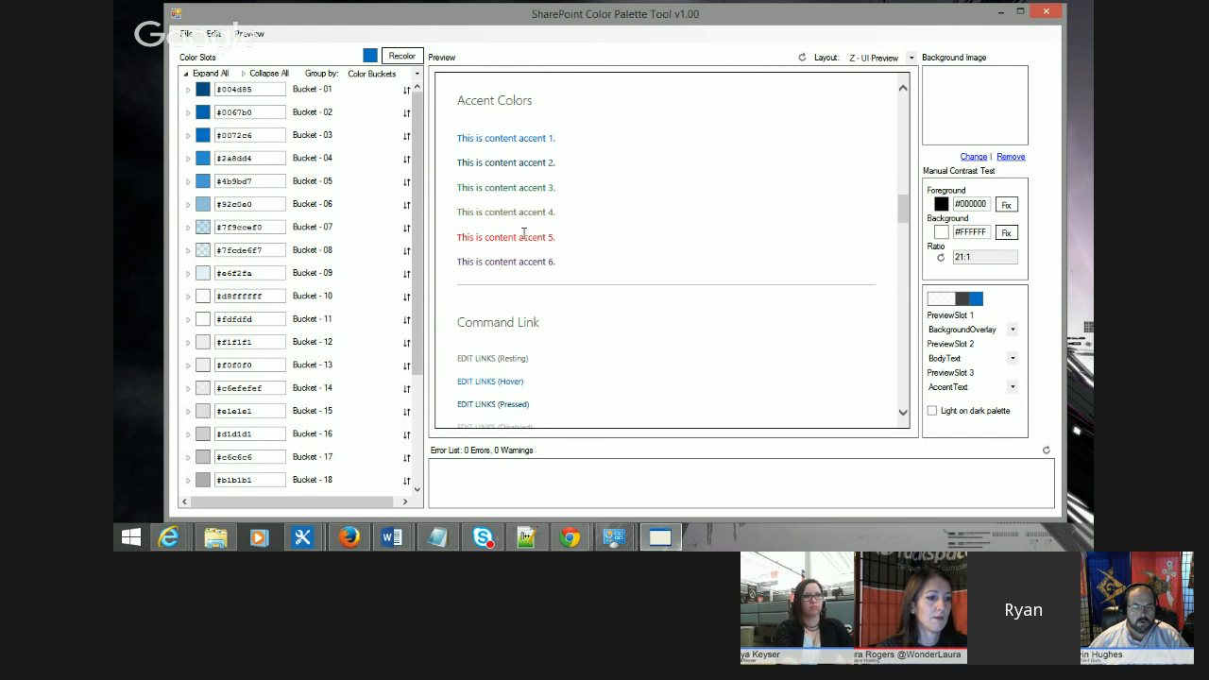
left_click_drag(903, 207, 897, 250)
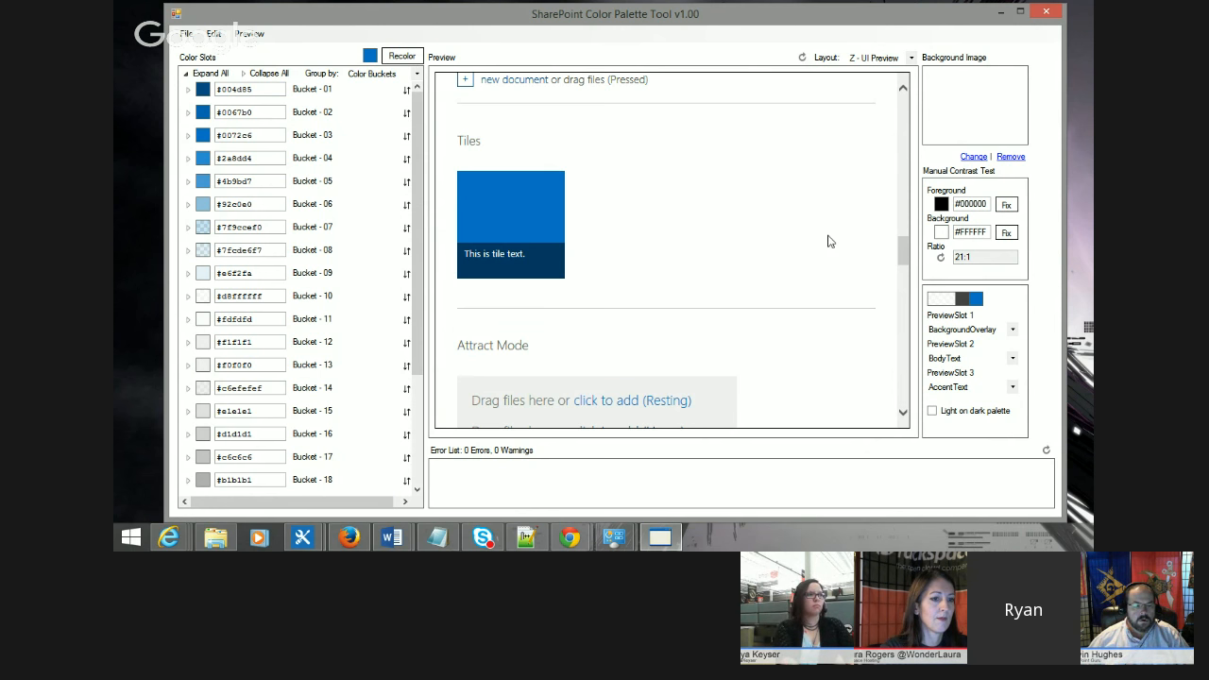
left_click_drag(904, 250, 937, 99)
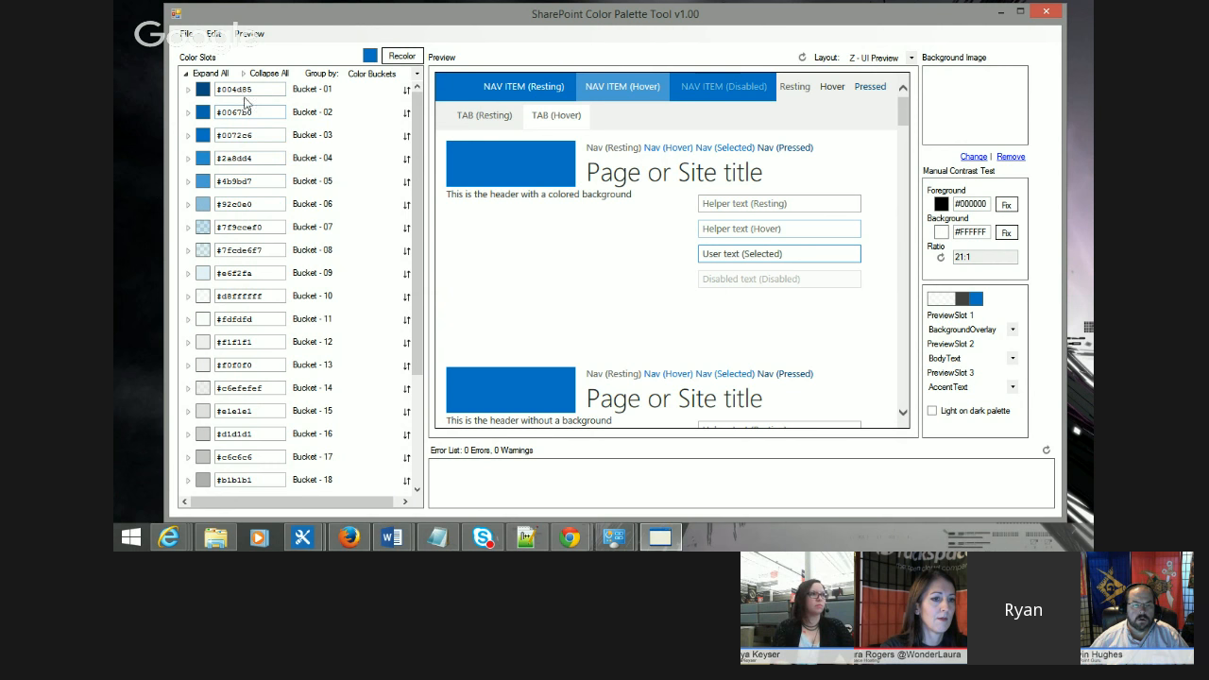
Step: Expand Bucket - 02 and Bucket - 03 to show the color slots they contain
left_click(185, 90)
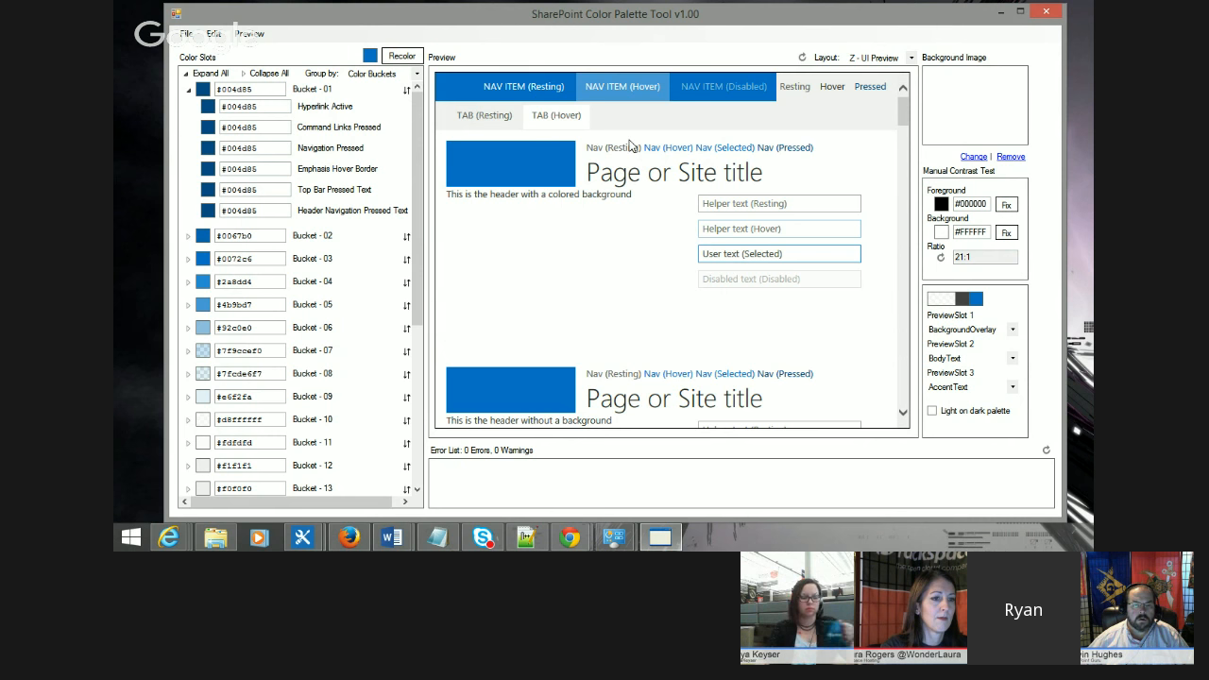
left_click(189, 90)
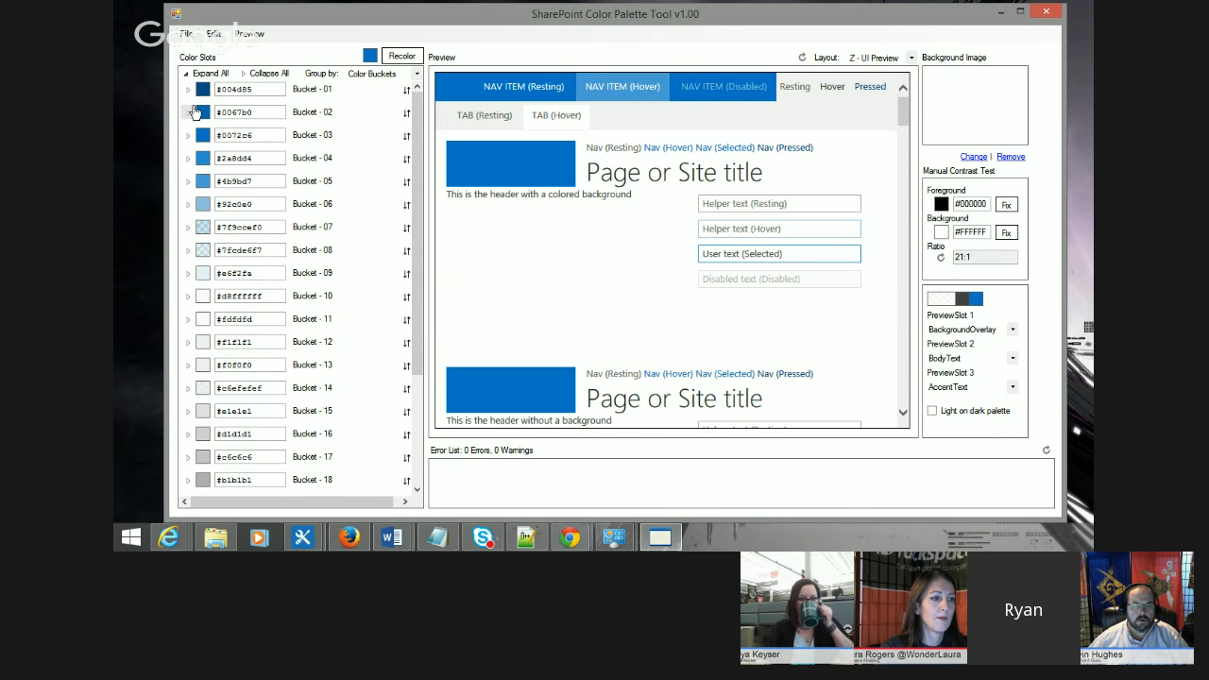
left_click(189, 112)
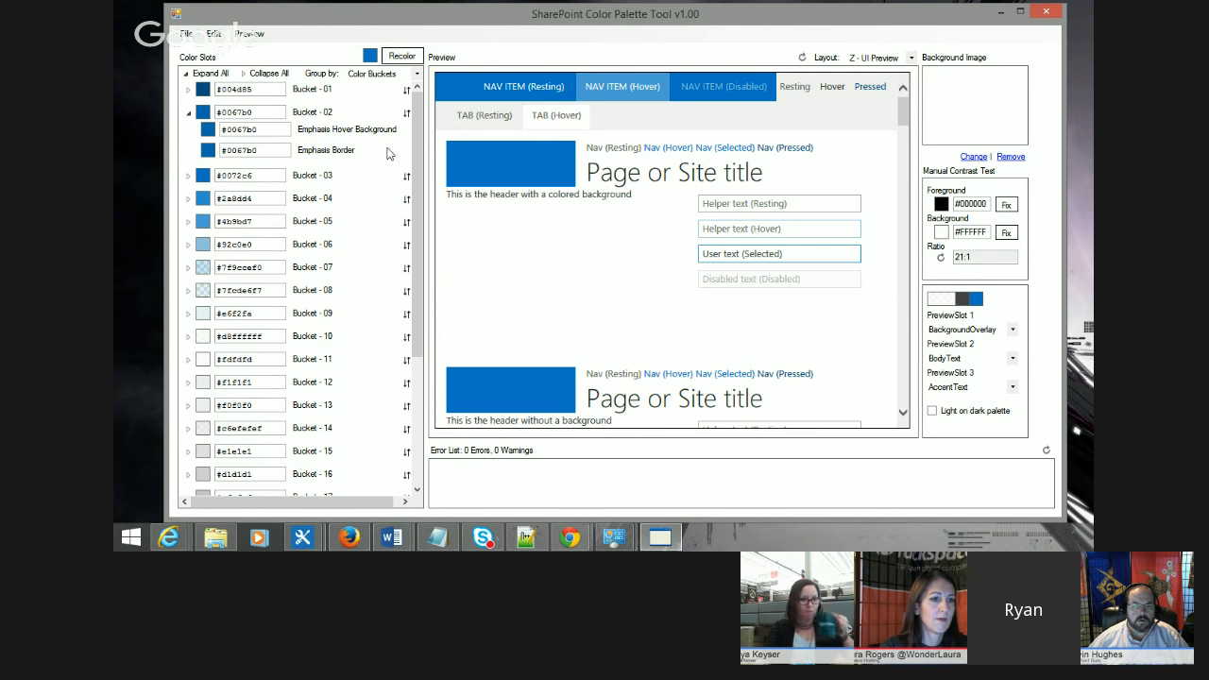
left_click(188, 176)
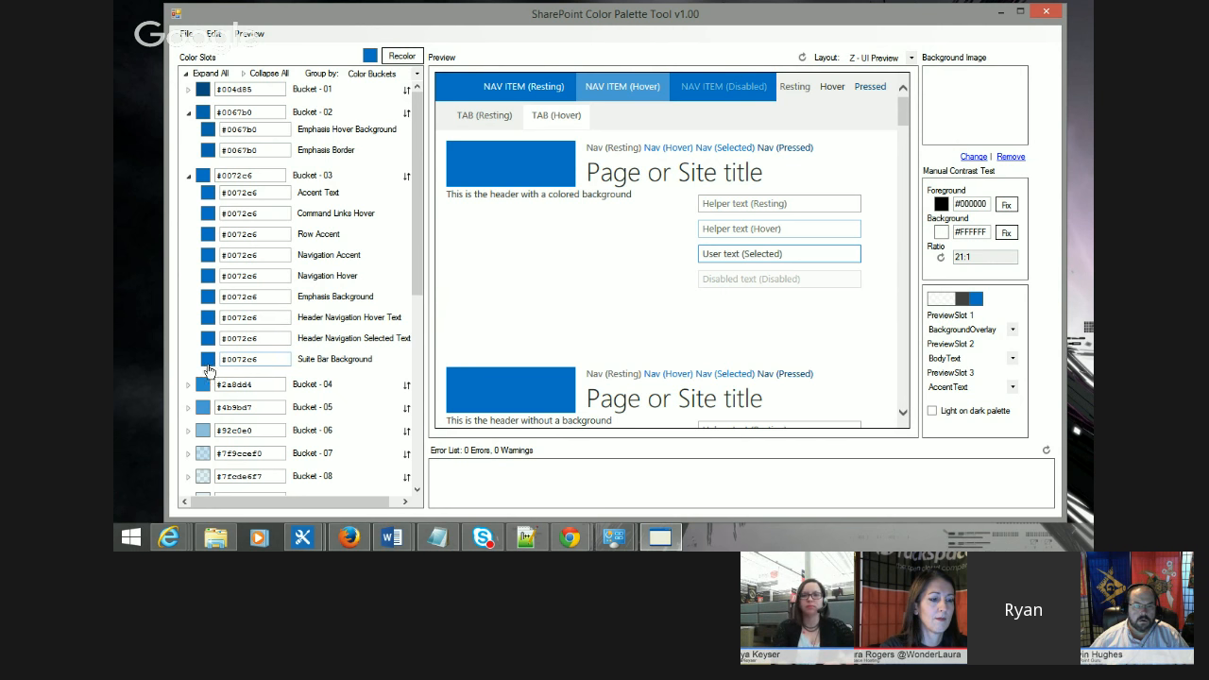
Step: Recolor the Suite Bar Background slot to red #b51e10 with the color picker and undo the change
left_click(208, 363)
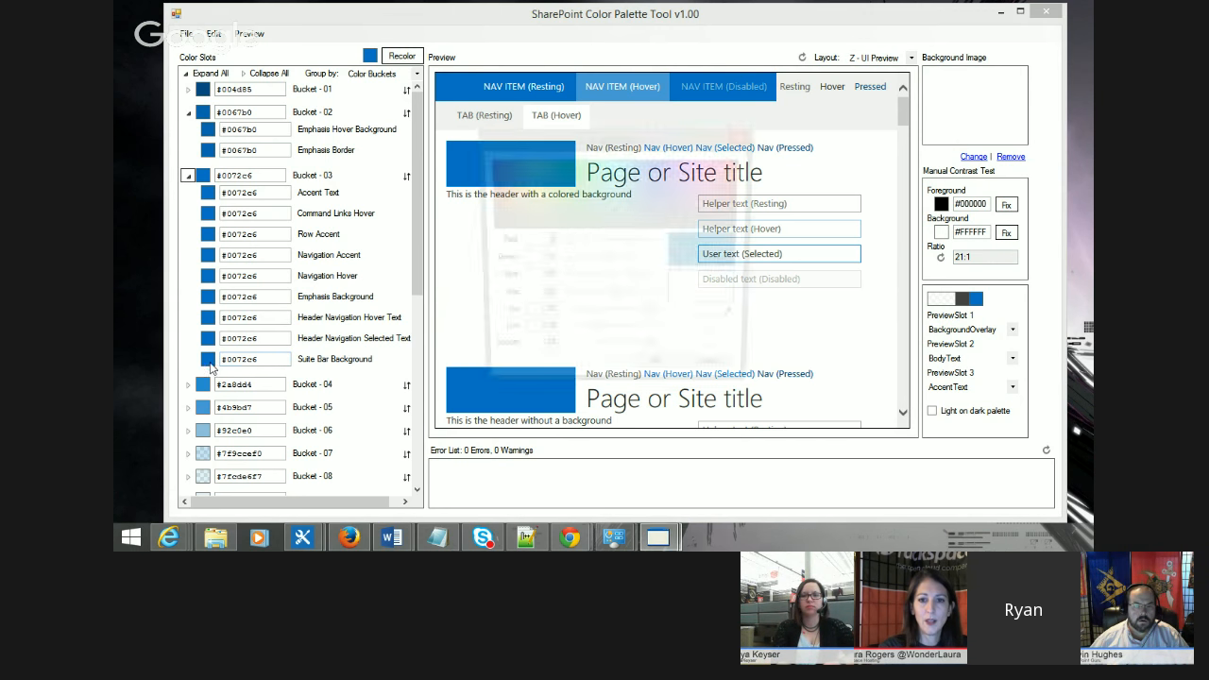
left_click(490, 171)
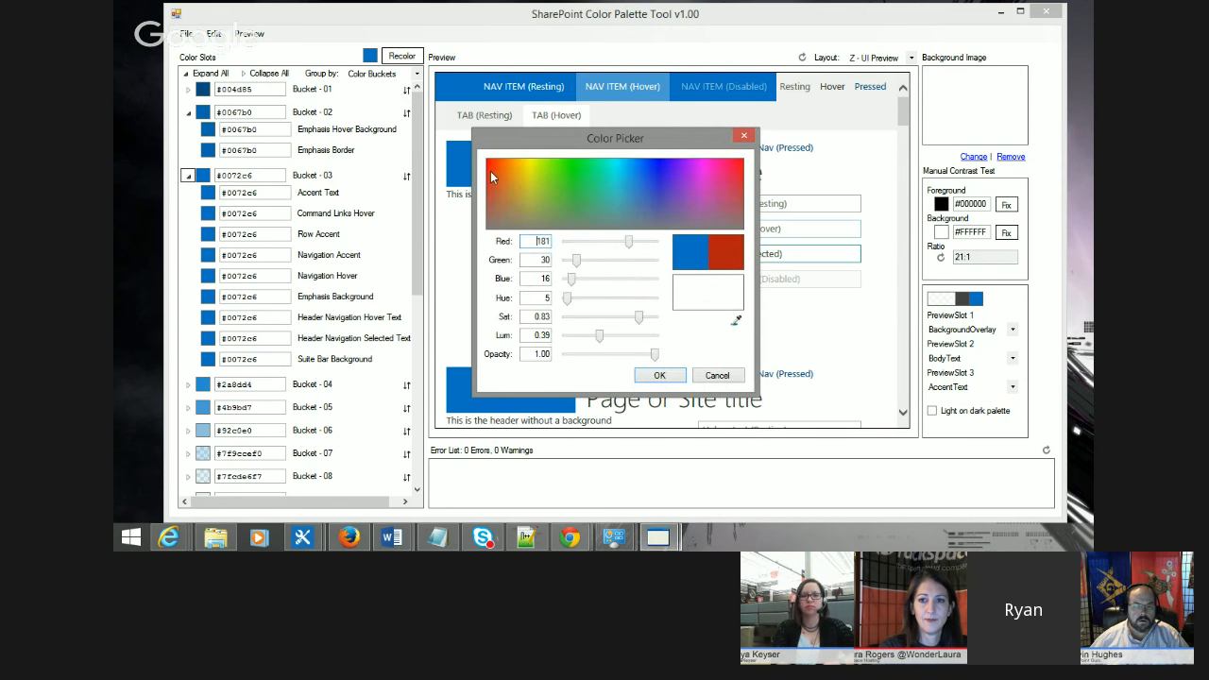
left_click(658, 376)
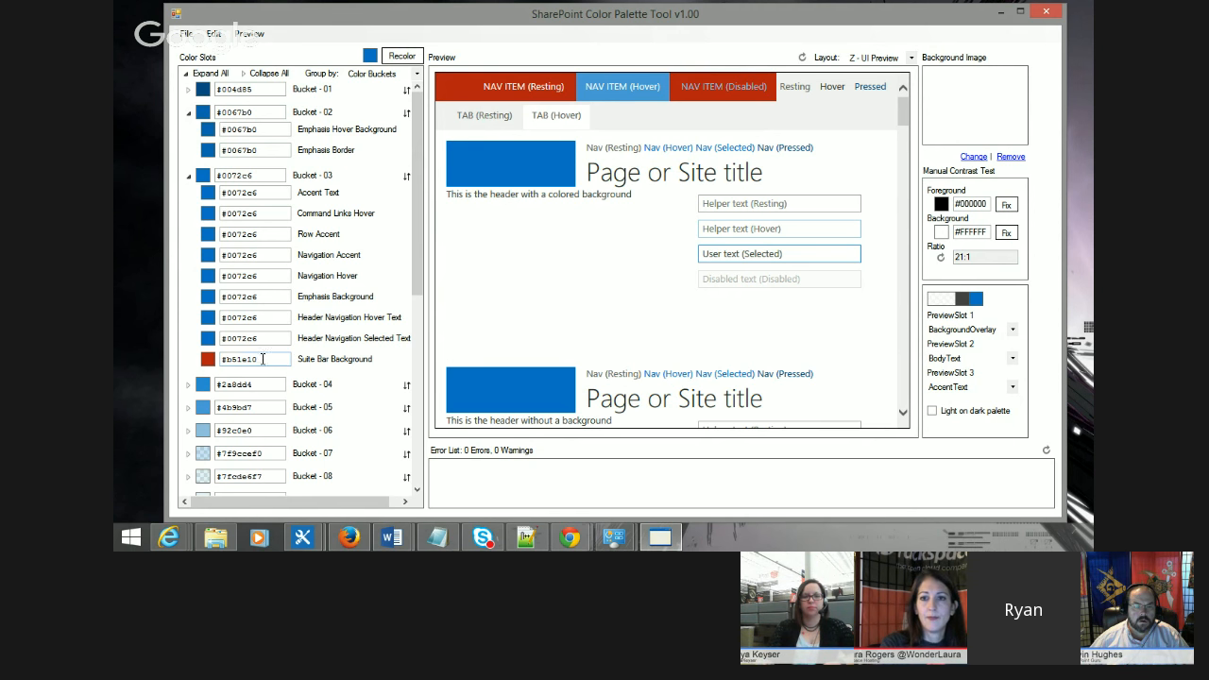
left_click(215, 34)
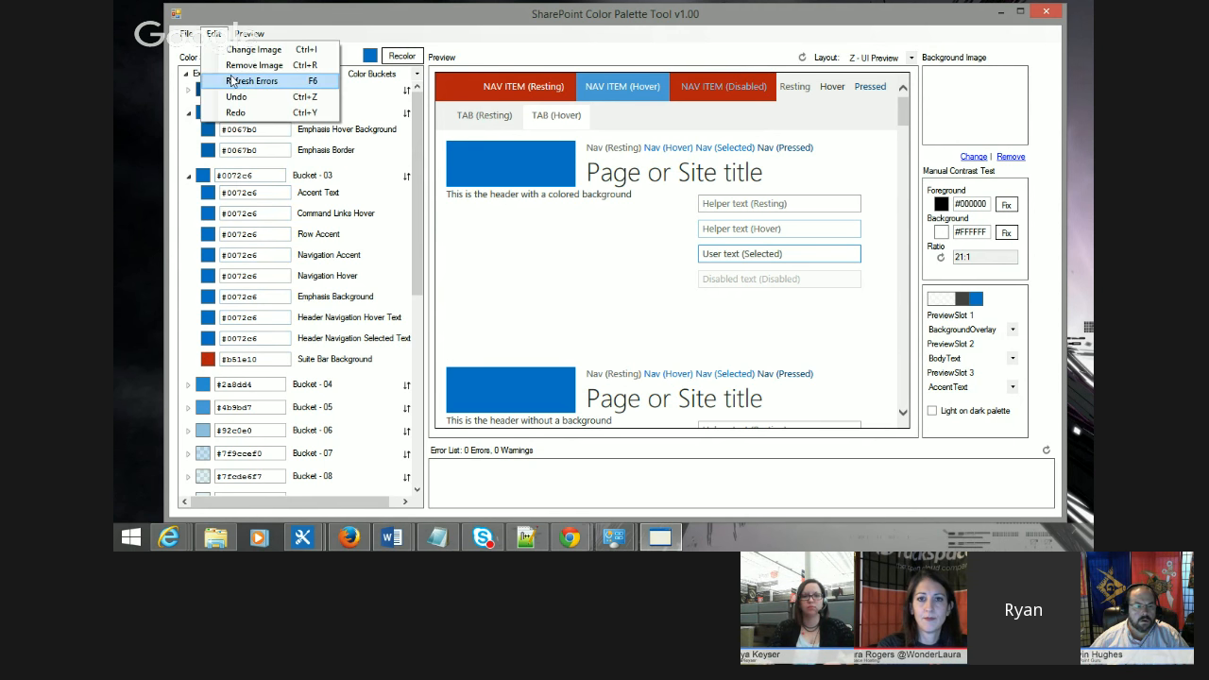
left_click(250, 98)
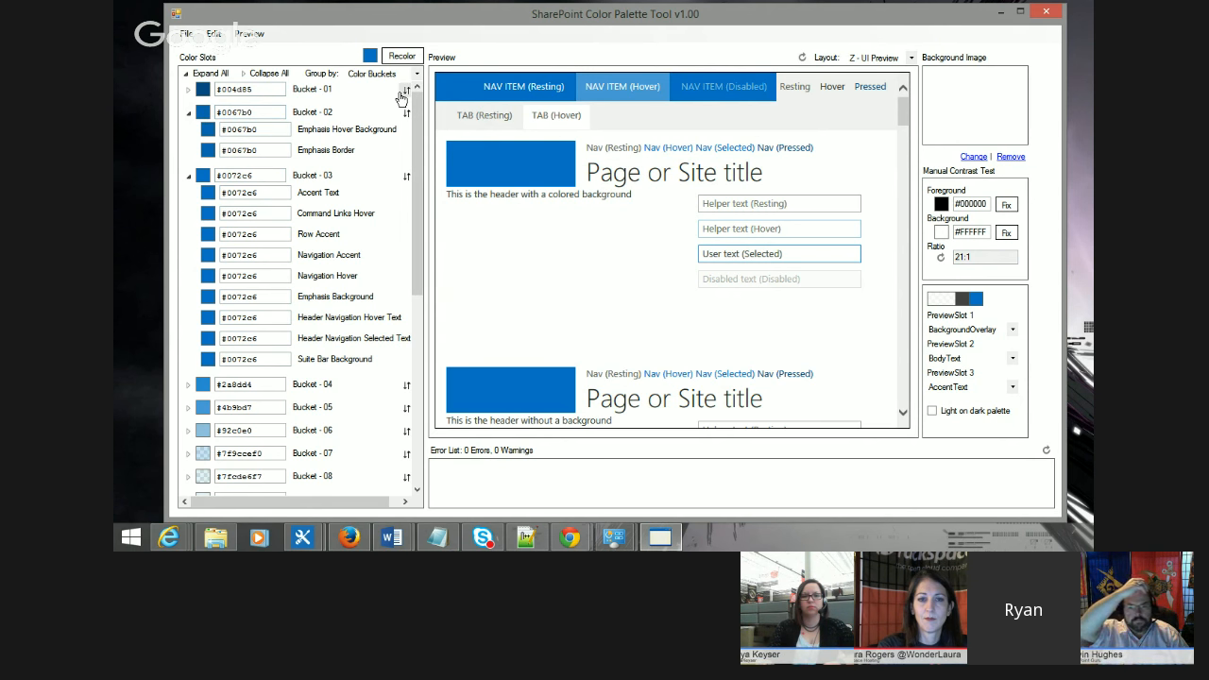
Step: Browse the color bucket slot list and the Quick Launch and List preview sections
left_click(189, 177)
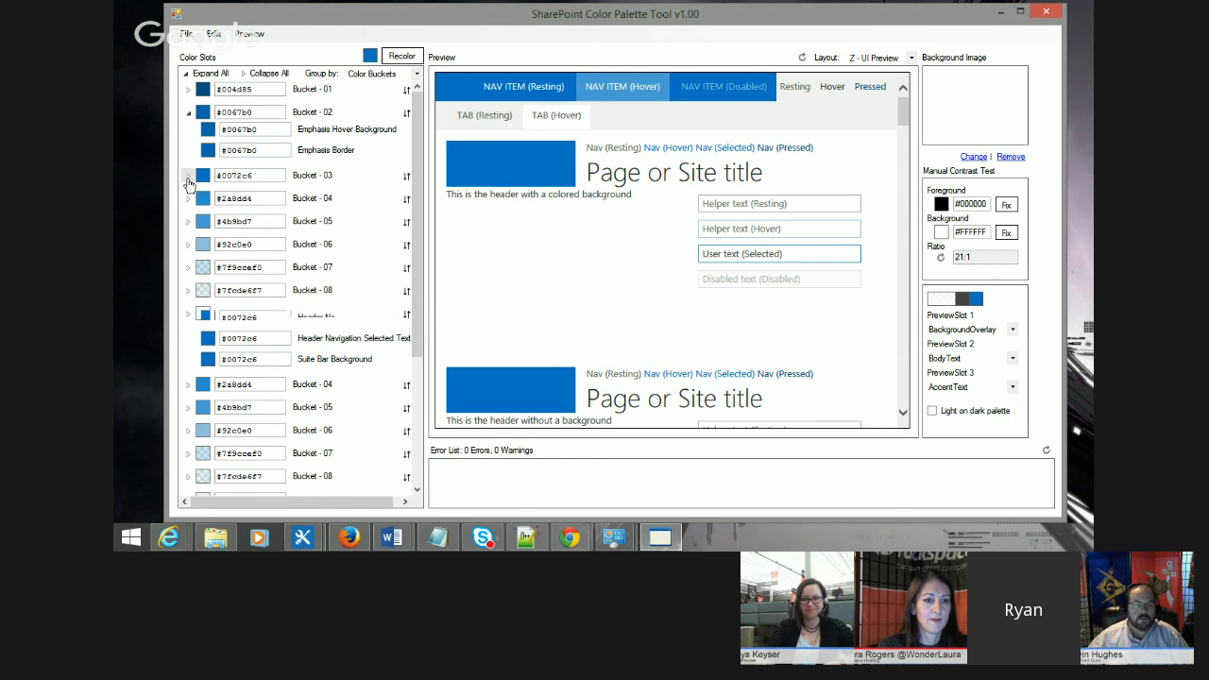
left_click(187, 114)
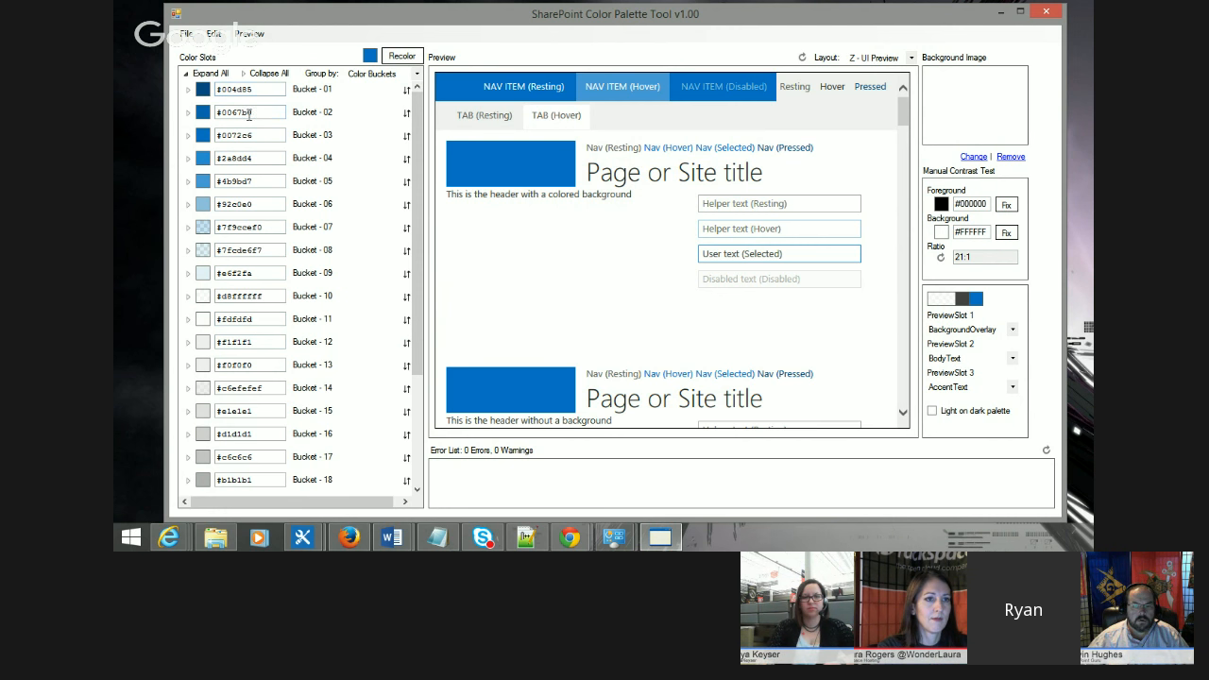
left_click(187, 115)
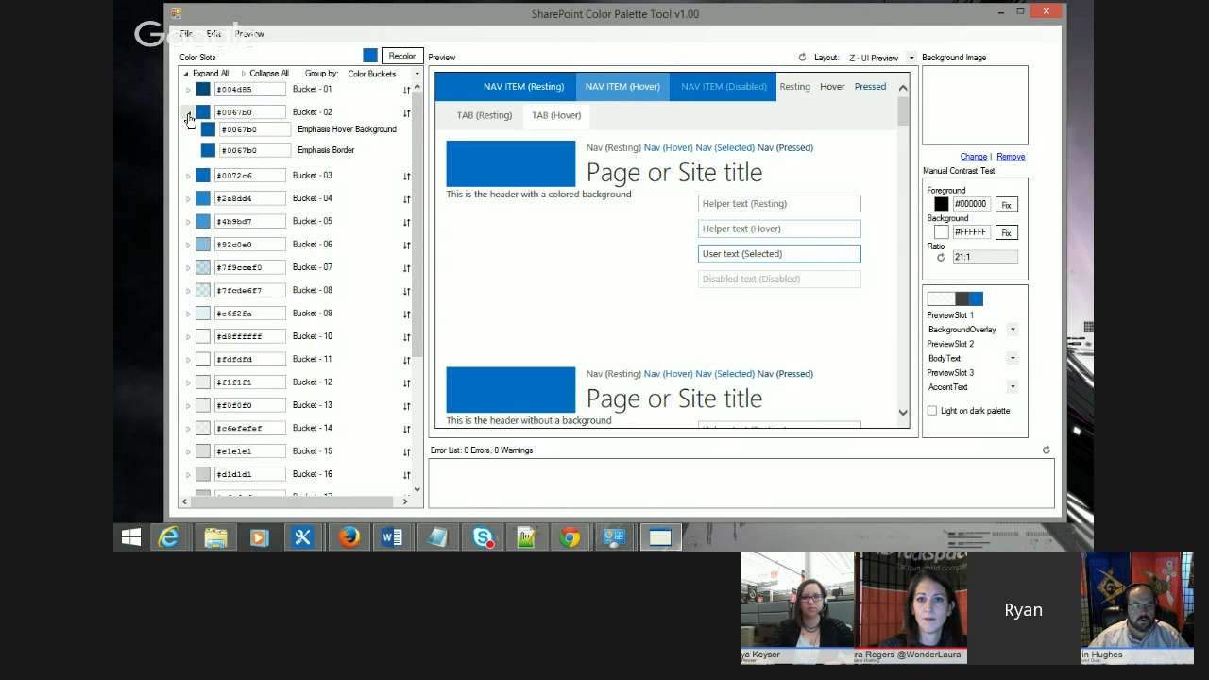
left_click(188, 177)
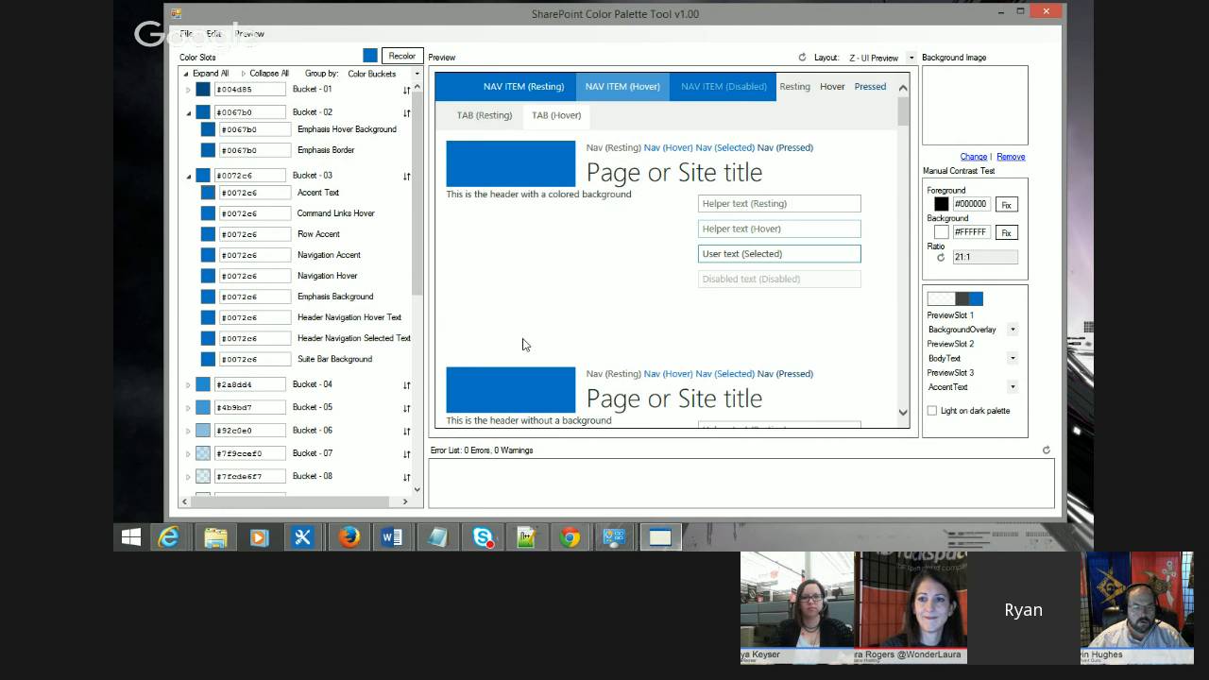
scroll(522, 345, "down", 3)
scroll(523, 344, "down", 6)
scroll(575, 308, "down", 1)
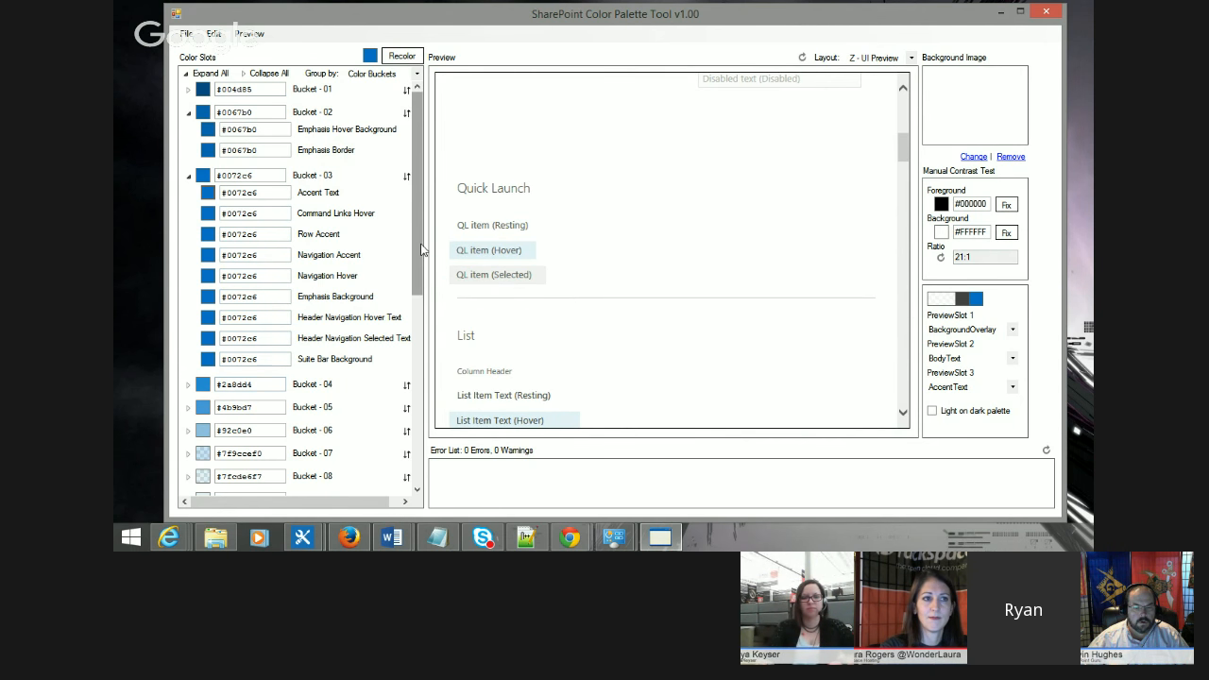
scroll(357, 350, "down", 3)
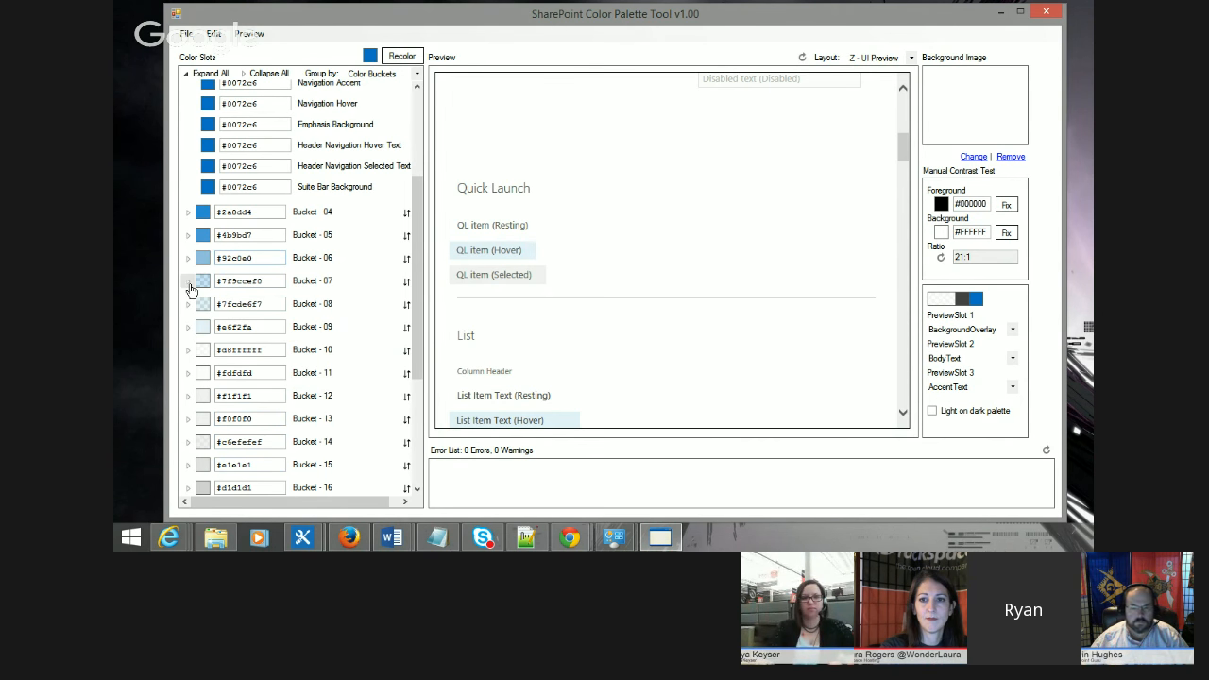
scroll(187, 312, "up", 3)
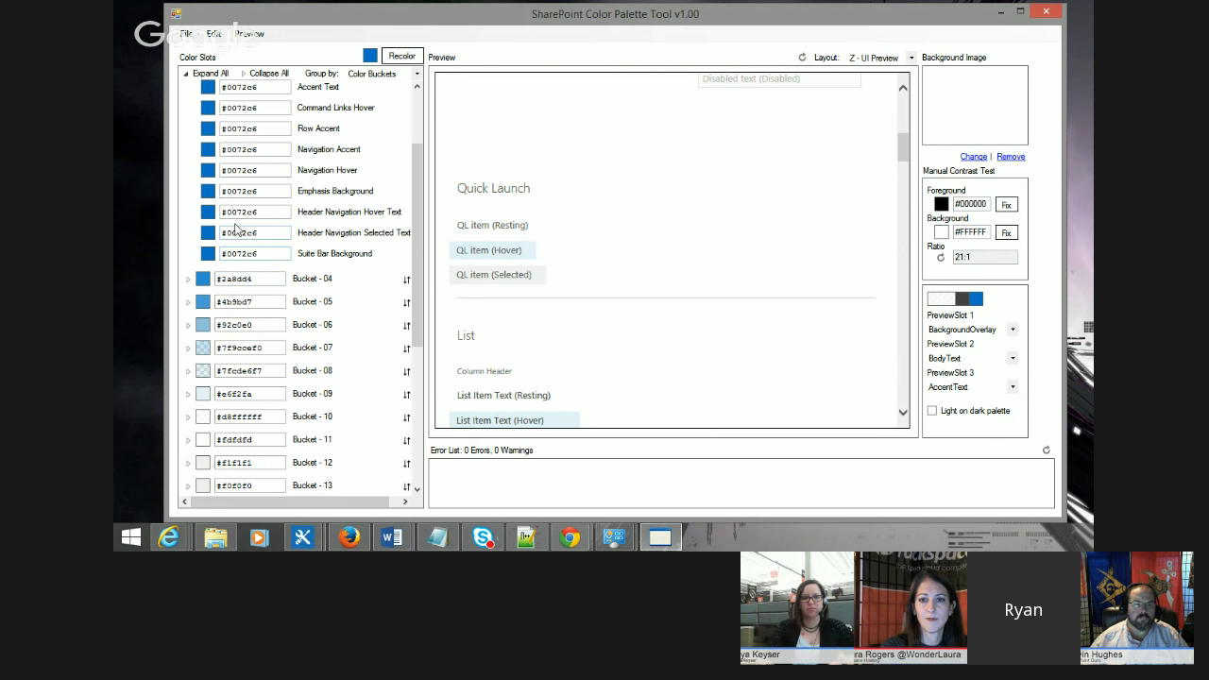
scroll(284, 313, "down", 4)
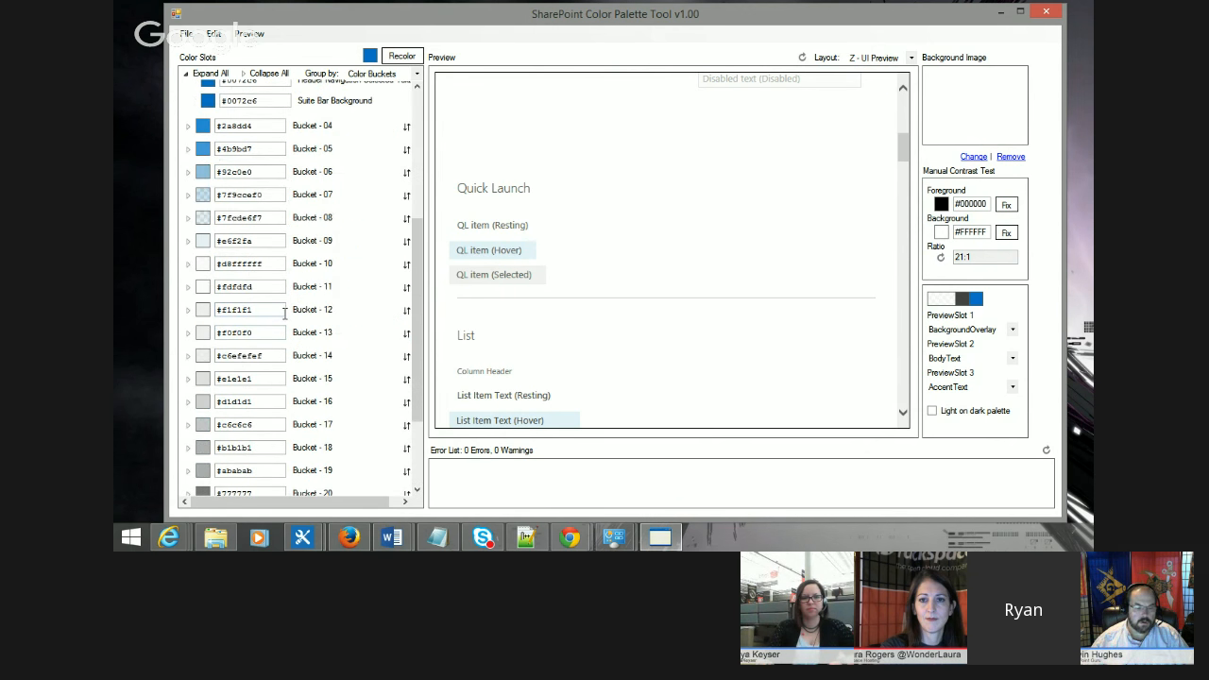
Step: Expand Bucket - 08 to show its hover background slots
left_click(187, 219)
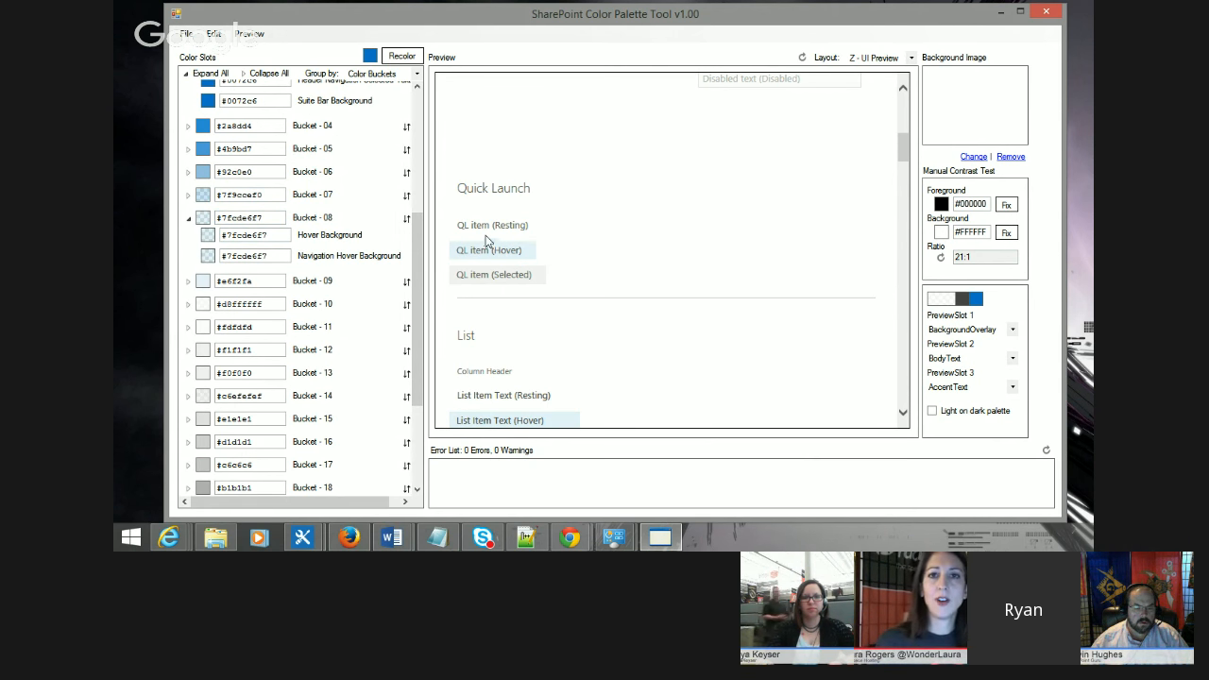
left_click_drag(422, 243, 420, 236)
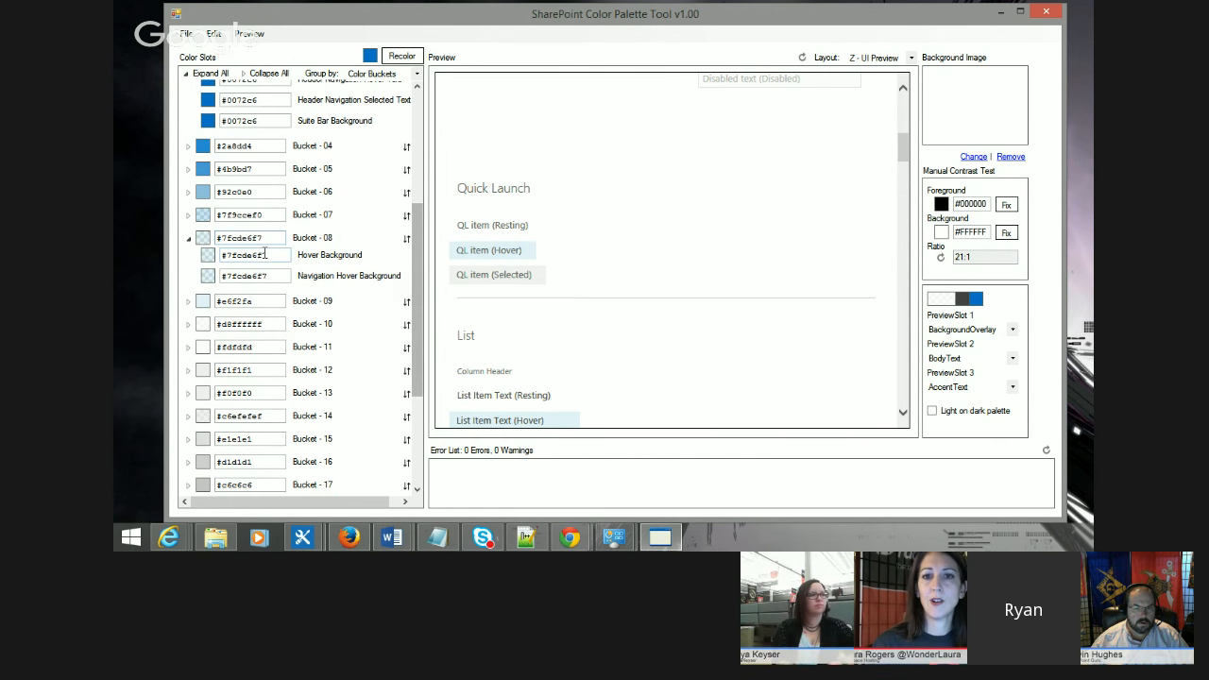
left_click_drag(416, 255, 419, 111)
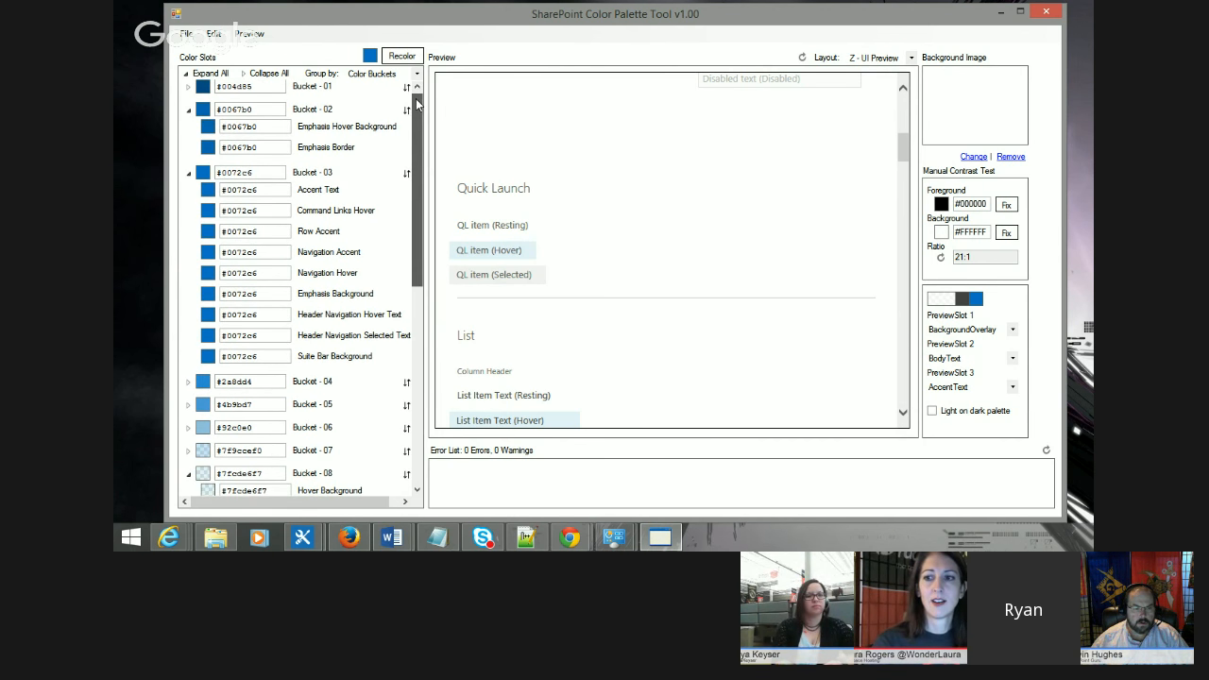
scroll(621, 202, "up", 5)
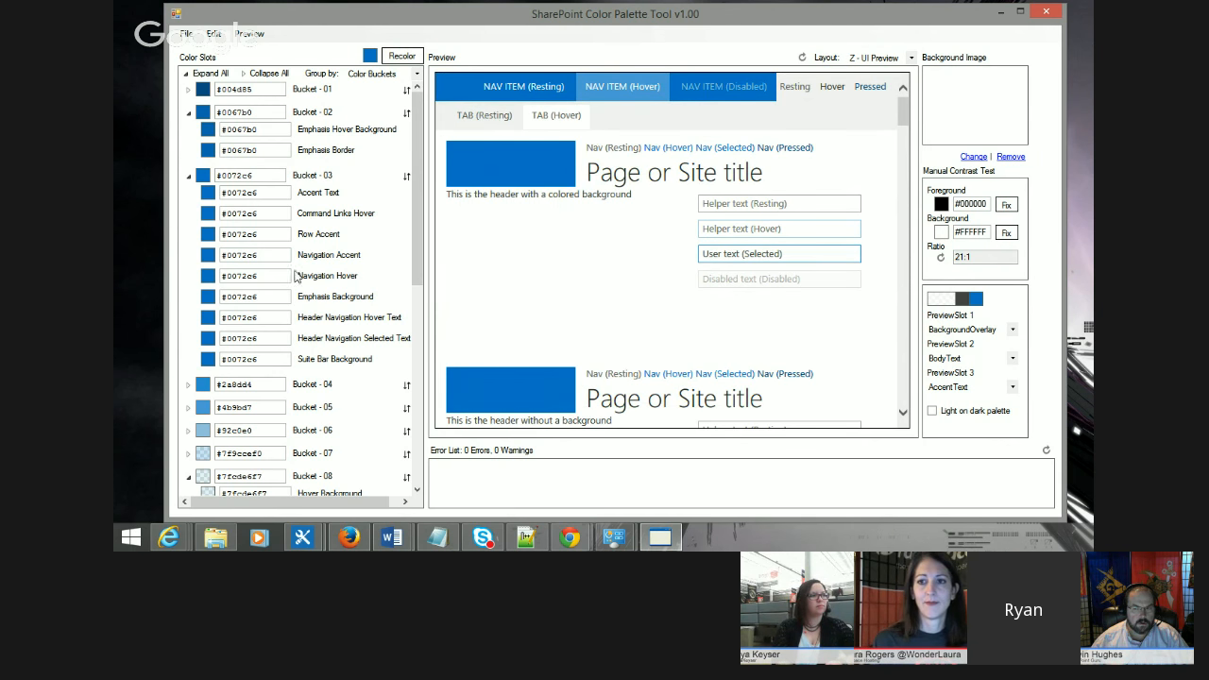
scroll(295, 275, "down", 1)
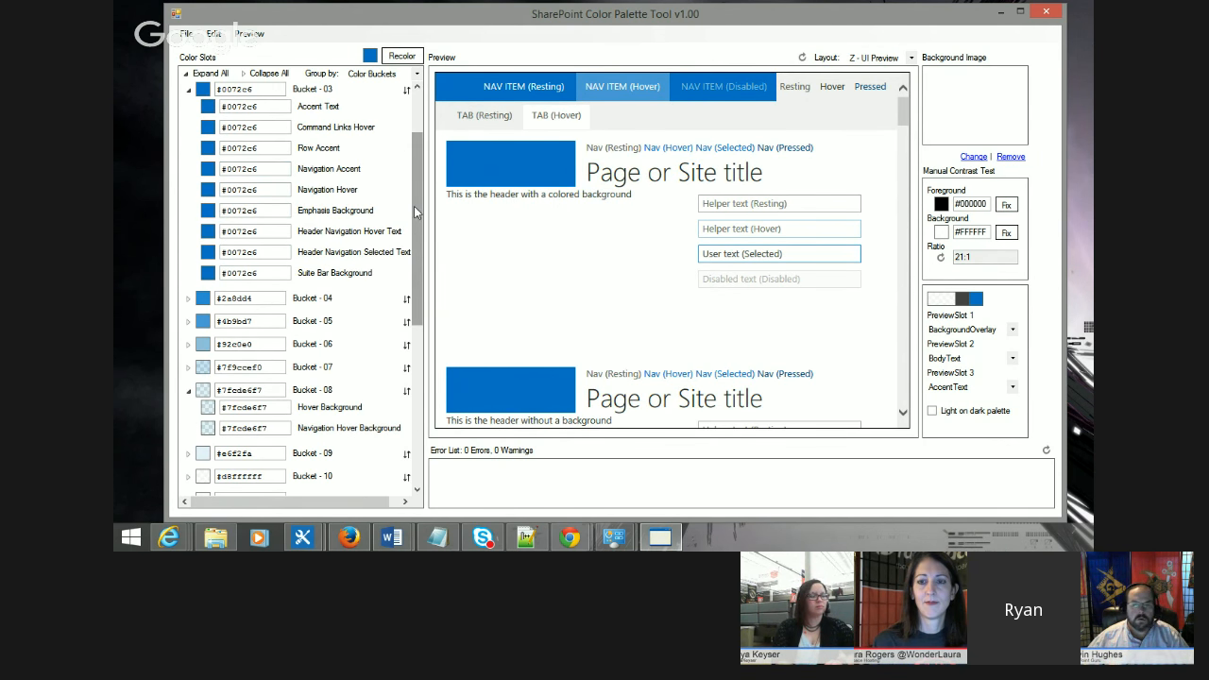
Step: Set the Navigation Hover slot color to magenta #c600a5 using the color picker
left_click(206, 195)
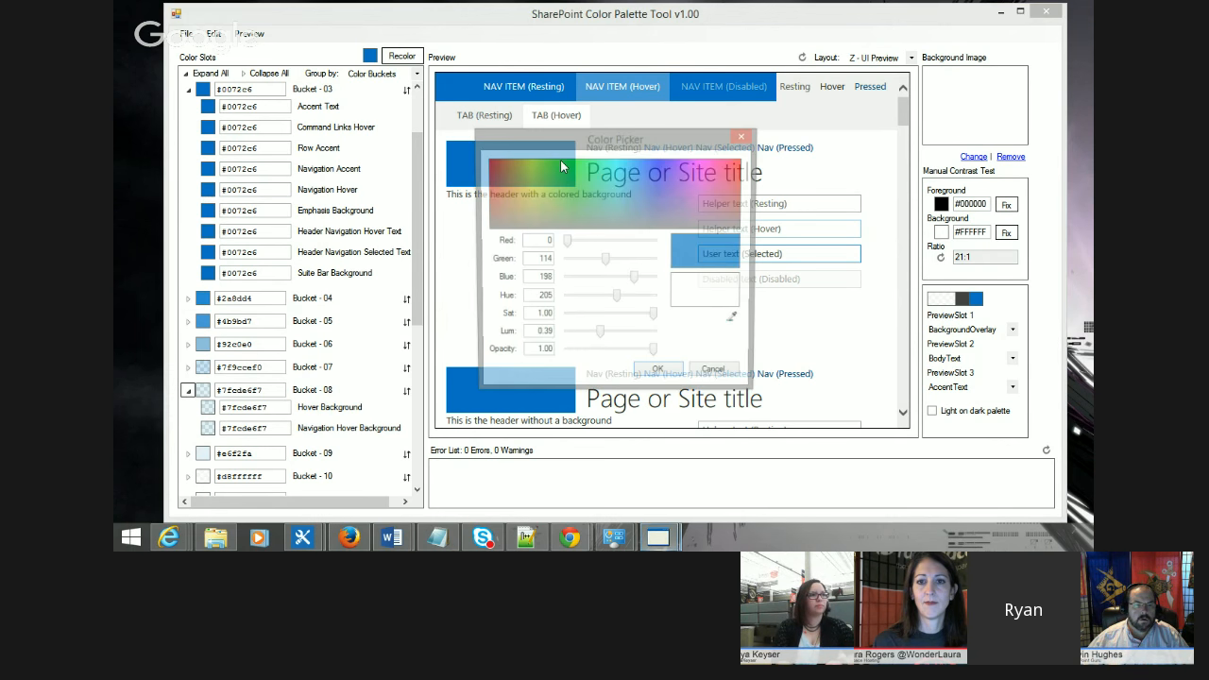
left_click(709, 161)
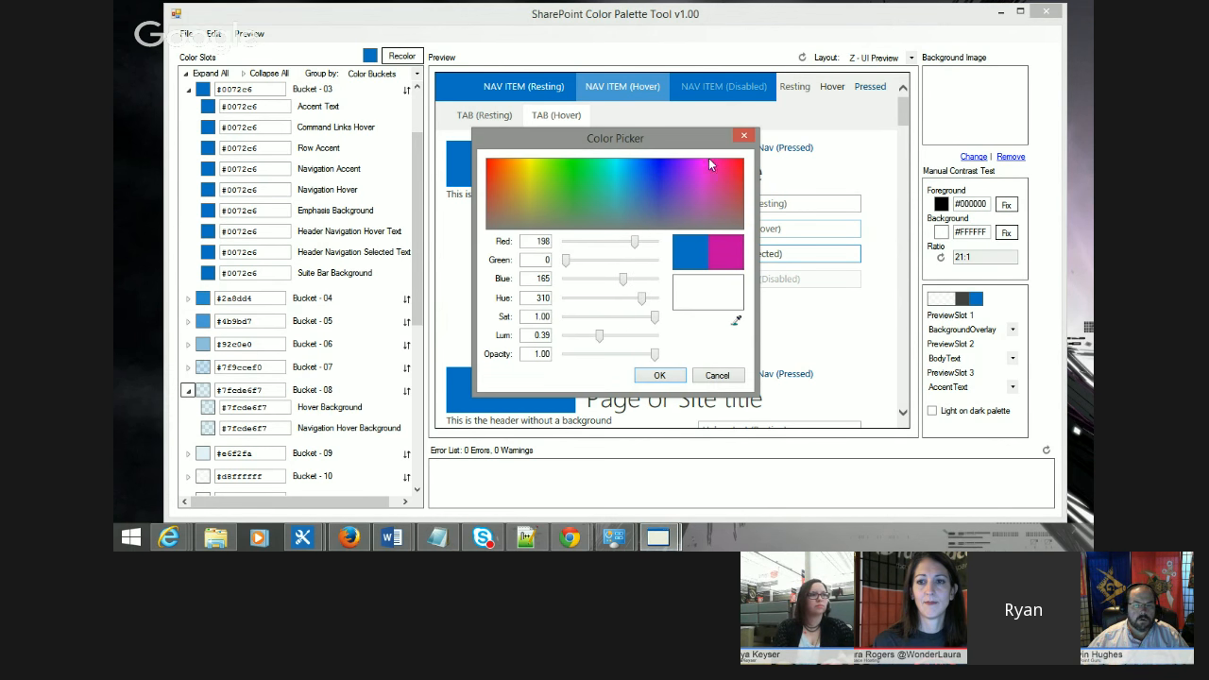
left_click(659, 375)
scroll(667, 302, "down", 2)
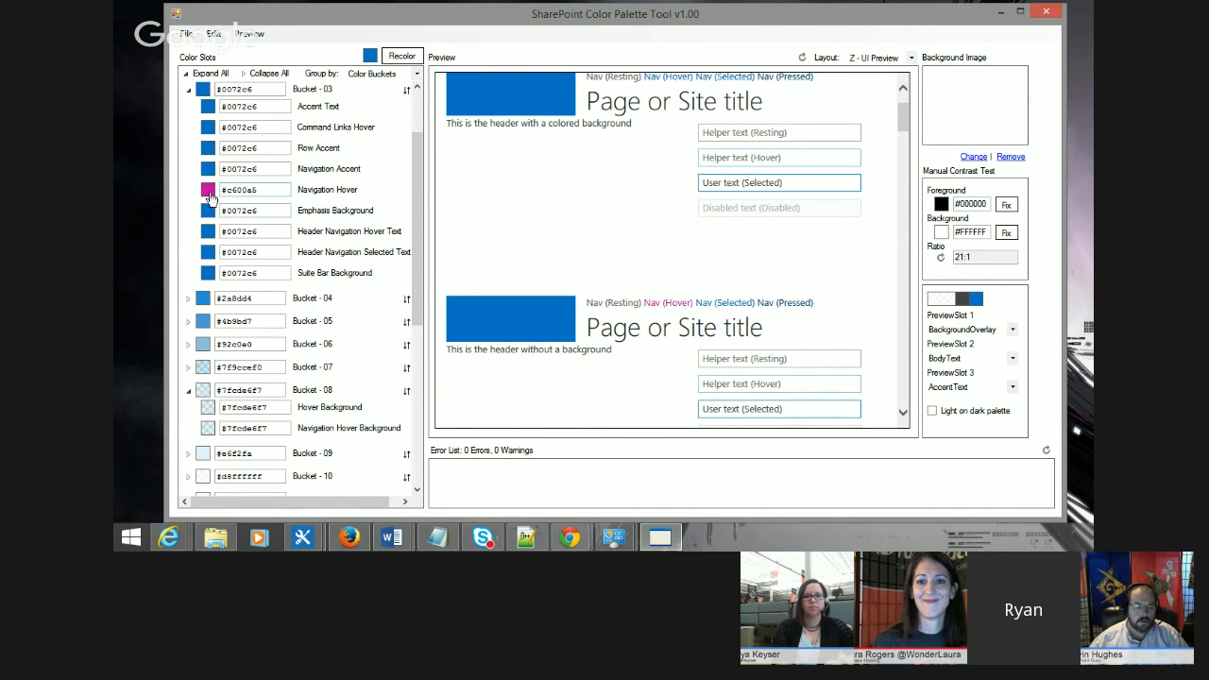
scroll(578, 341, "up", 2)
scroll(578, 342, "down", 2)
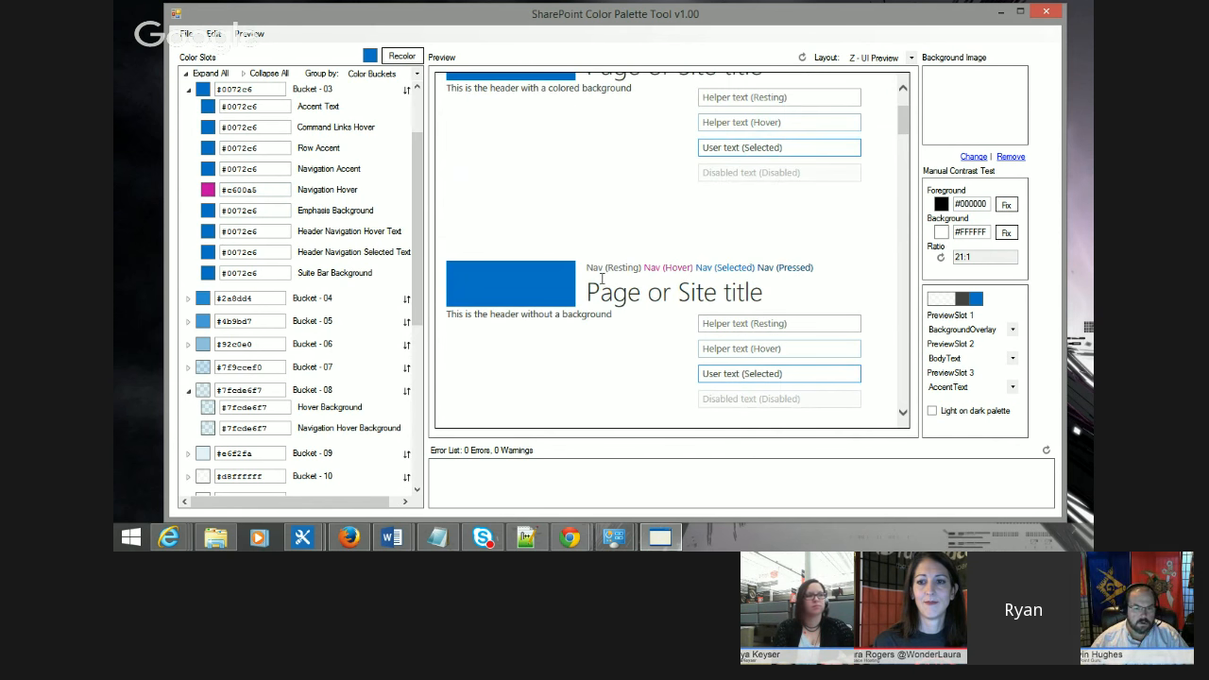
scroll(594, 254, "up", 2)
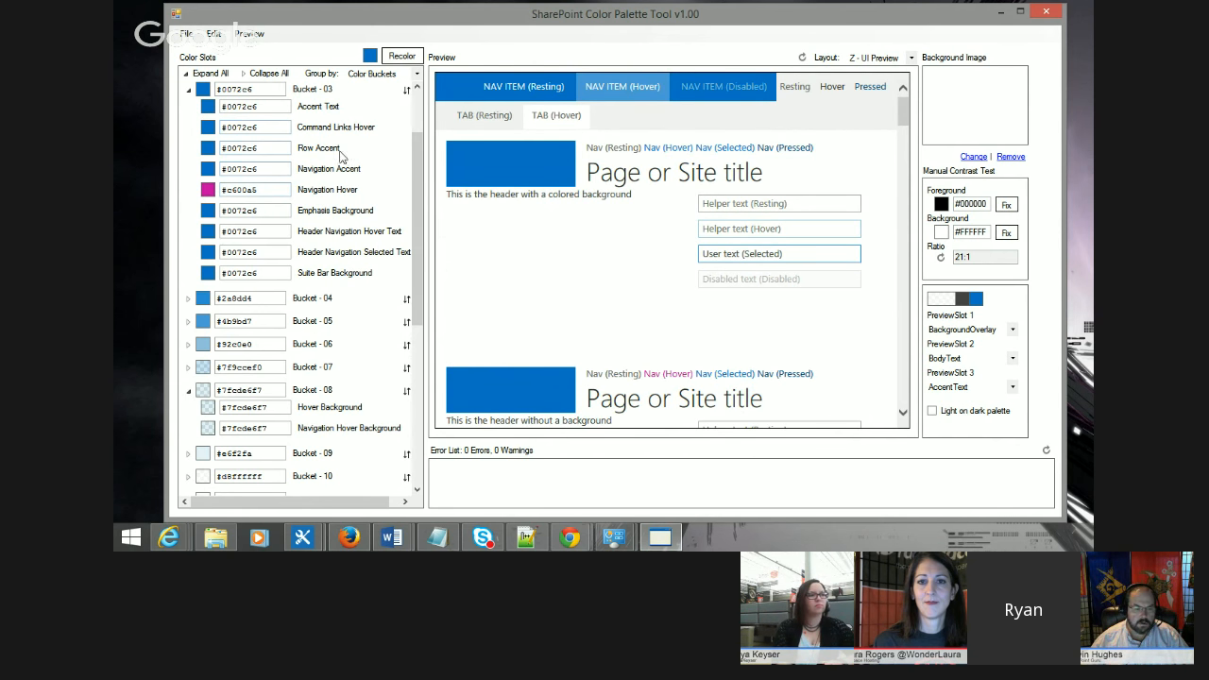
Step: Undo the Navigation Hover color change
left_click(213, 33)
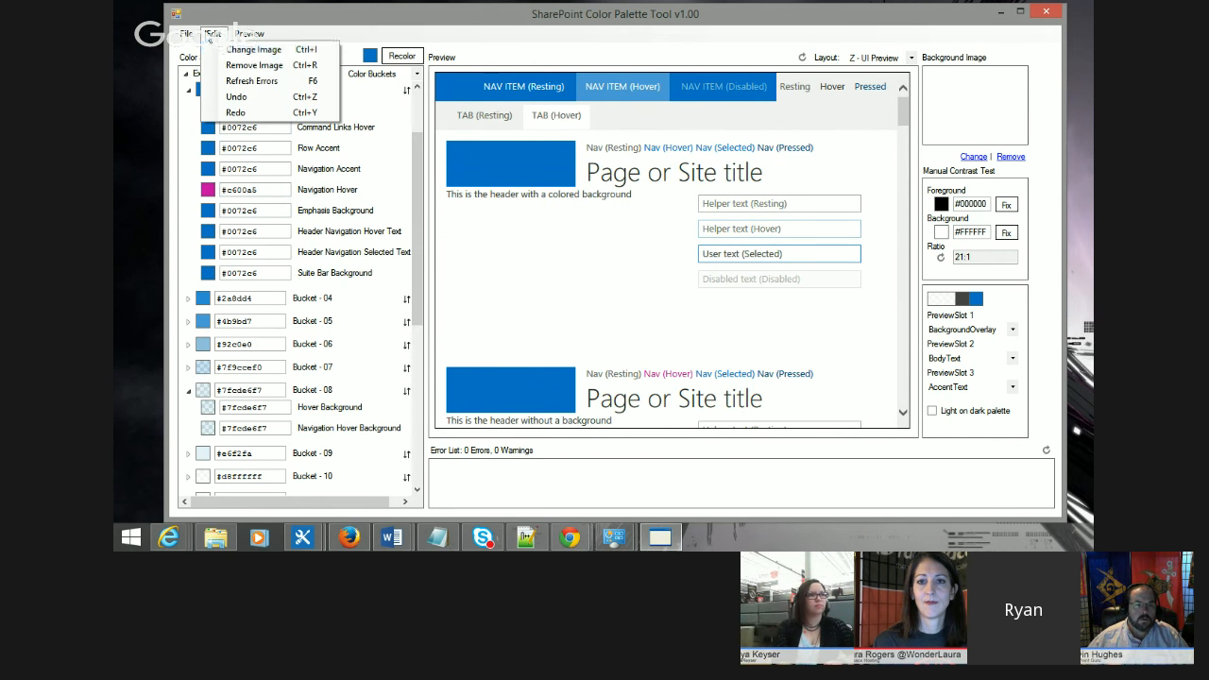
left_click(250, 100)
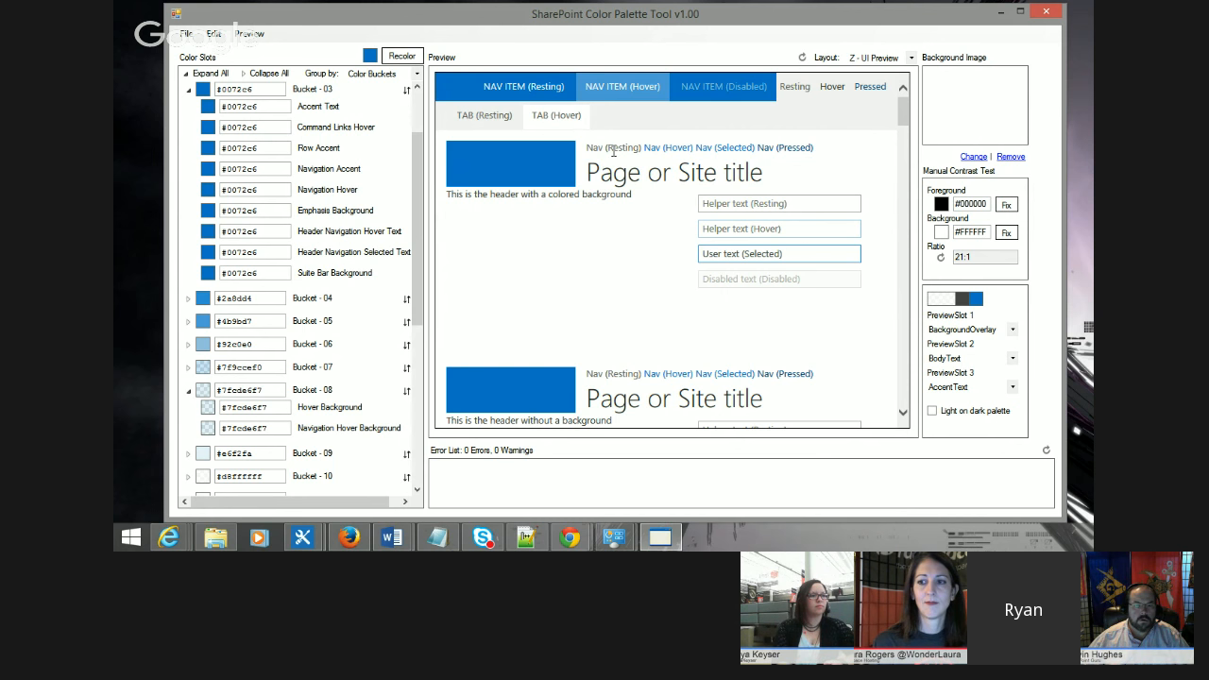
Step: Expand Bucket - 14 and Bucket - 19 in the color slot list to show their slots
scroll(202, 266, "down", 5)
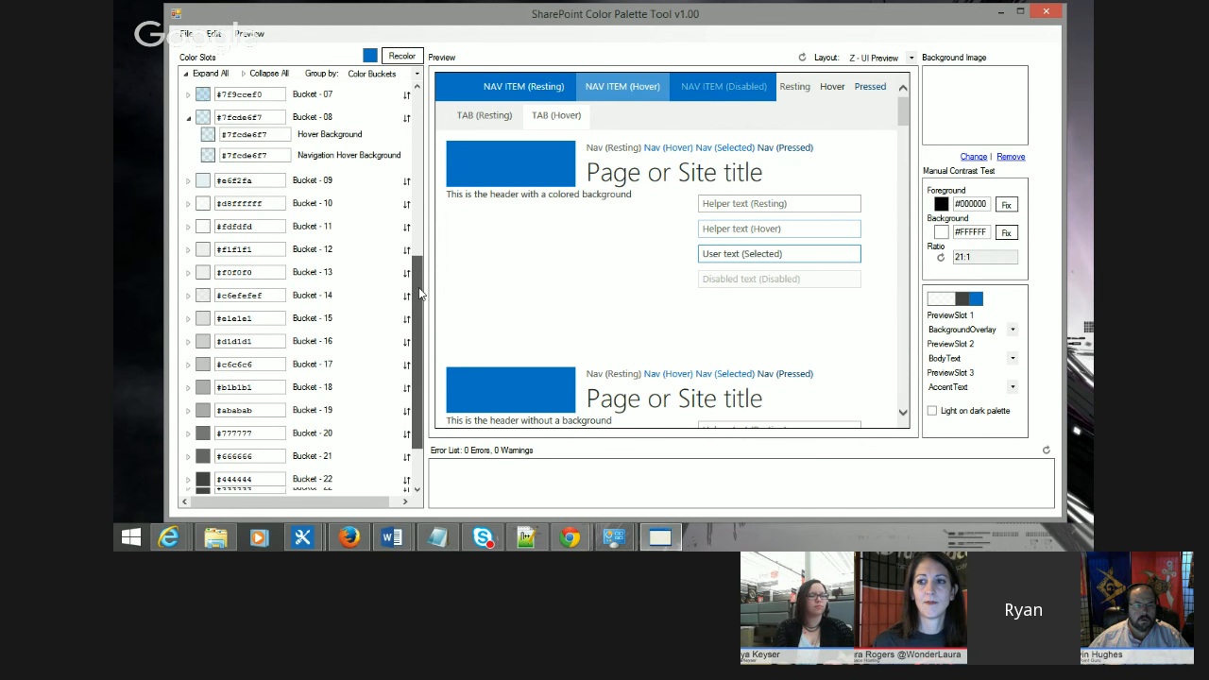
left_click(189, 258)
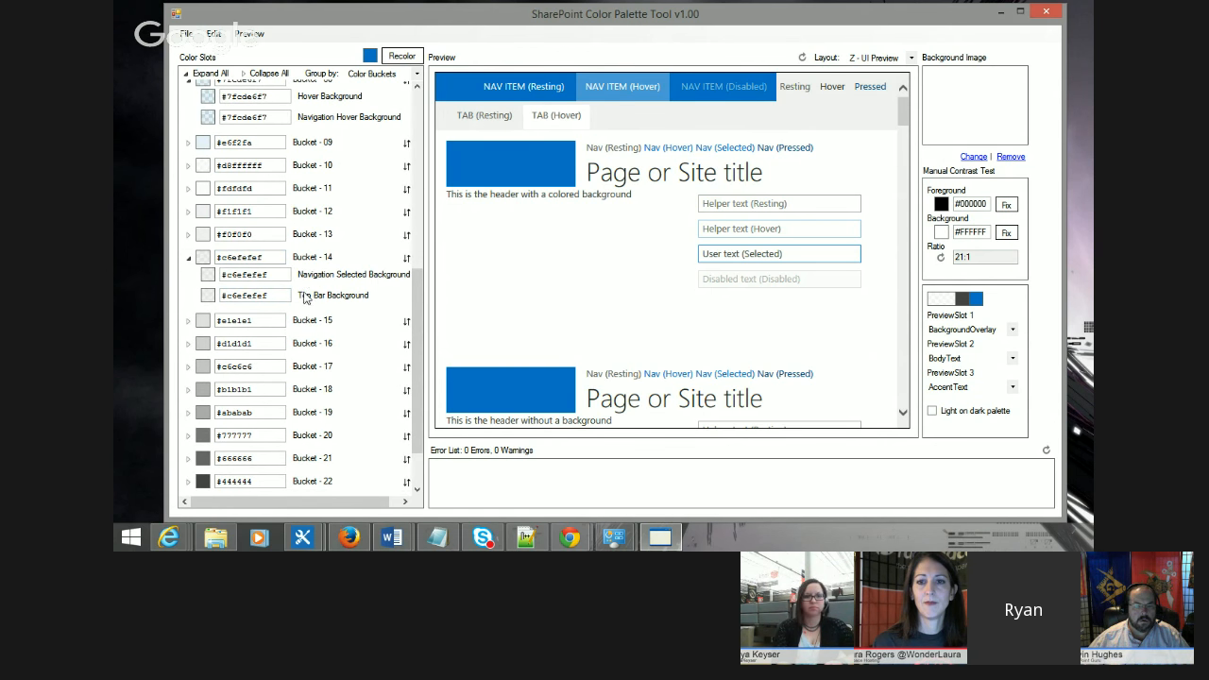
scroll(364, 326, "down", 1)
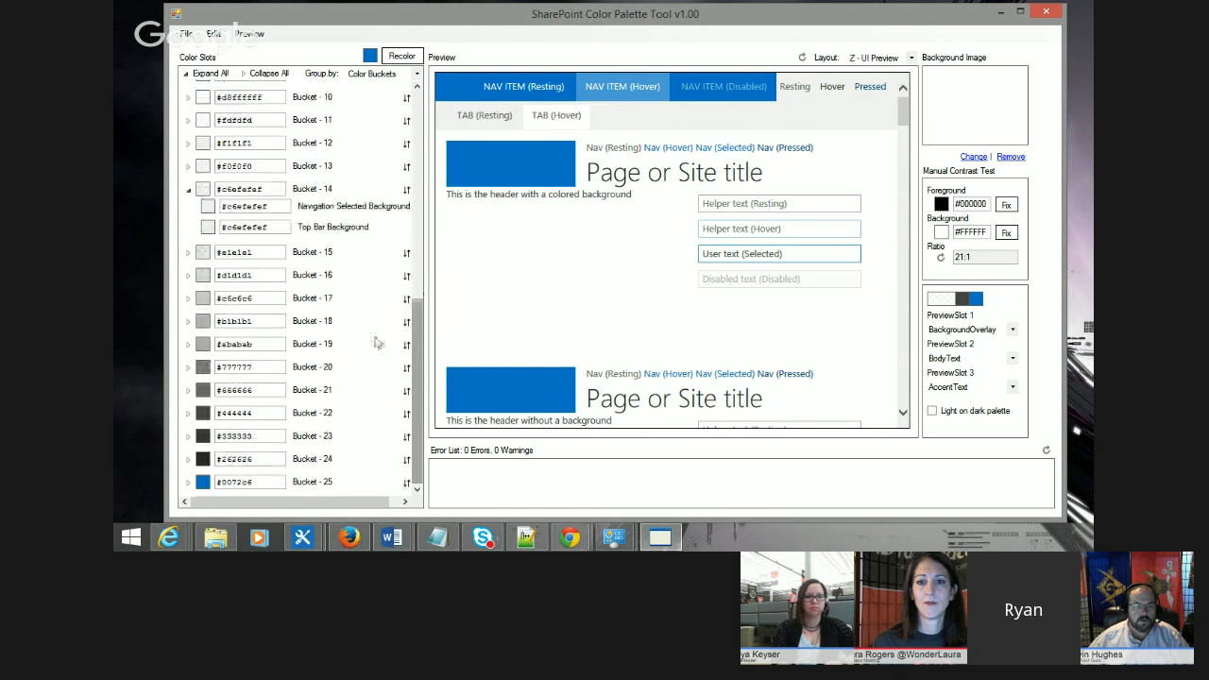
left_click(188, 343)
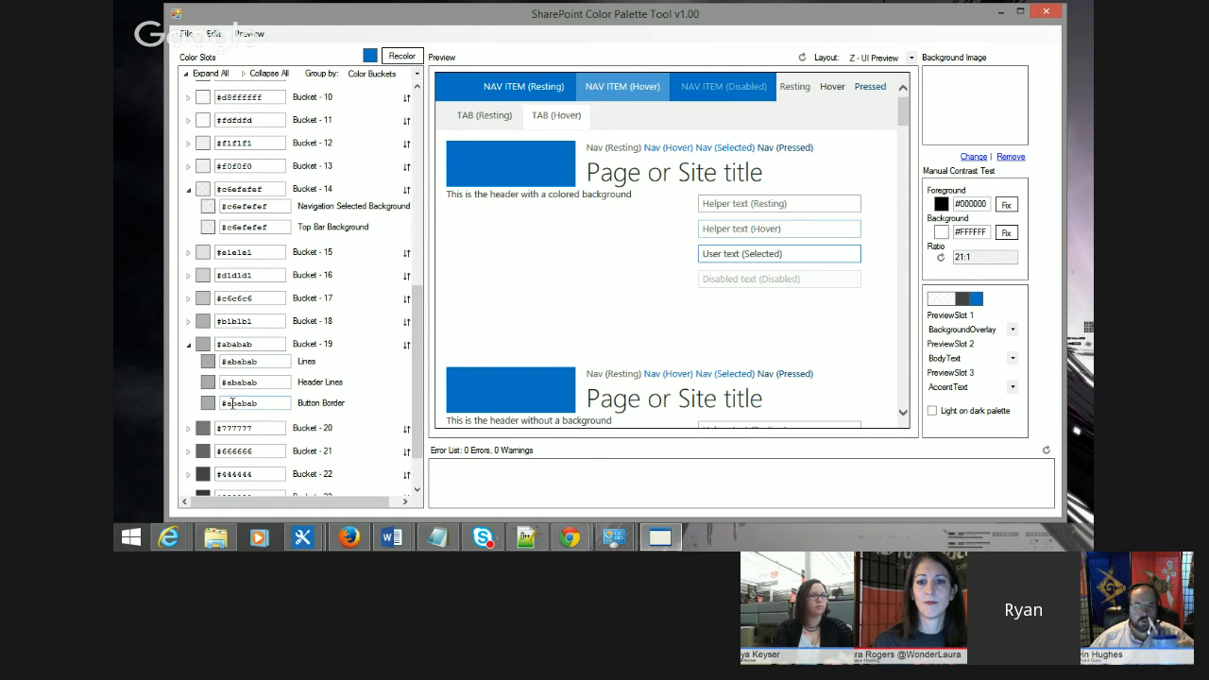
scroll(474, 318, "down", 10)
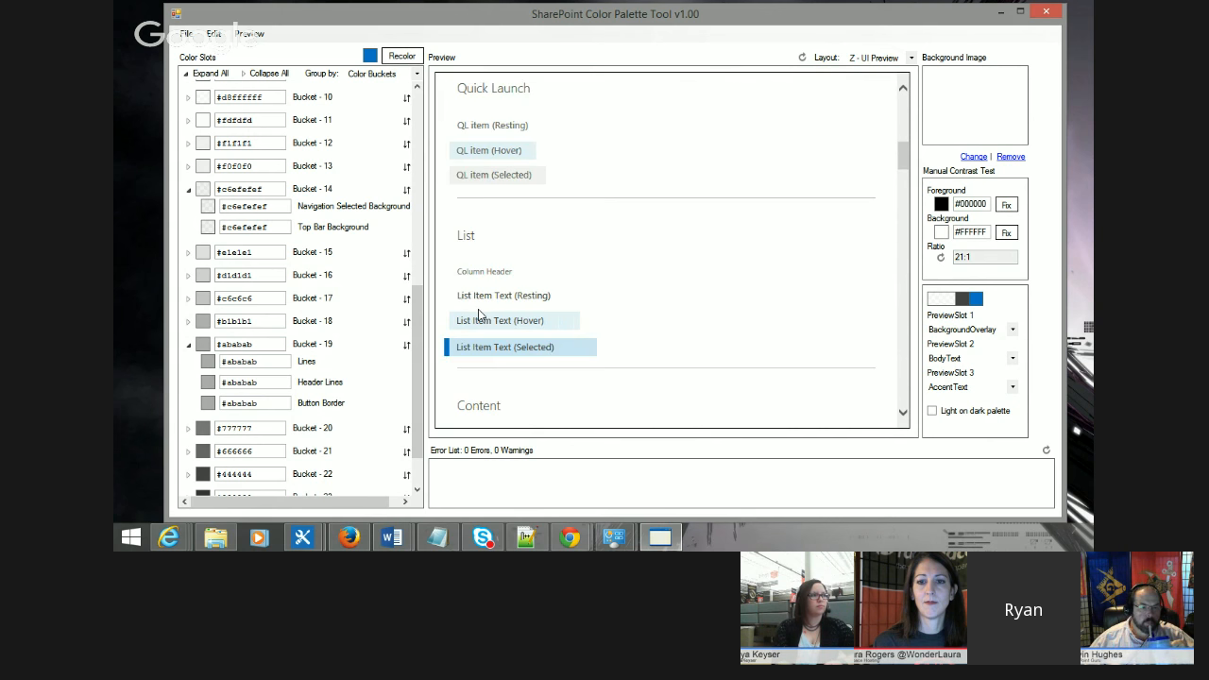
scroll(265, 382, "down", 5)
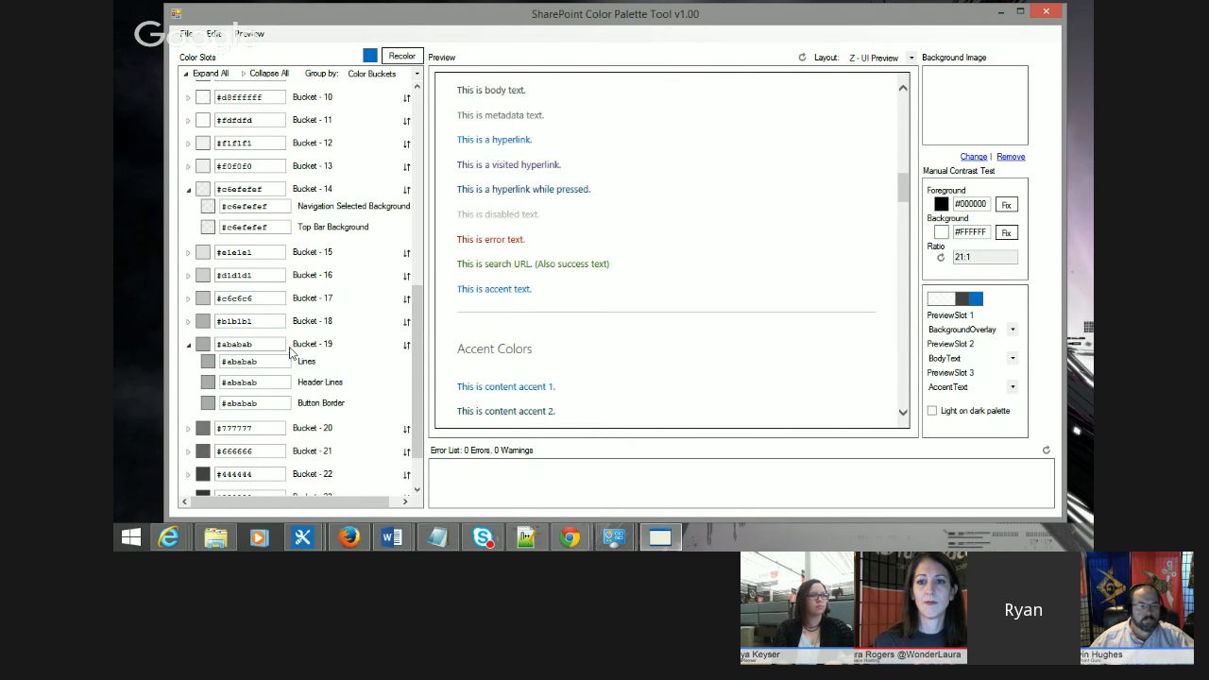
Step: Recolor the Header Lines slot in Bucket - 19 to light green #a8ed68 with the color picker
left_click(206, 382)
left_click_drag(563, 194, 553, 177)
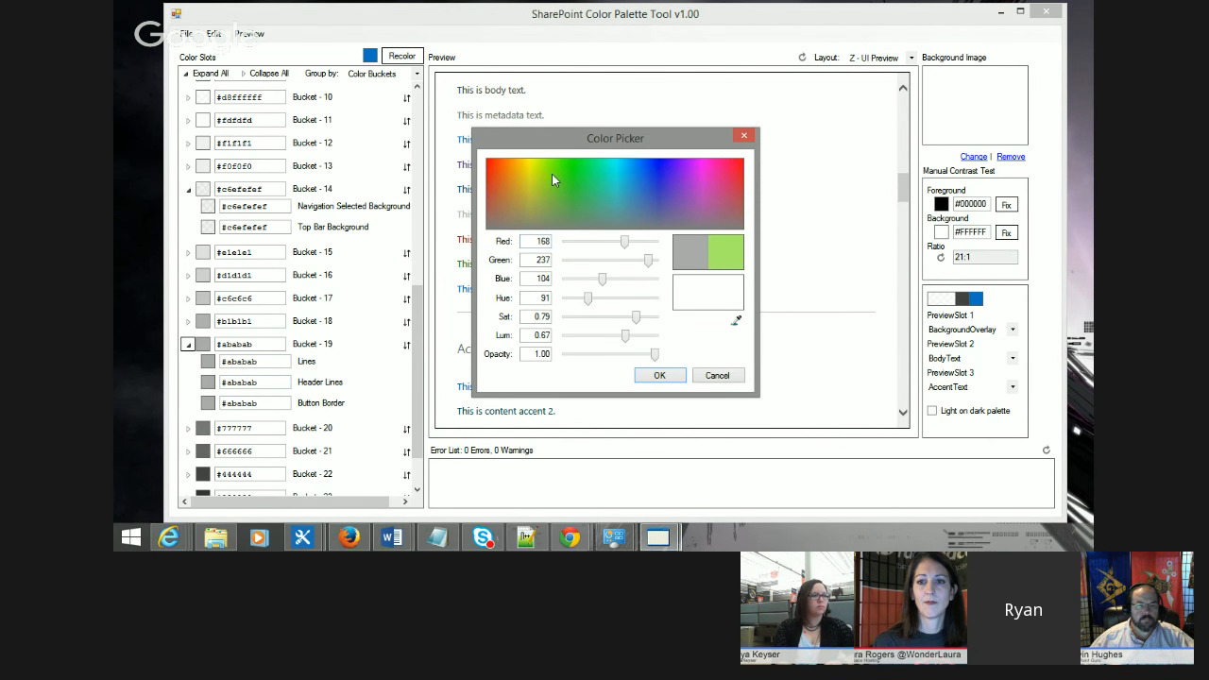
left_click(651, 376)
Step: Scroll through the preview sections to inspect where the Header Lines color appears
scroll(645, 324, "down", 12)
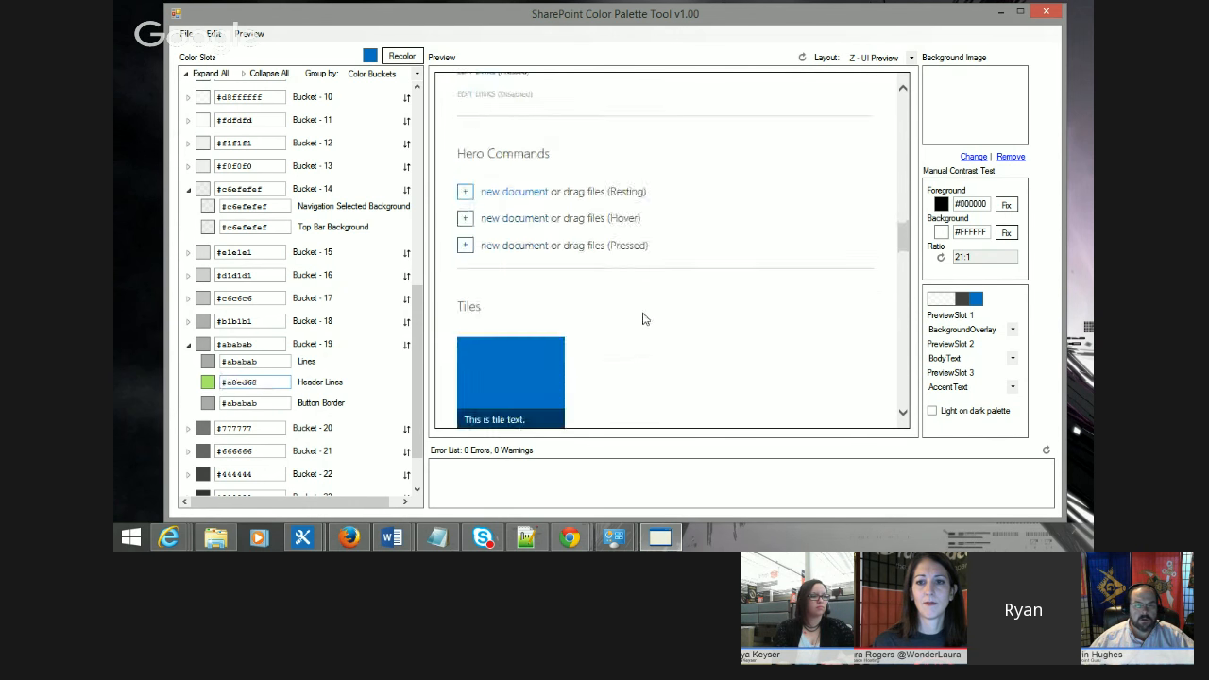
scroll(690, 314, "down", 15)
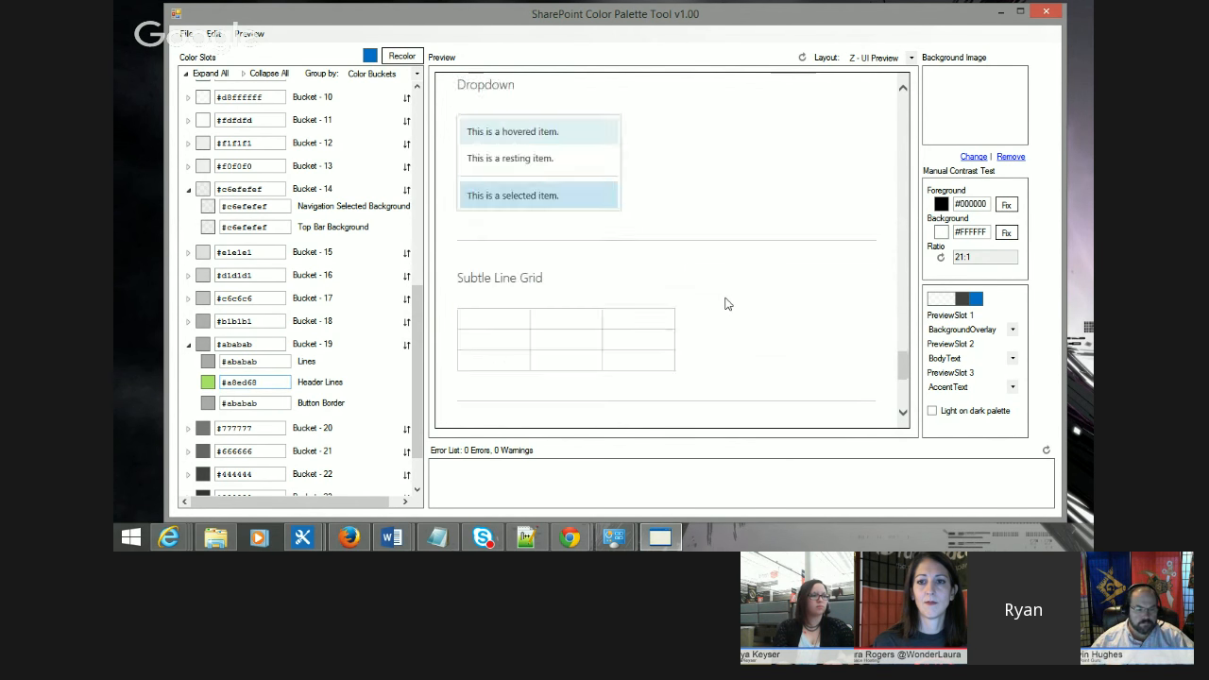
scroll(726, 303, "up", 5)
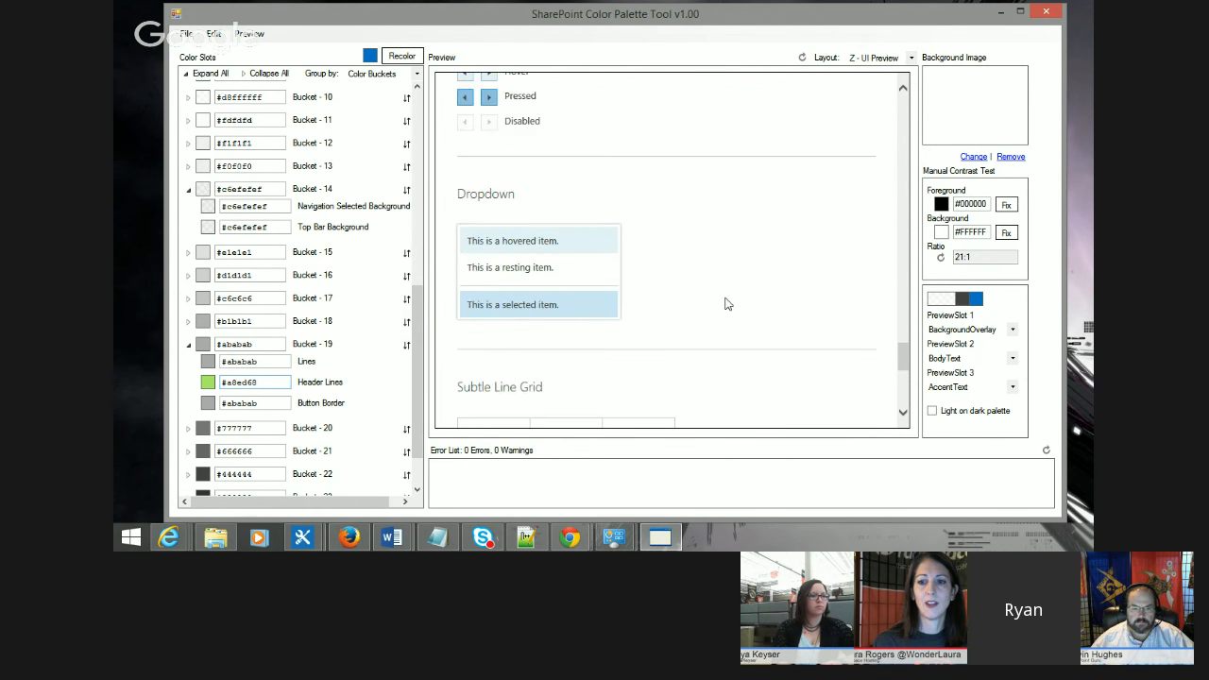
scroll(725, 303, "down", 5)
scroll(728, 303, "up", 8)
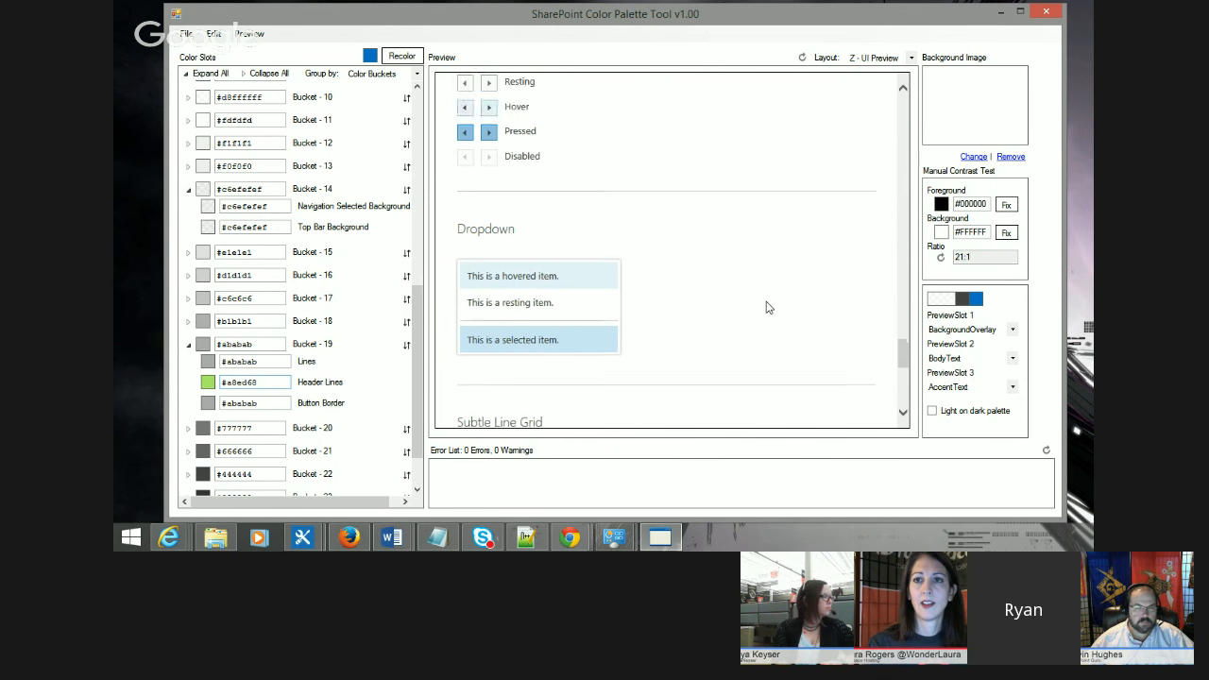
scroll(767, 307, "up", 3)
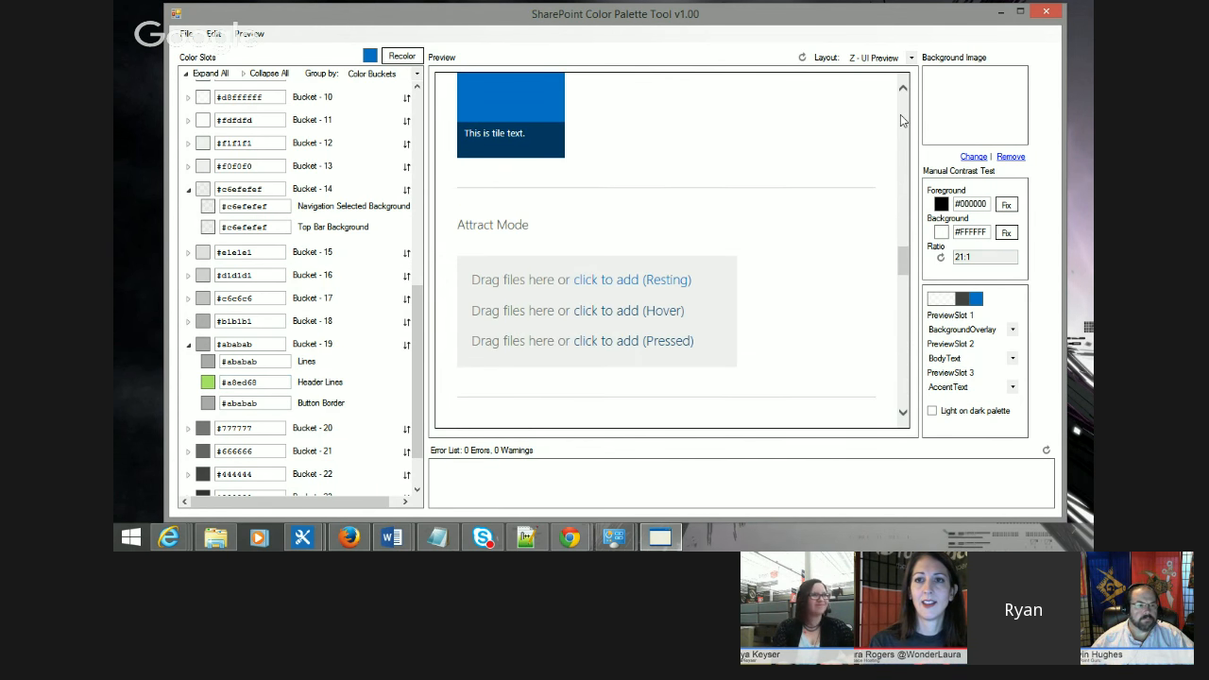
scroll(900, 114, "up", 3)
scroll(900, 115, "up", 5)
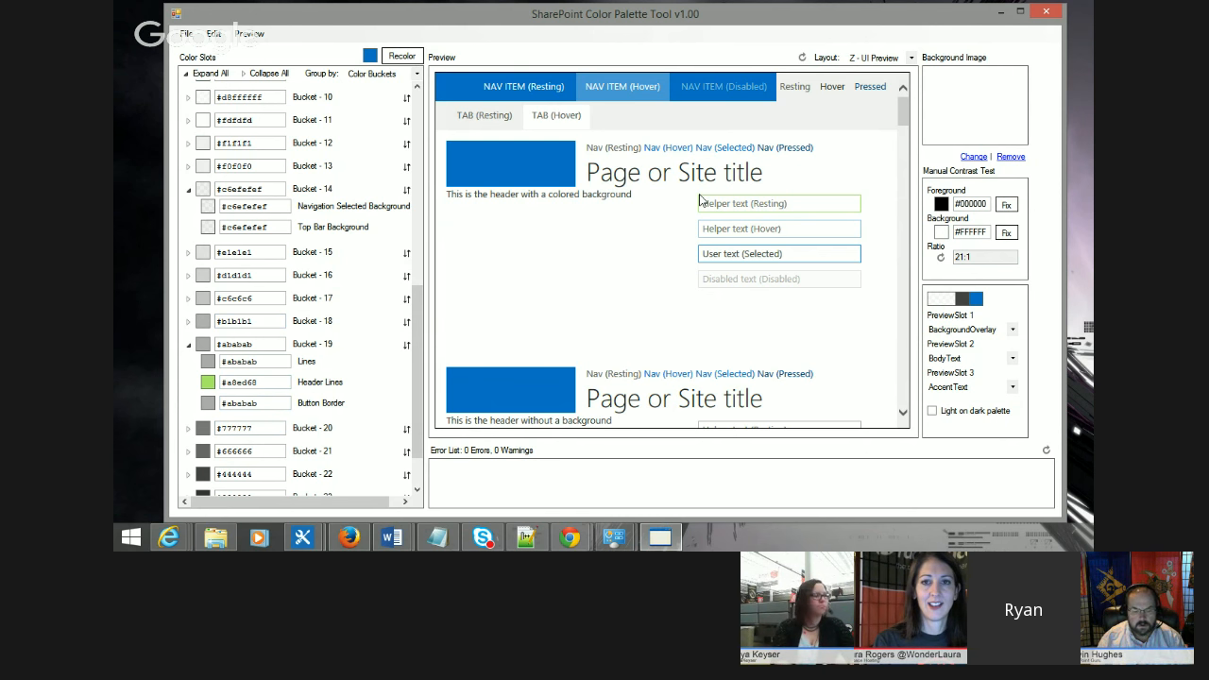
Step: Undo the Header Lines color change
left_click(214, 34)
left_click(269, 96)
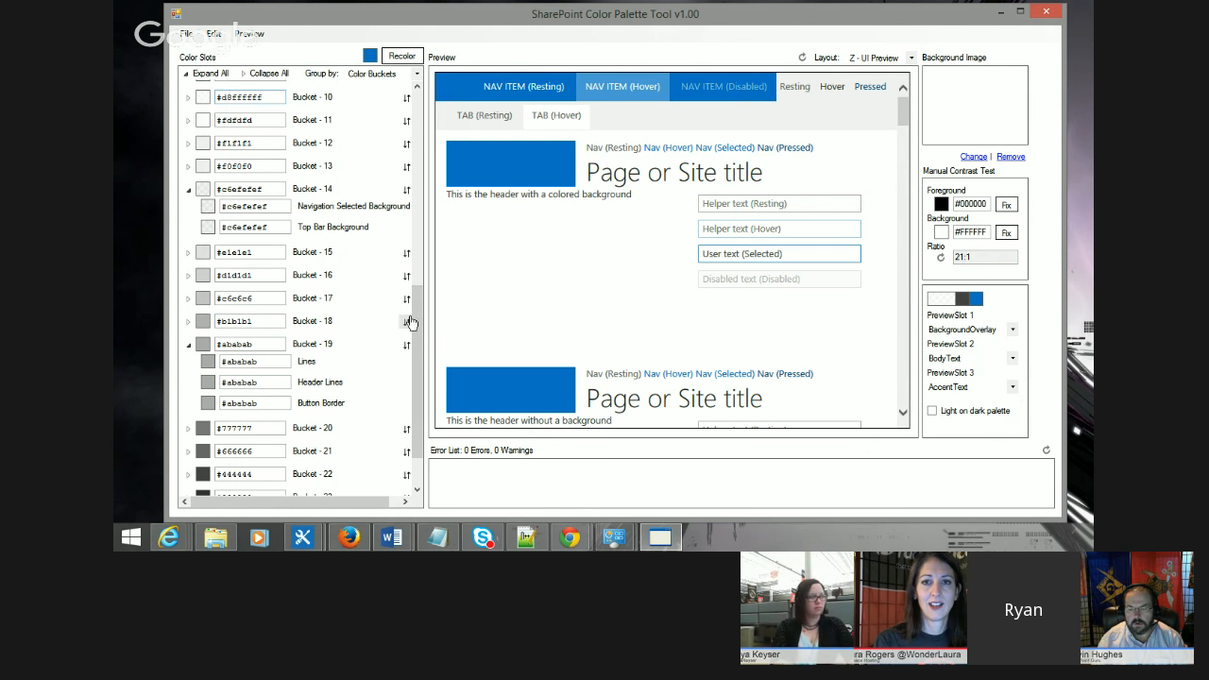
Step: Collapse all color slots and switch the slot grouping to UI Groups
left_click_drag(419, 299, 413, 94)
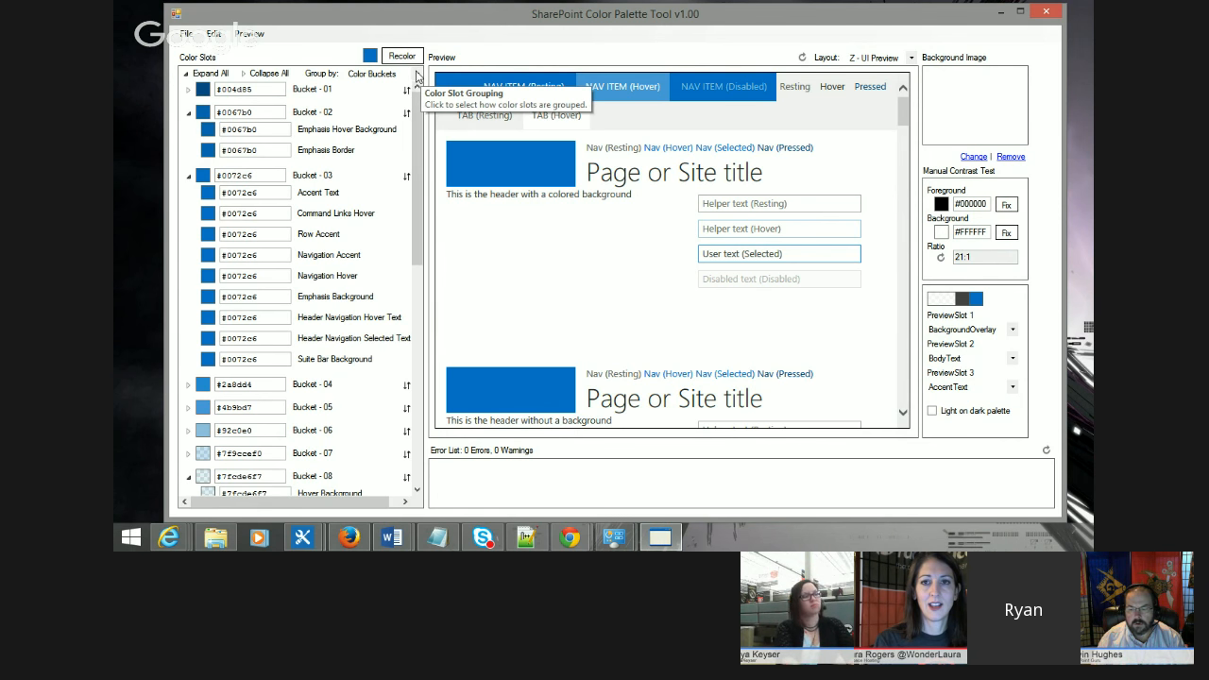
left_click(248, 74)
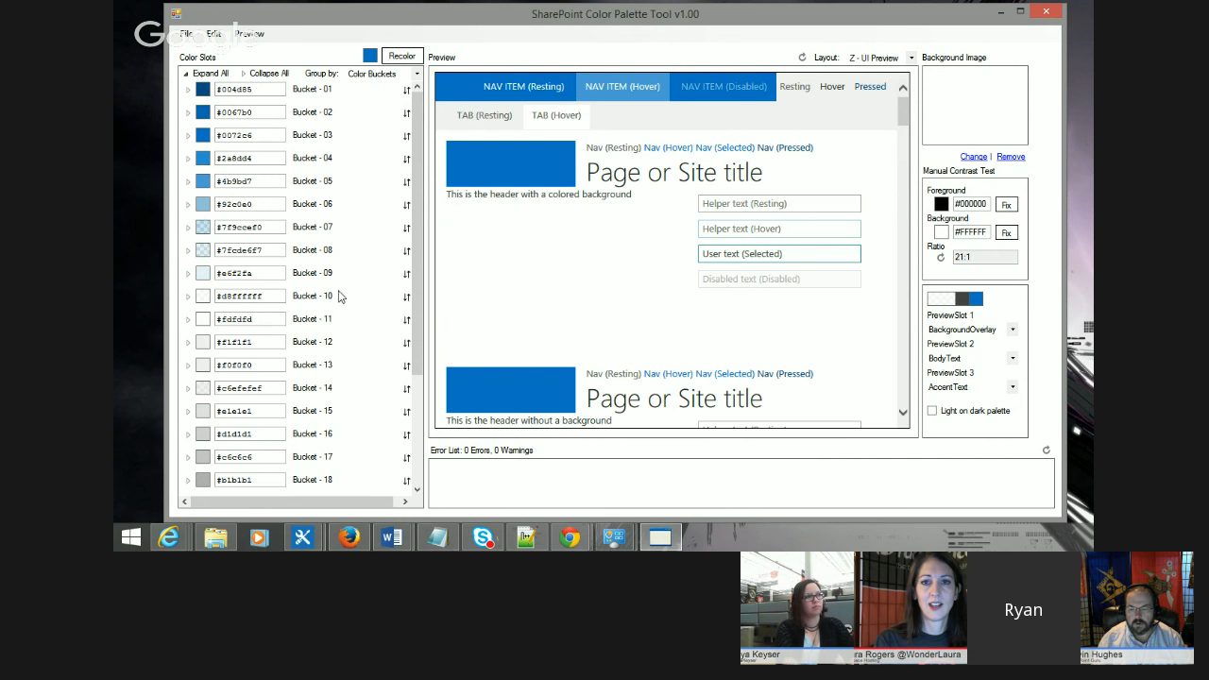
left_click(416, 75)
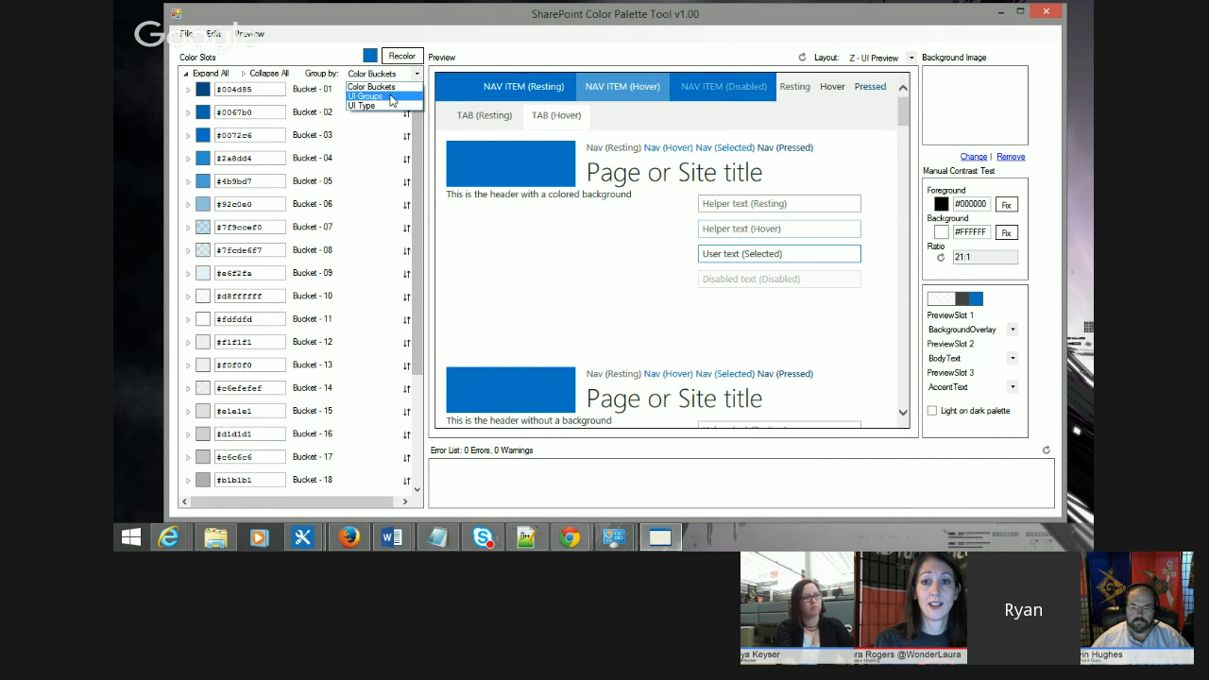
left_click(391, 99)
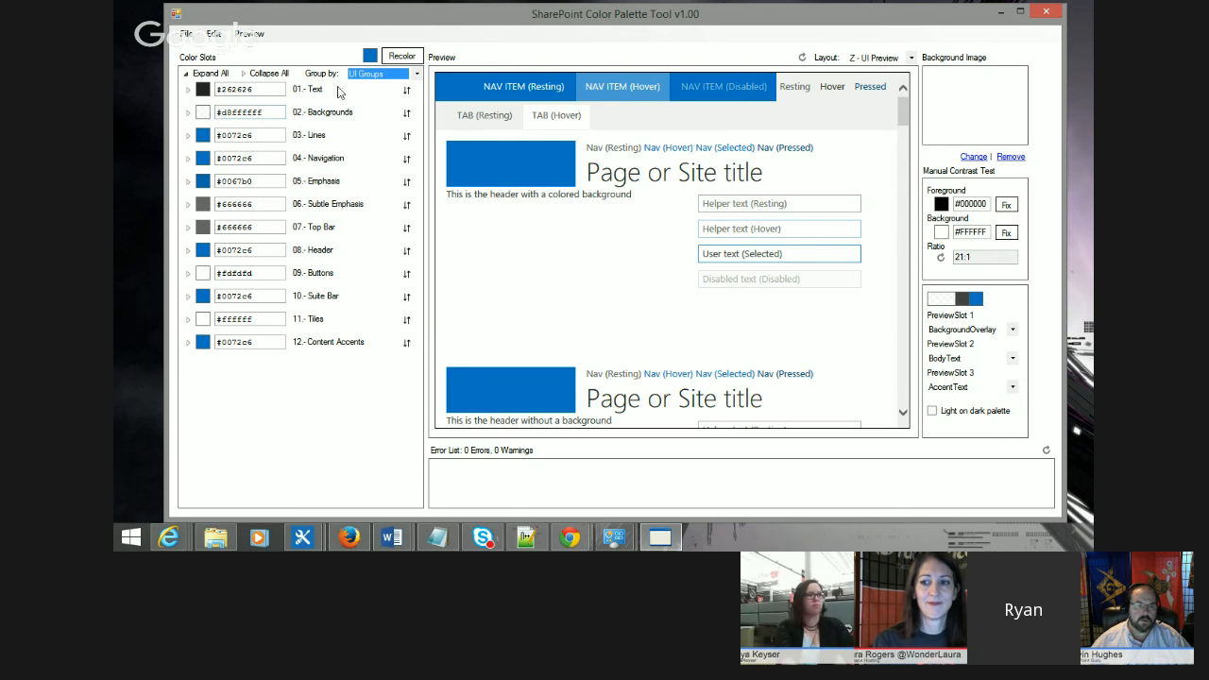
Step: Expand the 01 - Text group to list its text color slots
left_click(191, 98)
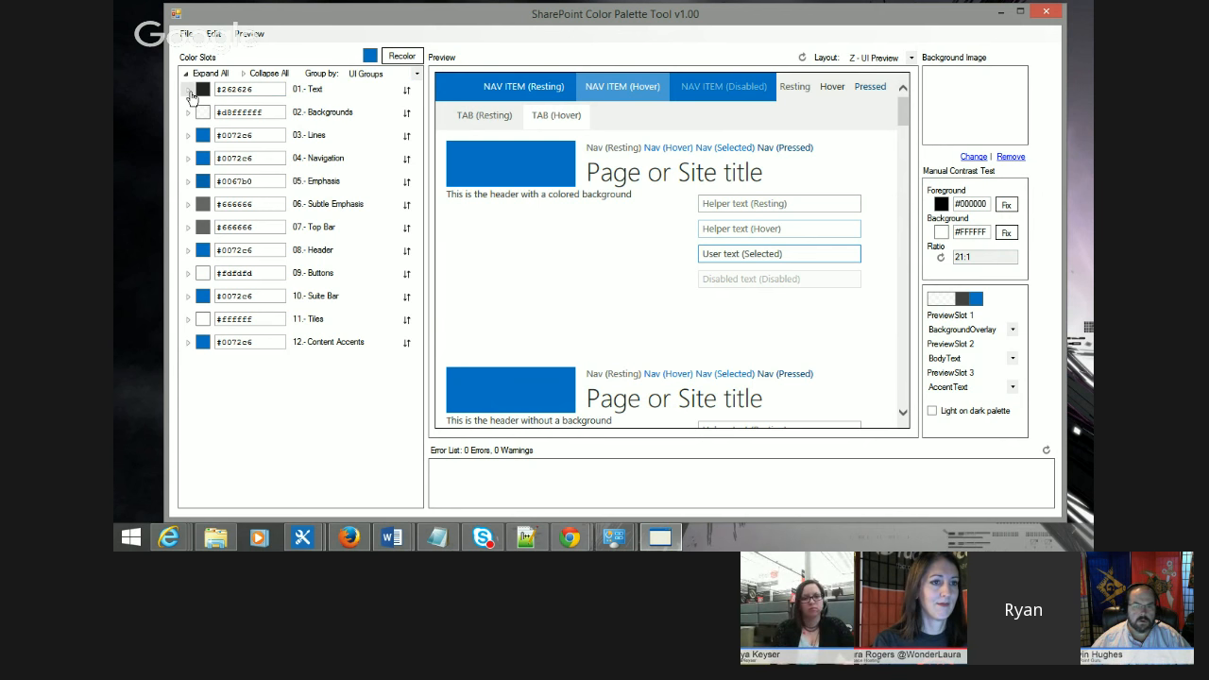
left_click(189, 91)
left_click(187, 90)
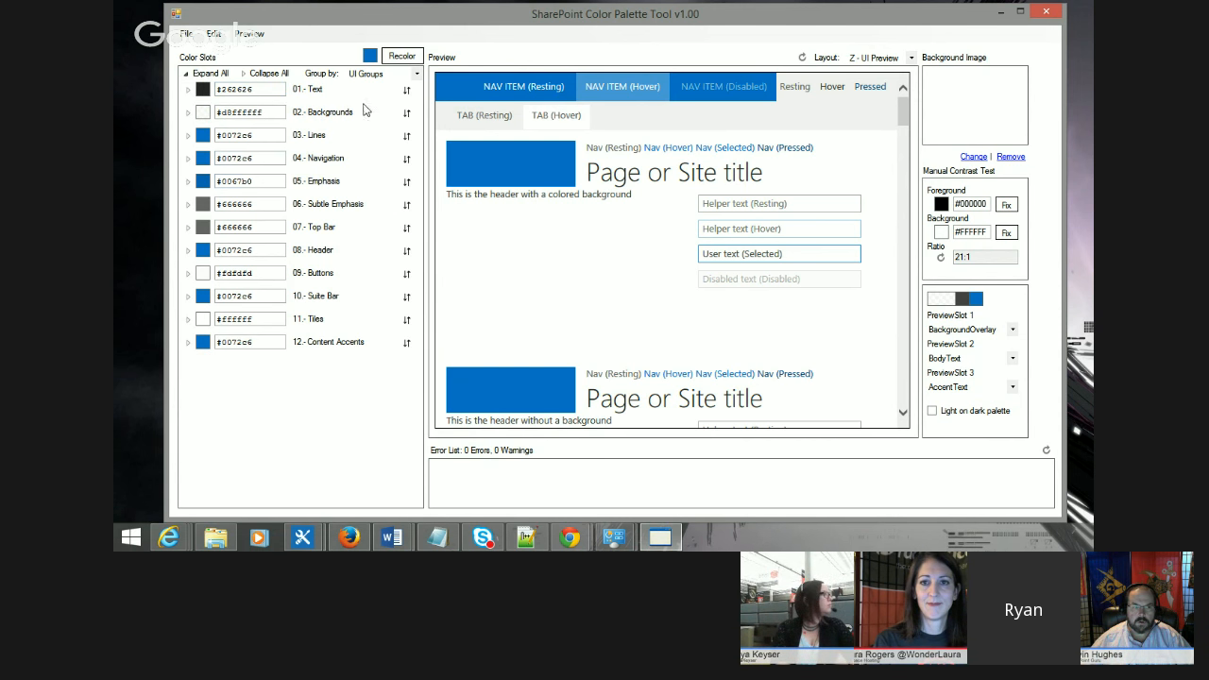
left_click(187, 90)
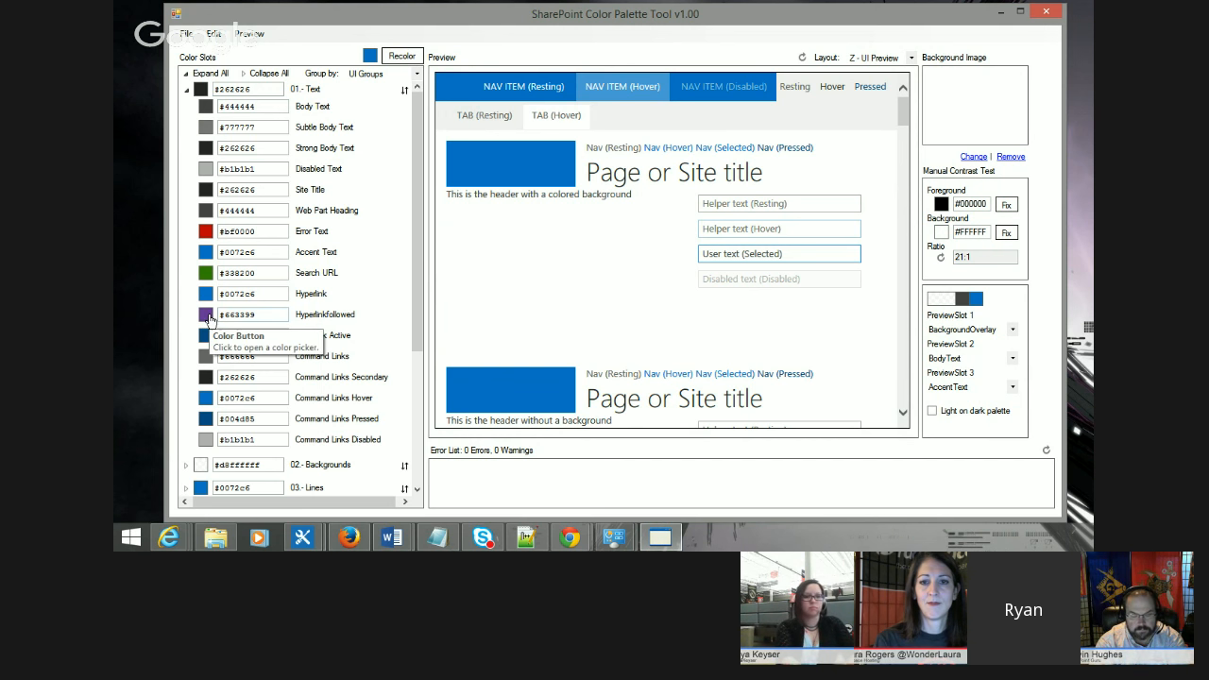
Step: Copy the Hyperlink value #0072c6 and paste it into the Hyperlinkfollowed slot
double_click(258, 296)
key("ctrl+c")
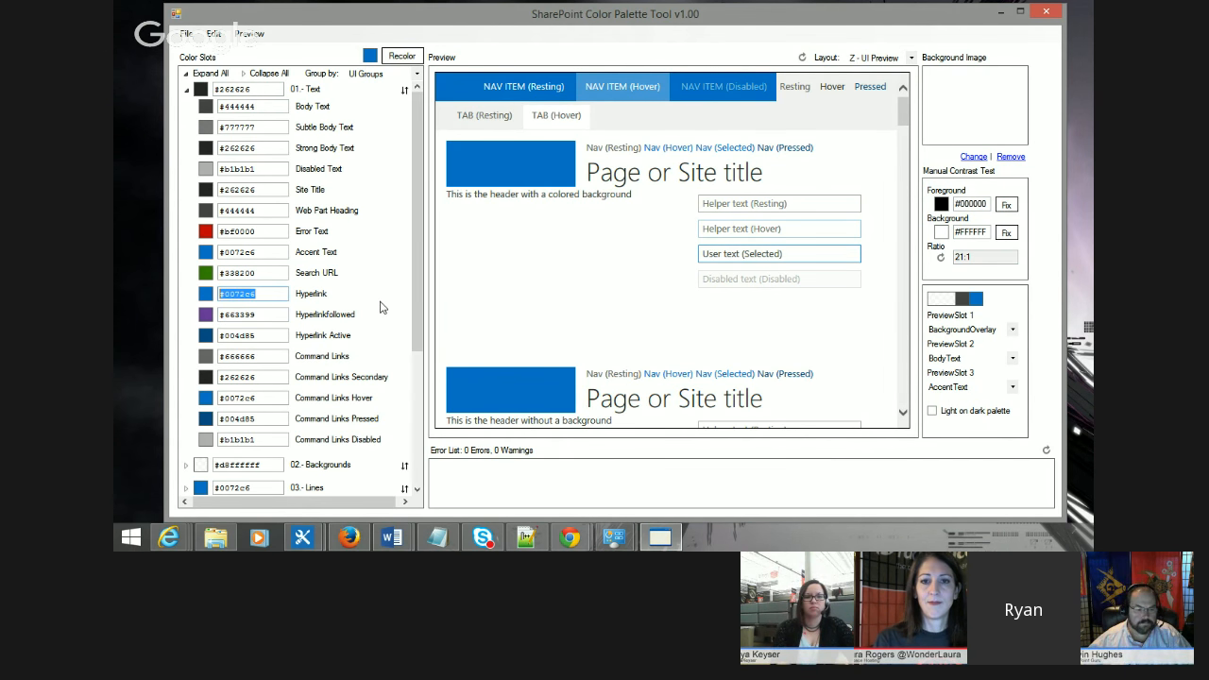
double_click(260, 314)
key("ctrl+v")
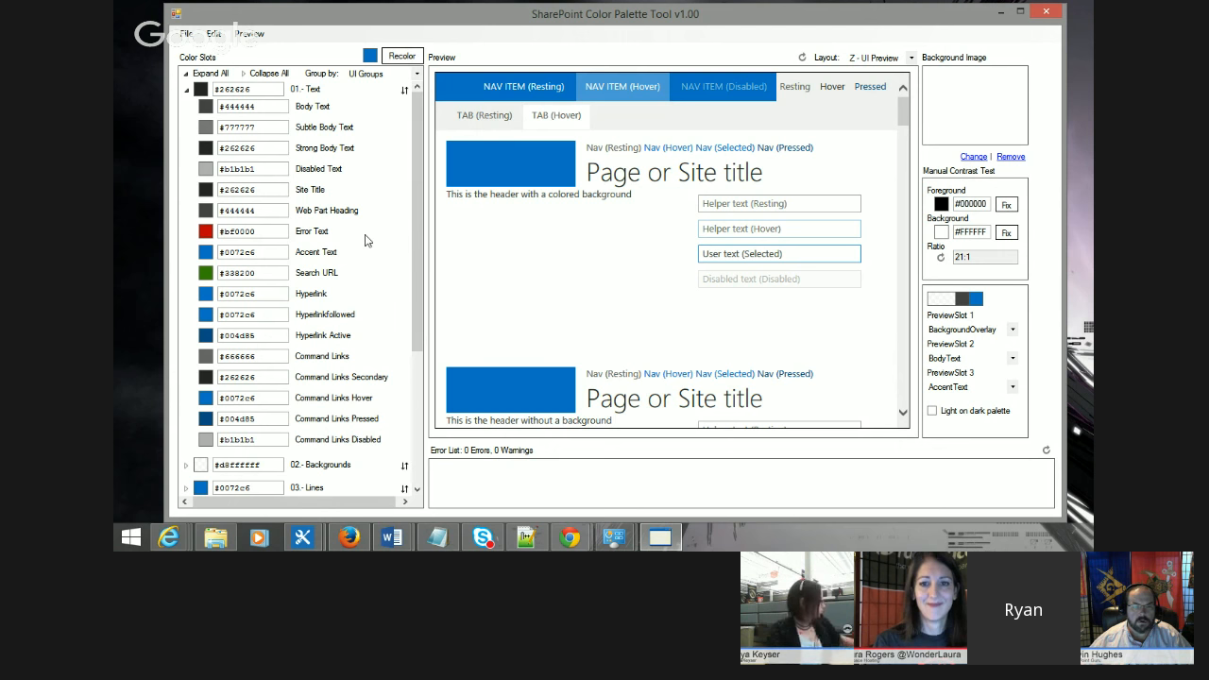
Step: Open the color picker for the Error Text slot and reposition the dialog
mouse_move(418, 158)
left_mouse_down()
mouse_move(418, 179)
mouse_move(417, 156)
left_mouse_up()
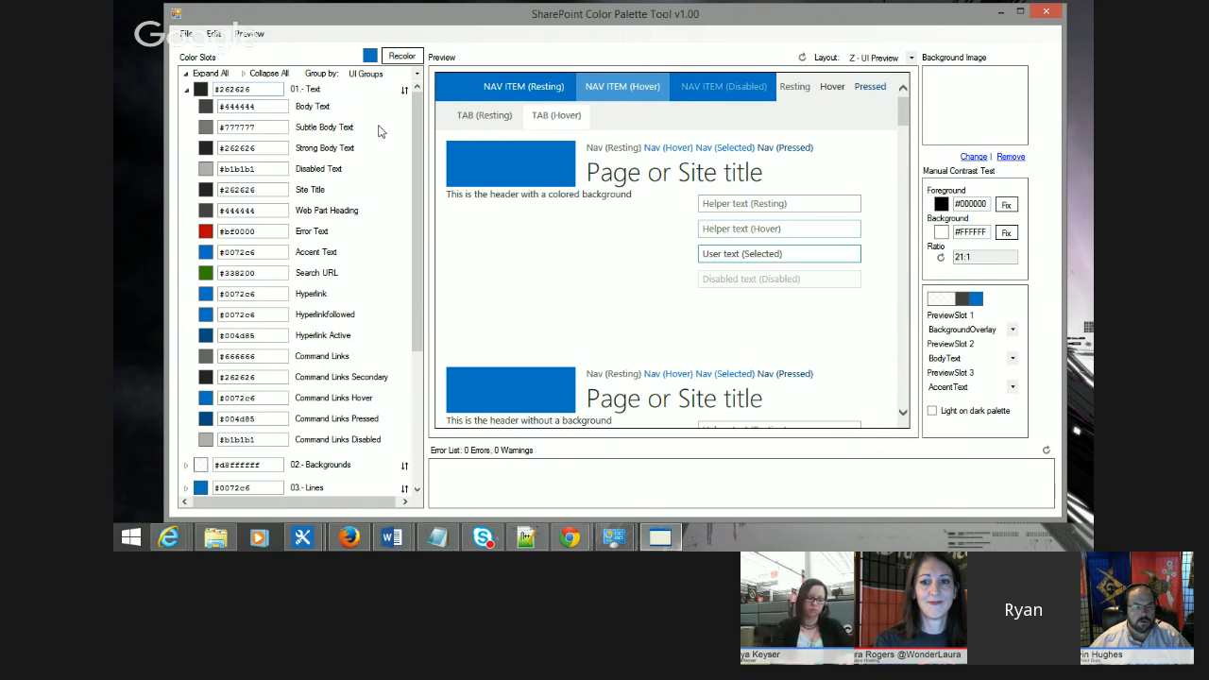
left_click(204, 233)
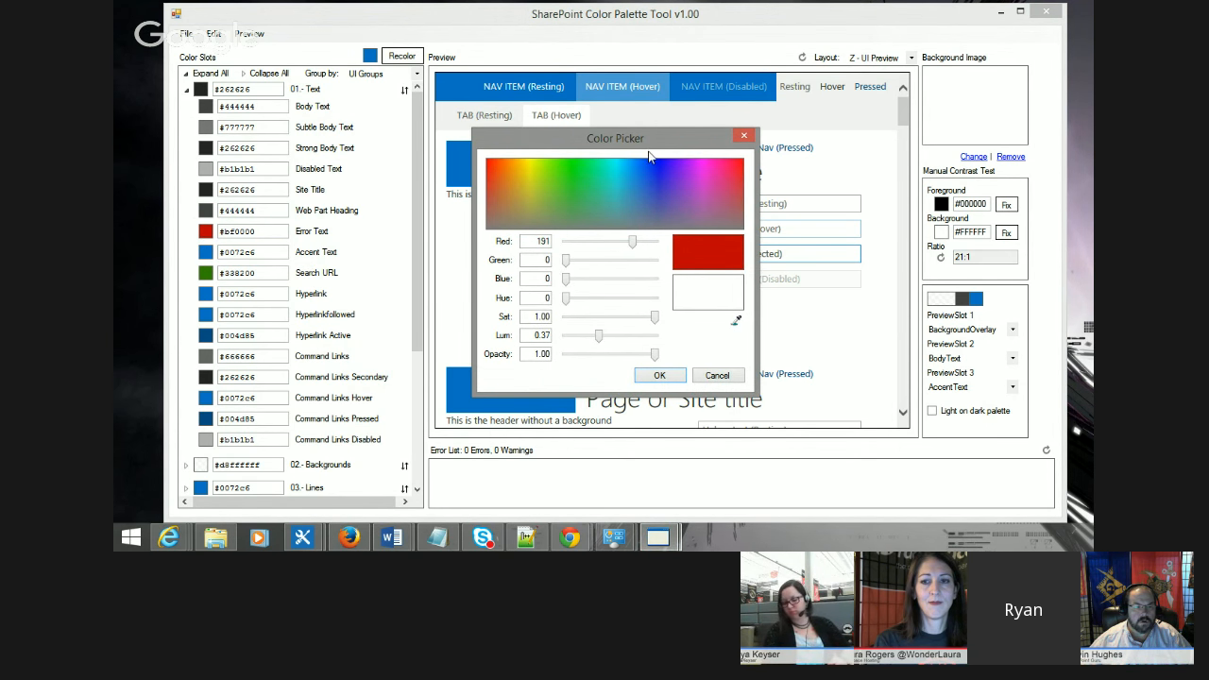
left_click_drag(643, 141, 637, 136)
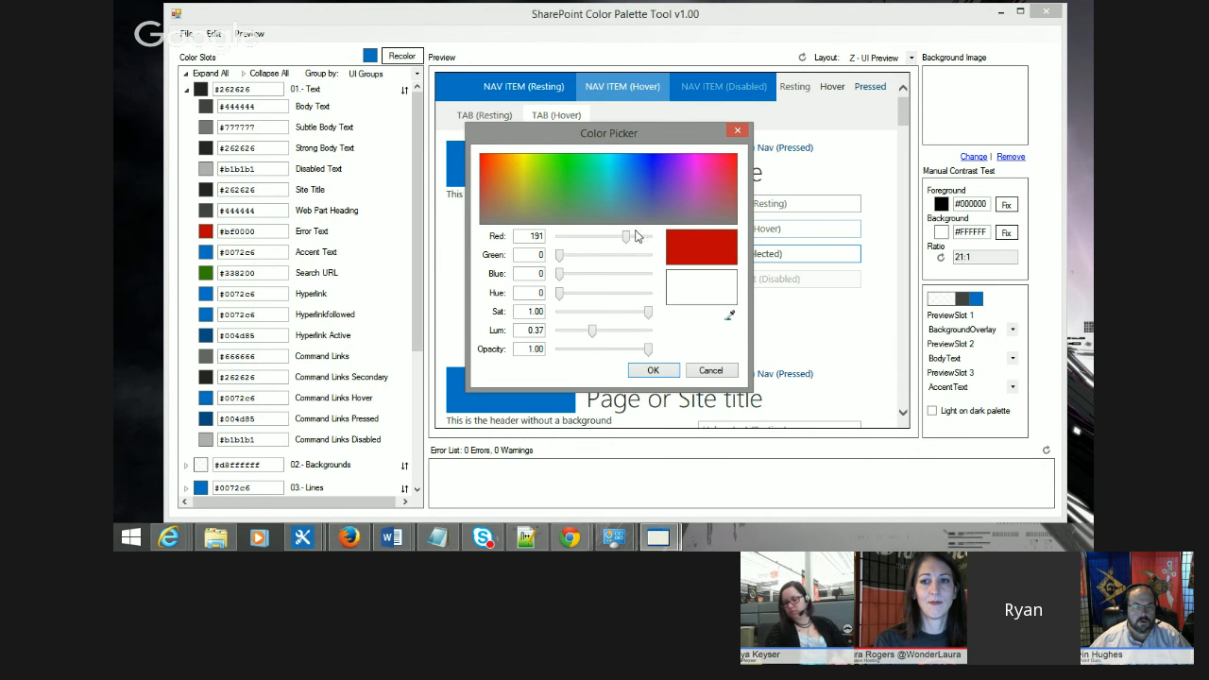
Step: Adjust the picker sliders to red 179, green 128, blue 111 with opacity 0.56
left_click_drag(626, 242, 608, 238)
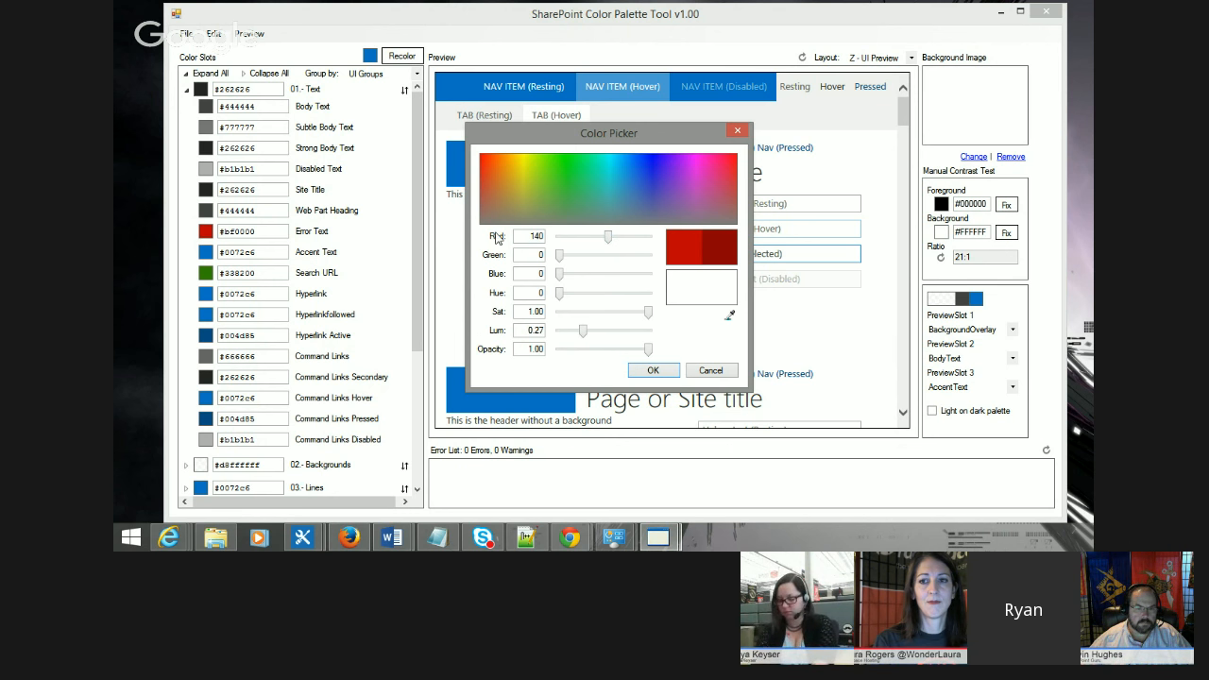
mouse_move(557, 296)
left_mouse_down()
mouse_move(585, 298)
mouse_move(563, 299)
left_mouse_up()
left_click_drag(648, 313, 586, 337)
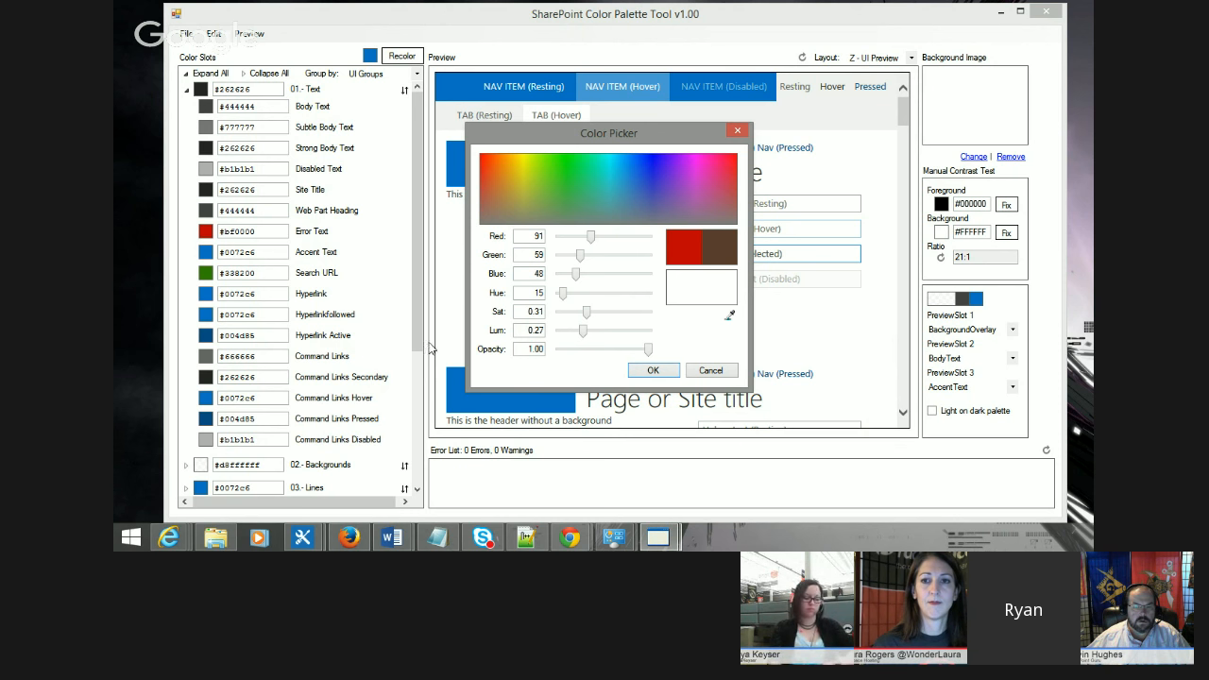
left_click_drag(582, 338, 609, 336)
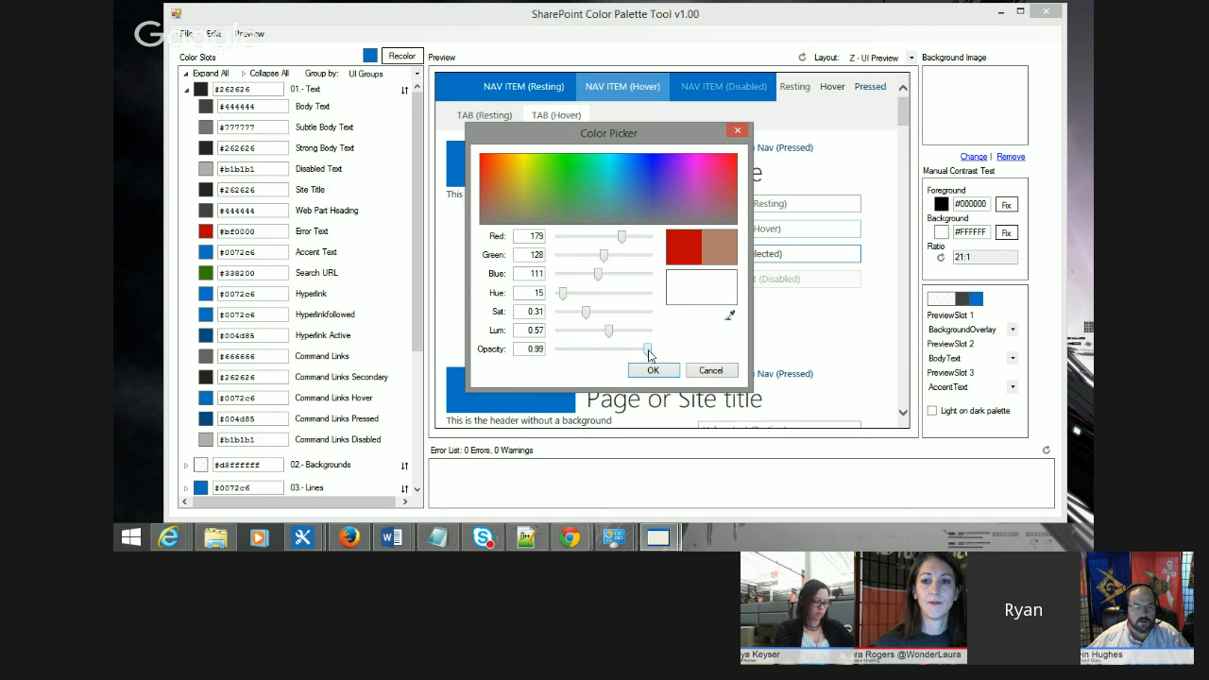
left_click_drag(649, 353, 607, 355)
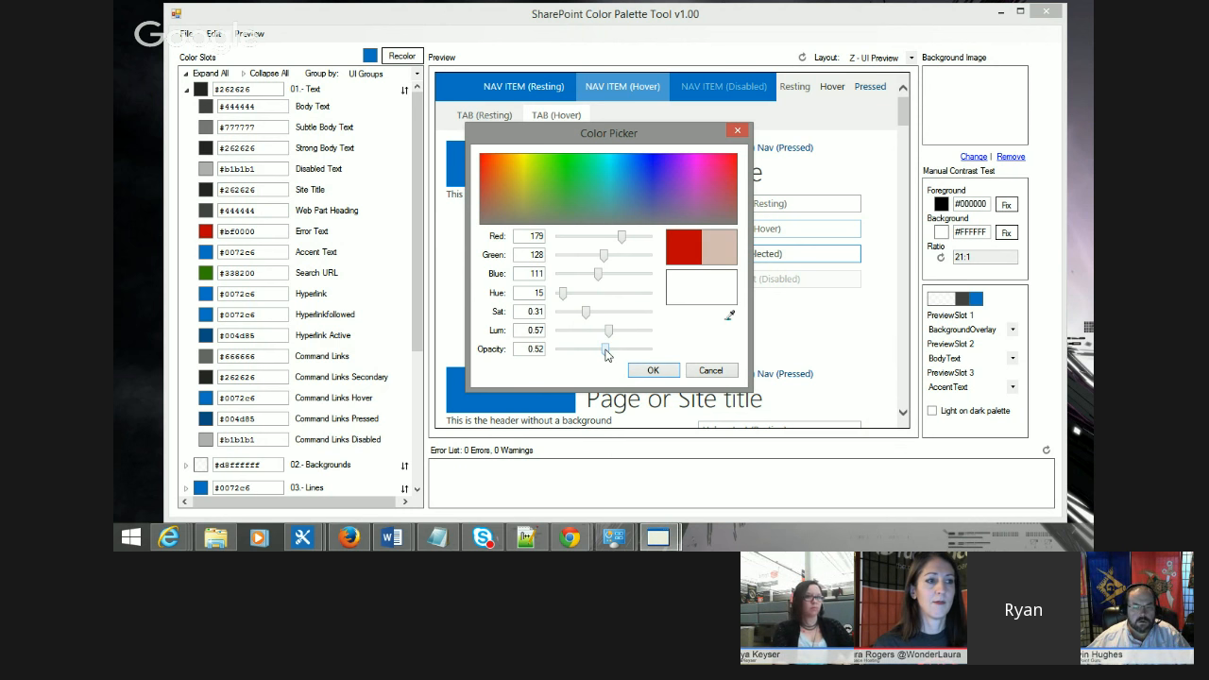
mouse_move(605, 354)
left_mouse_down()
mouse_move(639, 353)
mouse_move(609, 354)
left_mouse_up()
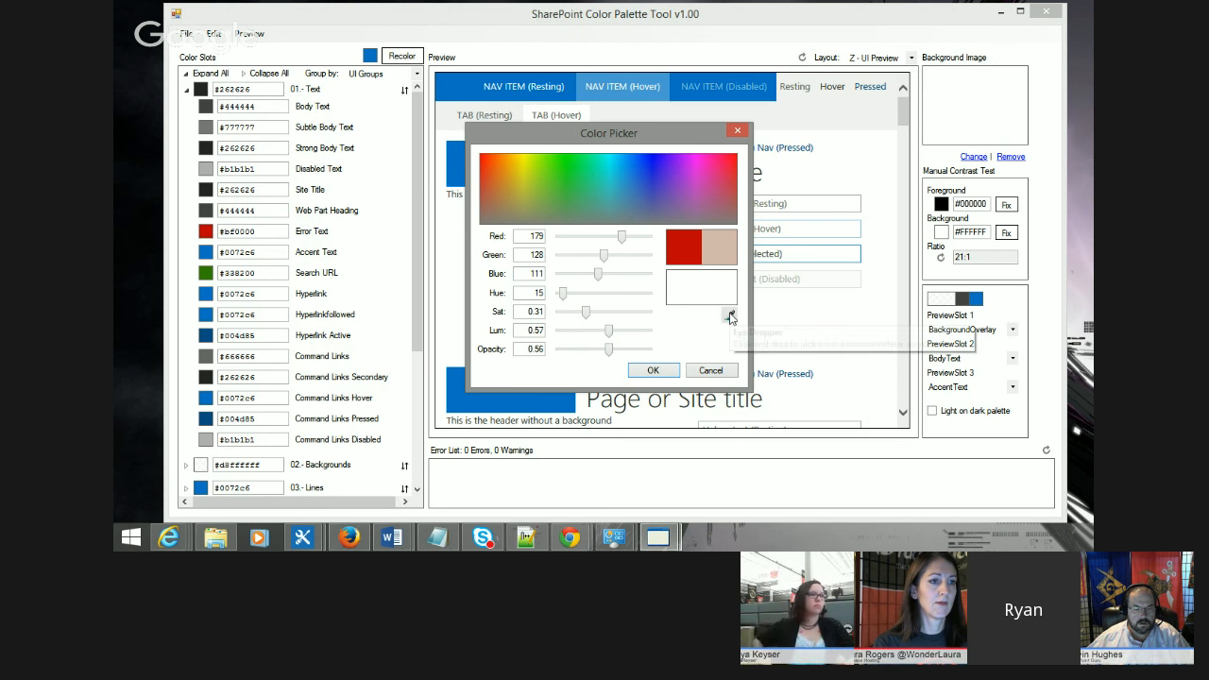
Step: Use the eyedropper to sample the blue #0072c6 for the Error Text slot and apply it
left_click_drag(730, 318, 726, 315)
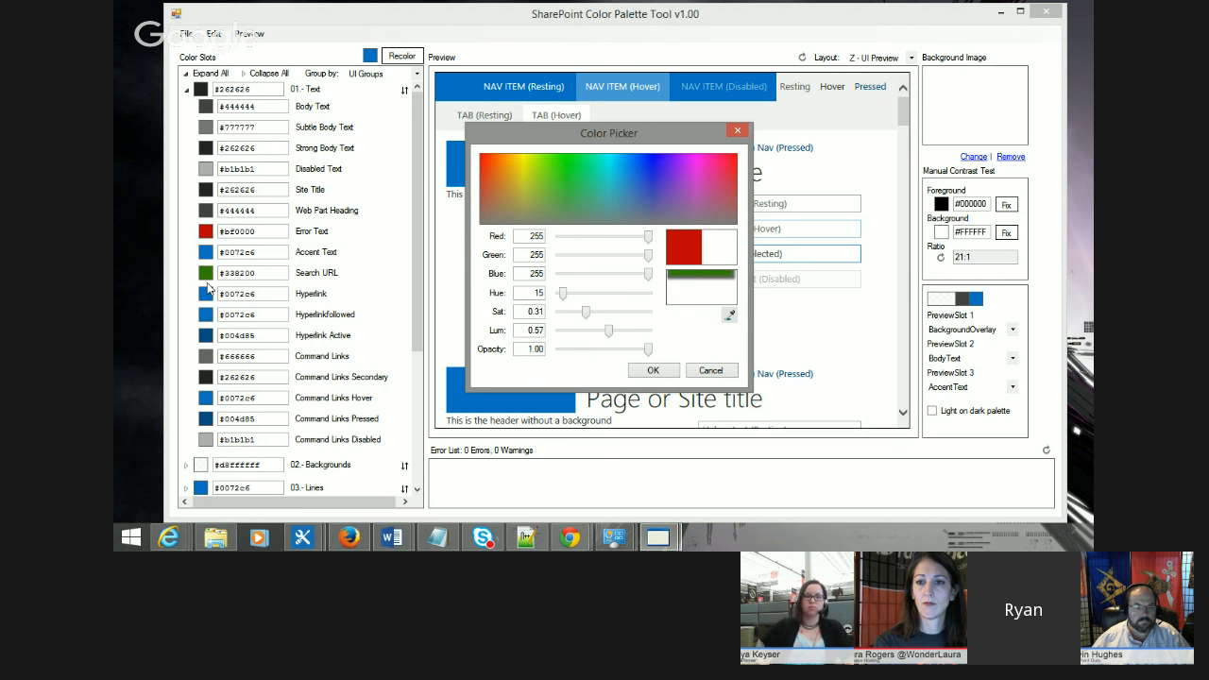
left_click_drag(207, 282, 207, 249)
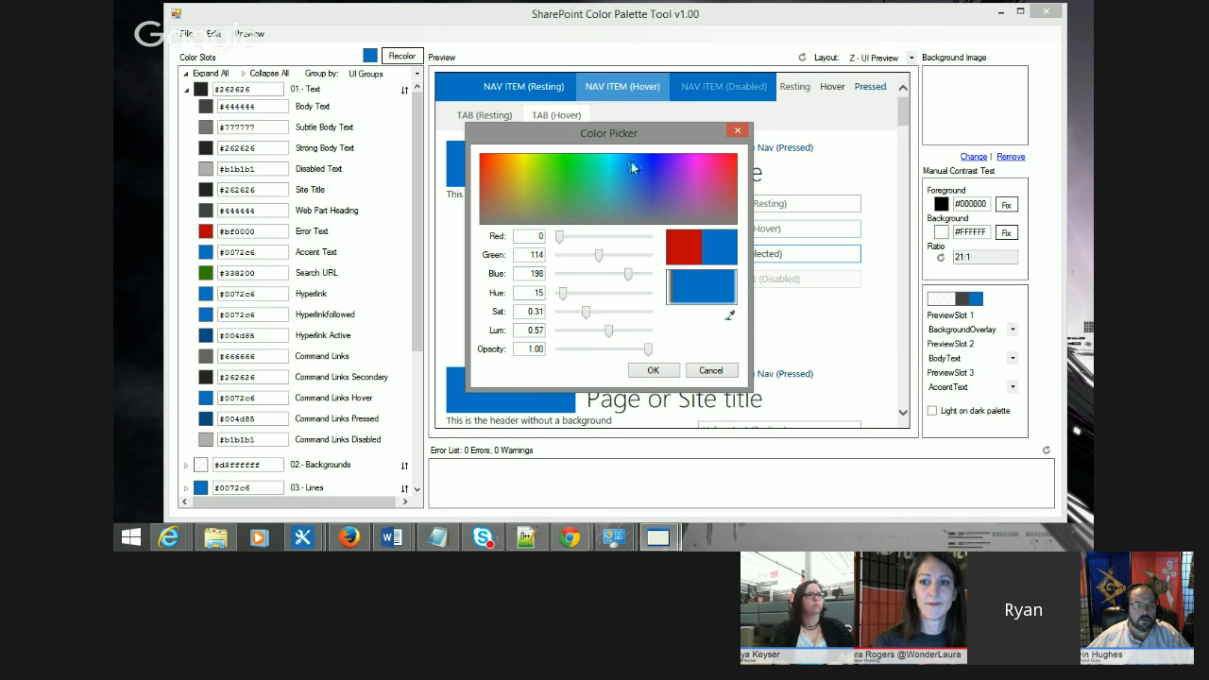
left_click(728, 314)
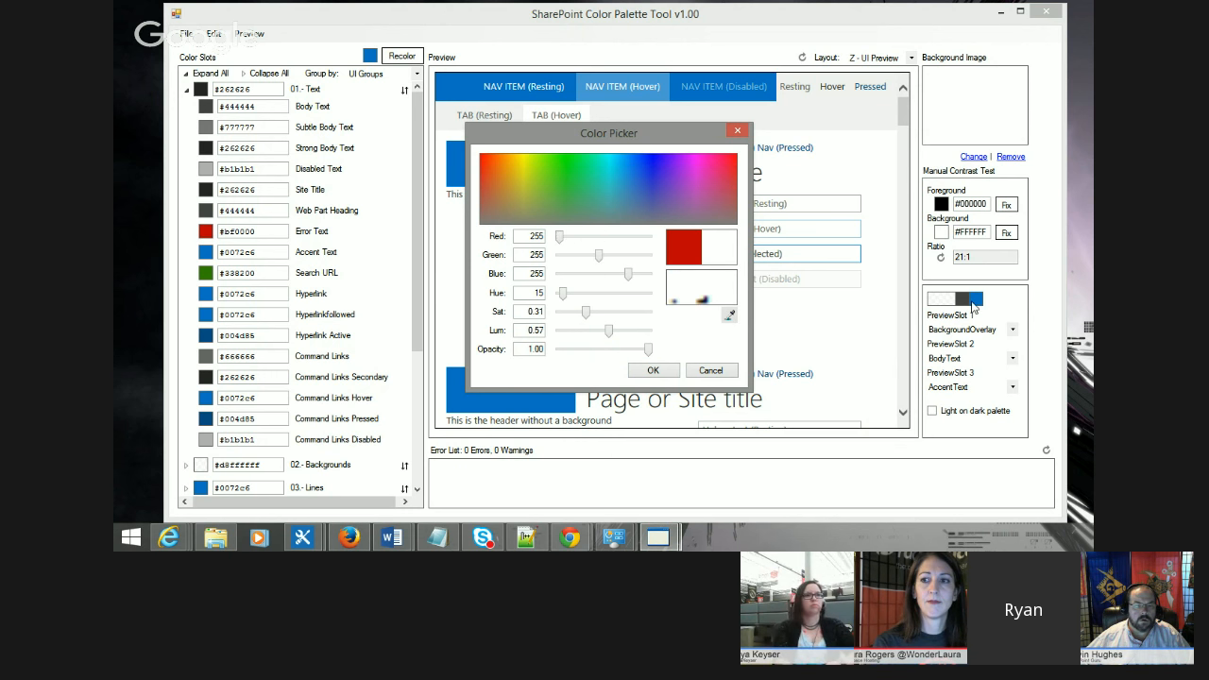
left_click(977, 302)
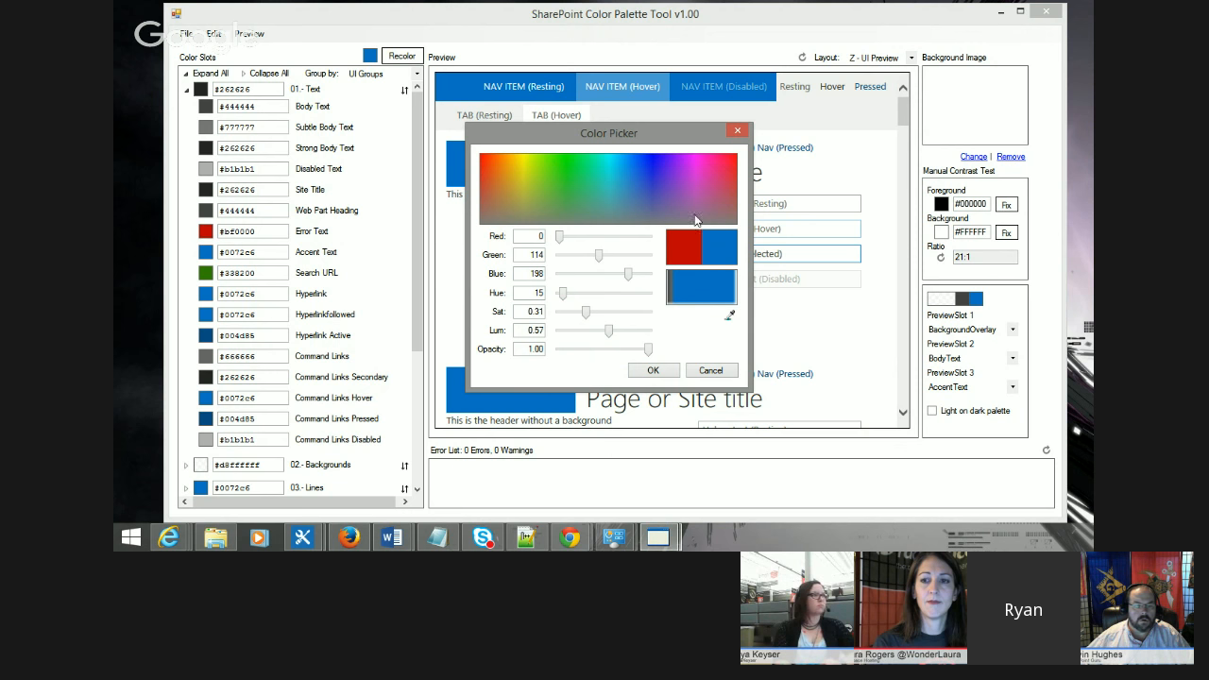
left_click(653, 370)
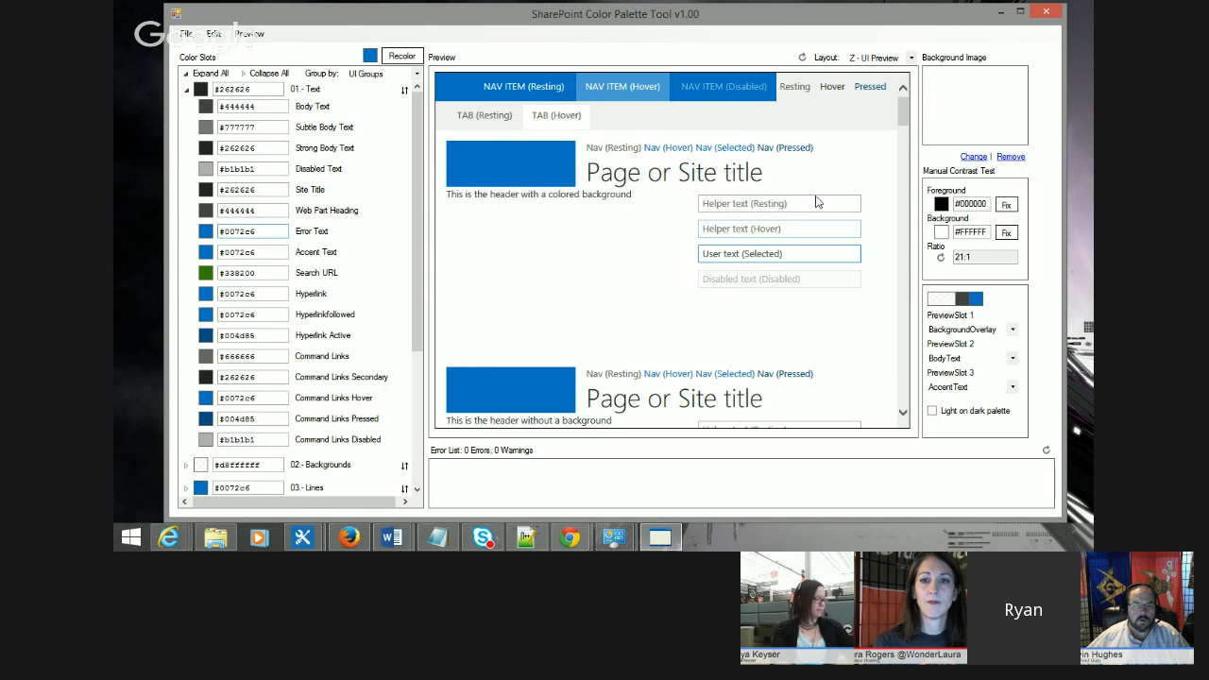
Step: Collapse the 01 - Text group and open the 08 - Header group to inspect its color slots
left_click(186, 89)
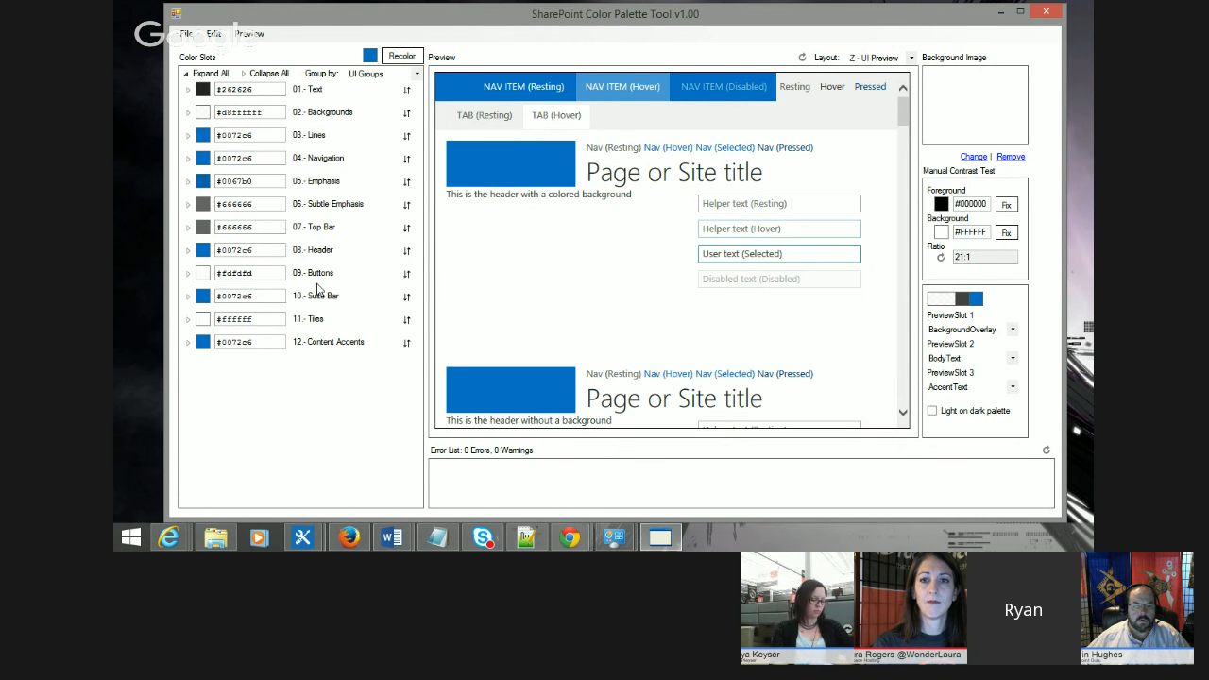
left_click(187, 140)
left_click(187, 138)
left_click(189, 182)
left_click(192, 182)
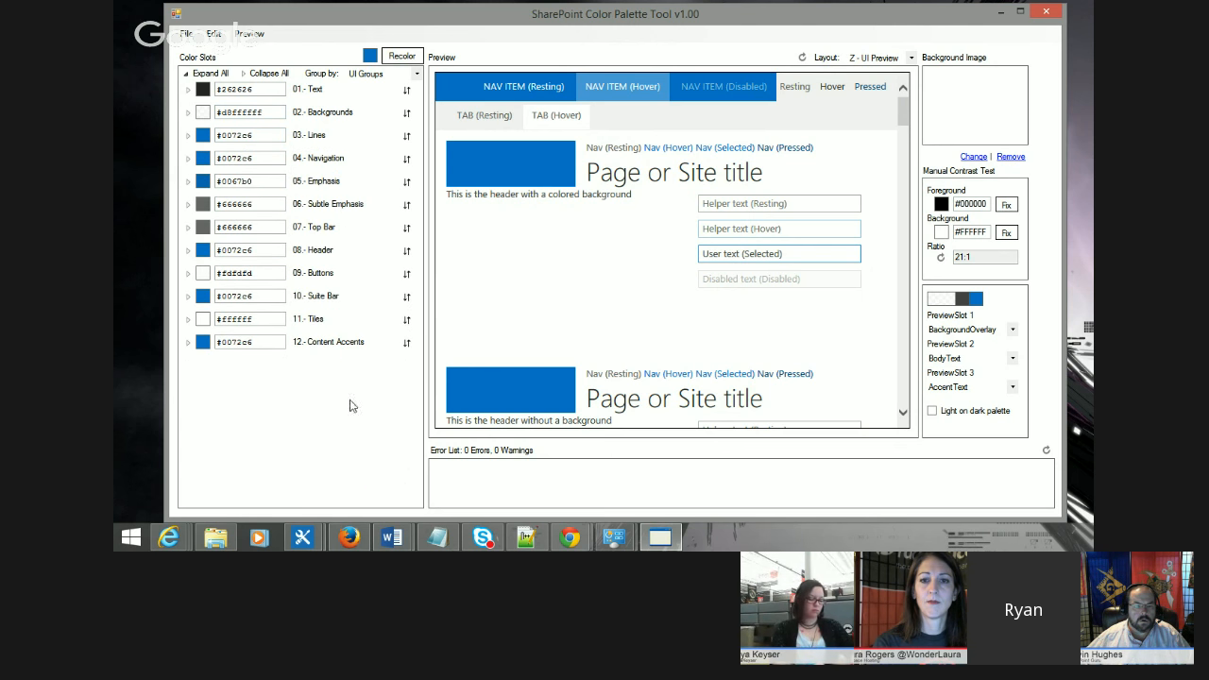
left_click(188, 253)
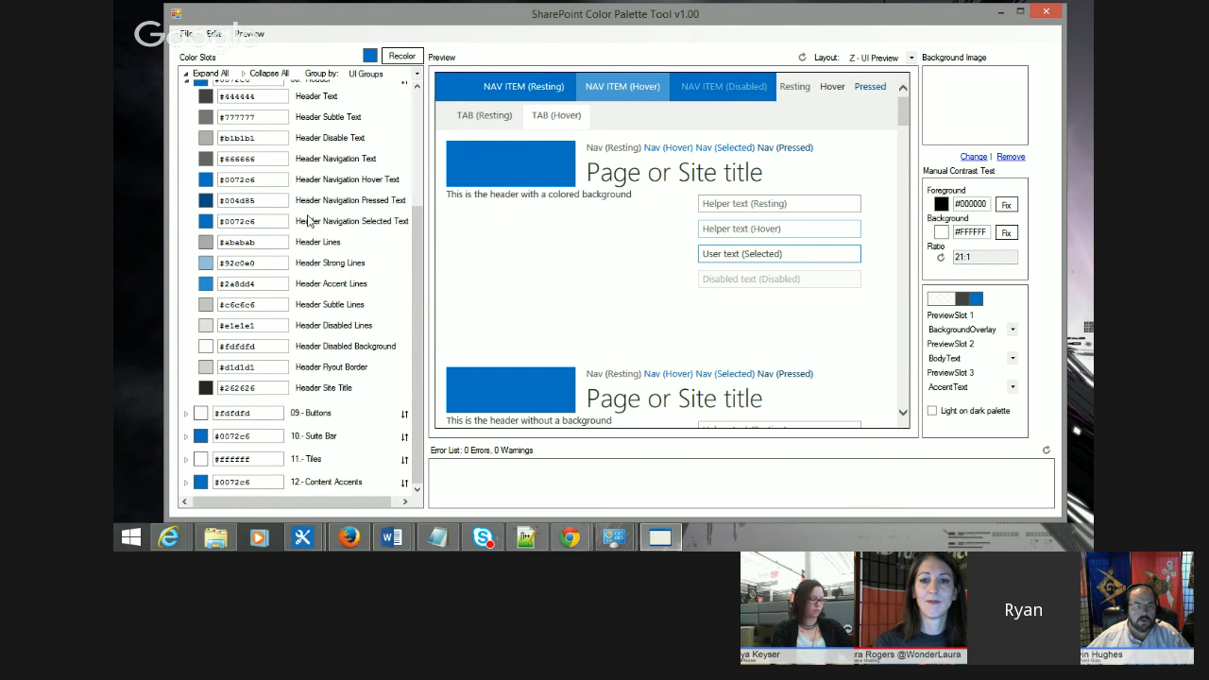
scroll(358, 280, "up", 3)
left_click(187, 250)
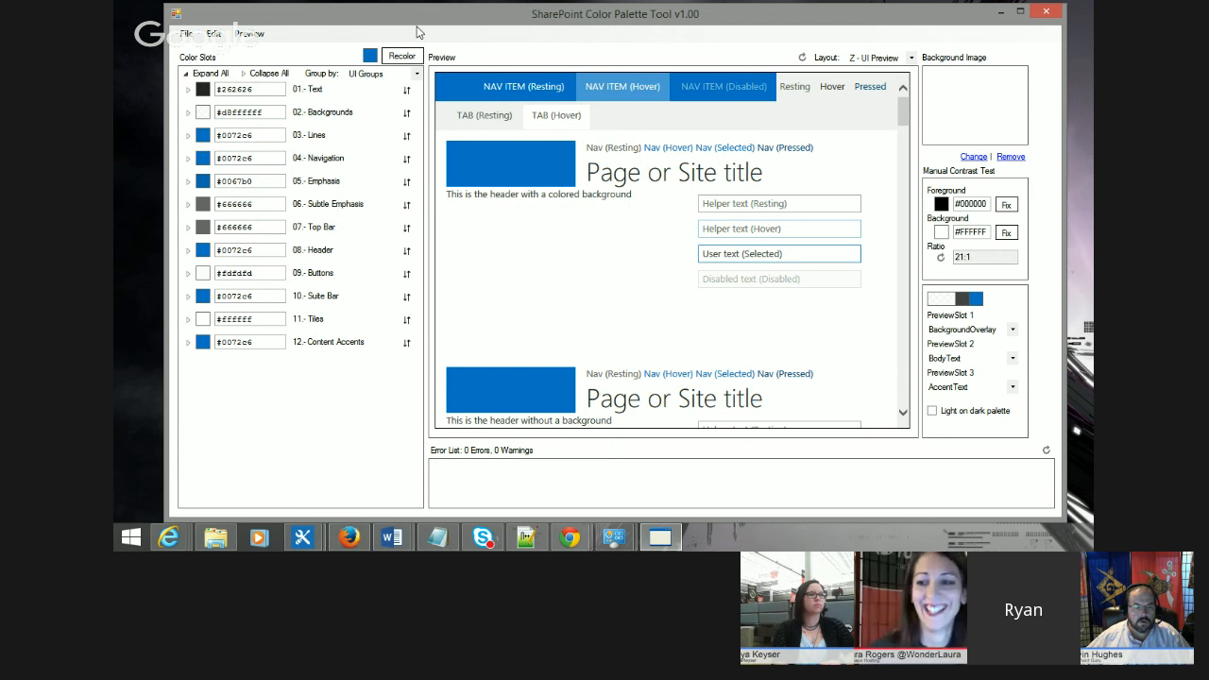
Step: Set the recolor base color to green, red 88, green 164, blue 33, in the color picker
left_click(372, 57)
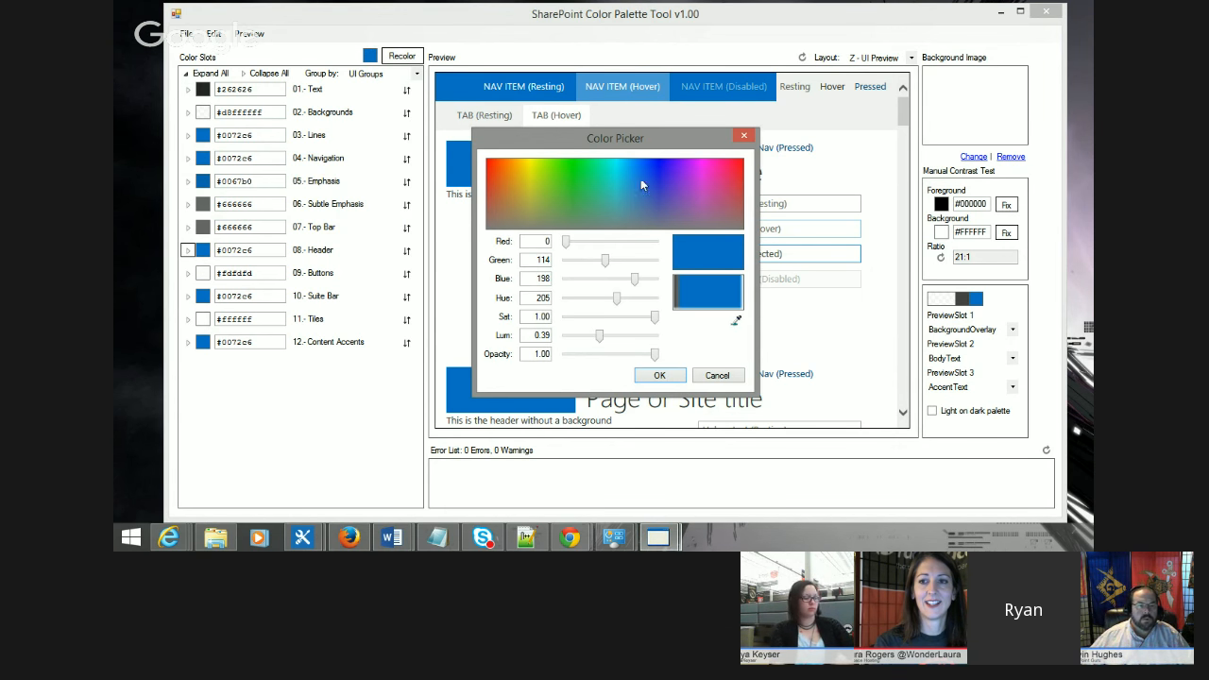
left_click_drag(607, 173, 555, 184)
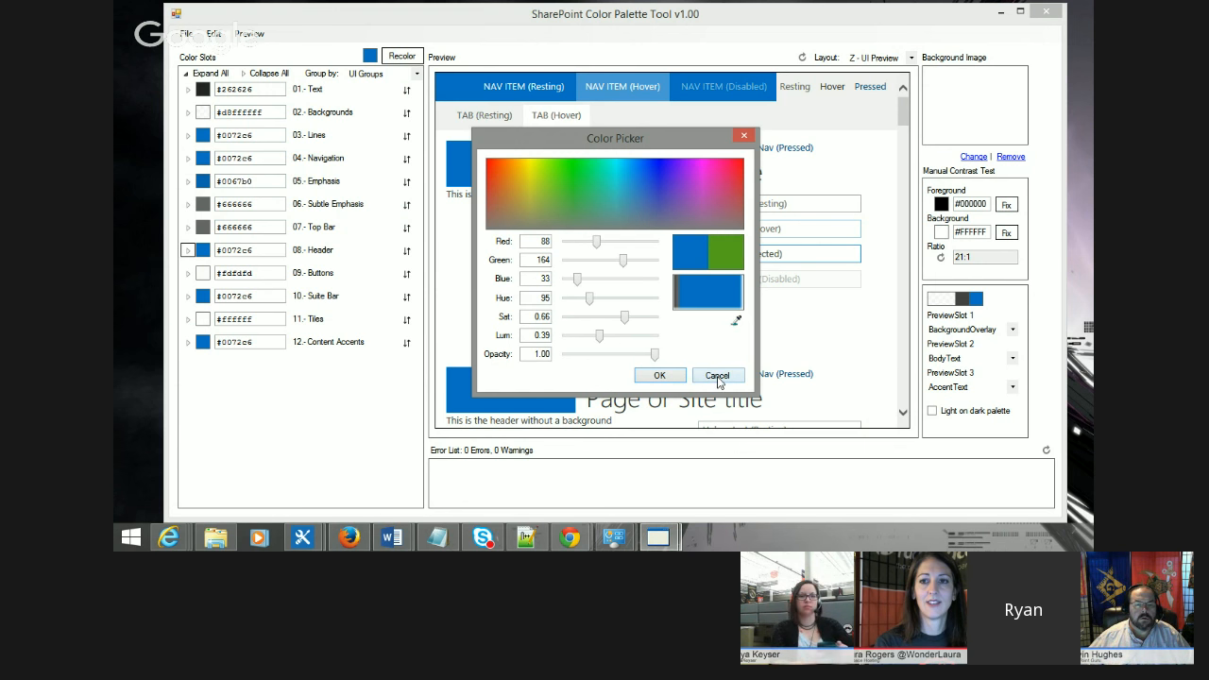
left_click(658, 377)
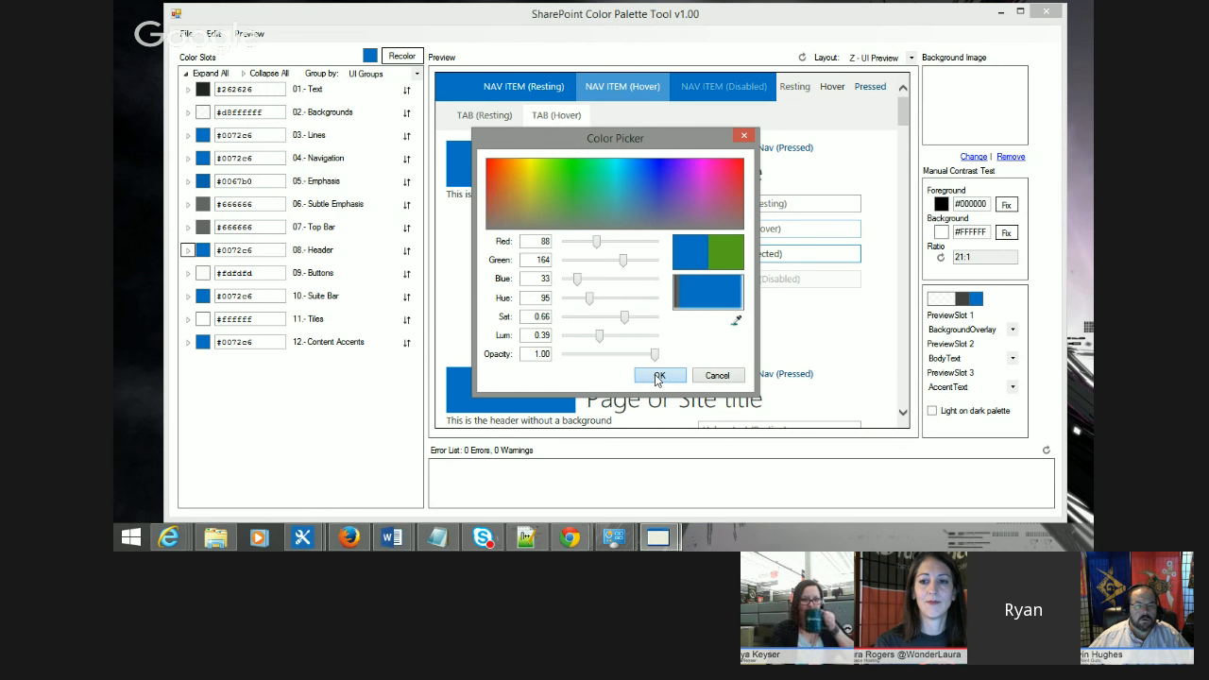
left_click(658, 377)
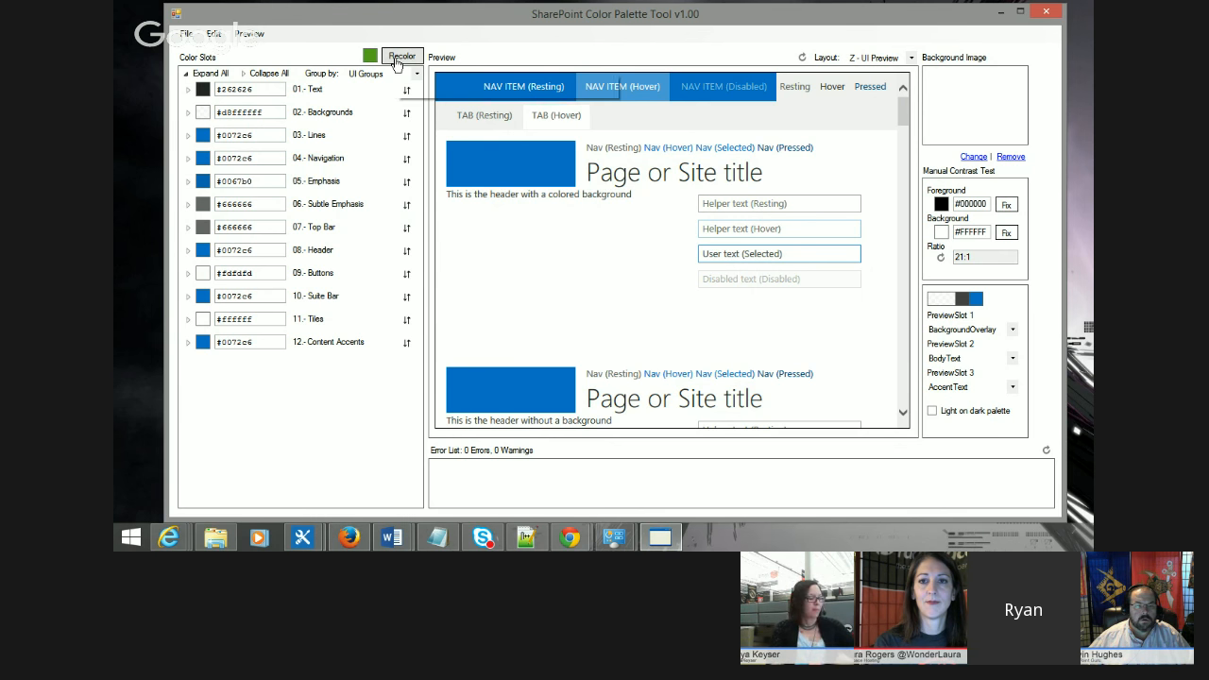
Step: Switch the preview layout to seattle and recolor the whole palette with the chosen green
left_click(874, 58)
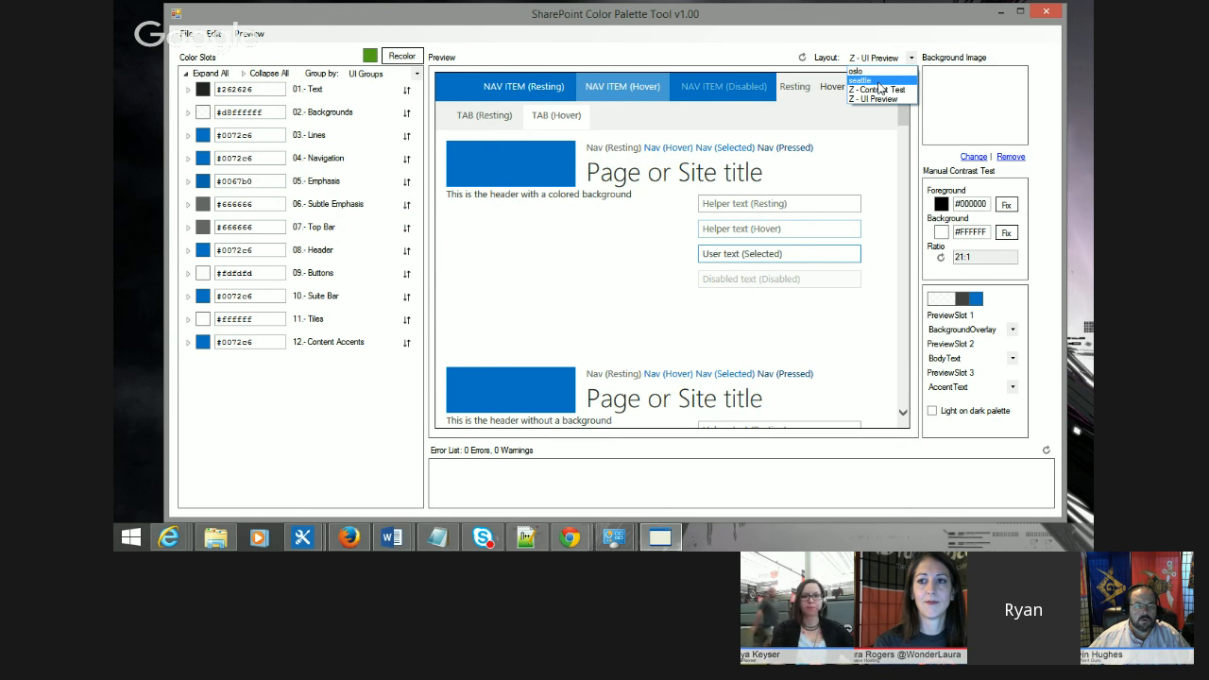
left_click(879, 85)
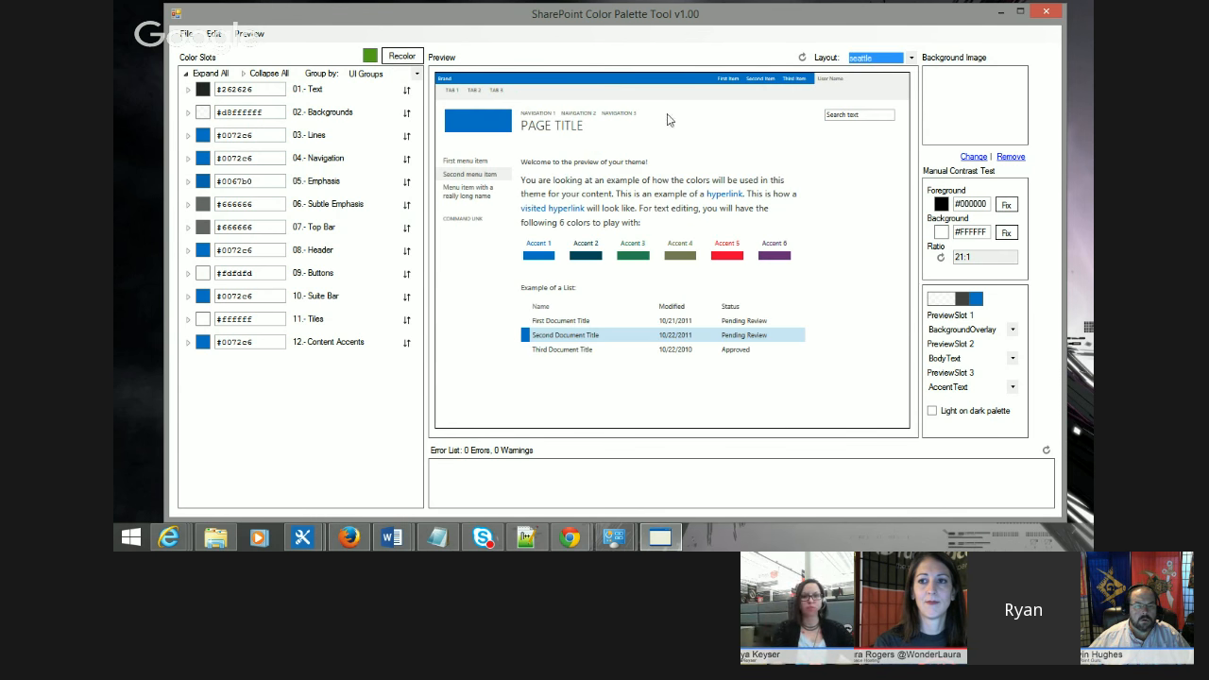
left_click(399, 58)
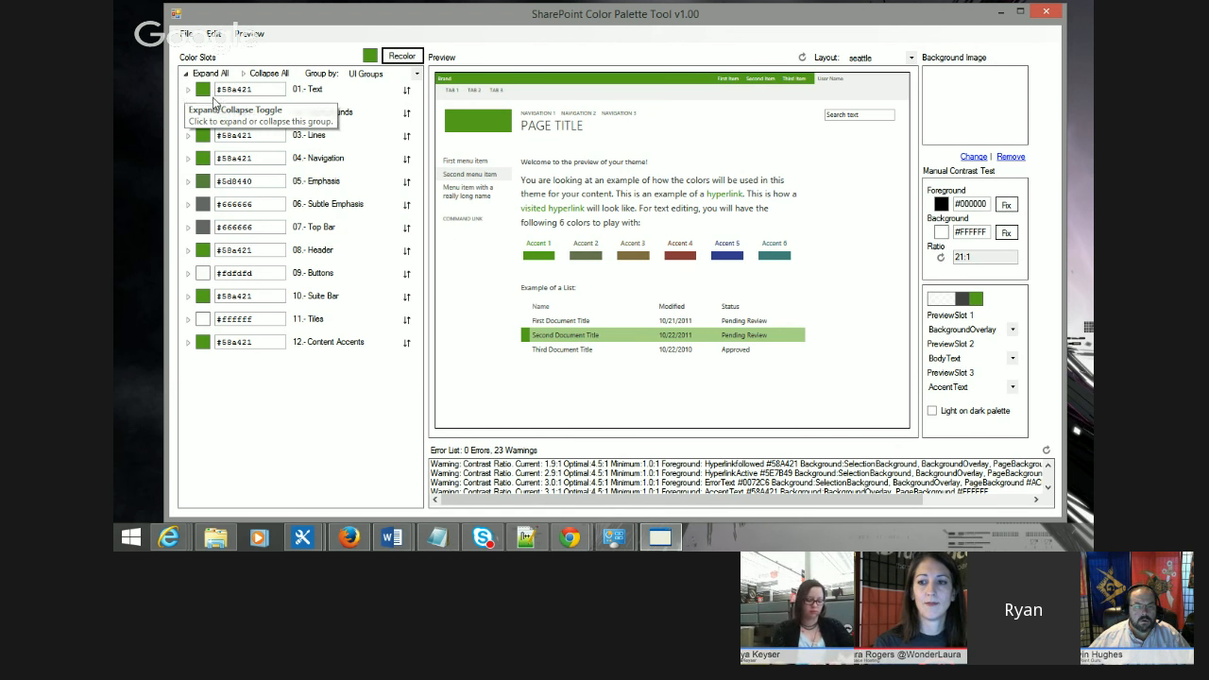
Step: Expand the 05 - Emphasis and 04 - Navigation groups and switch the preview layout to Z - UI Preview
left_click(188, 182)
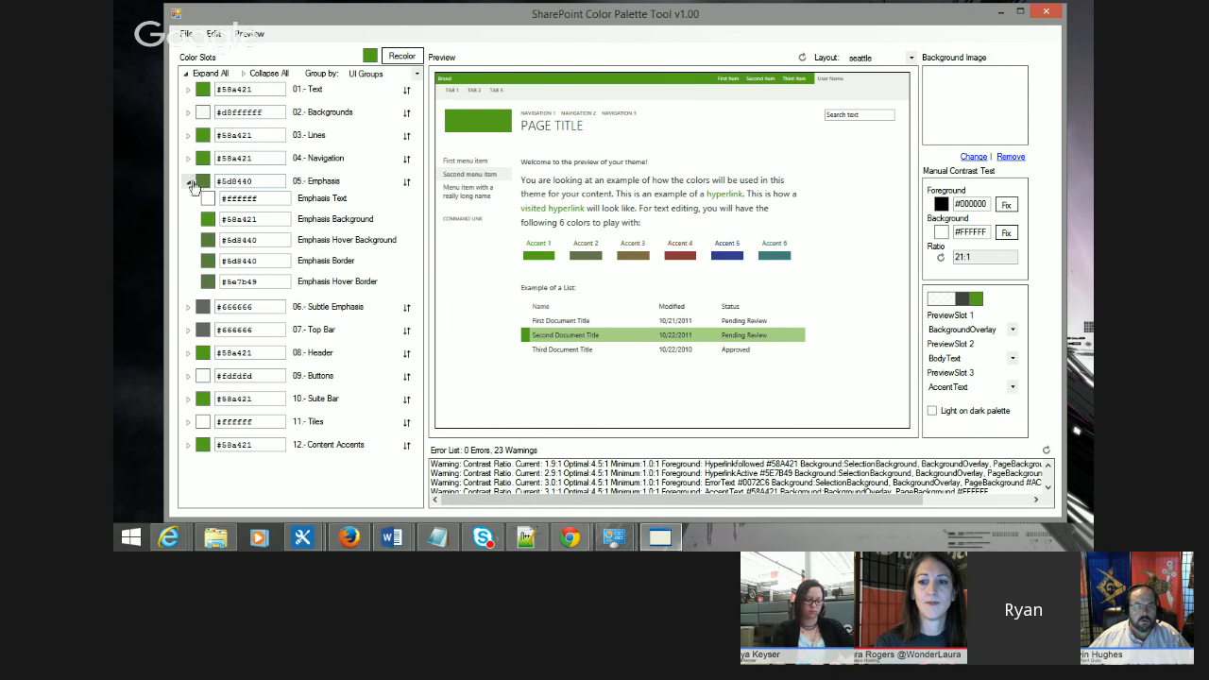
left_click(187, 163)
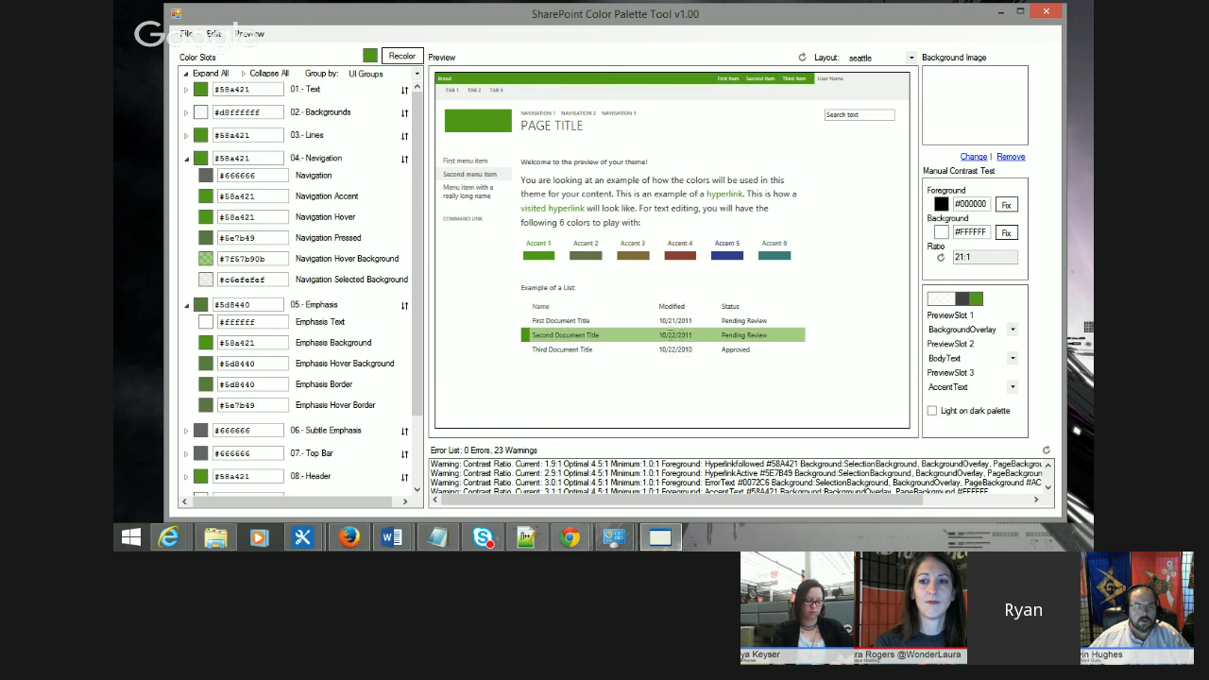
left_click(902, 58)
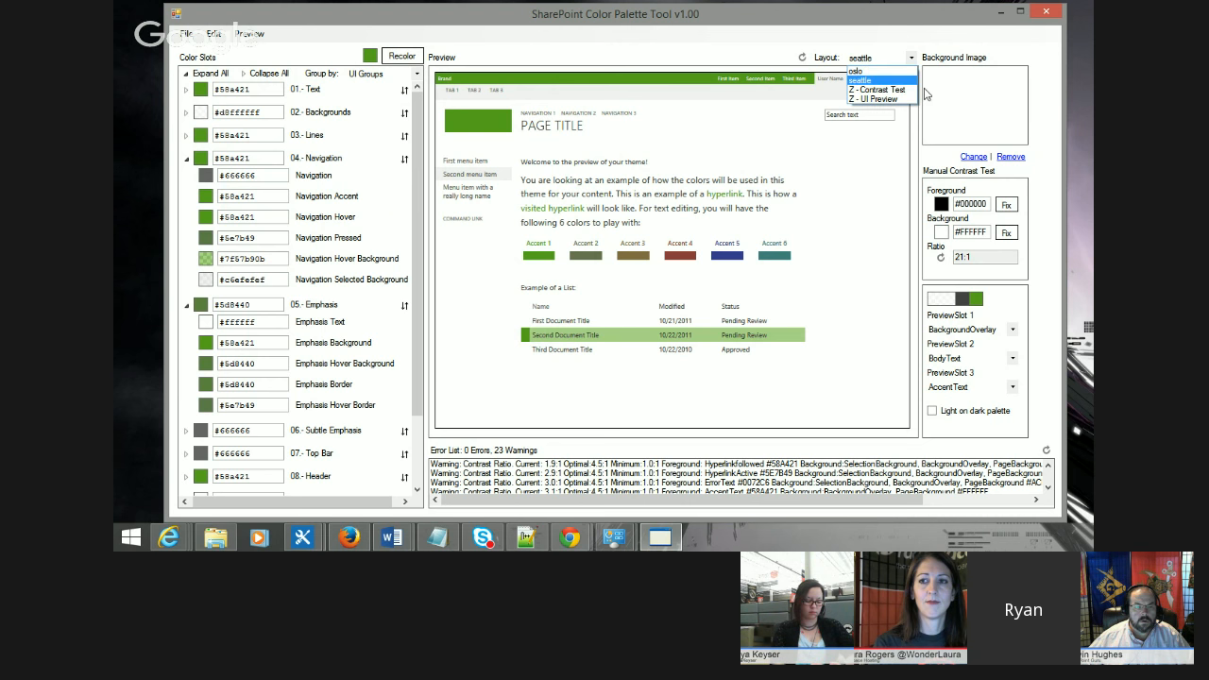
left_click(887, 99)
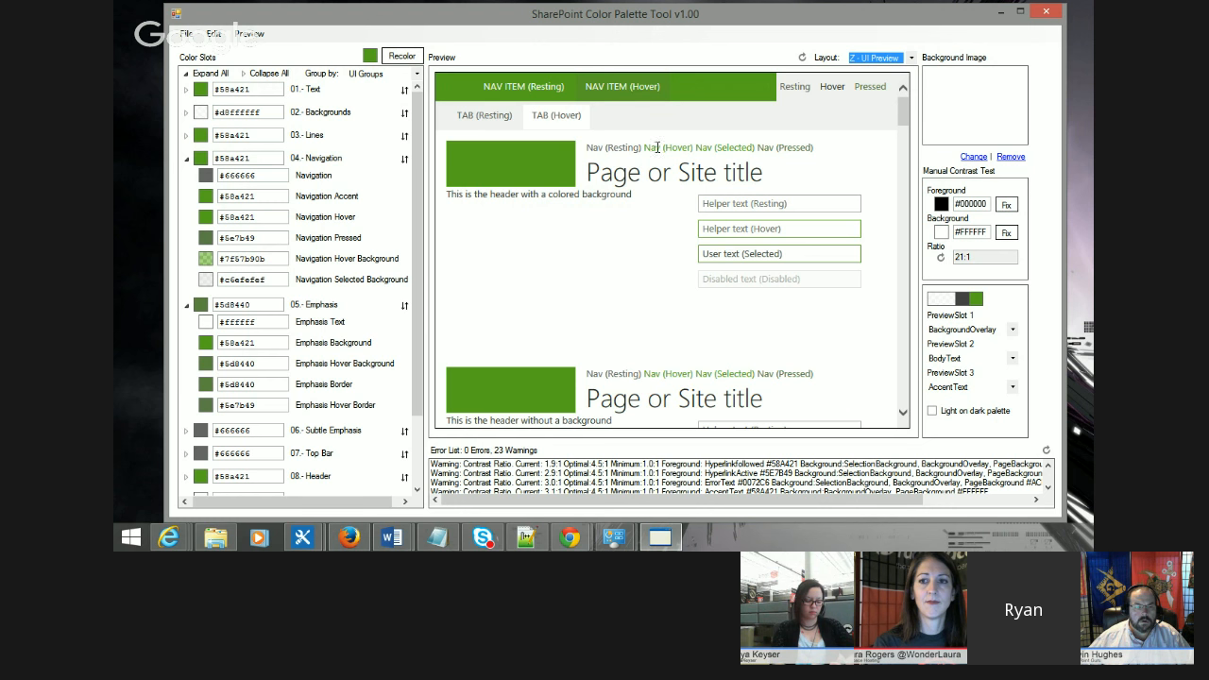
Step: Scroll through the UI preview controls and the contrast warnings in the error list
left_click_drag(645, 148, 754, 148)
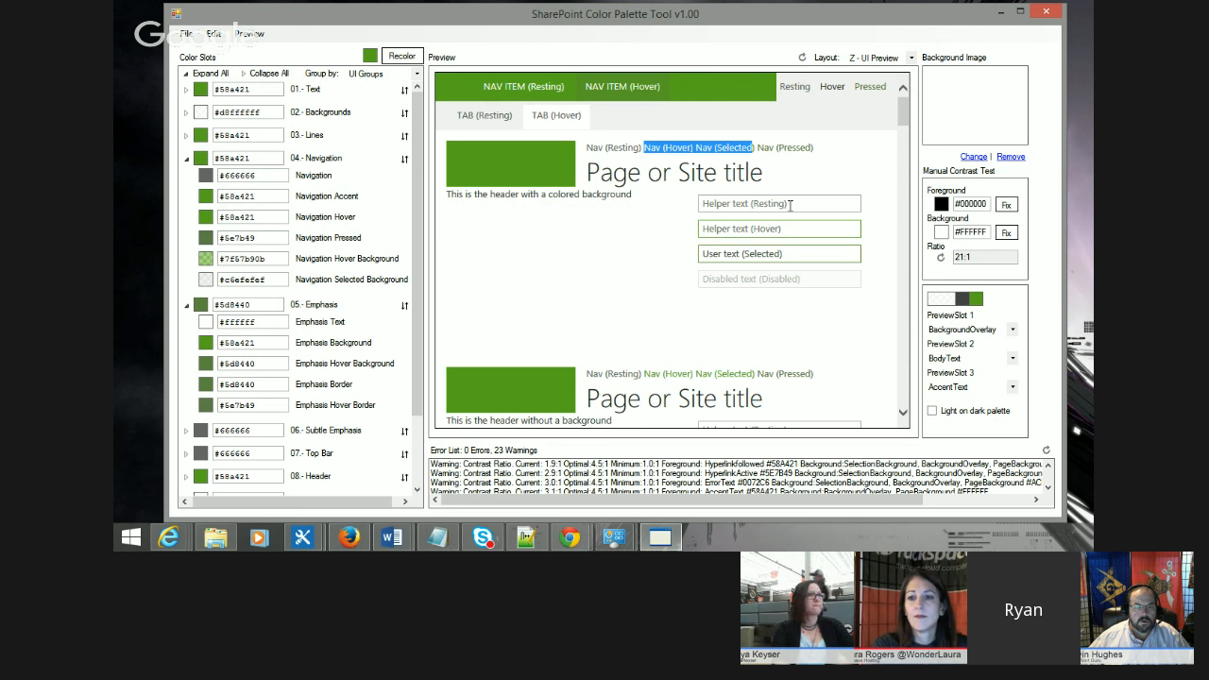
left_click_drag(901, 118, 905, 337)
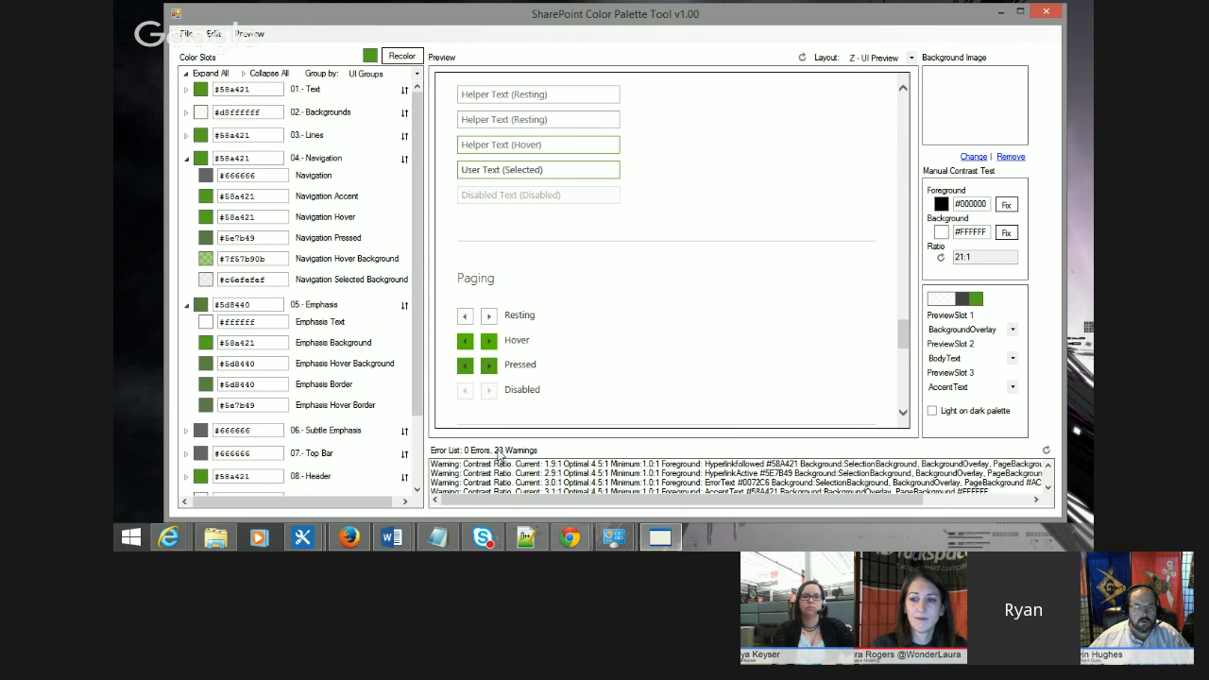
left_click(1047, 488)
left_click(1048, 488)
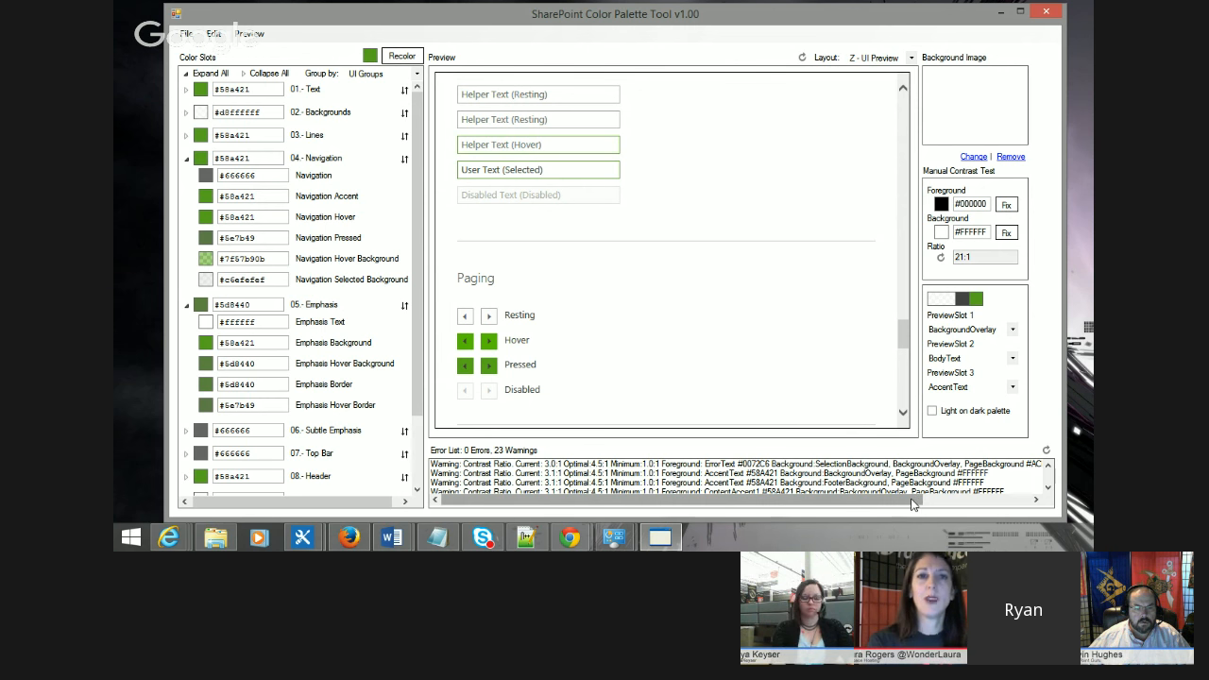
left_click_drag(884, 499, 1009, 504)
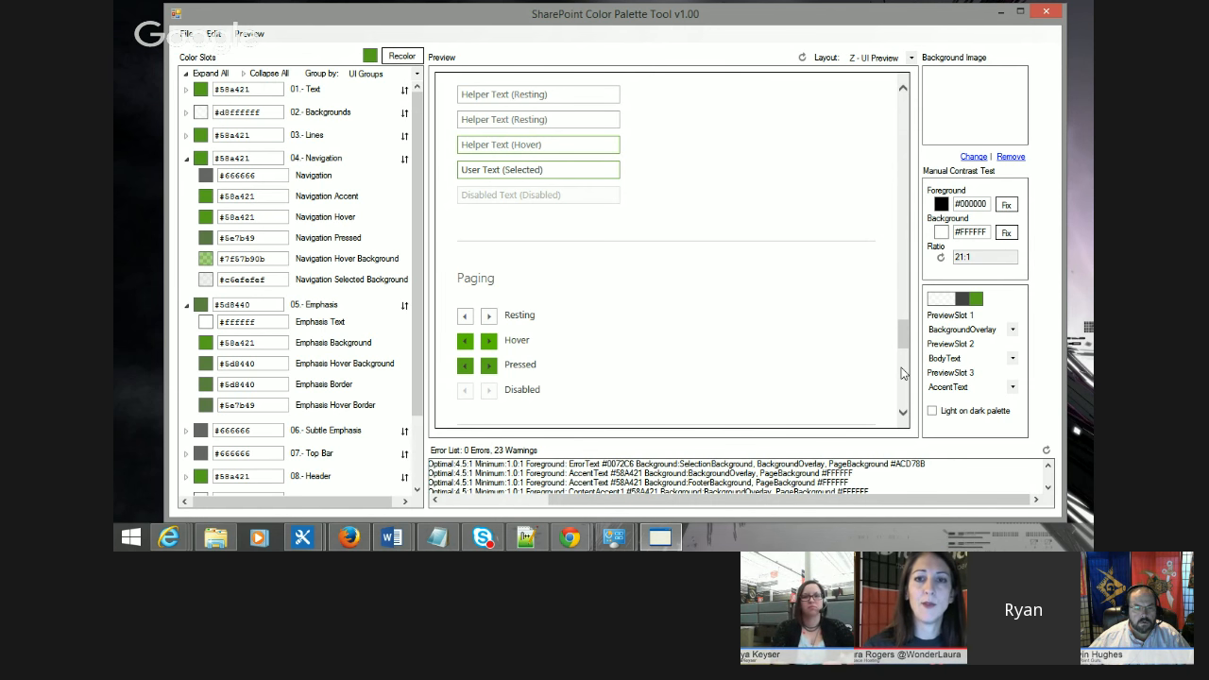
left_click_drag(904, 346, 904, 313)
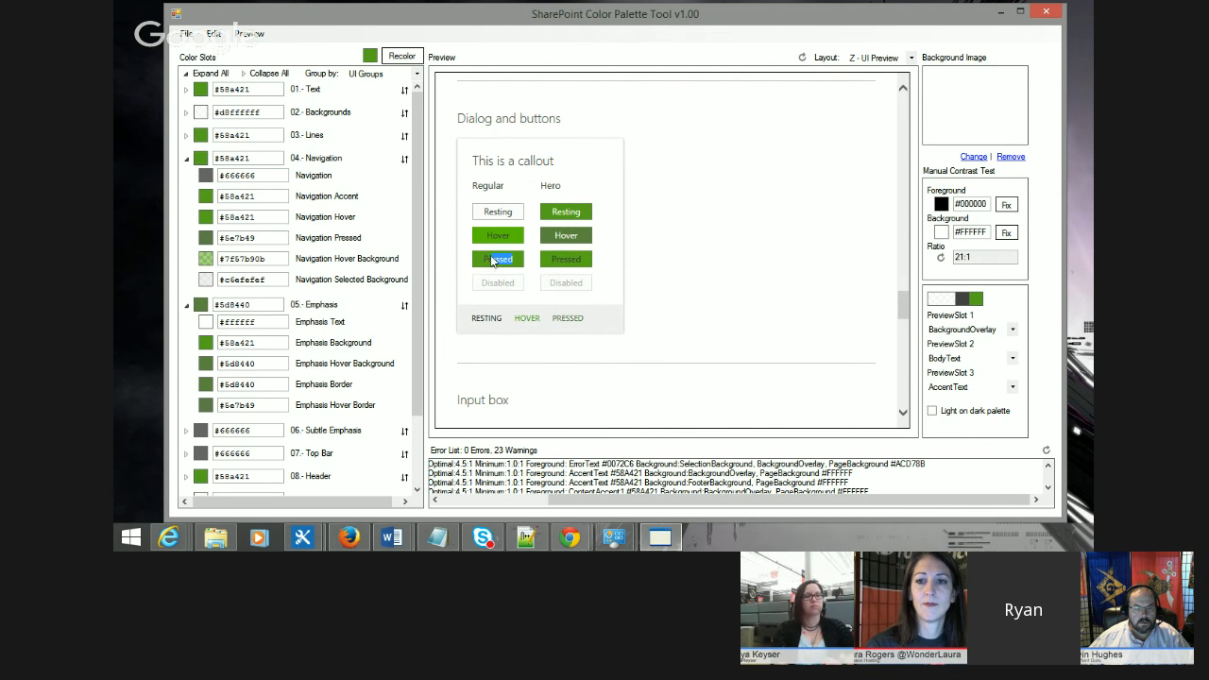
left_click_drag(491, 260, 484, 260)
left_click(530, 262)
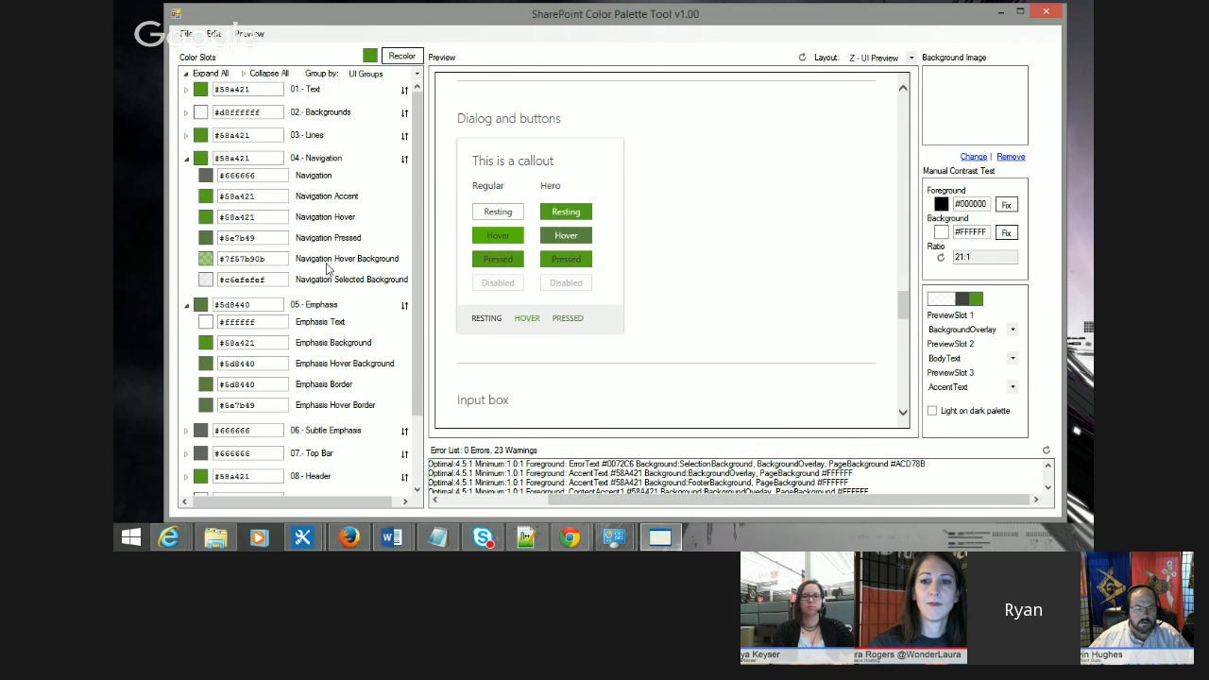
Step: Expand the 09 - Buttons group and set Button Hover Background to red 109, green 238, blue 6
scroll(280, 301, "down", 2)
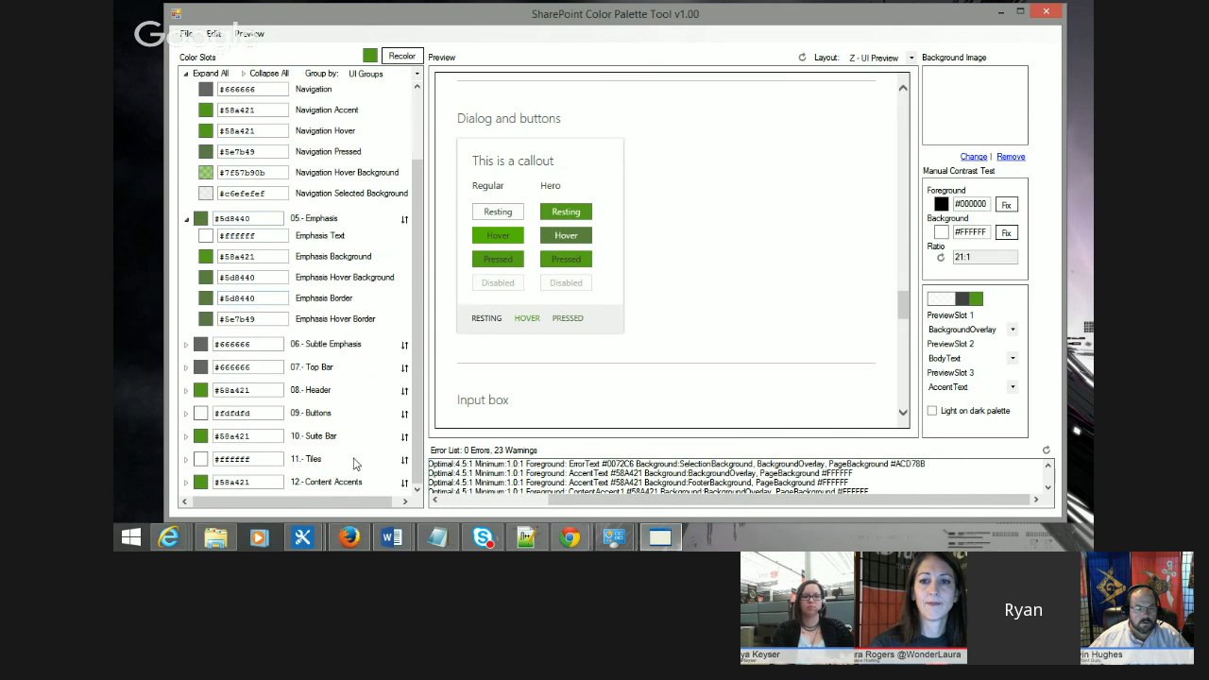
left_click(186, 412)
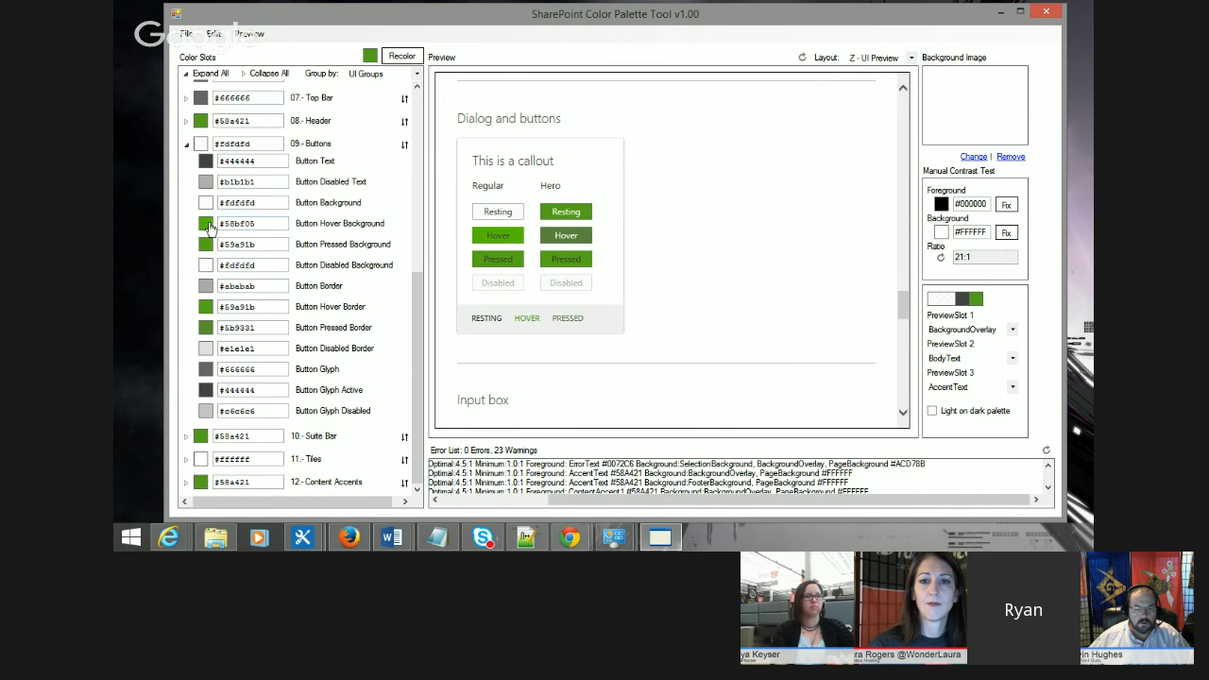
left_click(206, 224)
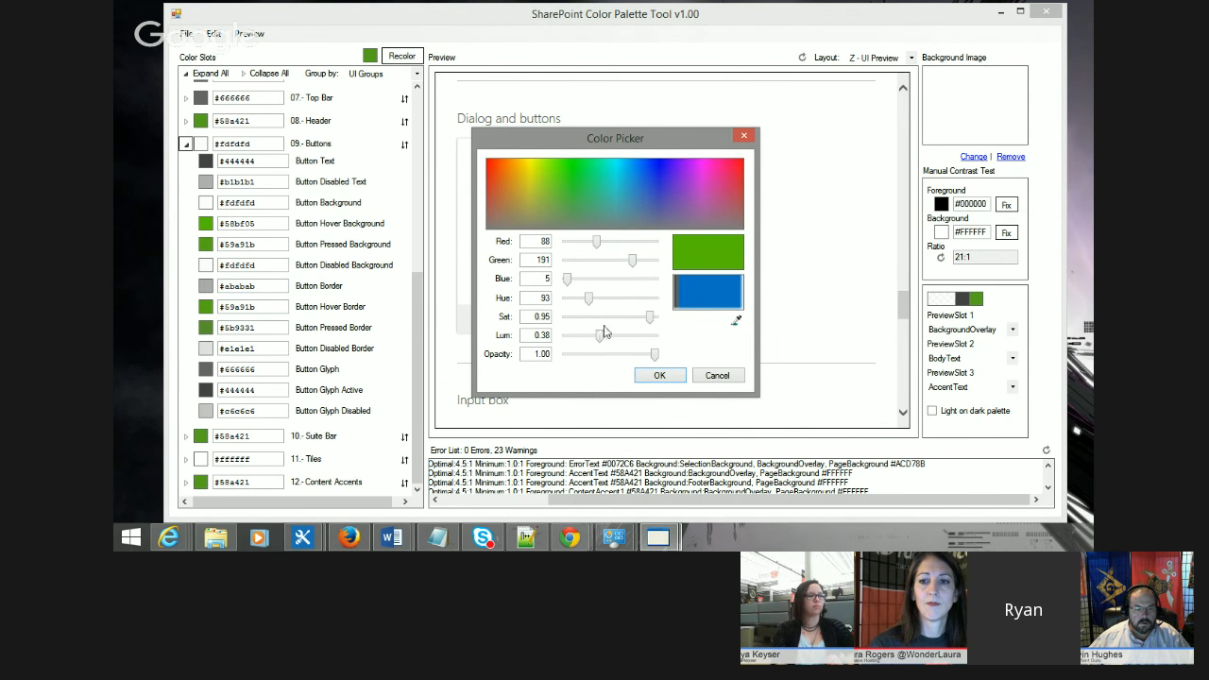
left_click_drag(601, 338, 608, 338)
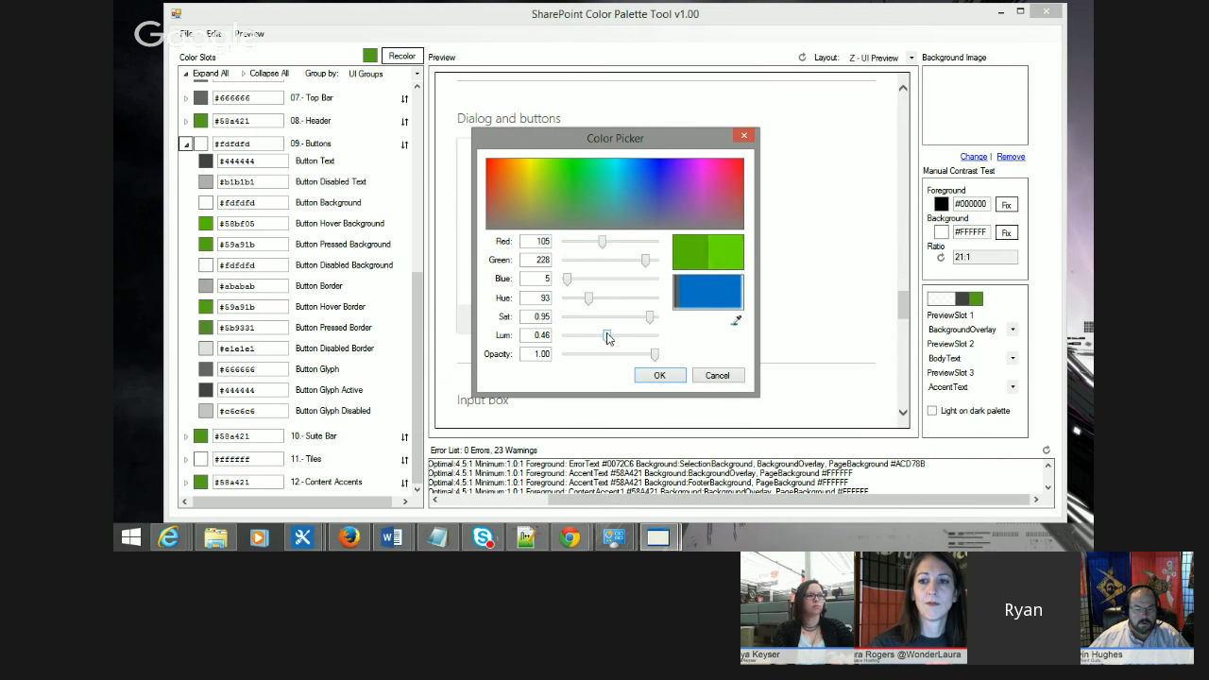
left_click(659, 375)
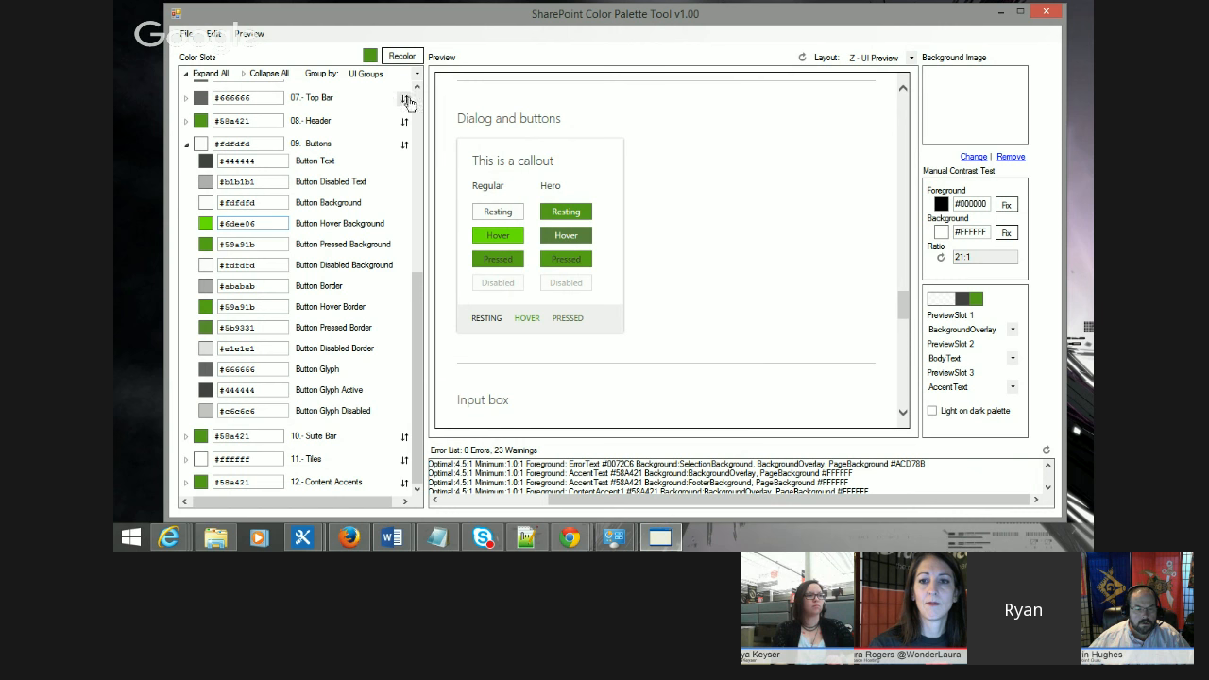
Step: Refresh the error list and review the navigation items at the top of the preview
left_click(237, 37)
mouse_move(213, 35)
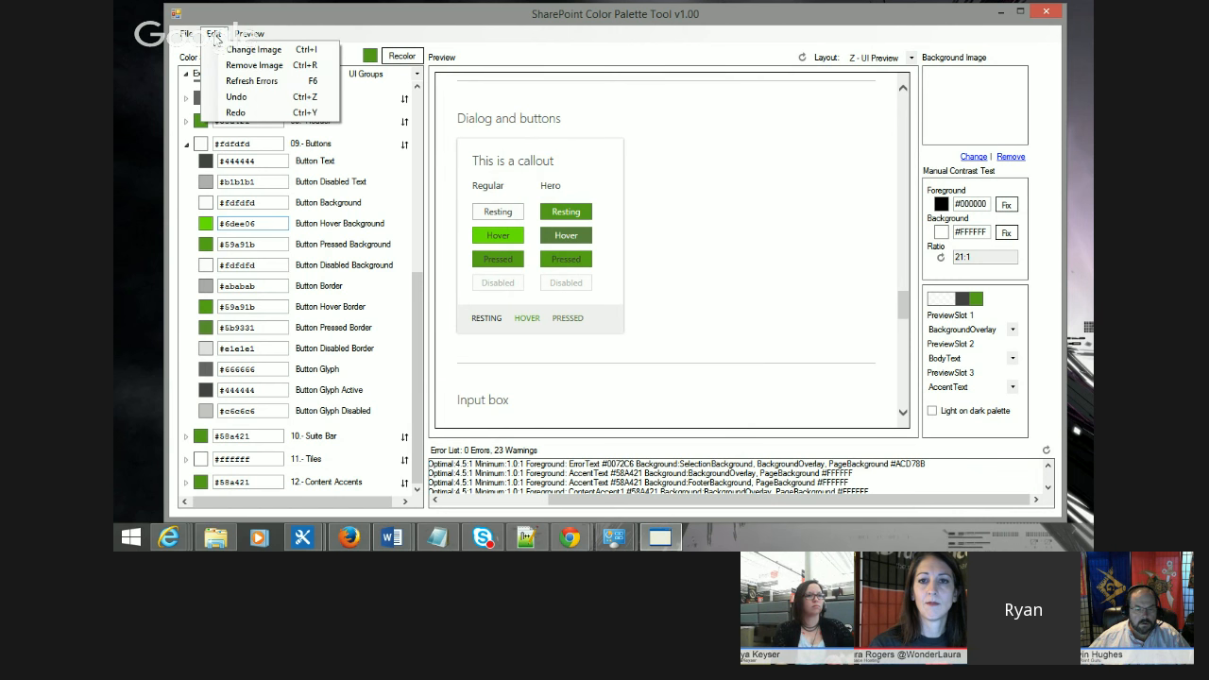
left_click(285, 81)
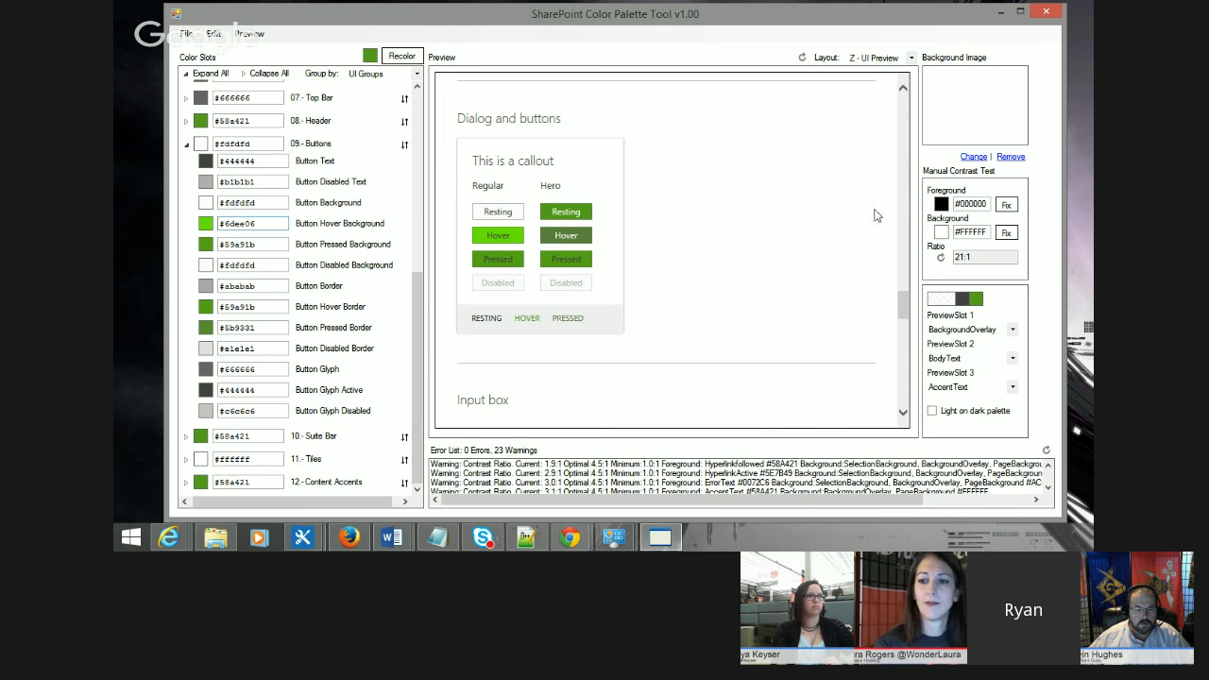
left_click(904, 277)
left_click_drag(904, 277, 904, 109)
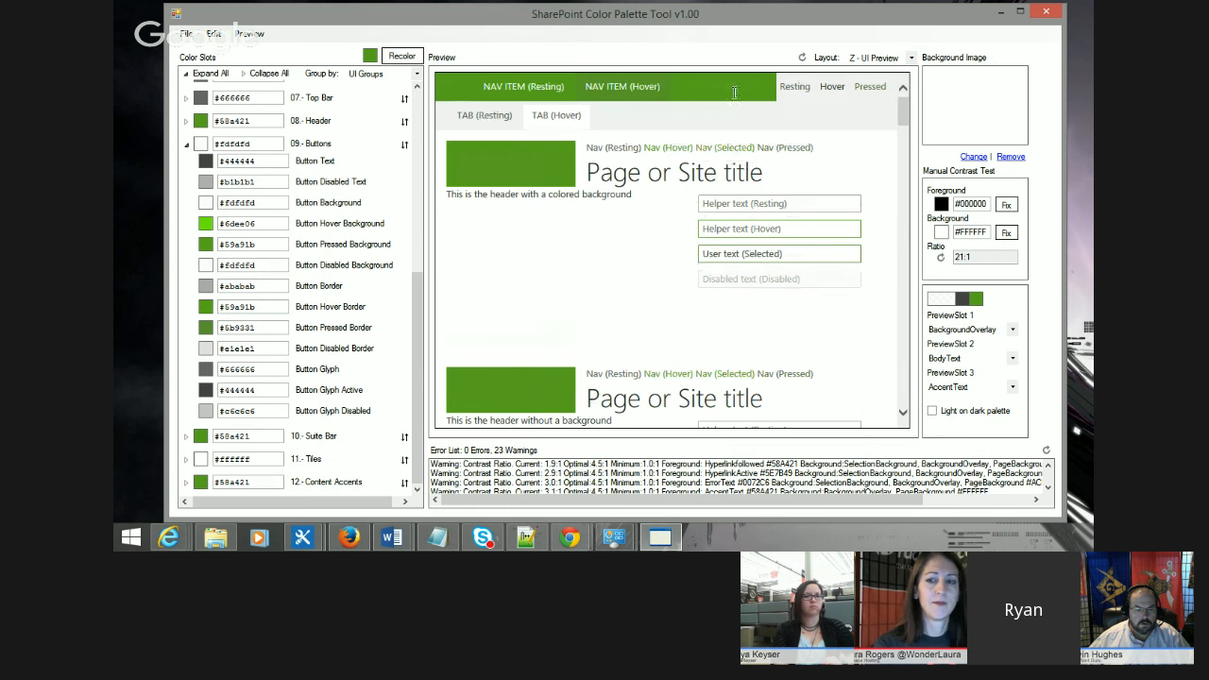
left_click_drag(679, 86, 765, 87)
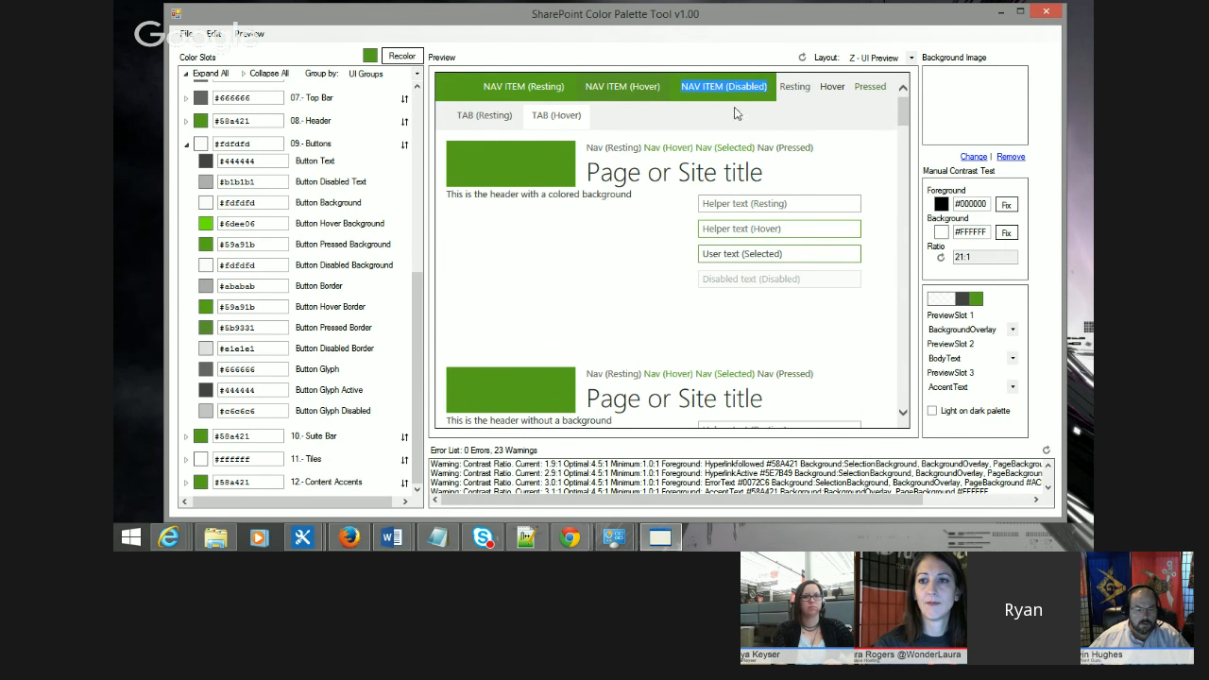
Step: Collapse the 09 - Buttons and 04 - Navigation groups and expand the 10 - Suite Bar group
left_click(186, 143)
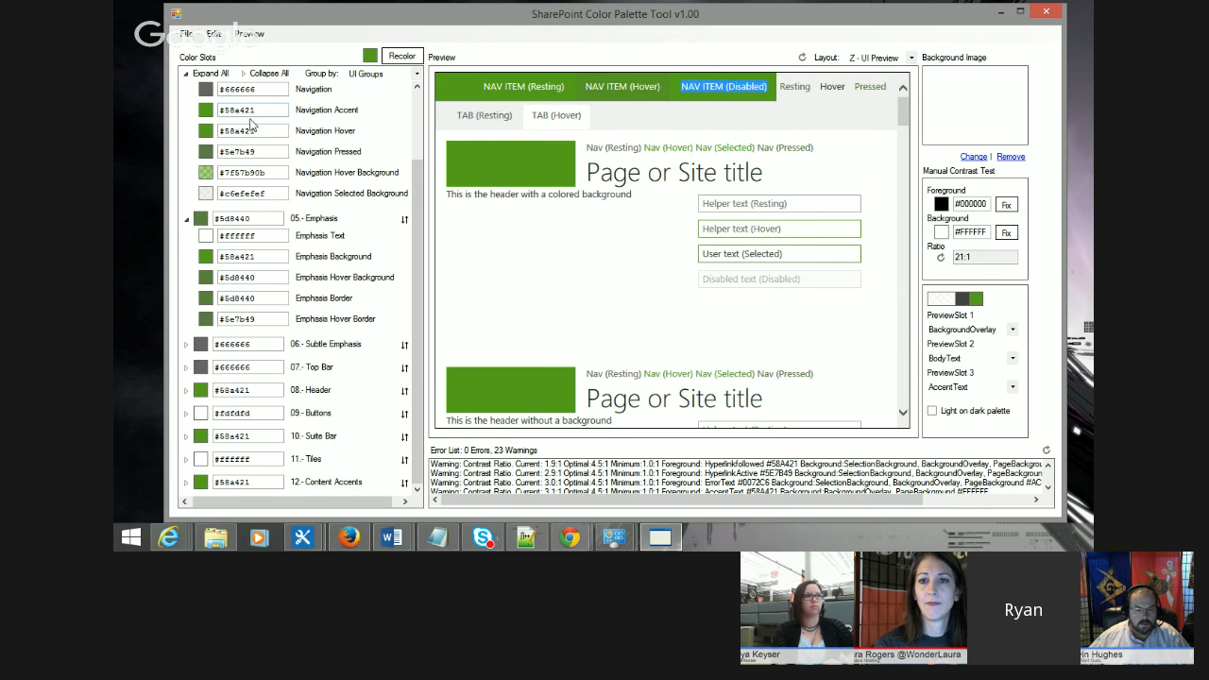
scroll(269, 192, "up", 3)
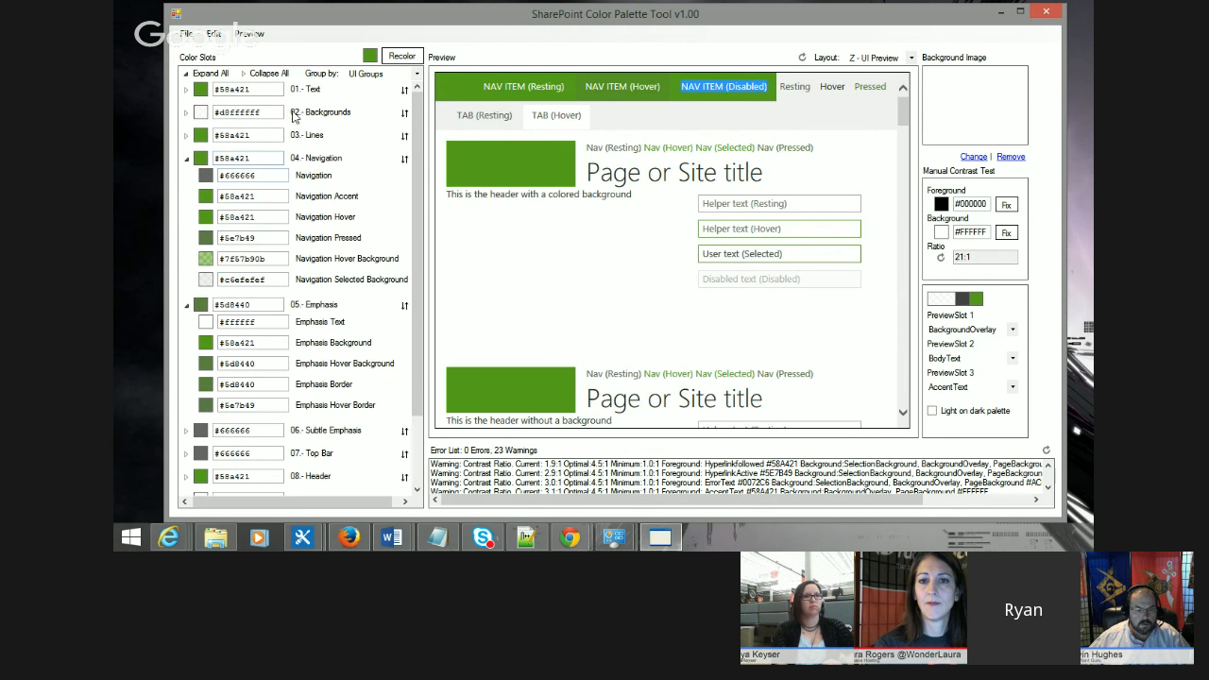
left_click(188, 158)
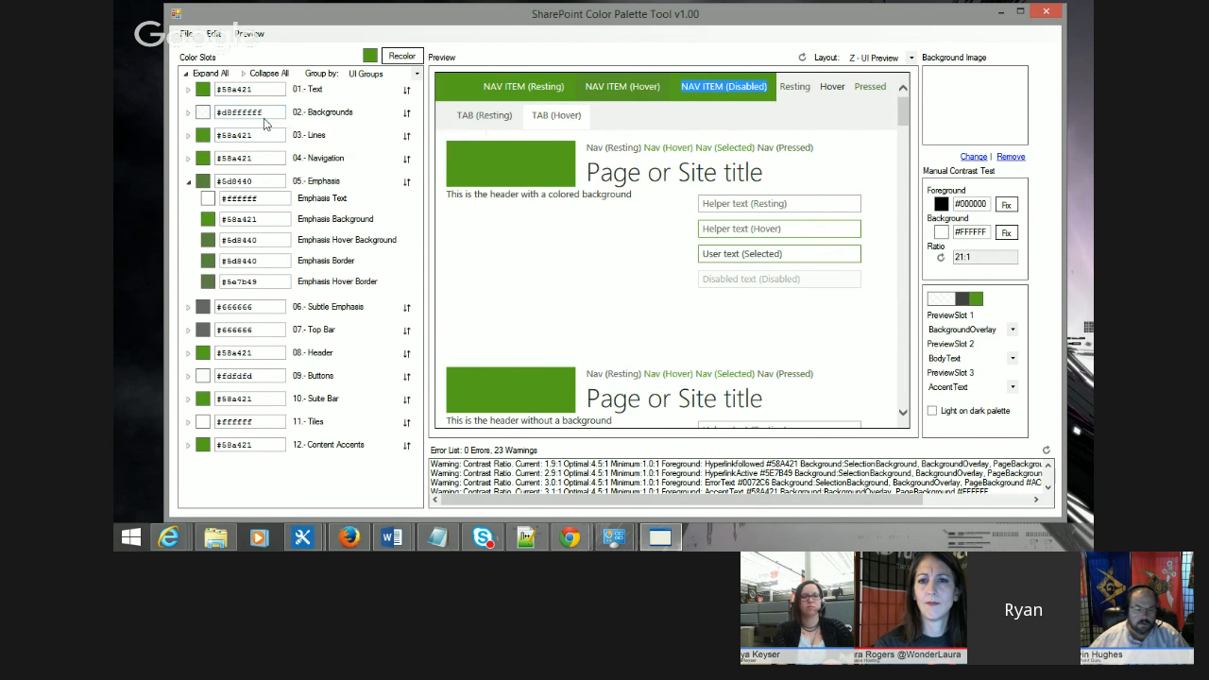
left_click(188, 398)
scroll(302, 368, "down", 1)
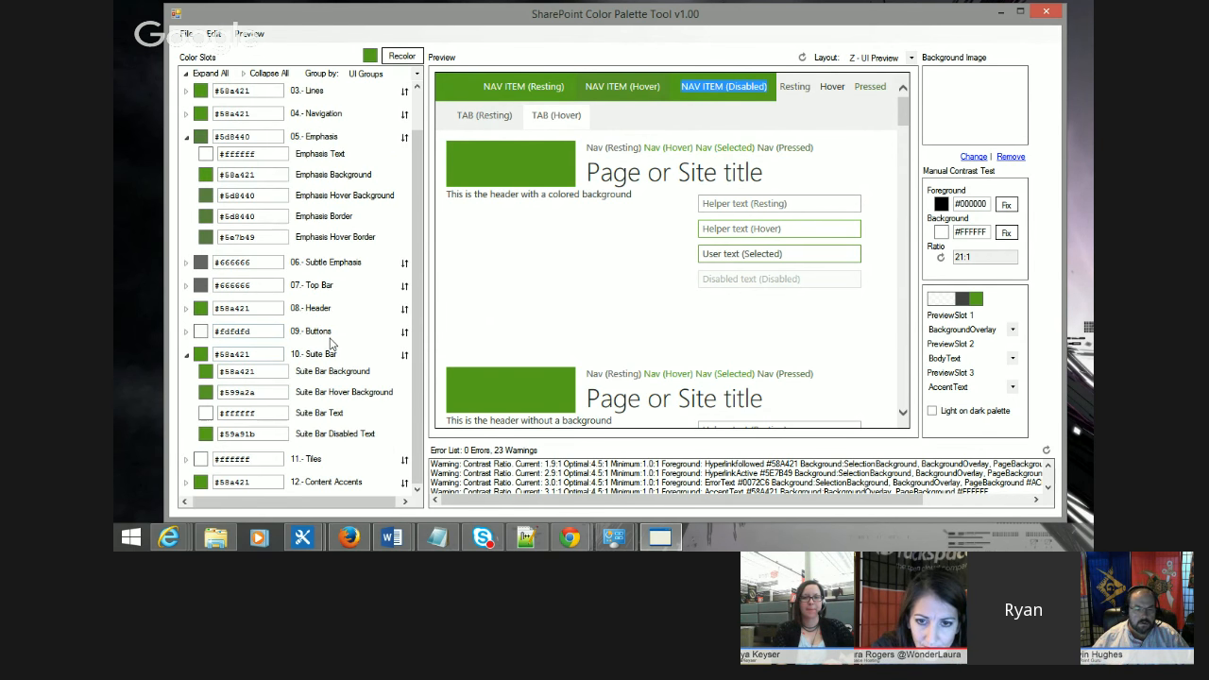
Step: Set the opacity of Suite Bar Disabled Text to 0.00 in the color picker
left_click(204, 436)
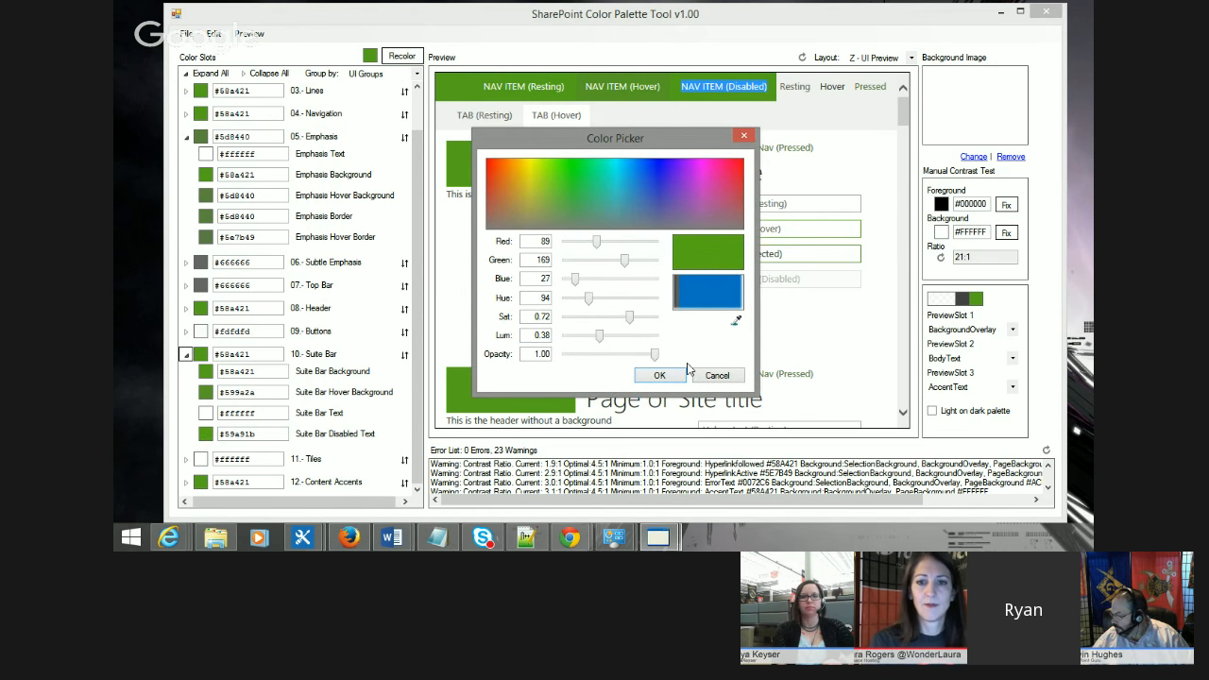
left_click_drag(654, 355, 560, 357)
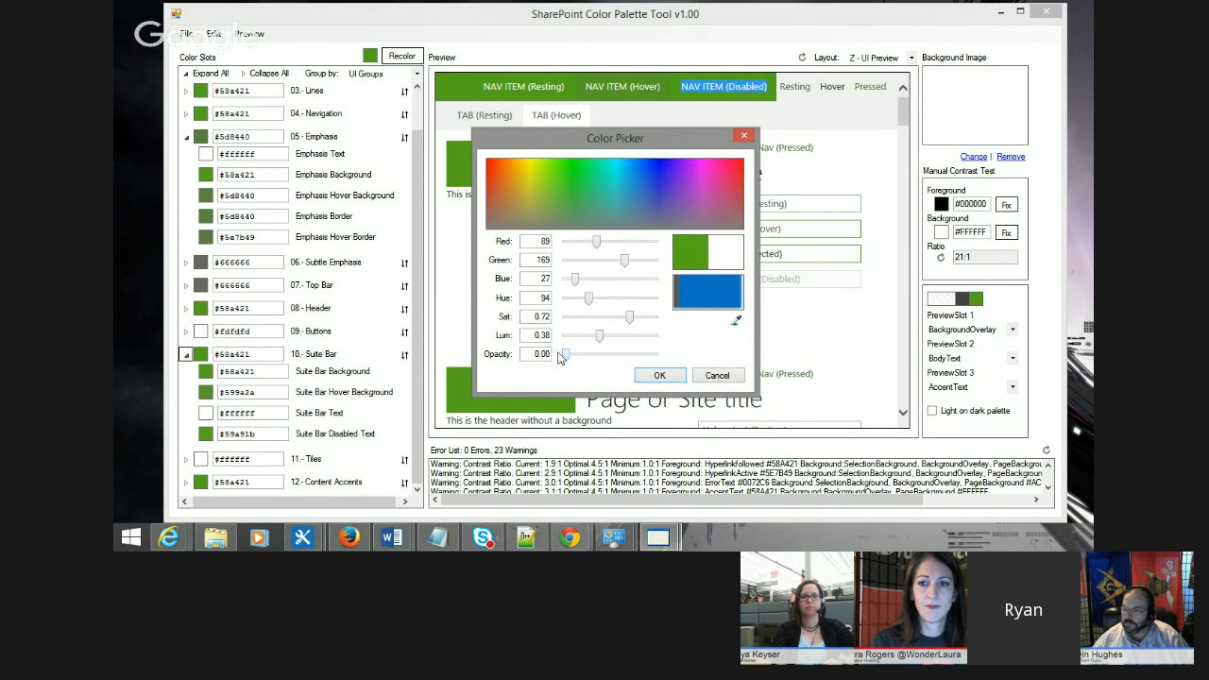
left_click(659, 375)
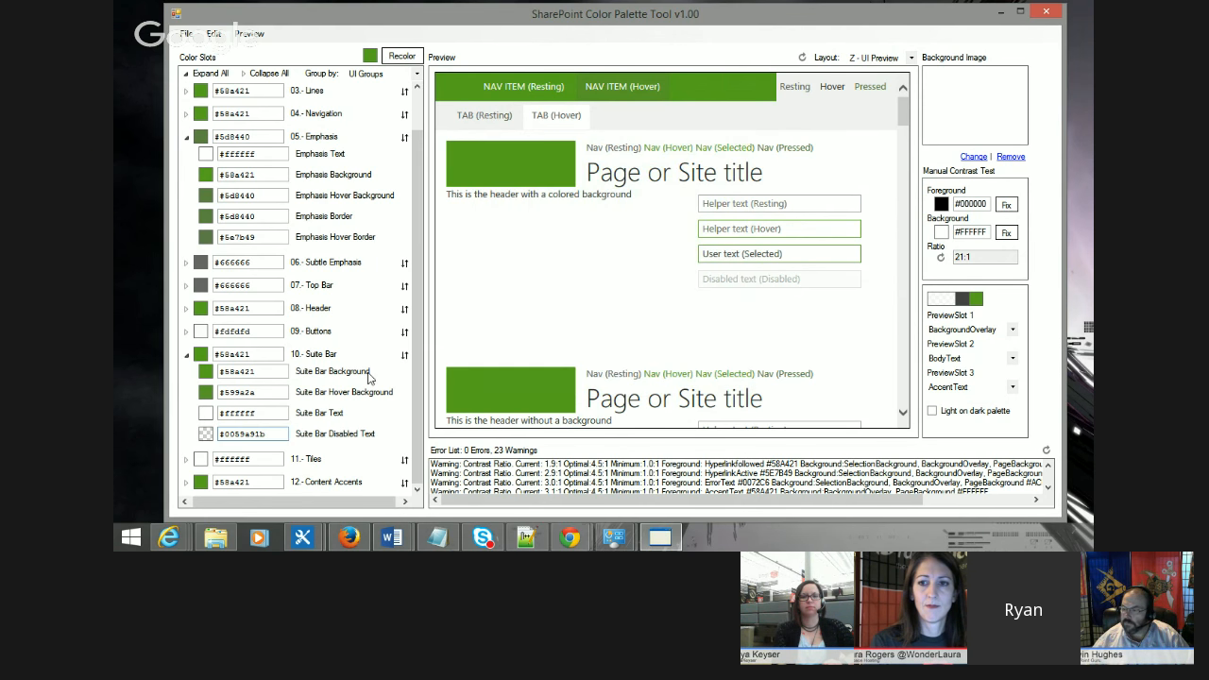
left_click(205, 437)
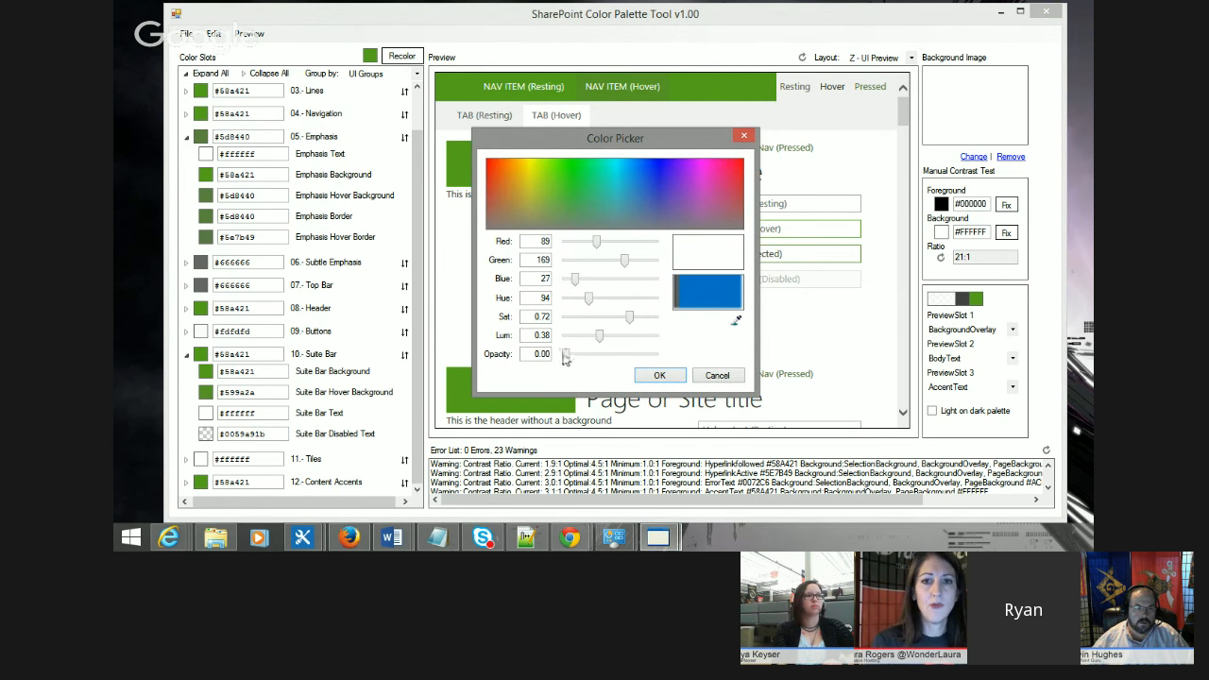
left_click_drag(566, 354, 614, 354)
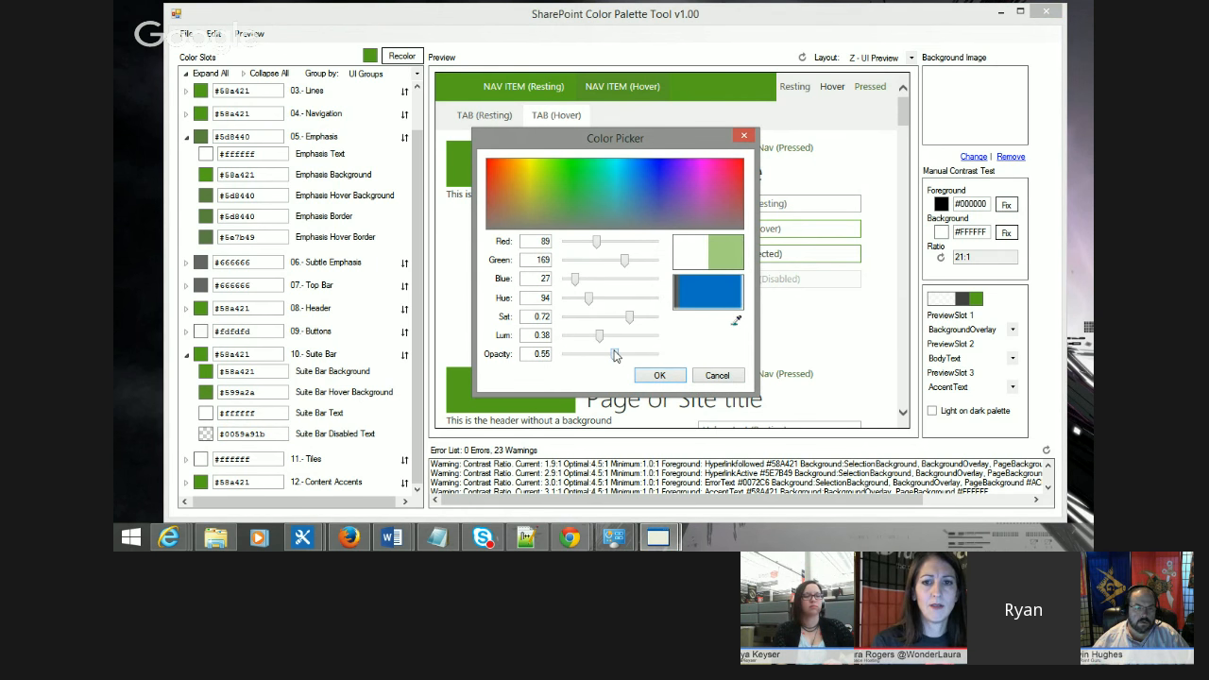
left_click(723, 377)
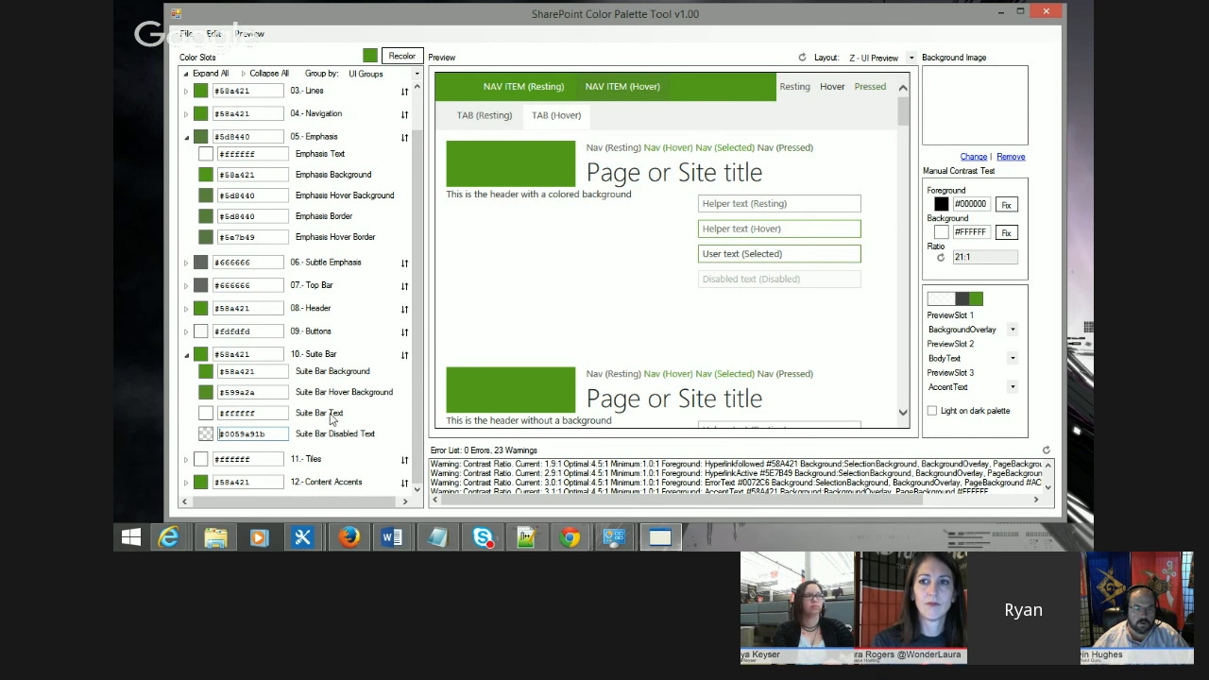
Step: Set Suite Bar Disabled Text to #cccccc by entering the hex value directly
left_click(206, 434)
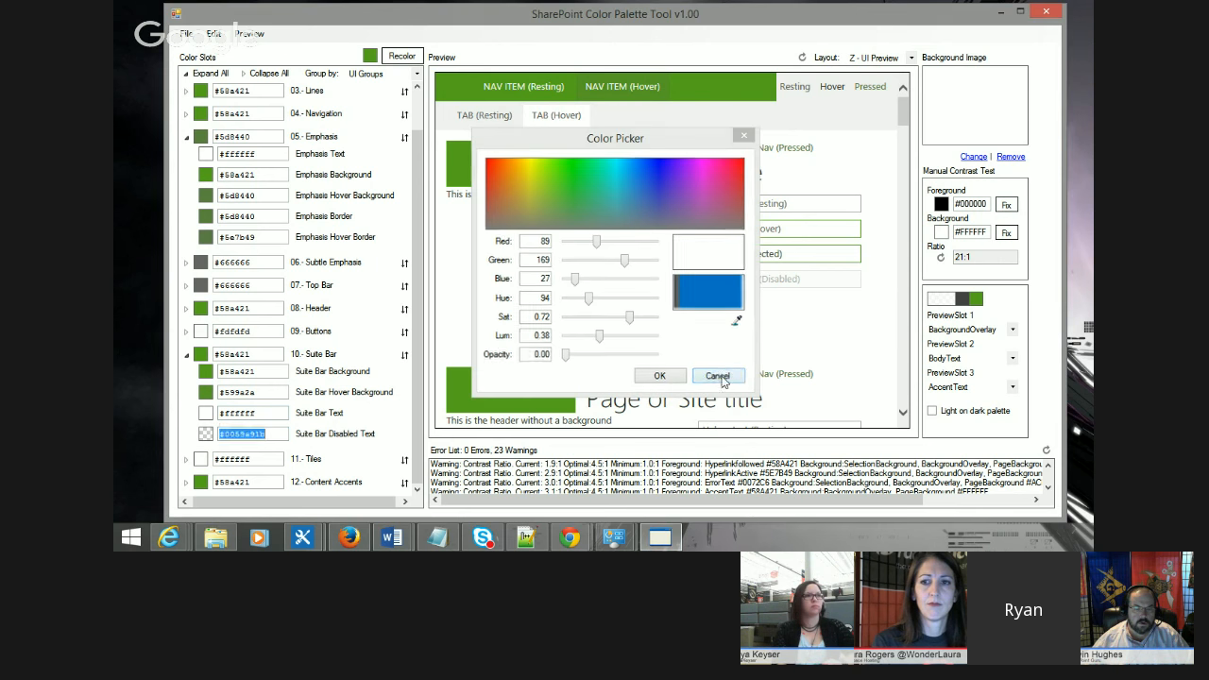
left_click(717, 374)
left_click_drag(291, 434, 221, 433)
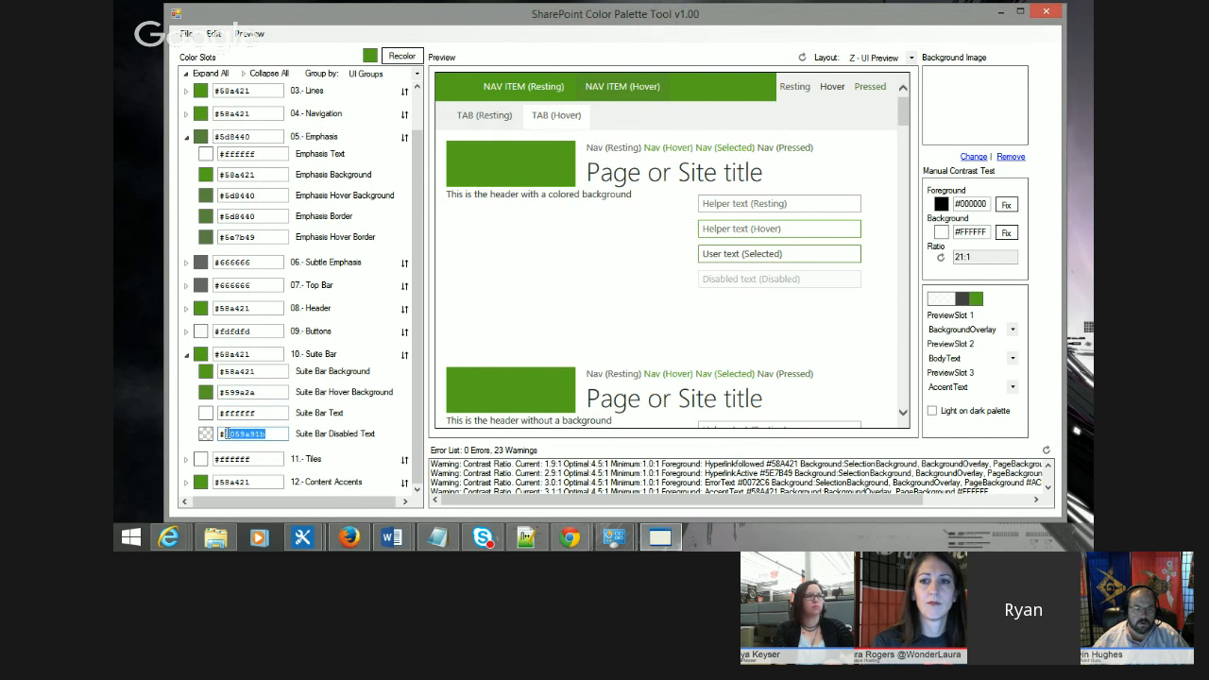
type("#cccccc")
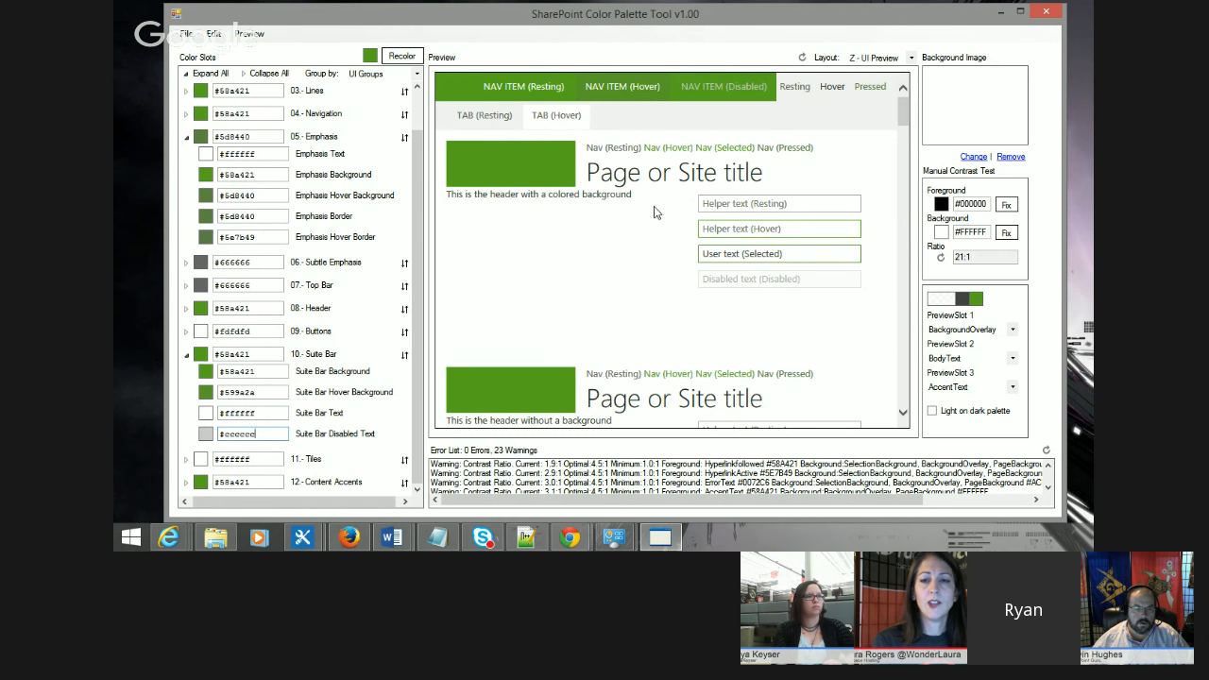
left_click(570, 268)
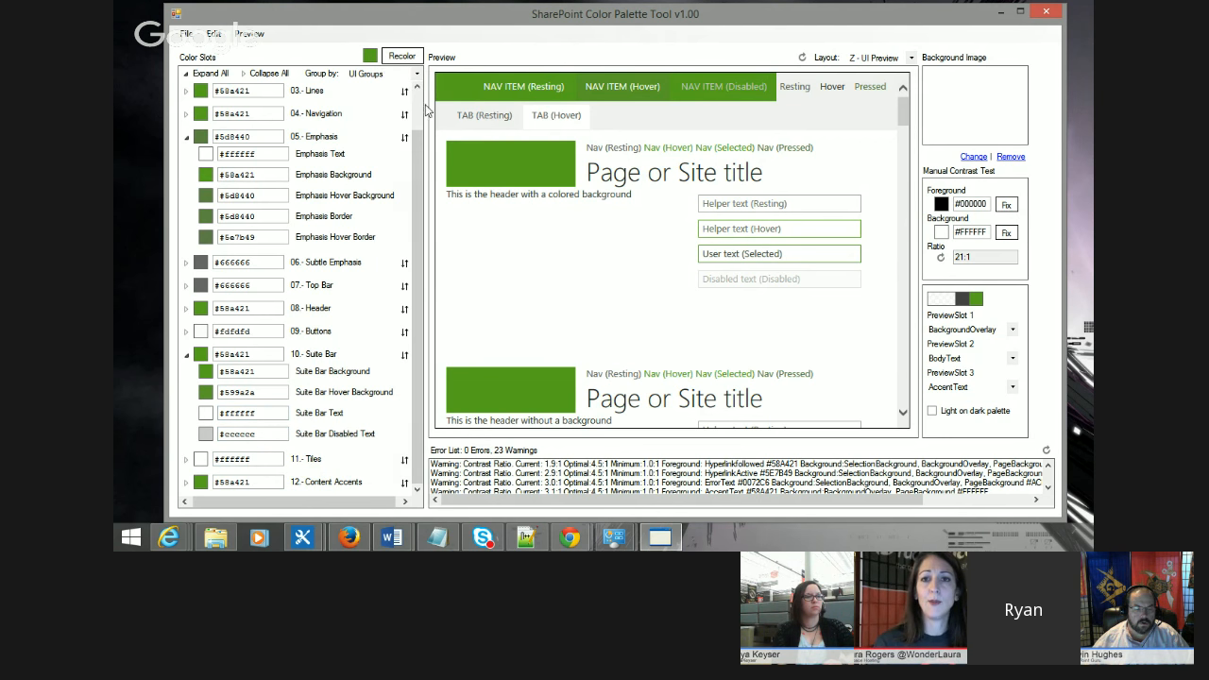
Step: Recolor the whole palette to a dark navy of red 0, green 0, blue 66
left_click(370, 59)
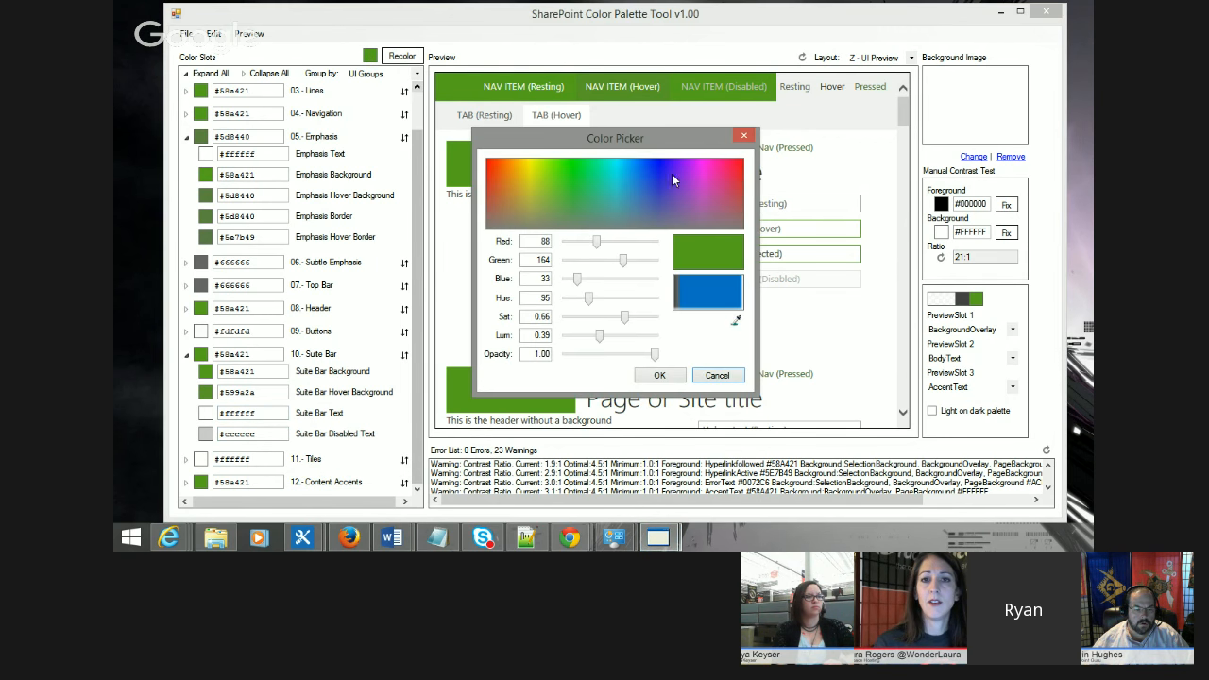
left_click_drag(662, 170, 661, 159)
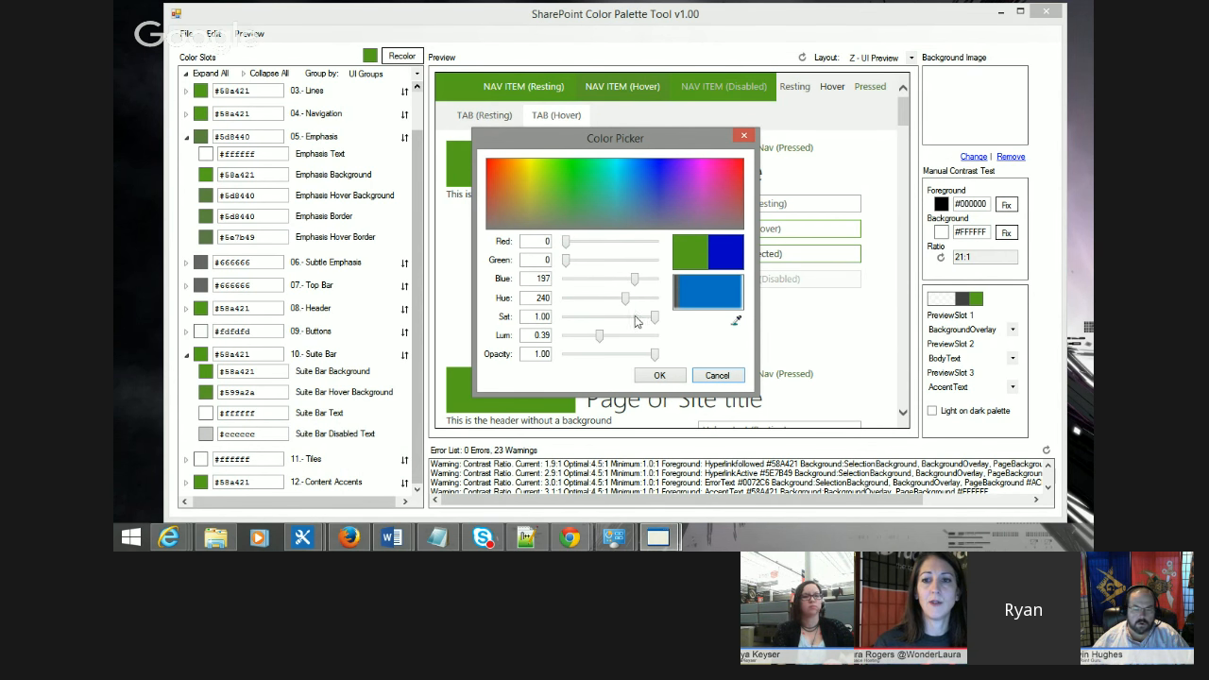
left_click_drag(656, 323, 576, 342)
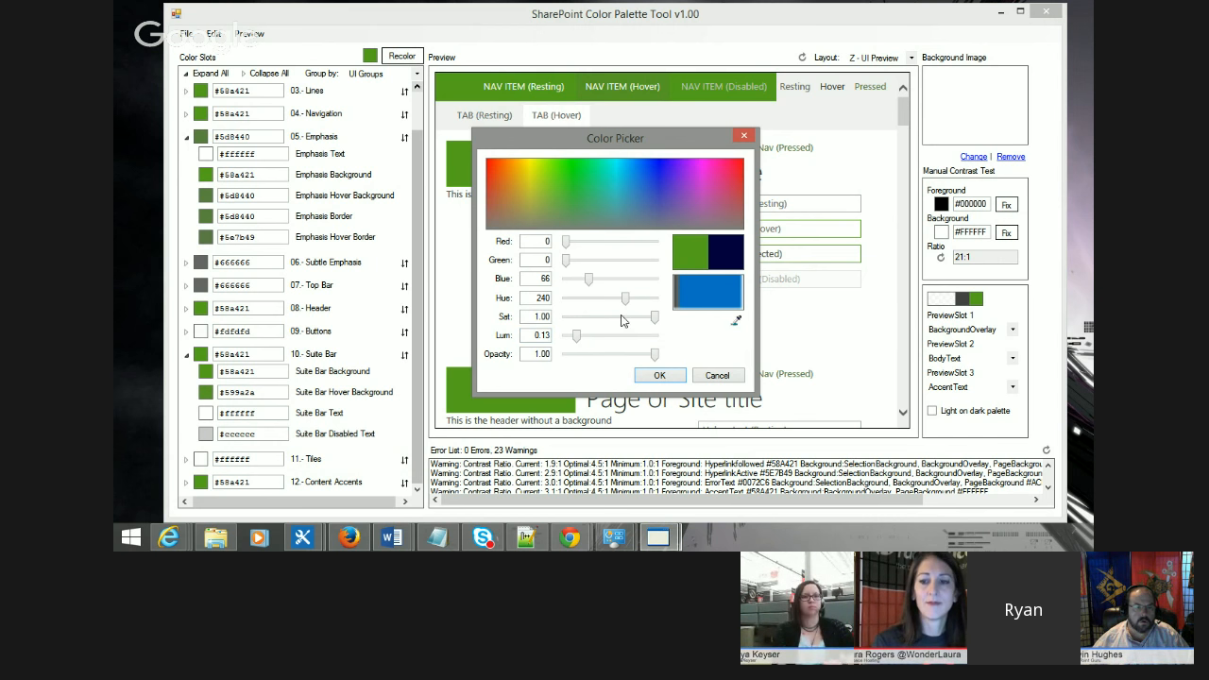
left_click(659, 375)
left_click(409, 61)
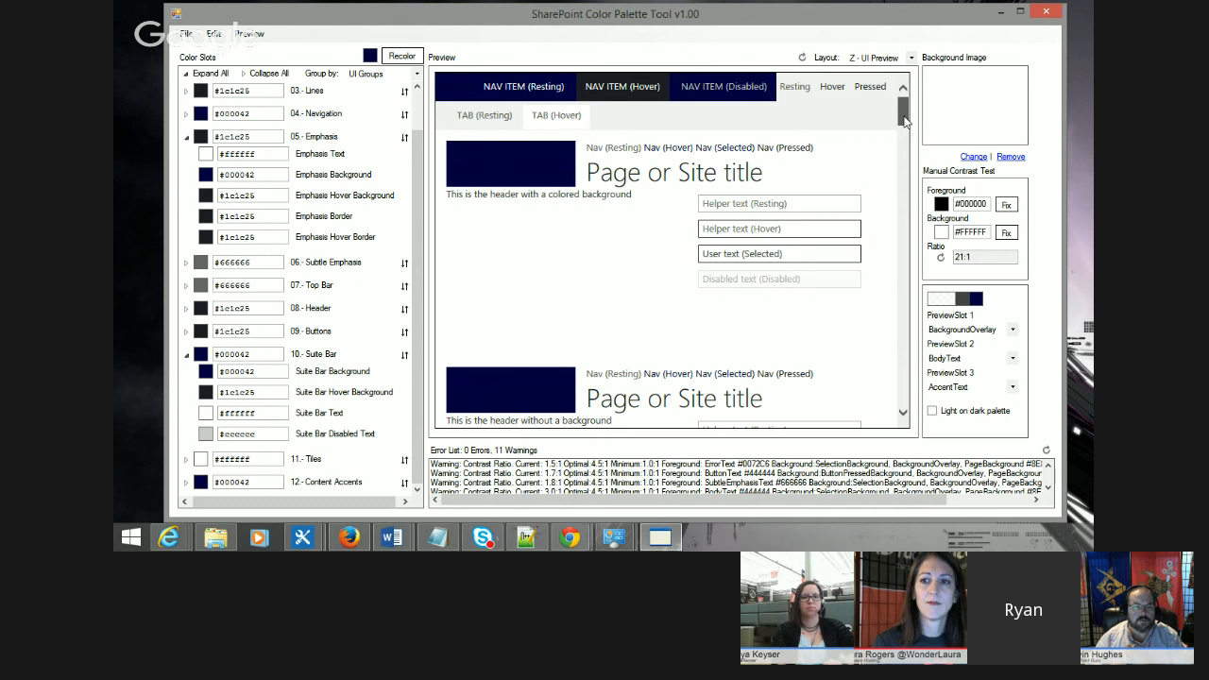
Step: Scroll through the preview to examine the tiles, callout dialog and buttons in the new colors
scroll(792, 480, "down", 1)
scroll(793, 479, "down", 2)
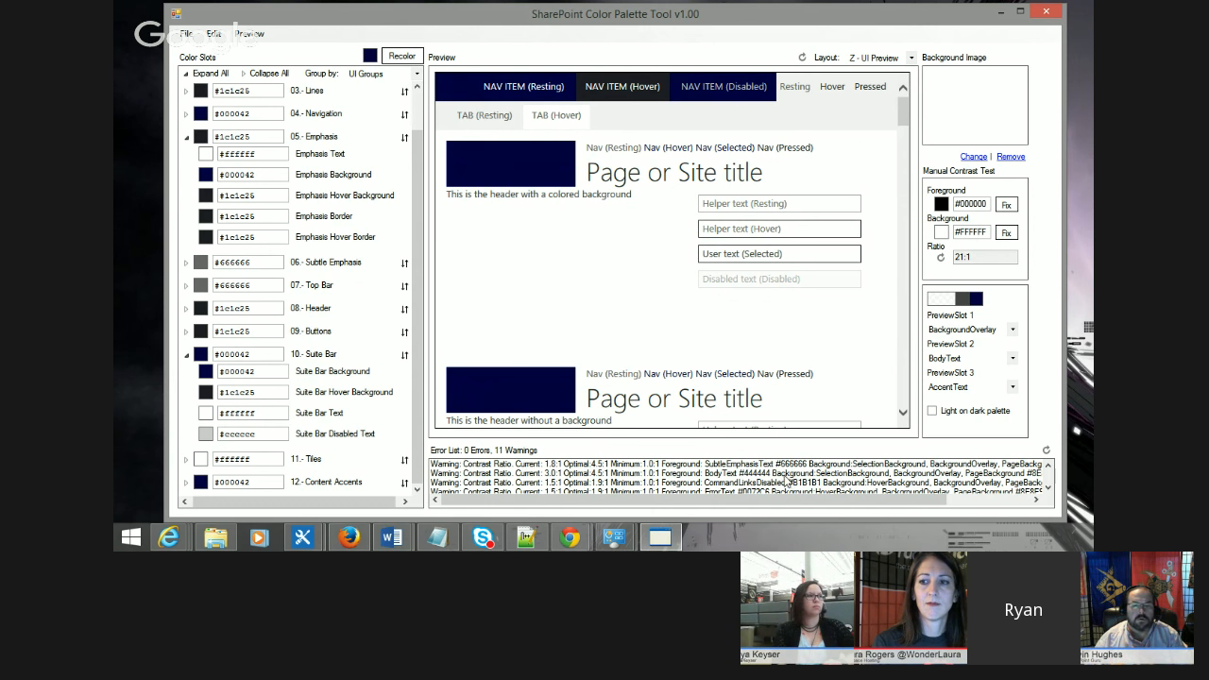
scroll(831, 302, "down", 3)
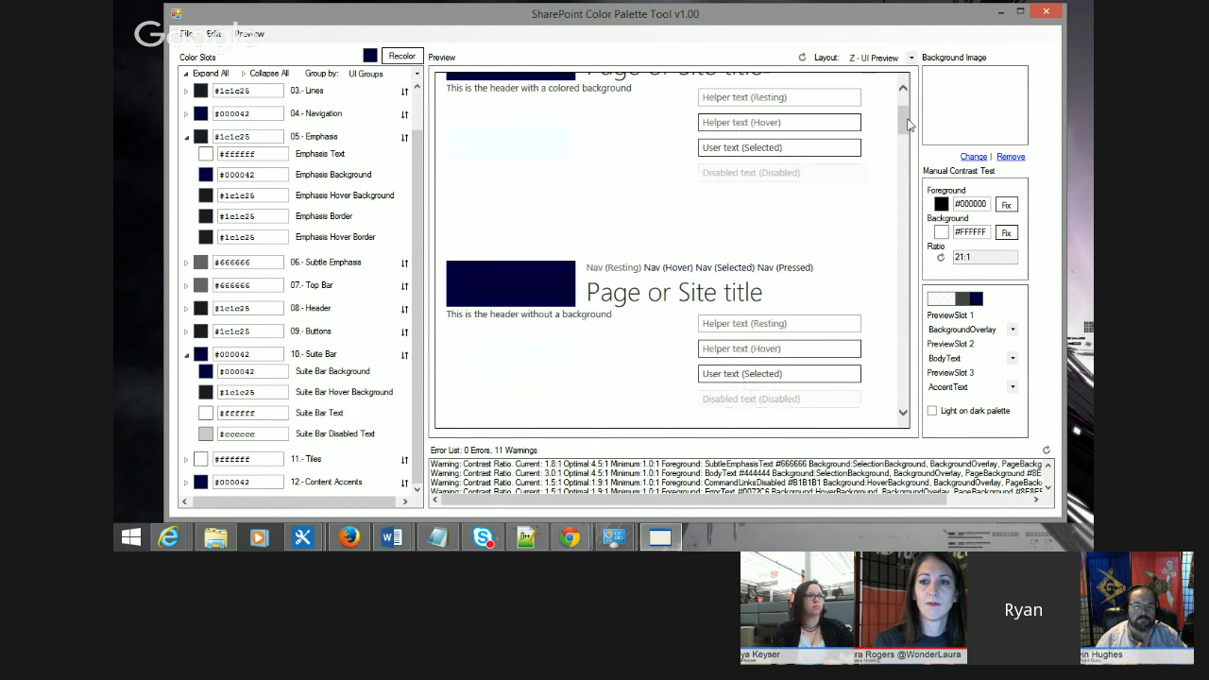
left_click_drag(909, 123, 914, 256)
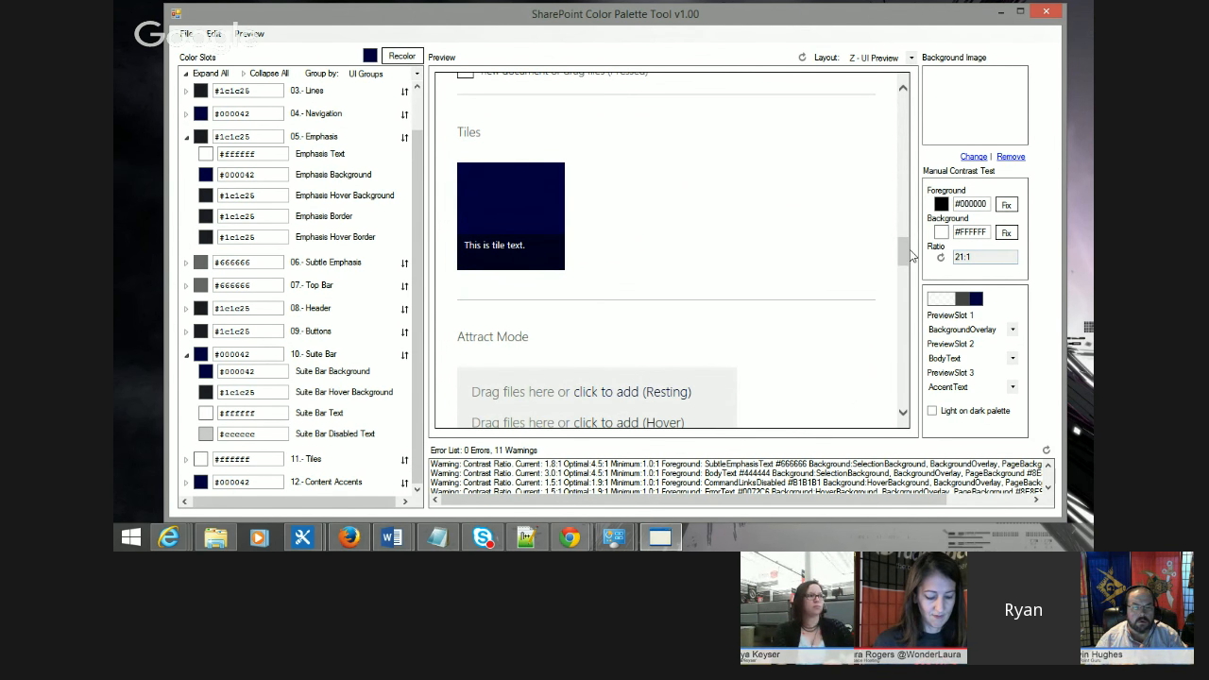
left_click_drag(907, 253, 906, 303)
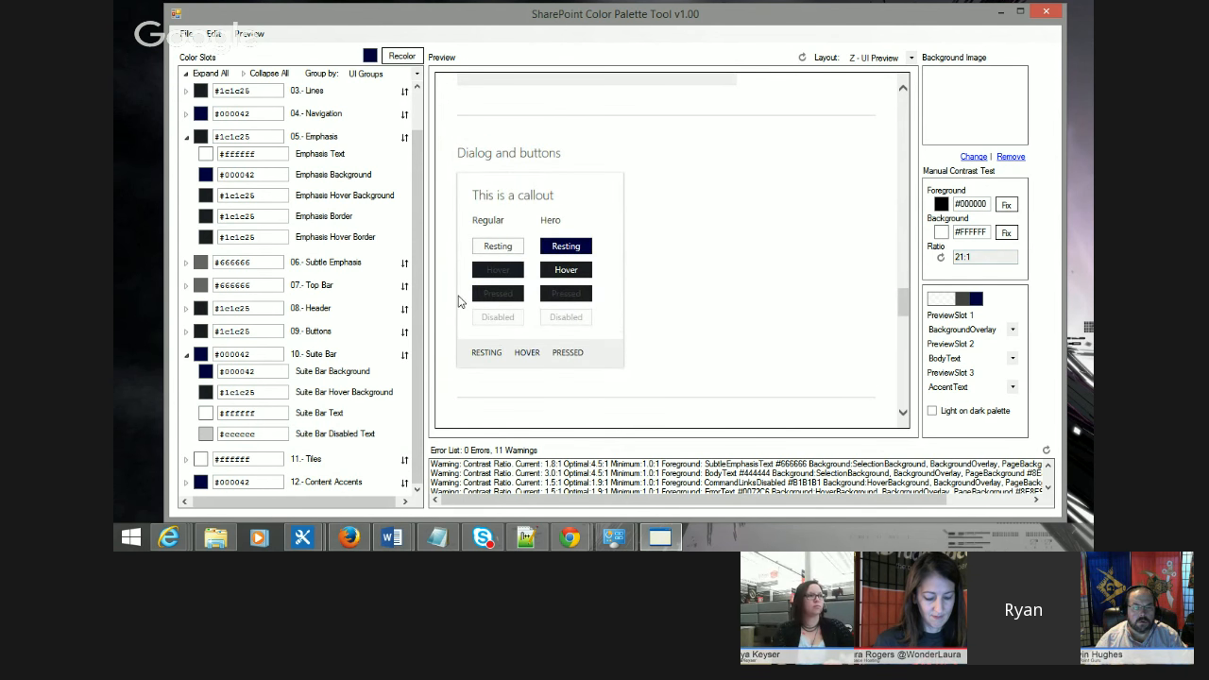
left_click_drag(483, 271, 588, 294)
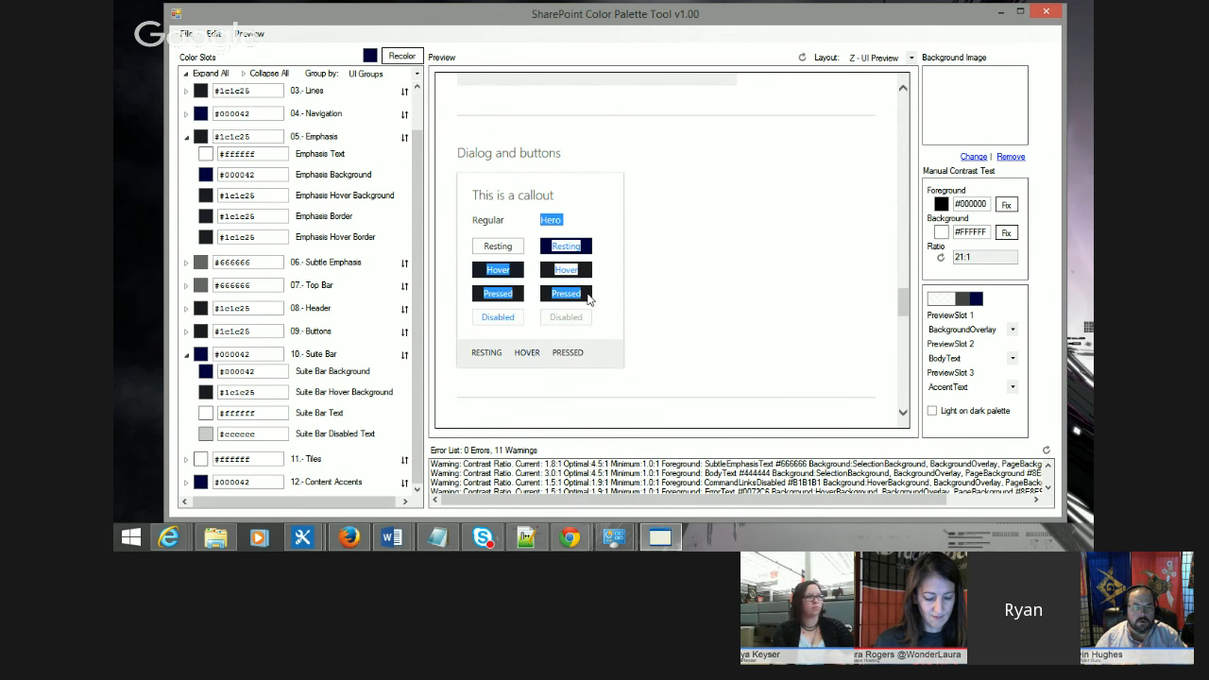
left_click(599, 295)
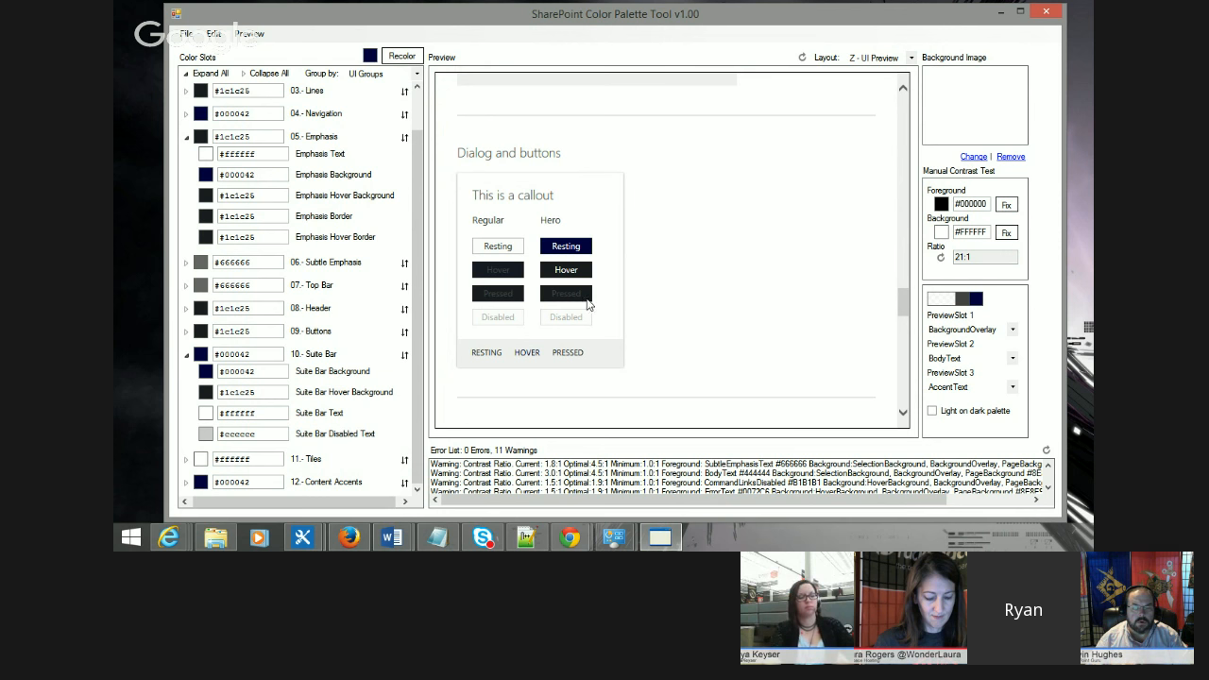
double_click(498, 294)
left_click(529, 294)
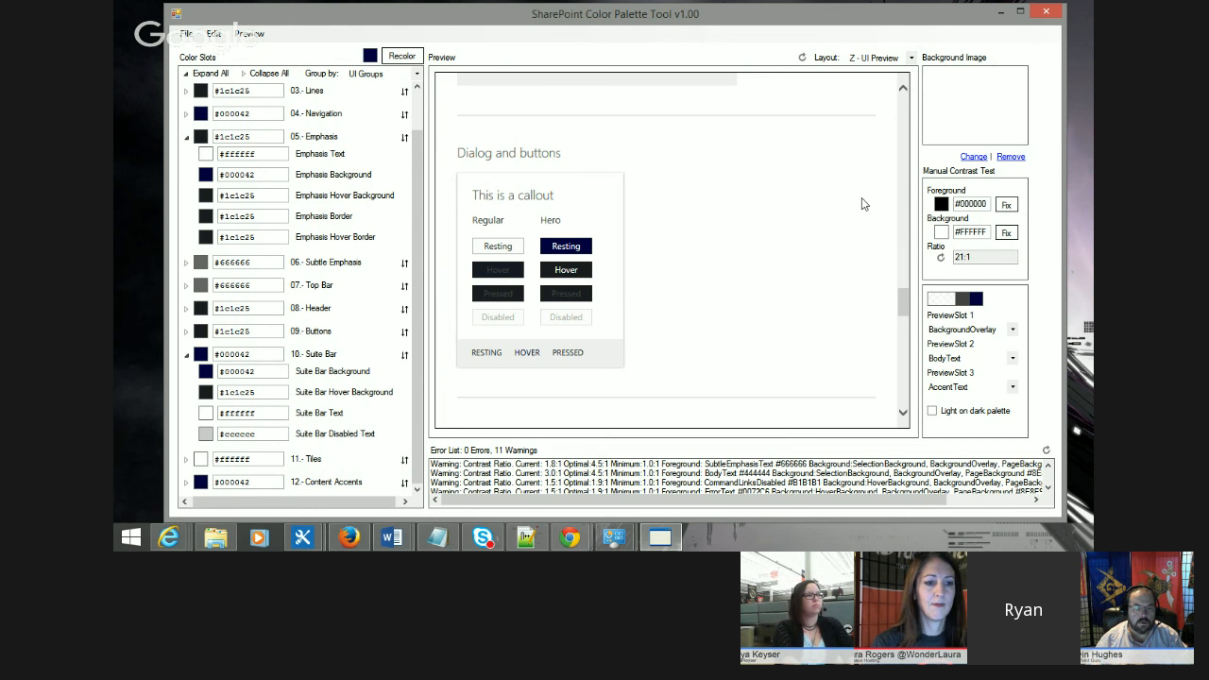
Step: Recolor the whole palette to a dark brown of about red 87, green 47, blue 19
left_click_drag(900, 308, 903, 106)
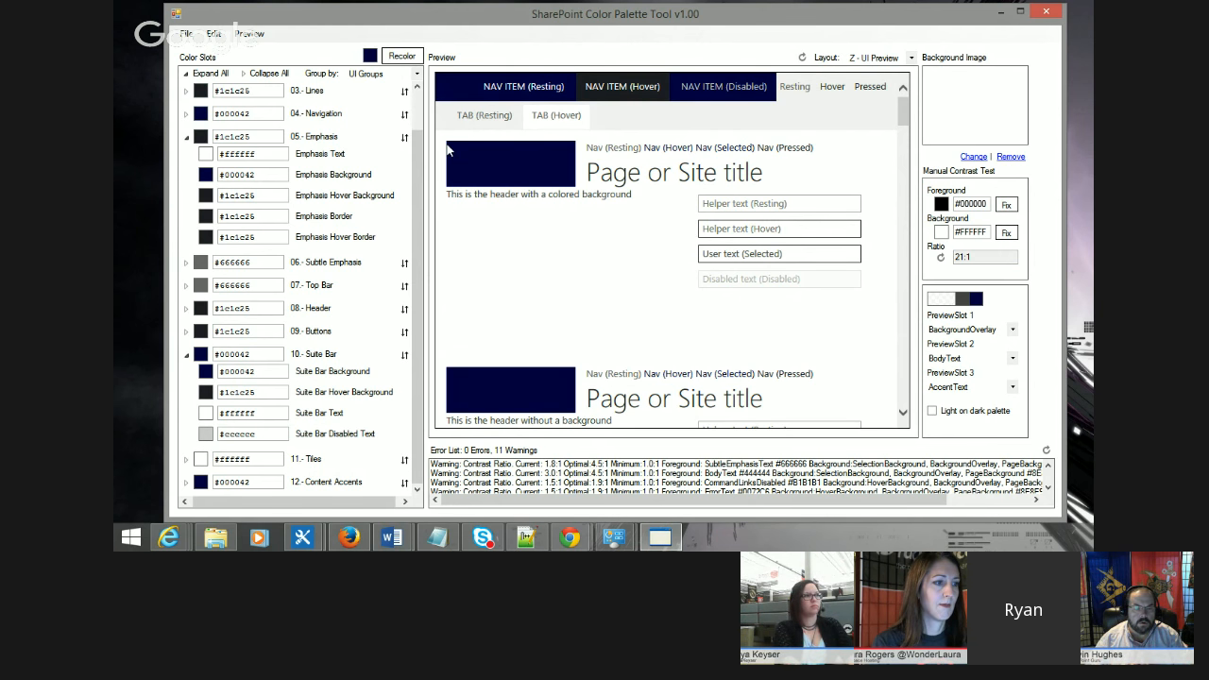
scroll(796, 280, "down", 2)
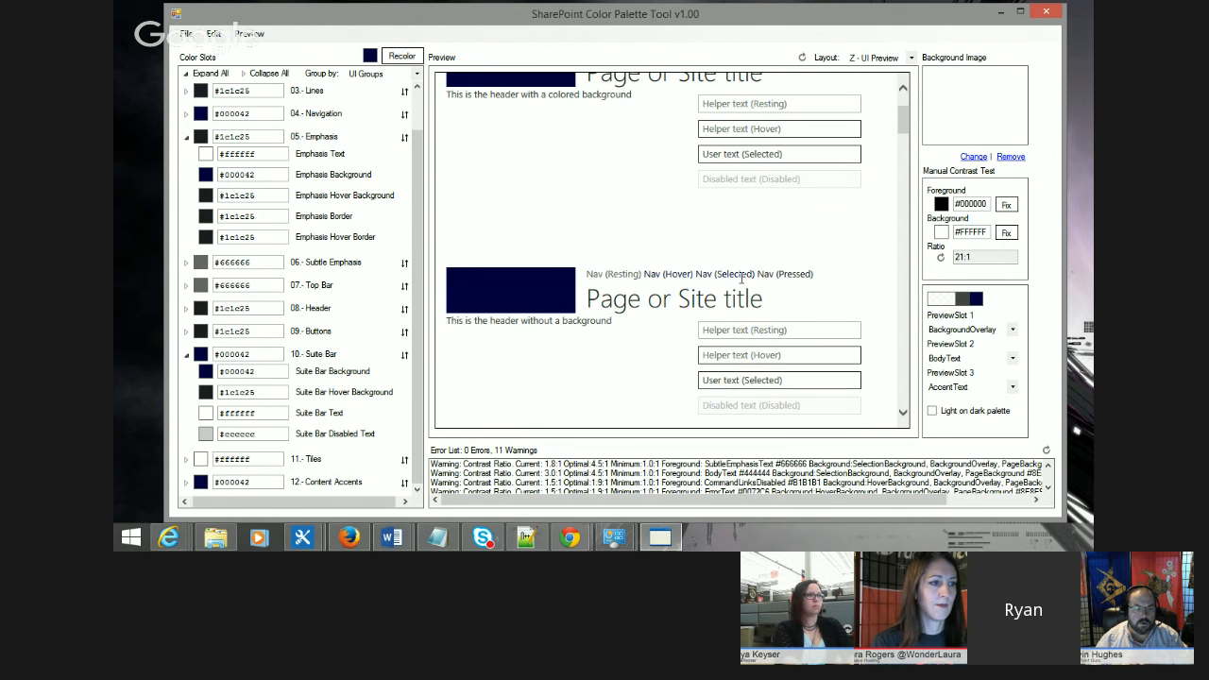
scroll(748, 276, "up", 2)
left_click(369, 56)
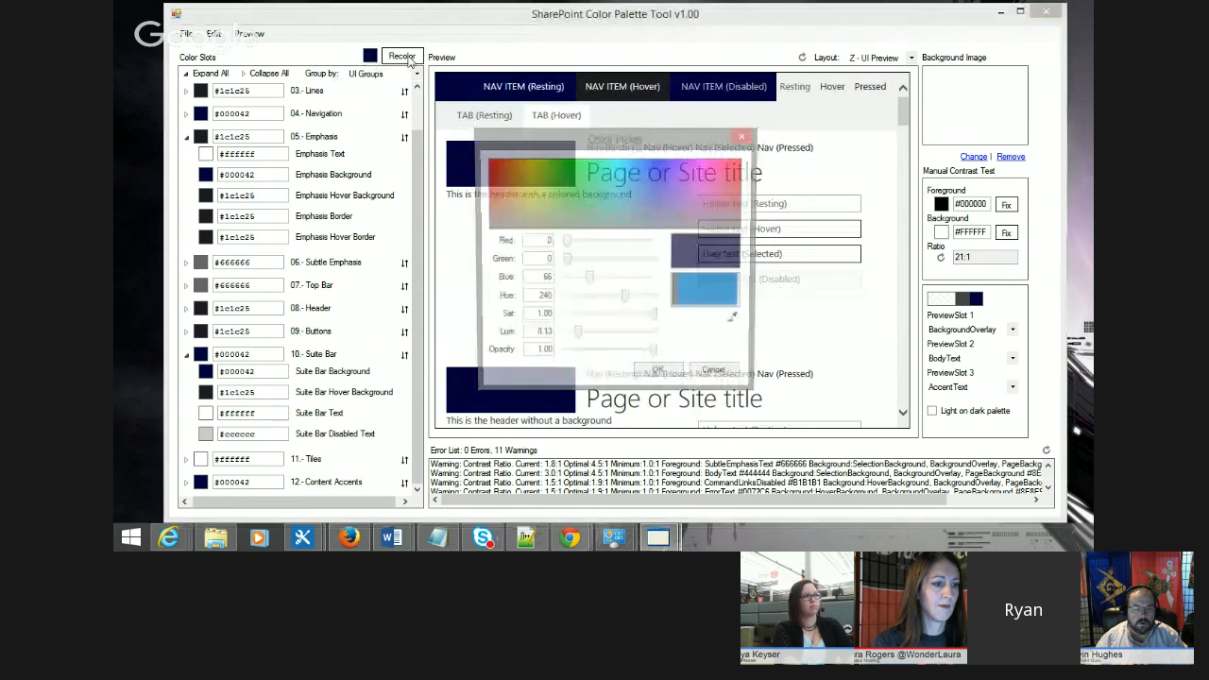
left_click_drag(513, 212, 504, 189)
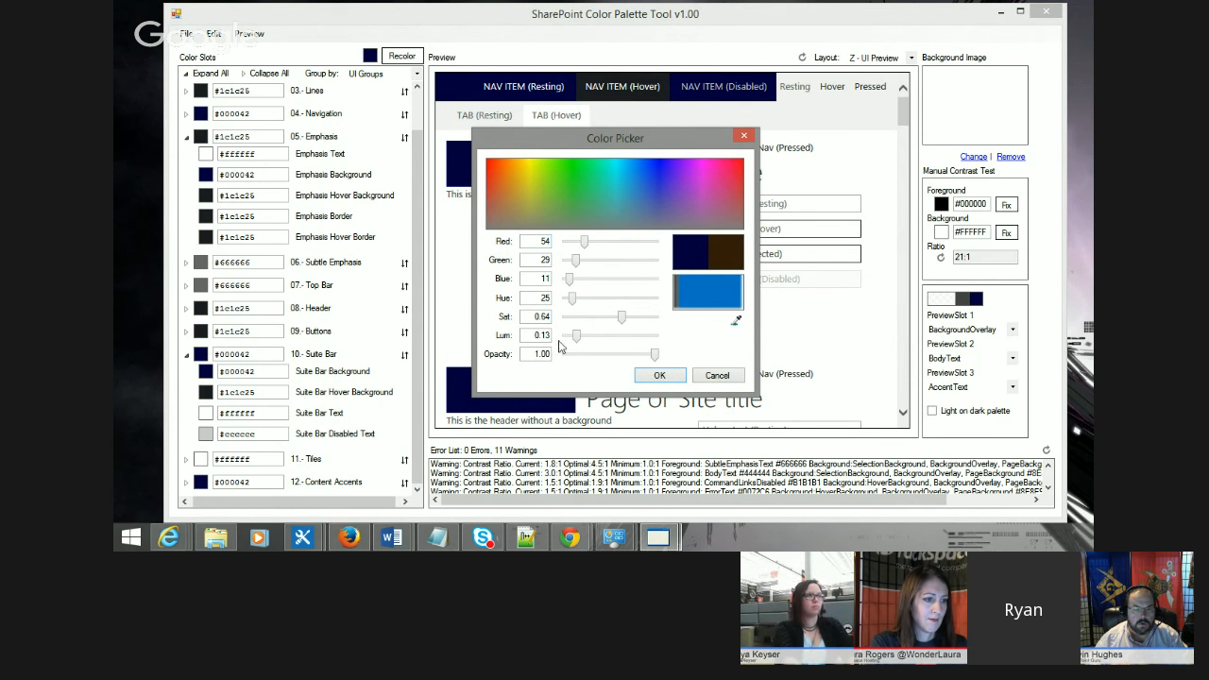
left_click_drag(576, 337, 590, 342)
left_click(659, 376)
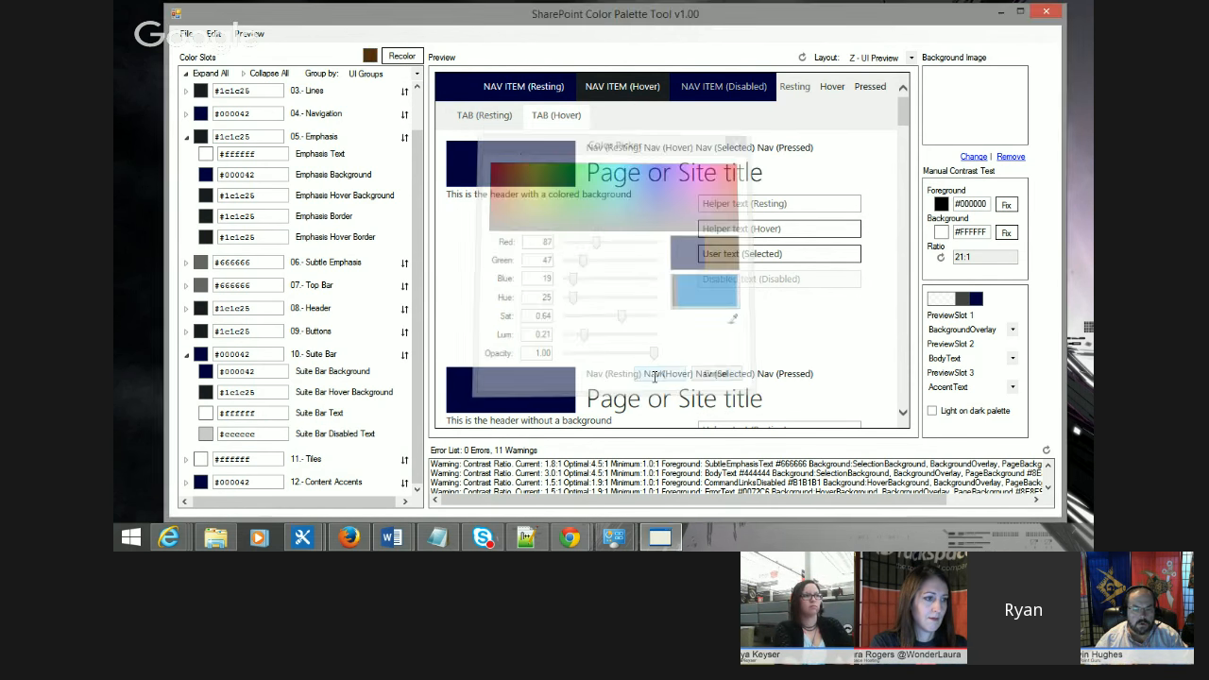
left_click(402, 56)
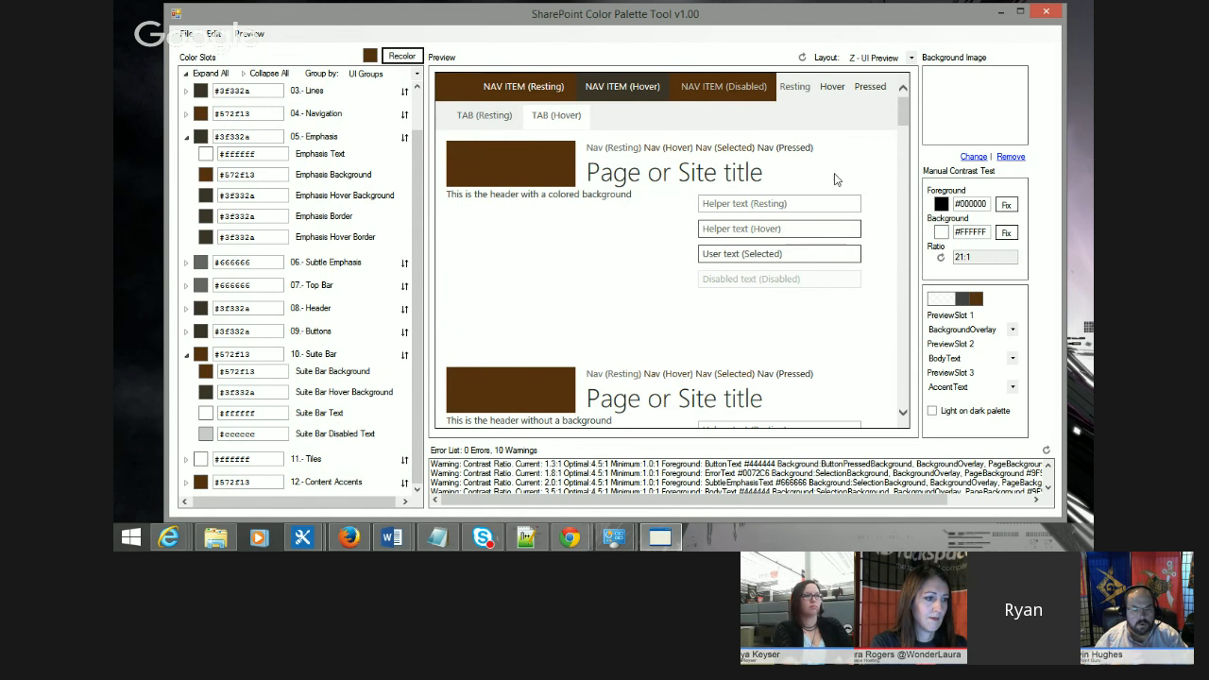
Step: Switch the preview layout to seattle
left_click(875, 60)
left_click(881, 81)
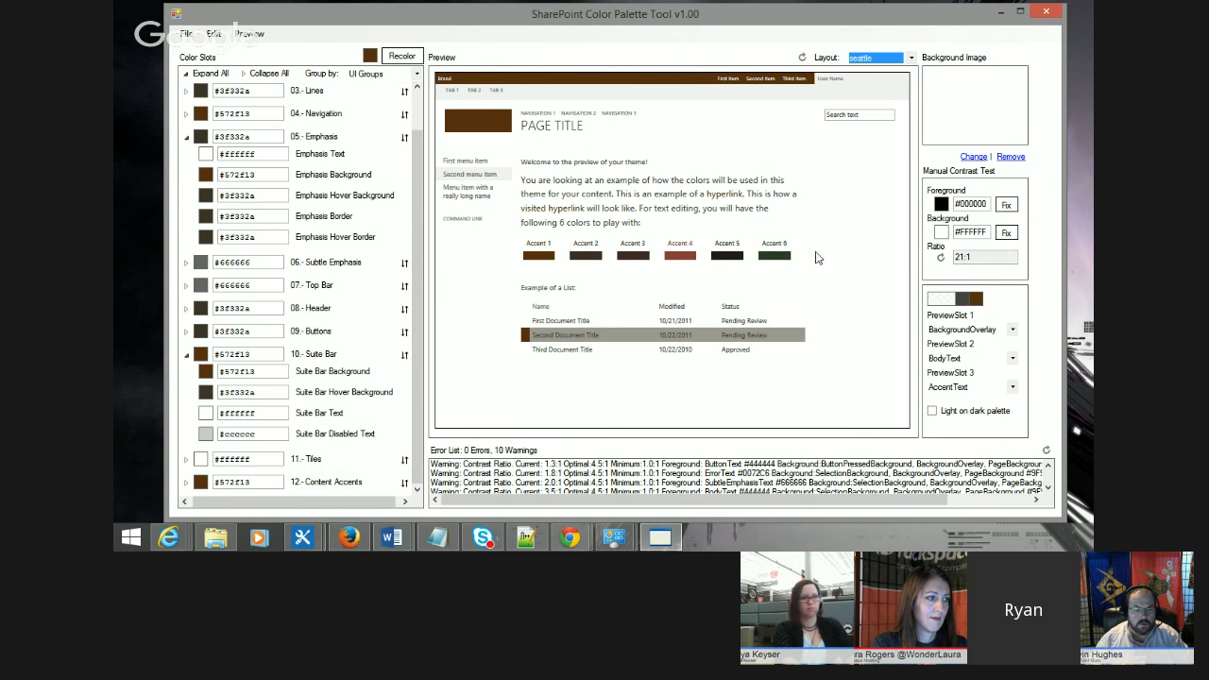
Step: Save the palette as an SPColor file named CustomBrown in the PowerHour folder
left_click(187, 35)
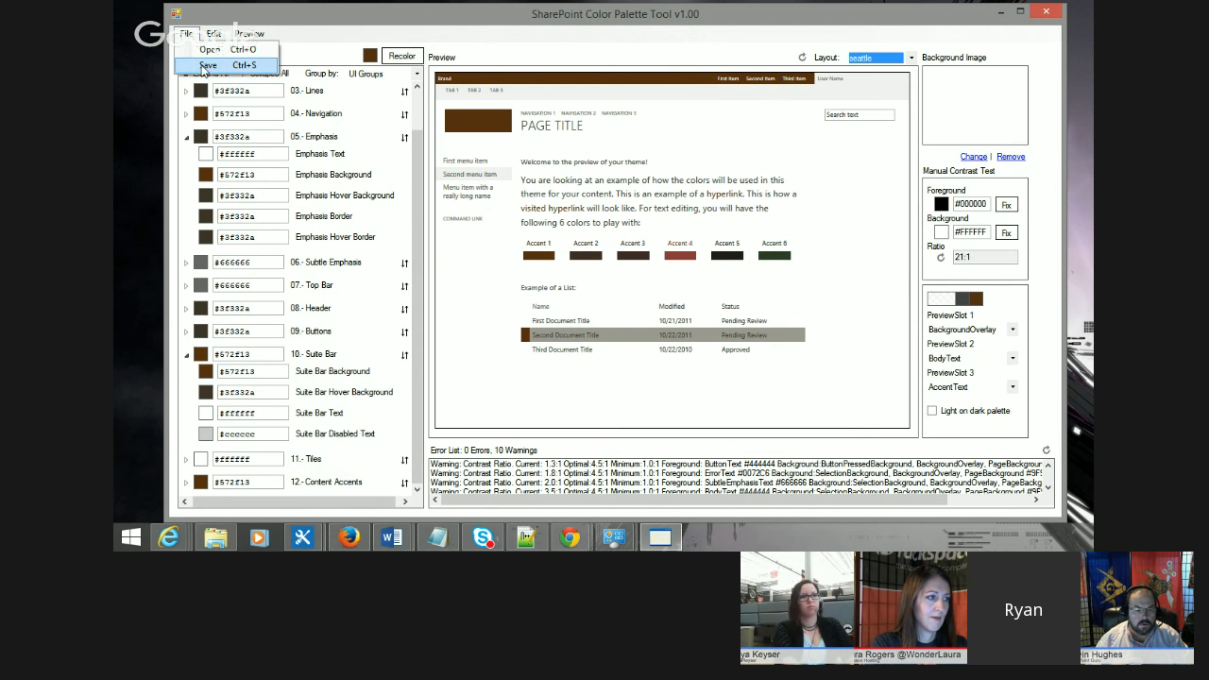
left_click(255, 66)
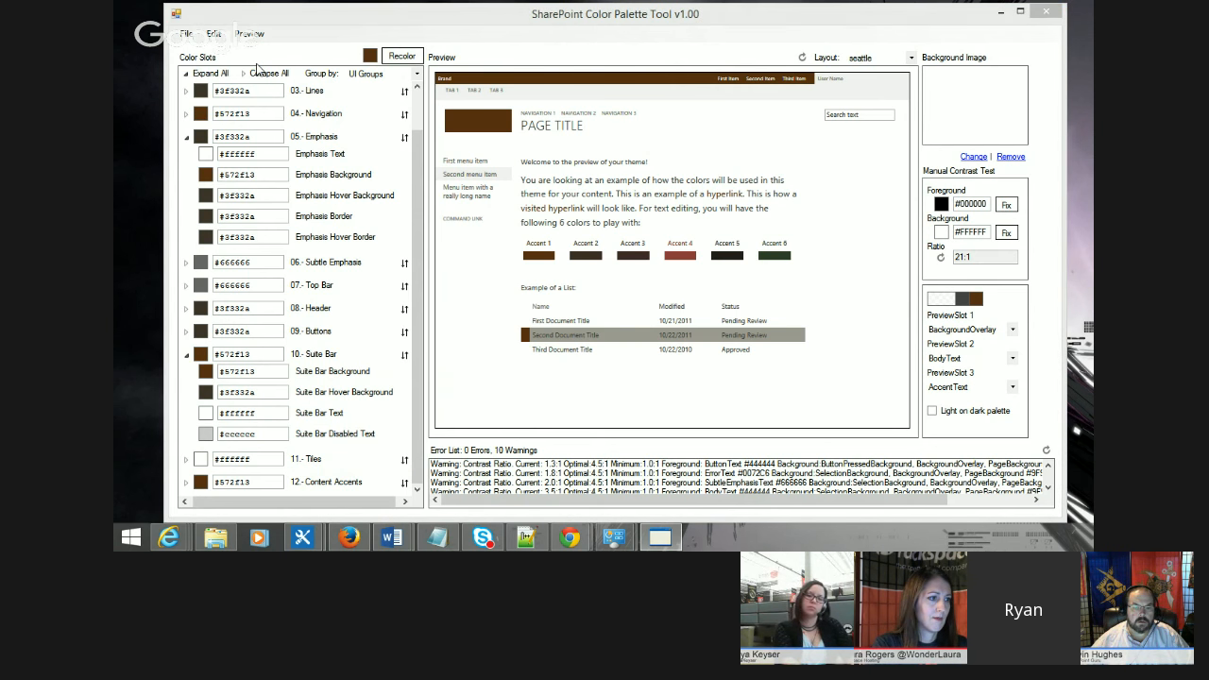
left_click(444, 59)
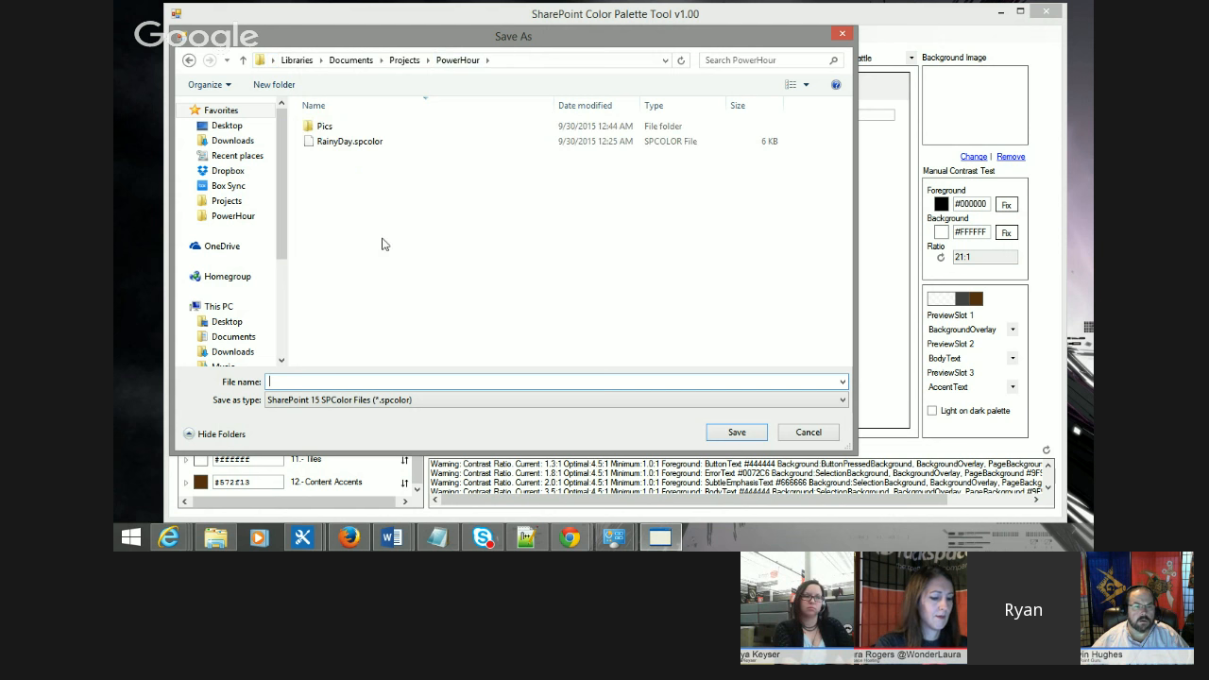
left_click(296, 384)
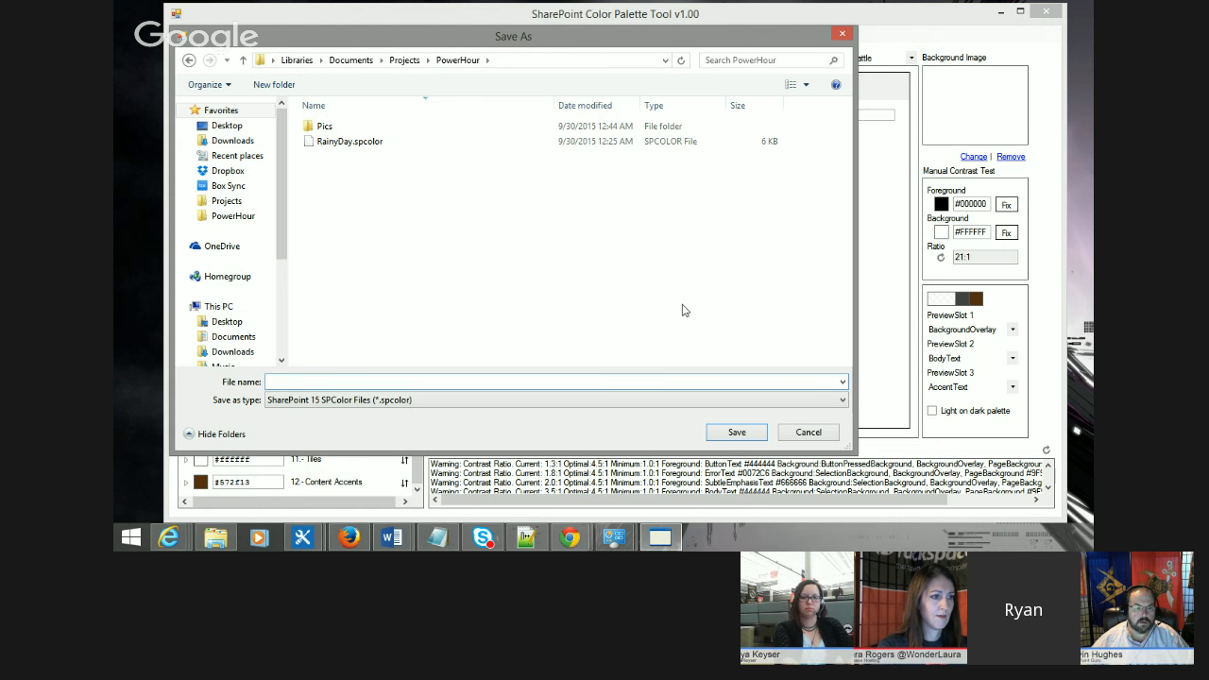
type("Custom")
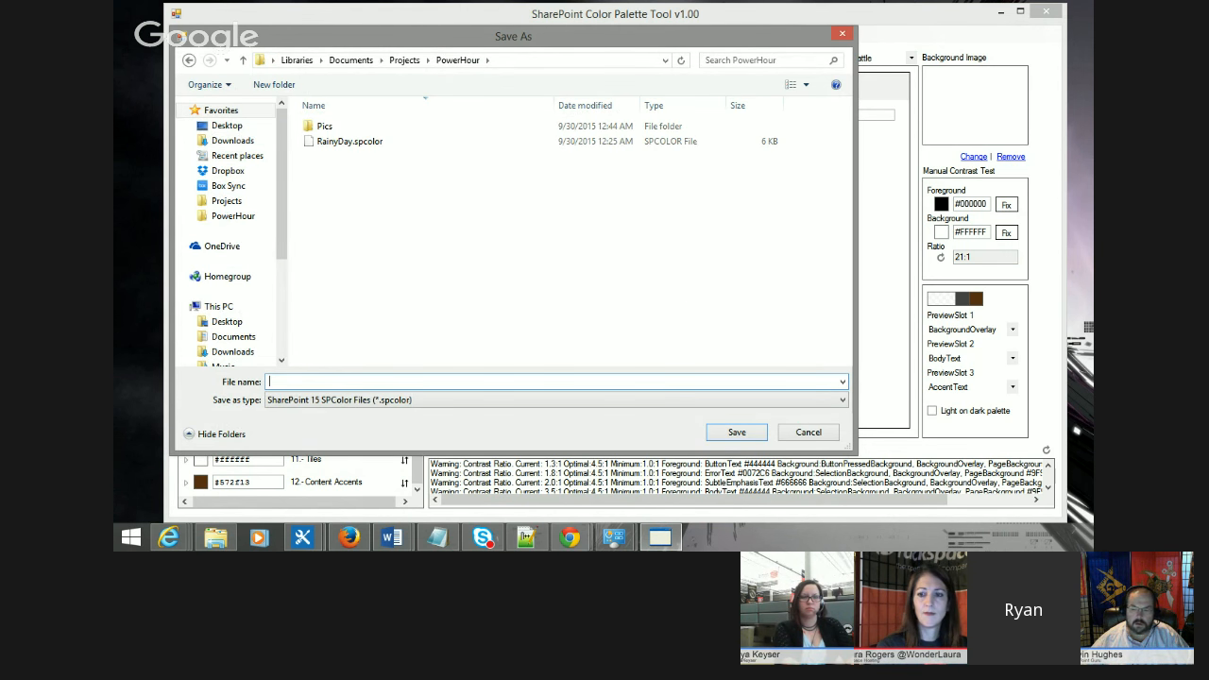
type("Brown")
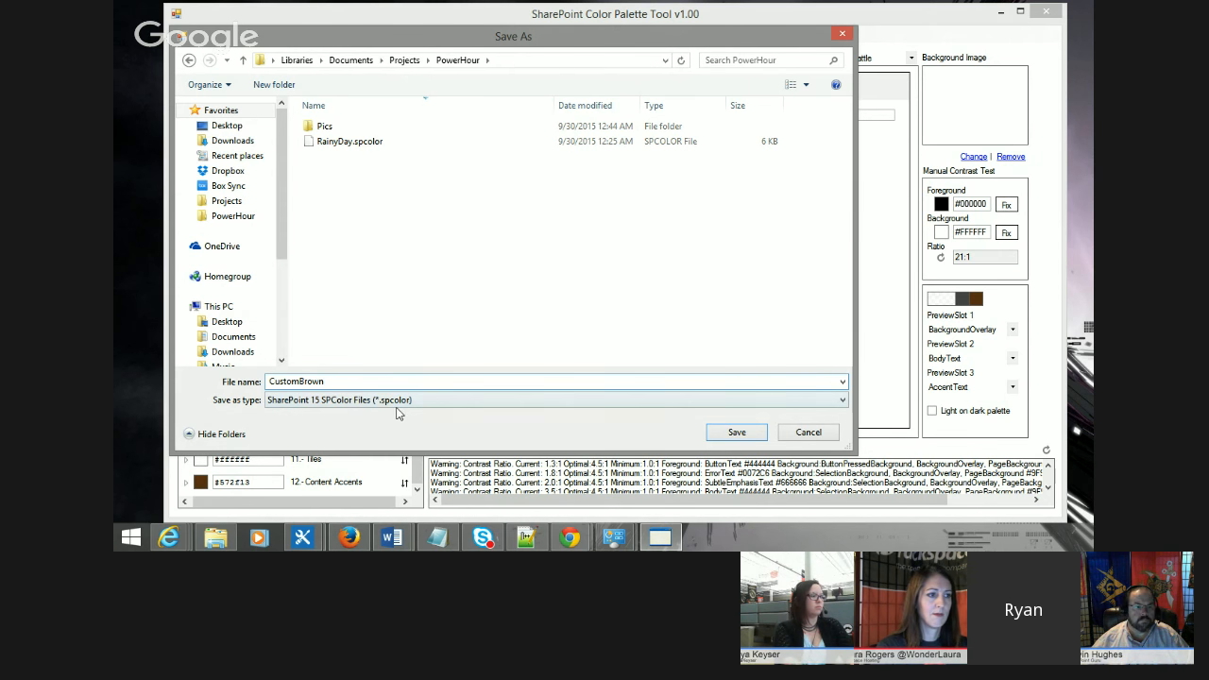
left_click(753, 432)
key("Return")
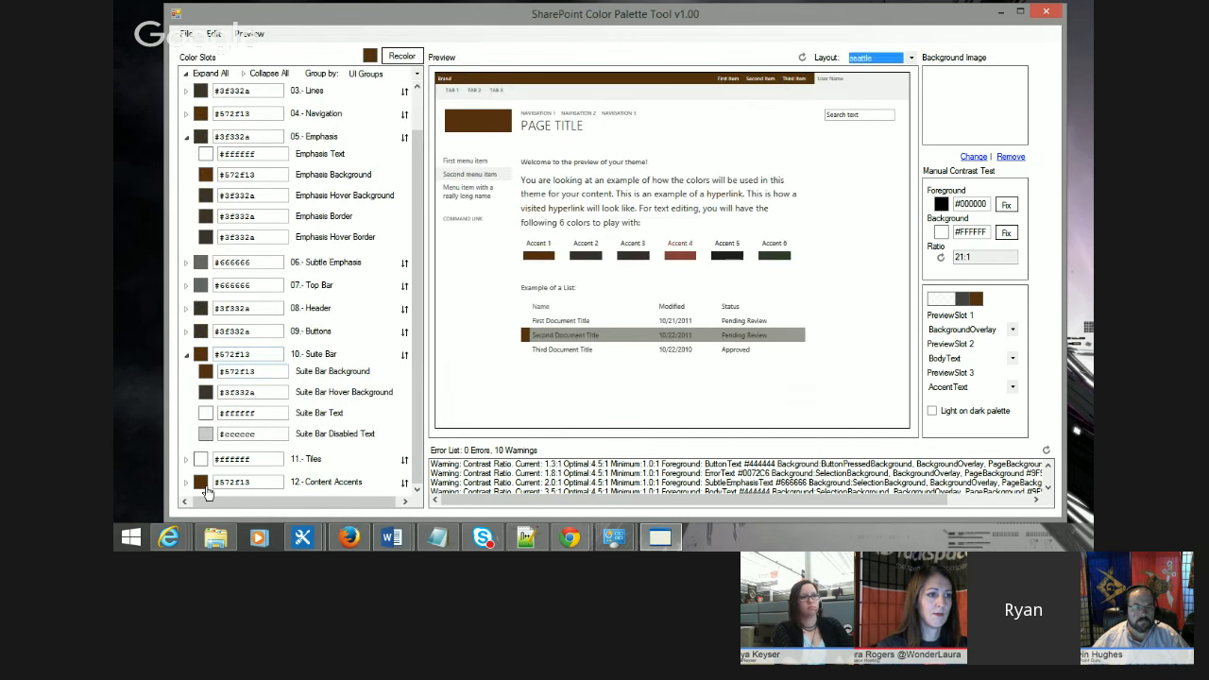
Step: Open CustomBrown.spcolor in Notepad++ and examine its named color entries and values
left_click(218, 537)
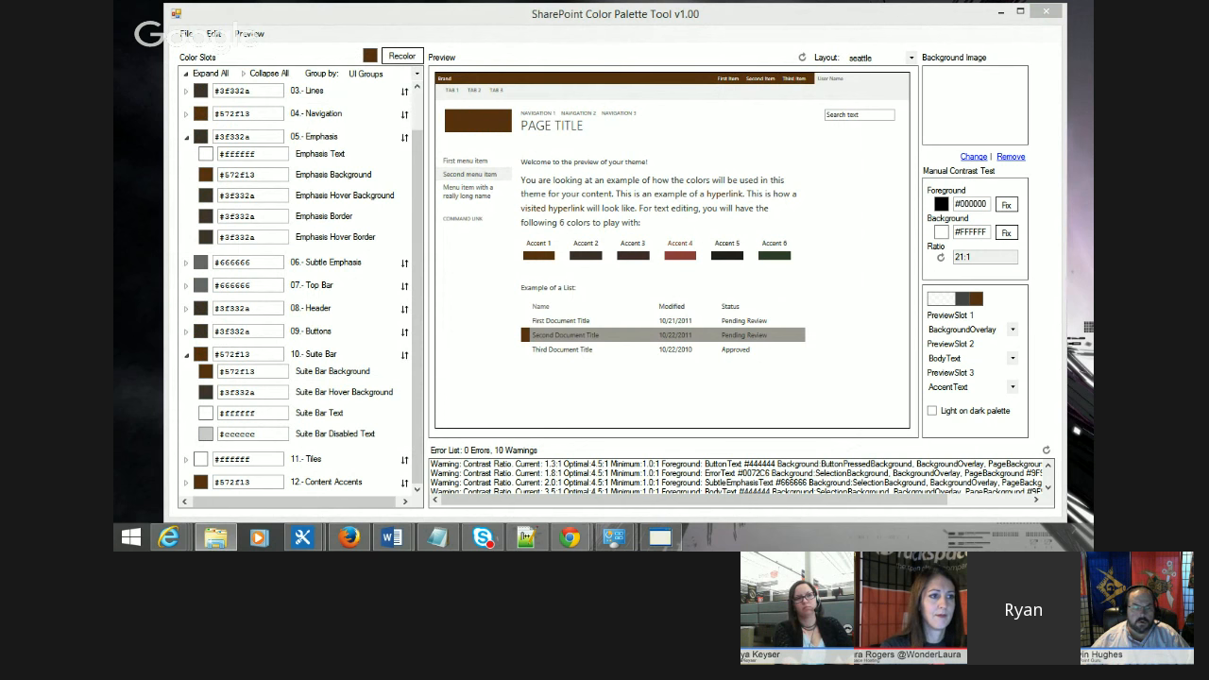
left_click(526, 538)
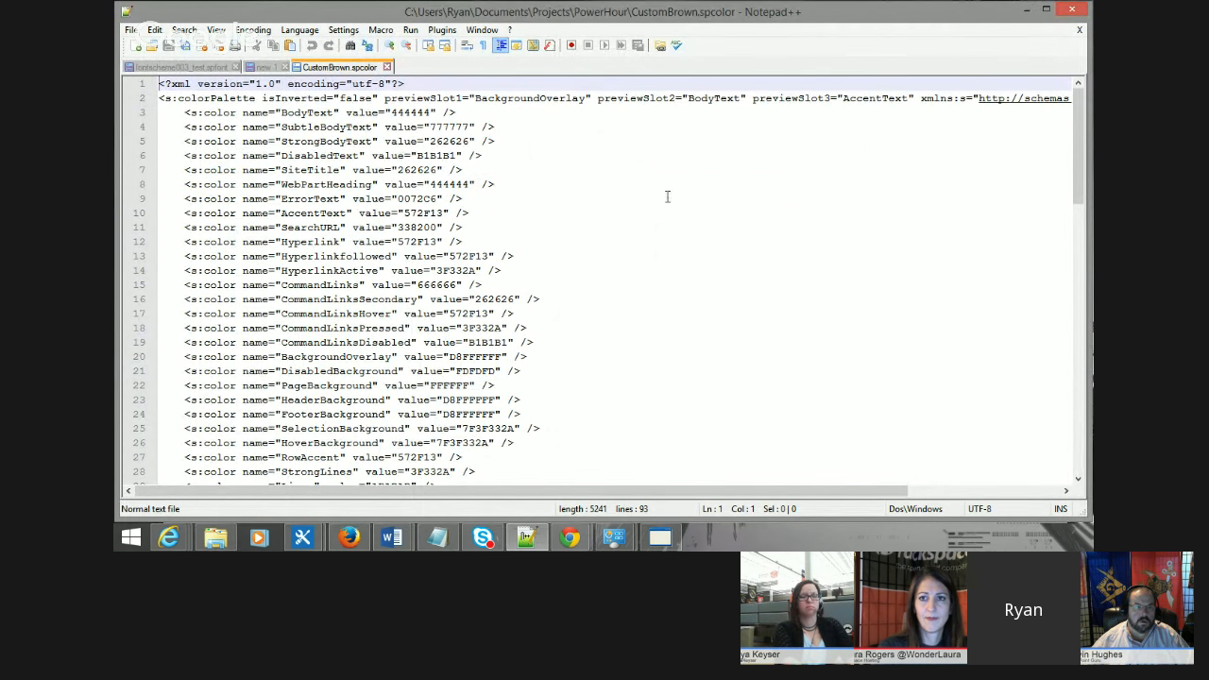
scroll(668, 195, "down", 4)
scroll(667, 194, "up", 4)
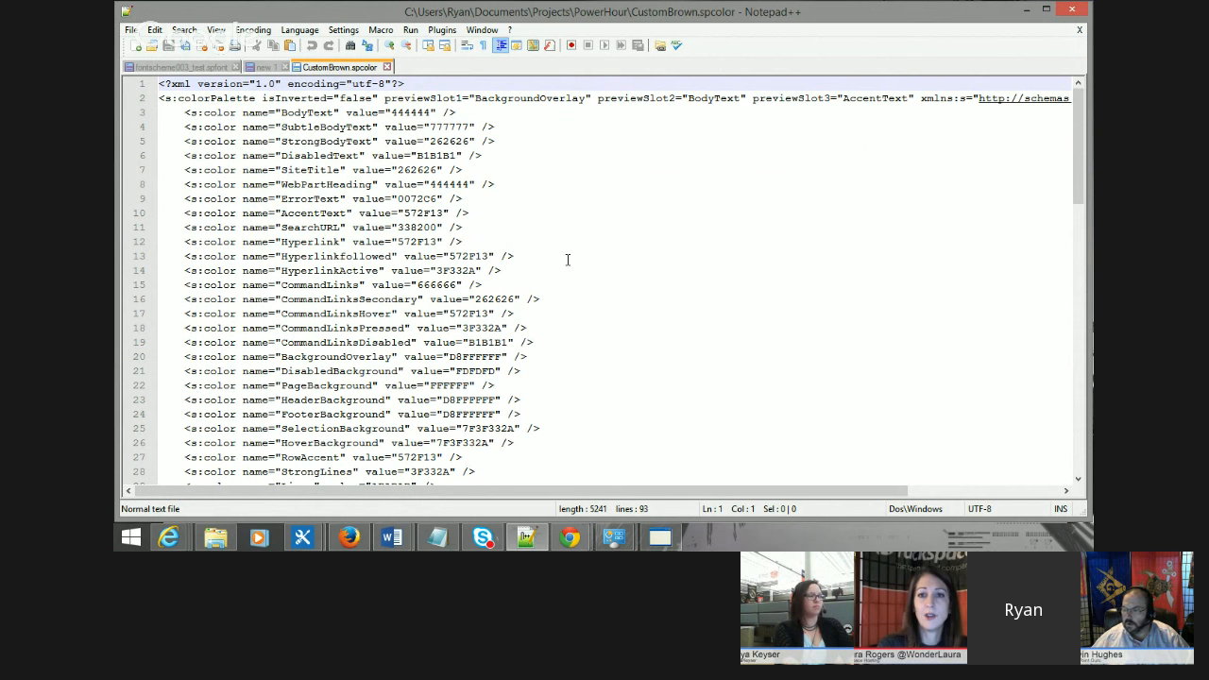
scroll(568, 260, "down", 2)
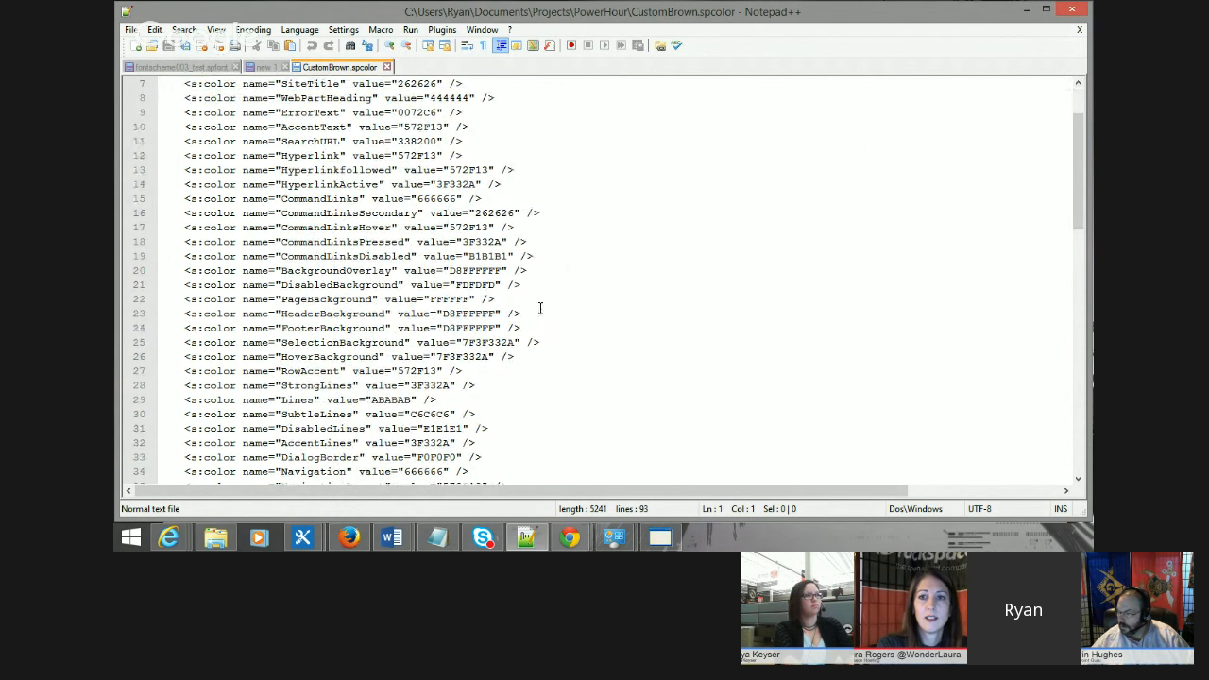
scroll(566, 323, "up", 2)
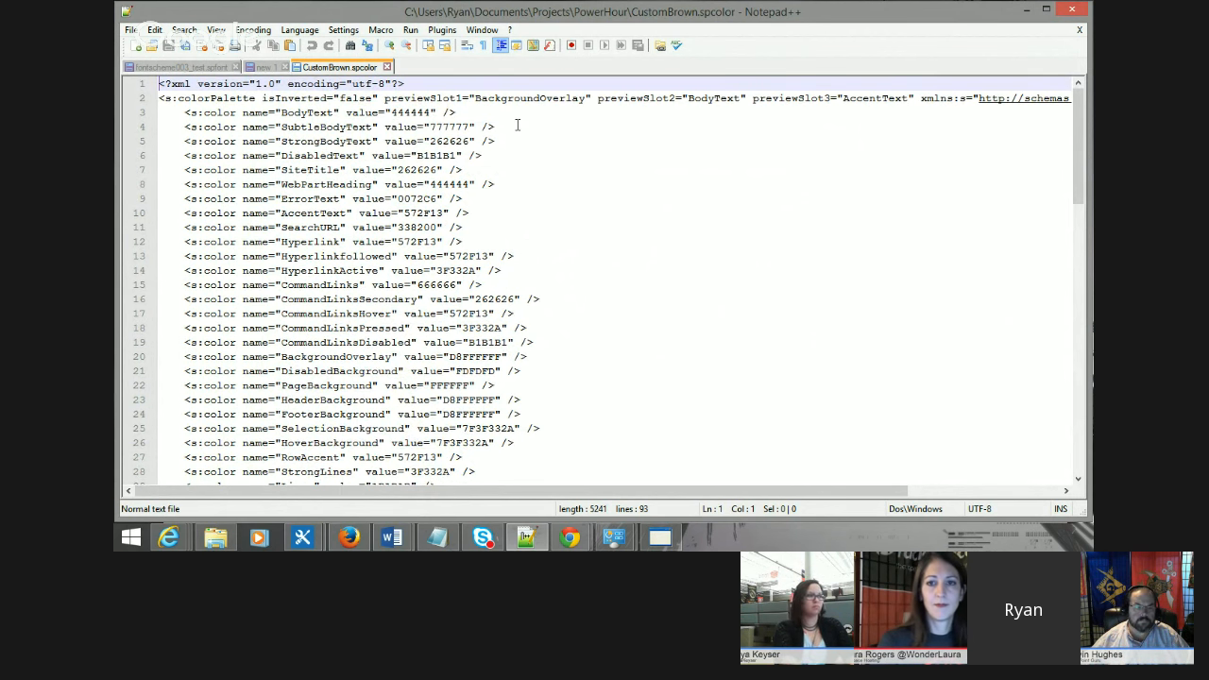
left_click(309, 112)
double_click(310, 112)
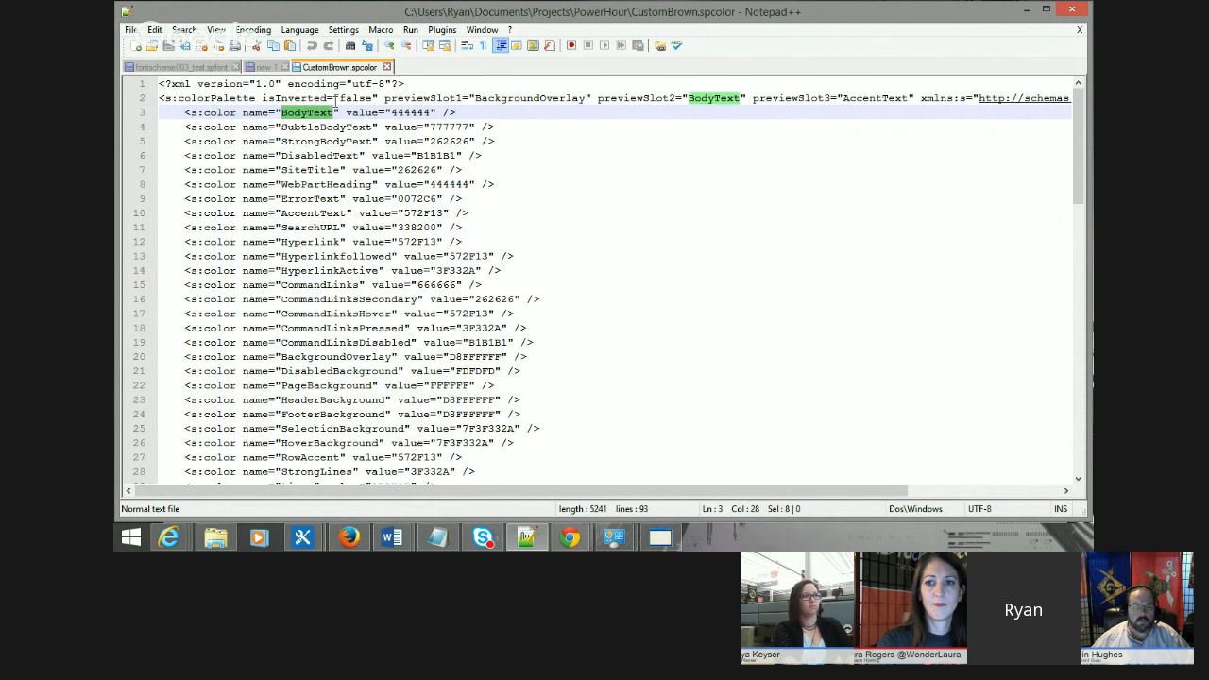
double_click(311, 126)
double_click(350, 141)
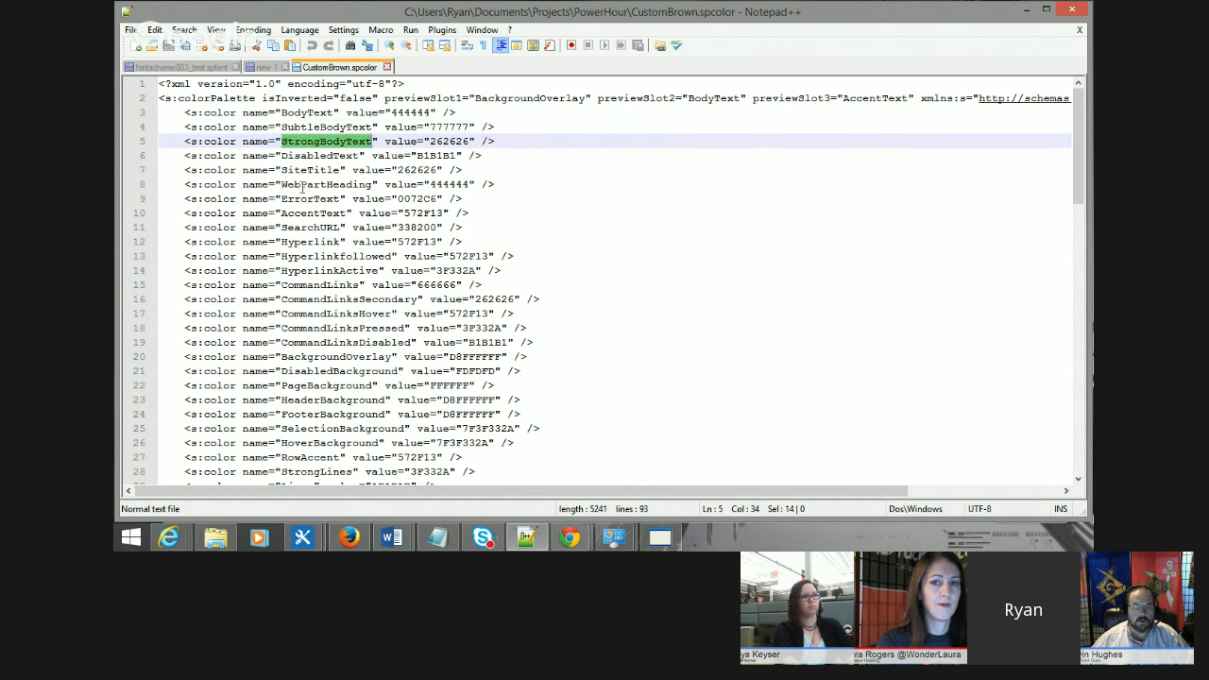
left_click(568, 145)
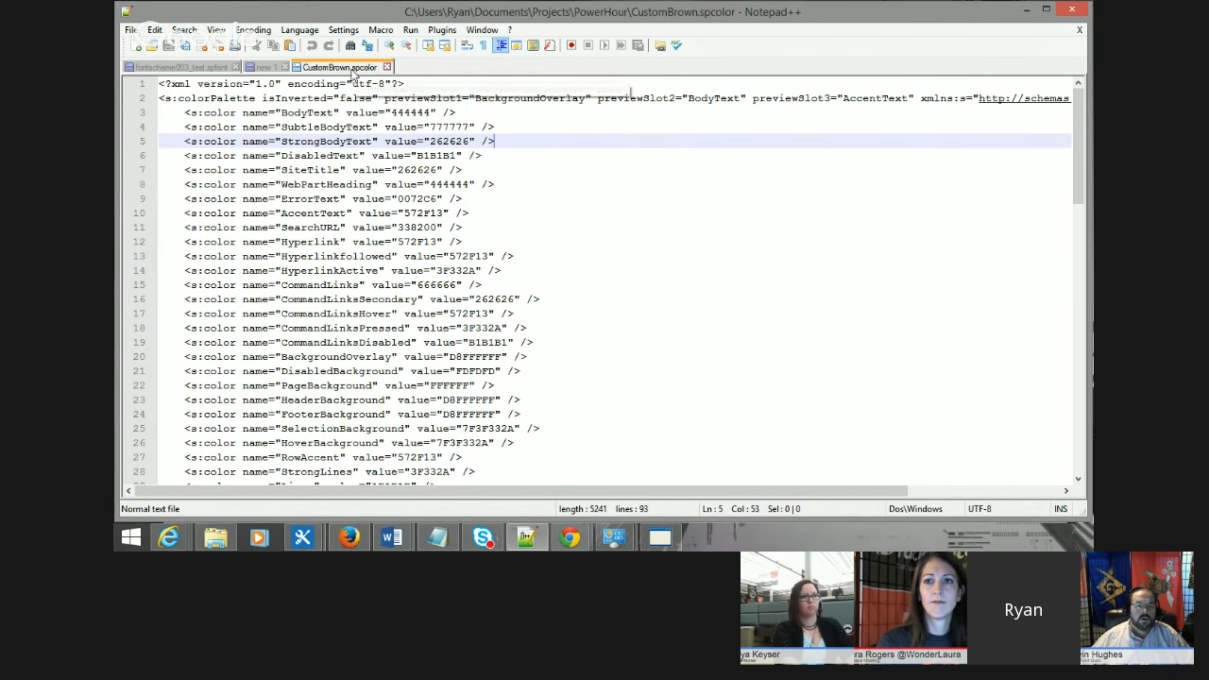
left_click(1032, 15)
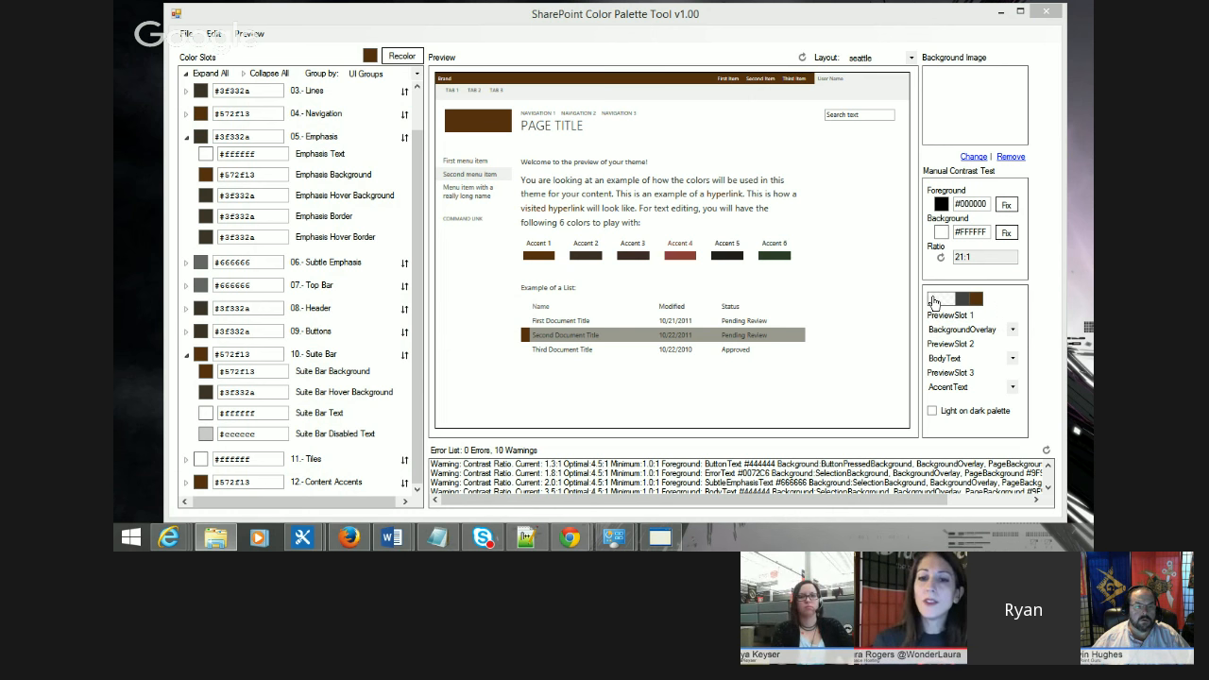
Step: Switch to the browser and open the Orange design from the SharePoint site's Change the look page
left_click(896, 25)
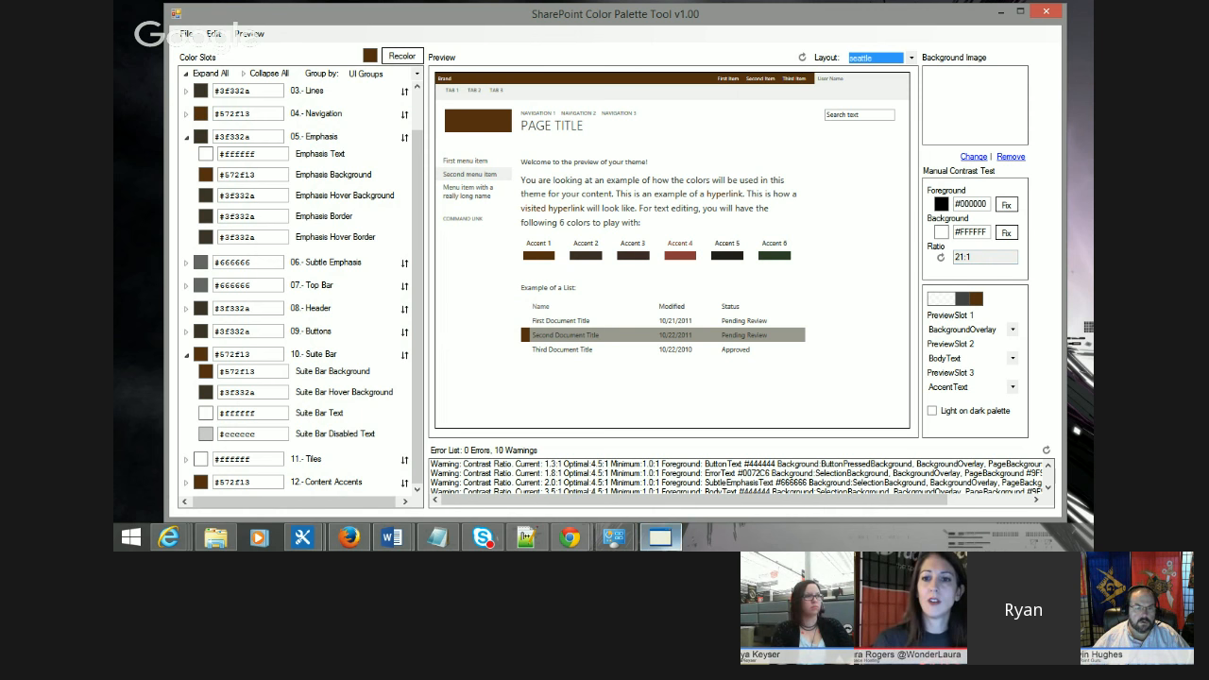
left_click(544, 494)
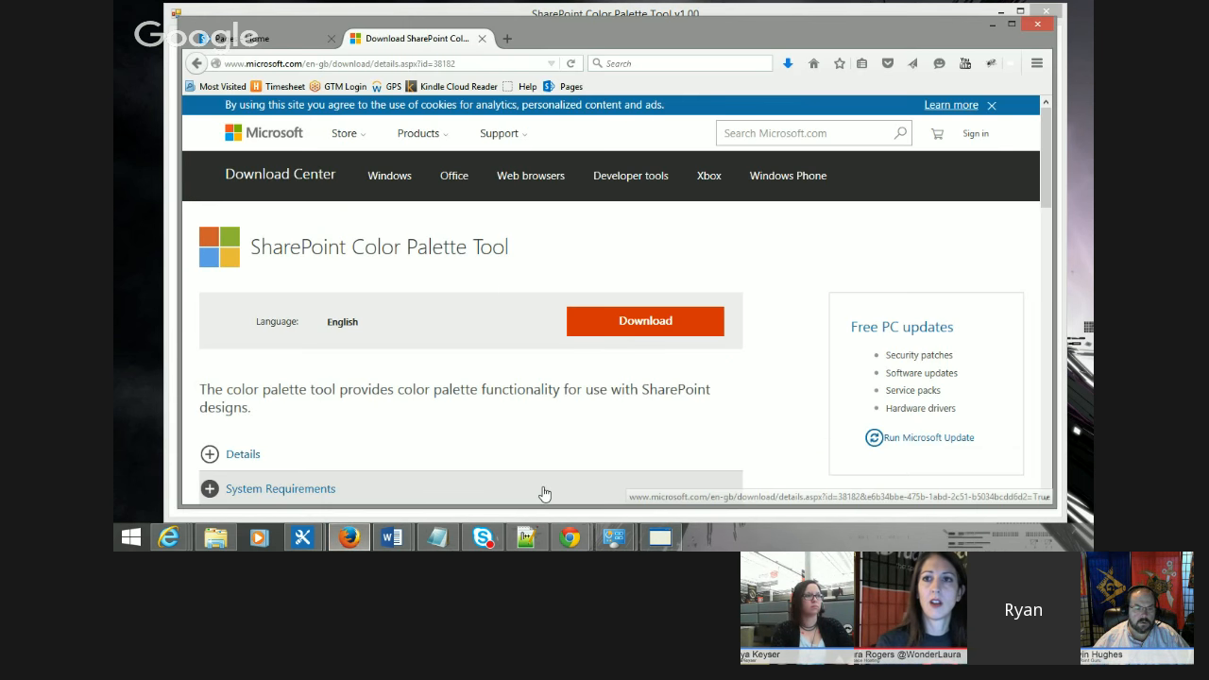
left_click(241, 38)
left_click(973, 108)
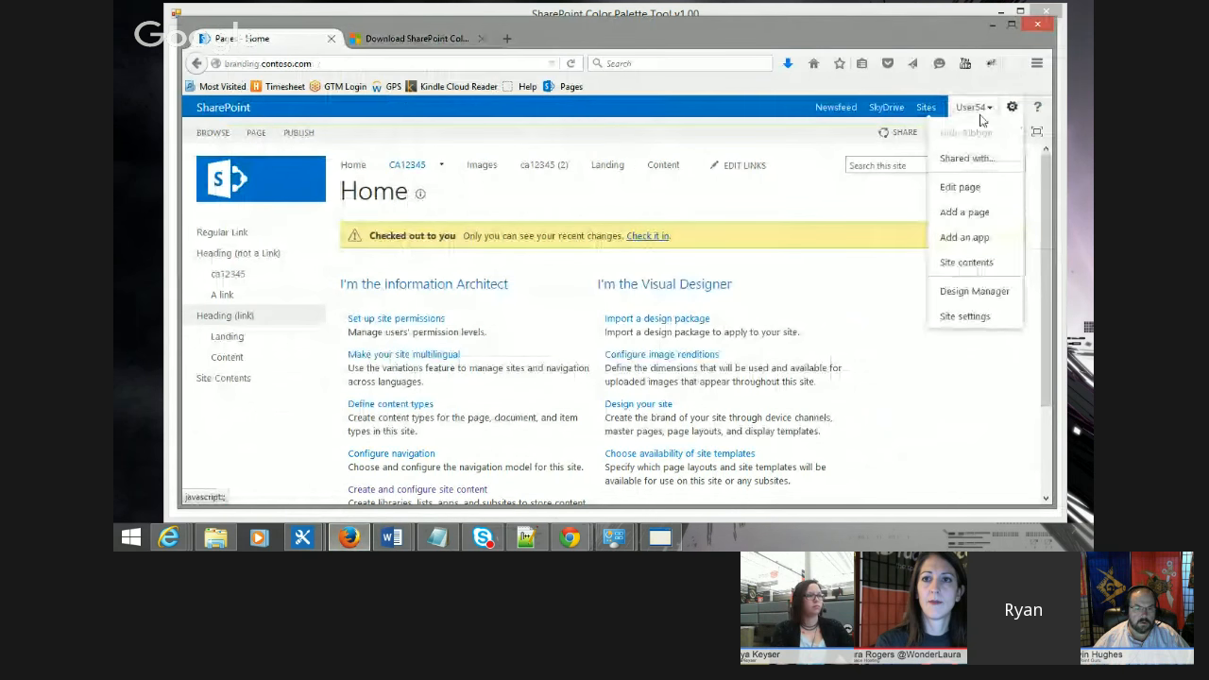
left_click(978, 316)
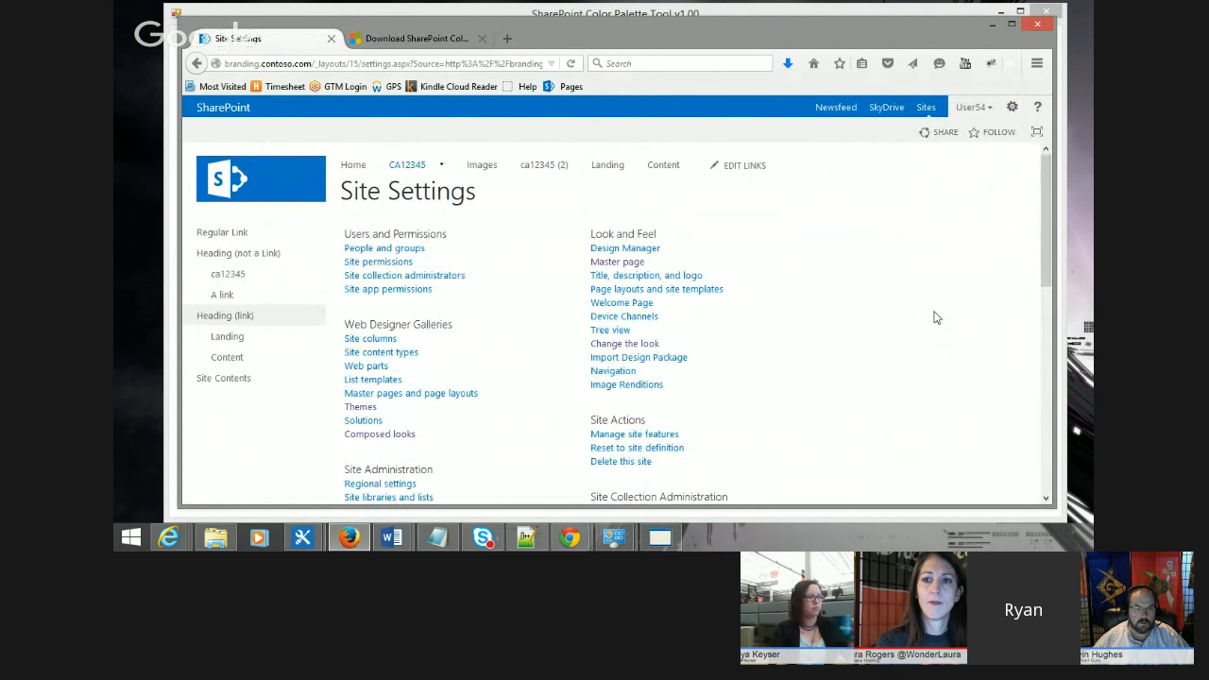
left_click(609, 346)
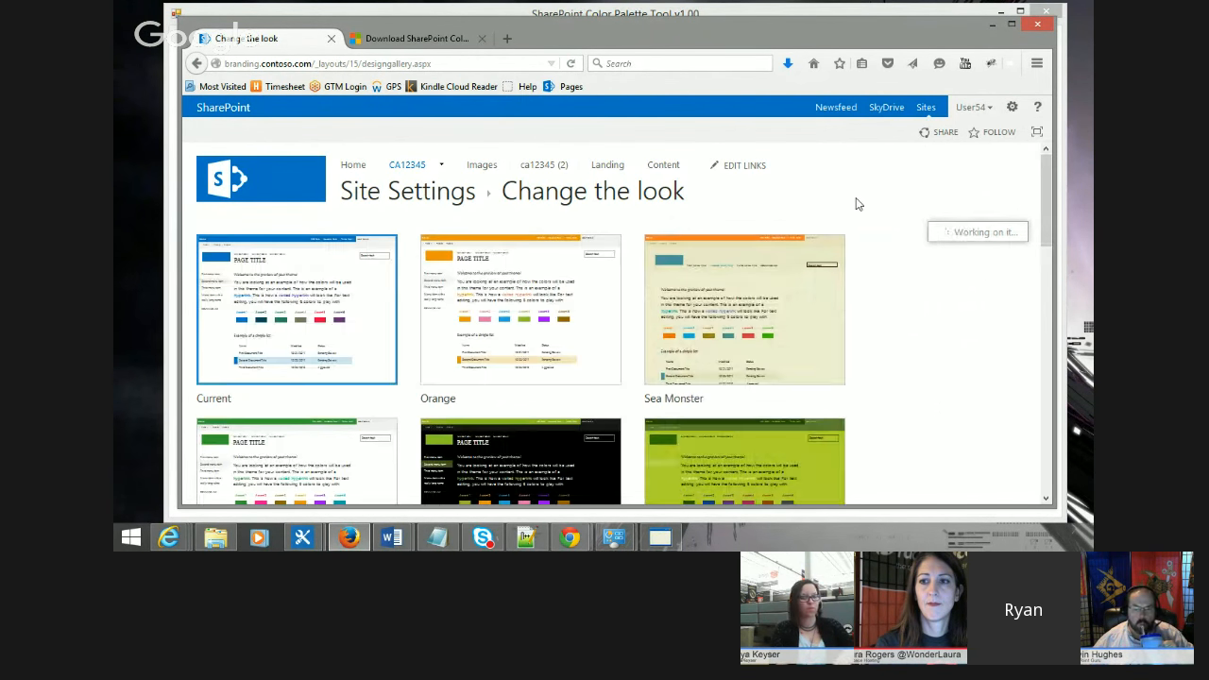
scroll(957, 238, "down", 1)
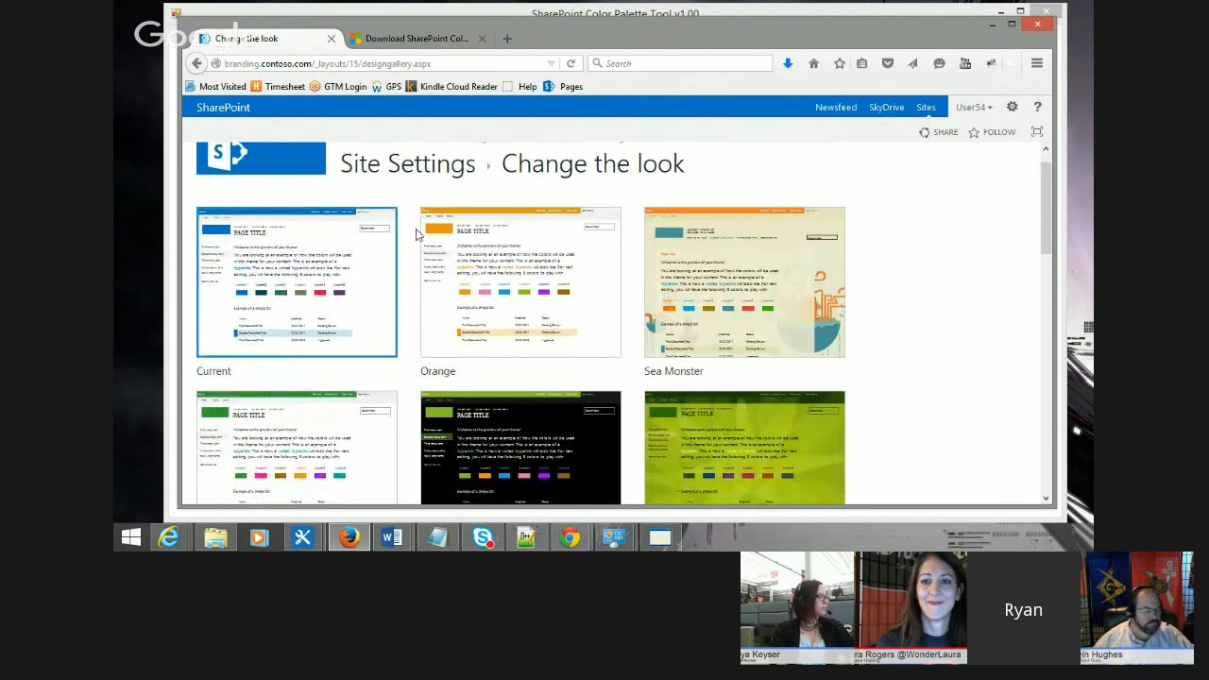
left_click(489, 286)
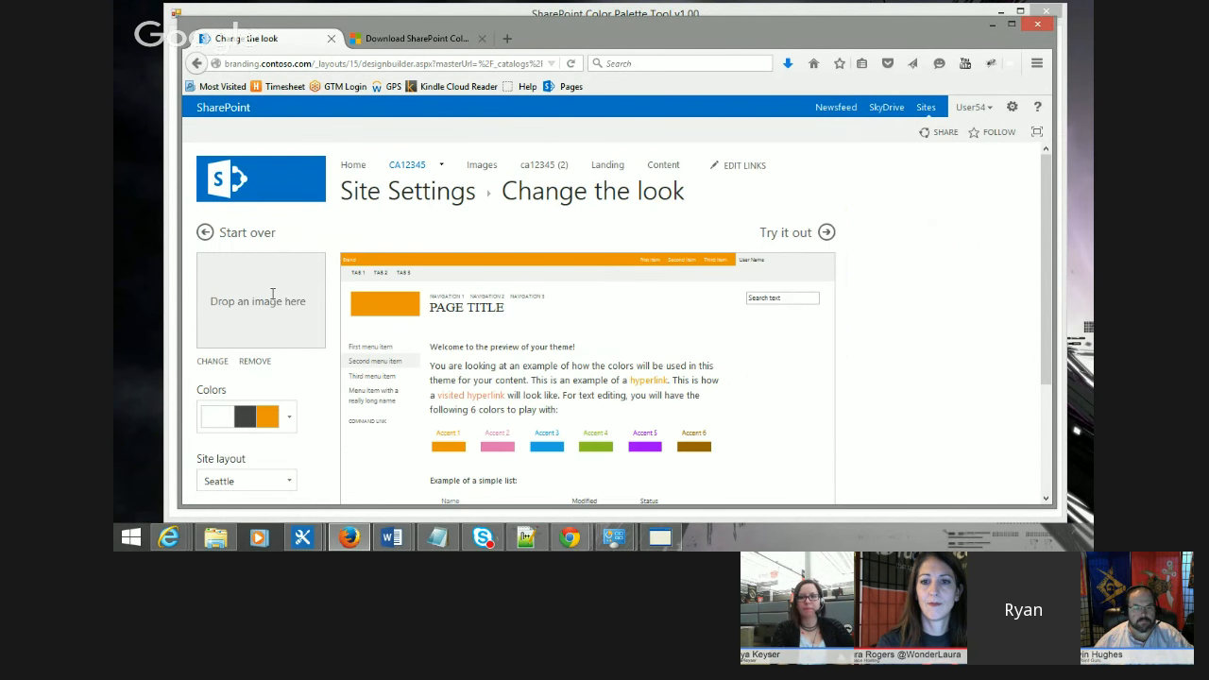
Step: Browse the color scheme options in the Orange design's Colors picker
scroll(337, 281, "down", 3)
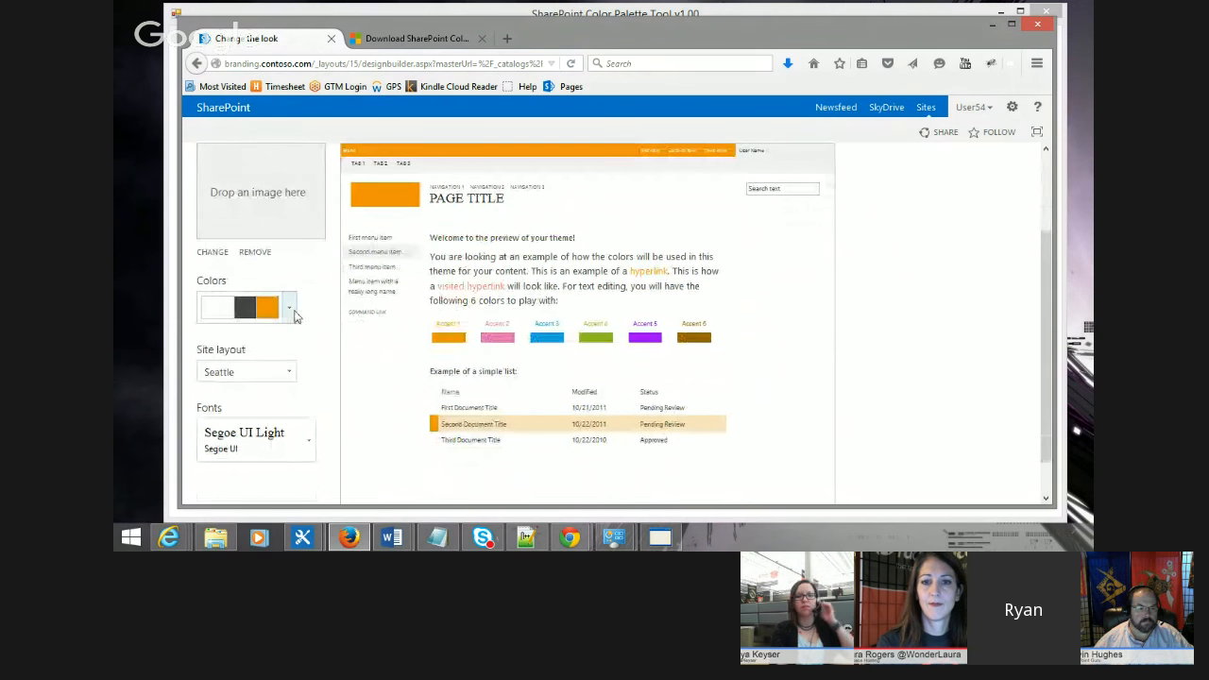
left_click(291, 311)
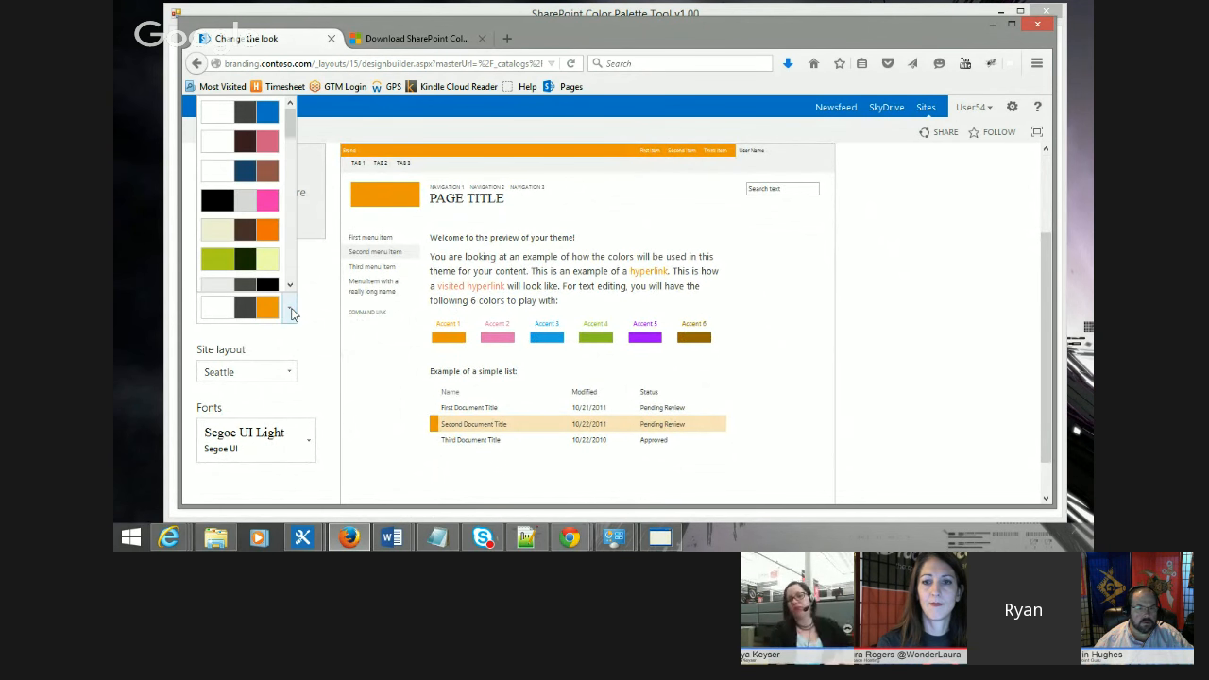
left_click(313, 313)
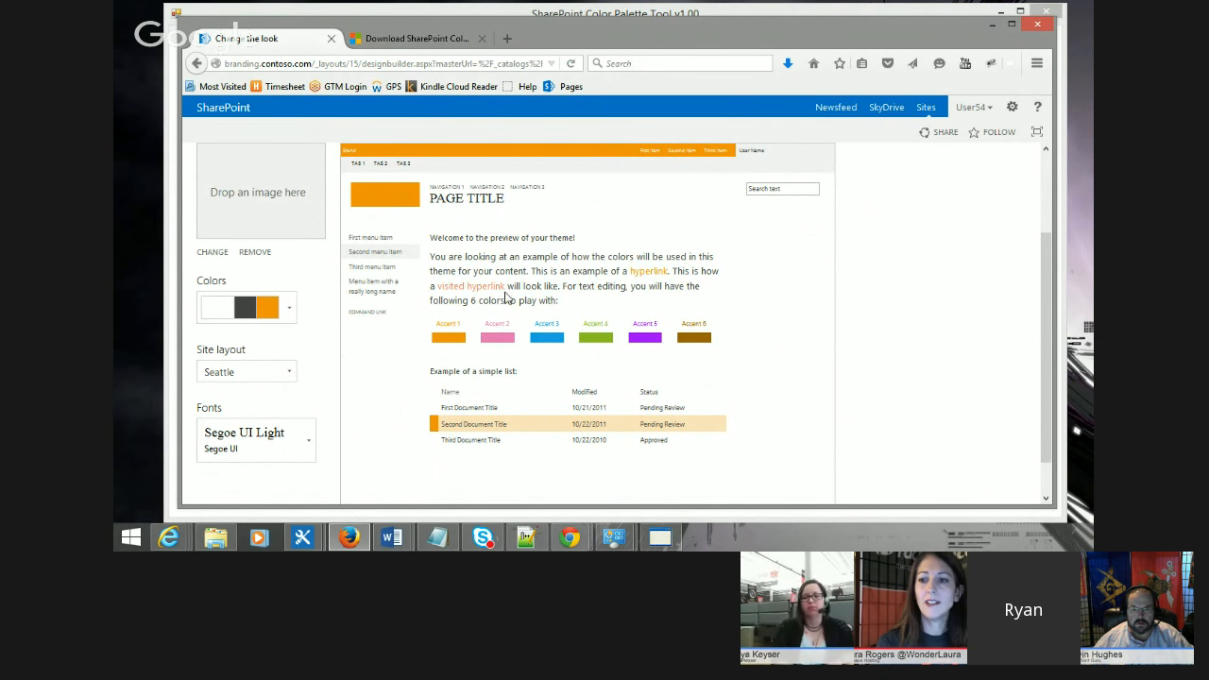
scroll(325, 297, "up", 1)
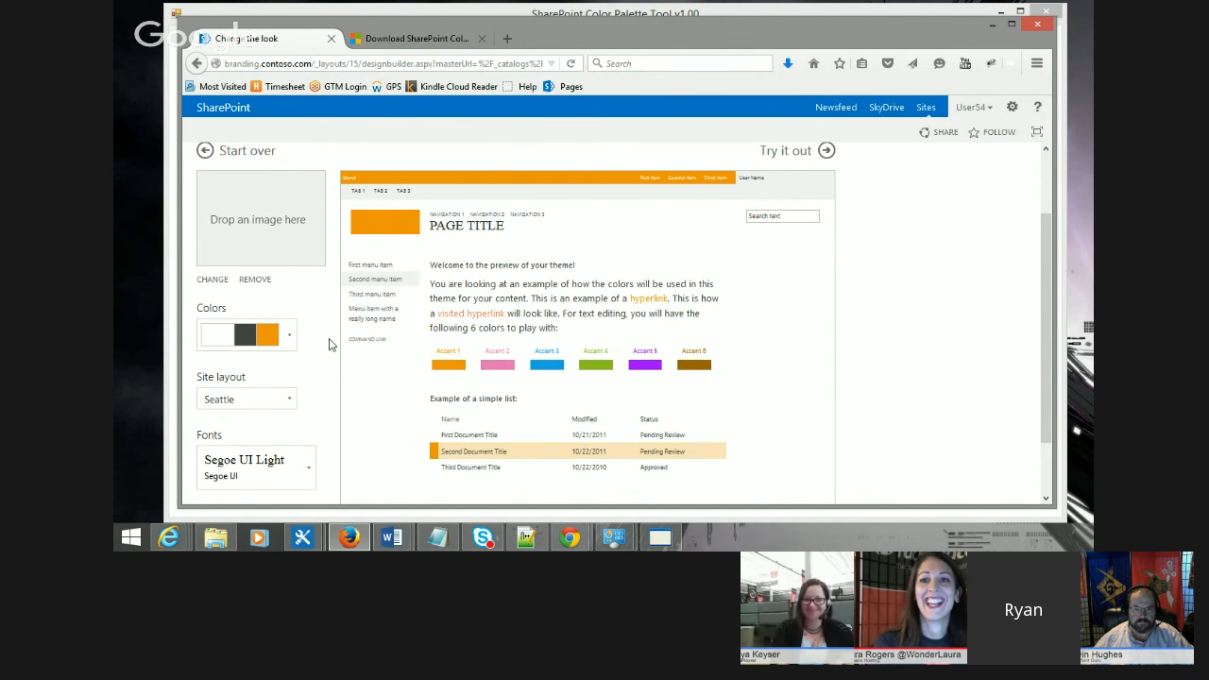
left_click(653, 536)
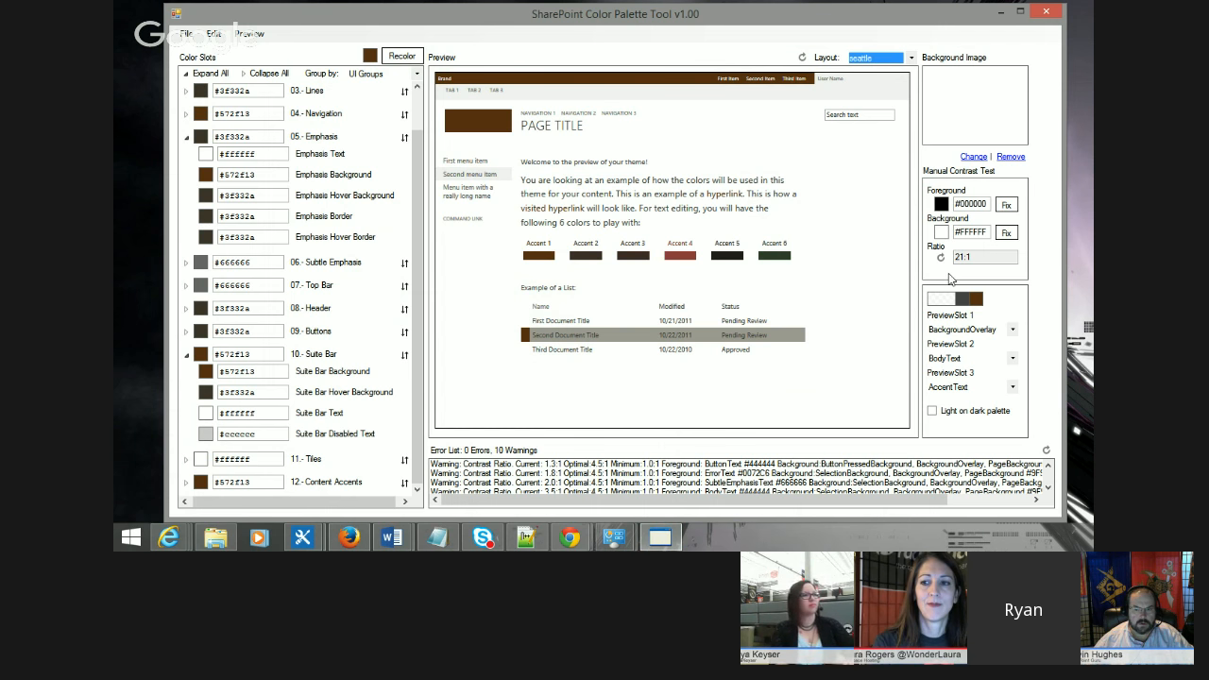
left_click(1001, 12)
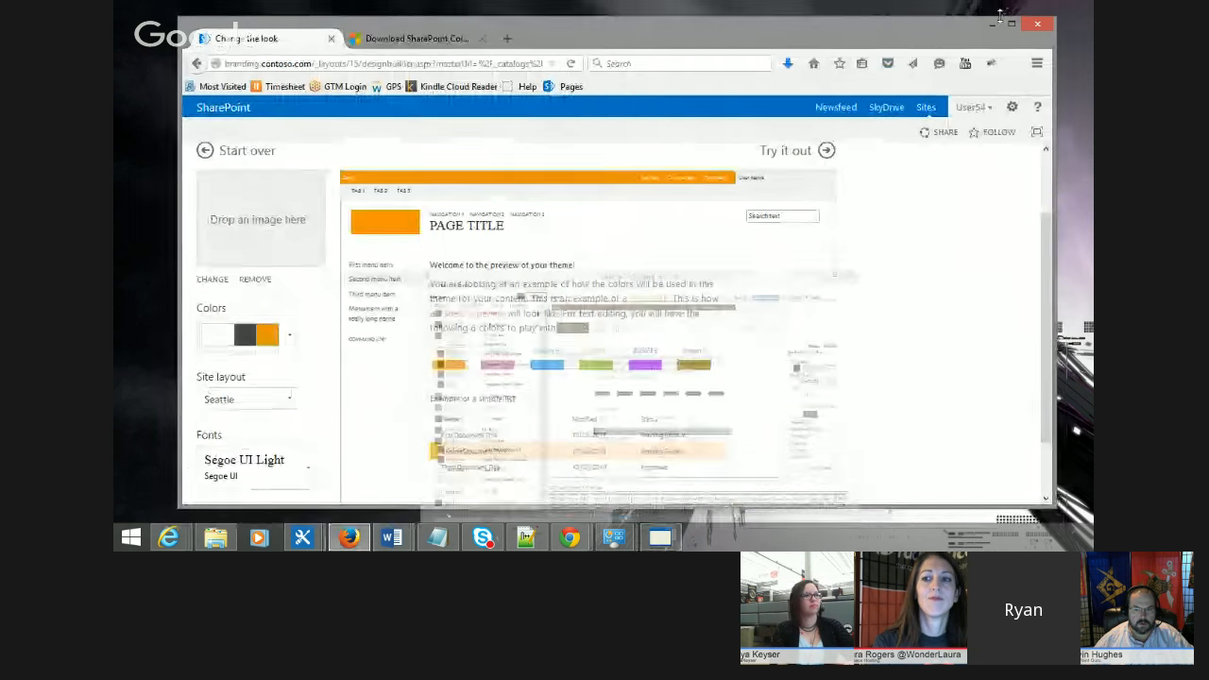
left_click(290, 336)
scroll(246, 236, "down", 1)
left_click(257, 225)
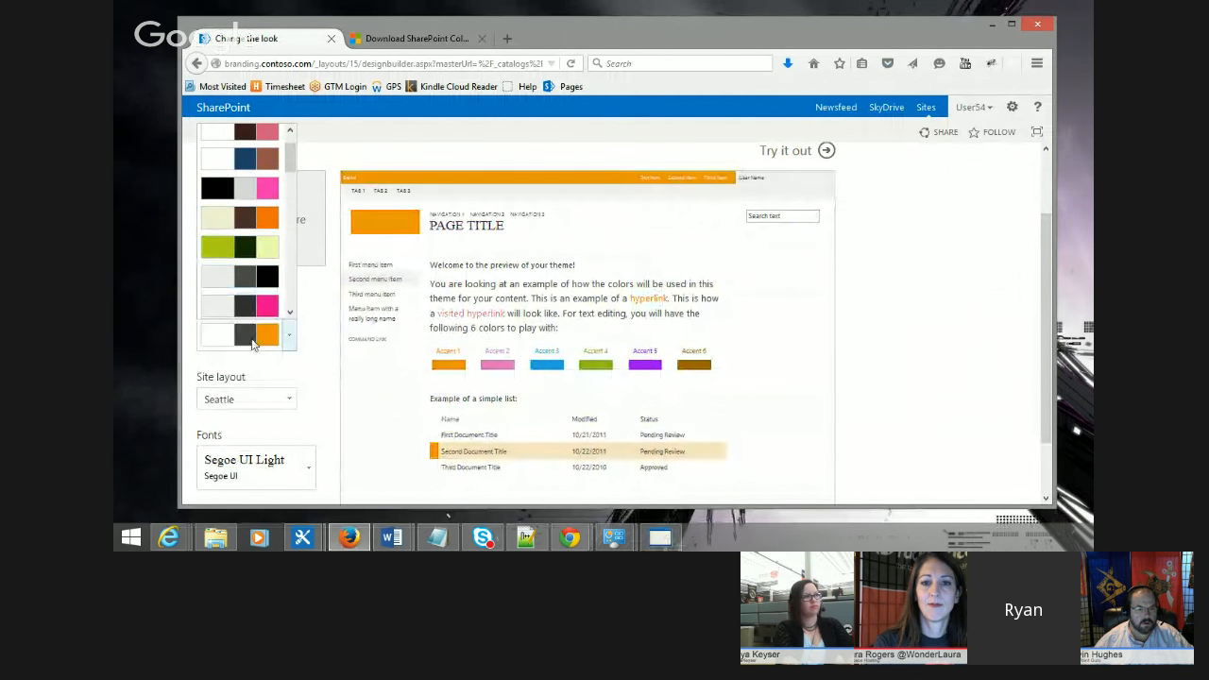
left_click(320, 392)
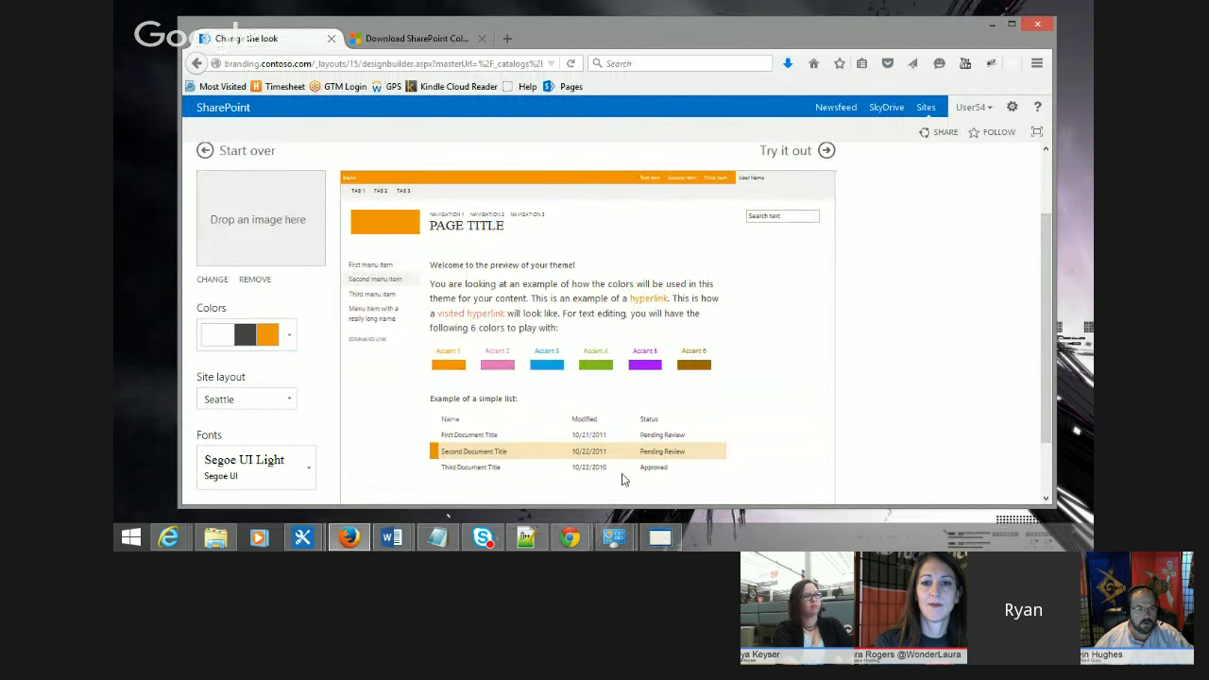
Step: Switch to the Color Palette Tool and set Preview Slot 1 to ButtonBackground
left_click(660, 540)
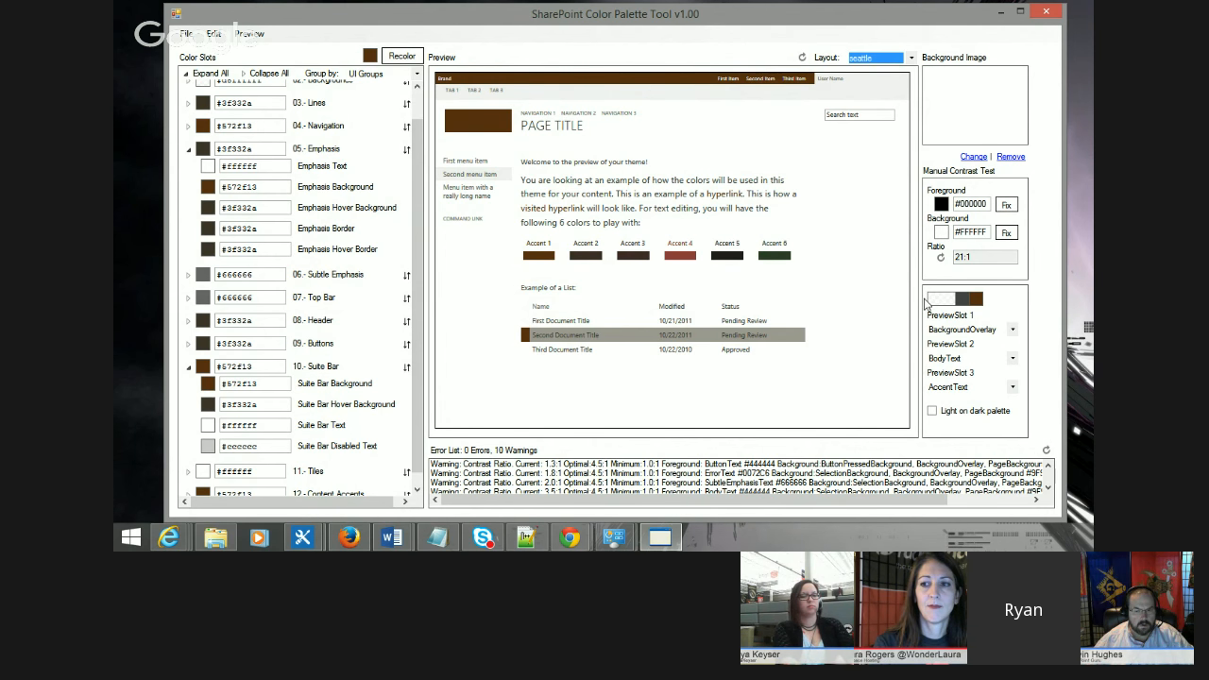
scroll(350, 104, "up", 2)
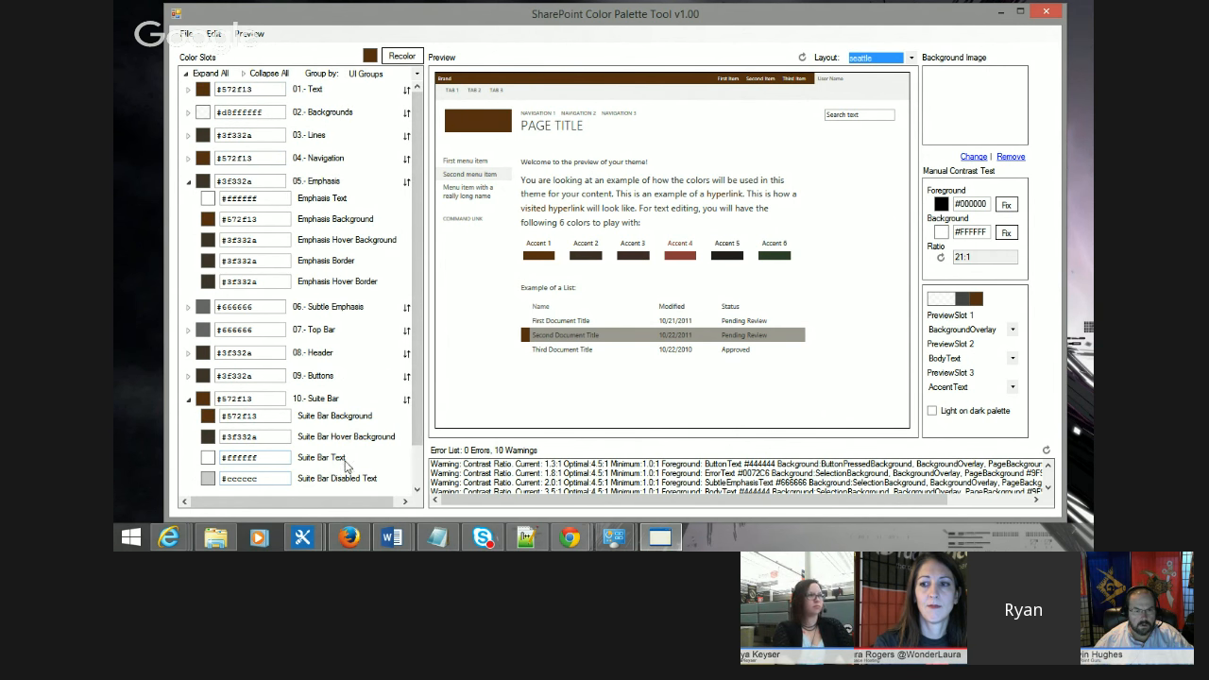
left_click(1012, 329)
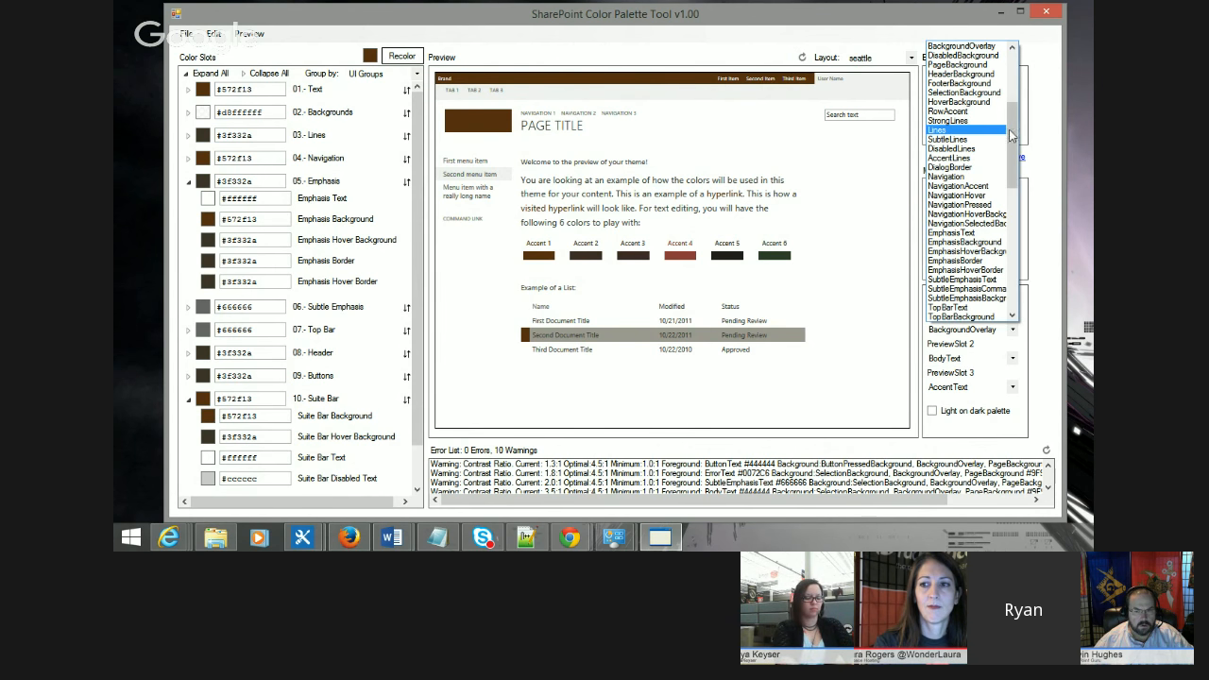
key("t")
scroll(1002, 187, "down", 4)
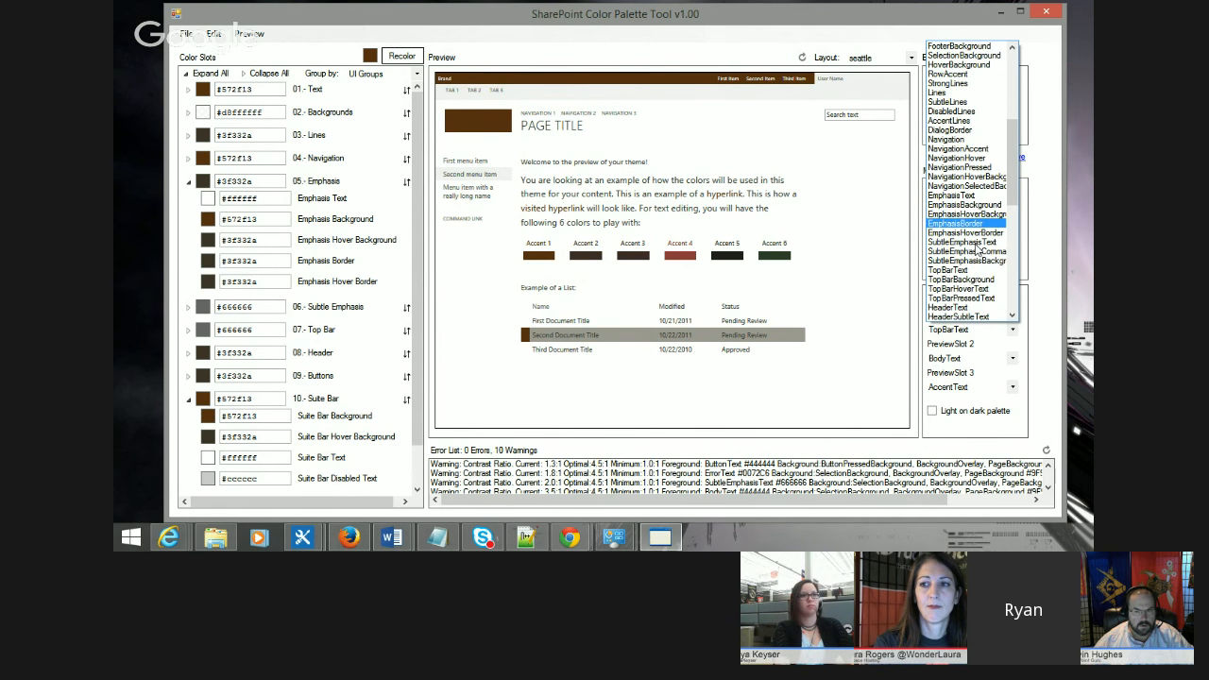
scroll(977, 278, "down", 6)
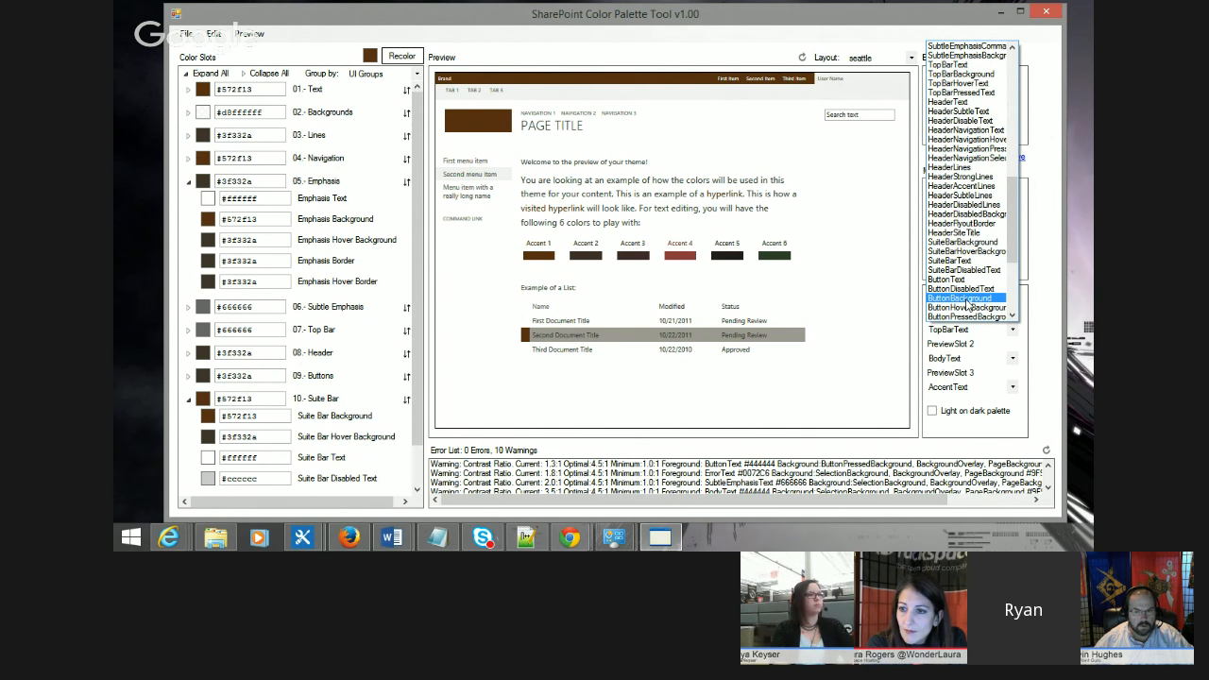
scroll(968, 304, "down", 1)
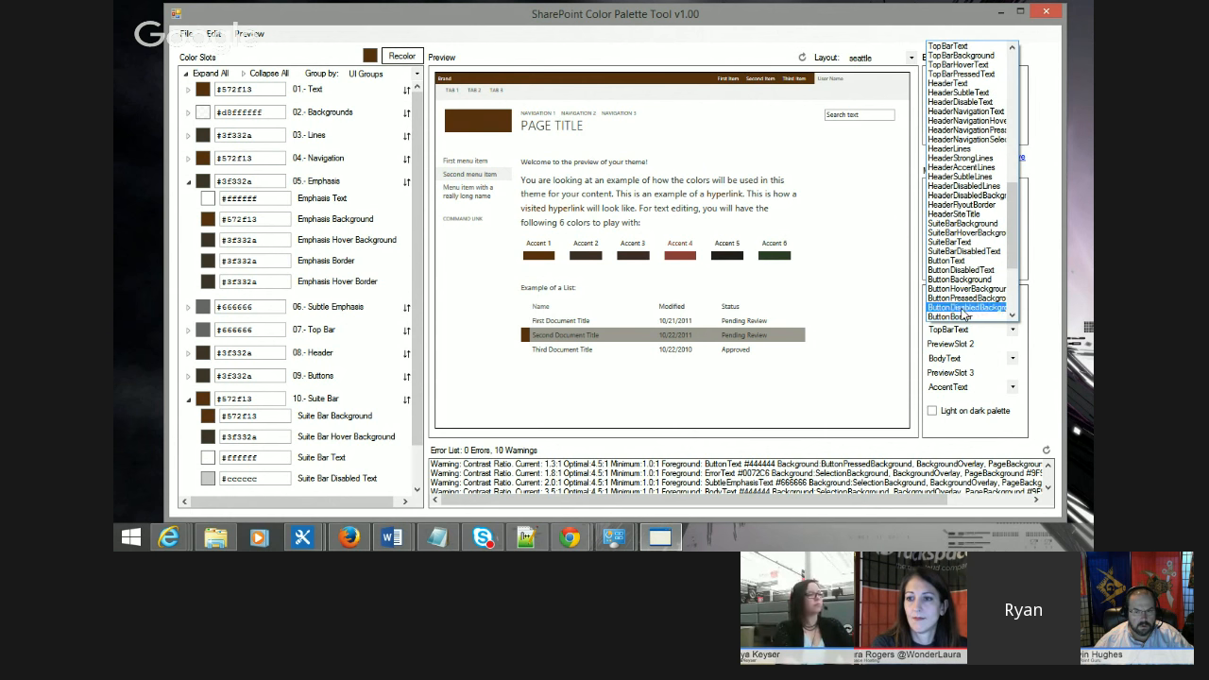
left_click(962, 281)
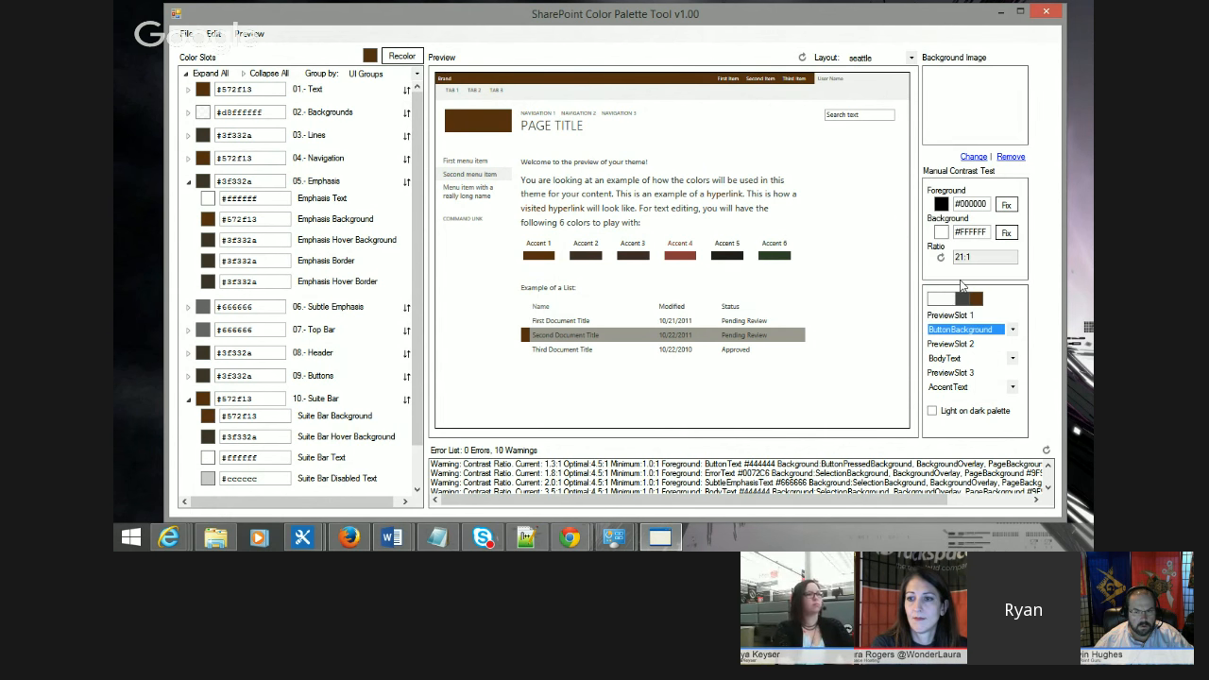
Step: Set Preview Slot 1 to SuiteBarBackground instead
left_click(1009, 331)
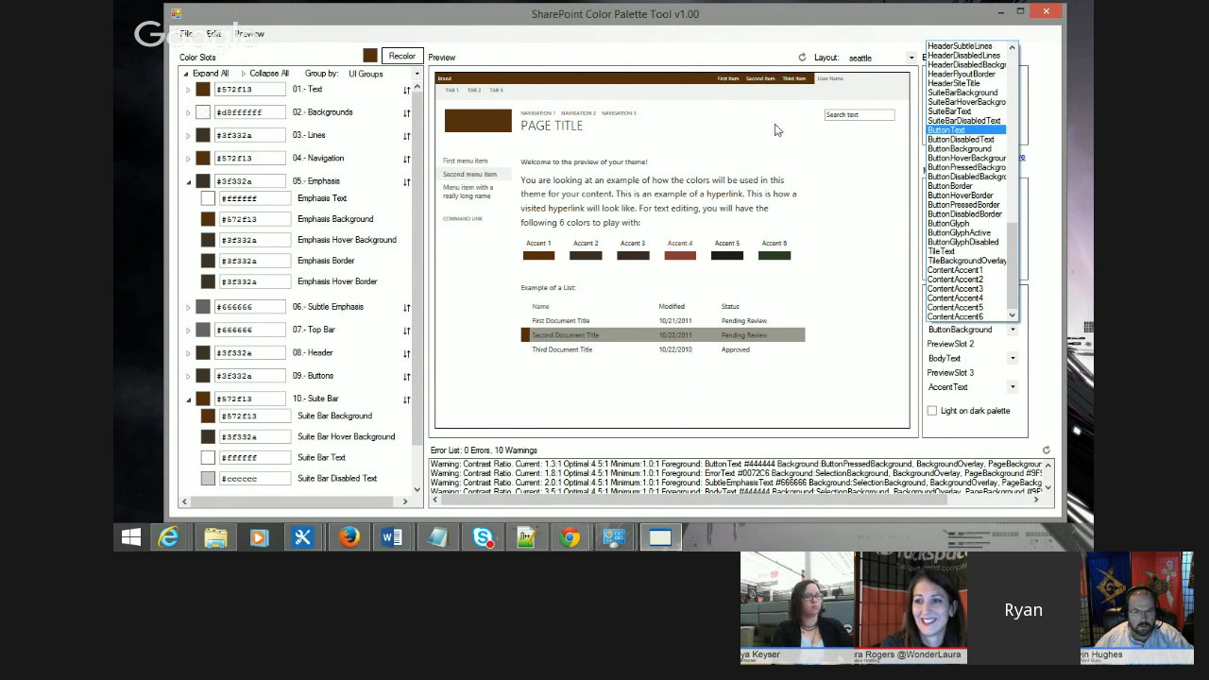
left_click(417, 156)
left_click_drag(417, 195, 419, 283)
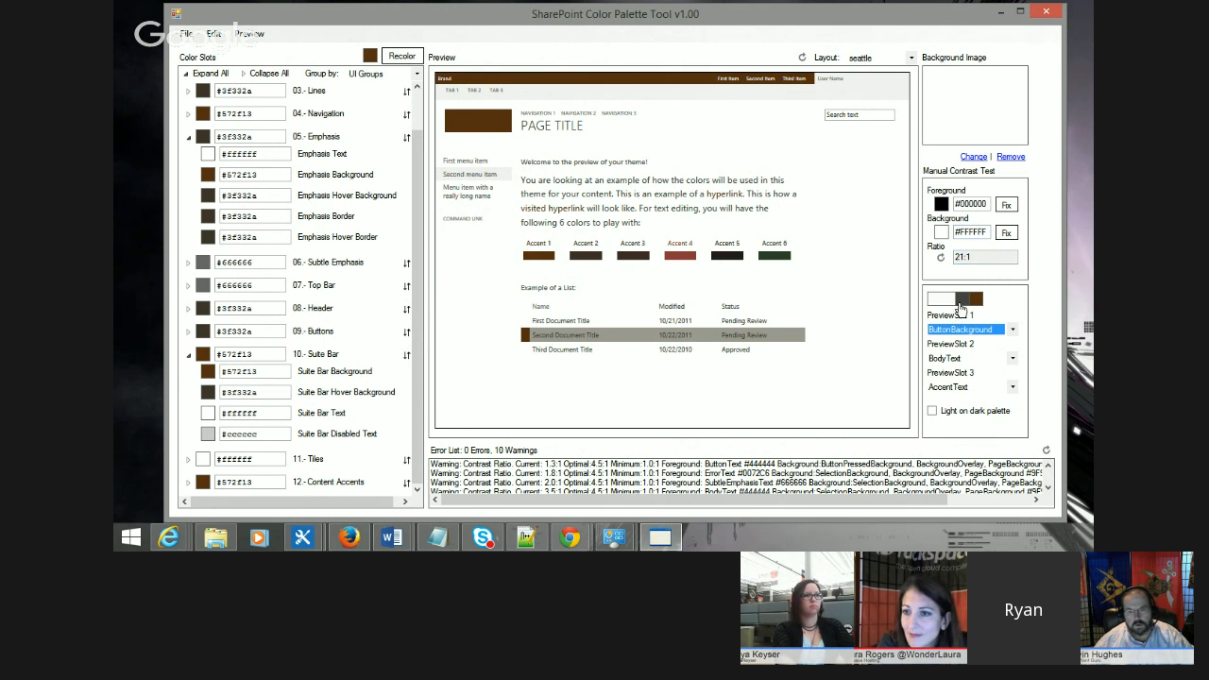
left_click(1011, 329)
scroll(980, 238, "up", 5)
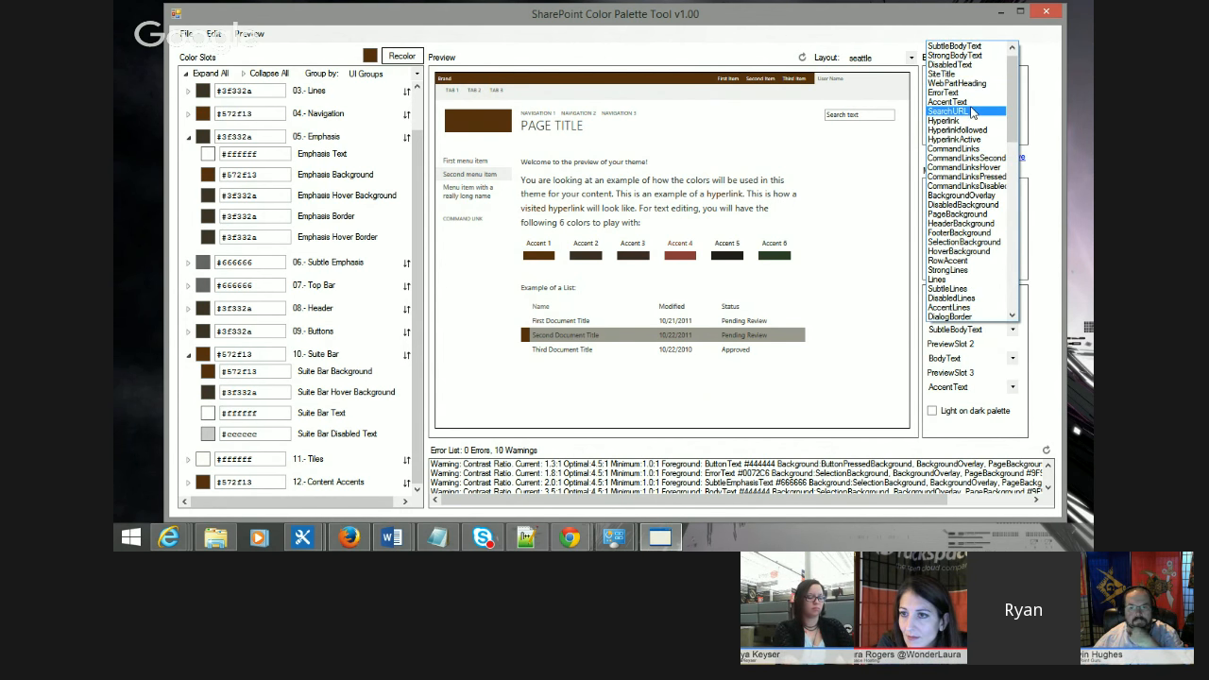
scroll(972, 102, "down", 2)
scroll(967, 283, "down", 4)
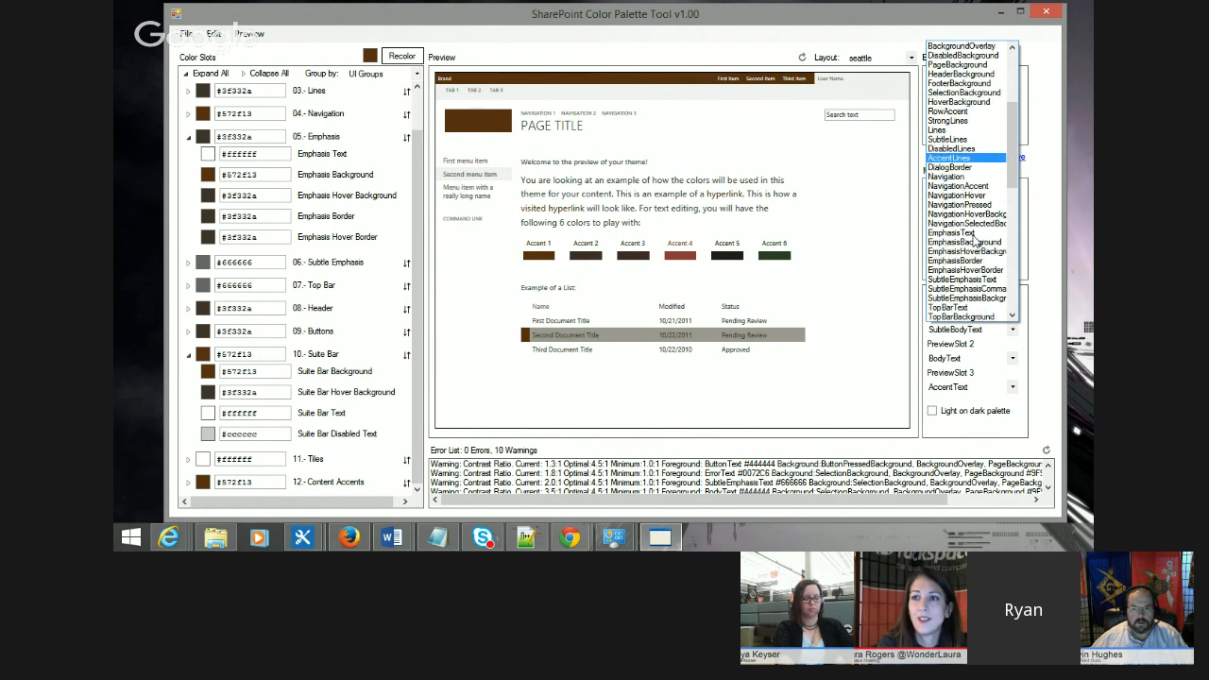
scroll(975, 242, "down", 10)
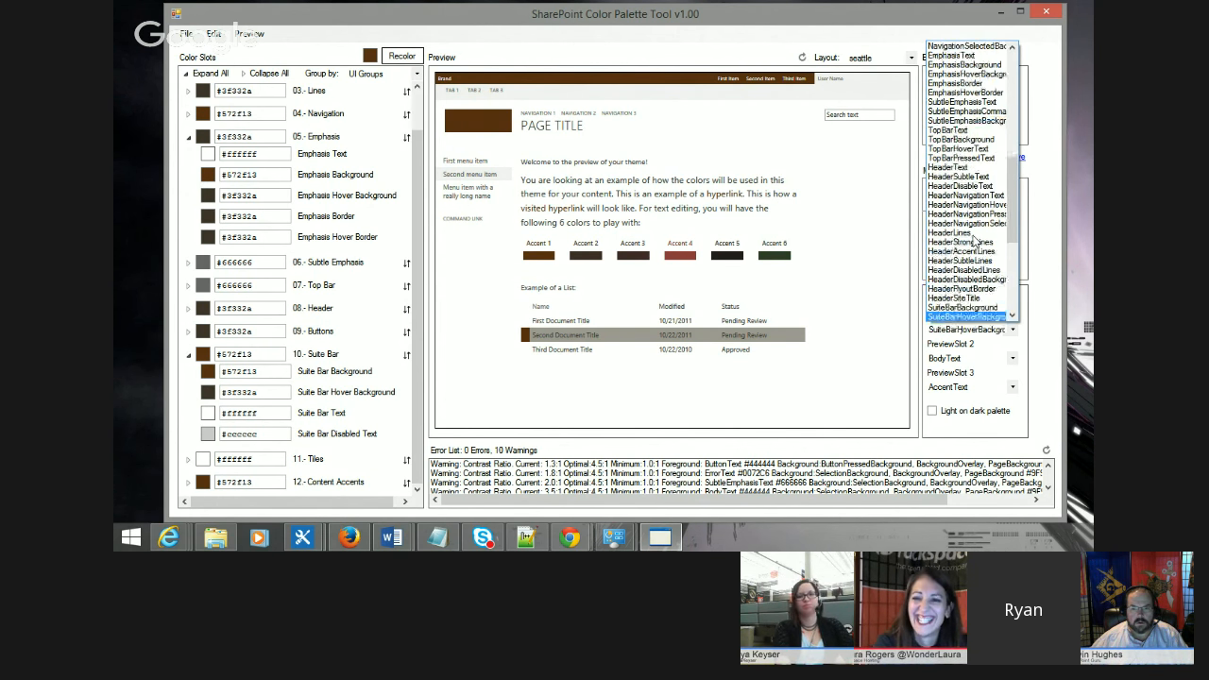
left_click(973, 307)
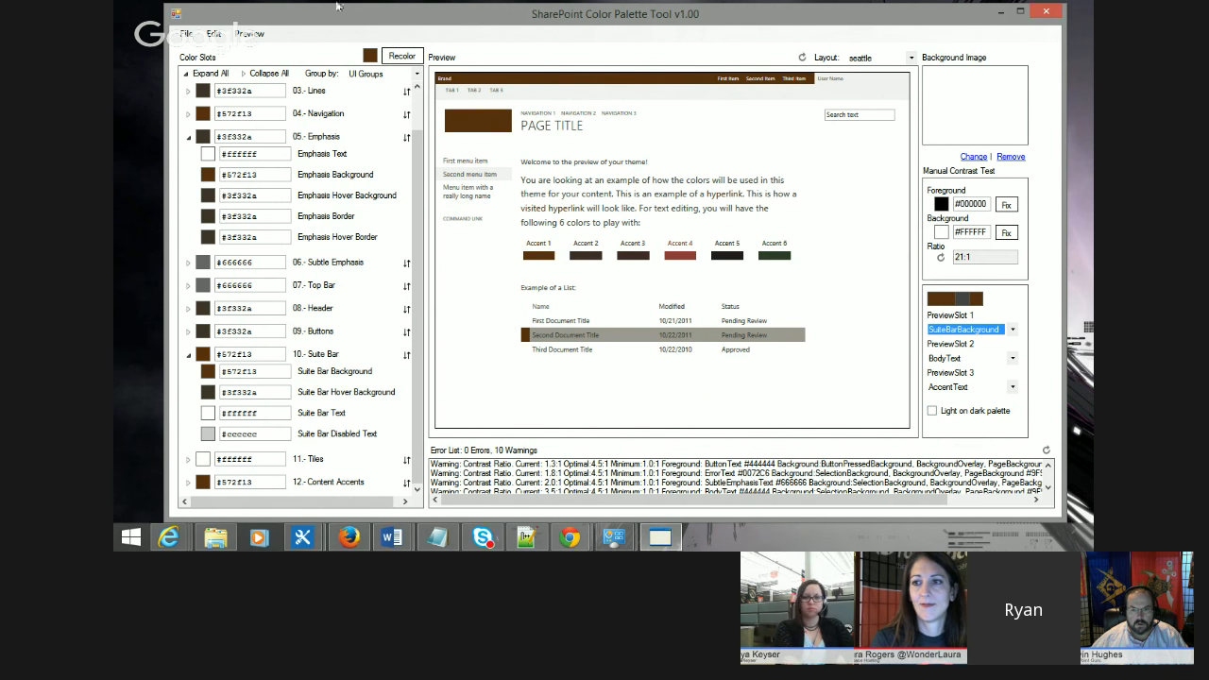
Step: Save the palette again over CustomBrown.spcolor in the PowerHour folder
left_click(186, 33)
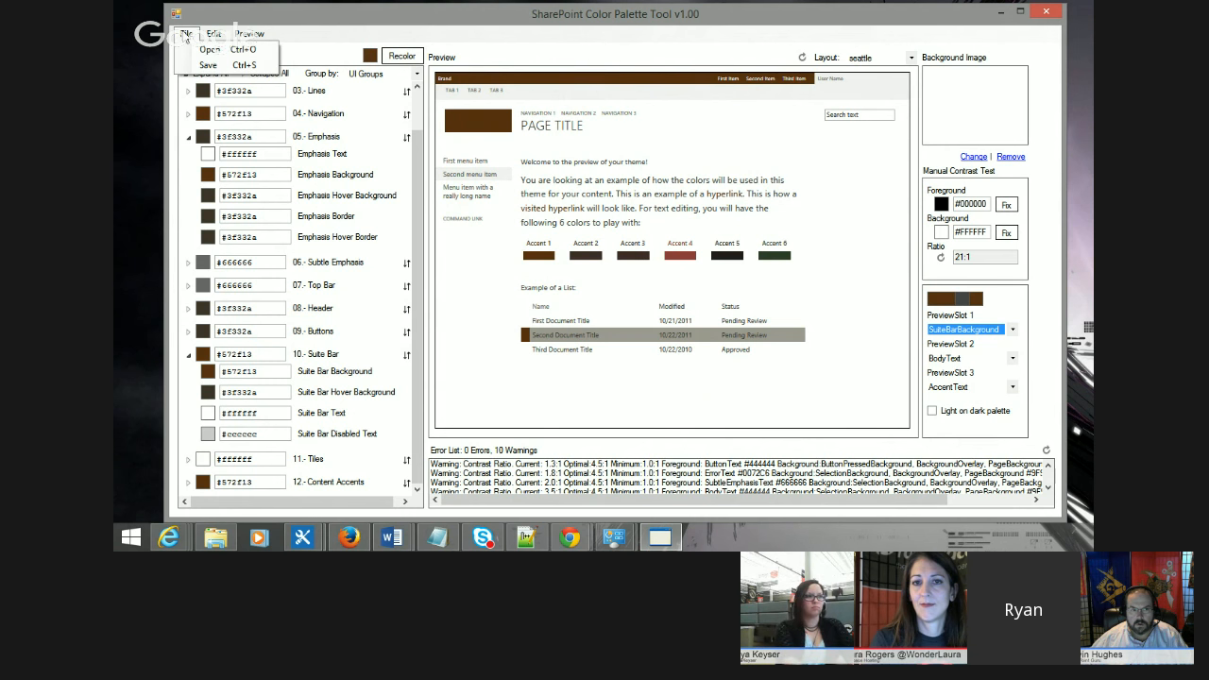
left_click(221, 62)
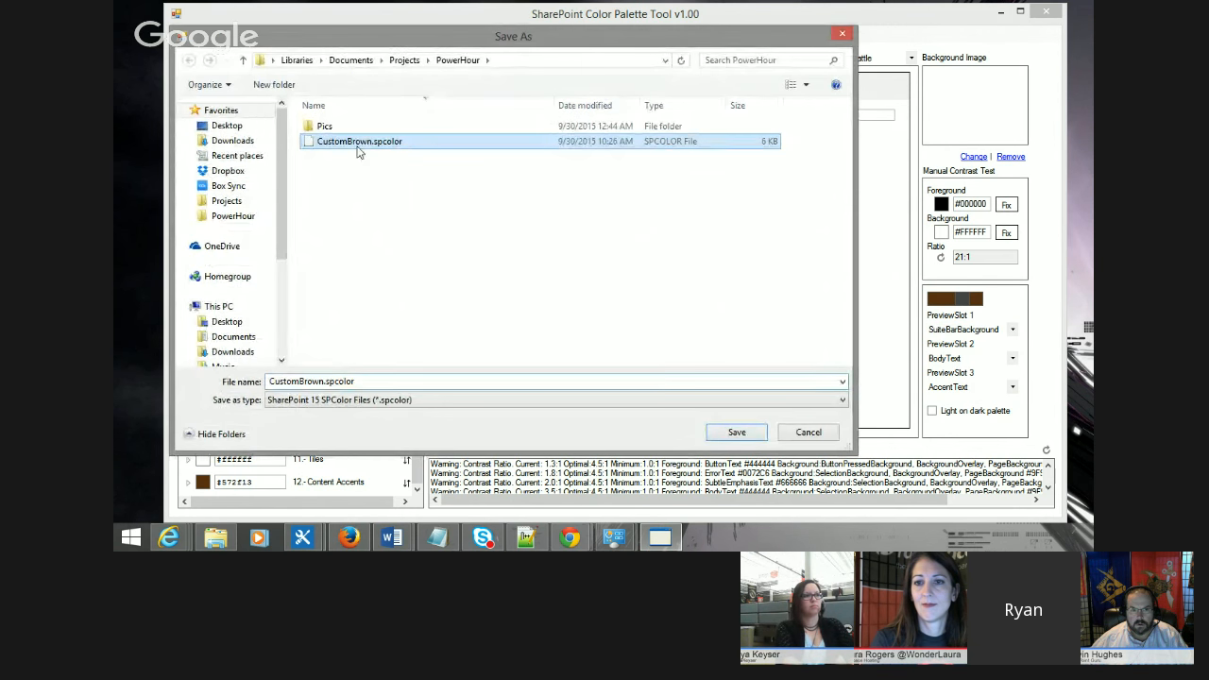
left_click(741, 432)
left_click(648, 270)
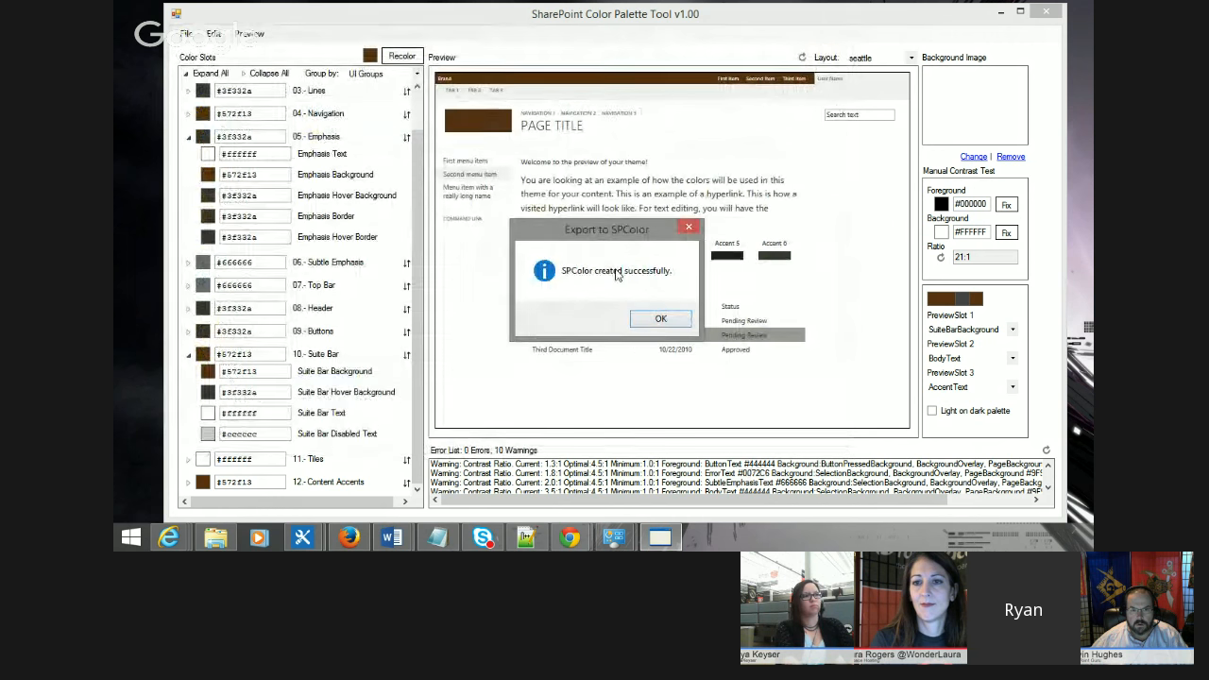
left_click(660, 319)
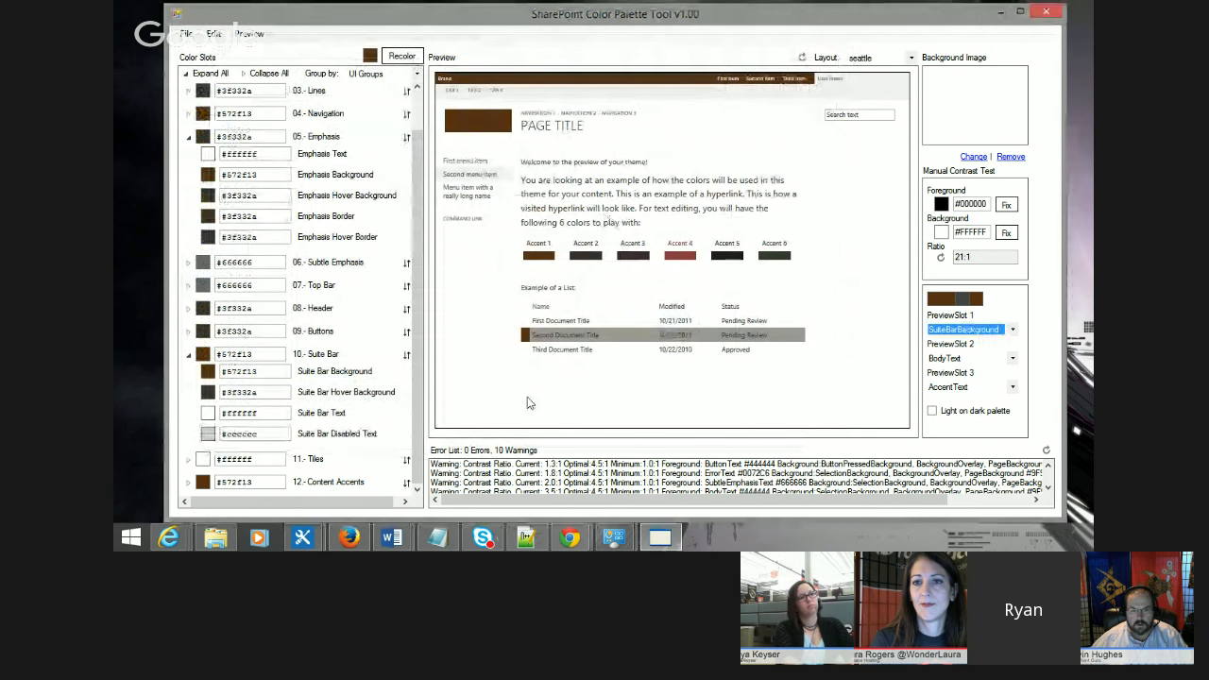
Step: Switch to the browser and open the Themes gallery from the site's Site Settings page
left_click(346, 536)
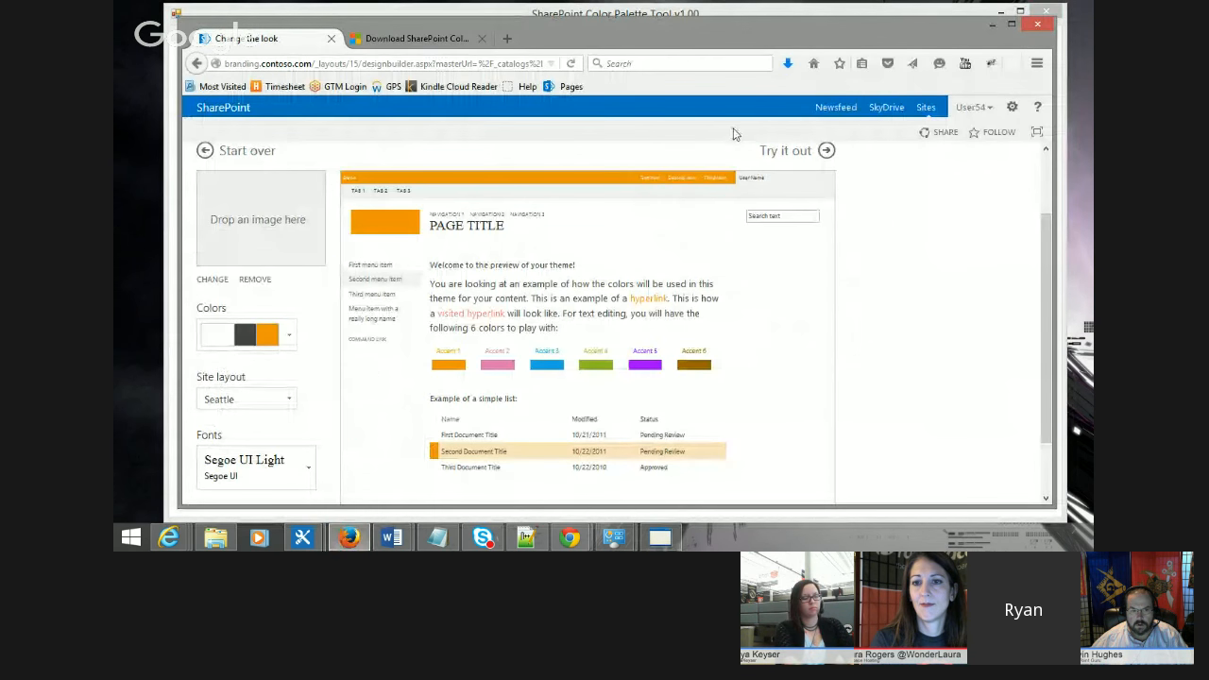
left_click(1012, 107)
left_click(950, 266)
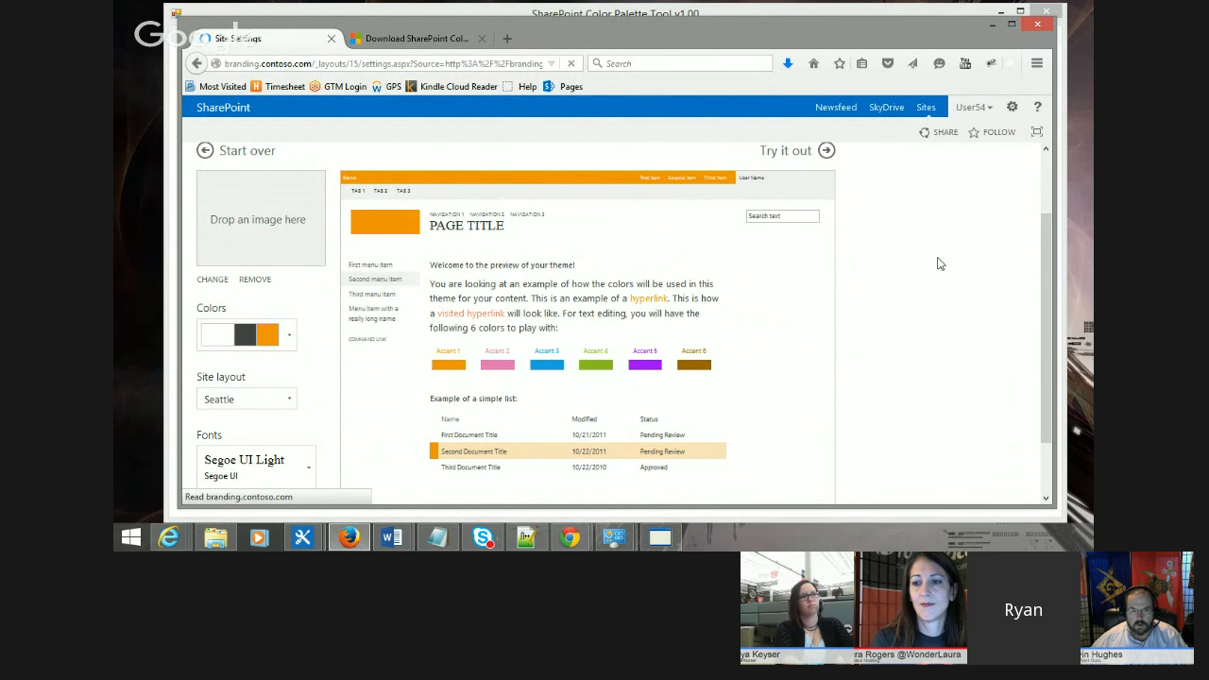
scroll(501, 392, "down", 2)
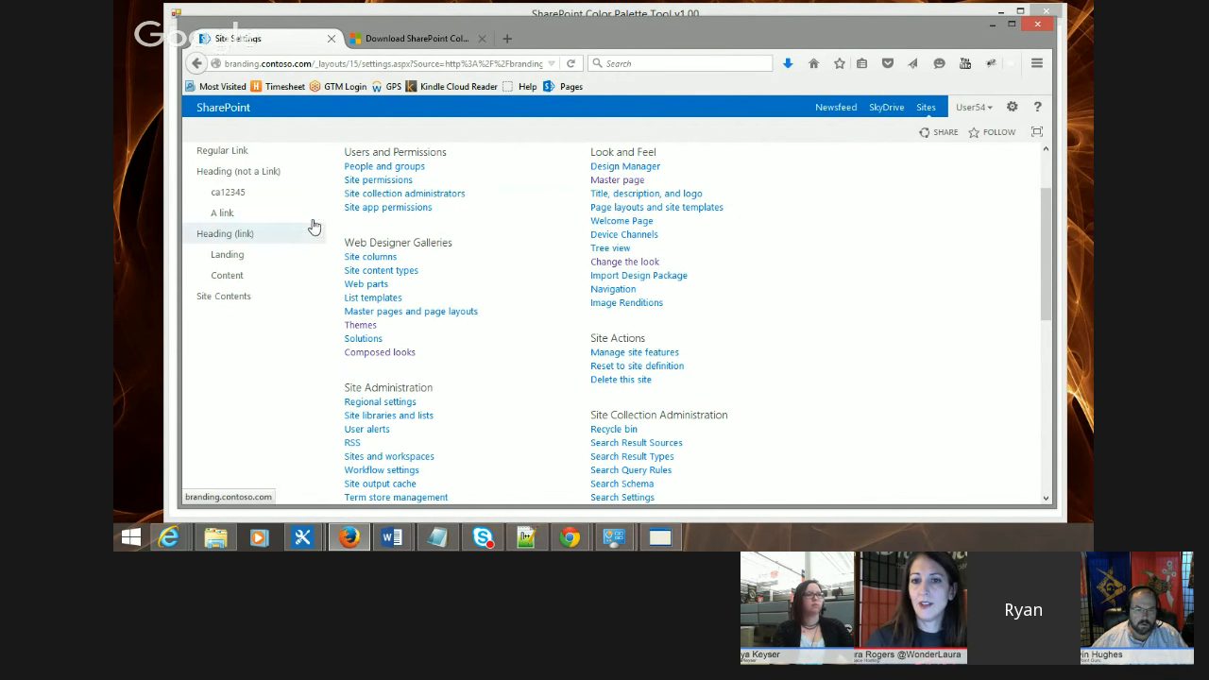
scroll(311, 226, "up", 2)
scroll(330, 201, "down", 2)
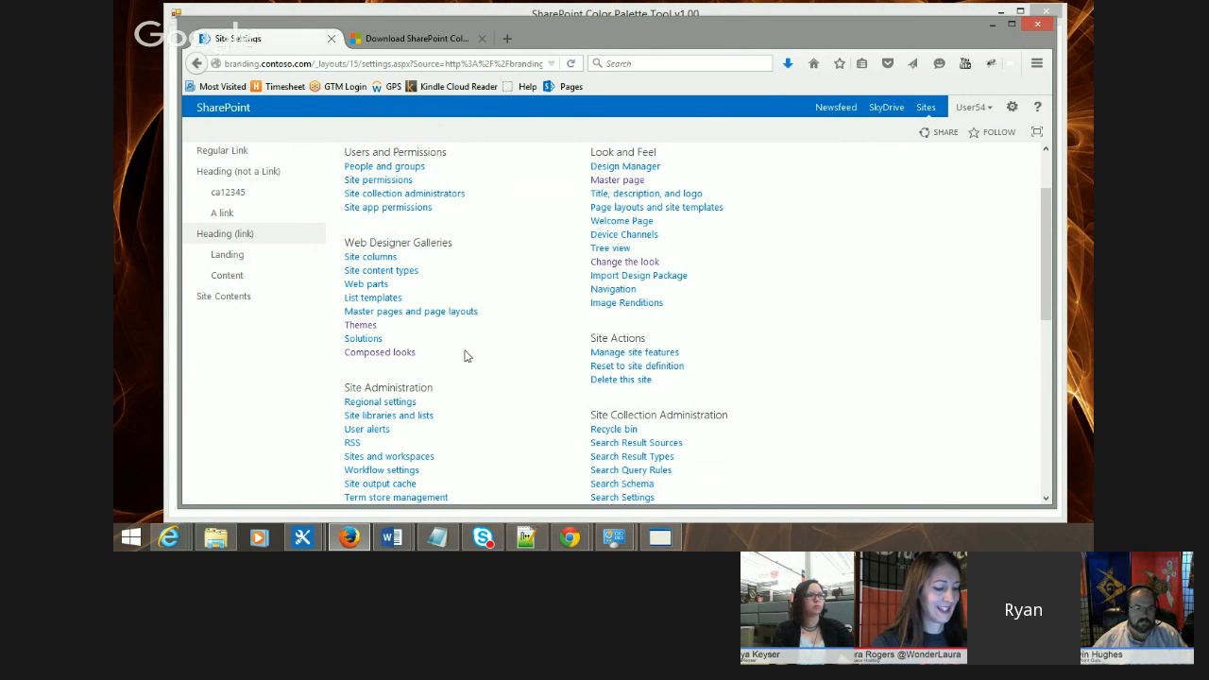
left_click(361, 326)
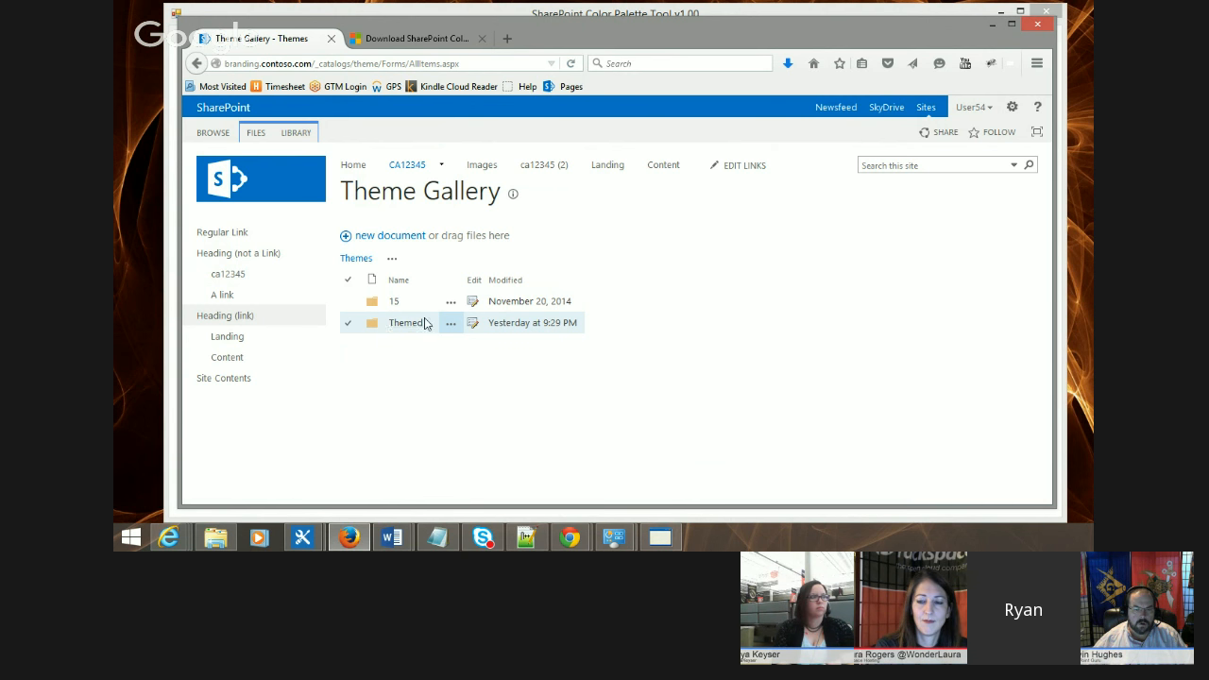
Step: Open the 15 folder in the Theme Gallery and browse its font scheme and palette files
left_click(349, 323)
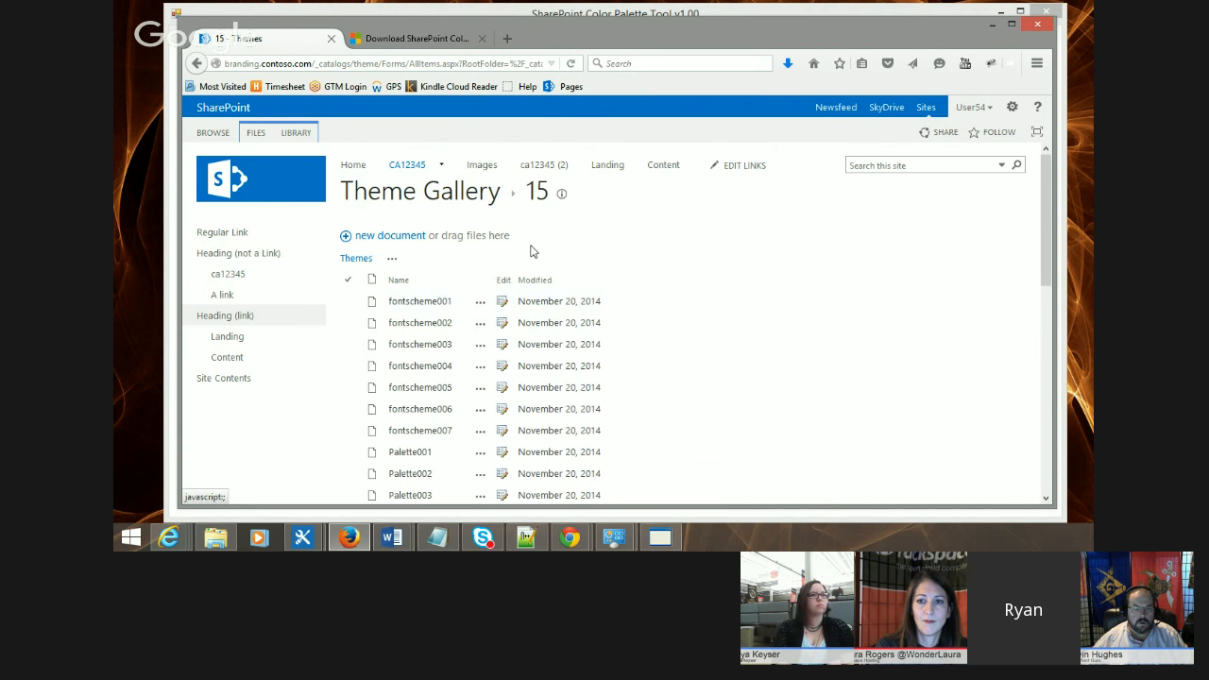
scroll(431, 240, "down", 10)
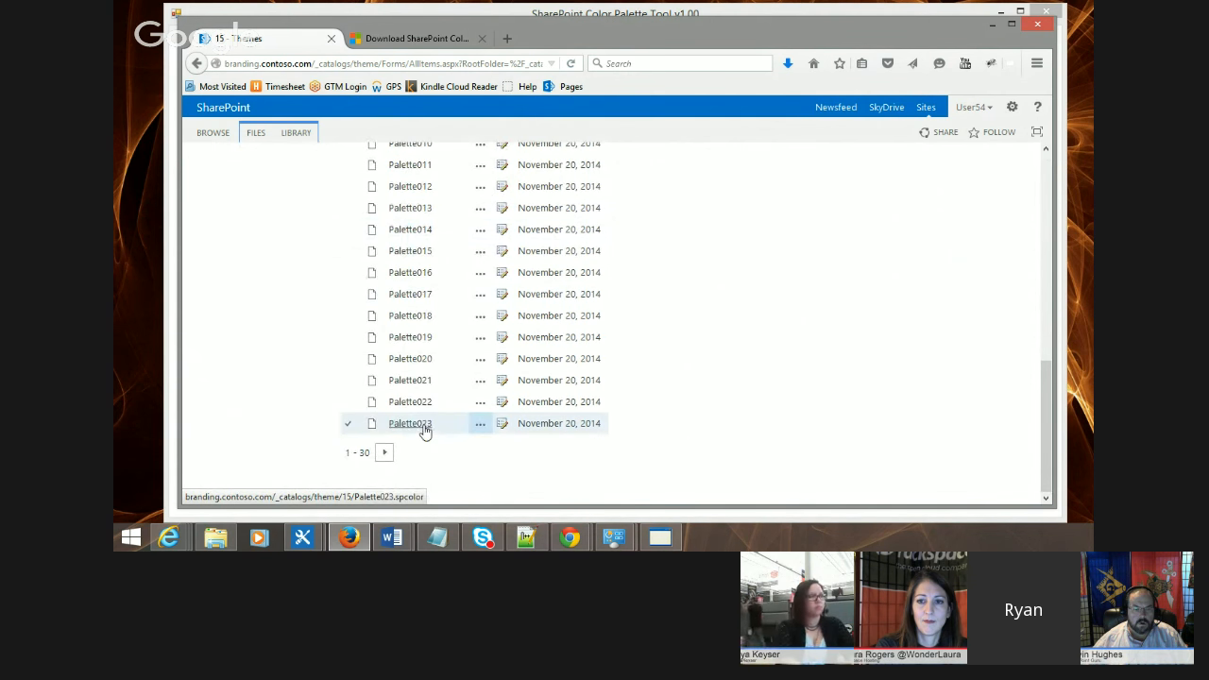
scroll(424, 424, "up", 10)
scroll(440, 315, "down", 3)
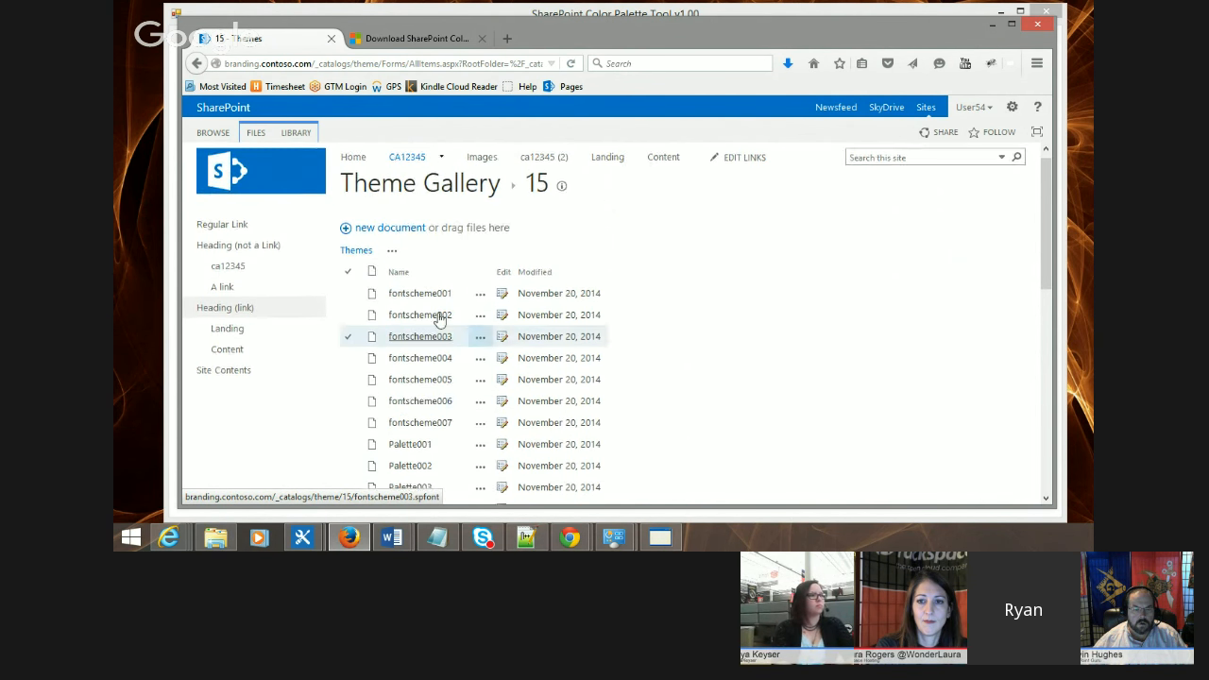
scroll(425, 340, "down", 6)
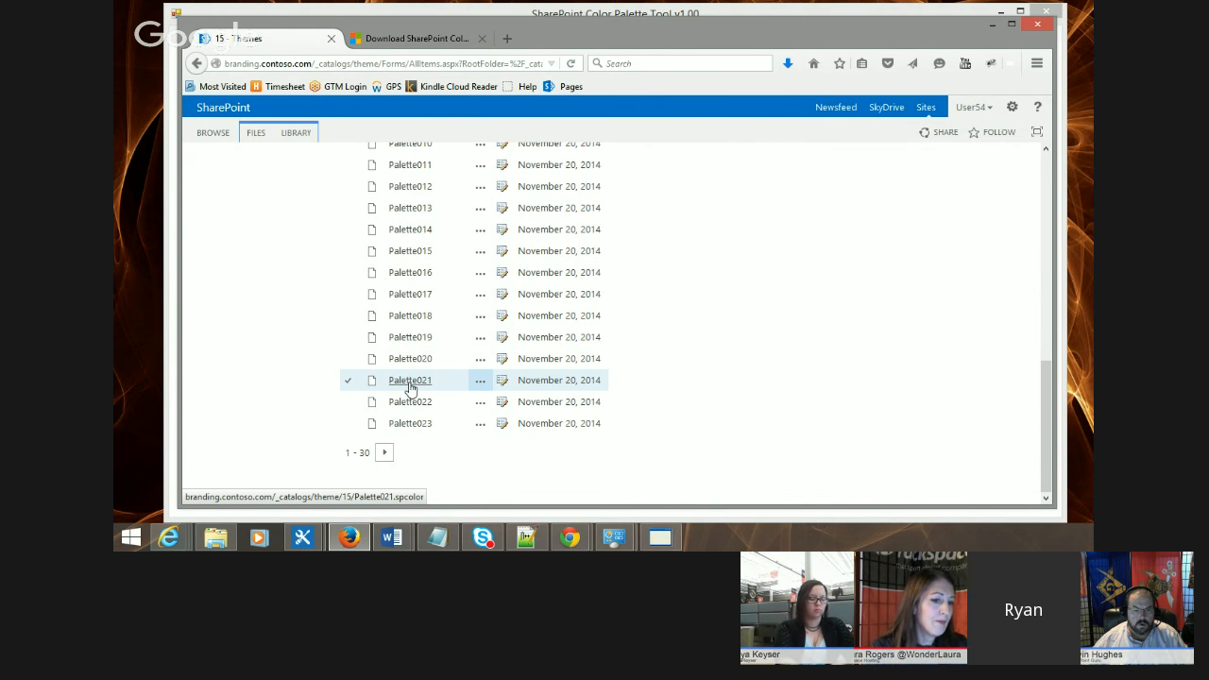
scroll(406, 387, "up", 10)
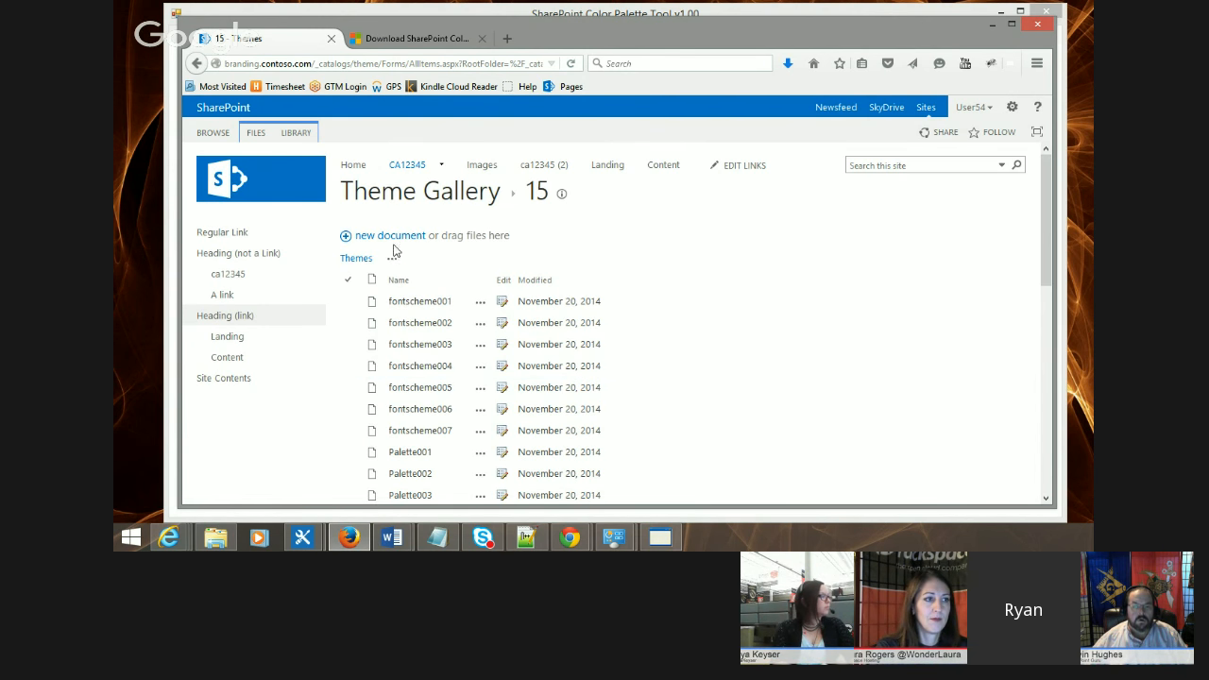
Step: Upload CustomBrown.spcolor from the PowerHour folder into the Theme Gallery's 15 folder
left_click(216, 538)
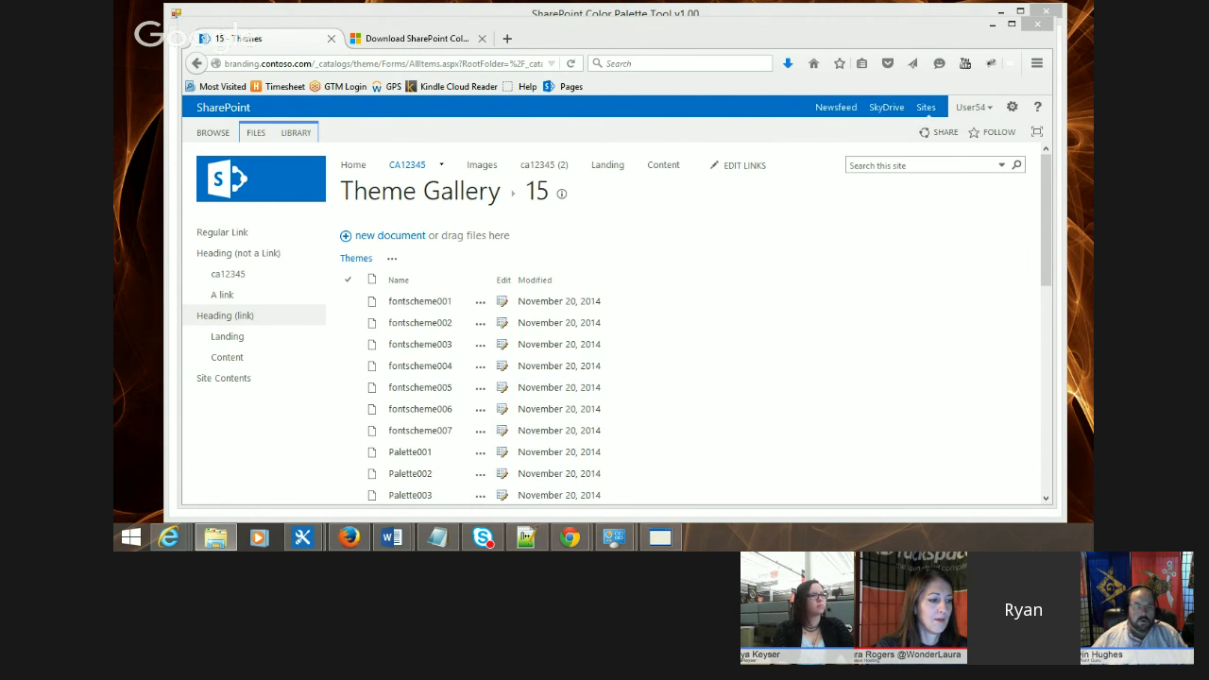
left_click_drag(1093, 203, 910, 89)
left_click_drag(1036, 256, 401, 299)
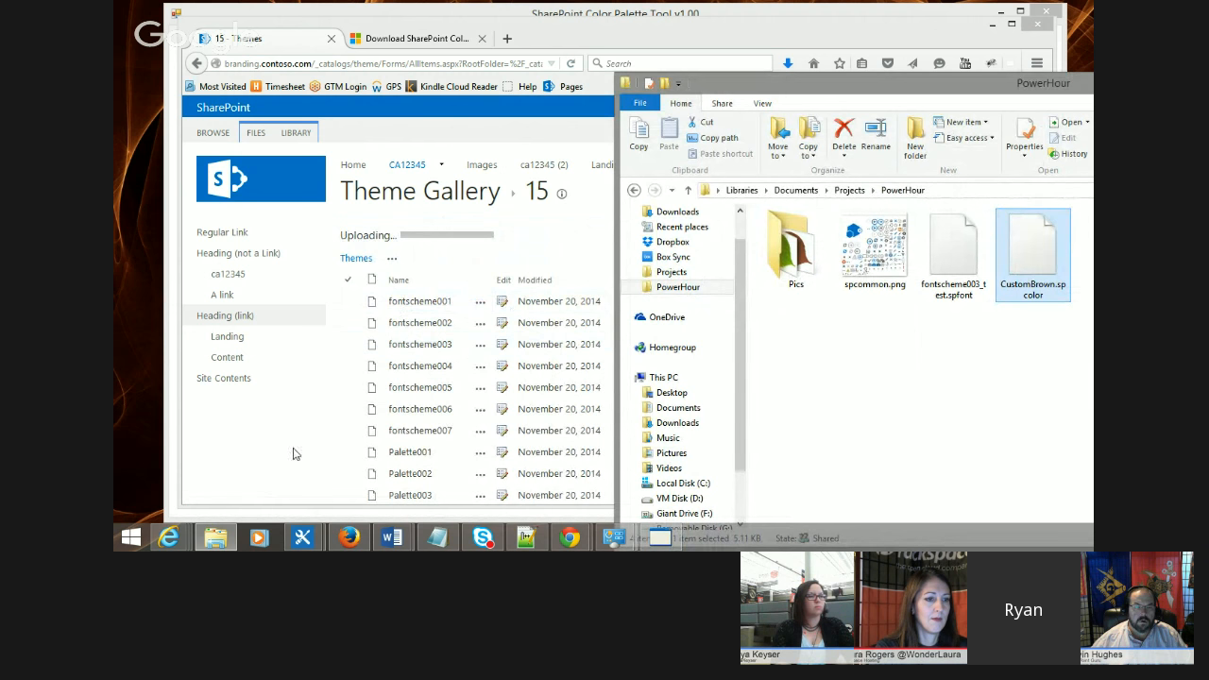
left_click(331, 434)
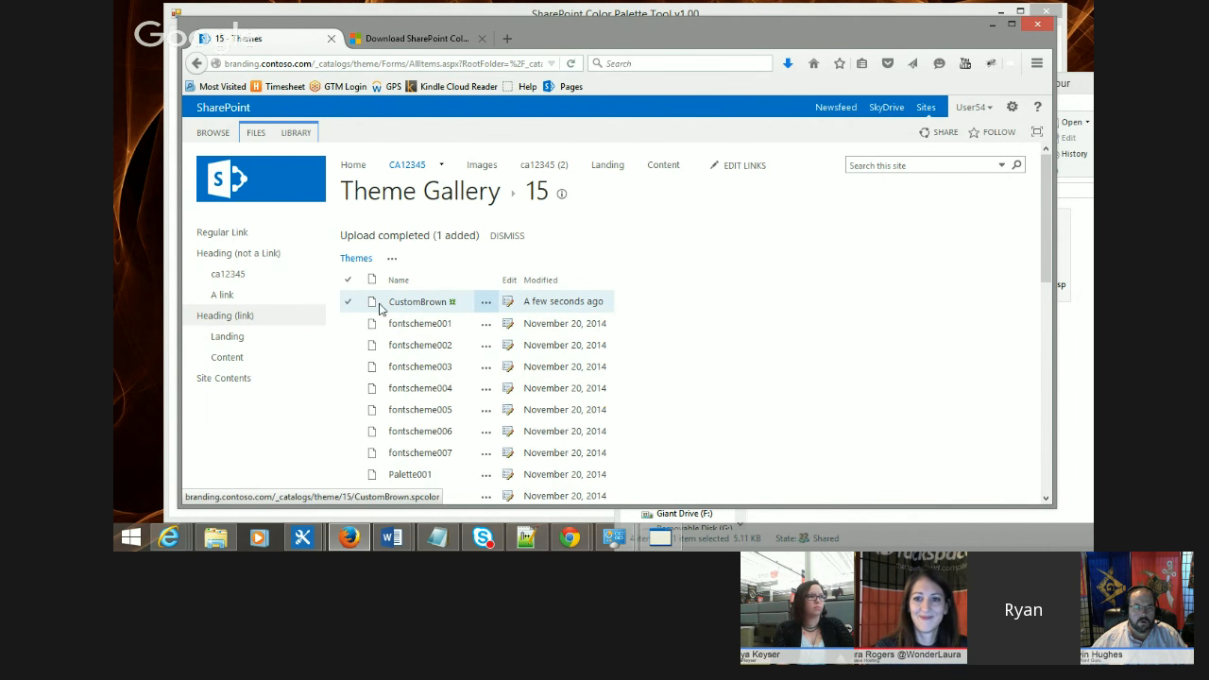
Step: Open the Current design under Change the look and choose the custom brown color scheme
left_click(1010, 112)
left_click(965, 293)
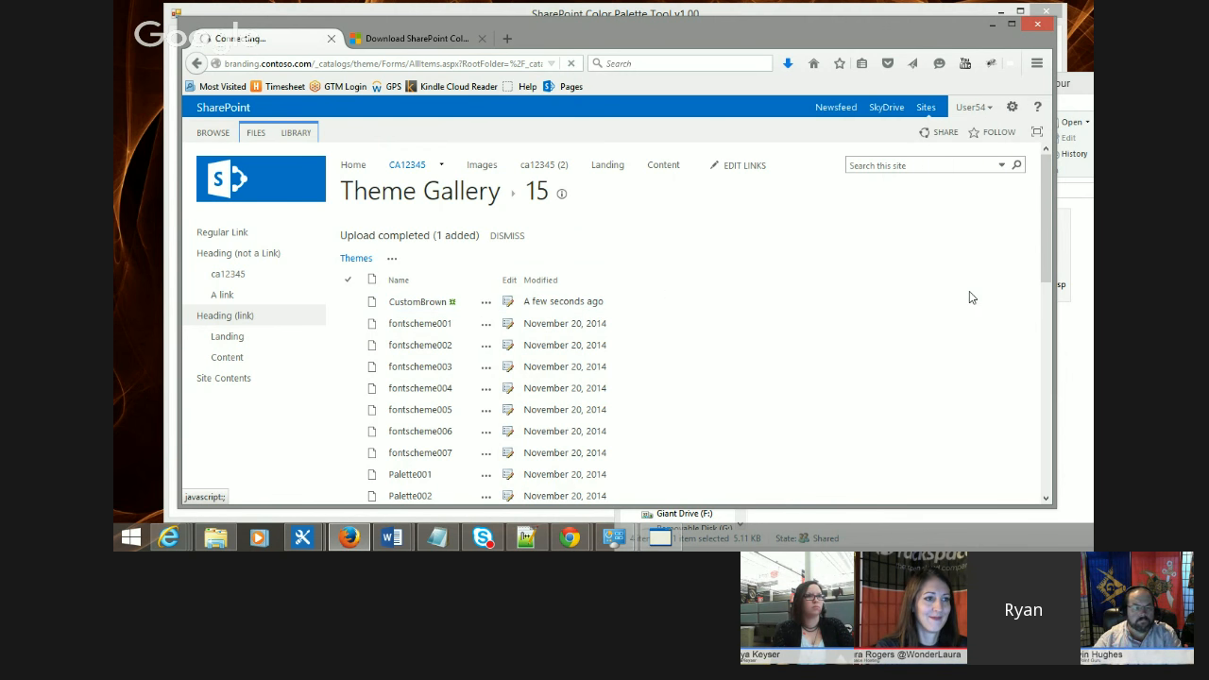
left_click(614, 347)
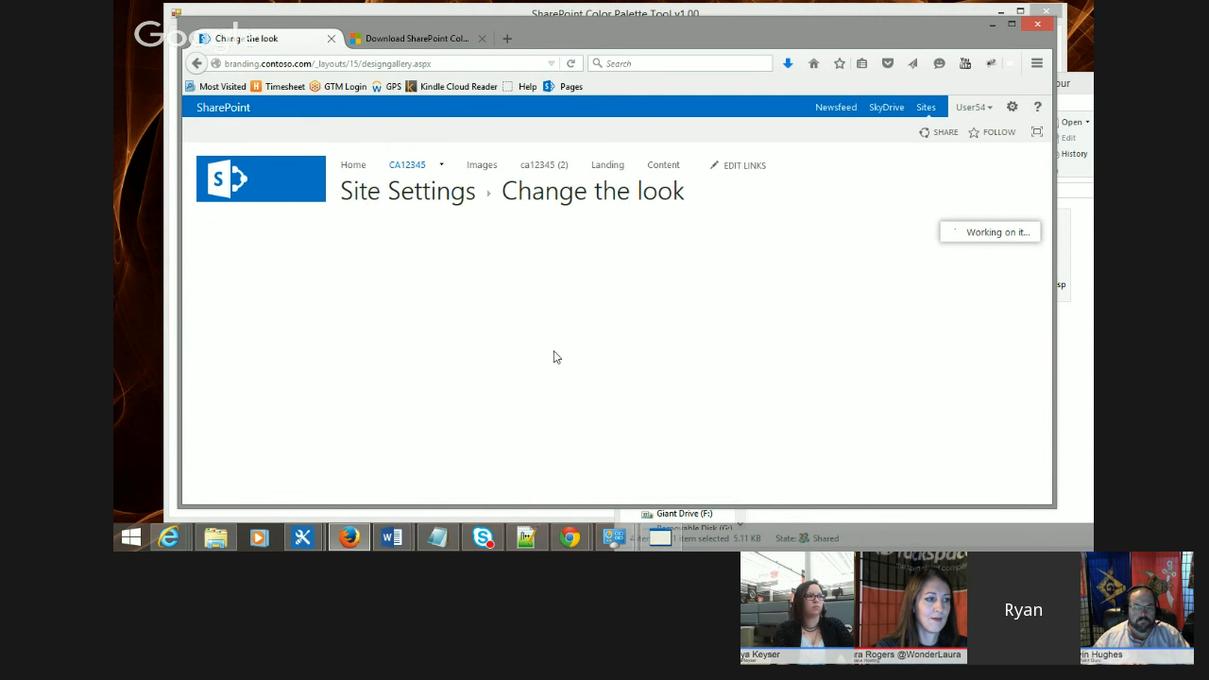
left_click(517, 304)
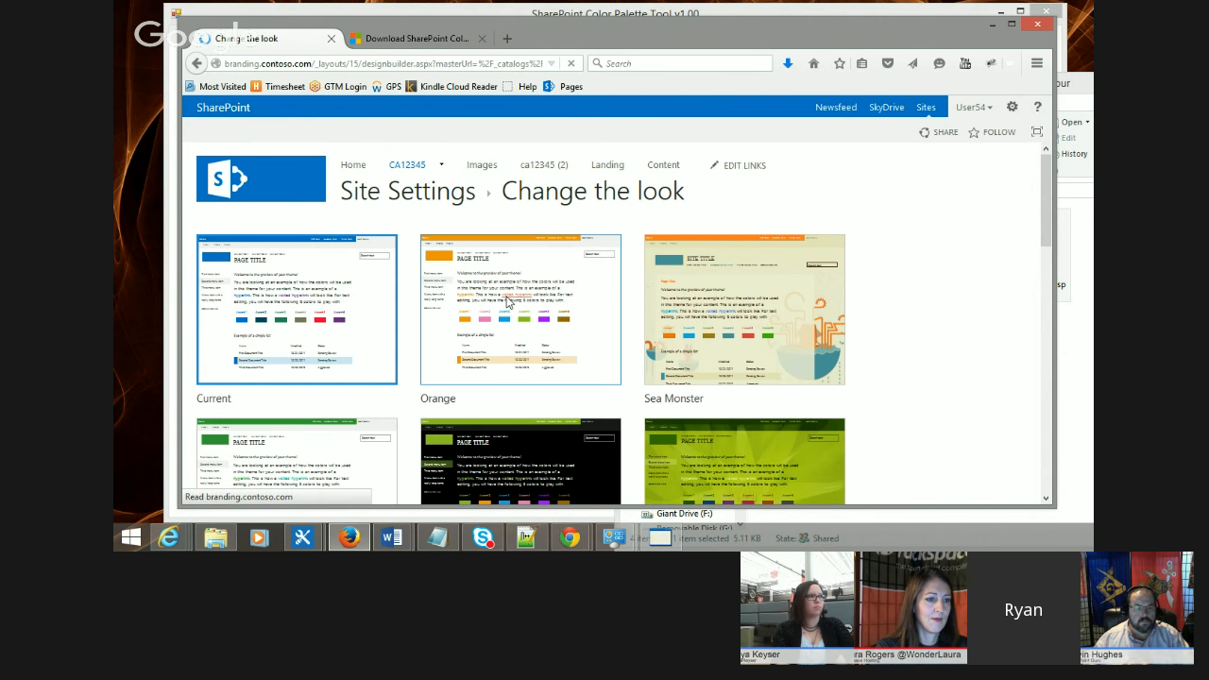
left_click(287, 416)
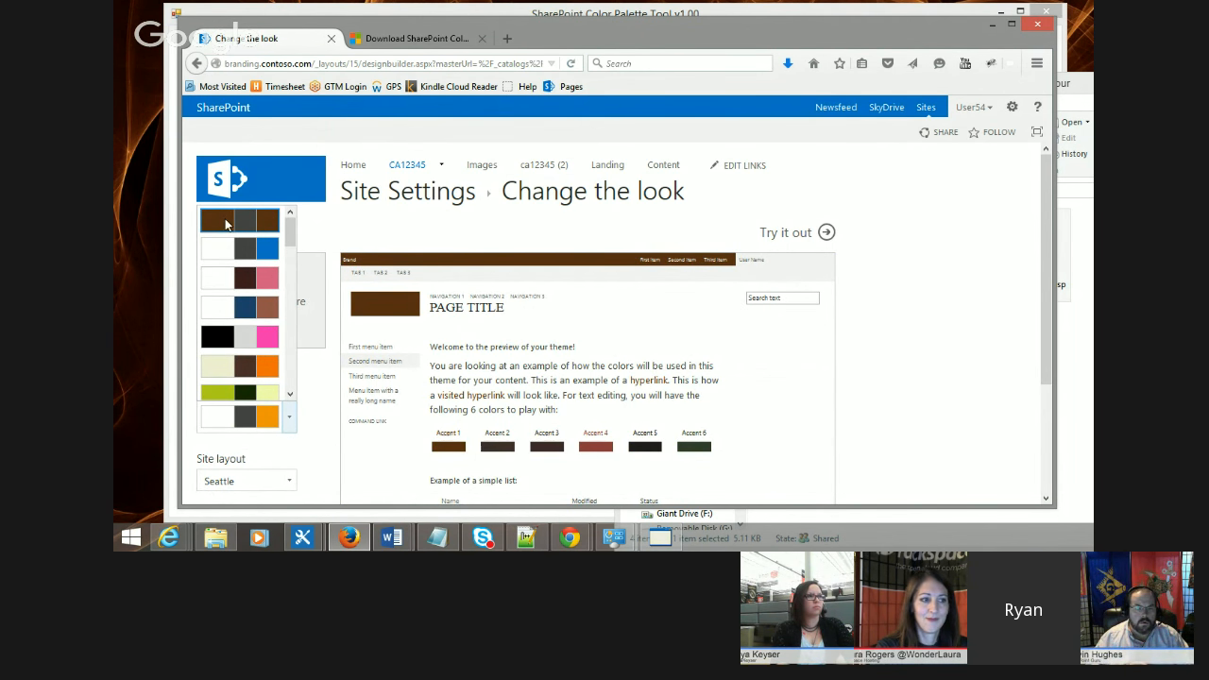
left_click(260, 225)
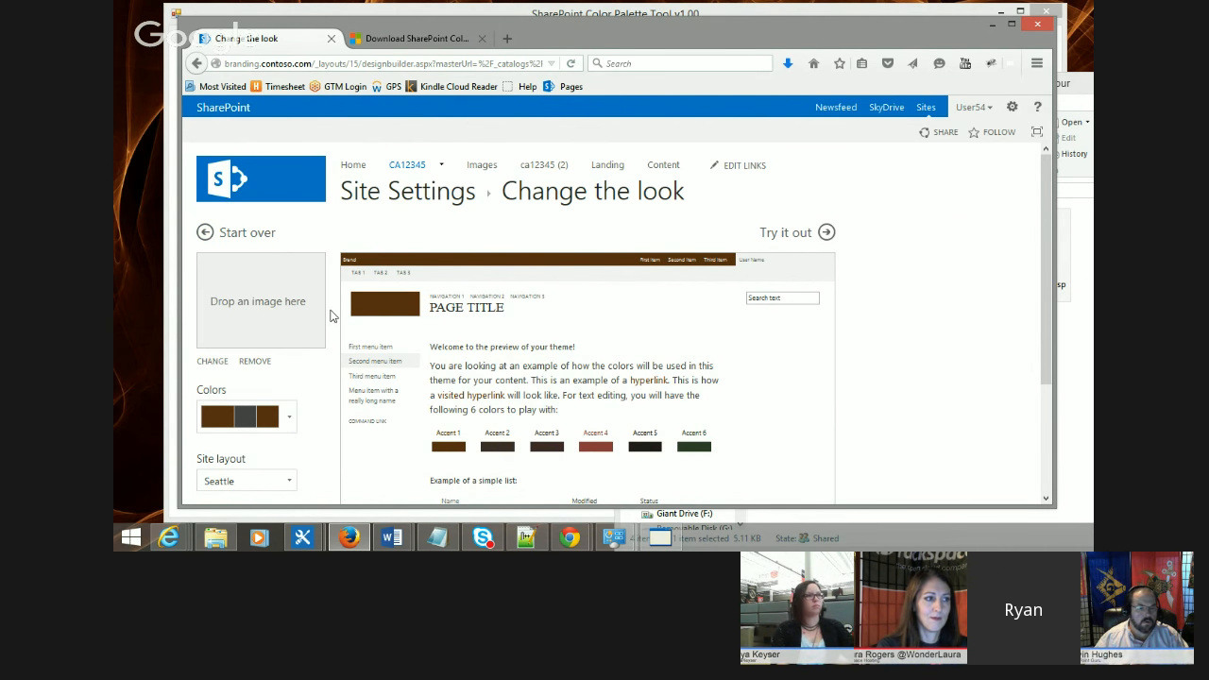
Step: Preview the Sea Monster design with the custom brown color palette, then start over
scroll(330, 316, "down", 1)
scroll(331, 315, "down", 1)
scroll(330, 316, "up", 2)
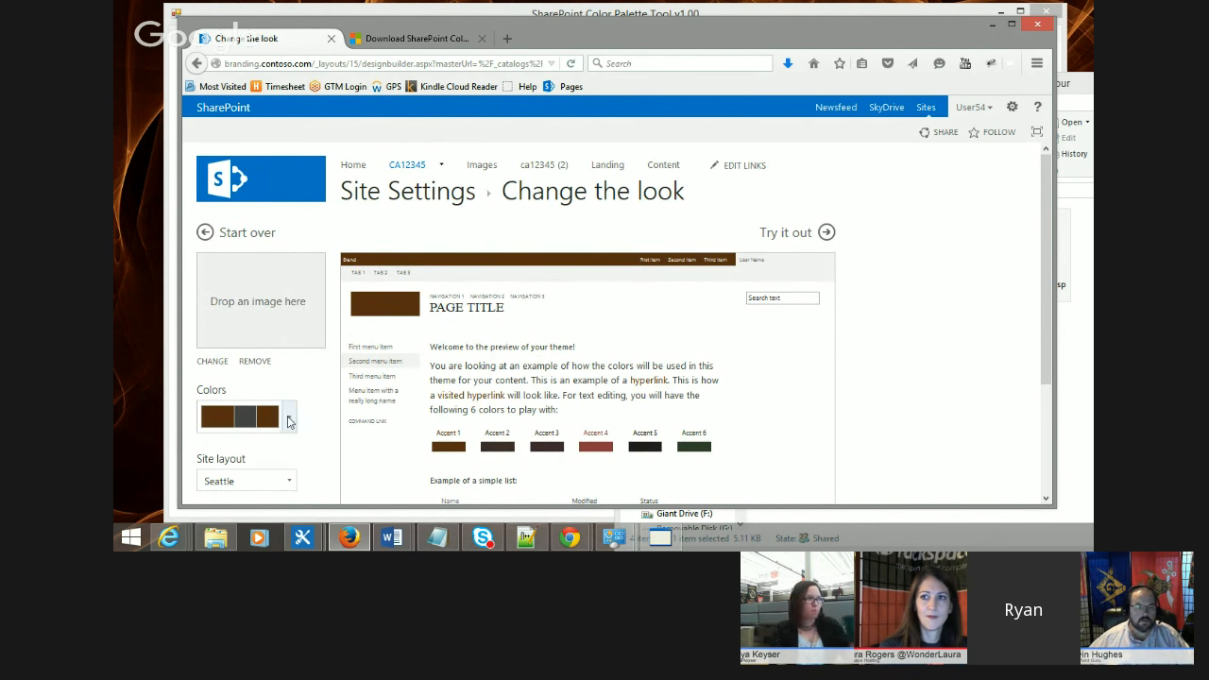
key("alt+Left")
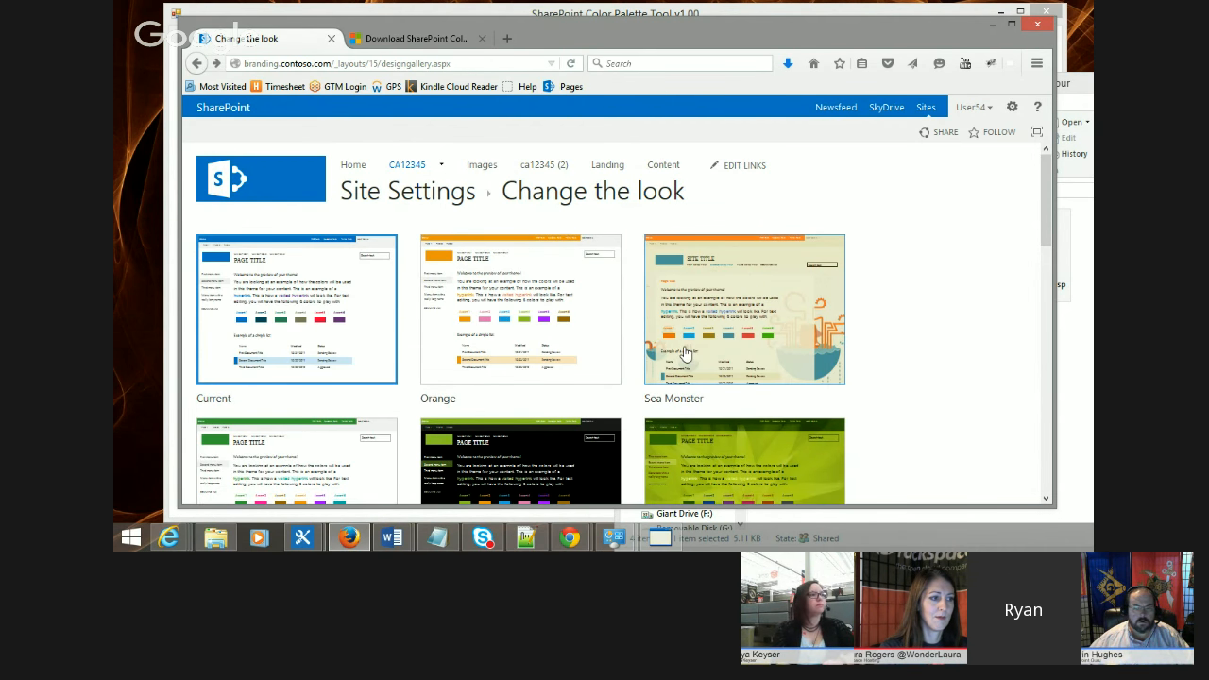
left_click(831, 306)
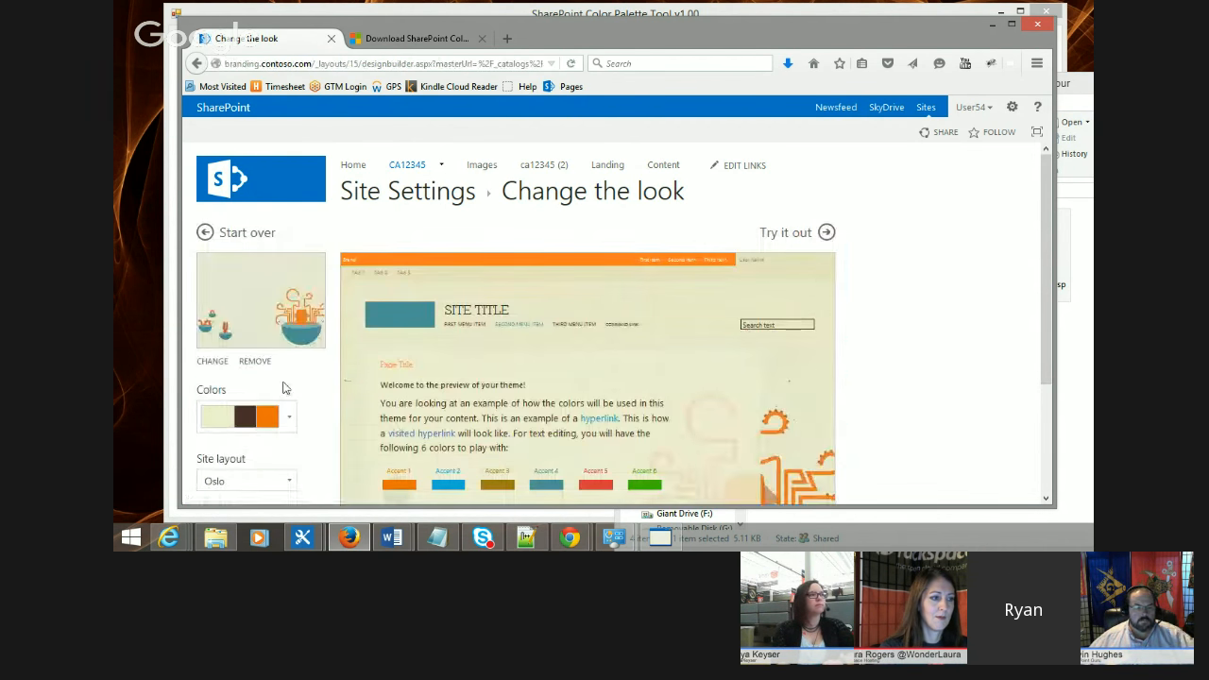
left_click(281, 416)
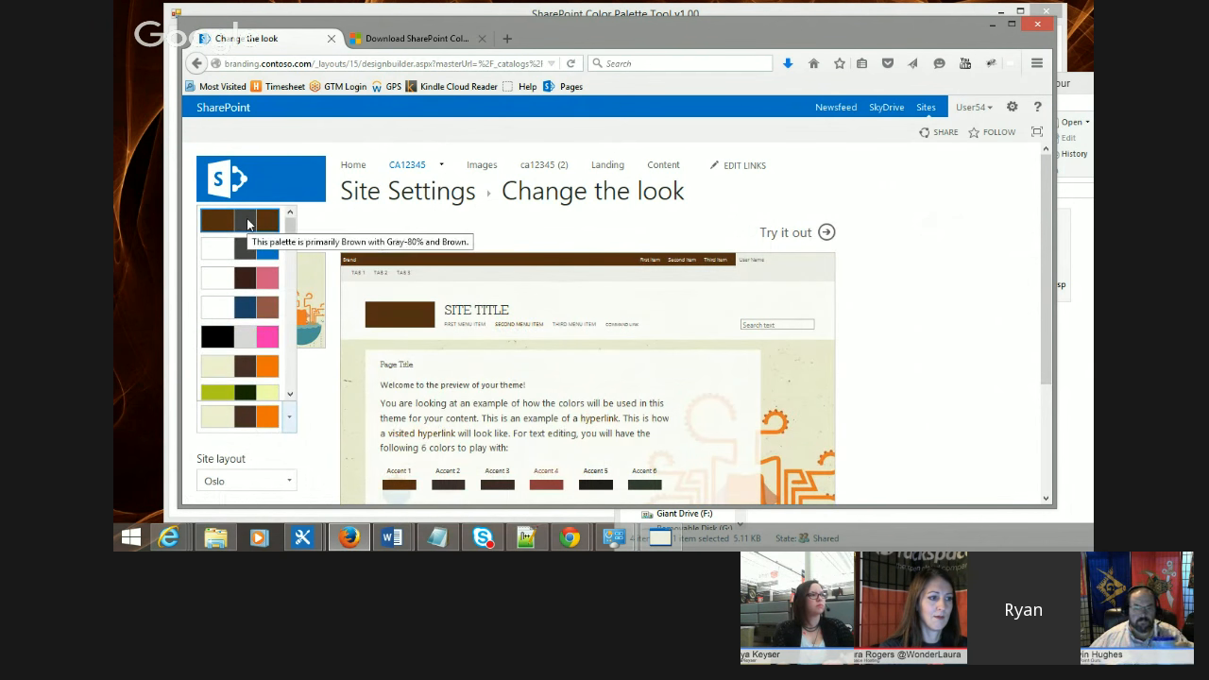
left_click(249, 224)
scroll(326, 340, "down", 2)
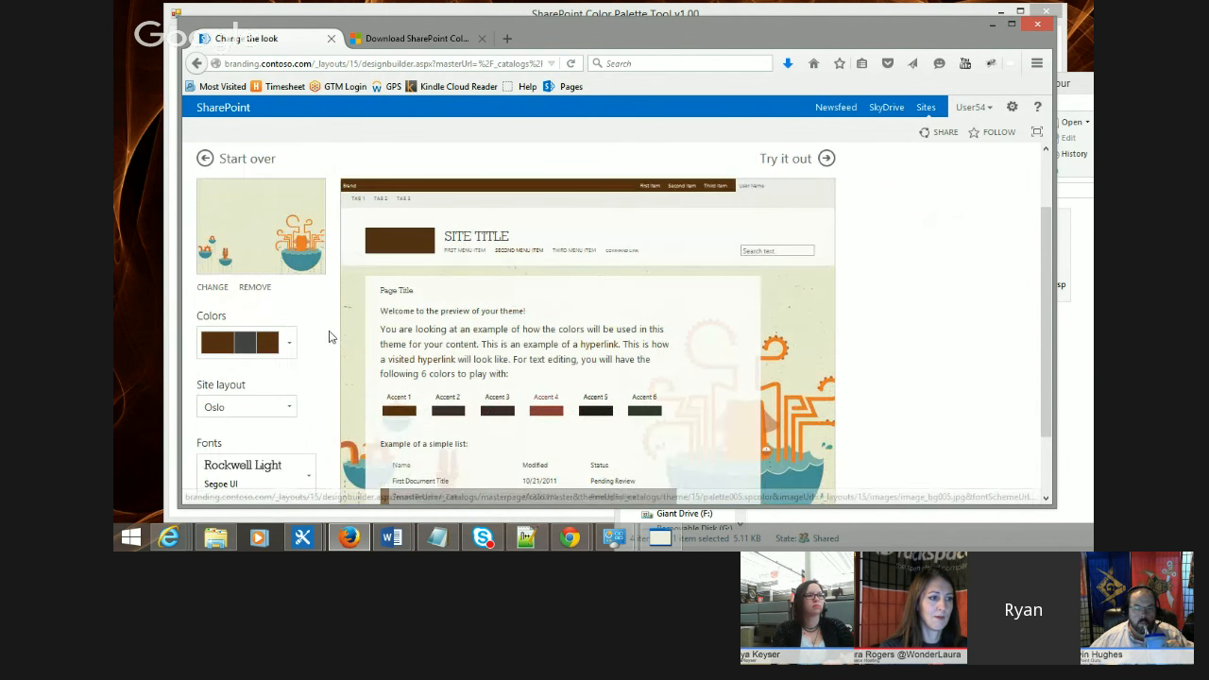
scroll(747, 350, "down", 1)
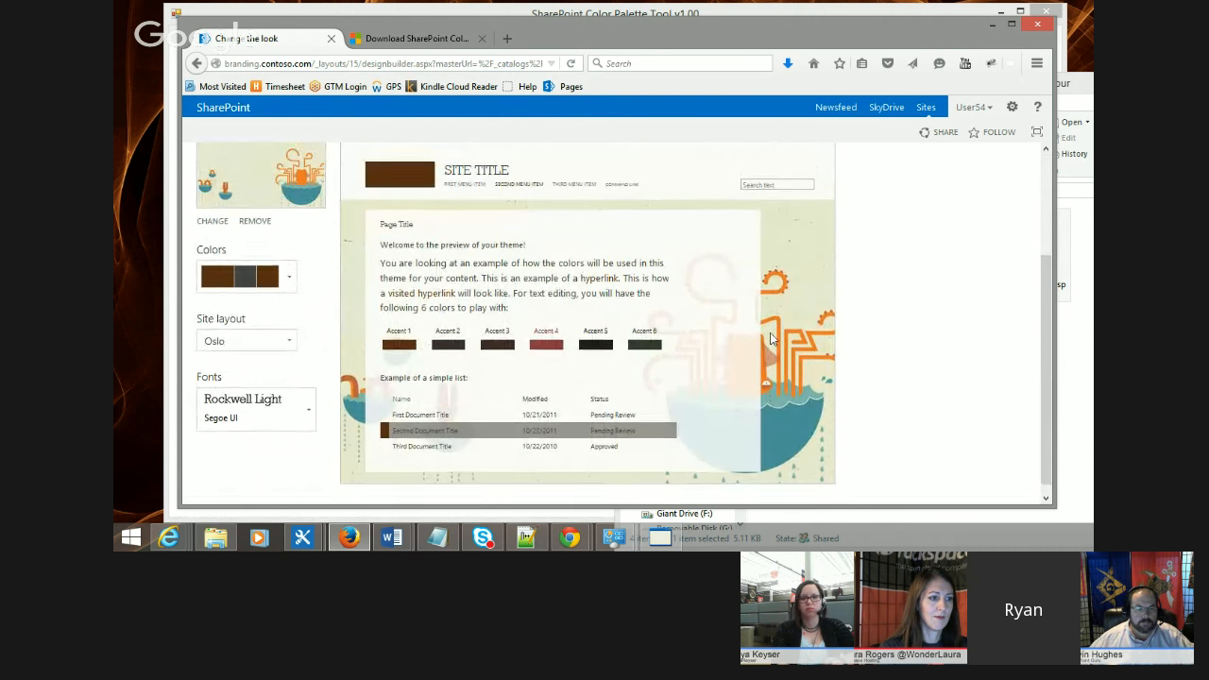
scroll(743, 409, "up", 3)
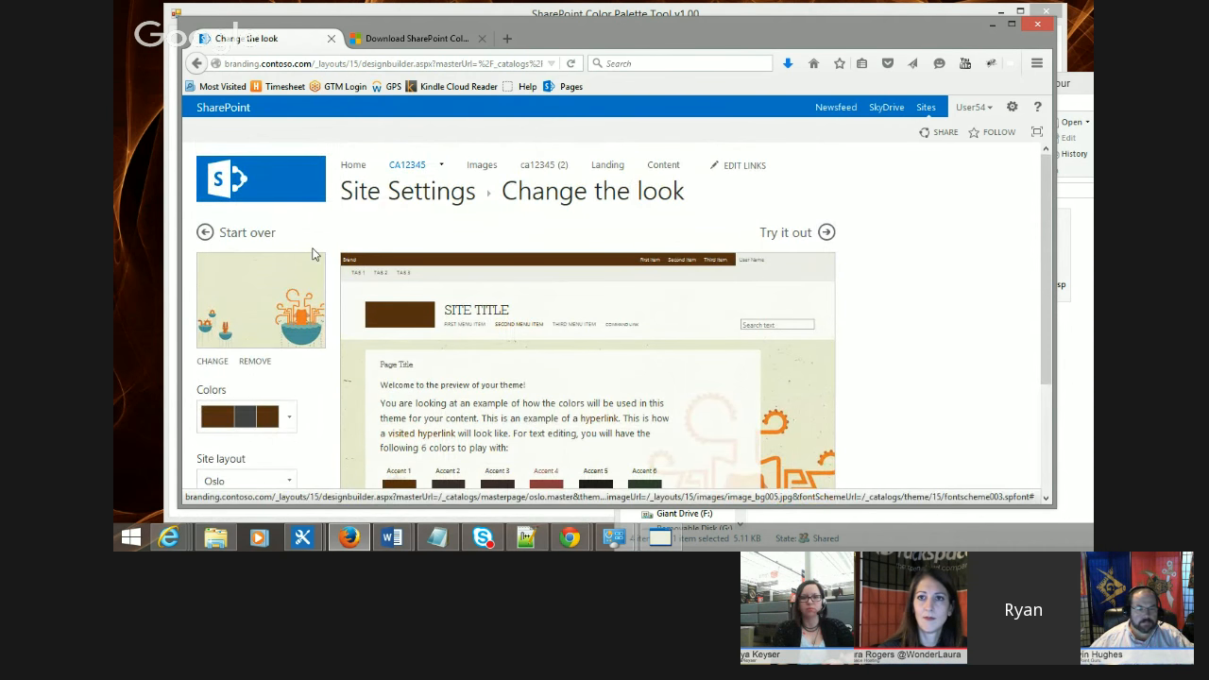
left_click(273, 242)
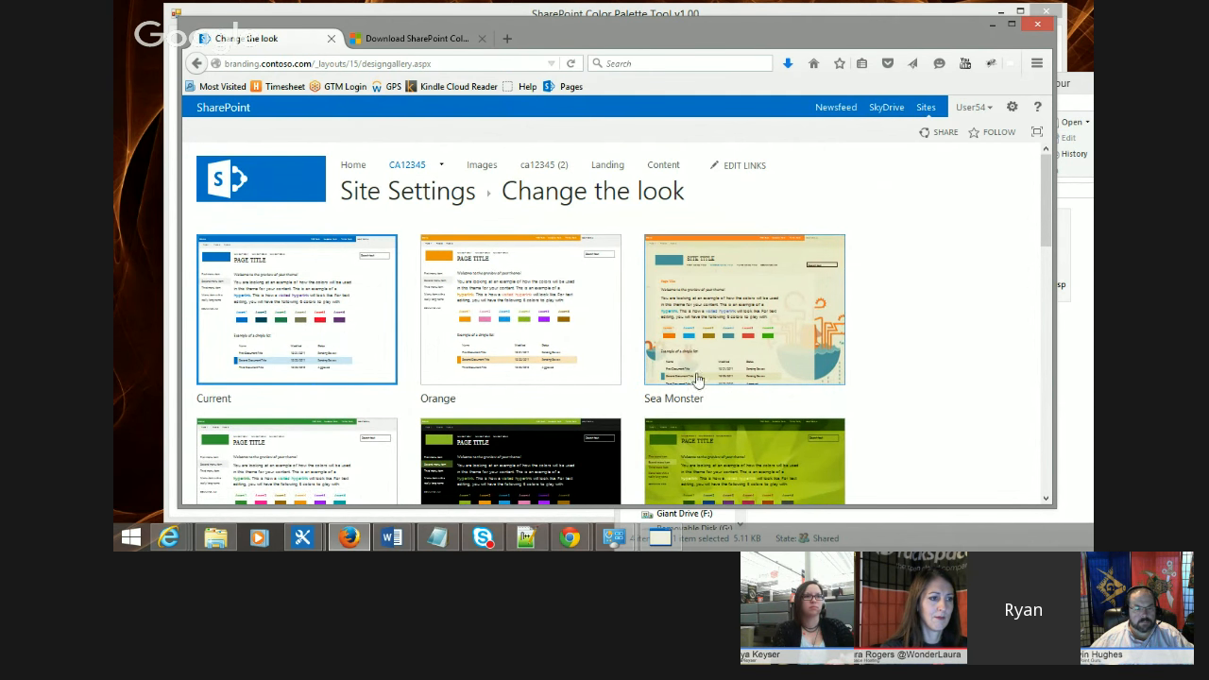
Step: Open the Composed looks gallery from Site Settings
scroll(696, 376, "down", 6)
scroll(573, 340, "up", 6)
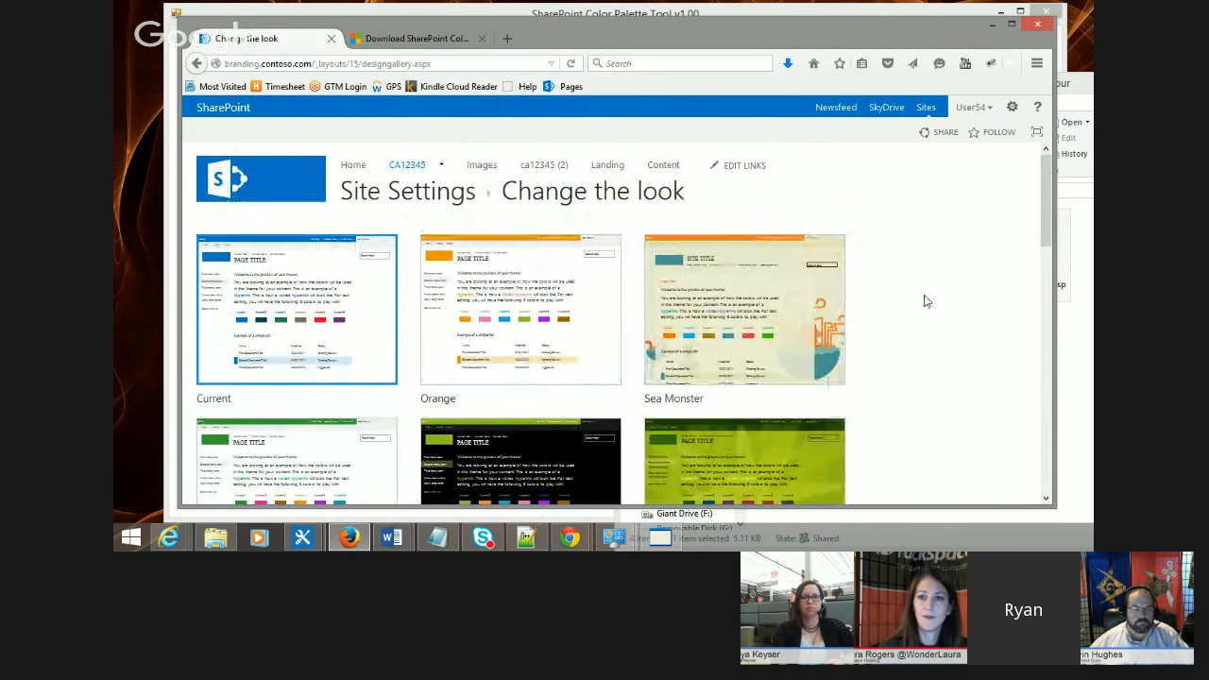
left_click(1012, 106)
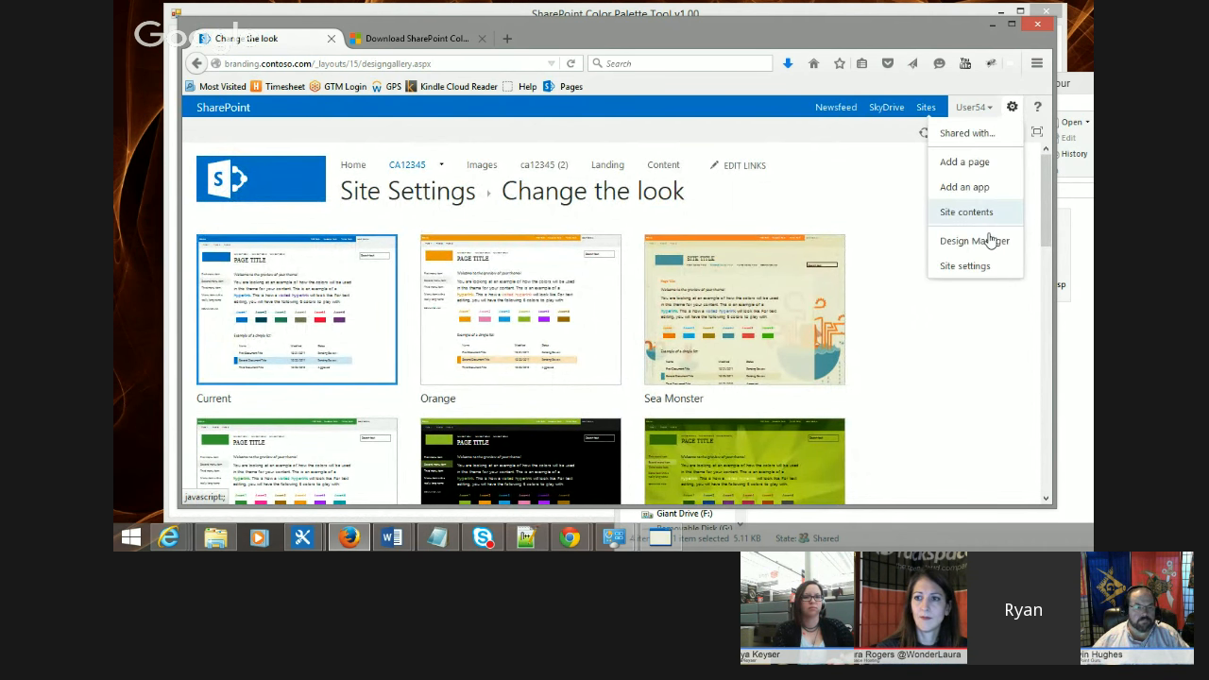
left_click(964, 267)
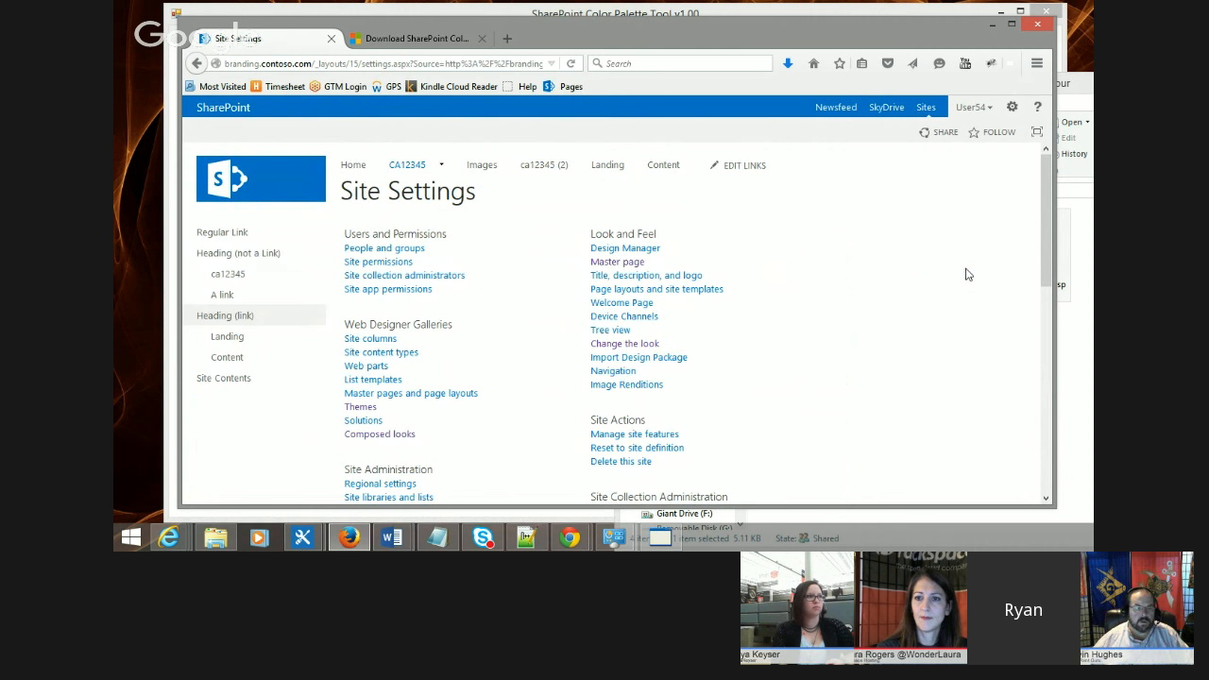
scroll(525, 307, "down", 2)
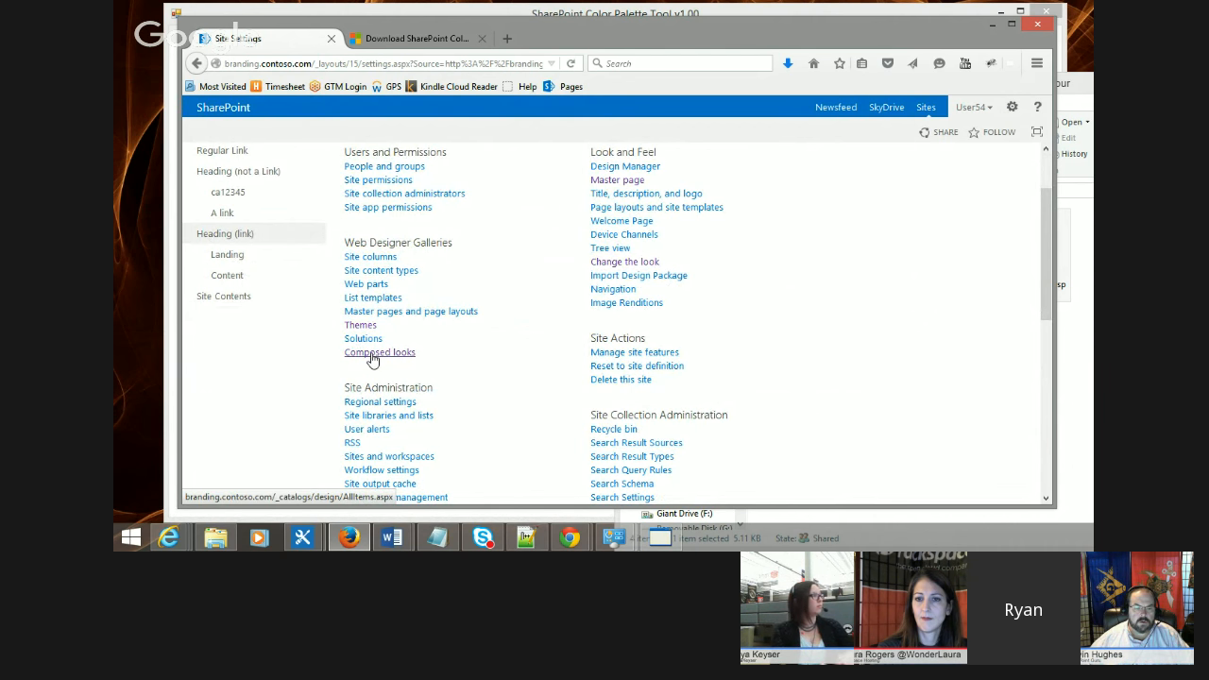
left_click(373, 354)
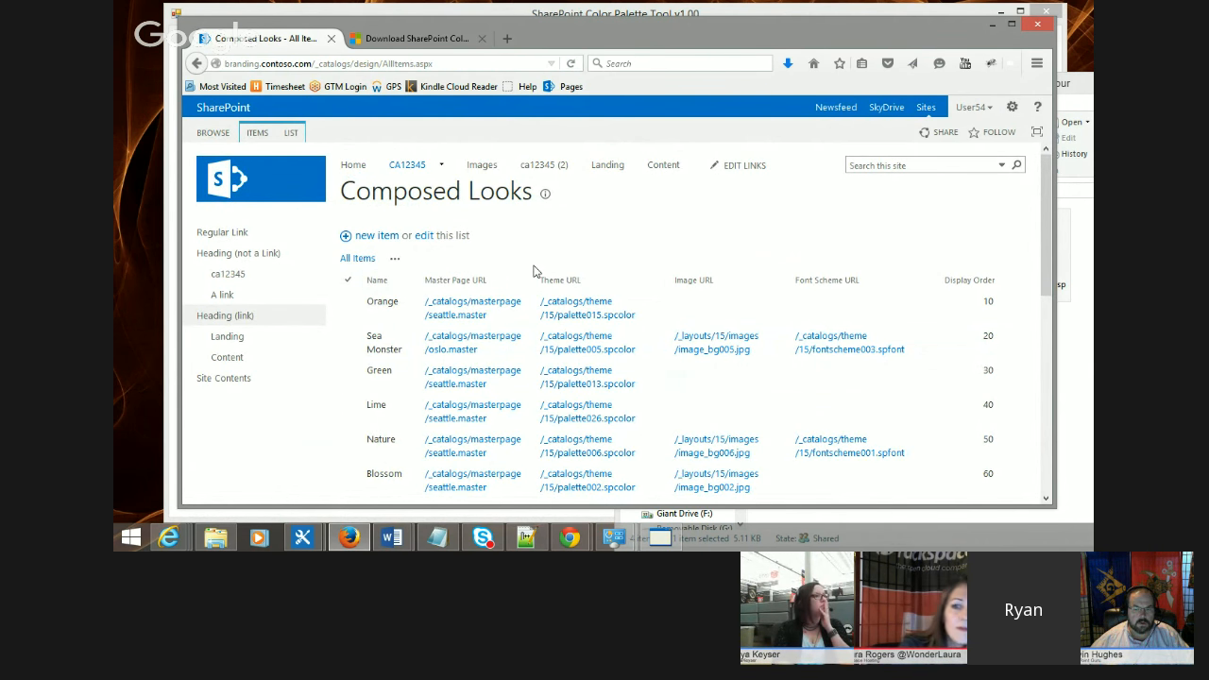
Step: Examine the composed looks list and the Sea Monster background image
scroll(528, 248, "down", 1)
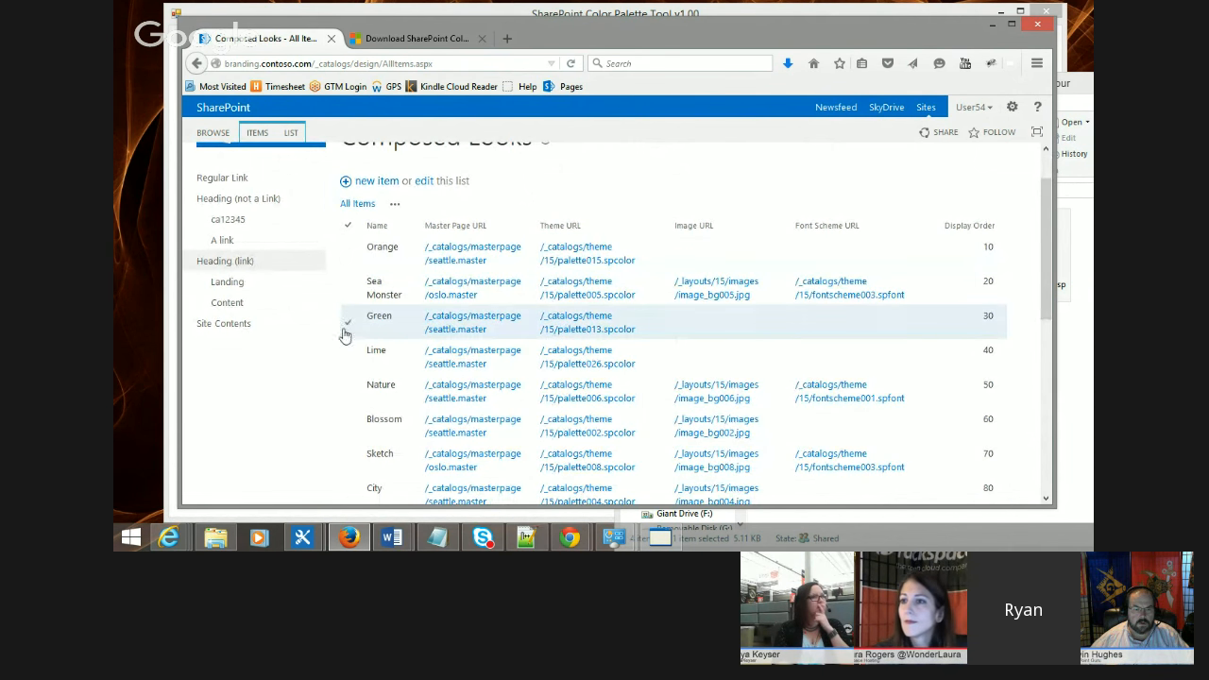
scroll(343, 292, "down", 1)
scroll(341, 275, "down", 1)
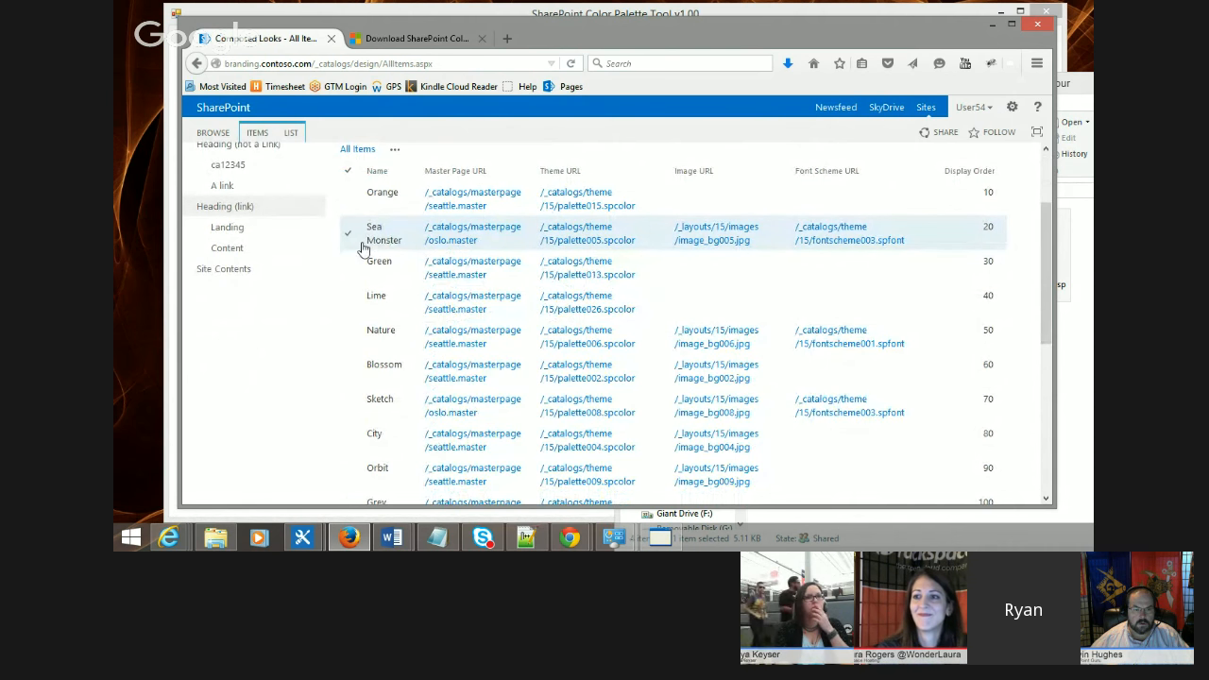
scroll(379, 257, "down", 1)
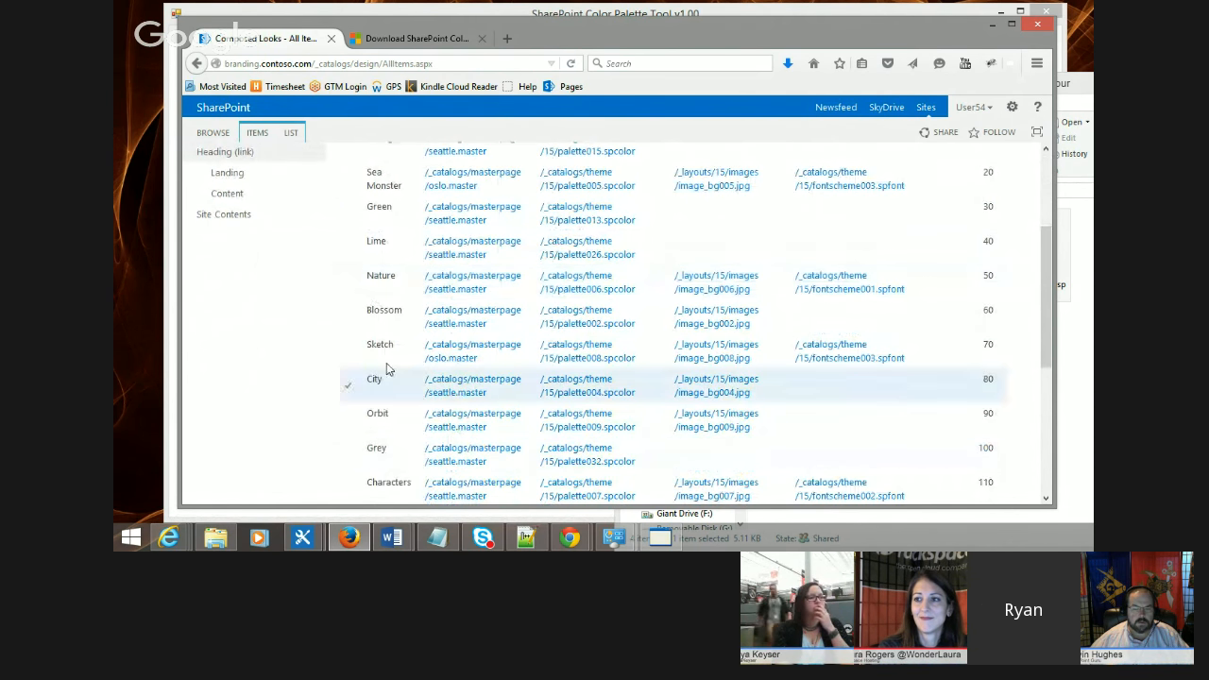
scroll(397, 241, "up", 2)
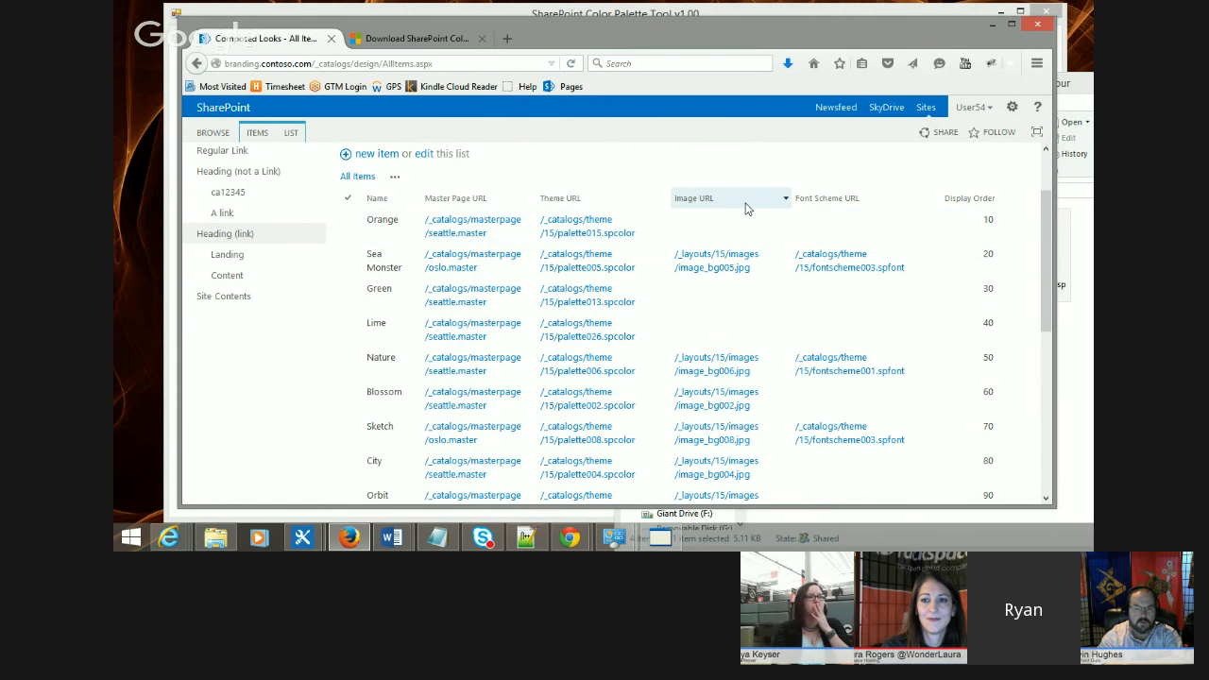
left_click(702, 271)
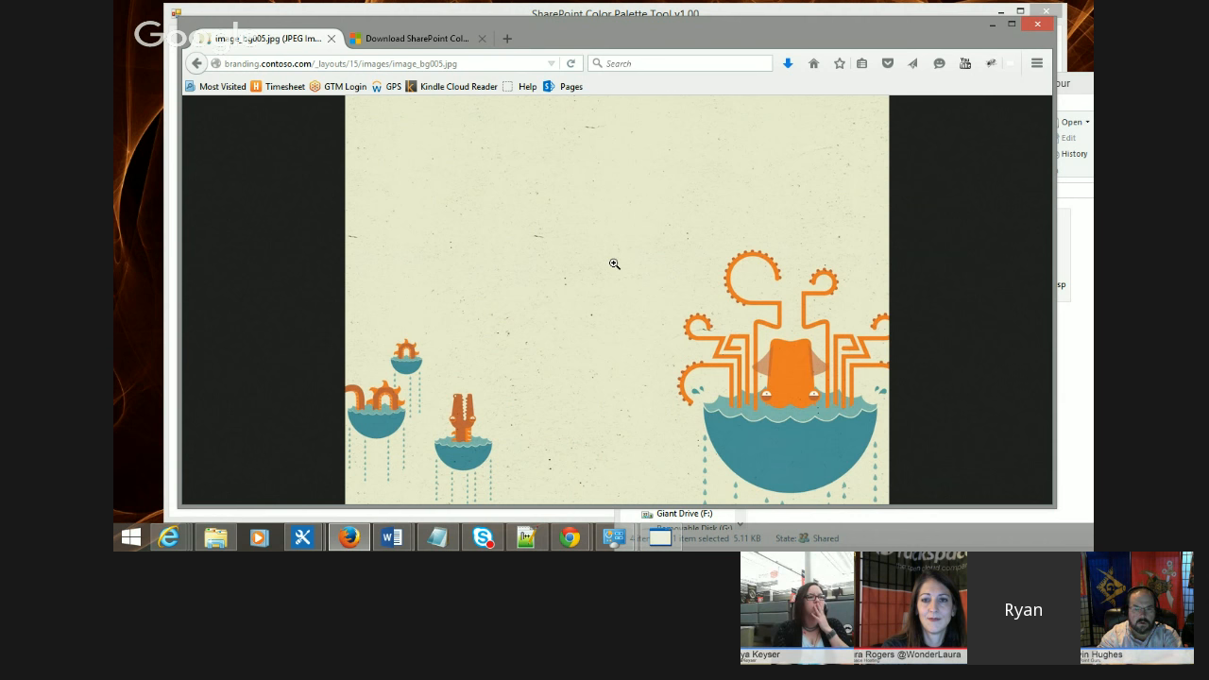
key("alt+Left")
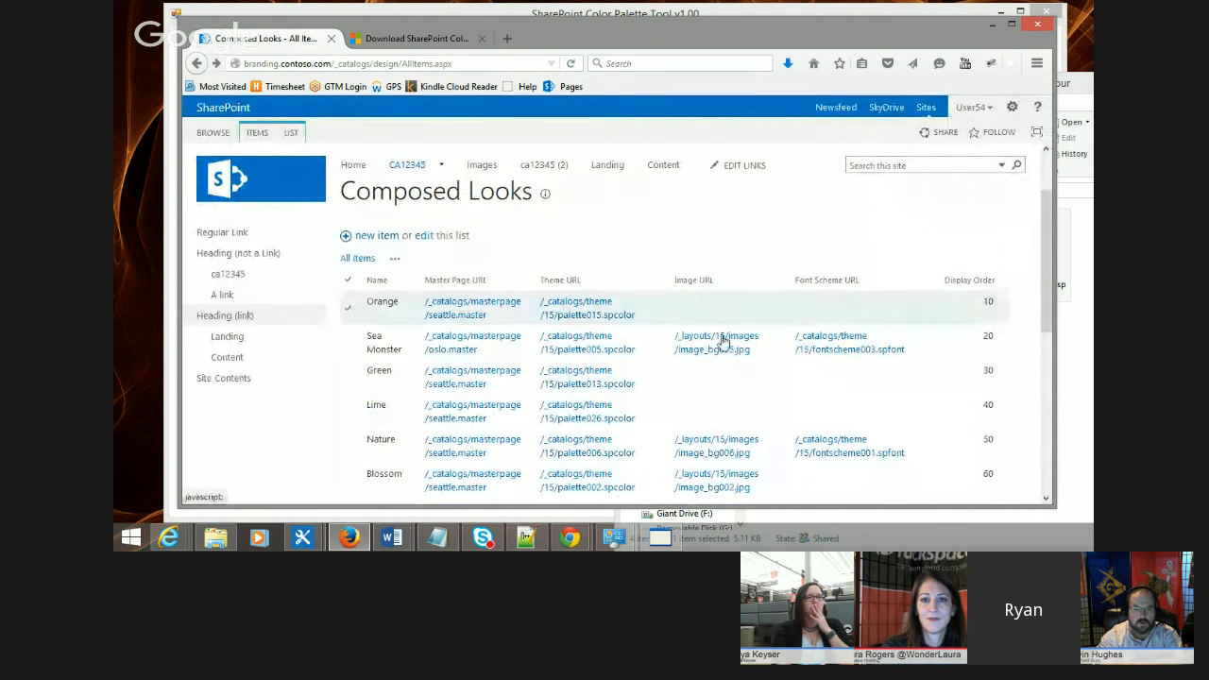
scroll(845, 312, "down", 1)
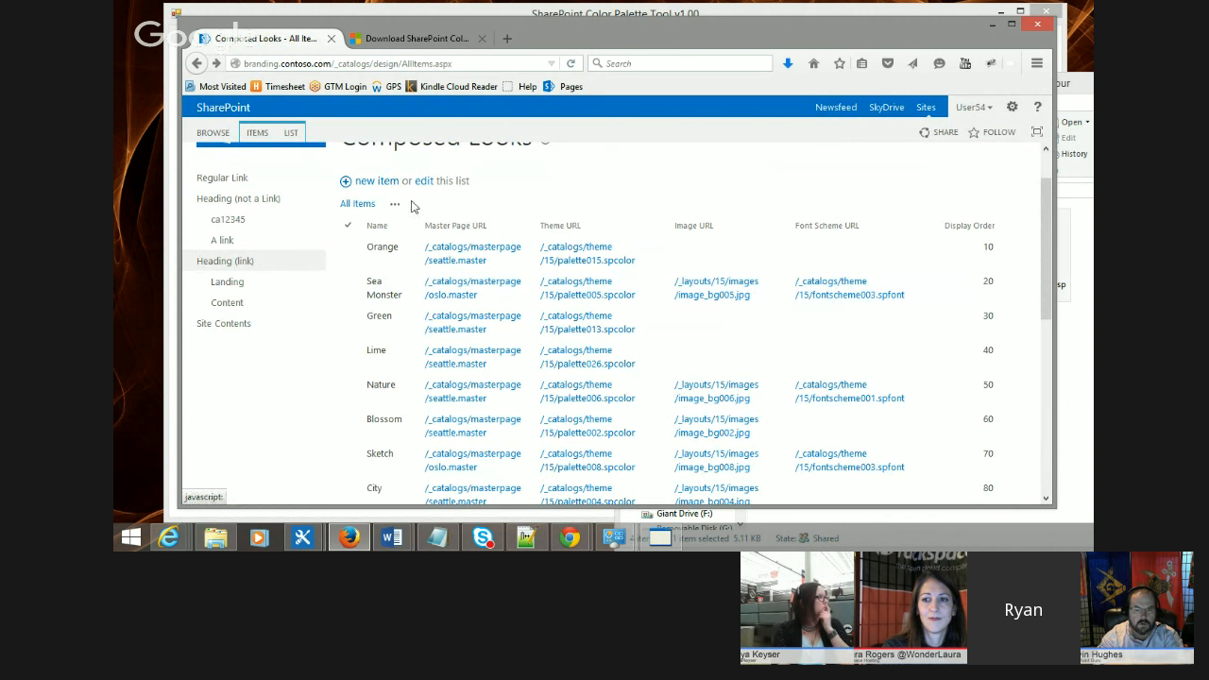
scroll(459, 234, "up", 1)
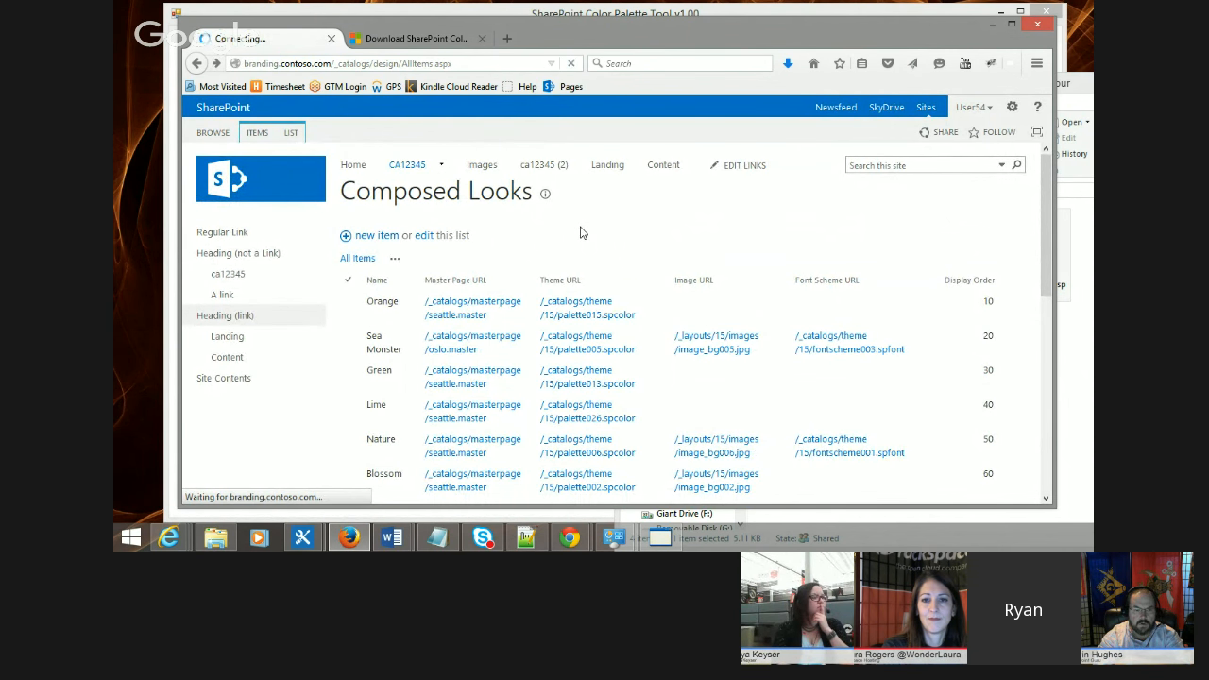
Step: Create a new composed look titled Brown and named Awesome Brown Theme
left_click(443, 238)
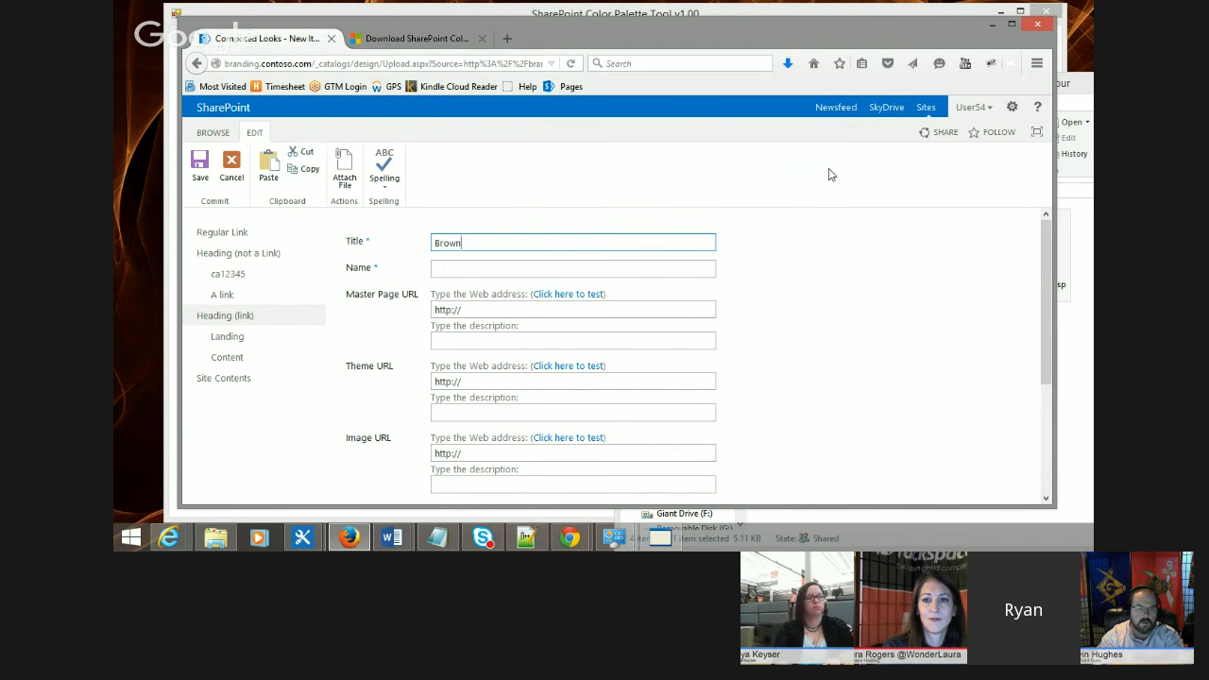
key("Tab")
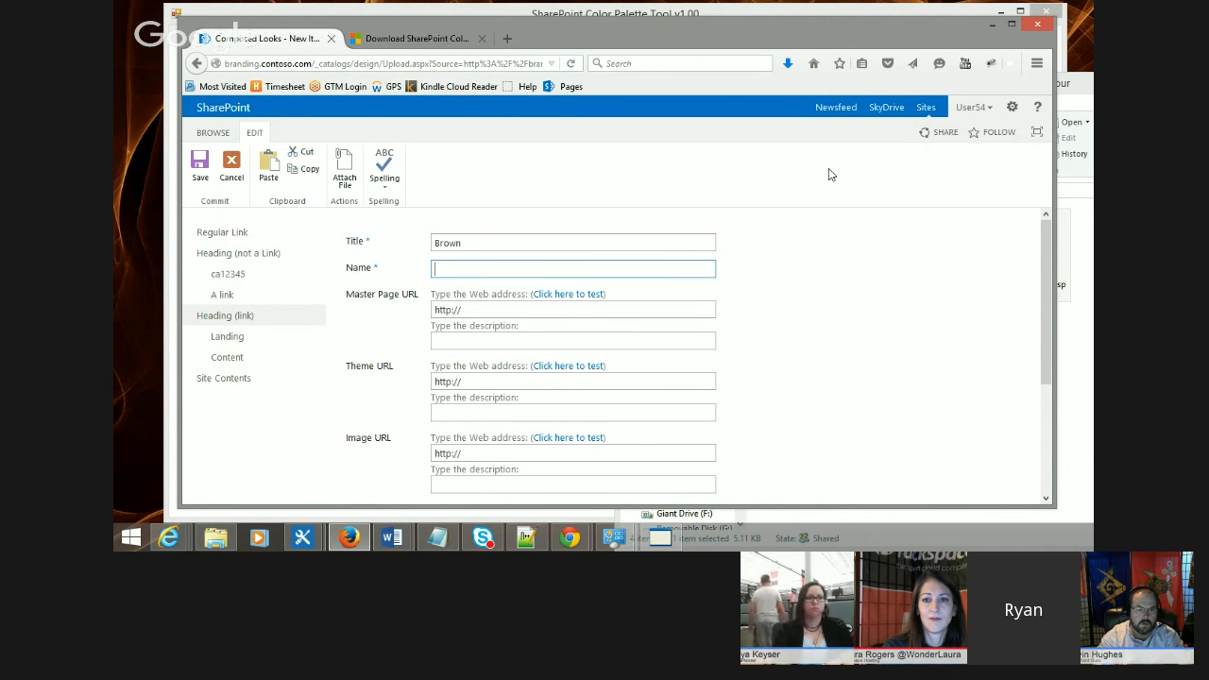
type("wesom")
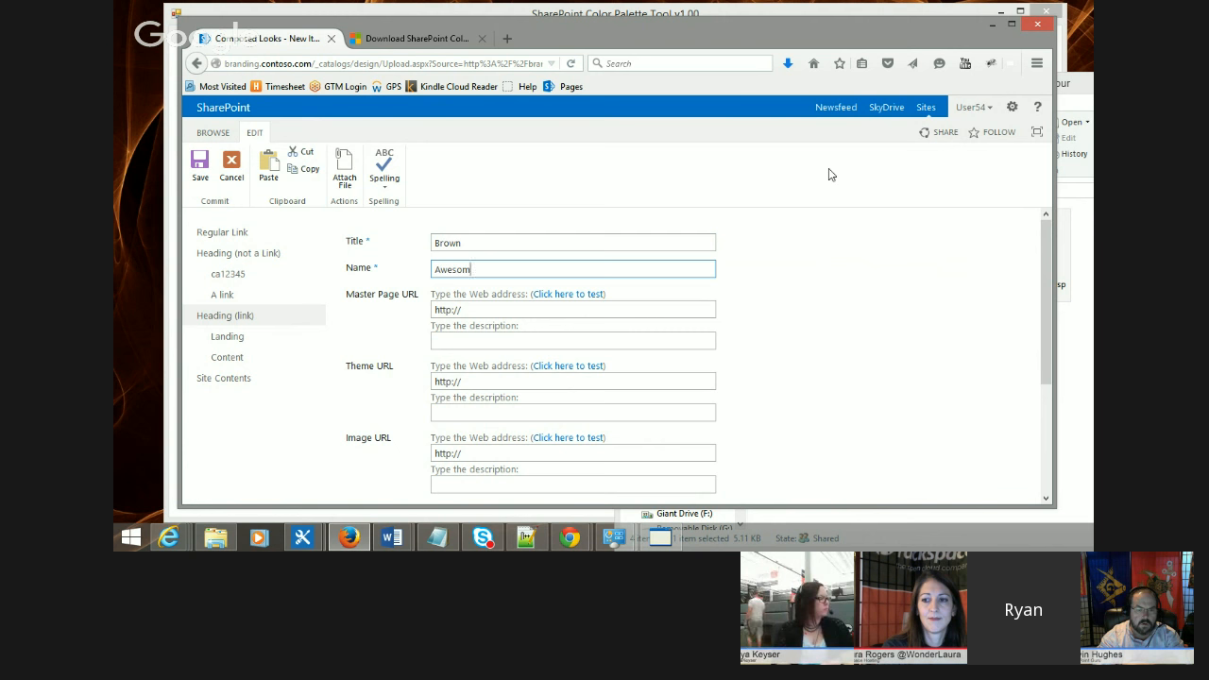
type("e Brown Theme")
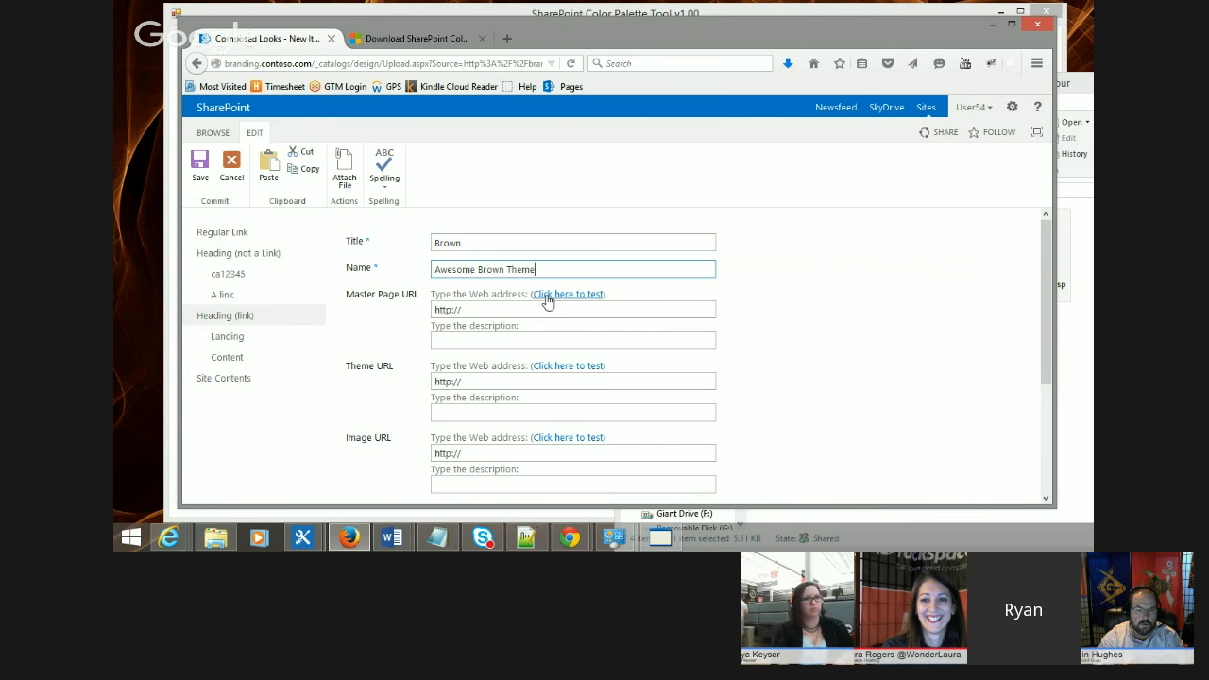
Step: Set the new composed look's Master Page URL to /_catalogs/masterpage/seattle.master
left_click(490, 305)
left_click_drag(490, 305, 433, 316)
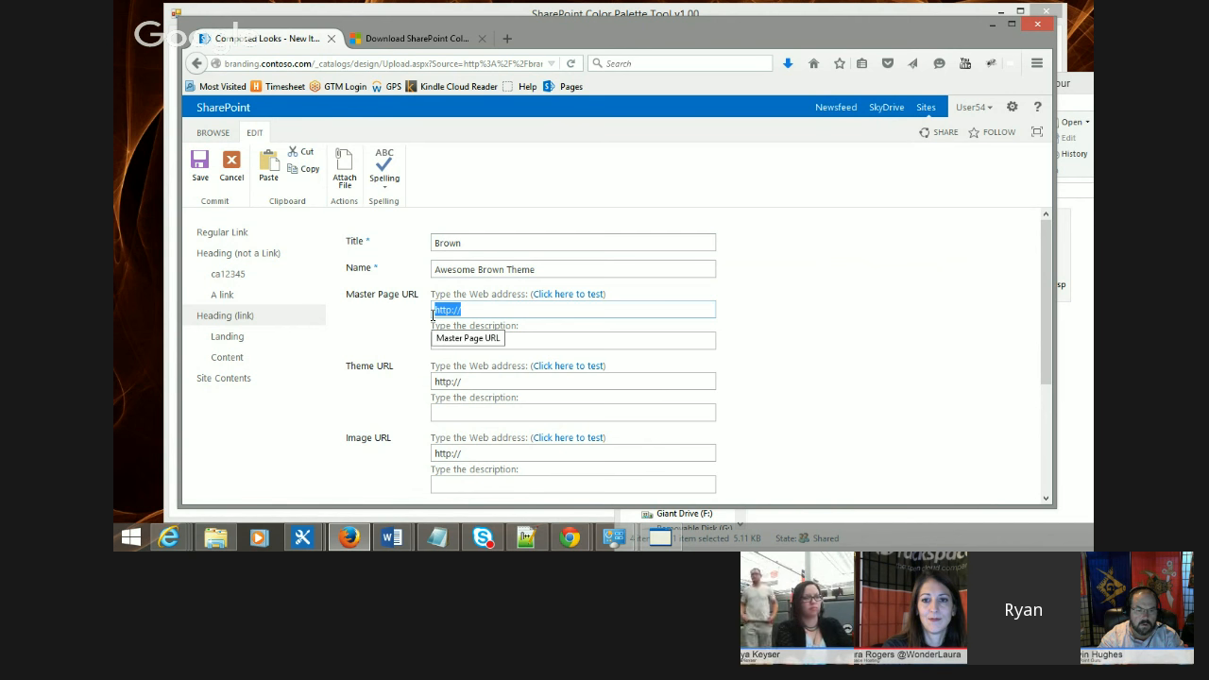
key("BackSpace")
type("/_catalogs")
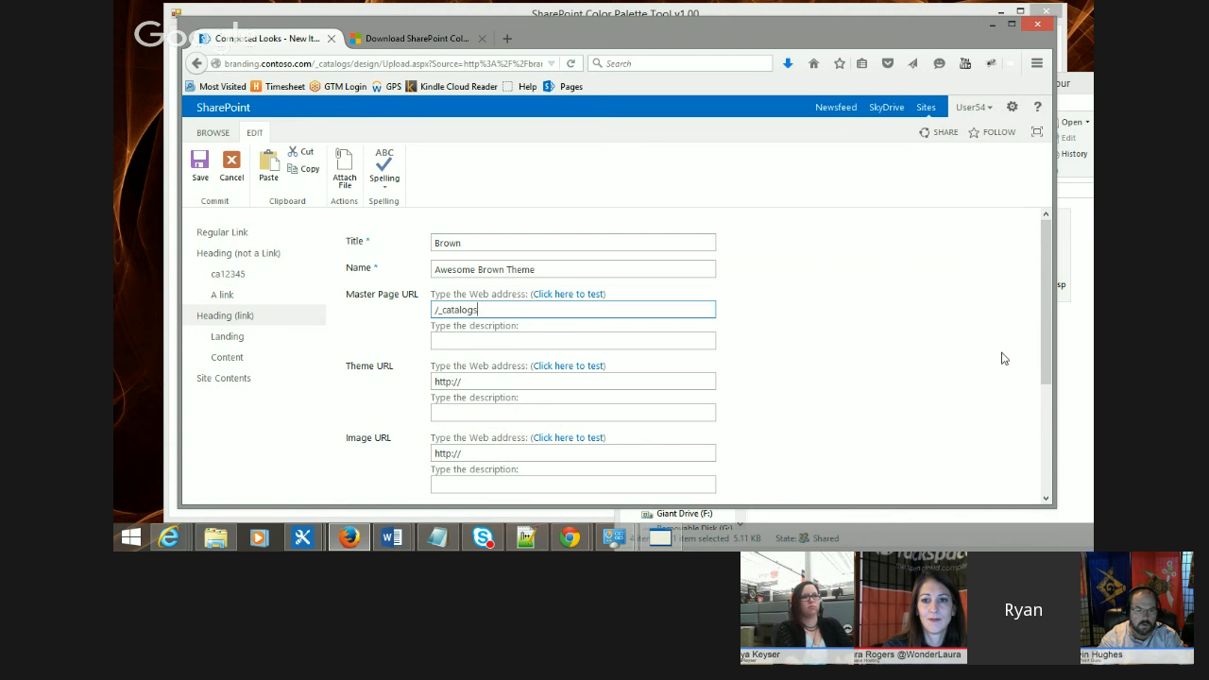
type("/masterpage/seattle.master")
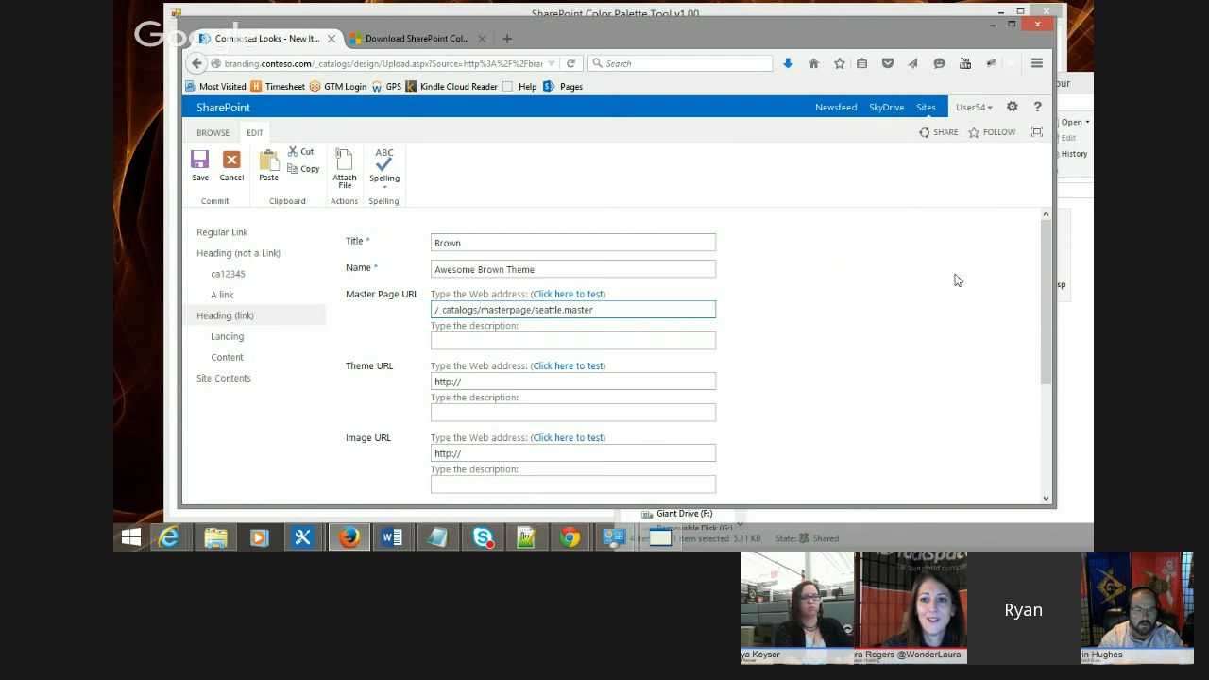
scroll(826, 248, "down", 1)
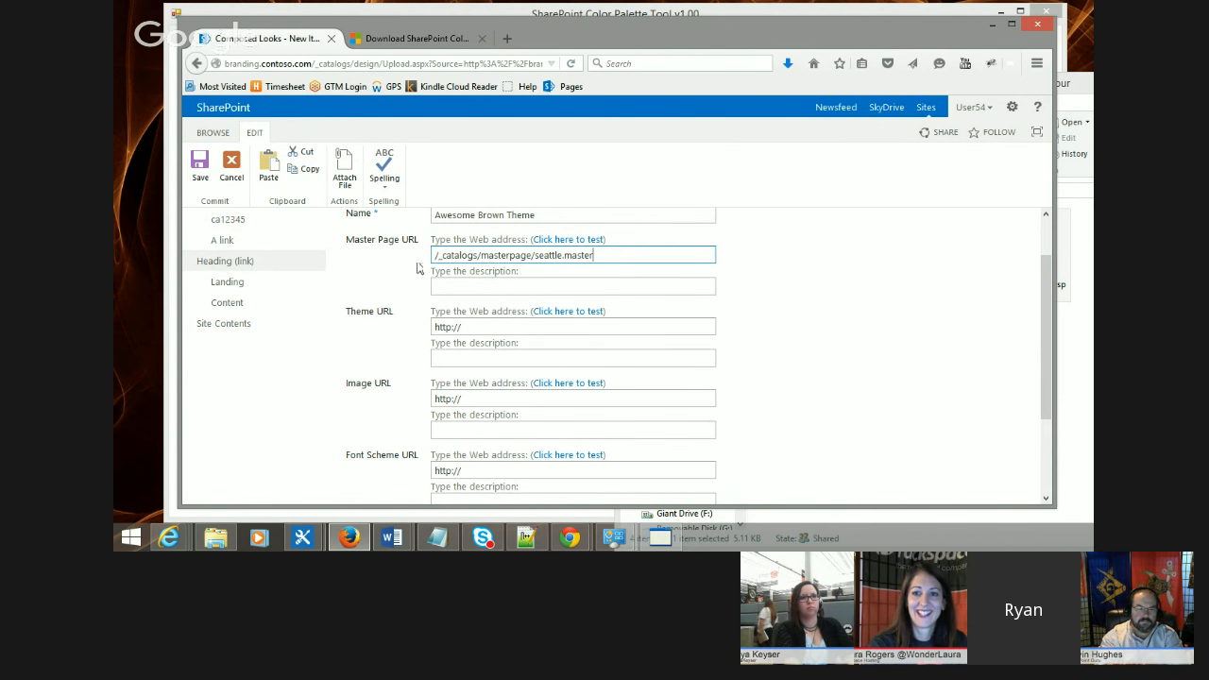
left_click(581, 256)
left_click_drag(605, 255, 435, 256)
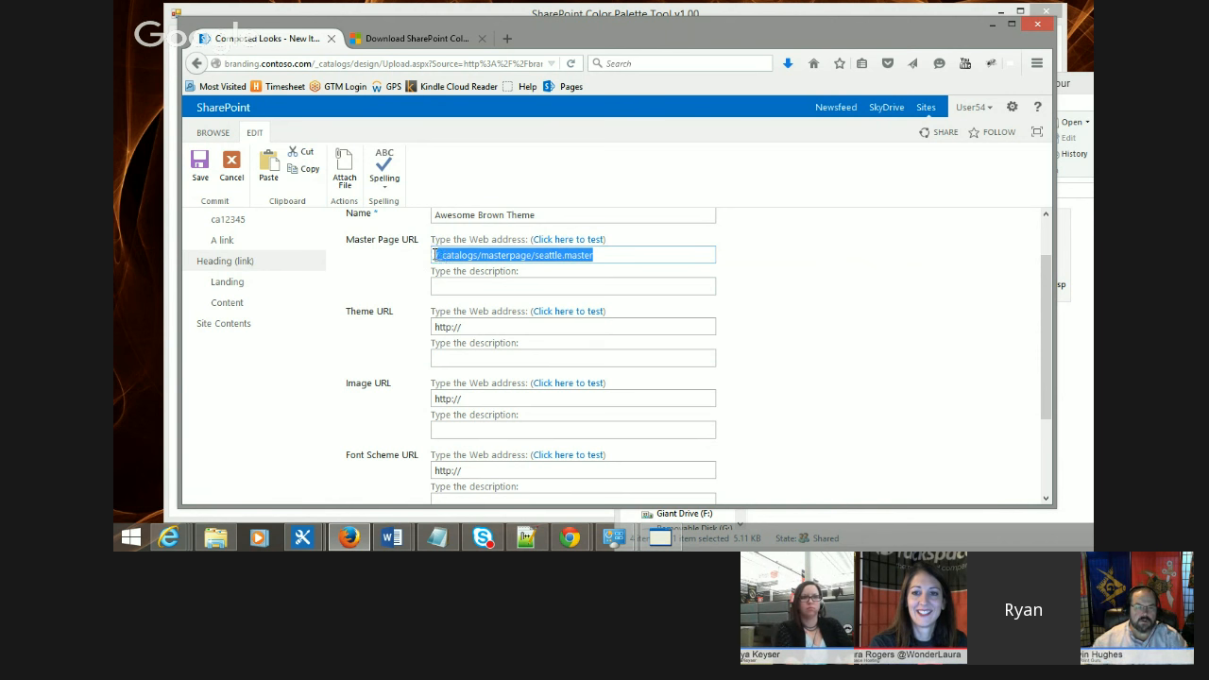
left_click(440, 256)
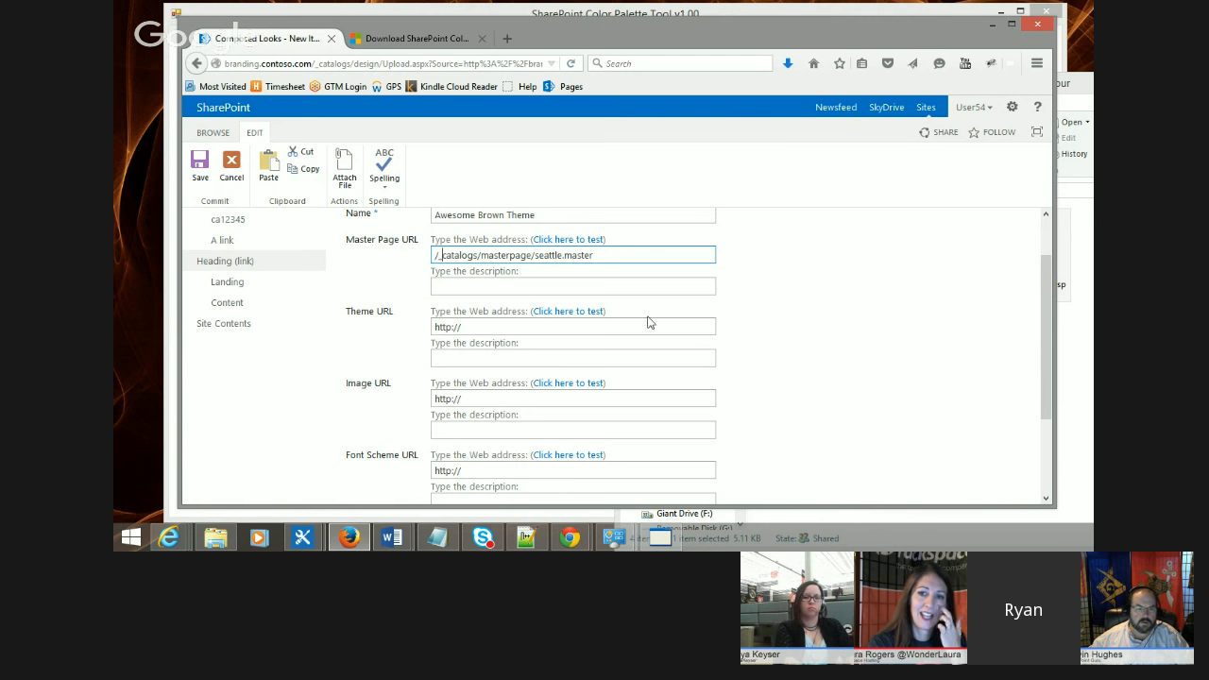
Step: Open the current new-item form's address in a new browser tab
left_click(506, 323)
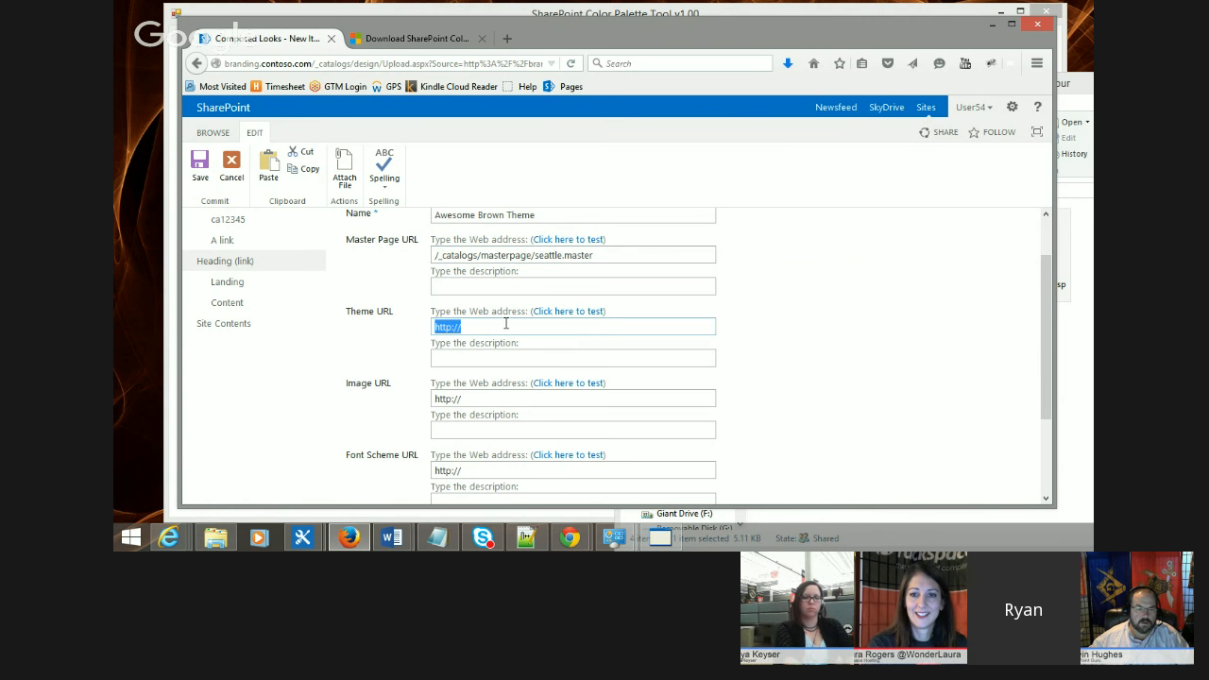
scroll(766, 318, "up", 1)
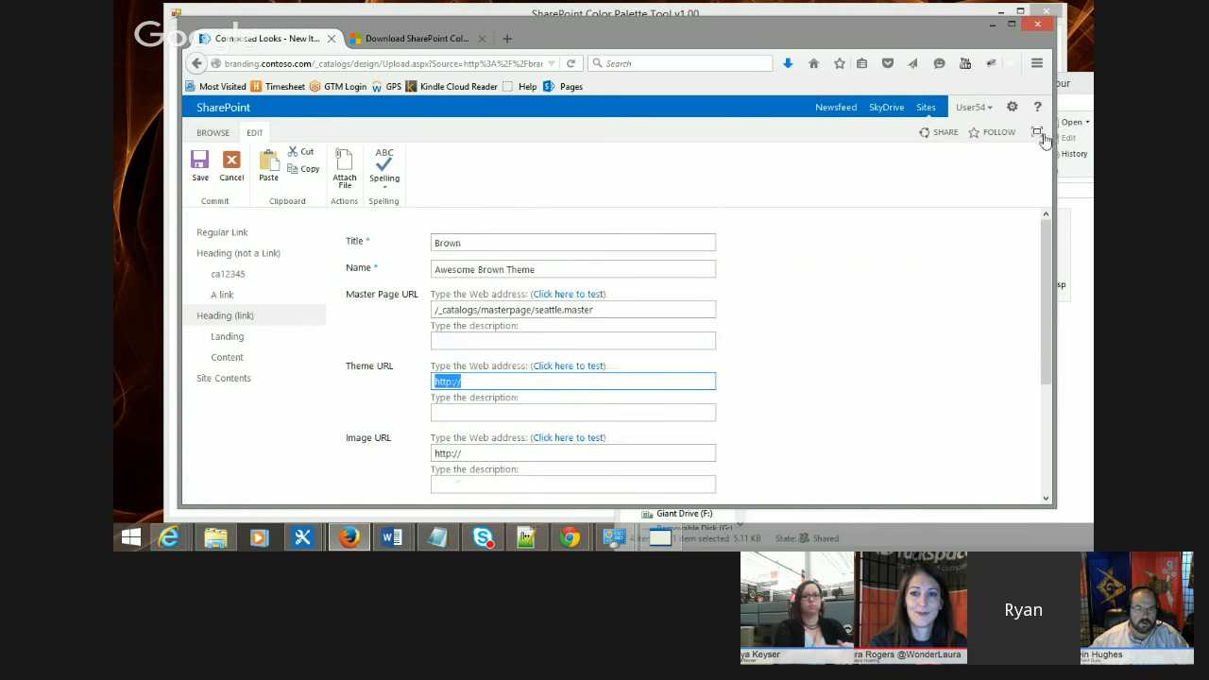
left_click(358, 63)
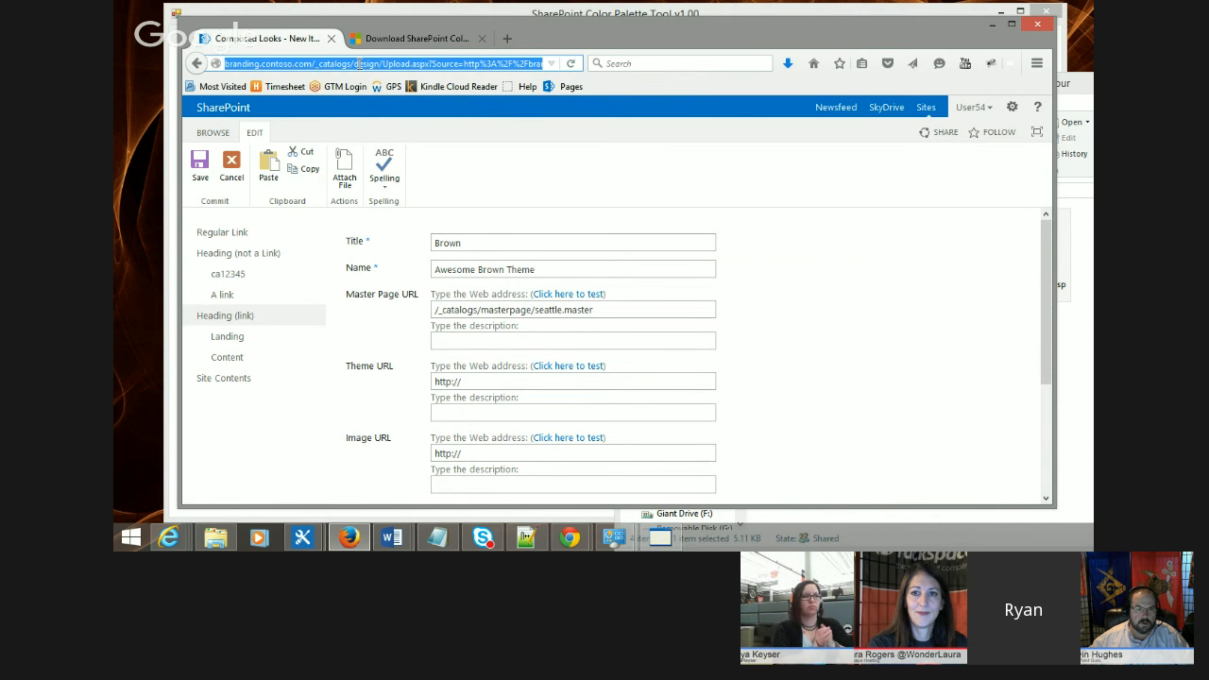
key("ctrl+c")
key("ctrl+t")
key("ctrl+v")
key("Return")
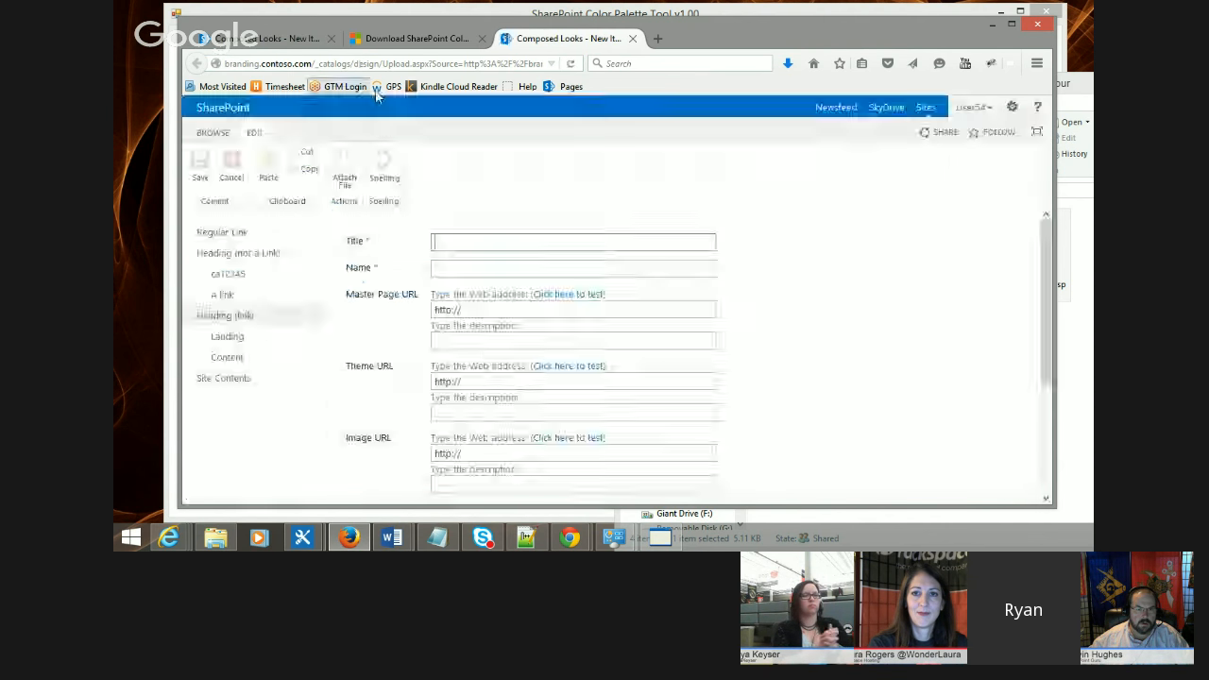
Step: Go to the Theme Gallery's 15 folder and copy the link address of the CustomBrown palette file
left_click(1012, 107)
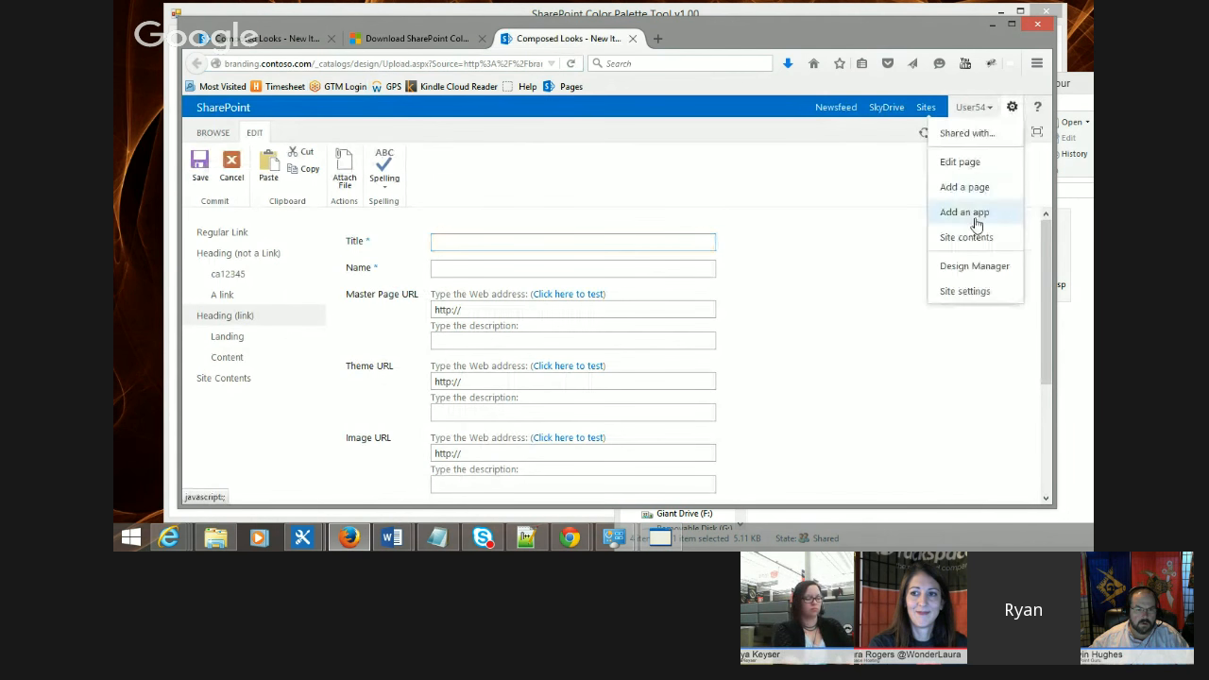
left_click(971, 292)
left_click(362, 418)
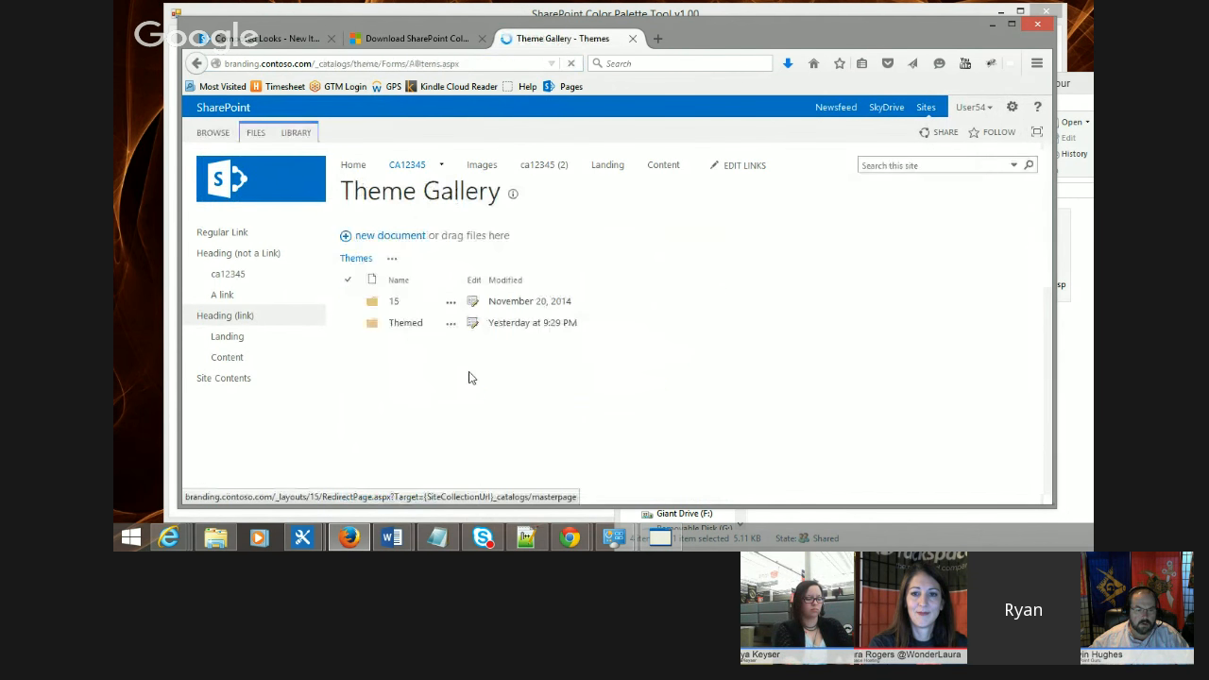
left_click(393, 302)
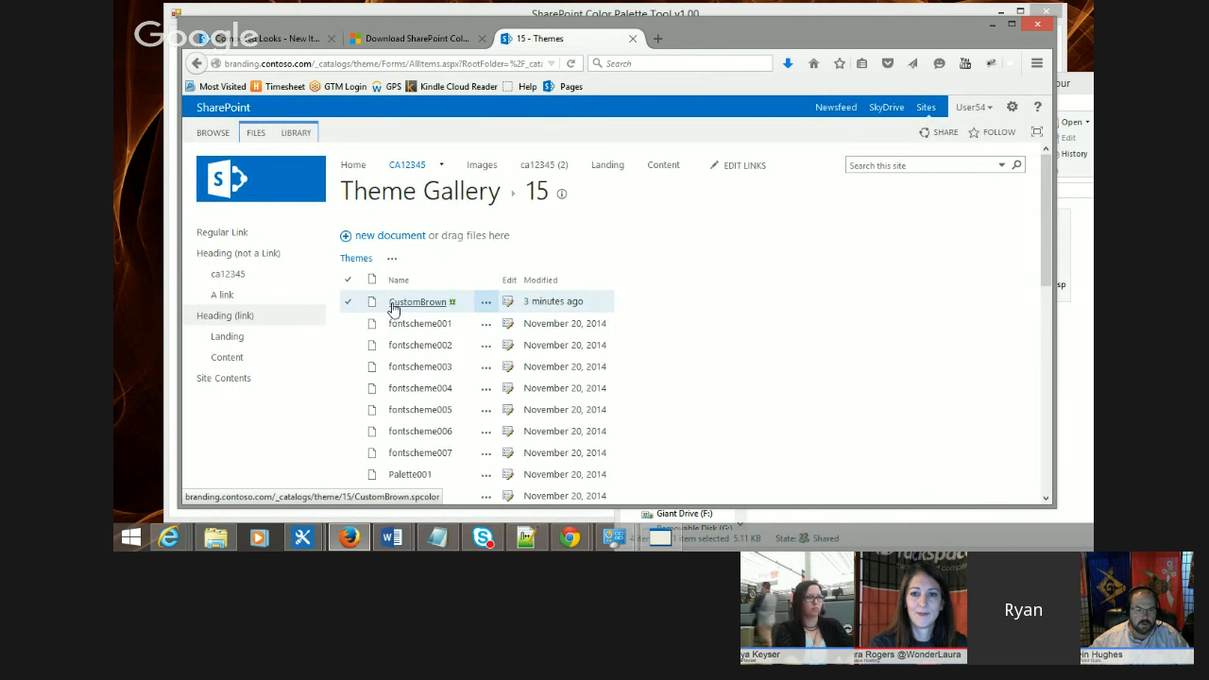
right_click(415, 302)
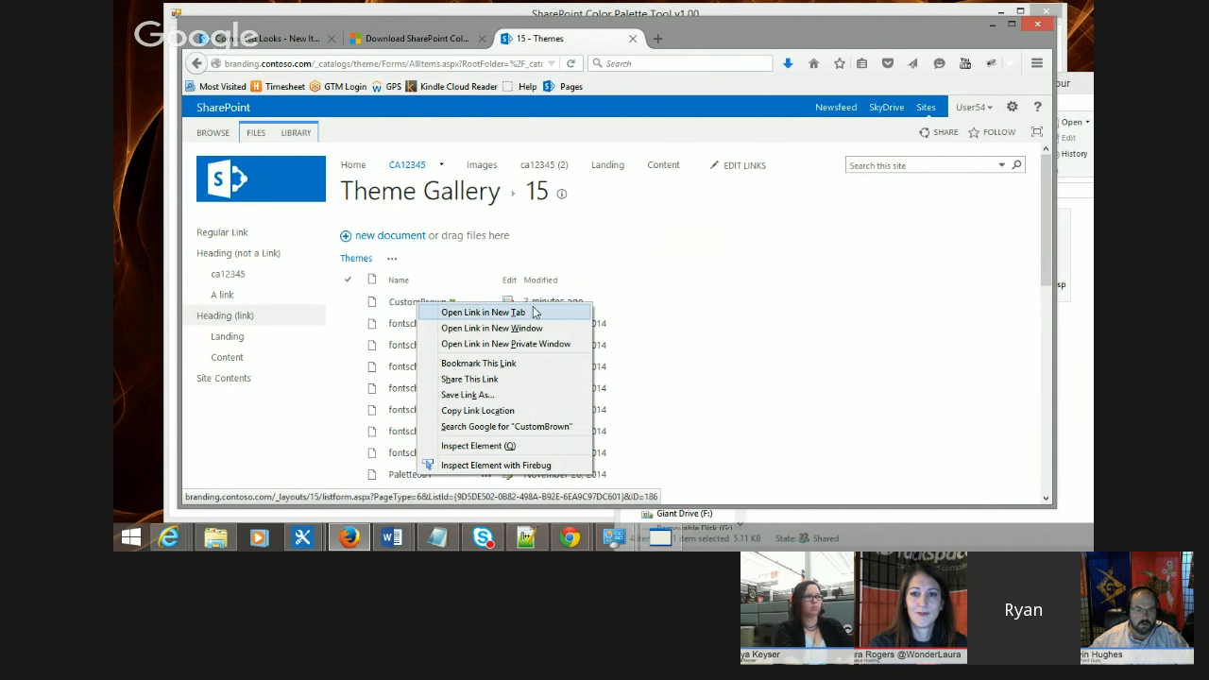
left_click(483, 411)
Step: Set the new composed look's Theme URL to /_catalogs/theme/15/CustomBrown.spcolor, removing the server domain
left_click(310, 42)
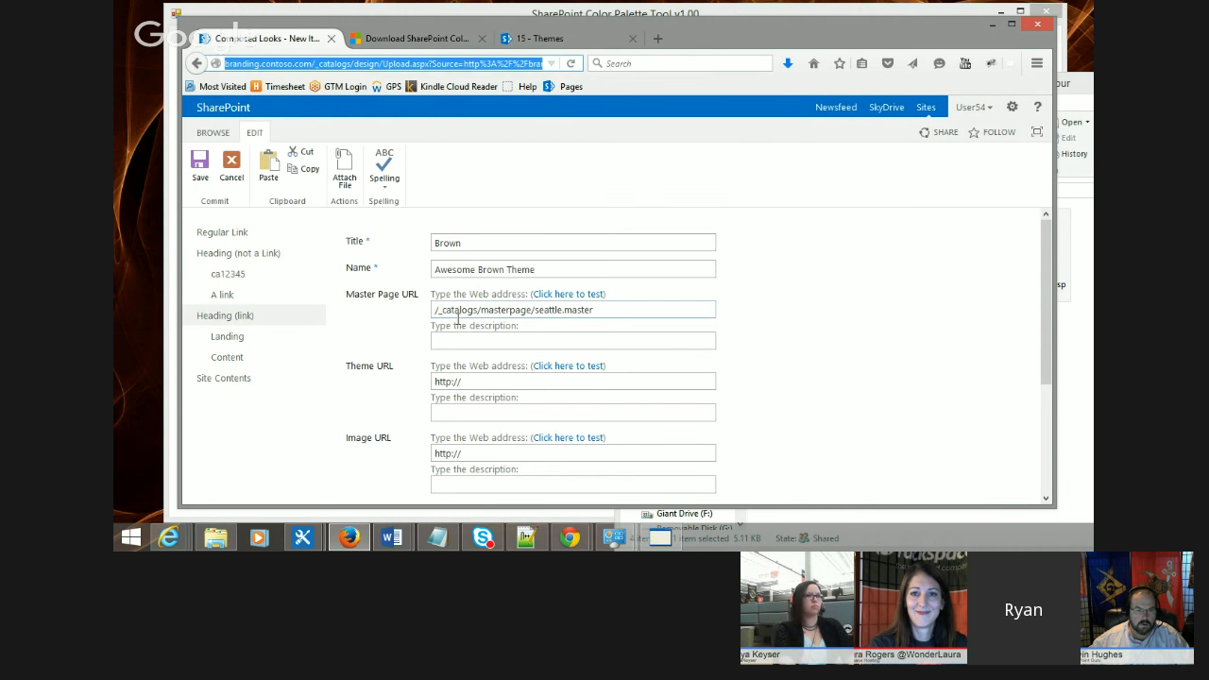
triple_click(485, 383)
key("ctrl+v")
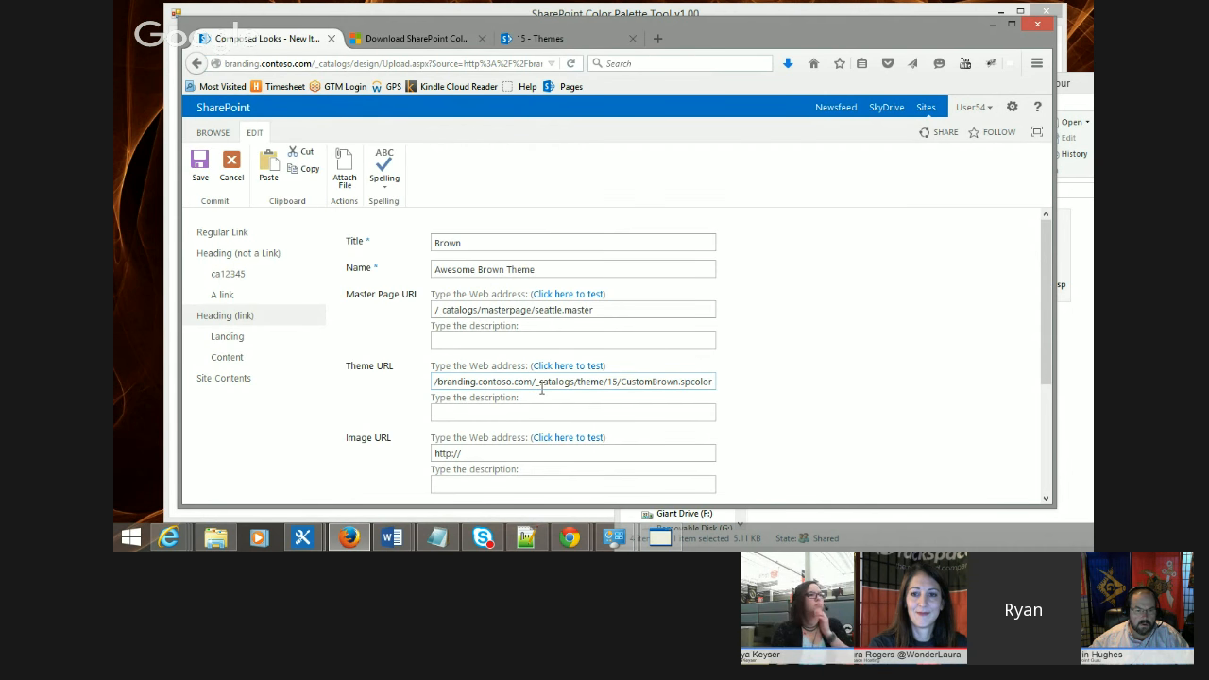
left_click_drag(533, 384, 332, 379)
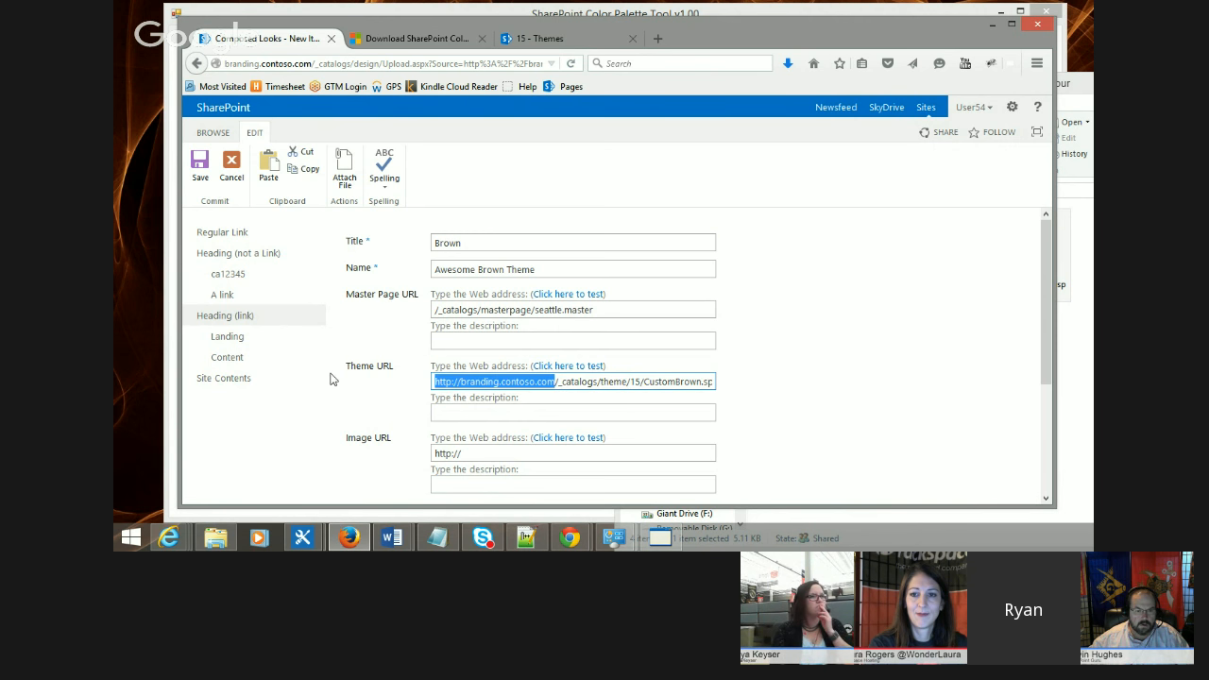
key("Delete")
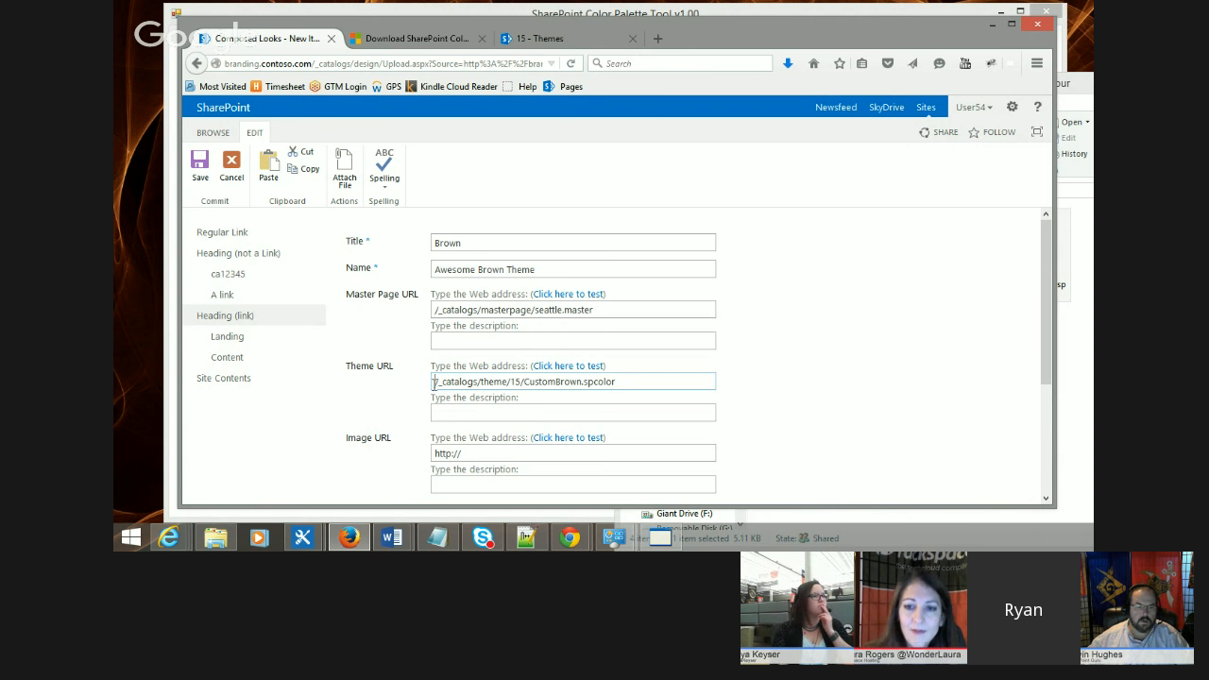
Step: Set the composed look's Display Order to 2 and save the item
scroll(803, 384, "down", 2)
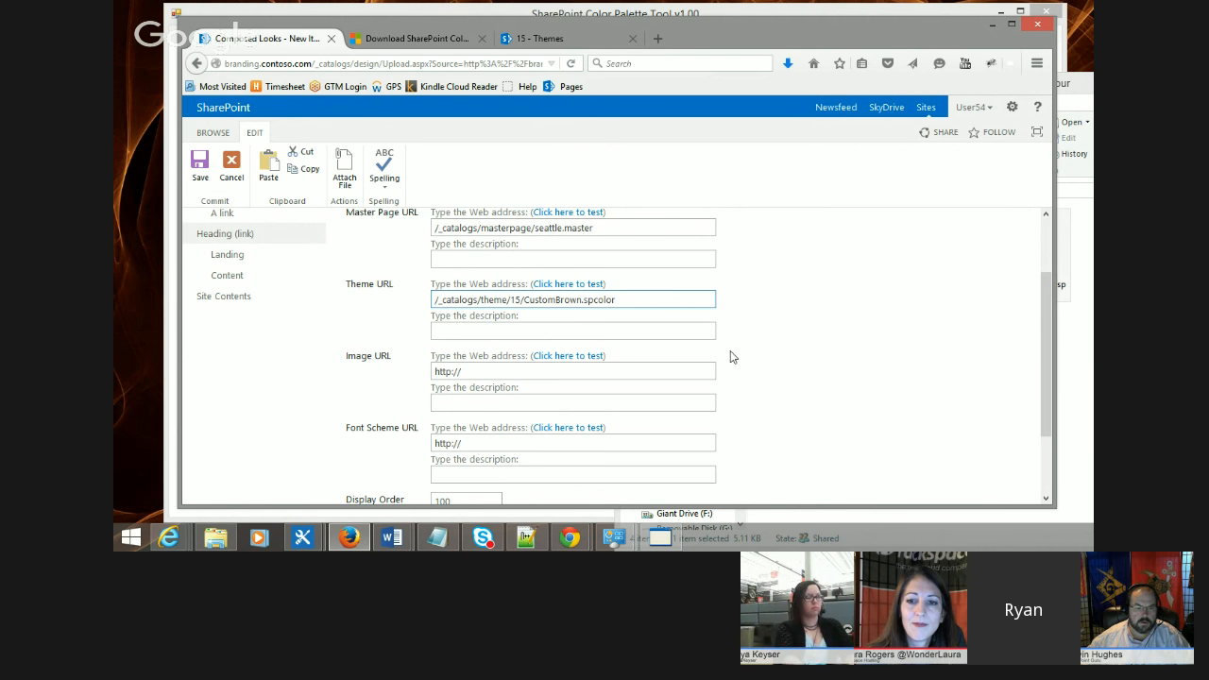
scroll(742, 359, "down", 2)
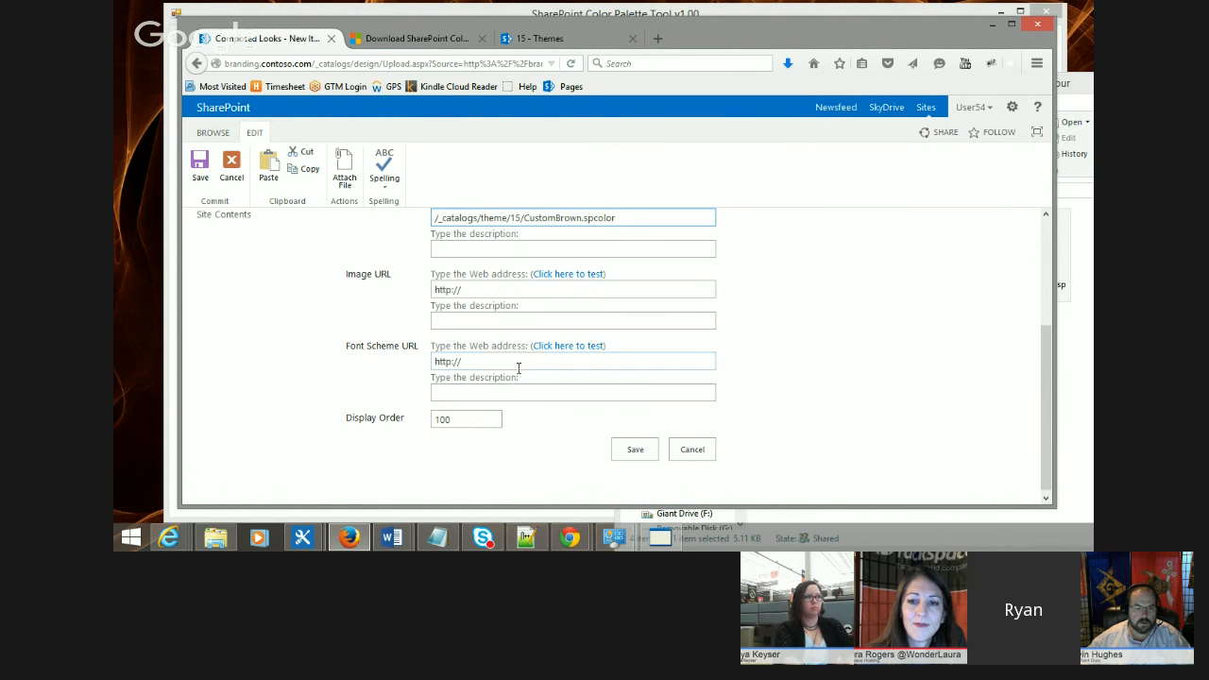
left_click(457, 419)
left_click_drag(458, 418, 433, 420)
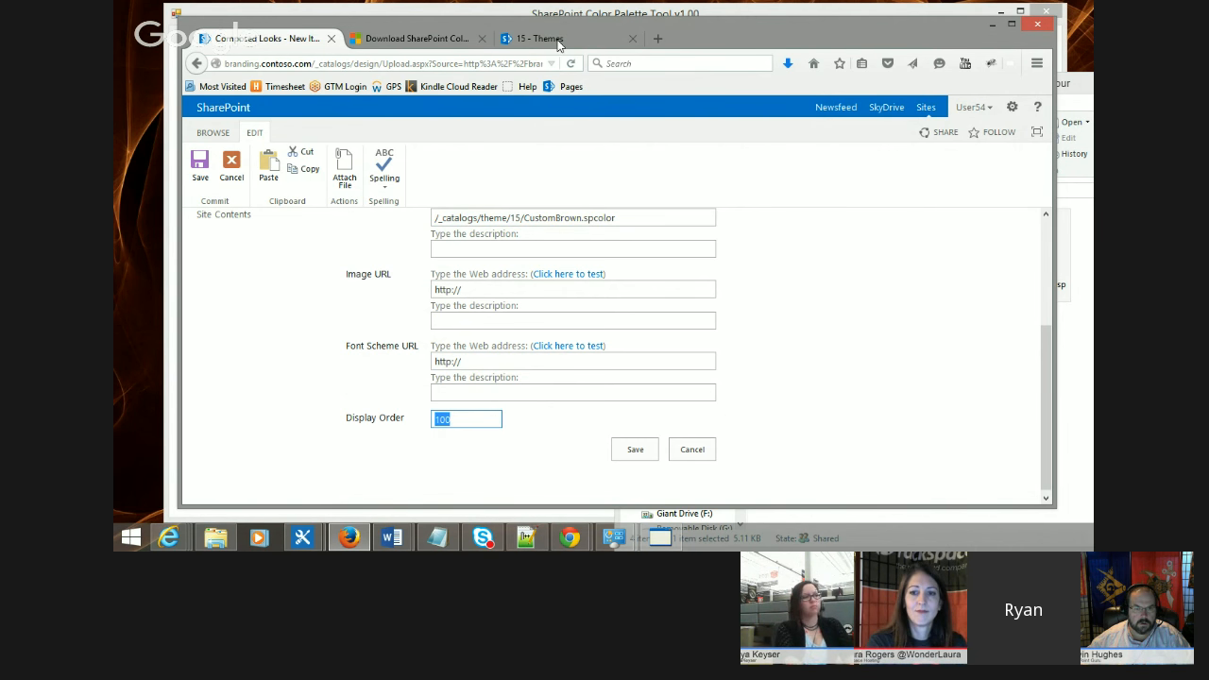
scroll(779, 440, "up", 2)
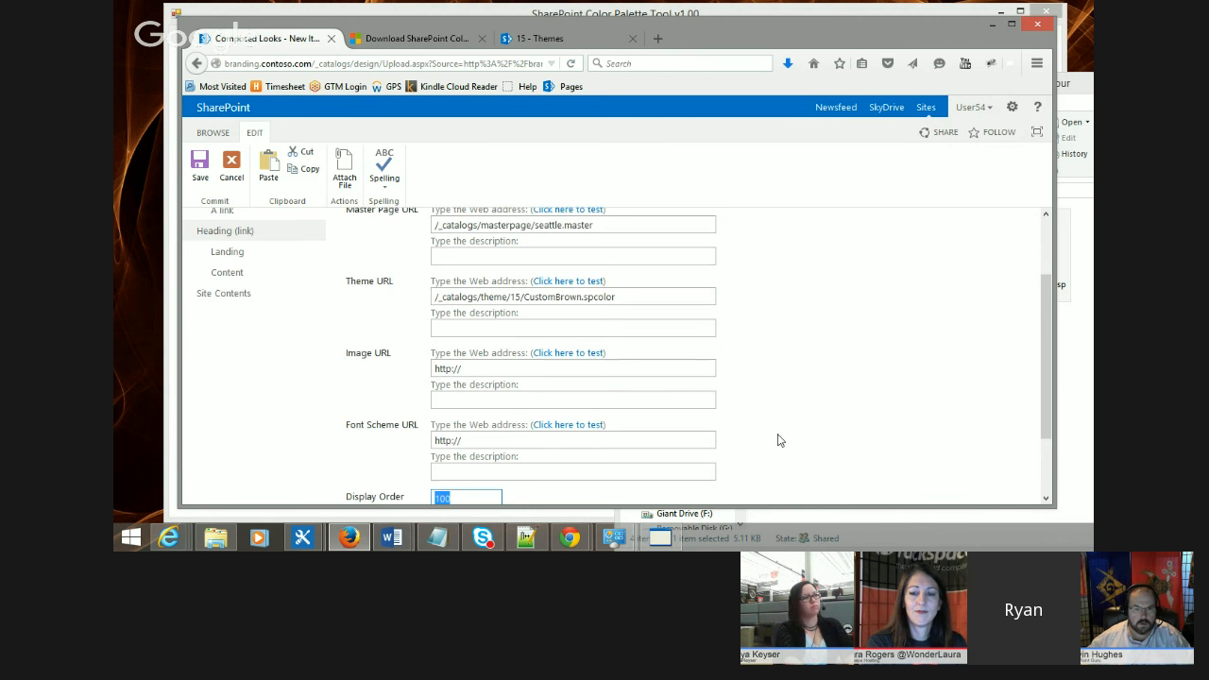
scroll(779, 440, "down", 2)
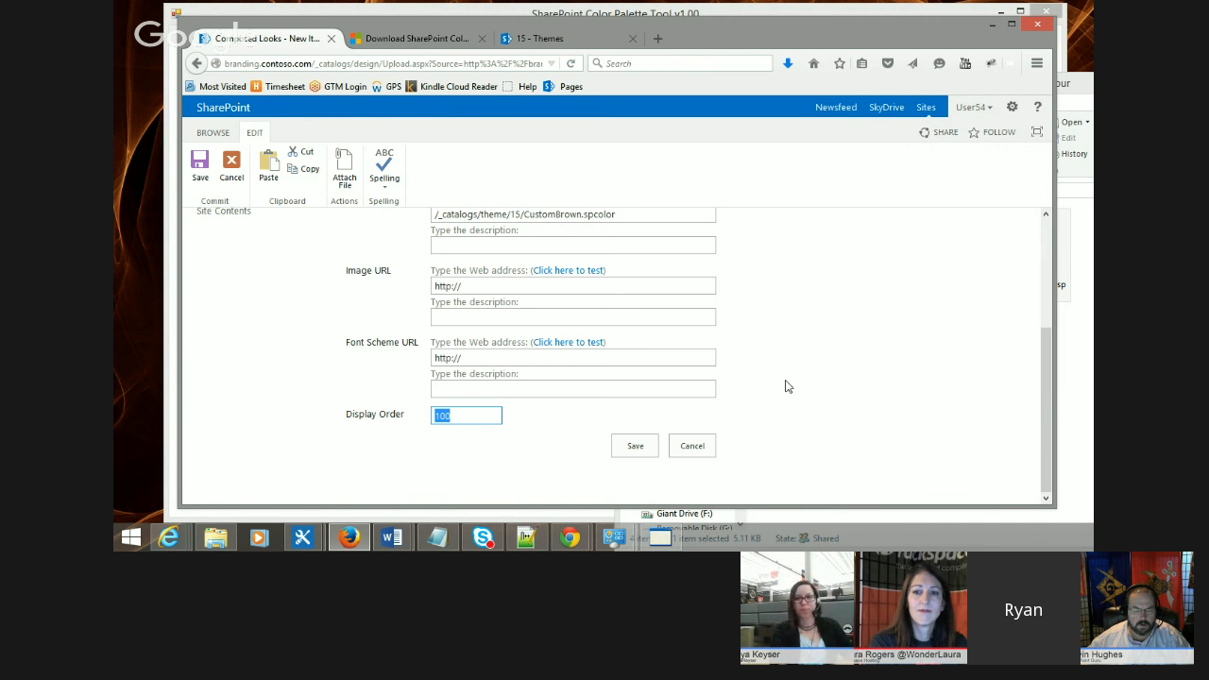
type("2")
left_click(631, 443)
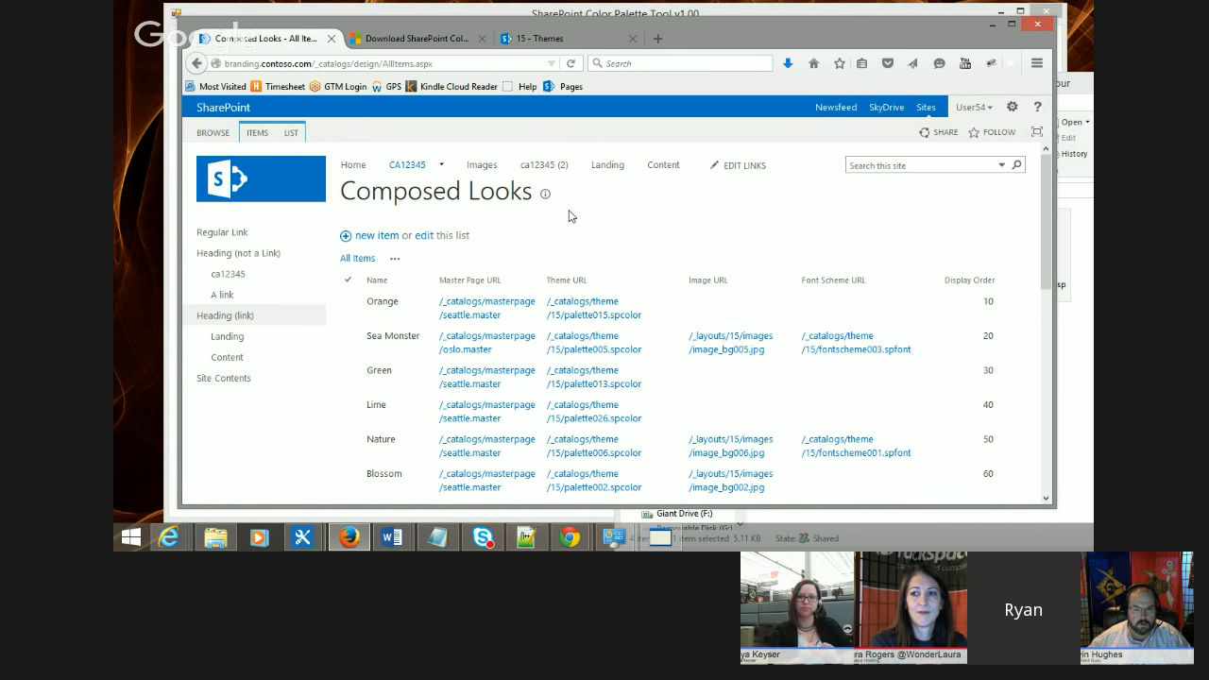
Step: Open the site's Change the look gallery and choose the Awesome Brown Theme
scroll(568, 236, "down", 5)
scroll(394, 401, "up", 2)
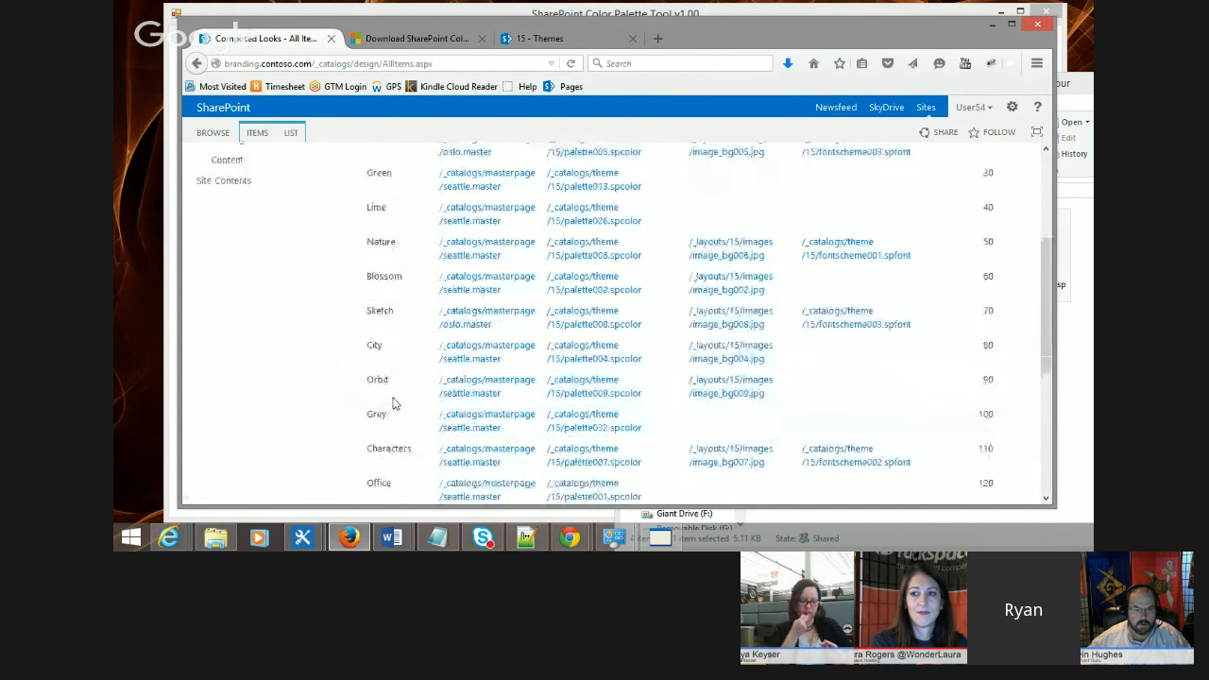
scroll(391, 404, "down", 4)
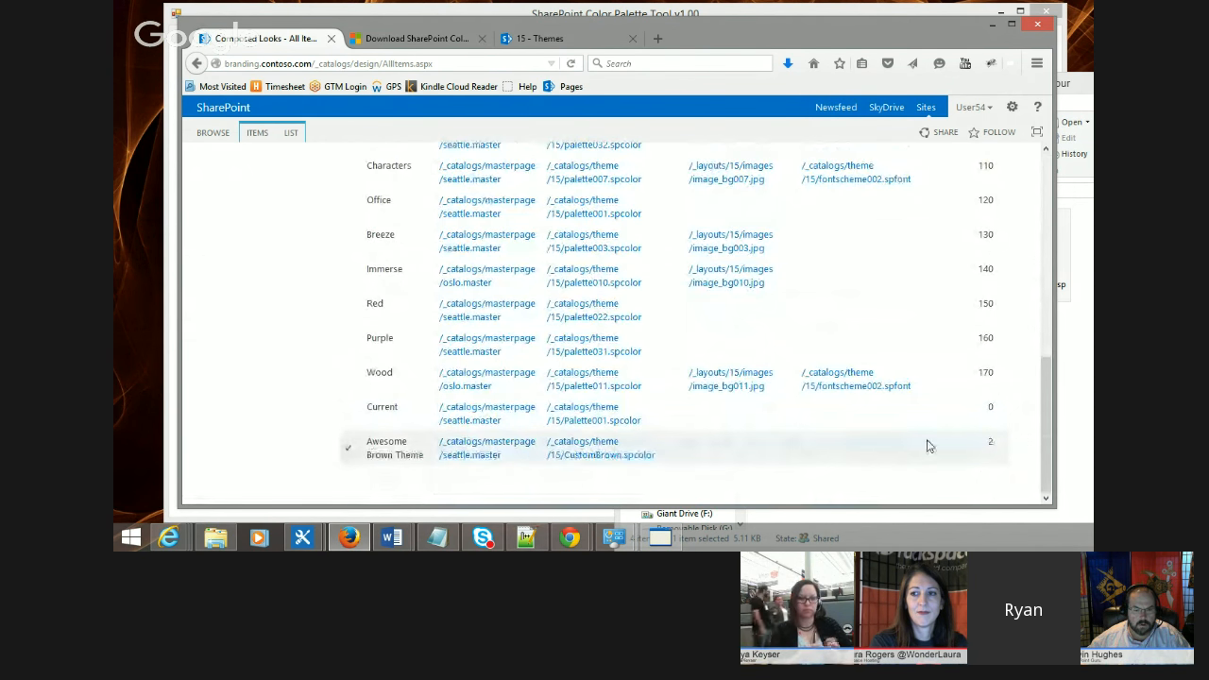
left_click(1012, 107)
left_click(945, 274)
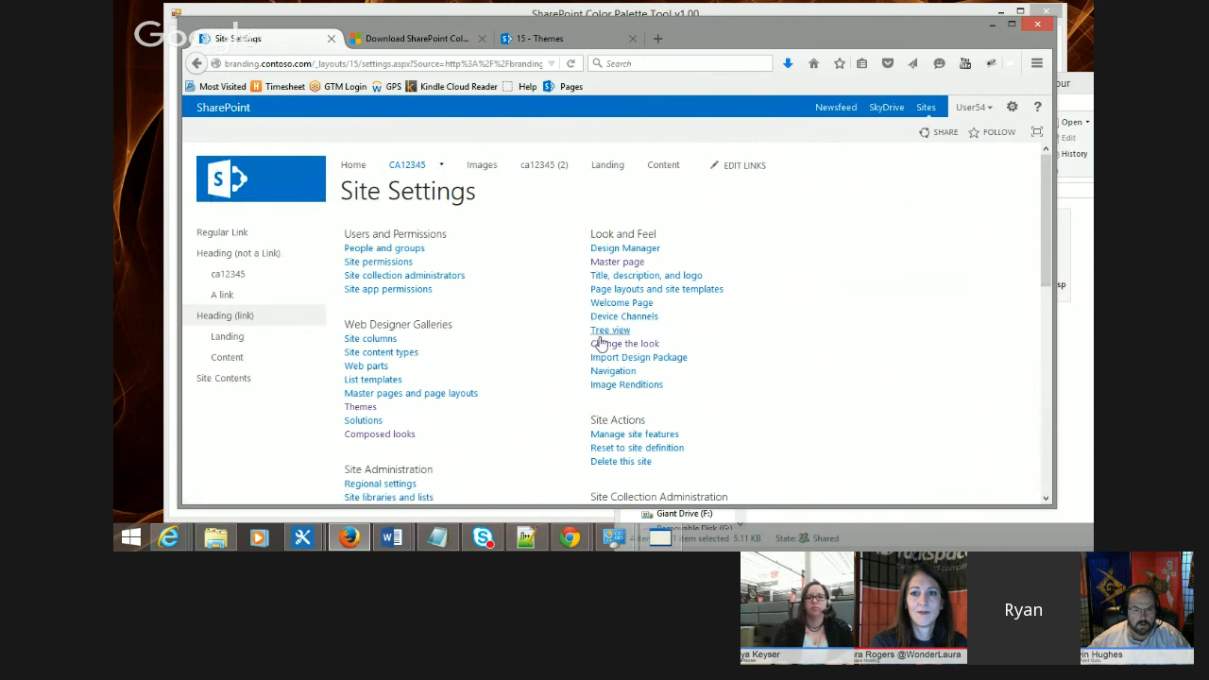
left_click(638, 348)
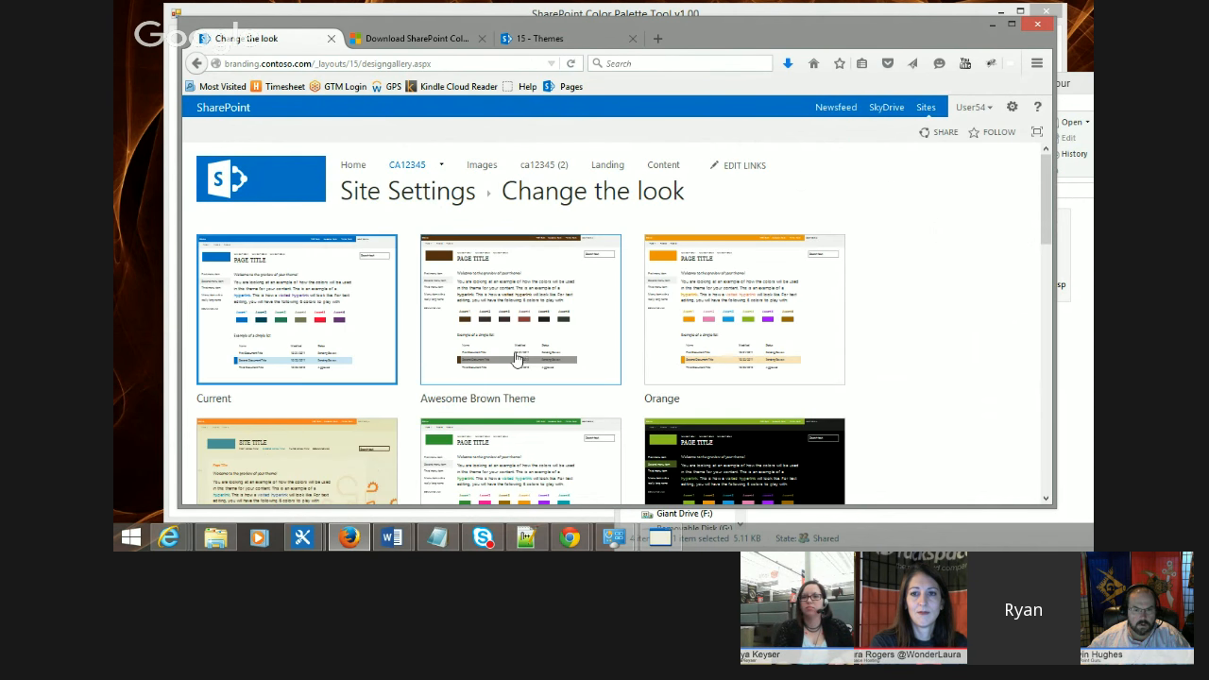
left_click(493, 362)
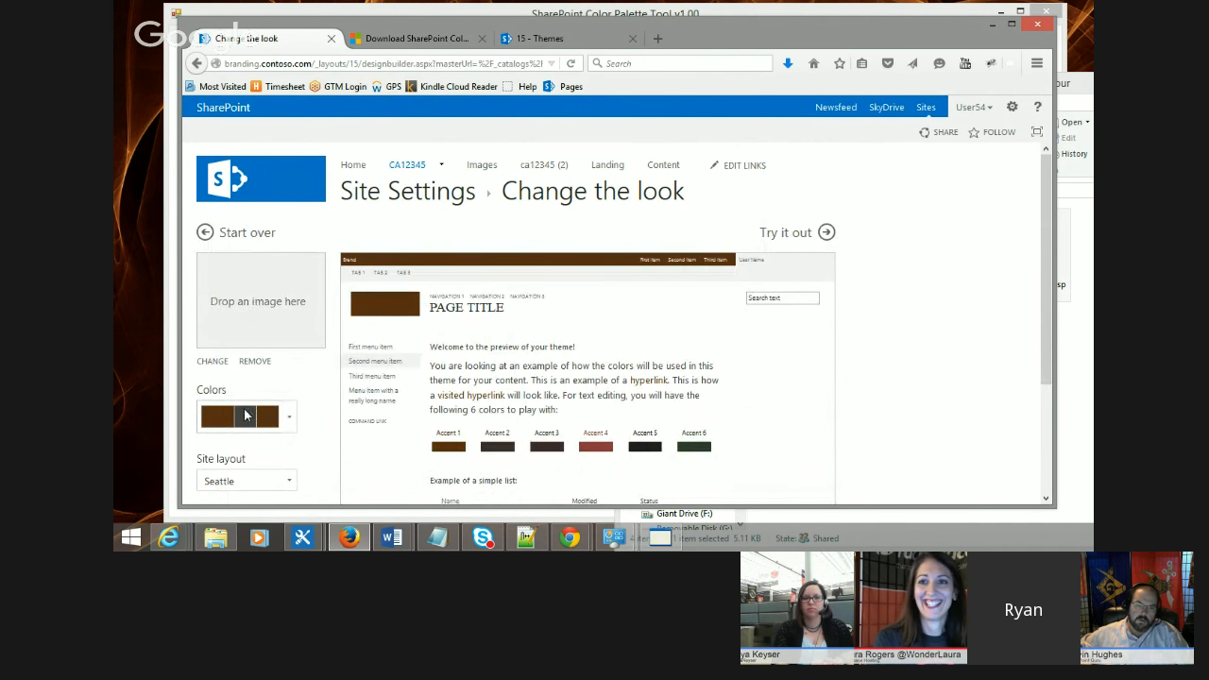
Step: Try out the Awesome Brown Theme with its brown colors, Seattle layout and Segoe UI fonts
scroll(319, 383, "down", 3)
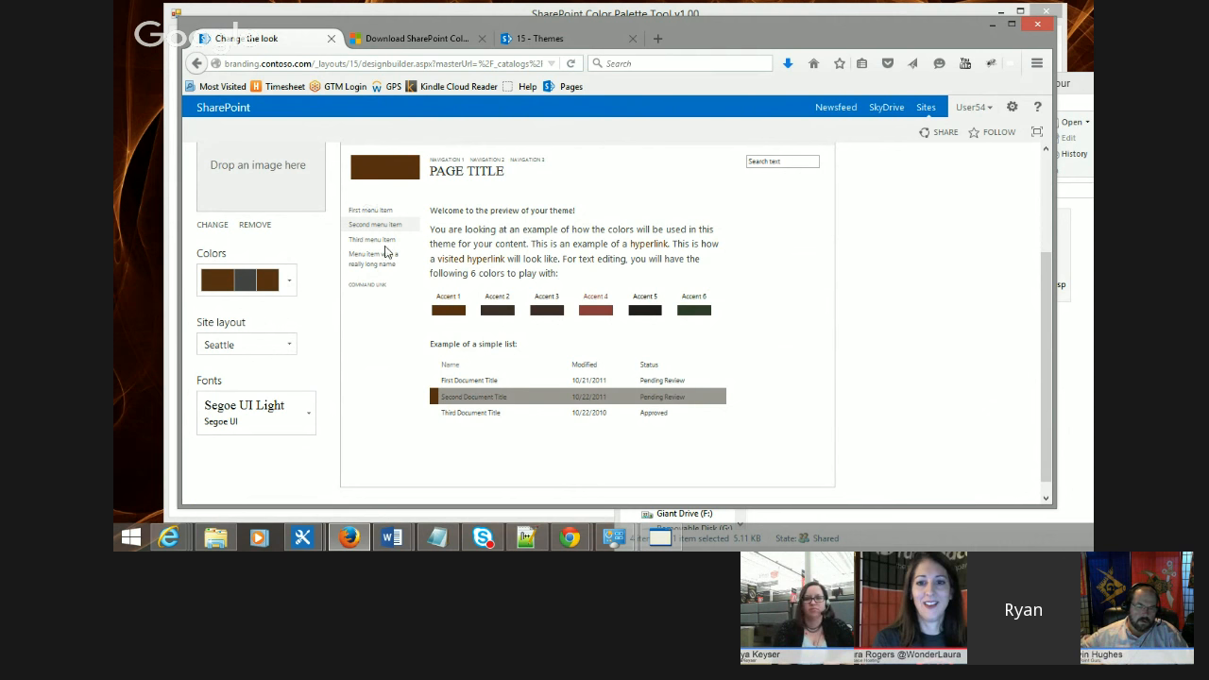
scroll(395, 268, "up", 2)
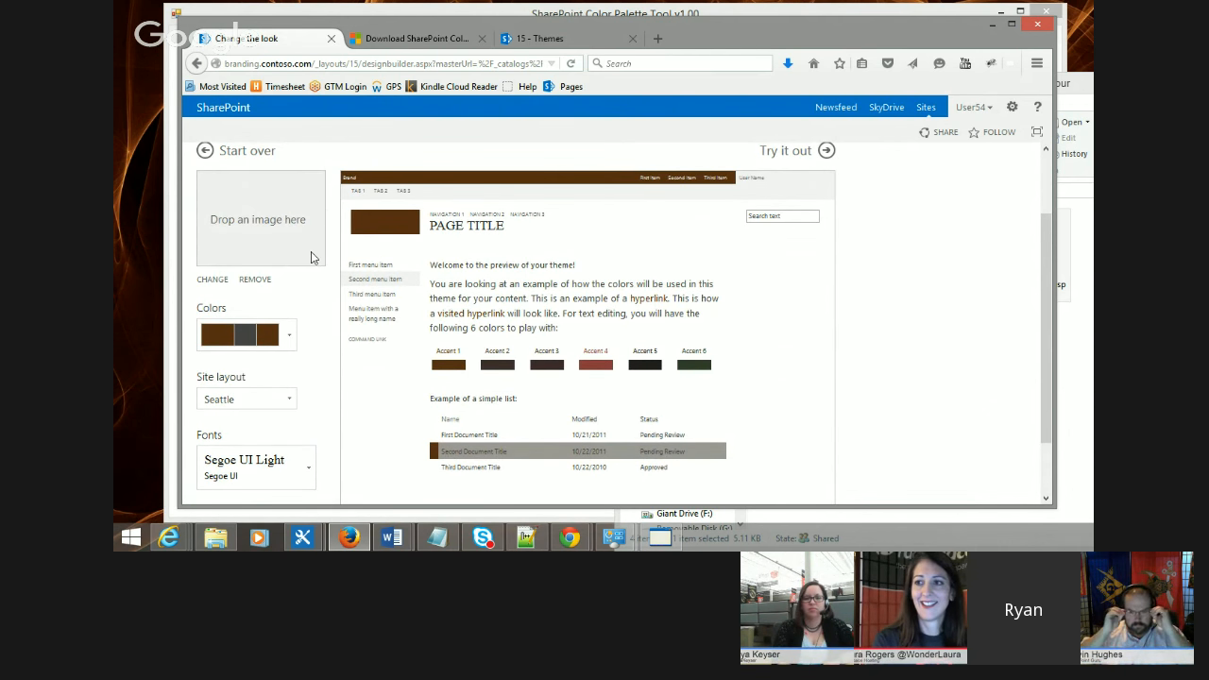
left_click(801, 157)
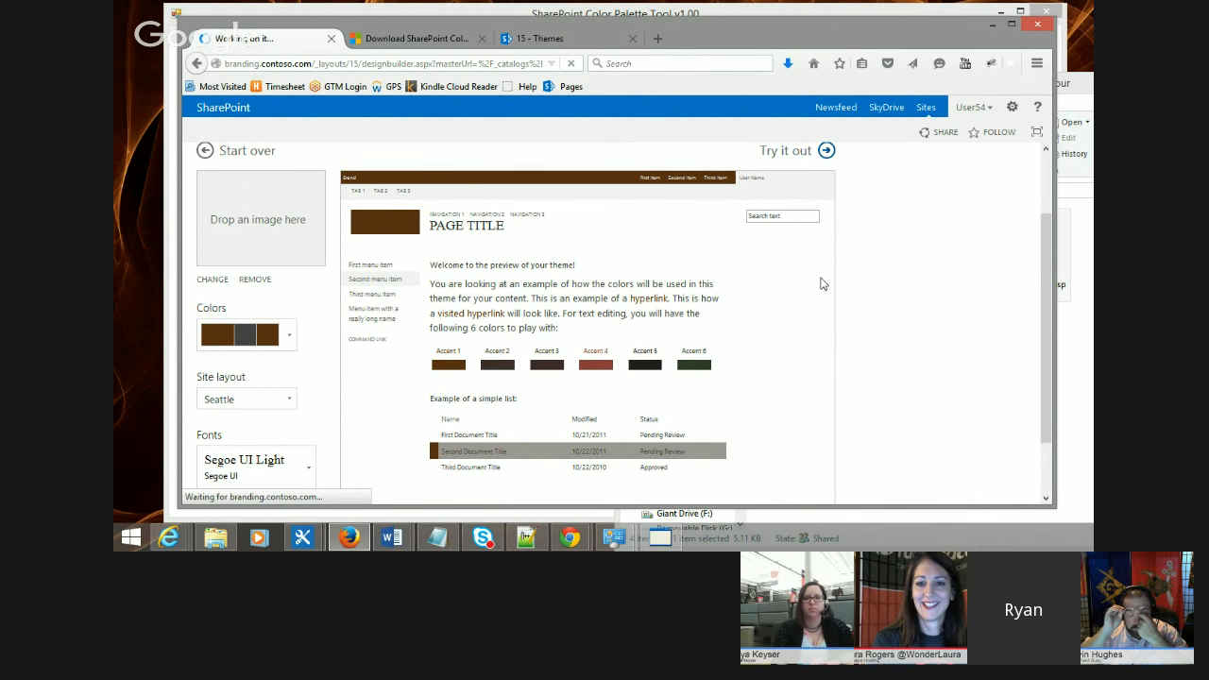
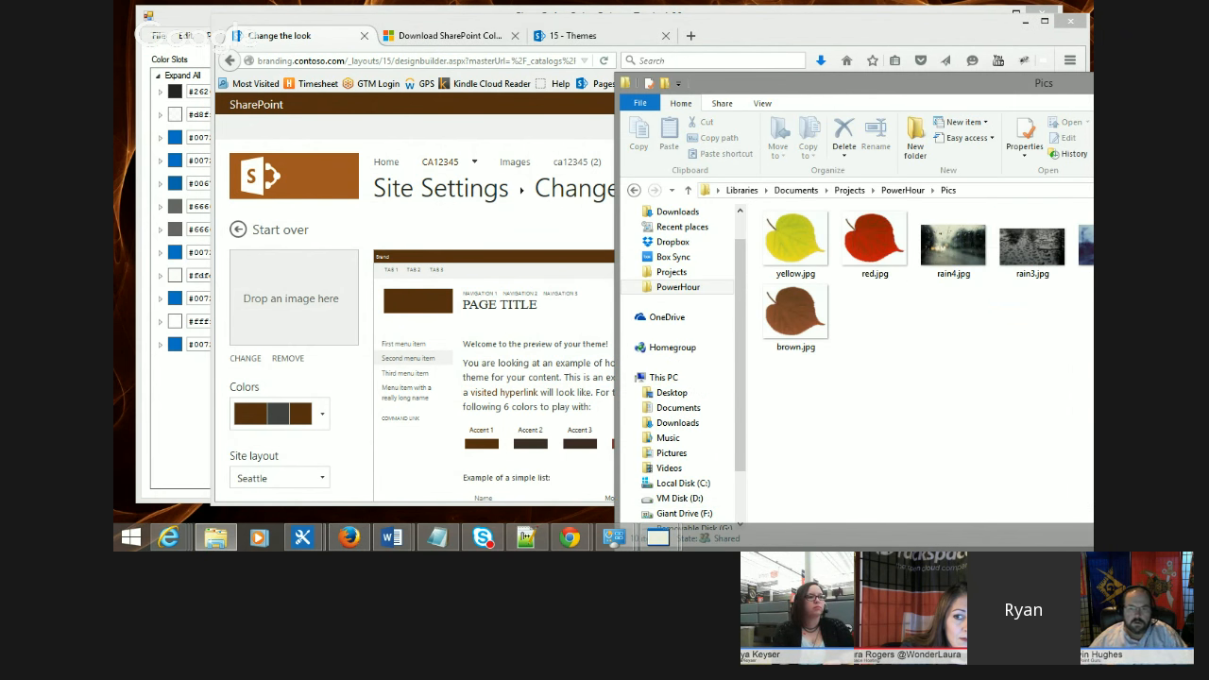
Step: Add brown.jpg from the Pics folder as the composed look's background image and scroll down the preview
left_click_drag(795, 312, 279, 318)
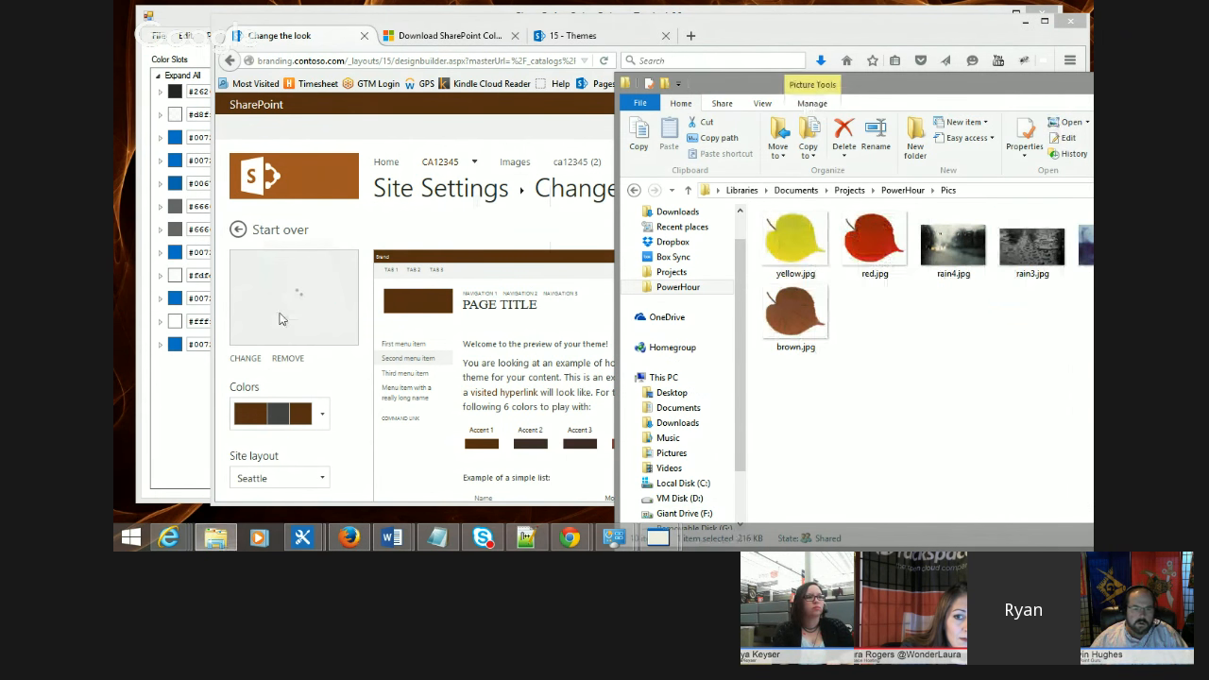
left_click(367, 400)
scroll(888, 296, "down", 2)
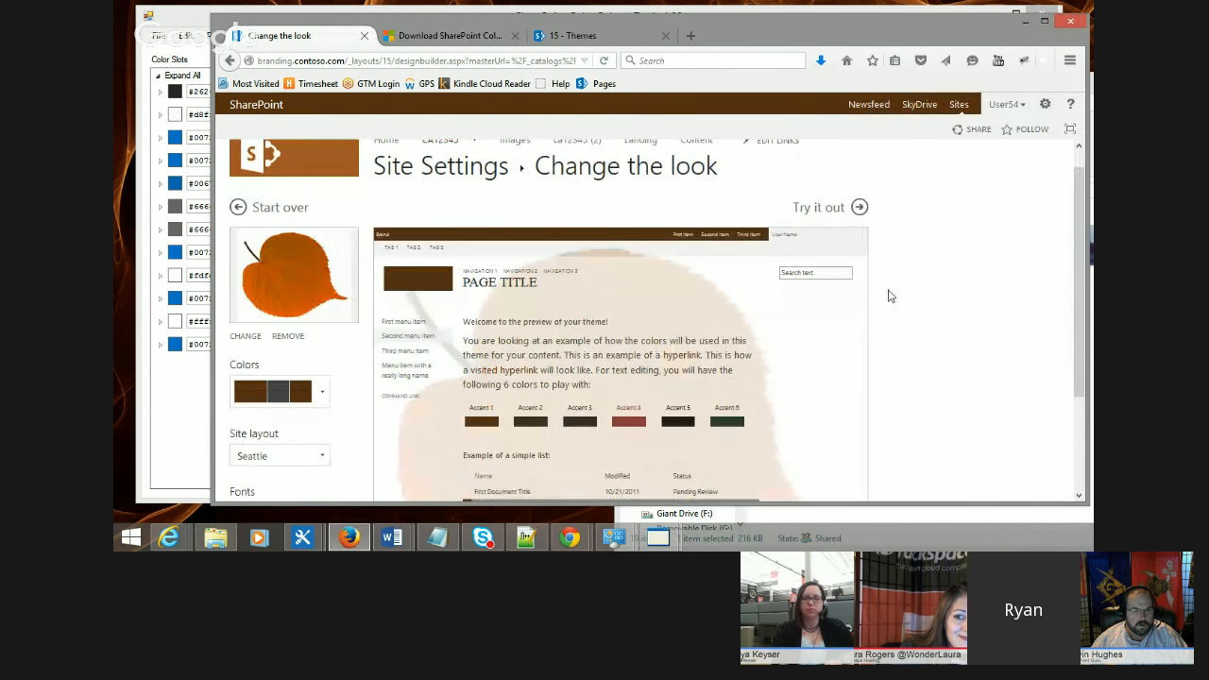
scroll(823, 291, "down", 1)
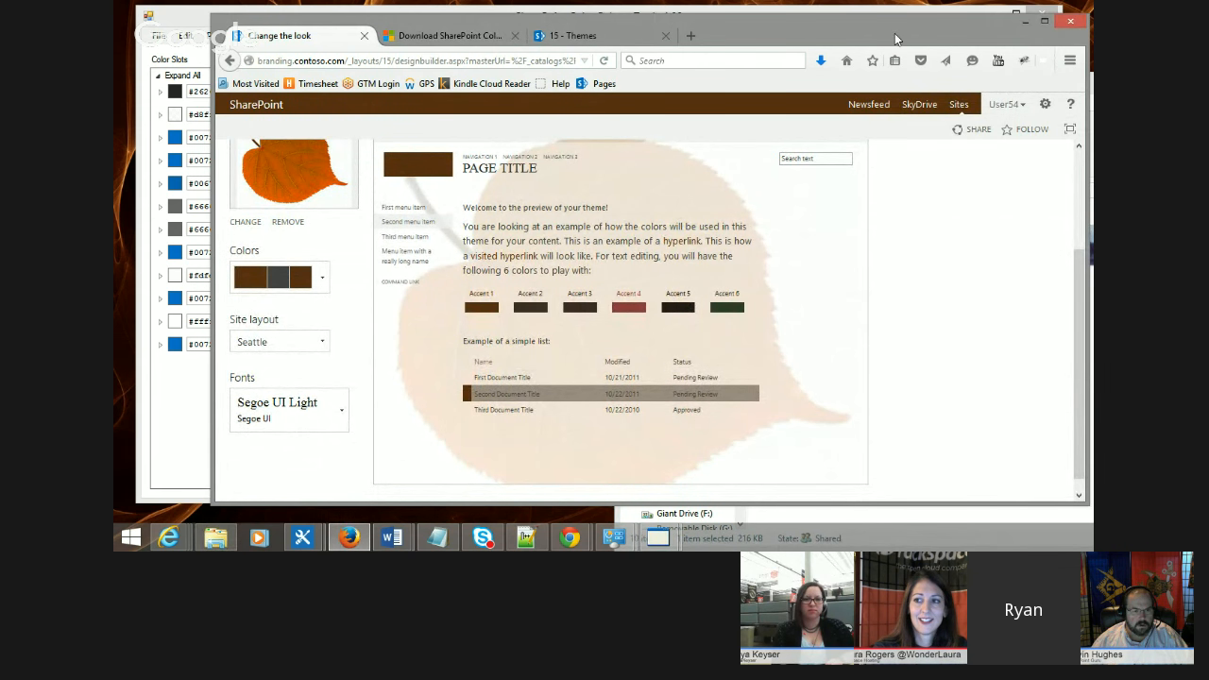
Step: Switch to the Color Palette Tool, accept the gray base color in the color picker and recolor the palette
left_click(186, 18)
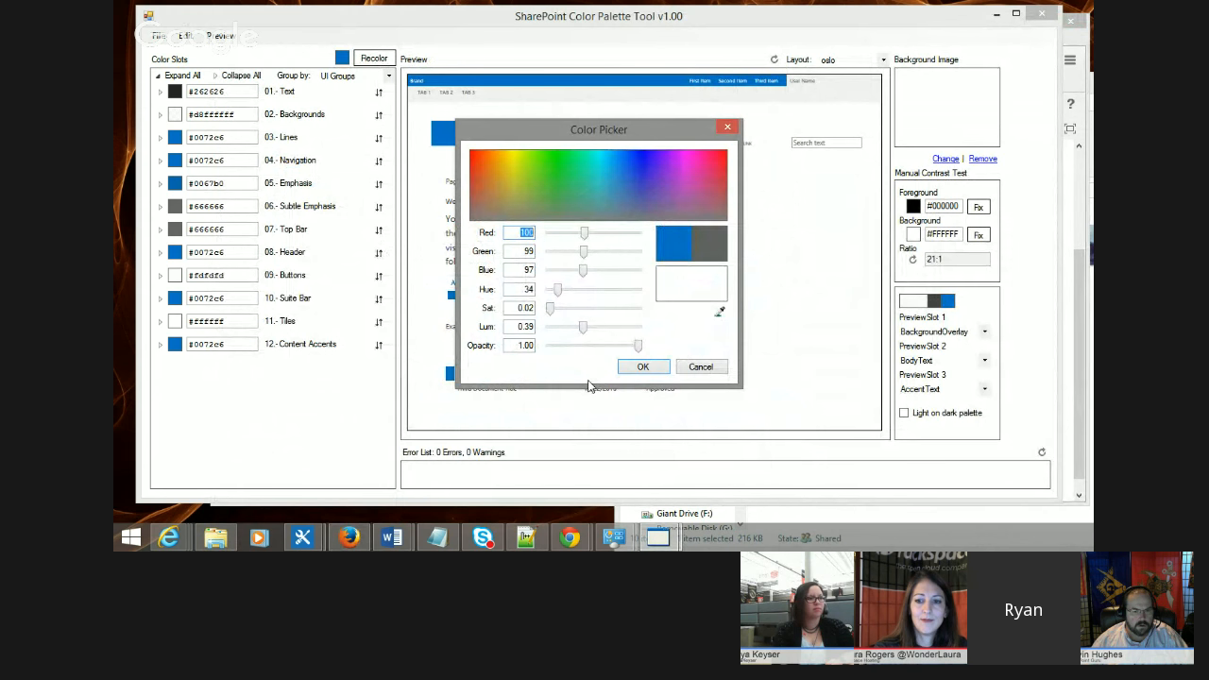
left_click(637, 371)
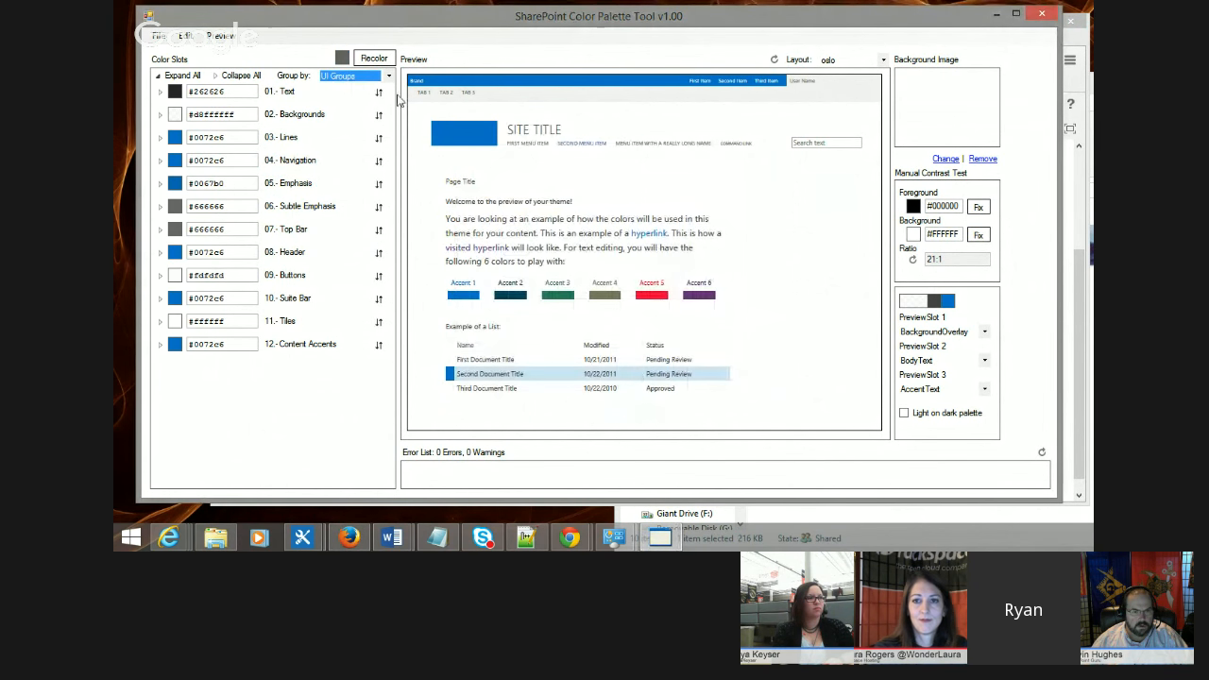
left_click(372, 60)
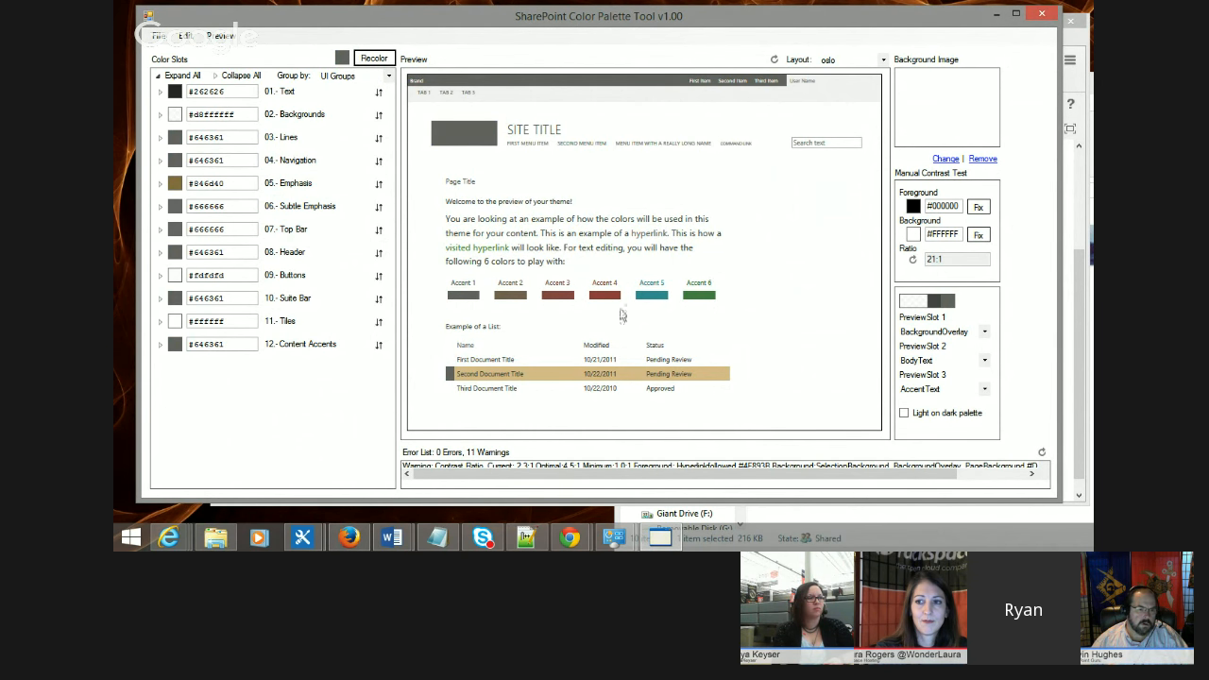
Step: Pick a different base color in the color picker and recolor the palette with it
left_click(342, 58)
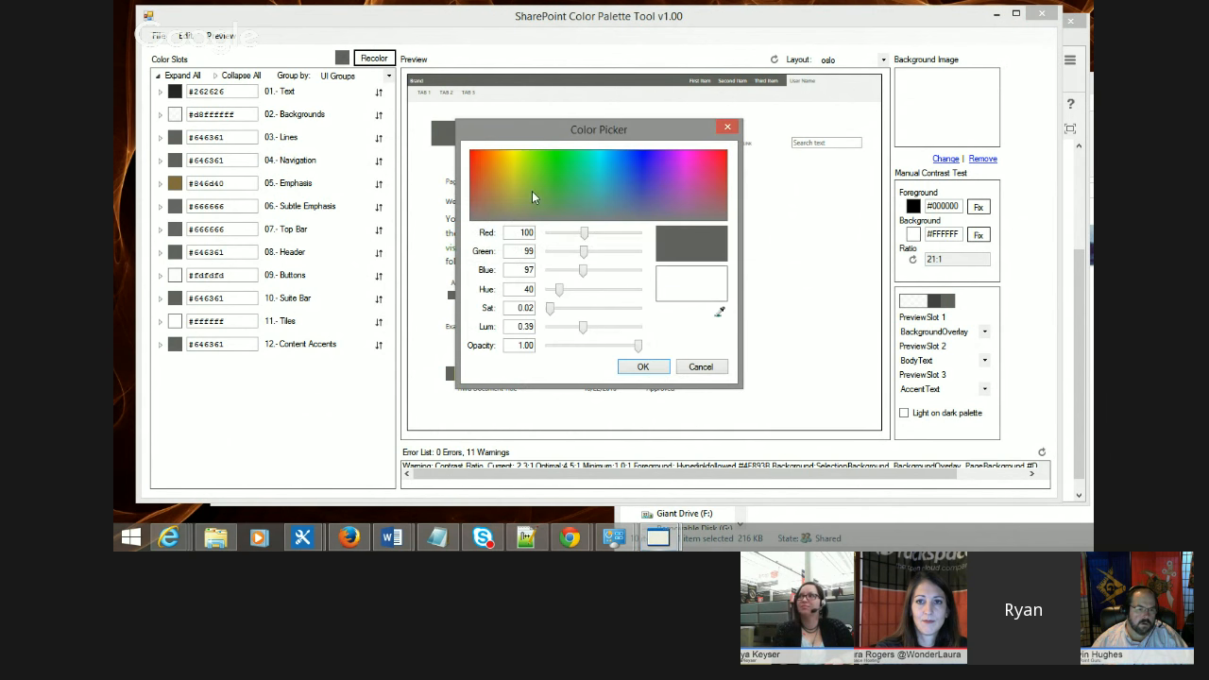
left_click(533, 203)
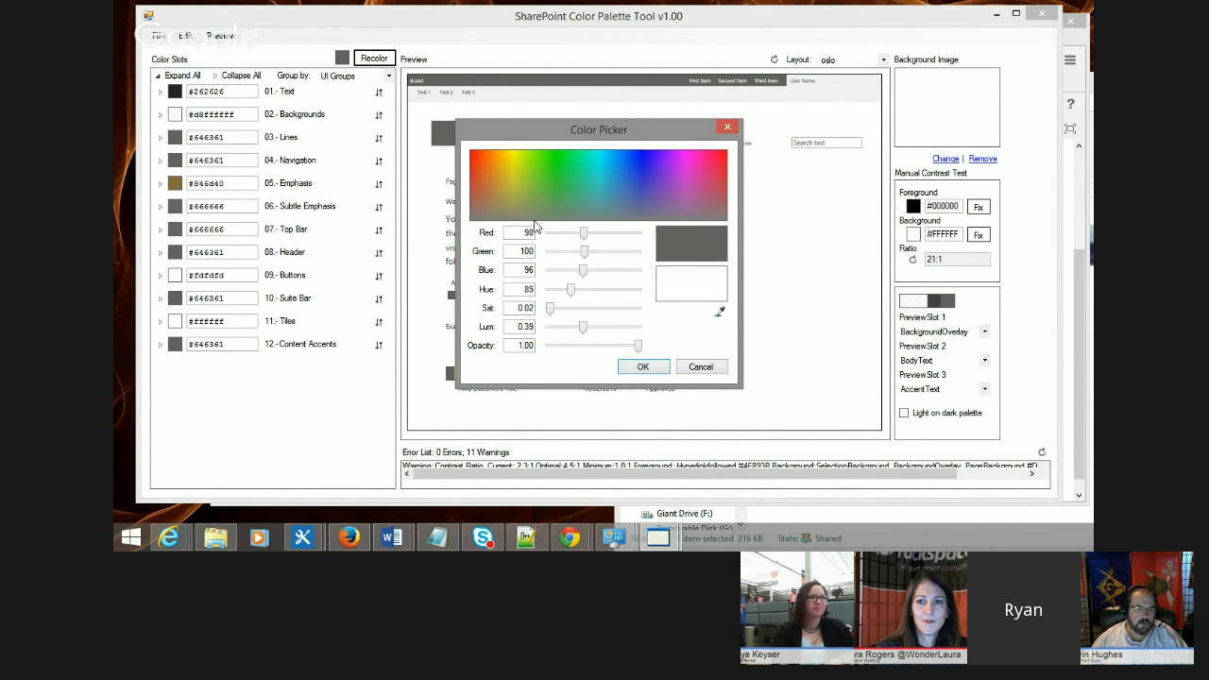
left_click_drag(535, 221, 642, 229)
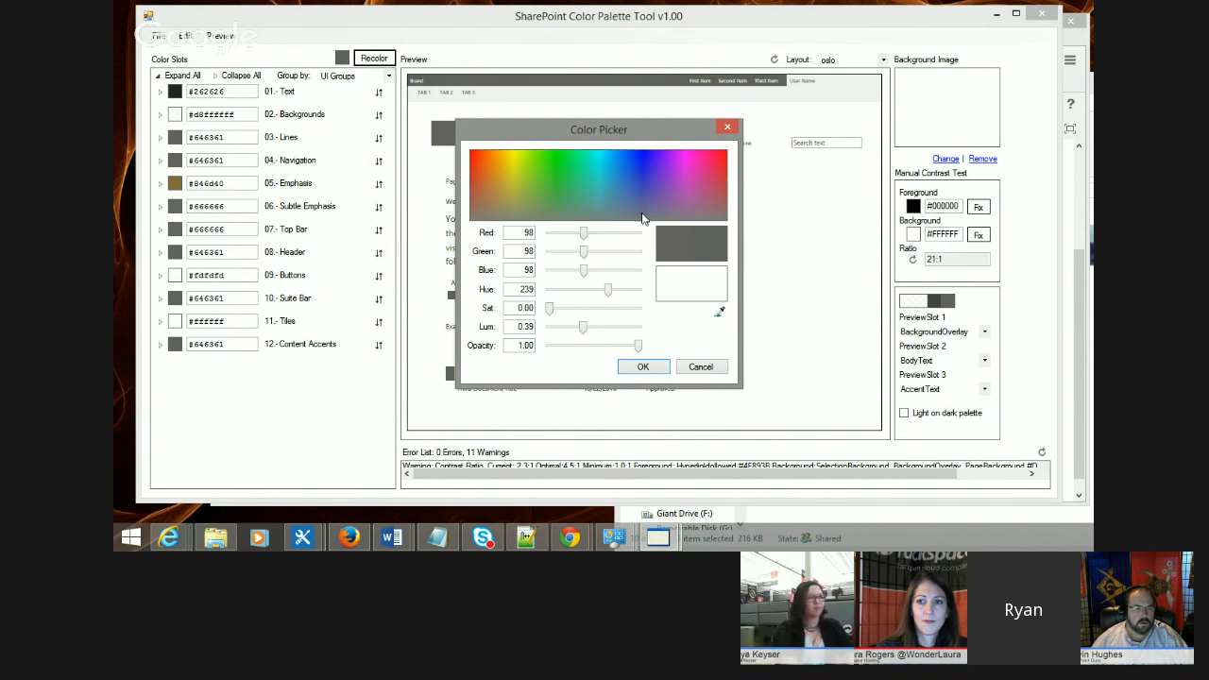
left_click(642, 368)
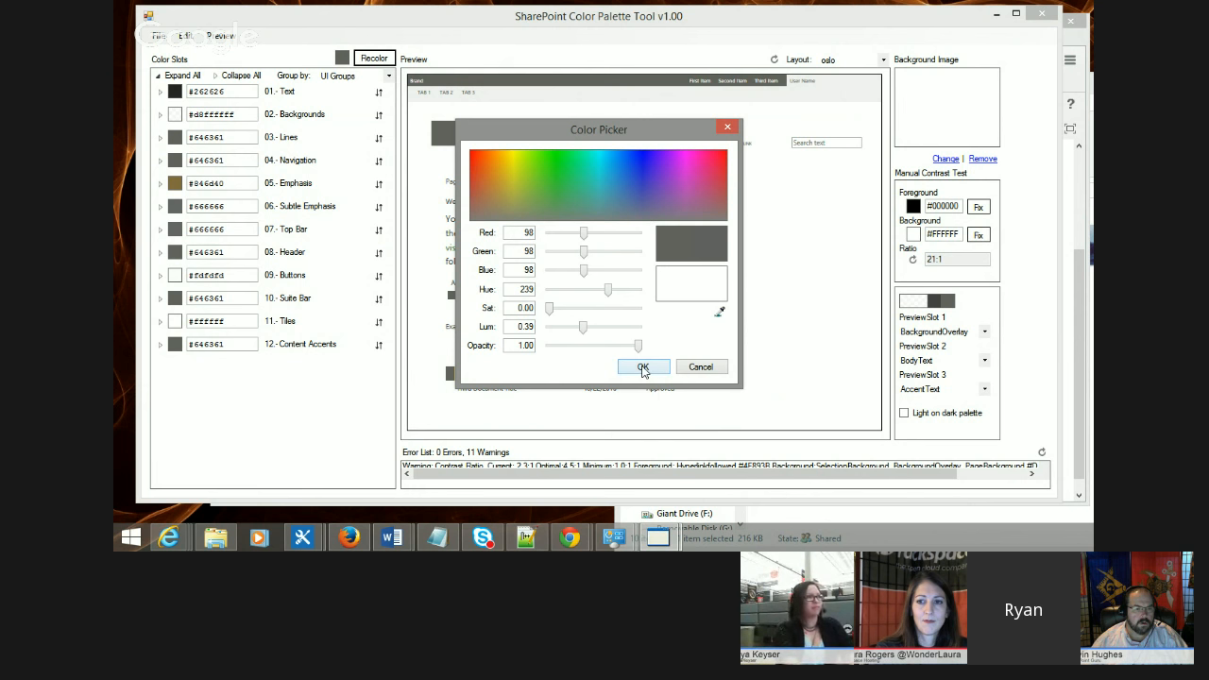
left_click(648, 372)
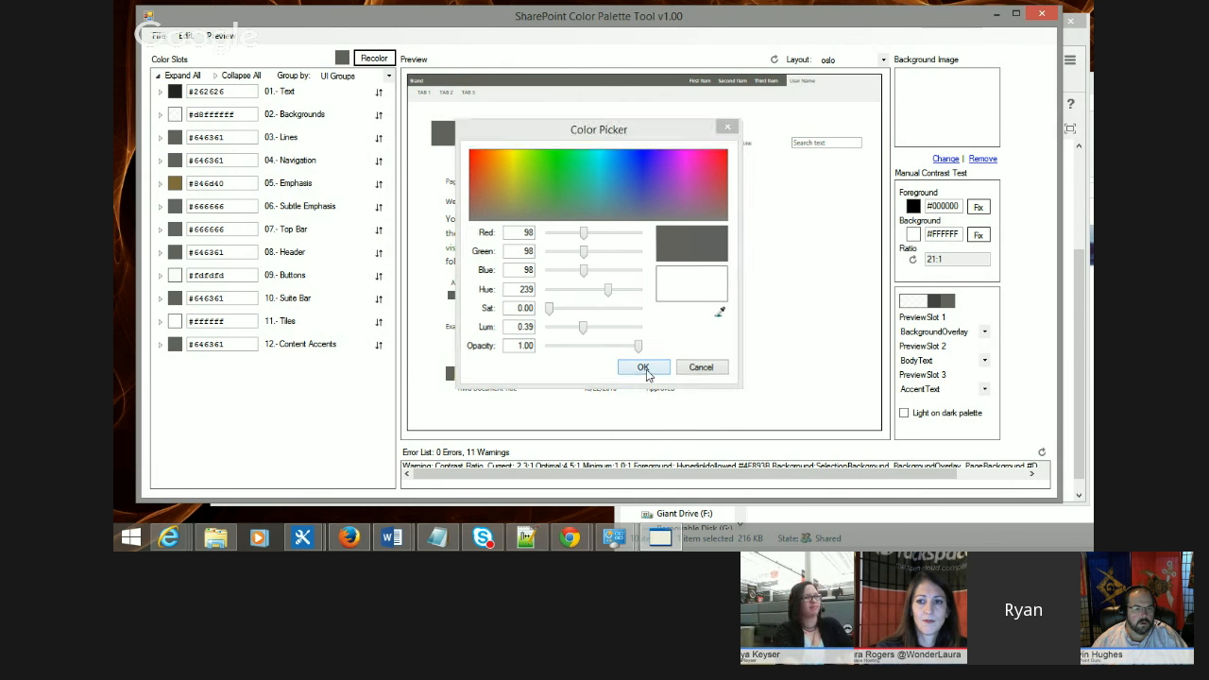
left_click(369, 60)
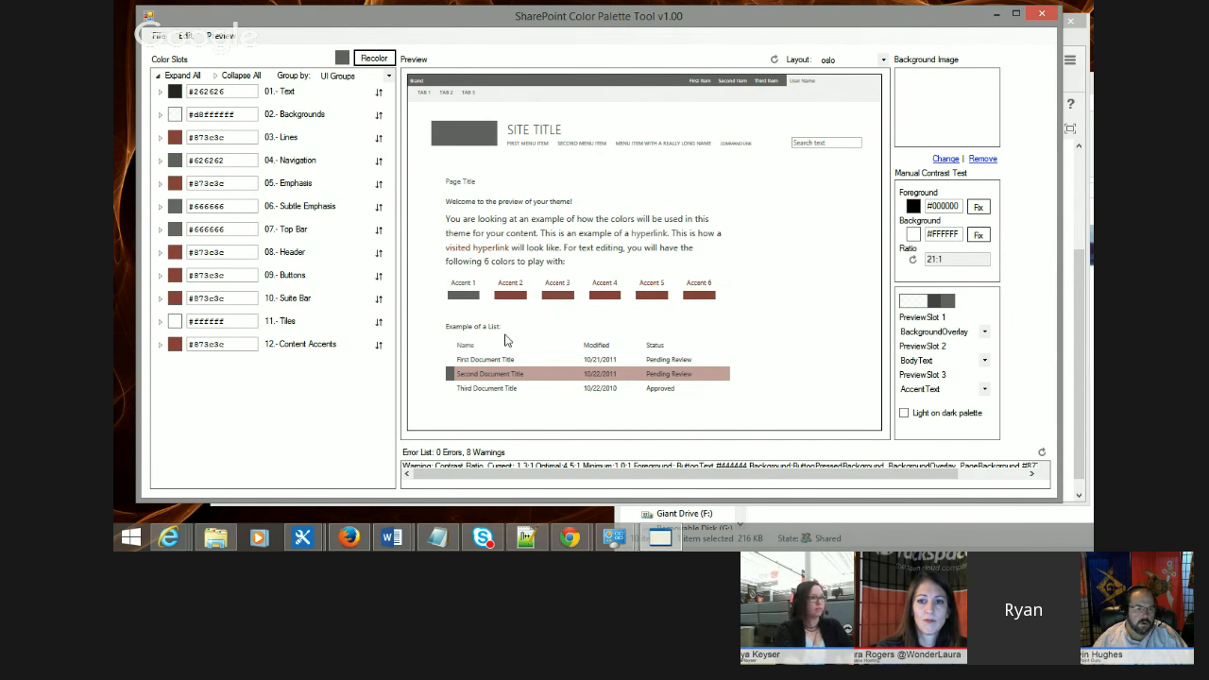
Step: Try adjusting the base color once more and recoloring the palette
left_click(342, 58)
left_click_drag(650, 208, 648, 235)
left_click(642, 366)
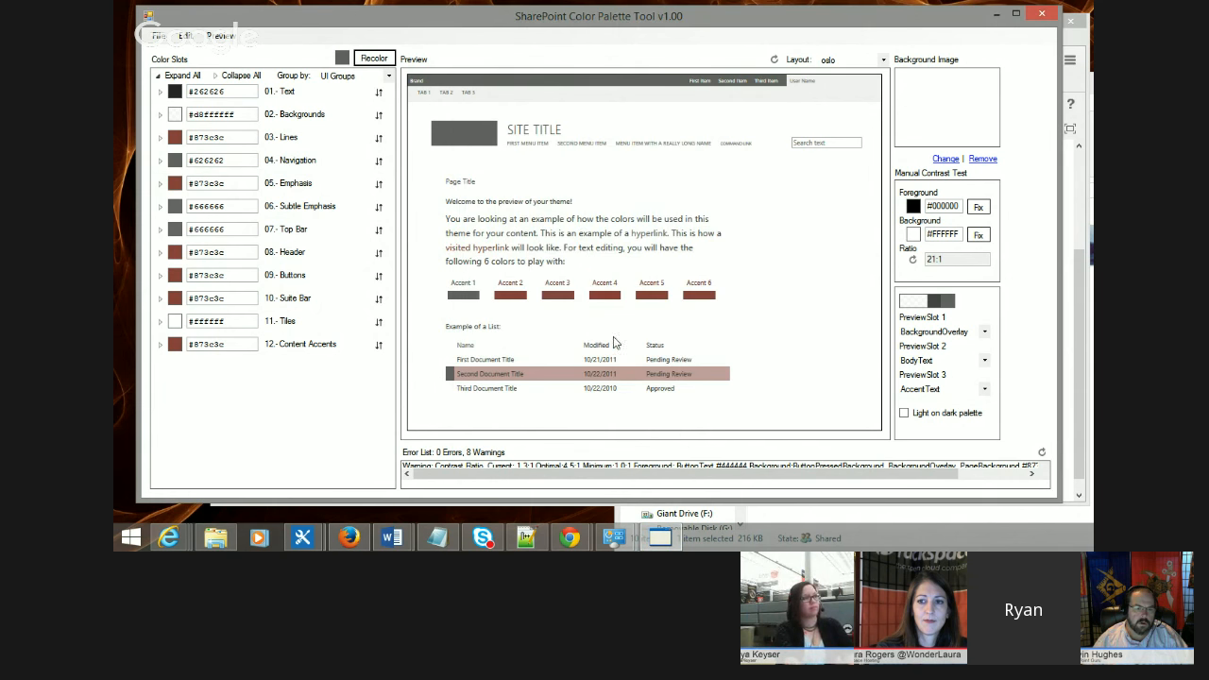
left_click(378, 59)
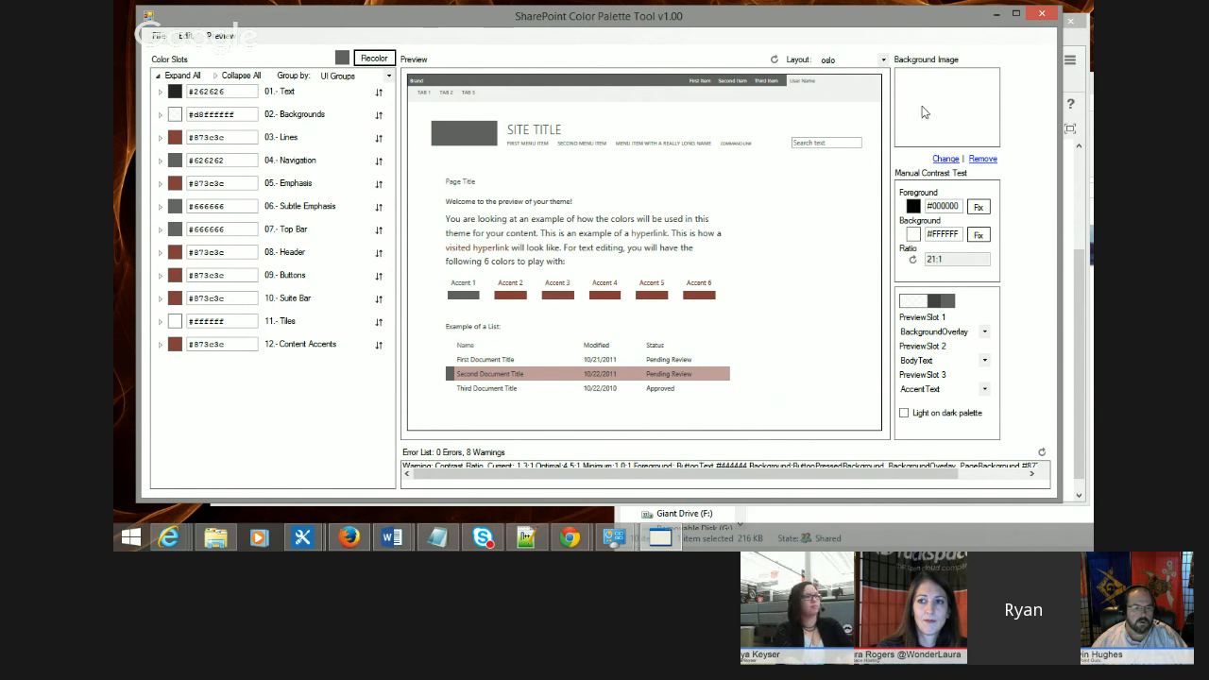
Step: Set the preview background image to rain0.jpg from the Pics folder
left_click(945, 157)
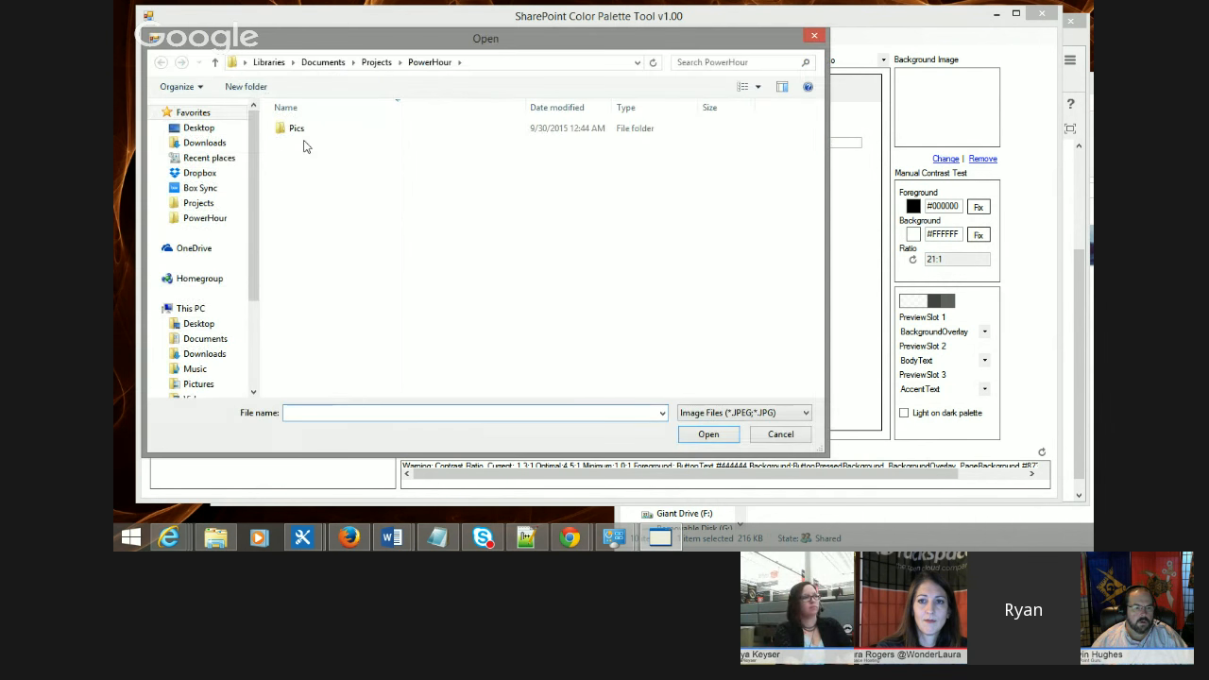
double_click(296, 130)
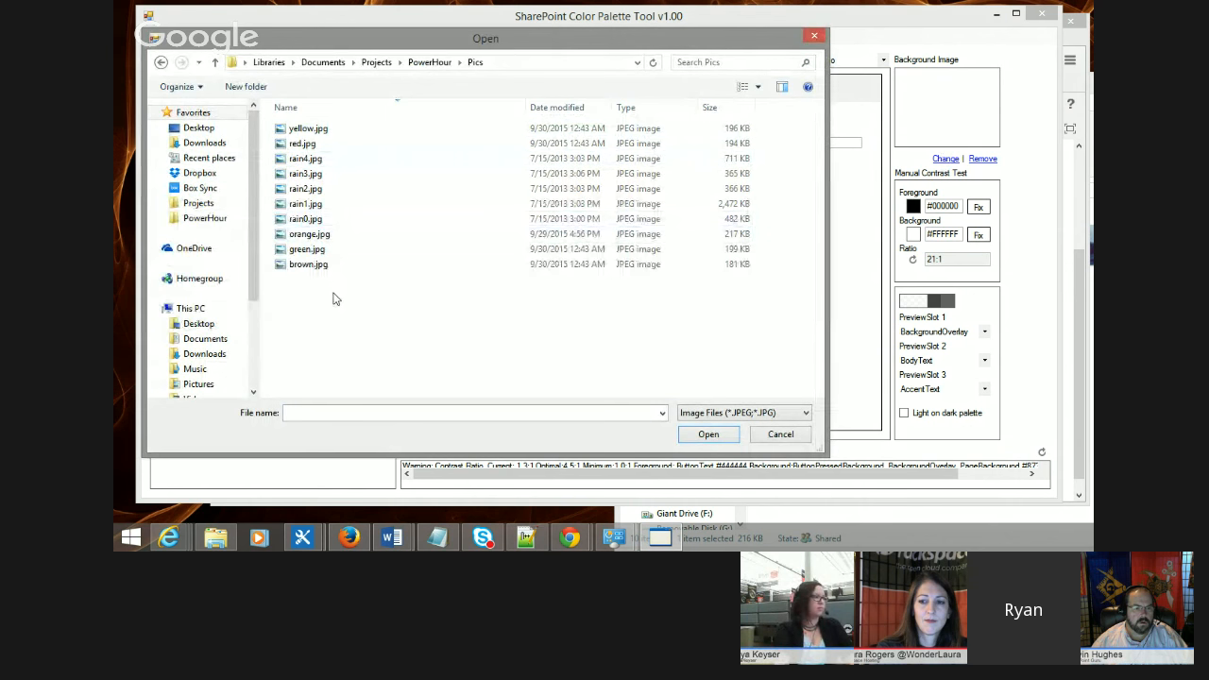
double_click(312, 218)
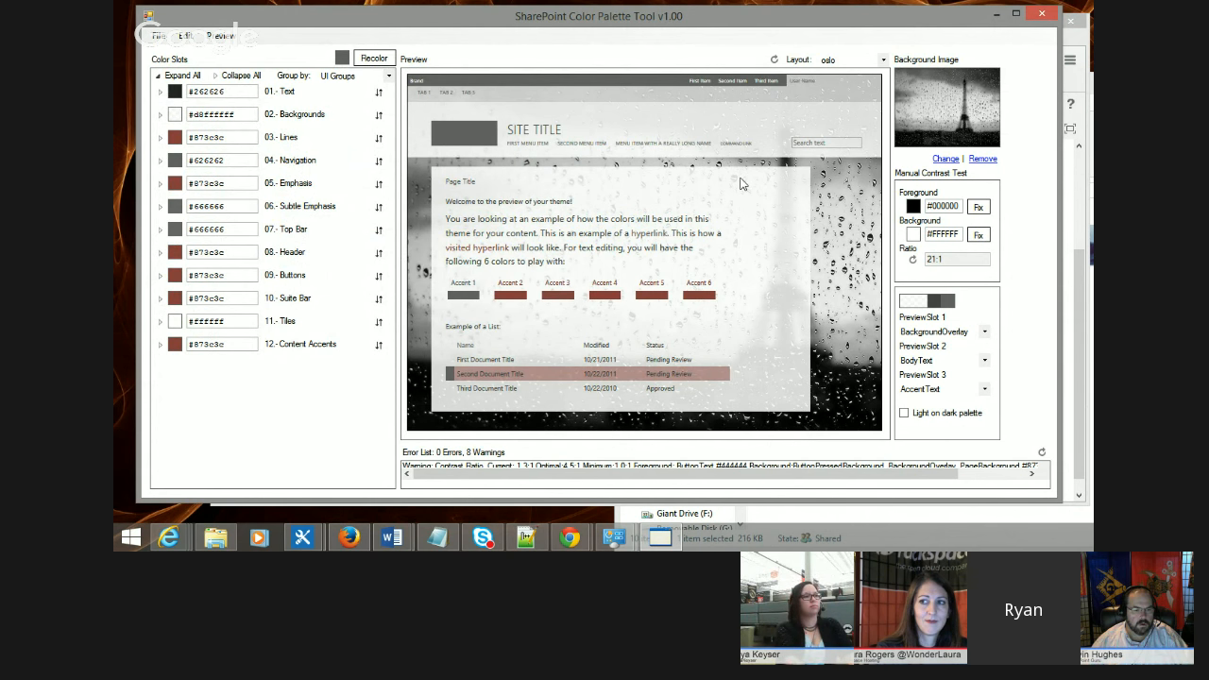
Step: Switch the preview layout to seattle and expand the Backgrounds color slots
left_click(858, 64)
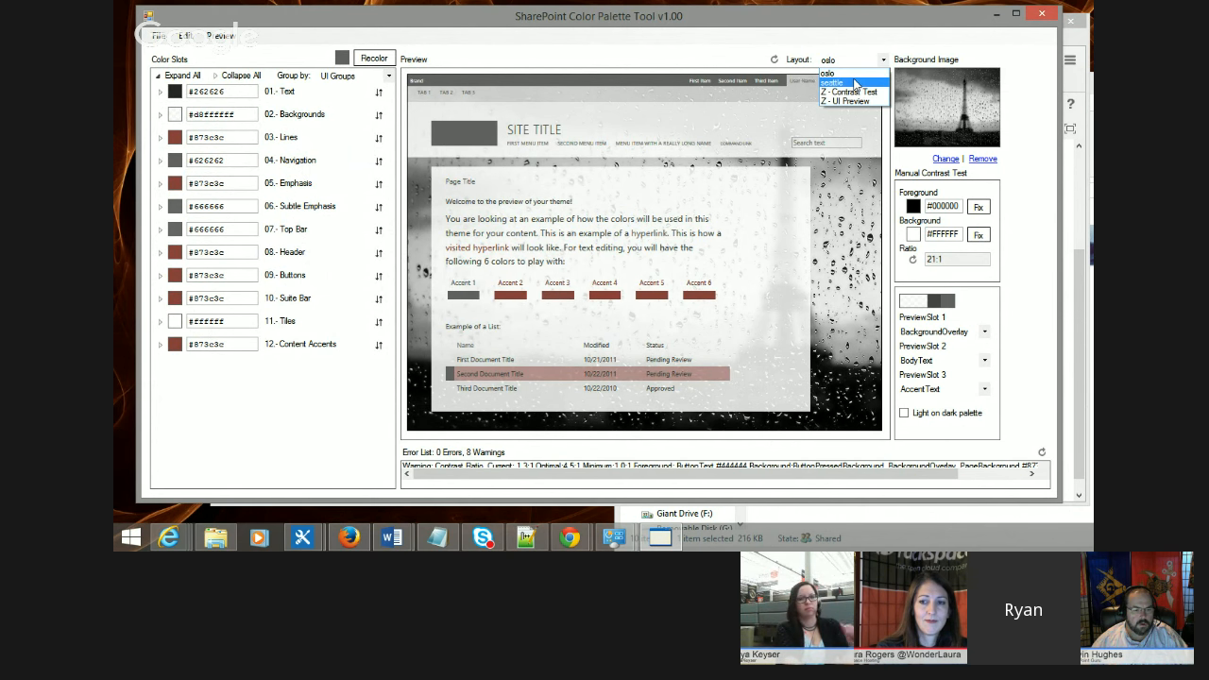
left_click(849, 82)
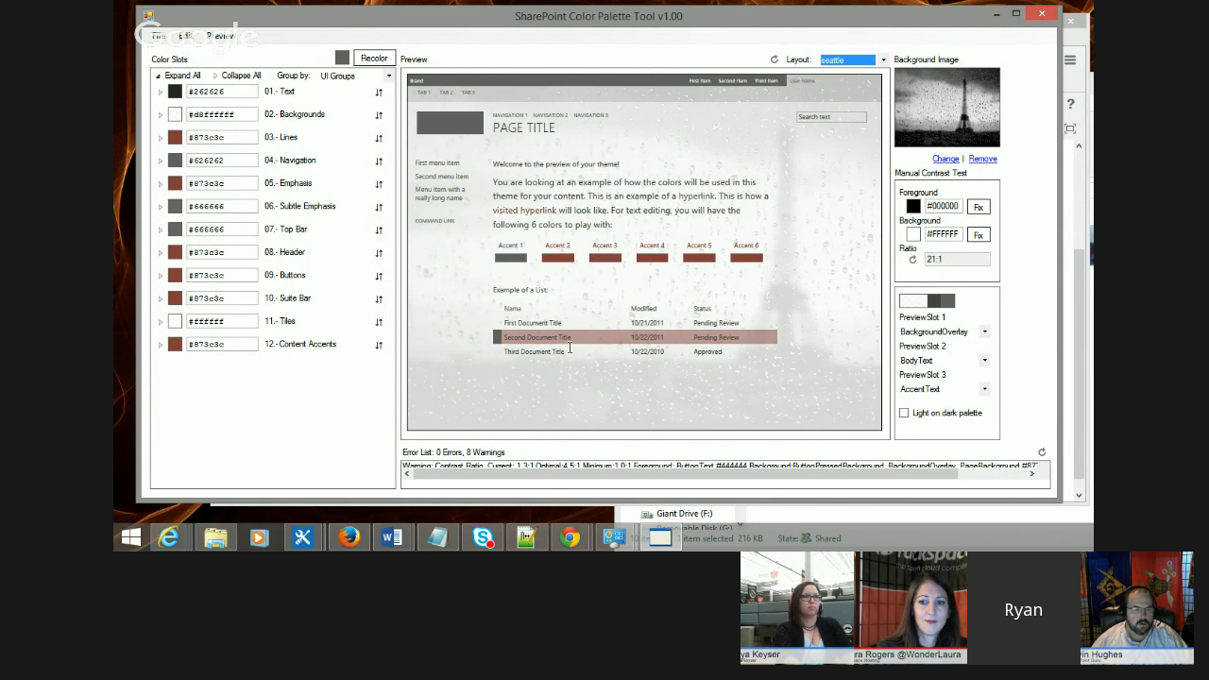
left_click(158, 114)
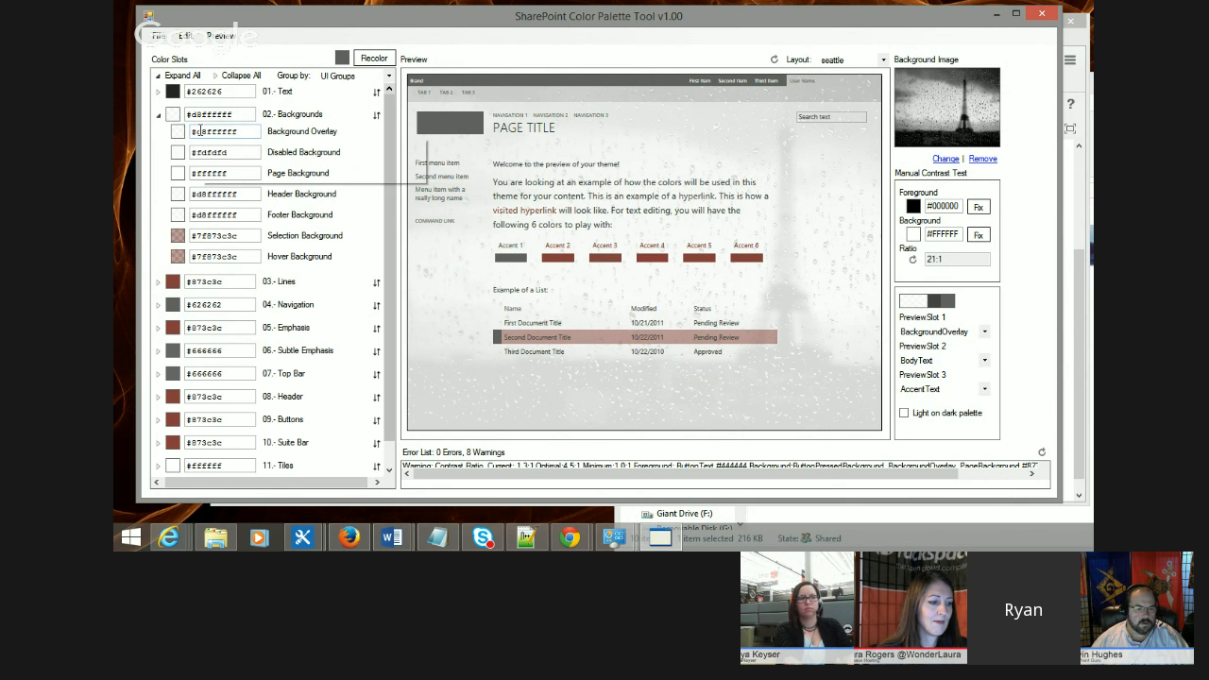
Step: Set the Background Overlay color's opacity to 0.65
left_click(179, 131)
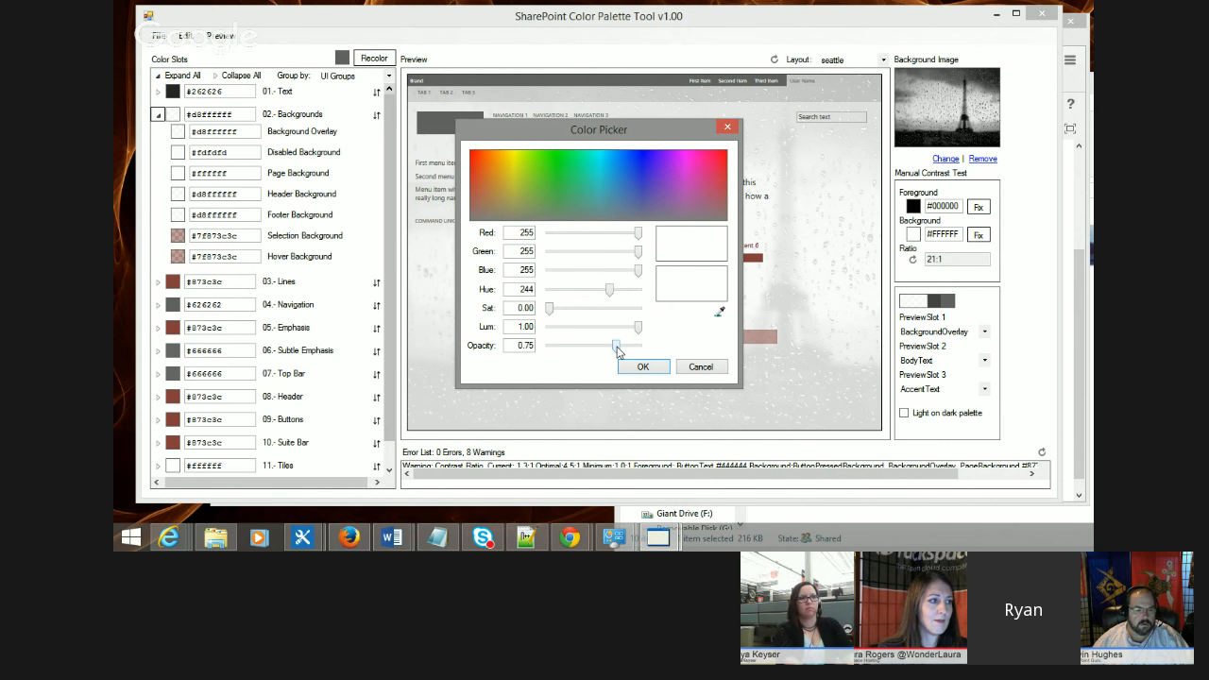
left_click_drag(611, 348, 610, 347)
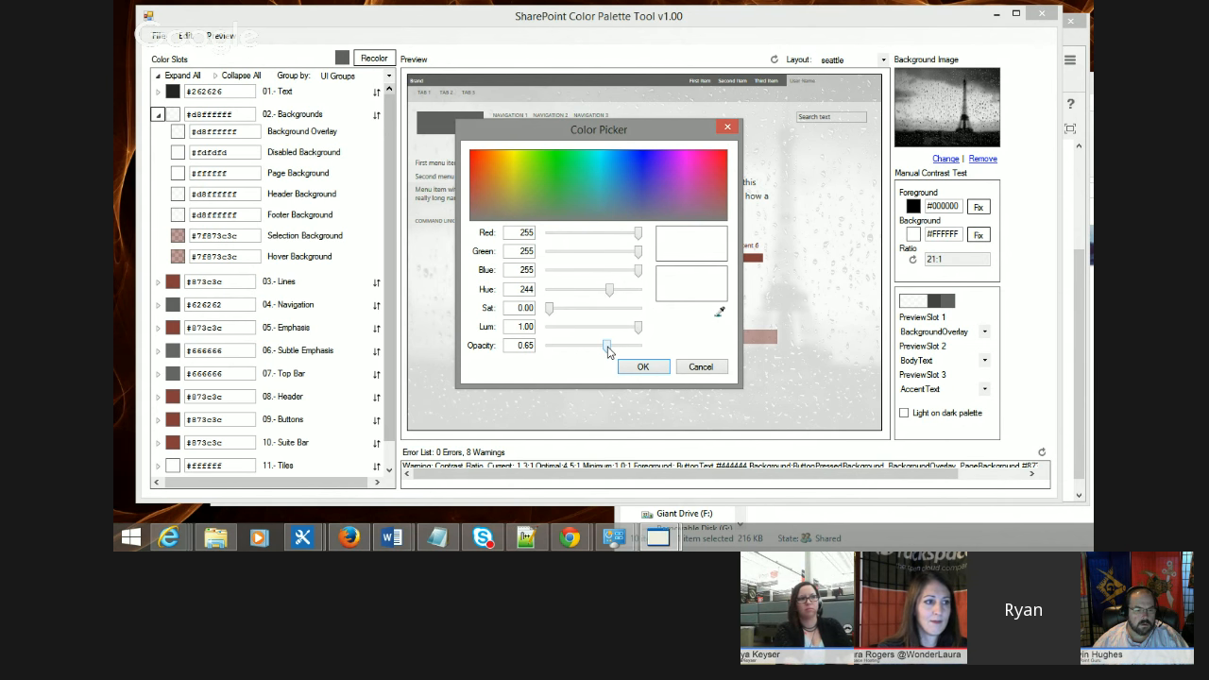
left_click(634, 367)
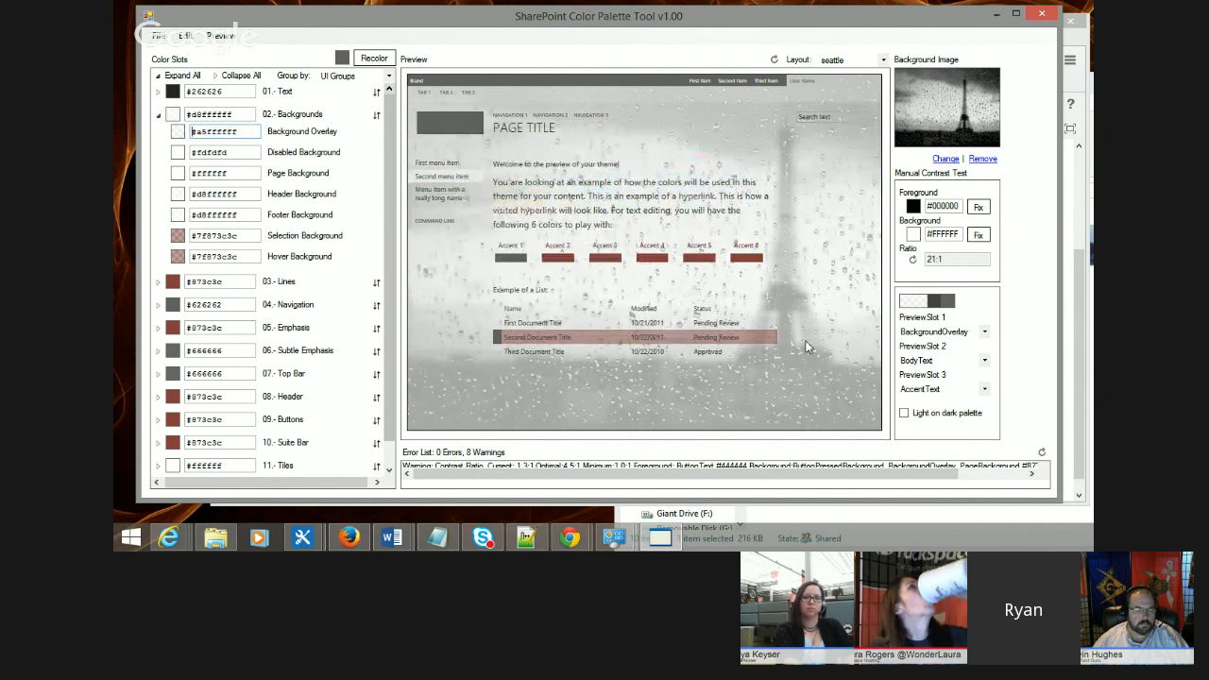
Step: Switch the preview layout to Z - UI Preview and scroll through it
left_click(883, 60)
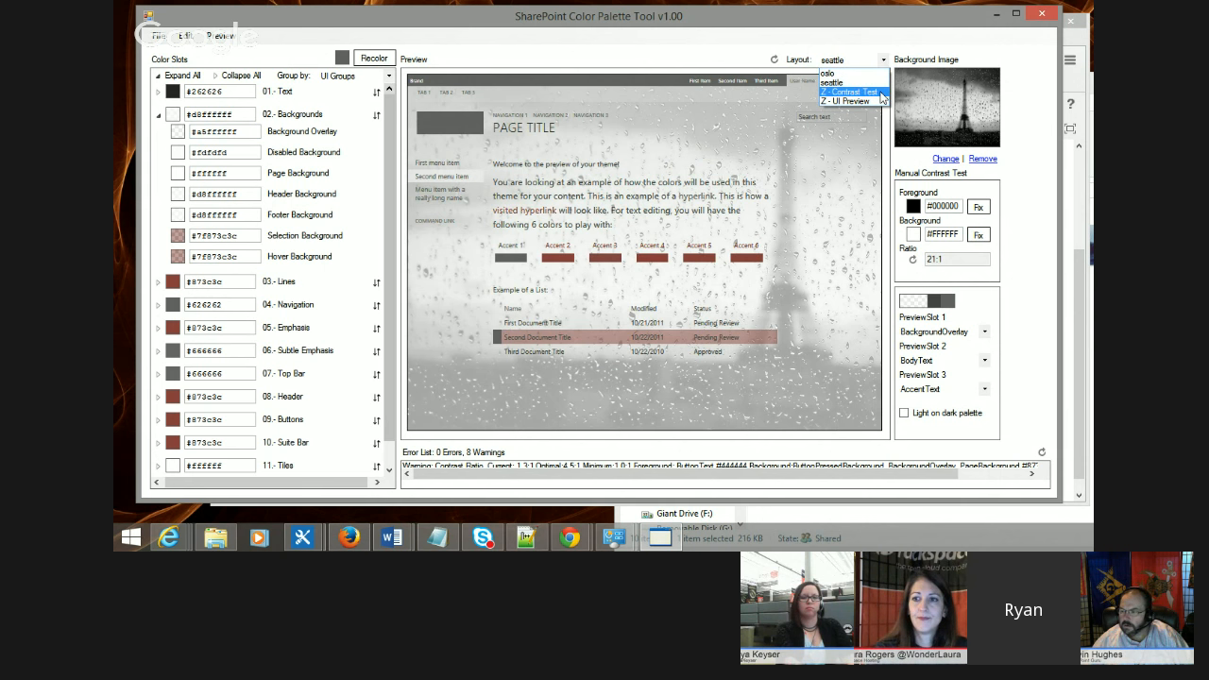
left_click(871, 101)
scroll(604, 307, "down", 5)
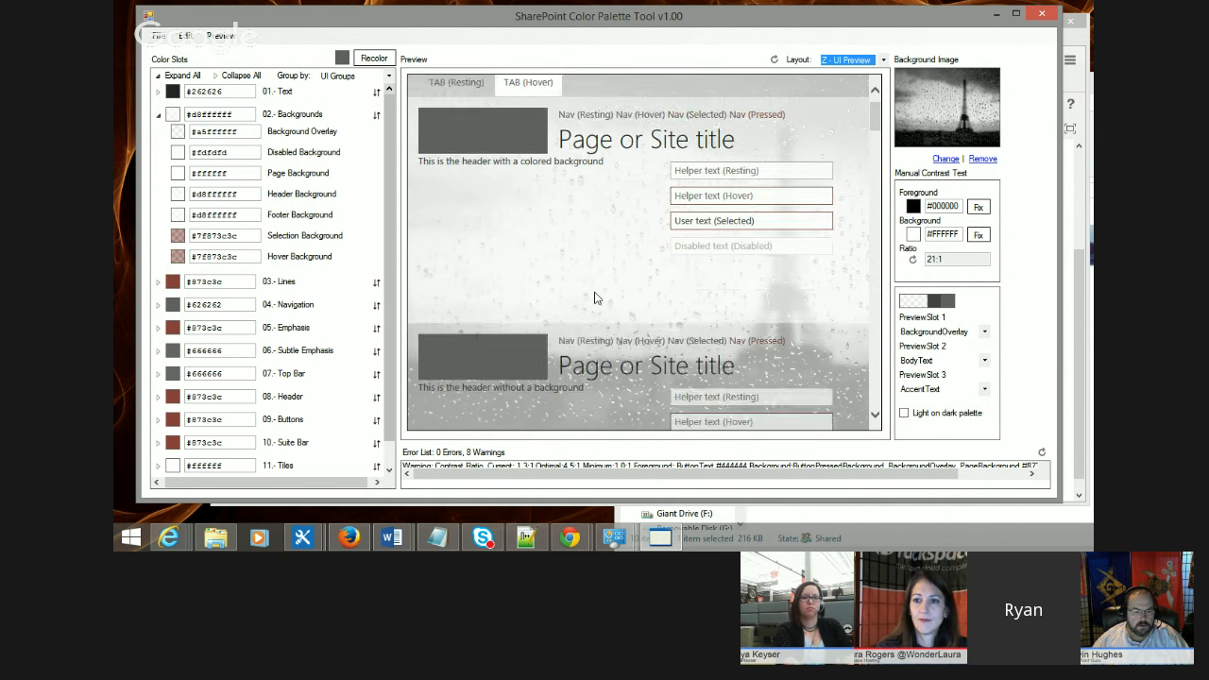
scroll(594, 299, "up", 5)
scroll(538, 283, "down", 2)
scroll(487, 273, "up", 2)
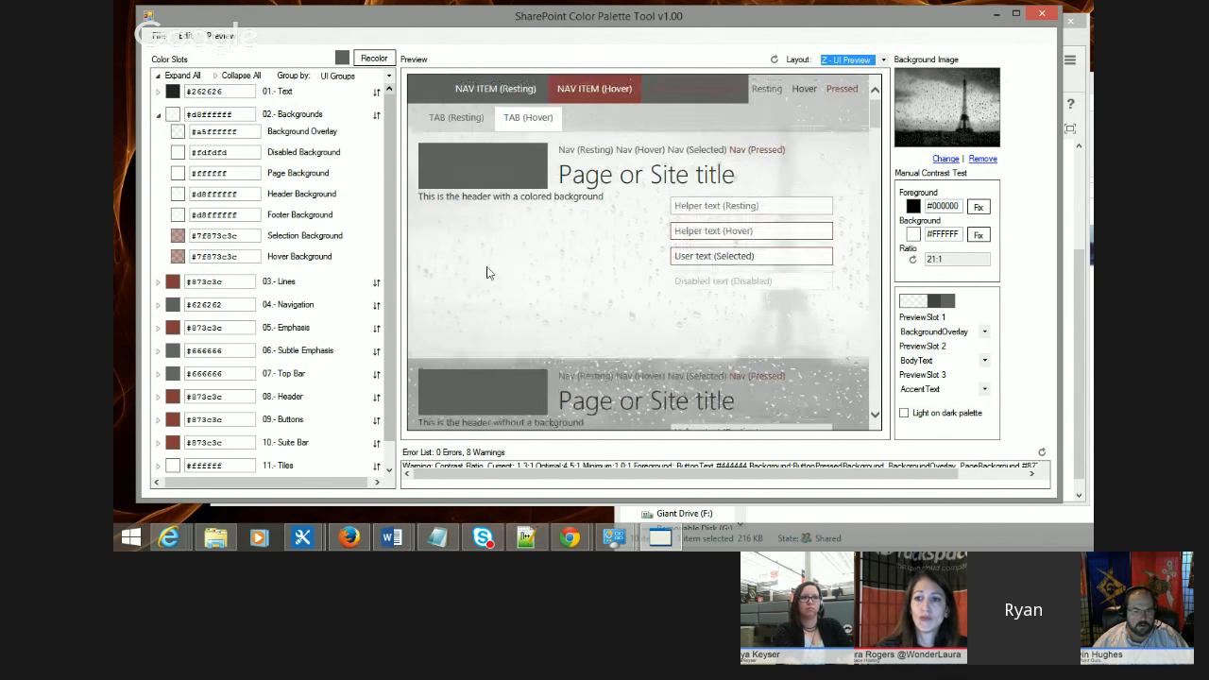
Step: Examine the header and helper text samples in the UI Preview against the background, selecting text to check readability
left_click_drag(604, 196, 419, 196)
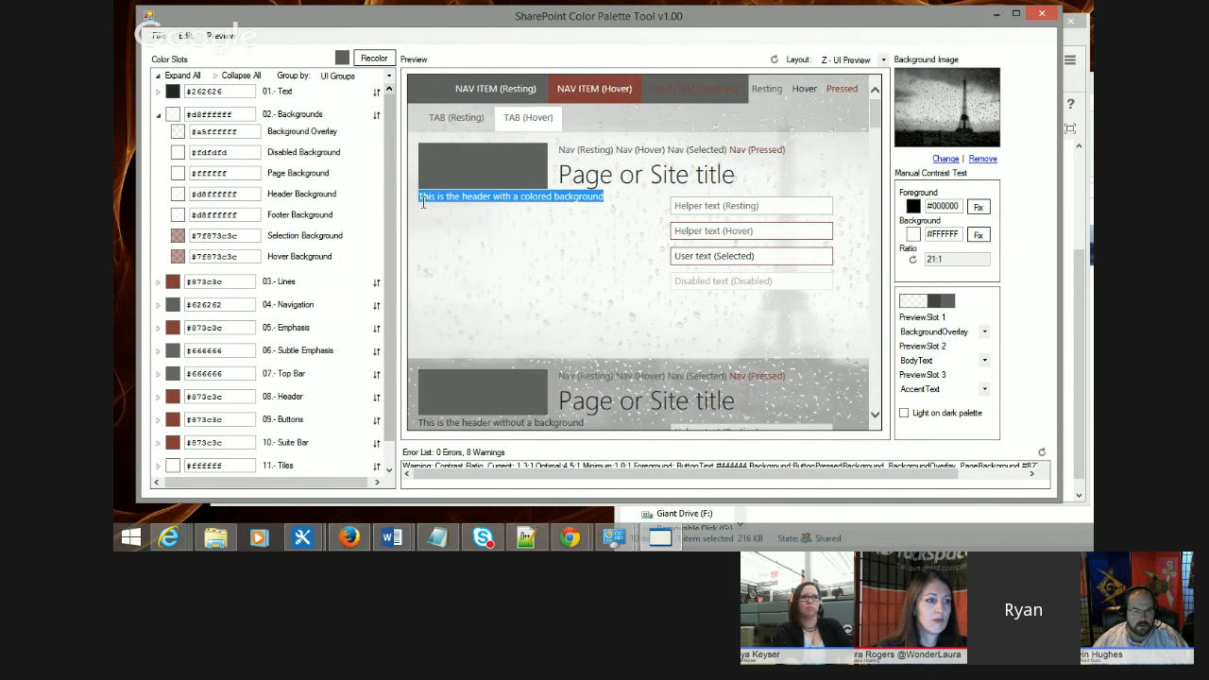
left_click(614, 273)
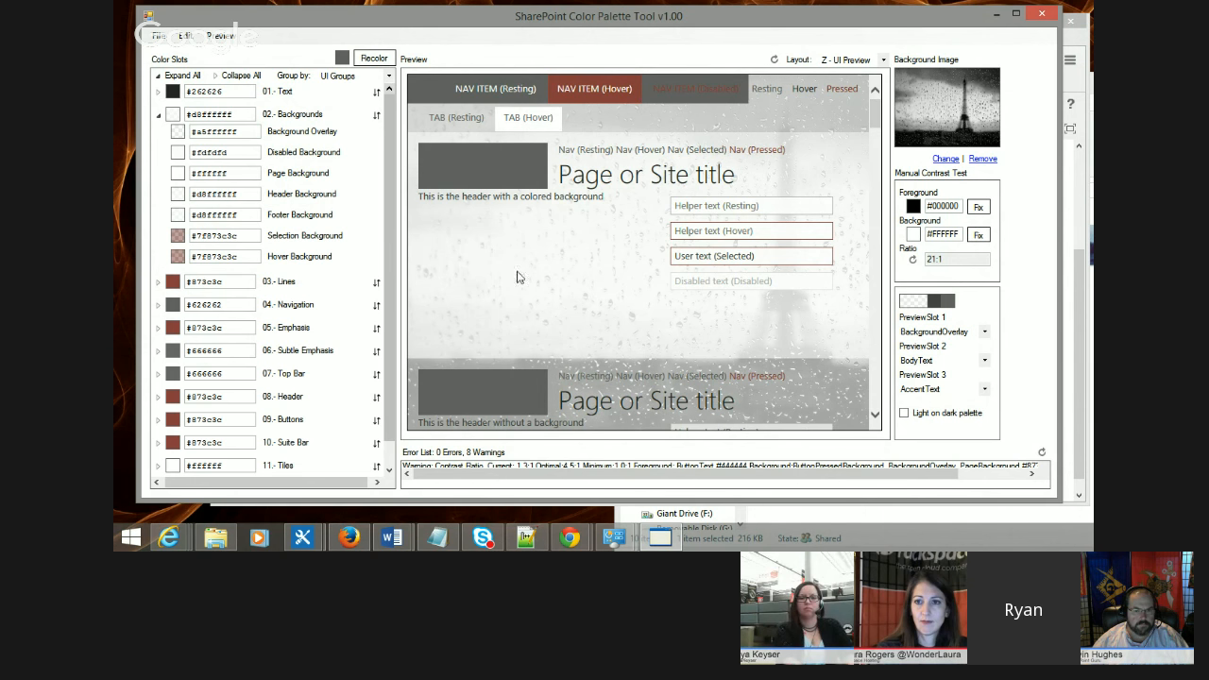
scroll(592, 268, "down", 2)
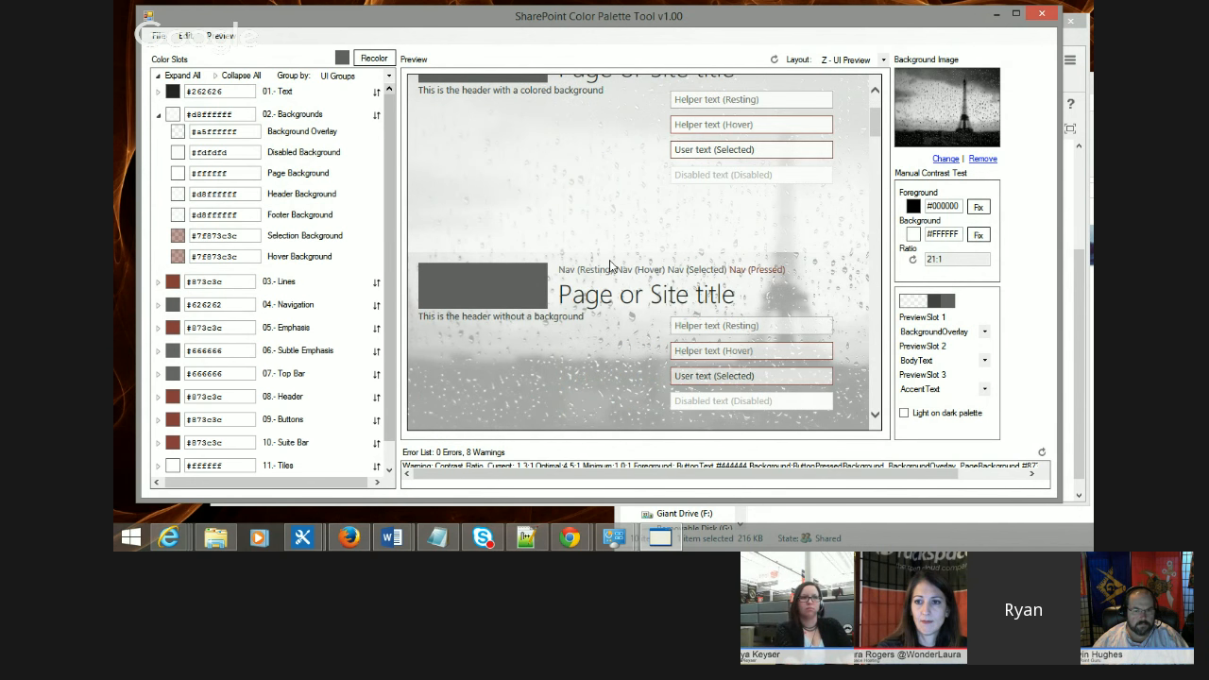
scroll(613, 230, "up", 2)
scroll(608, 226, "down", 1)
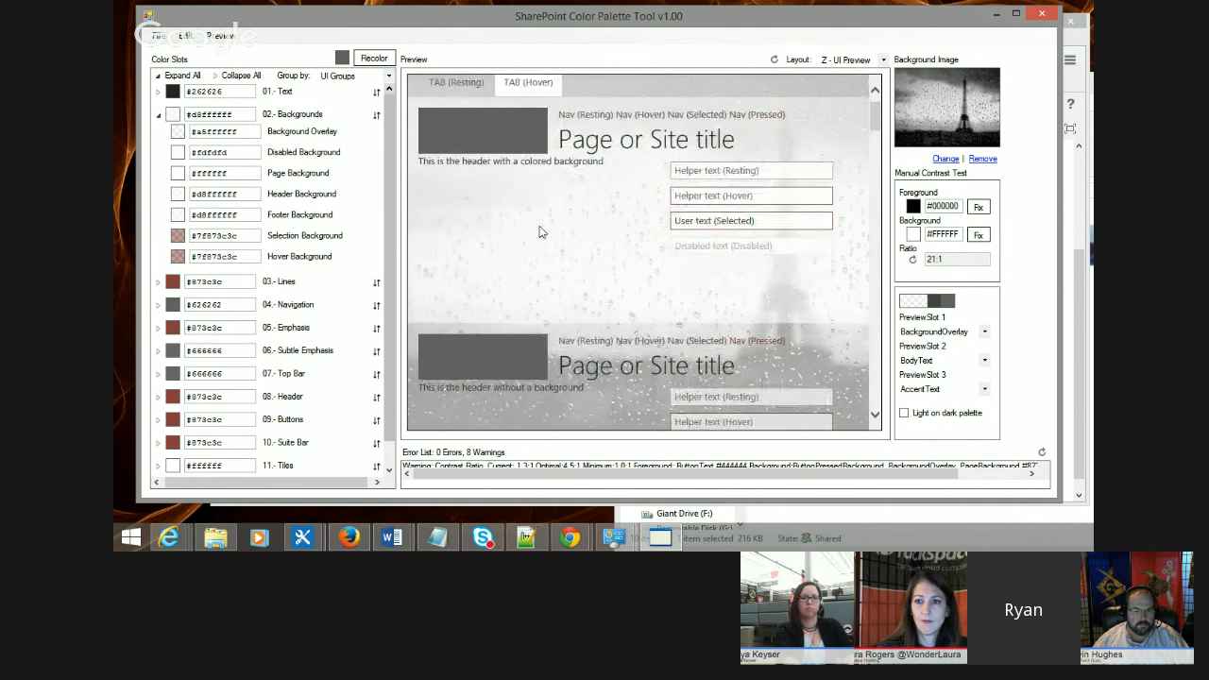
left_click_drag(607, 168, 552, 164)
double_click(546, 162)
left_click(631, 165)
scroll(490, 289, "down", 2)
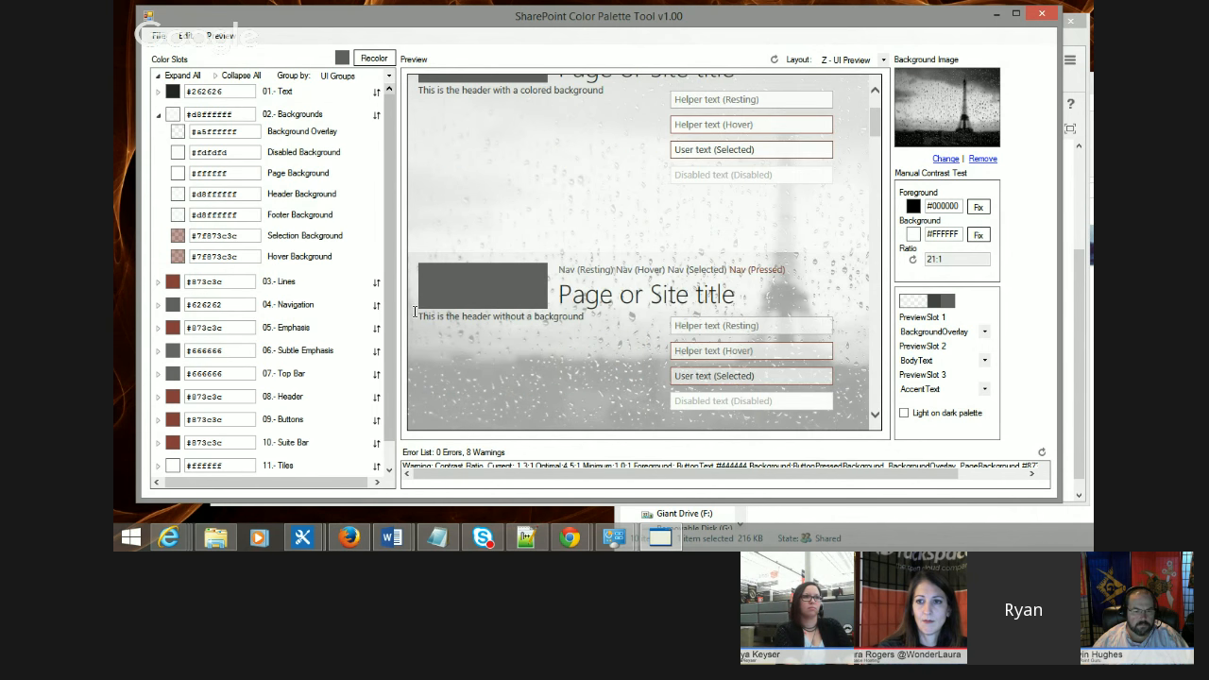
left_click_drag(420, 316, 550, 320)
left_click(593, 319)
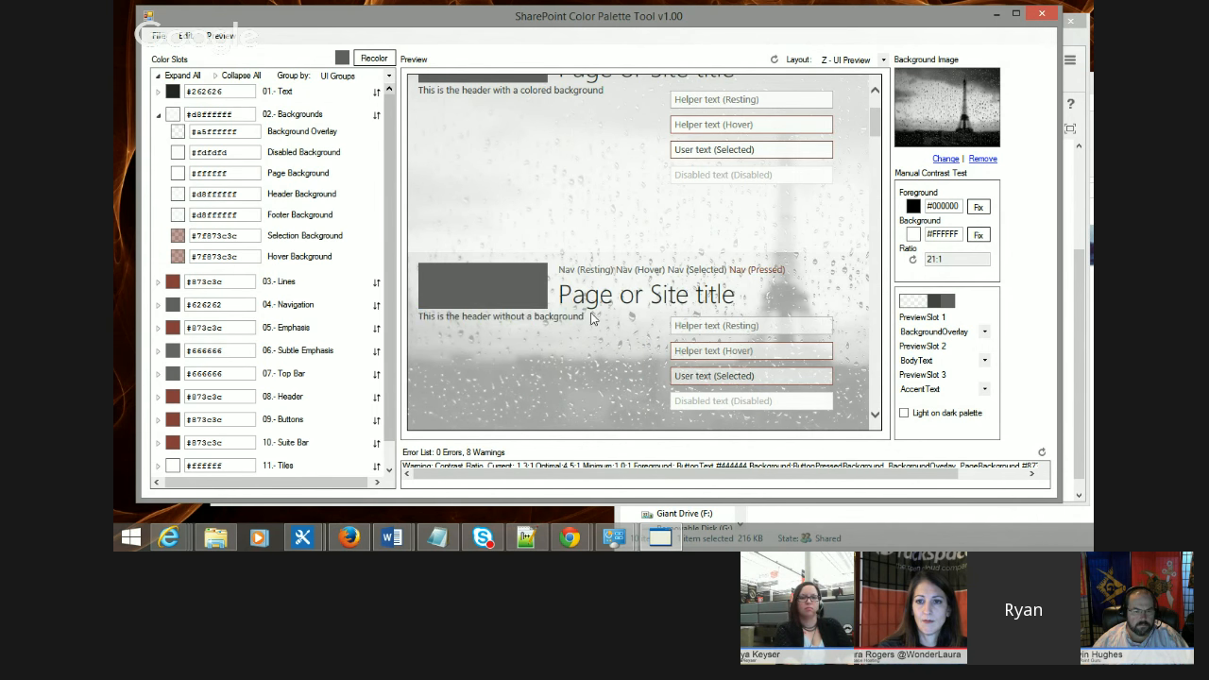
scroll(592, 320, "up", 3)
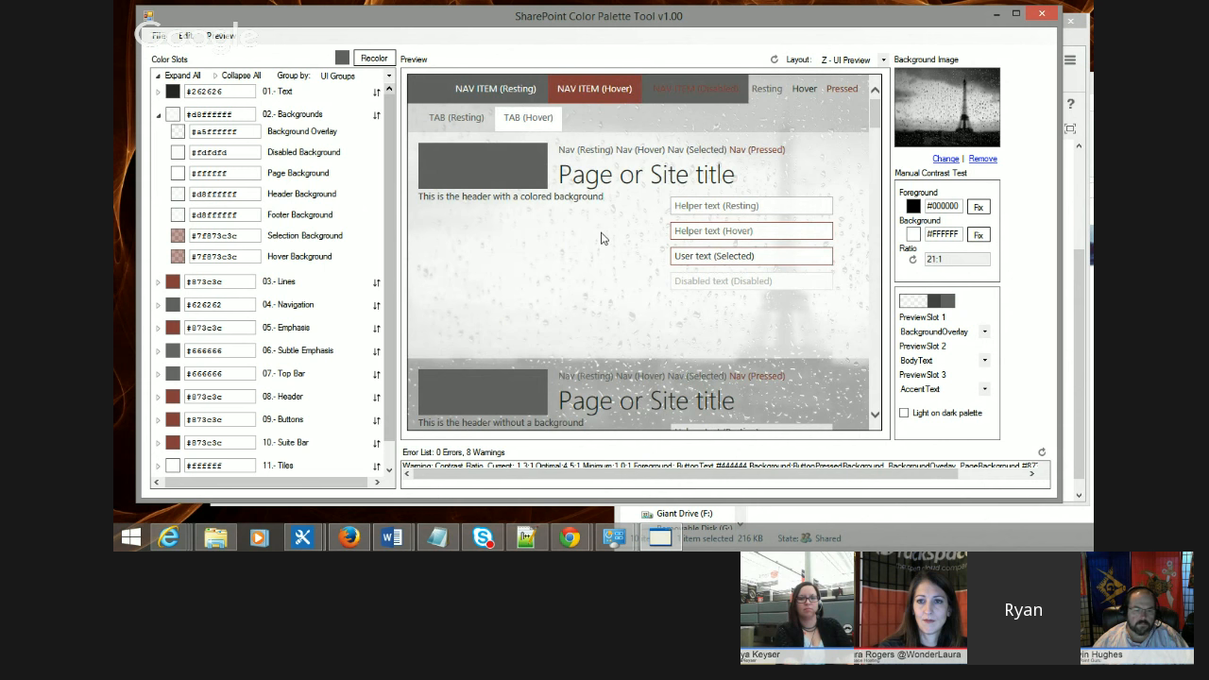
scroll(602, 241, "down", 5)
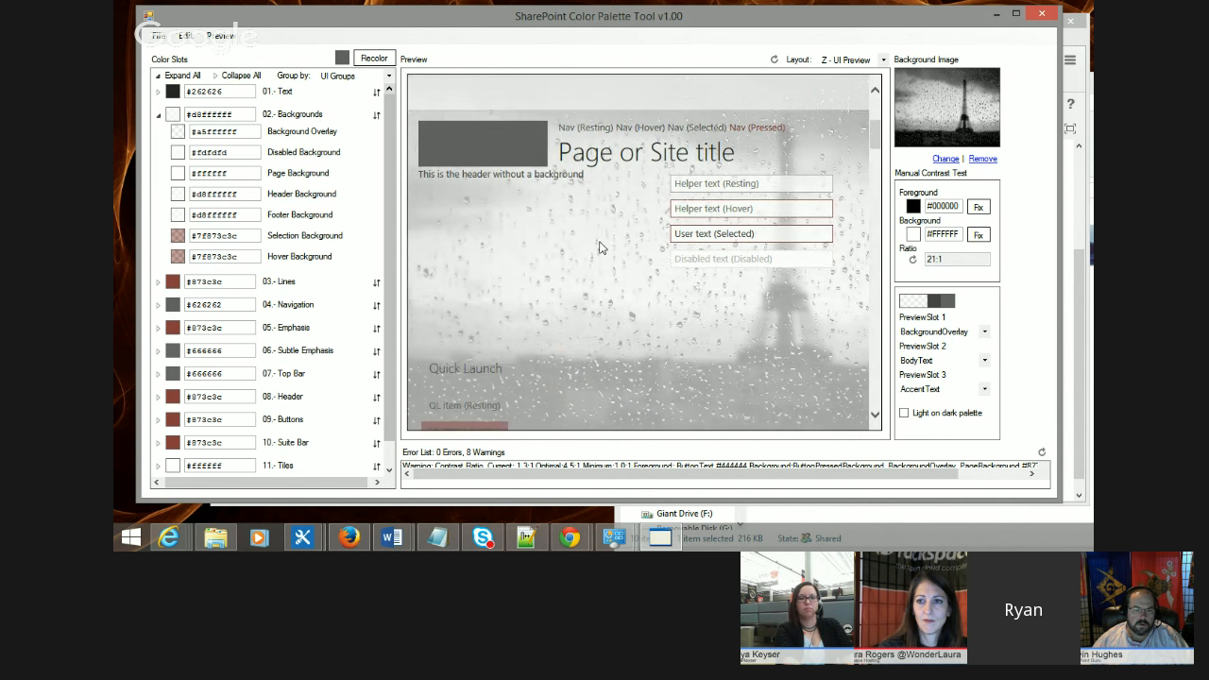
Step: Switch the preview layout to seattle
left_click(878, 59)
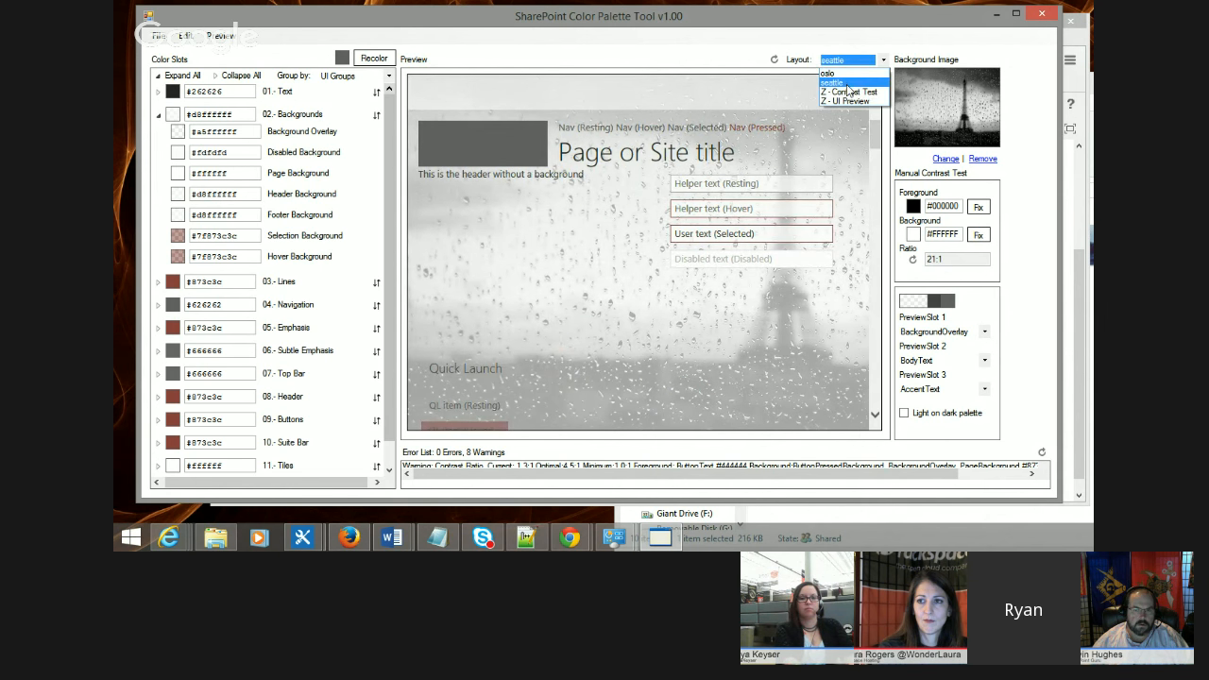
left_click(845, 89)
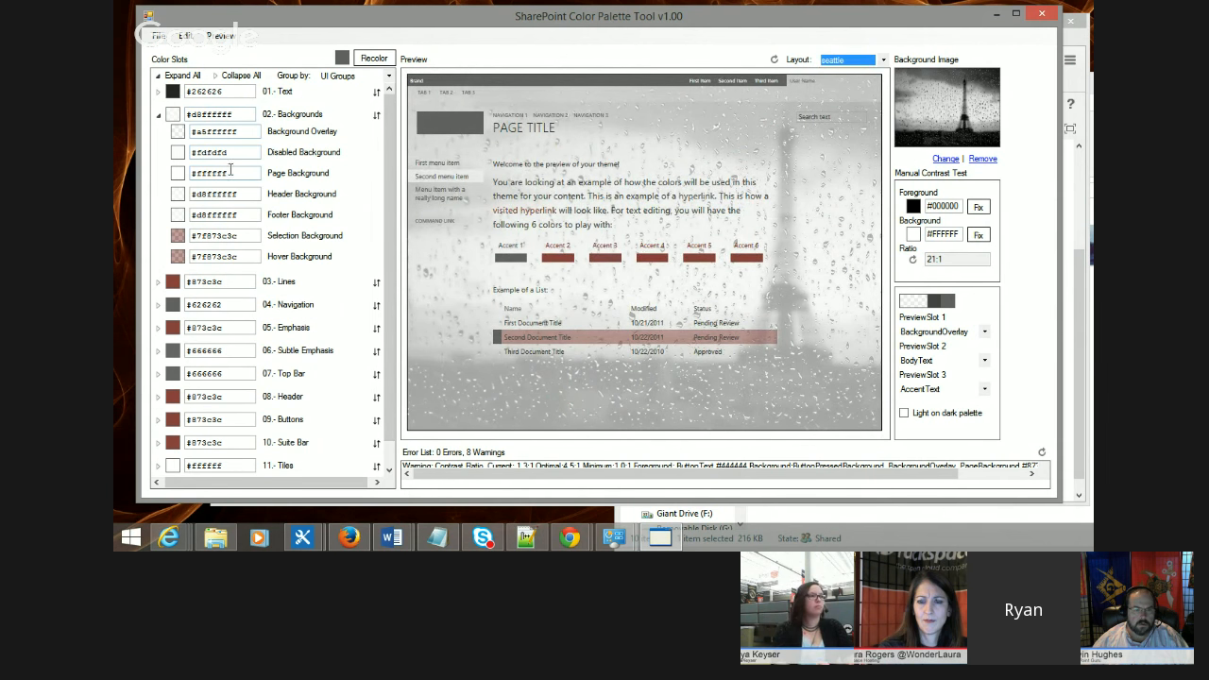
Step: Adjust the Header Background color's luminance and opacity in the color picker and apply it
left_click(177, 193)
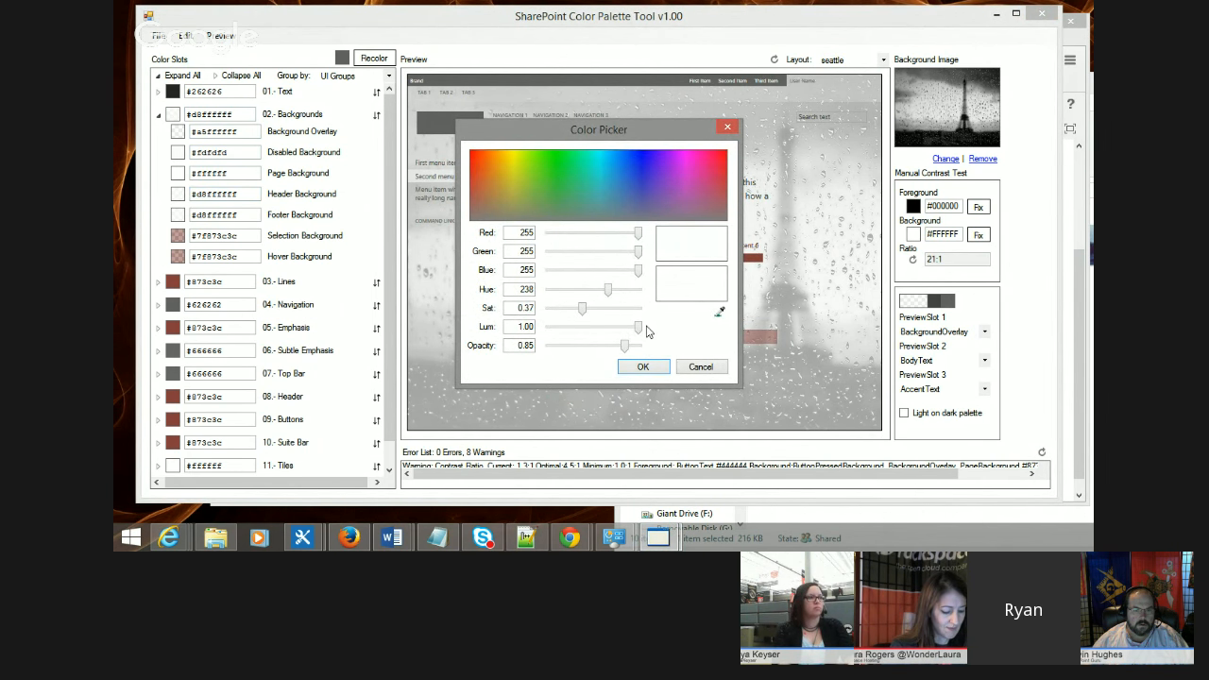
left_click_drag(638, 326, 557, 347)
left_click(641, 367)
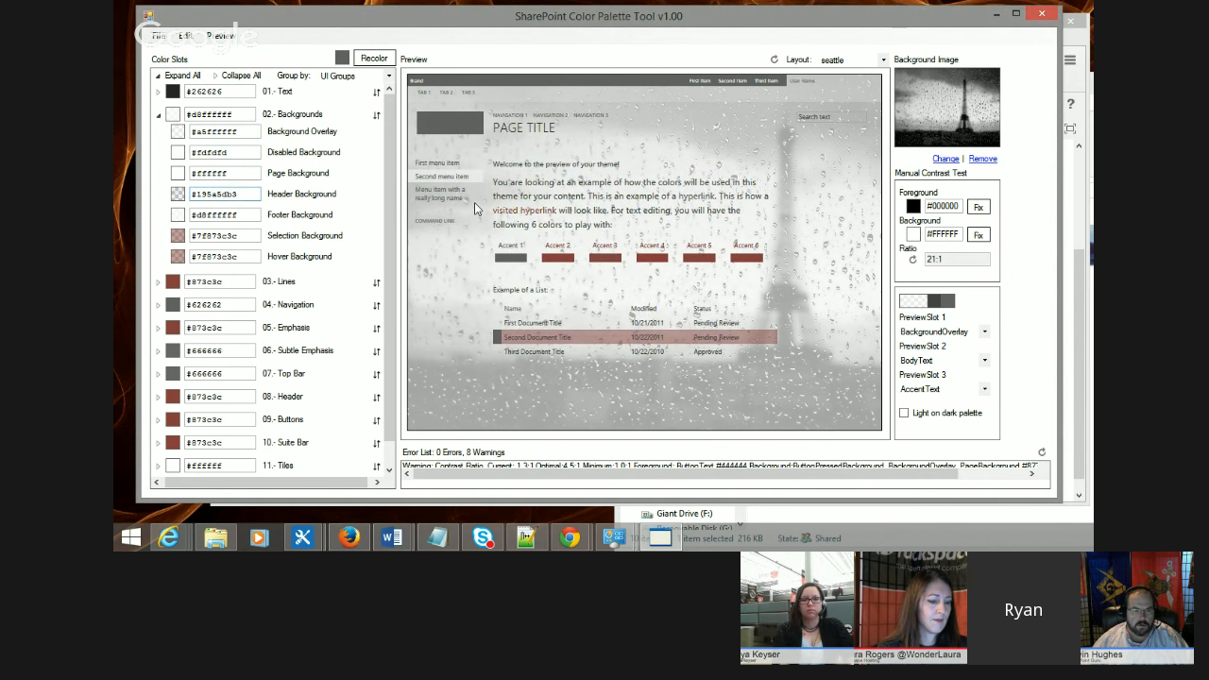
Step: Switch the preview layout to oslo
left_click(855, 59)
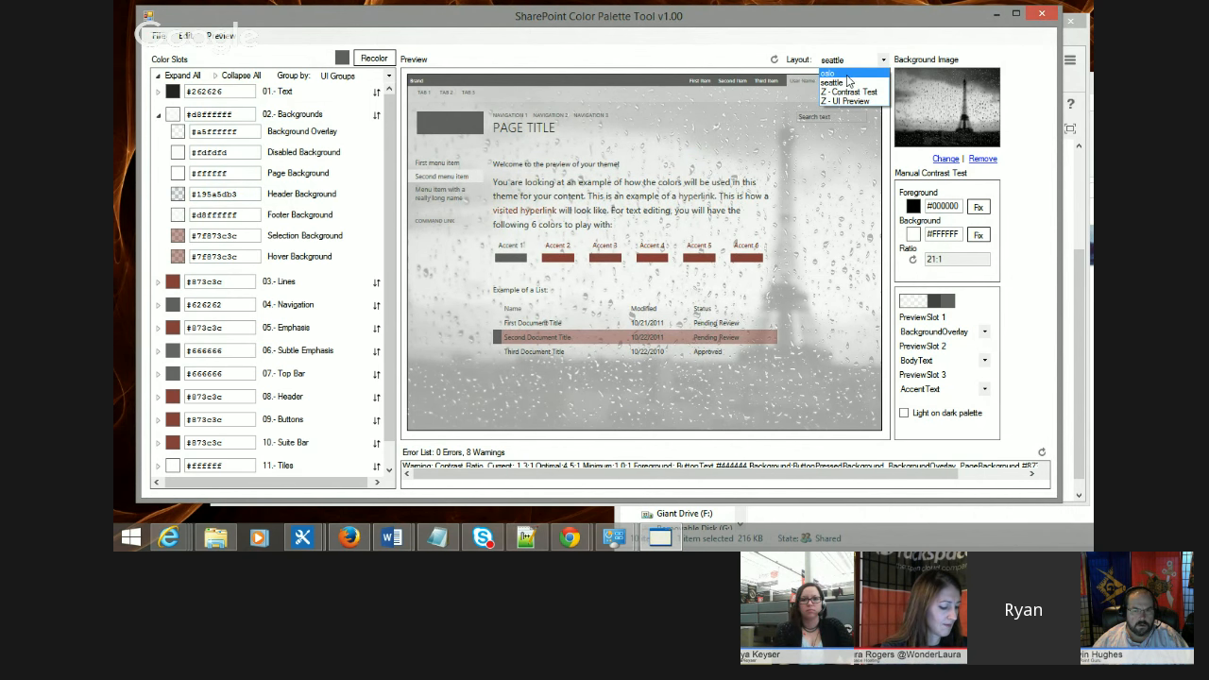
left_click(843, 74)
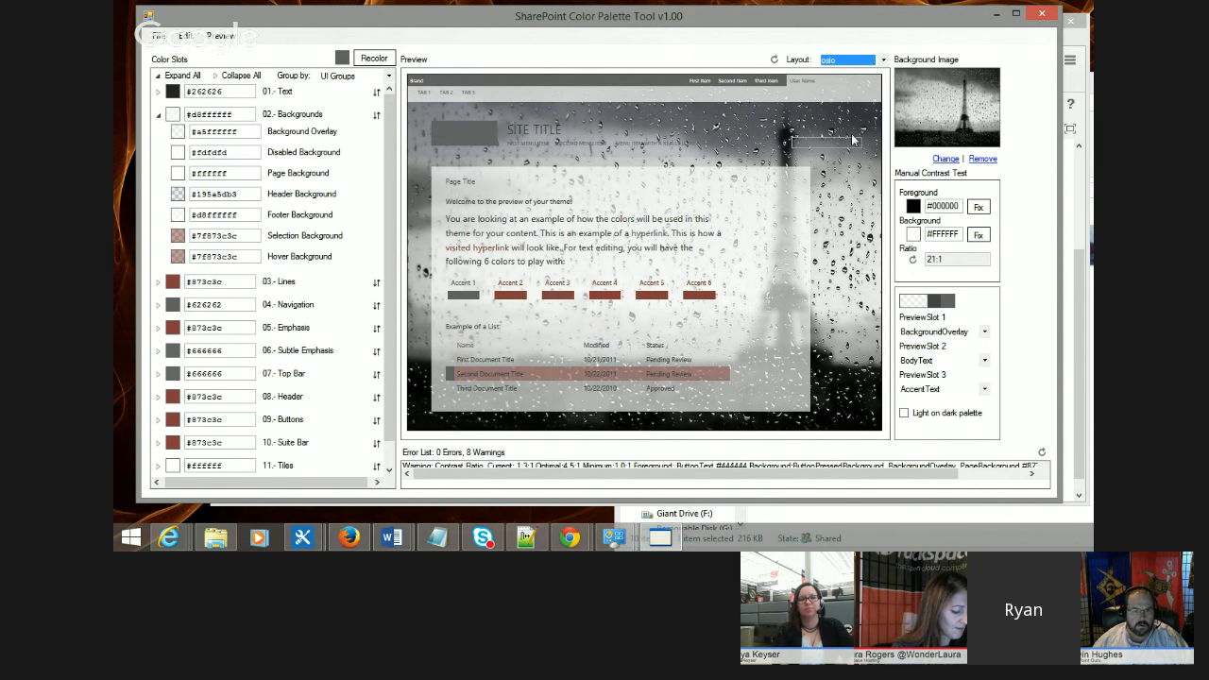
Step: Expand the Navigation slots and lighten the Navigation color to luminance 0.71
left_click(860, 60)
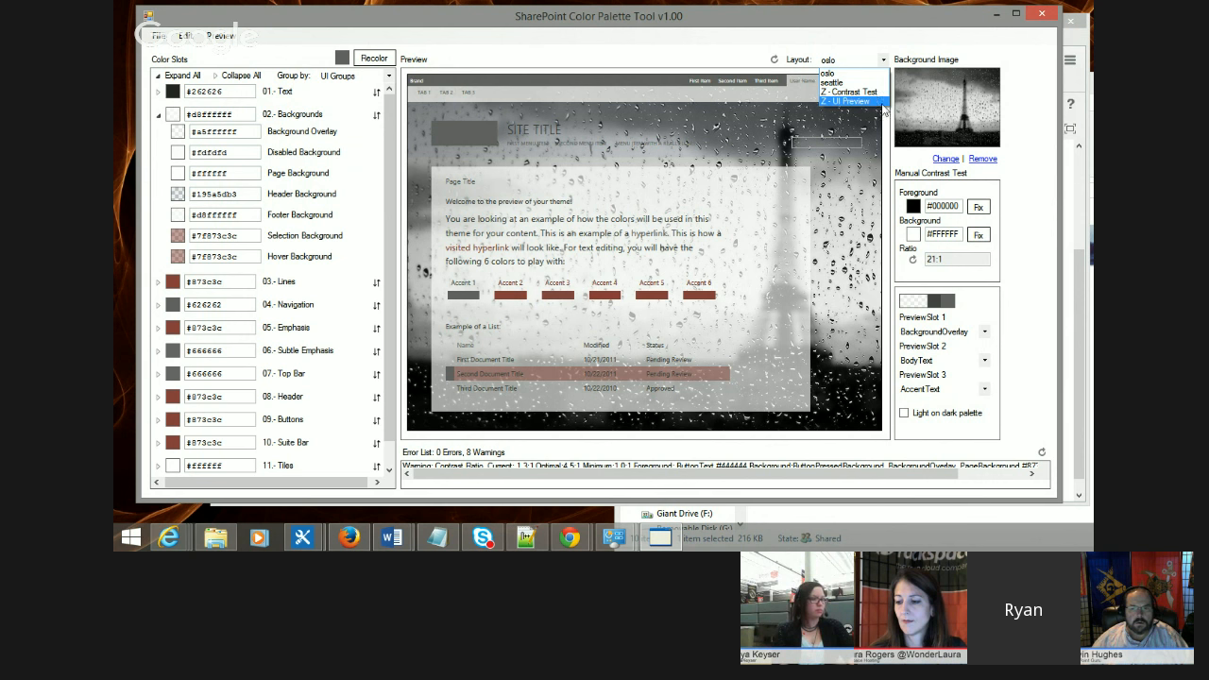
left_click(157, 308)
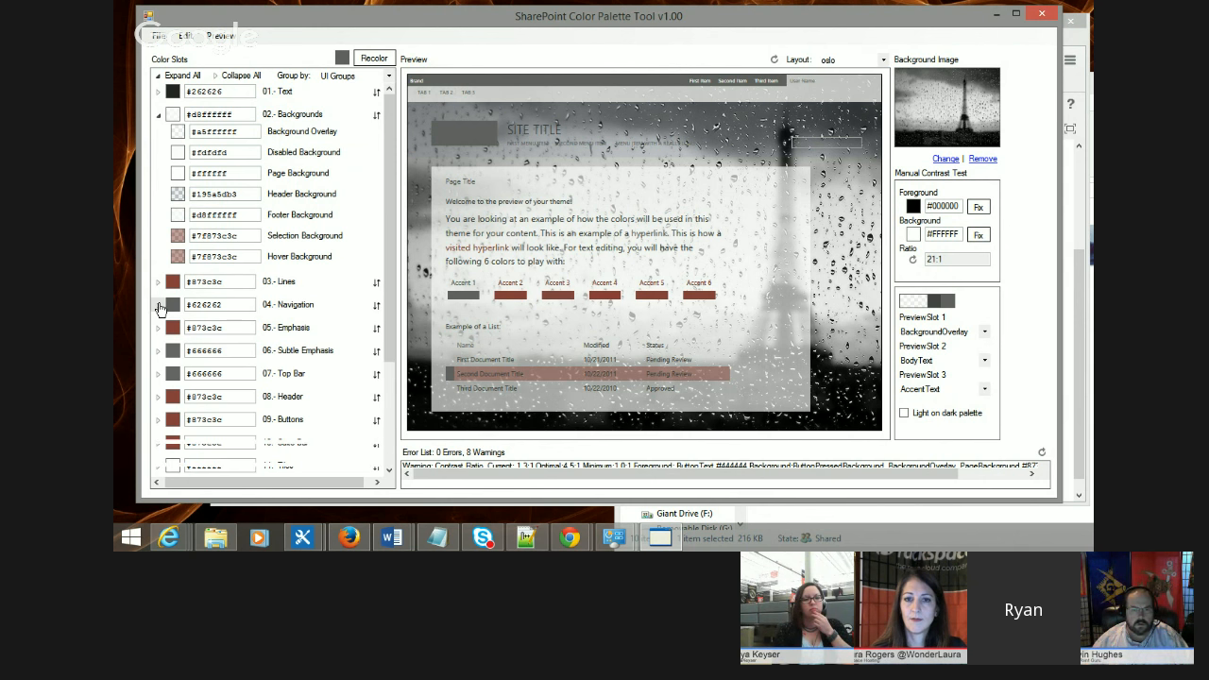
left_click(158, 305)
scroll(317, 282, "down", 2)
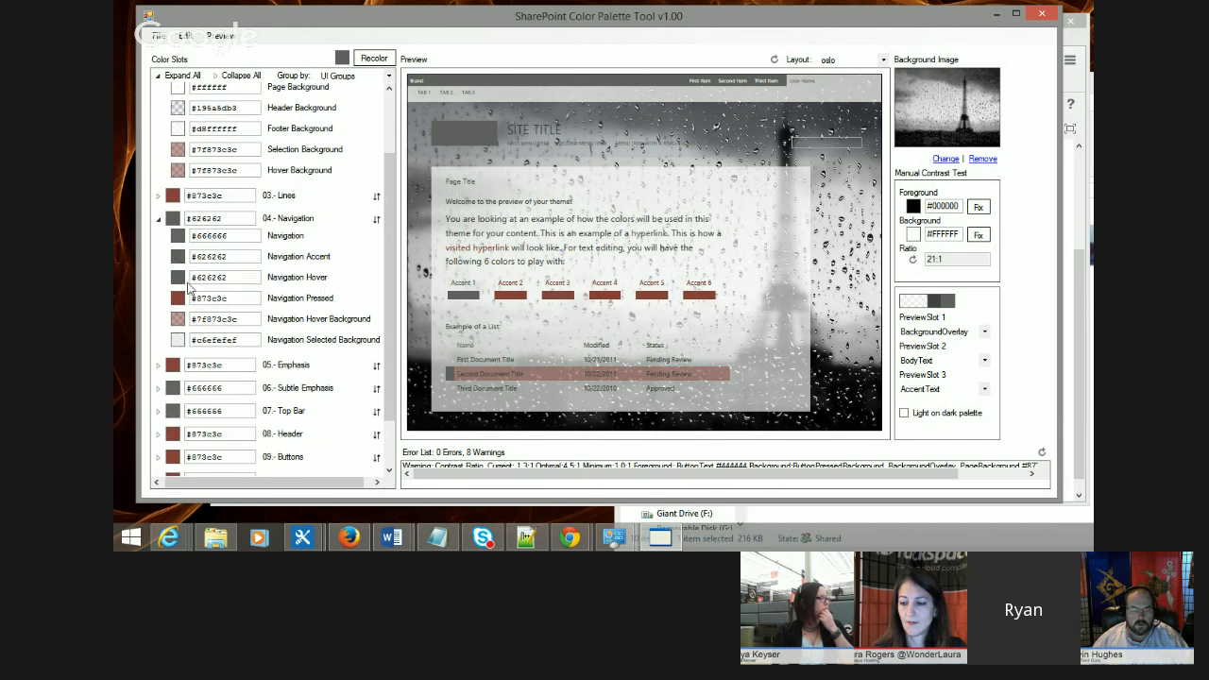
left_click(177, 242)
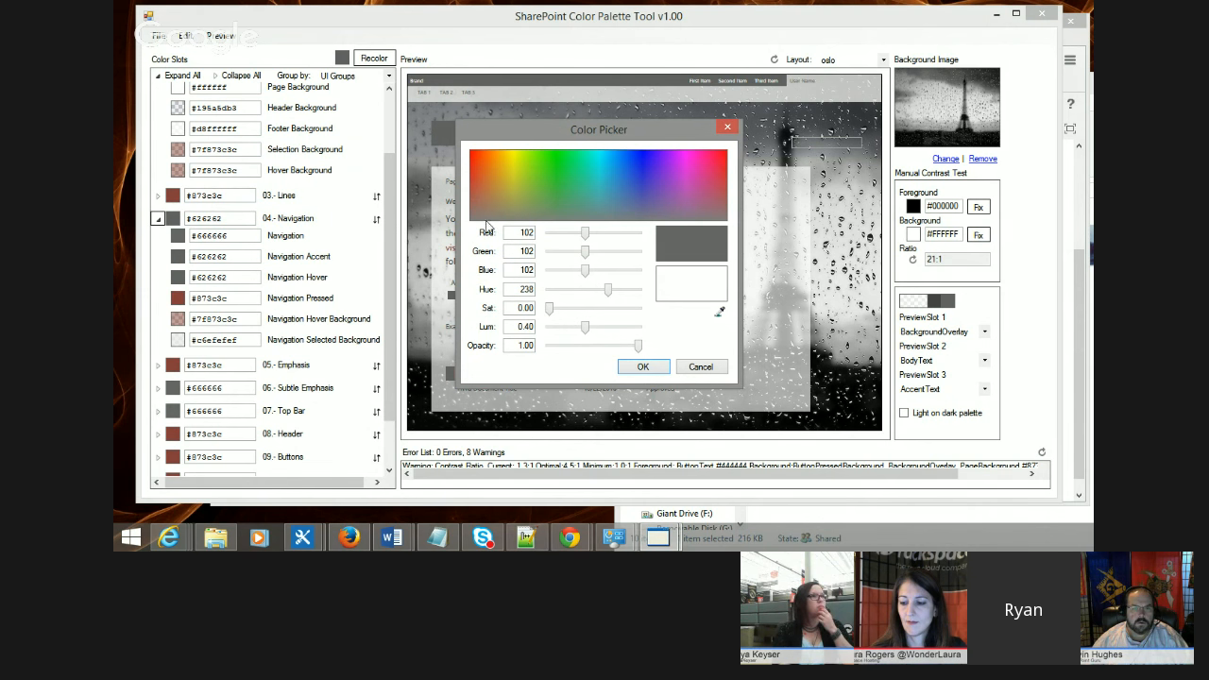
left_click_drag(586, 327, 615, 330)
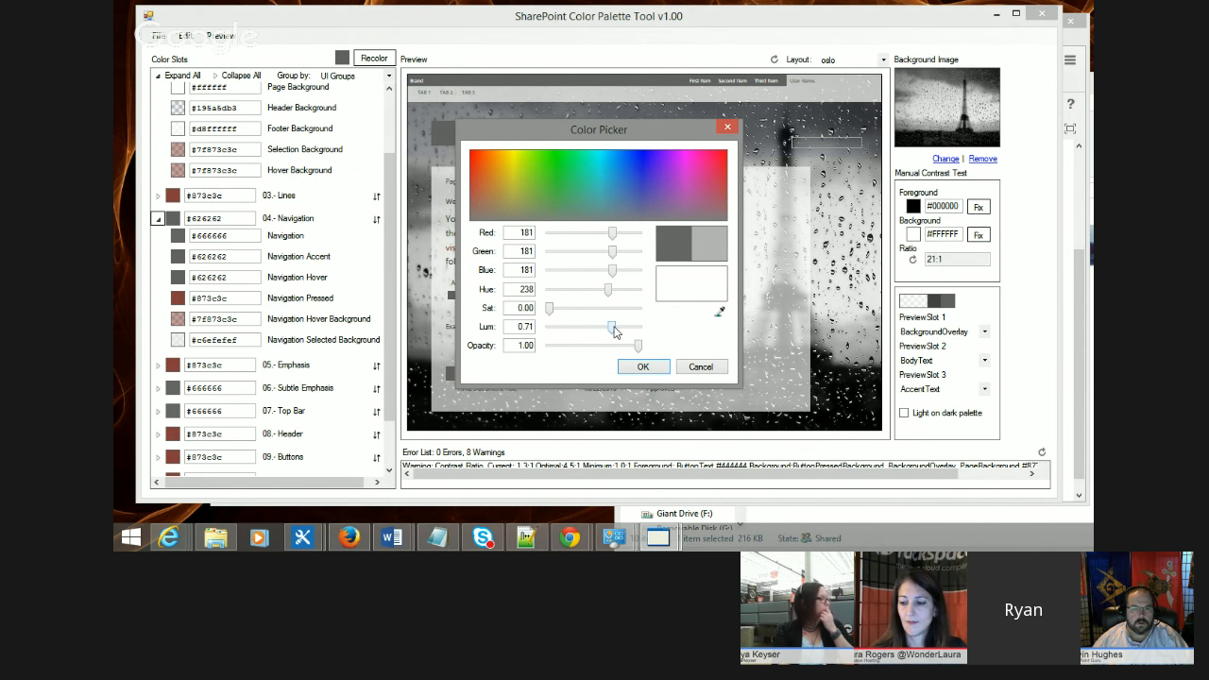
left_click(651, 368)
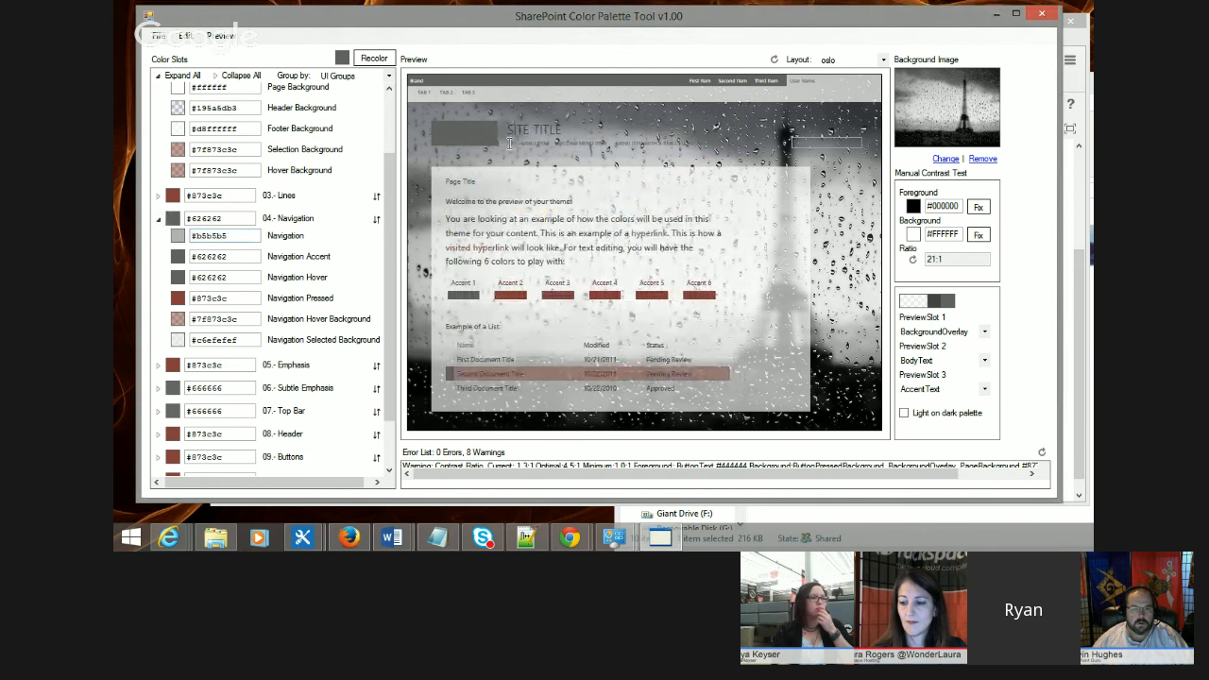
Step: Select the navigation link text in the oslo preview header to check its readability
left_click_drag(509, 143, 637, 154)
left_click(638, 143)
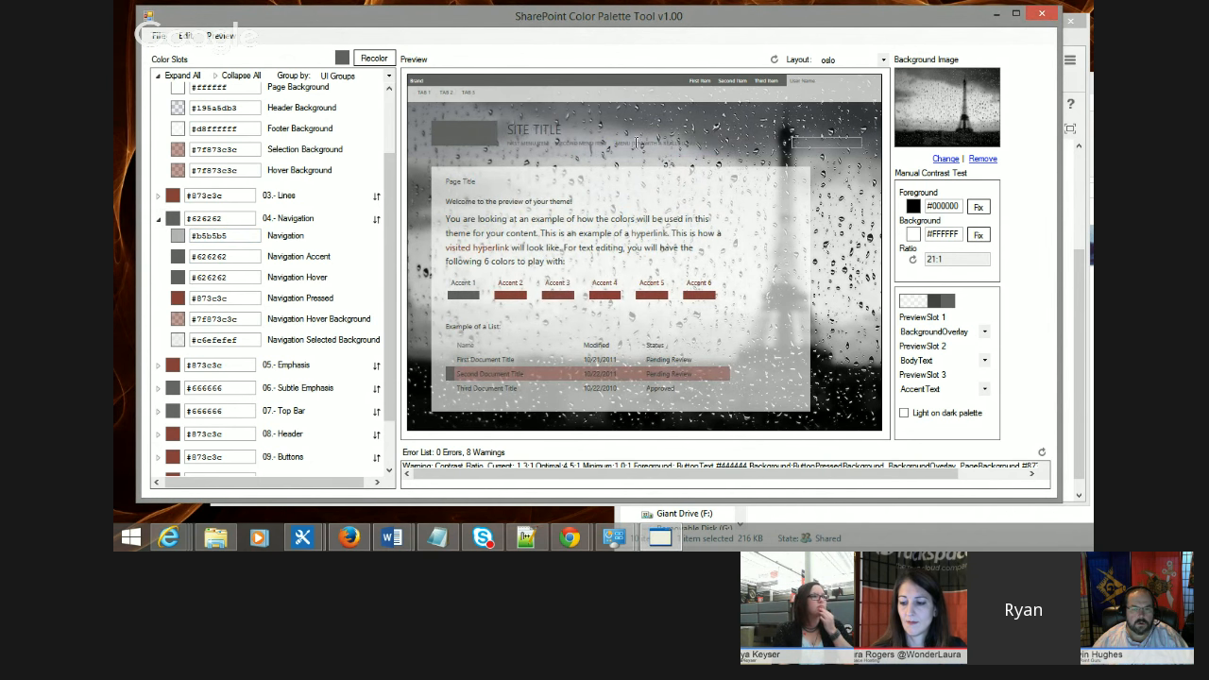
left_click_drag(515, 142, 756, 149)
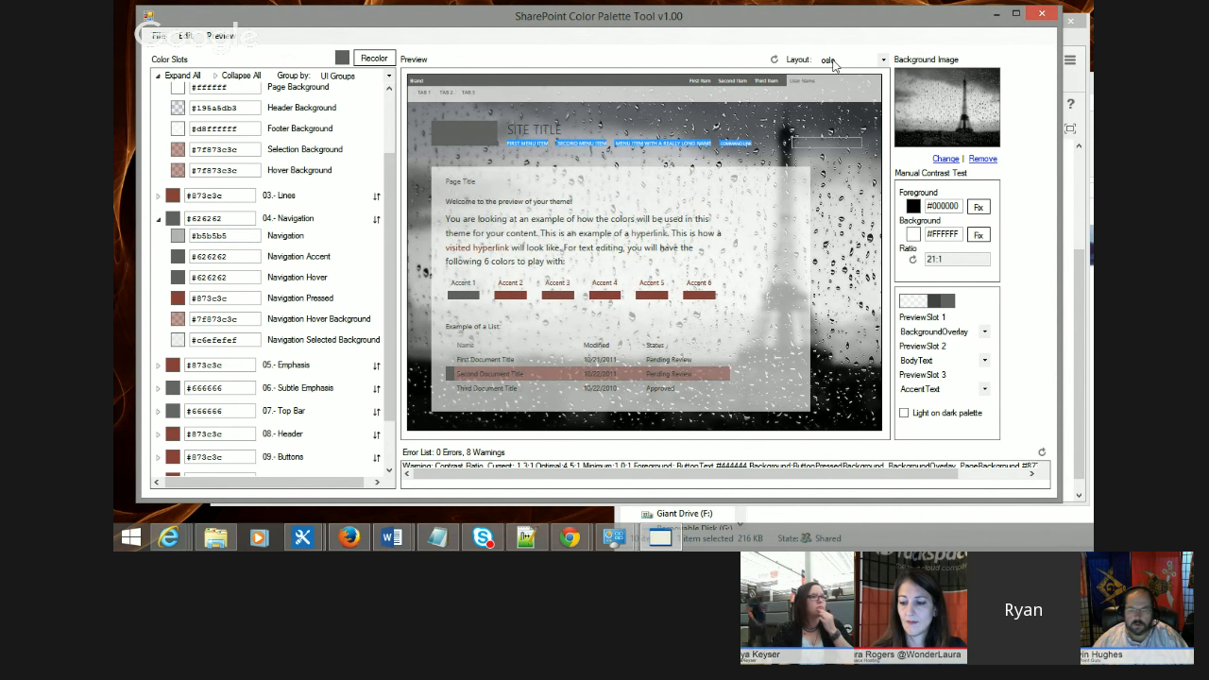
Step: Switch the preview layout to Z - UI Preview and examine its navigation and header samples
left_click(831, 60)
left_click(847, 100)
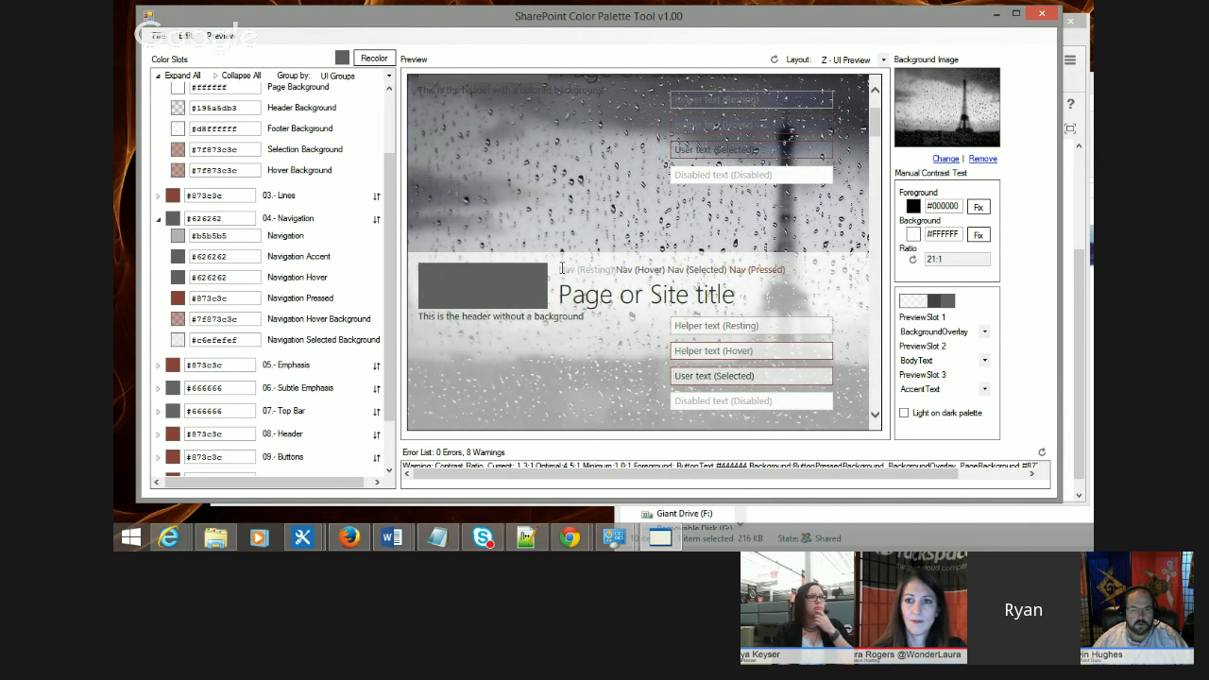
scroll(616, 269, "up", 1)
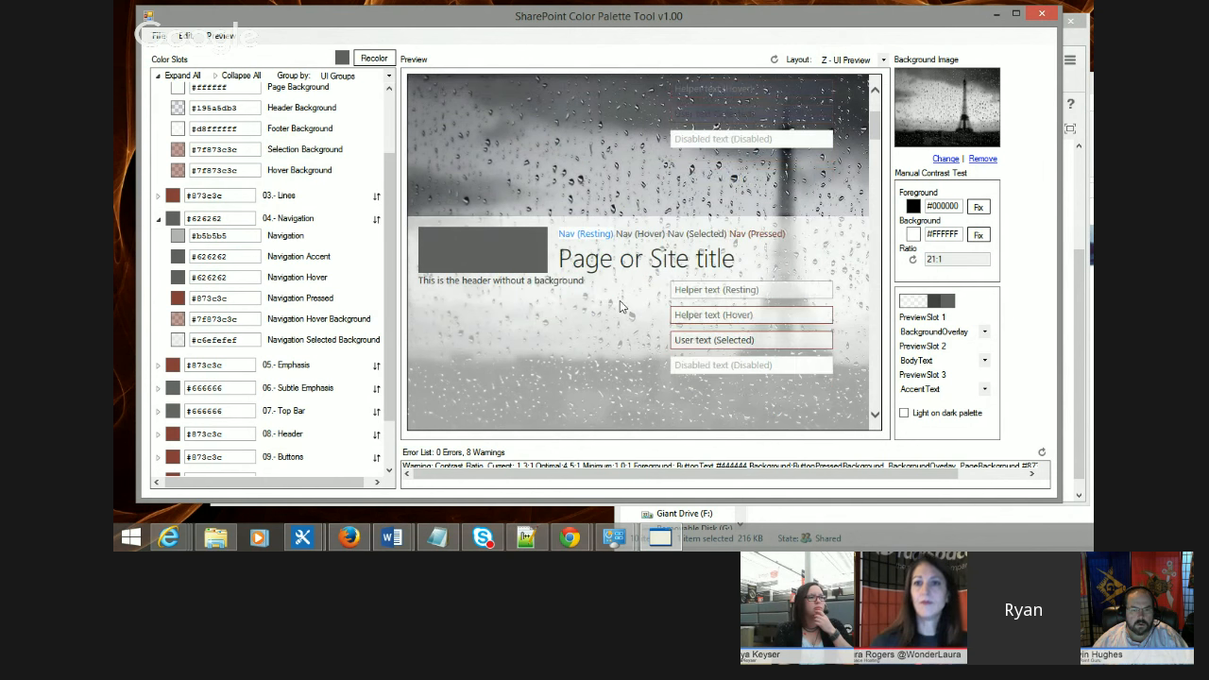
scroll(616, 268, "up", 2)
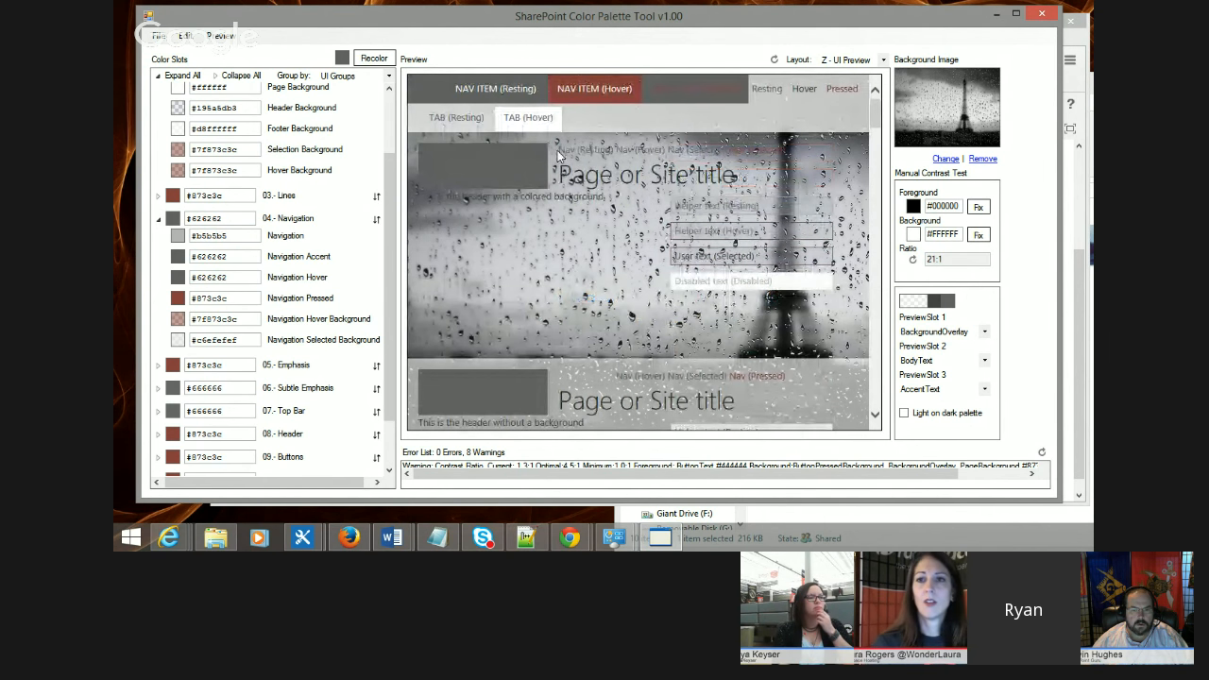
left_click_drag(557, 156, 614, 159)
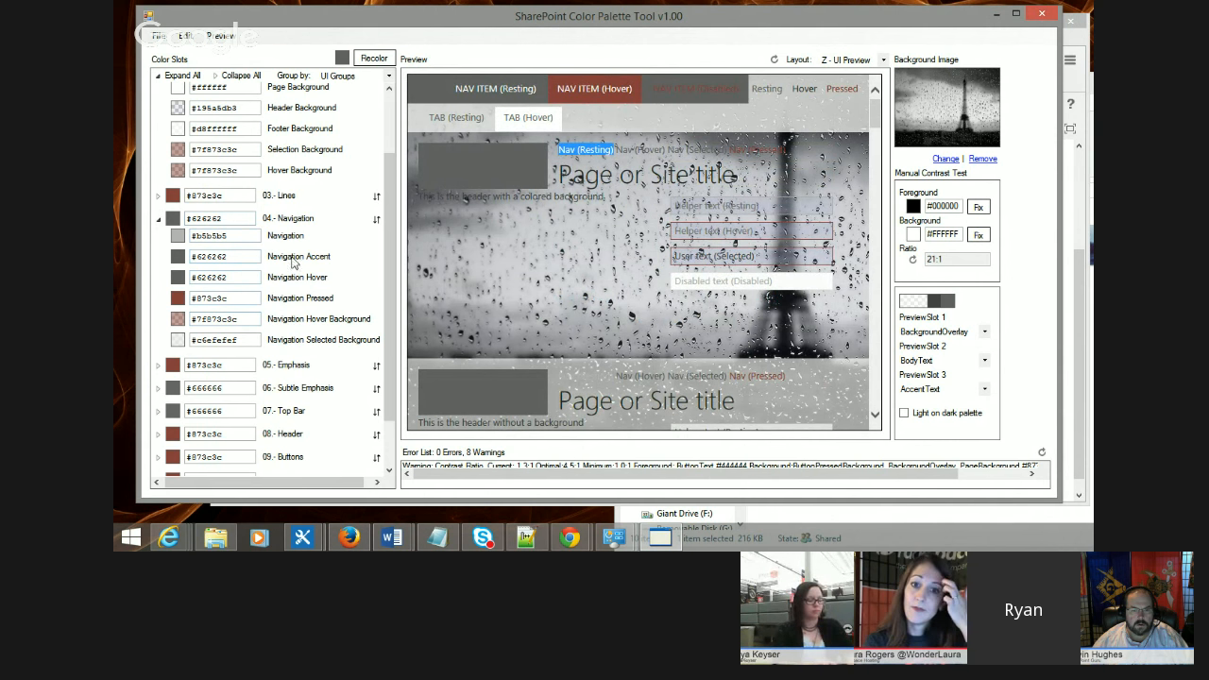
left_click(597, 288)
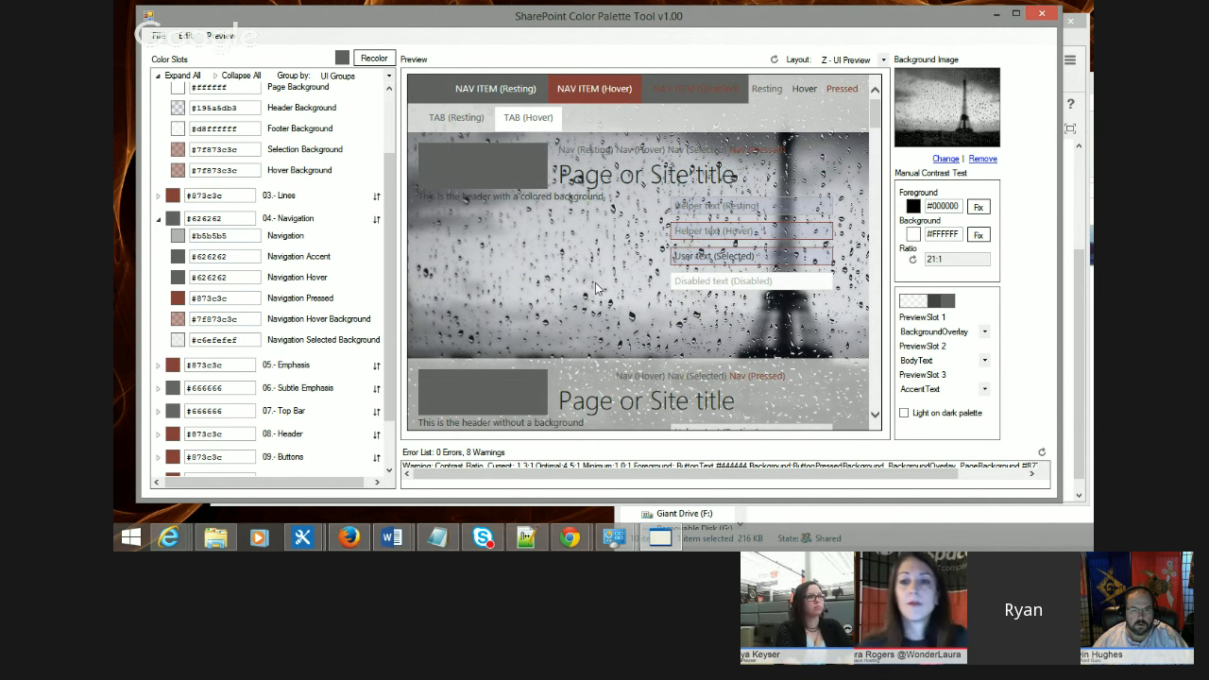
scroll(597, 288, "down", 1)
scroll(578, 239, "up", 1)
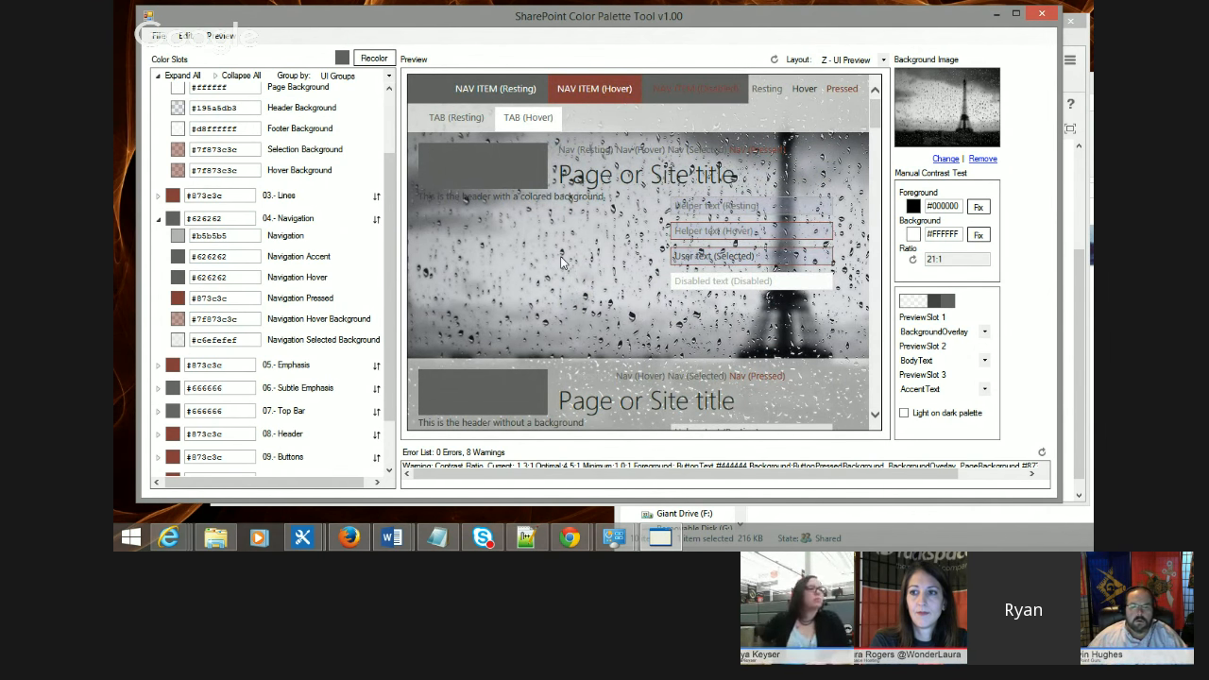
scroll(524, 297, "down", 5)
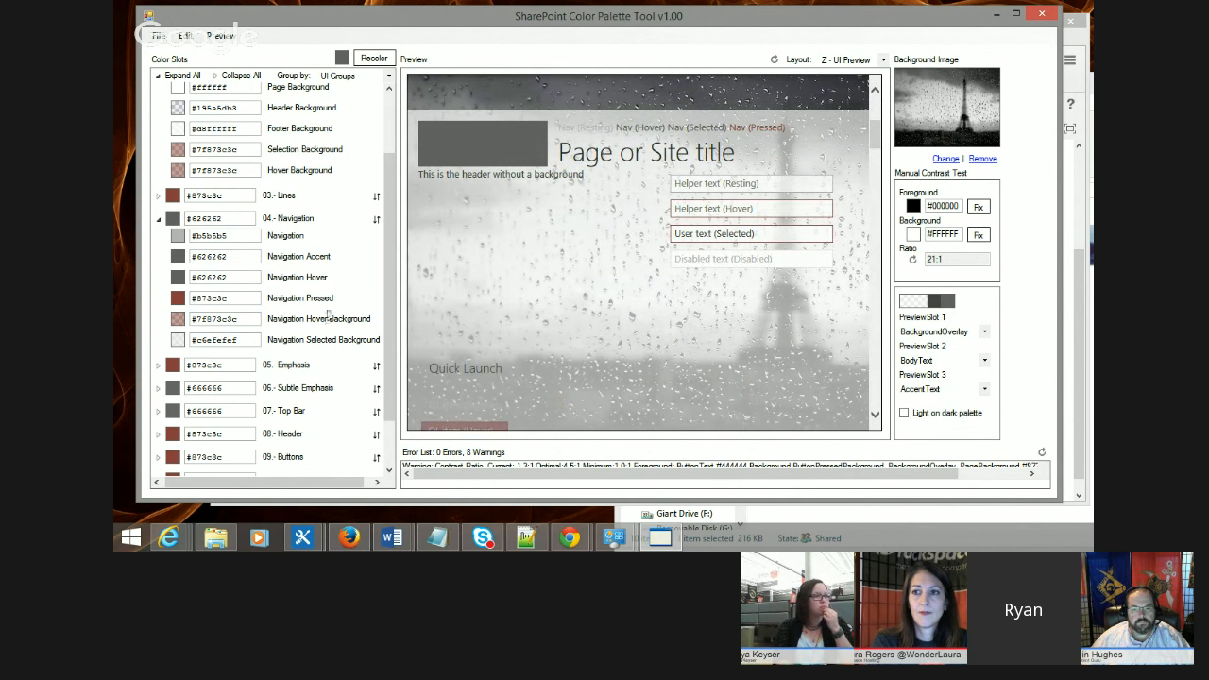
scroll(520, 309, "down", 2)
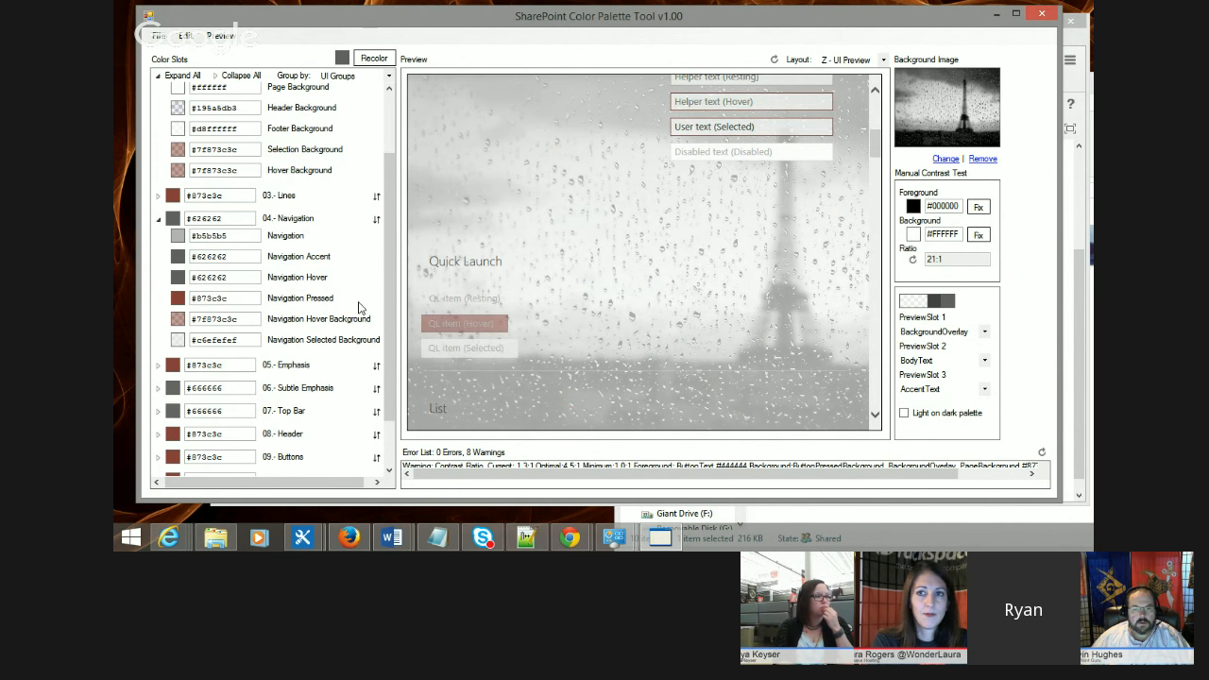
left_click_drag(382, 216, 388, 276)
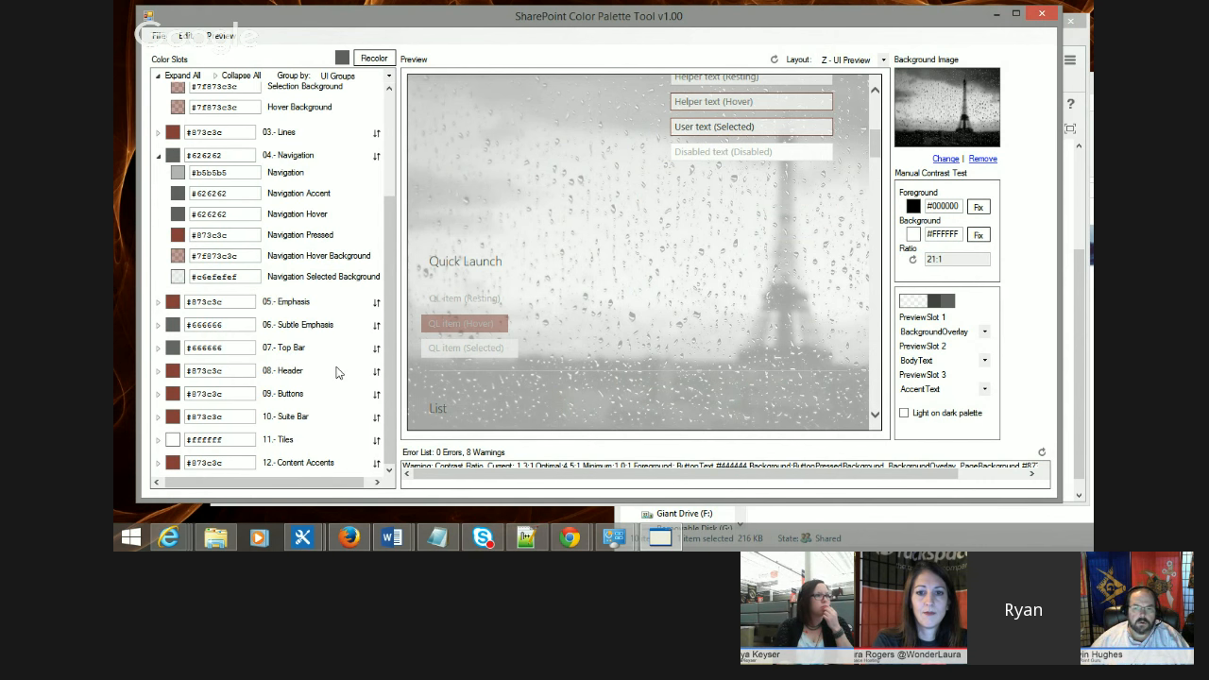
scroll(526, 149, "up", 2)
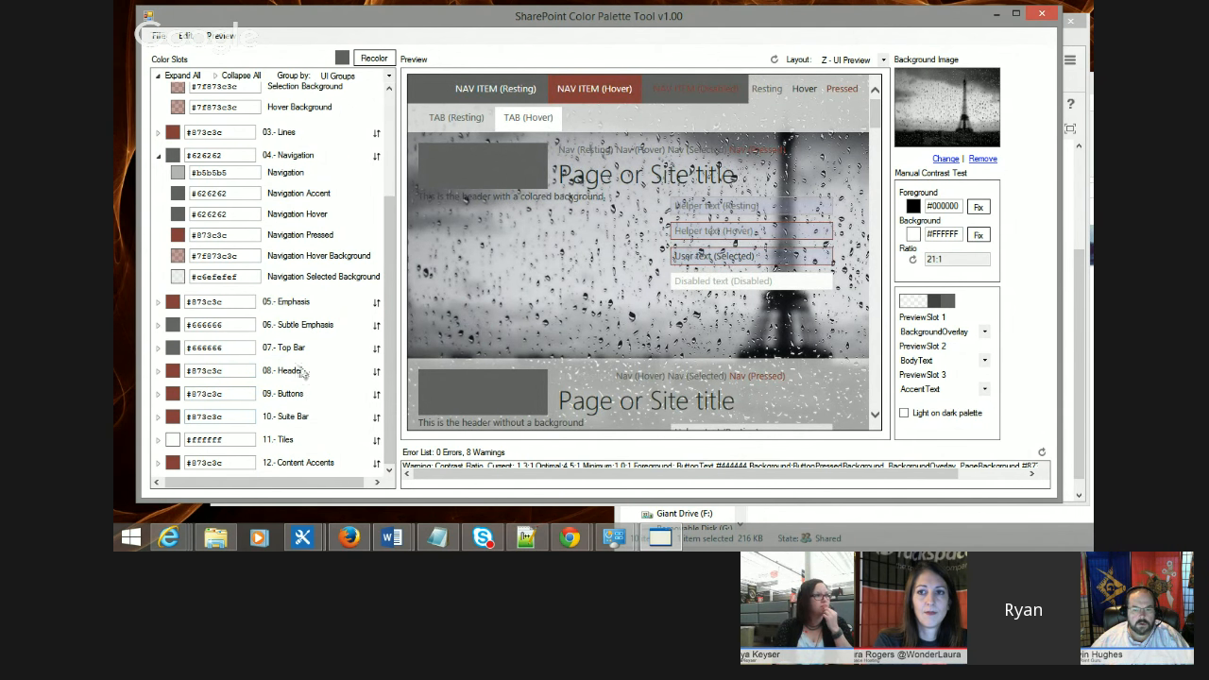
Step: Expand the Header slots and set Header Text to #ff00ff and Header Navigation Text to #00ff00
left_click(158, 370)
scroll(188, 369, "down", 3)
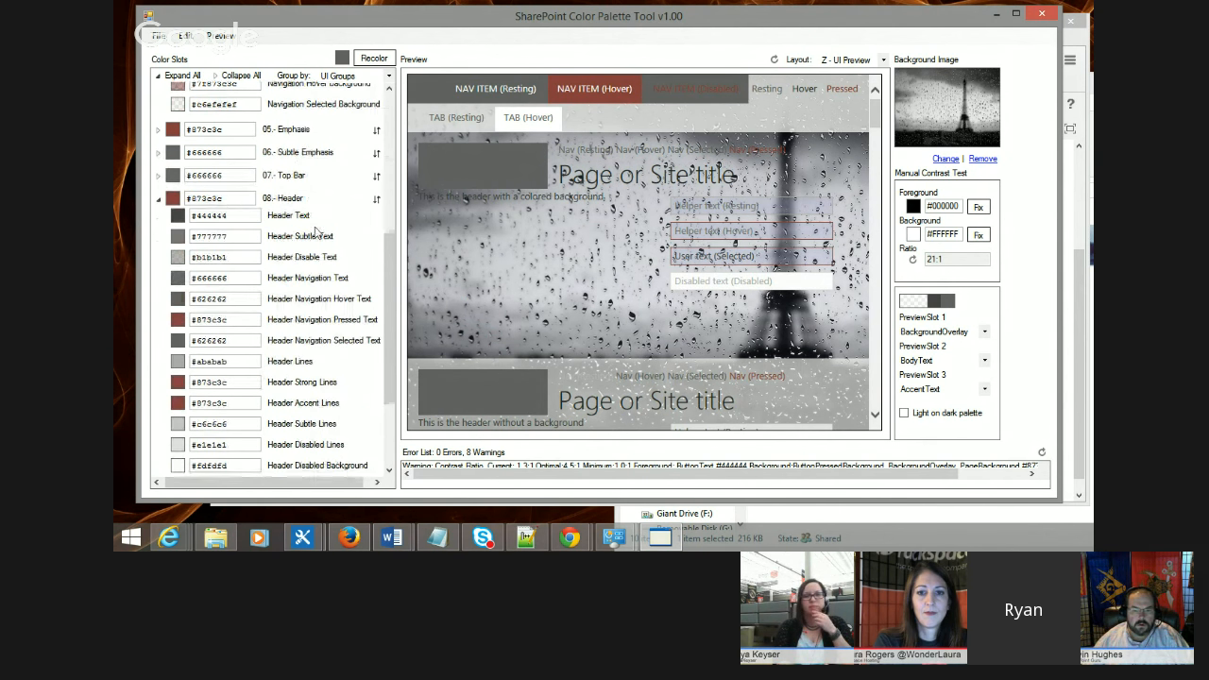
left_click_drag(228, 215, 194, 215)
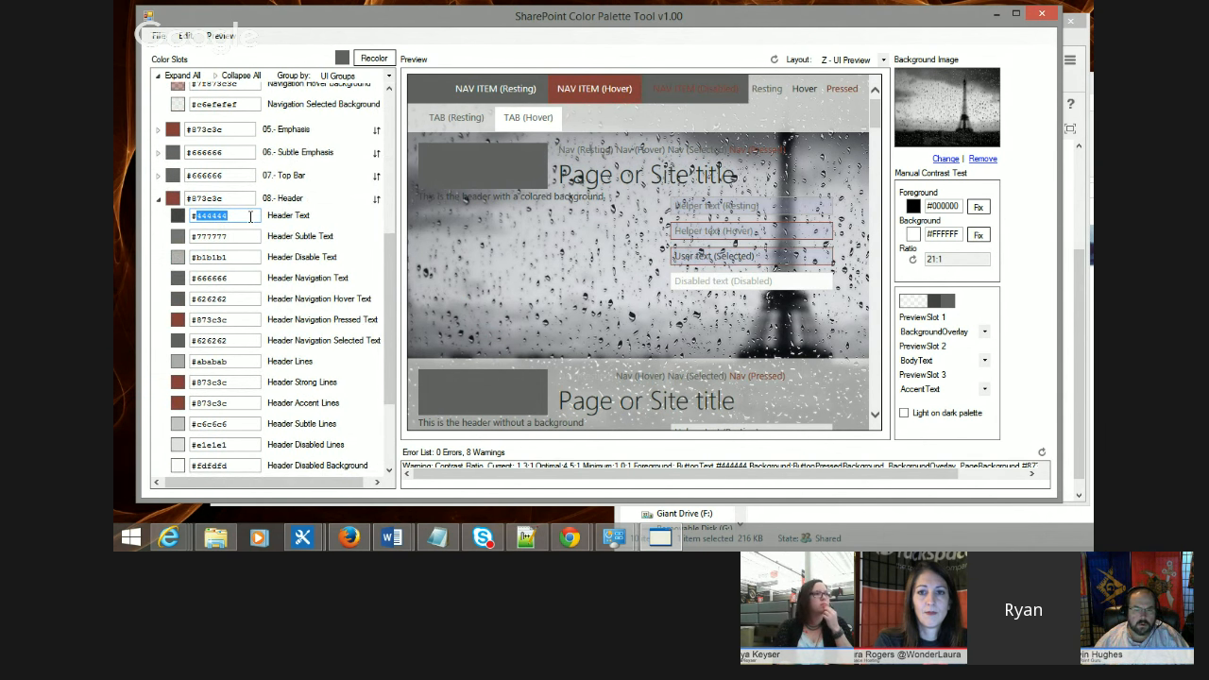
type("ff00ff")
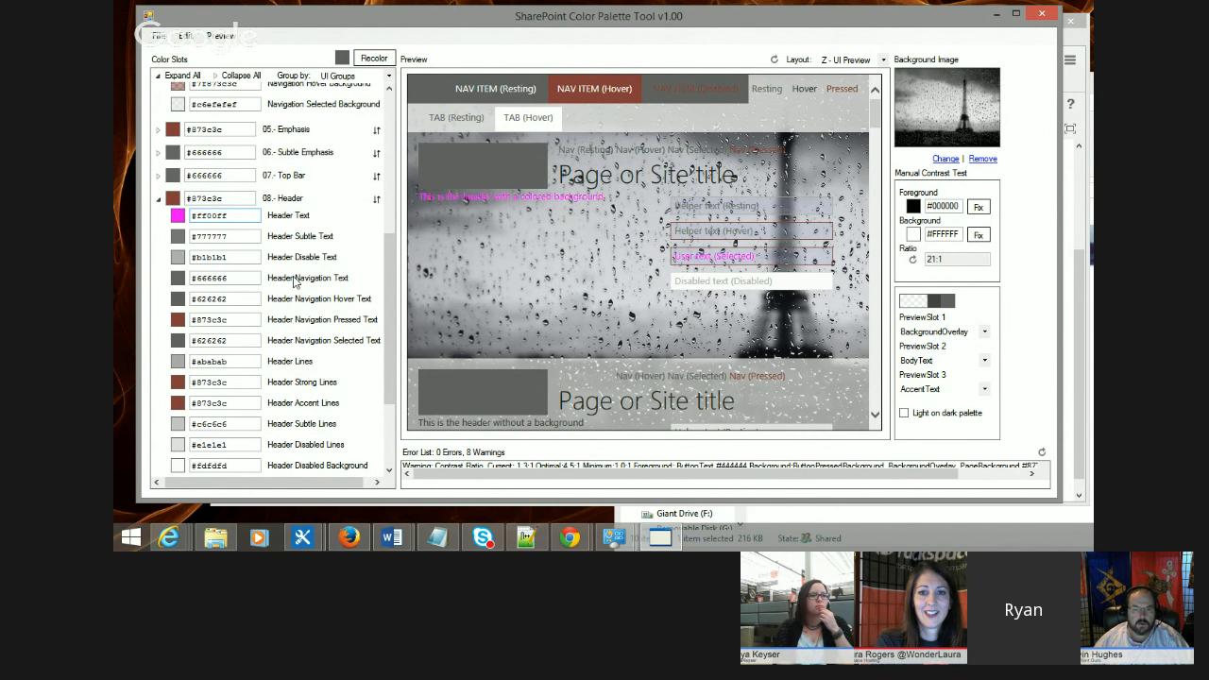
left_click_drag(230, 279, 196, 278)
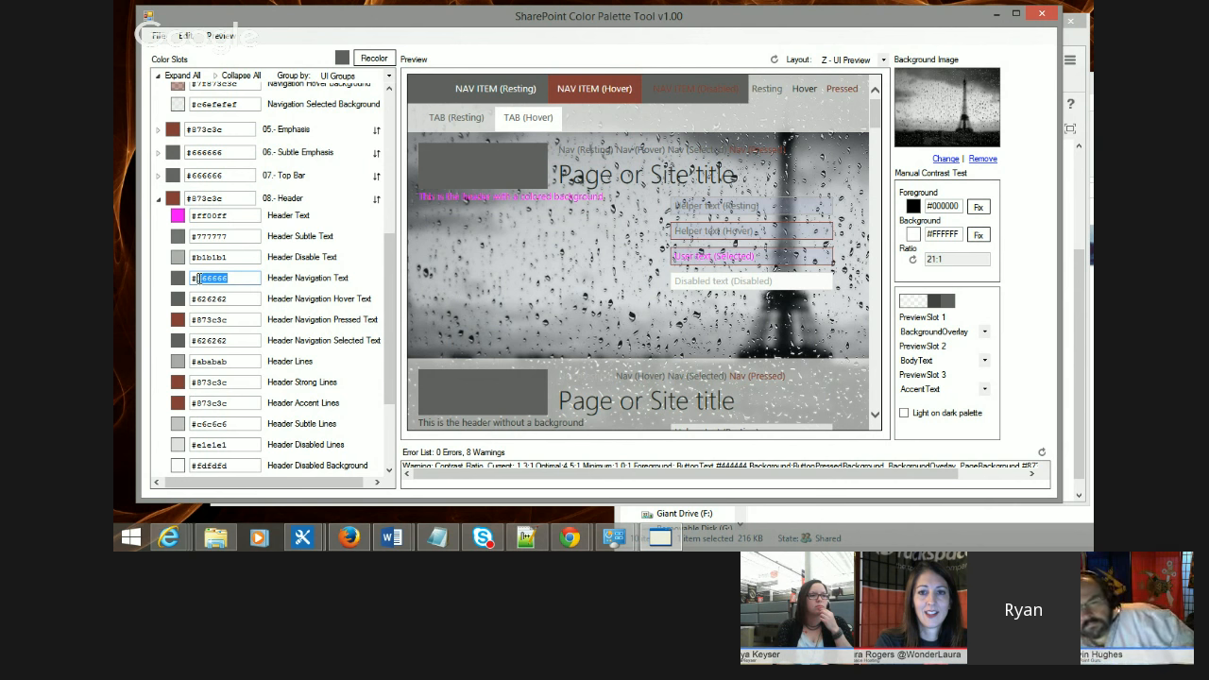
type("00ff00")
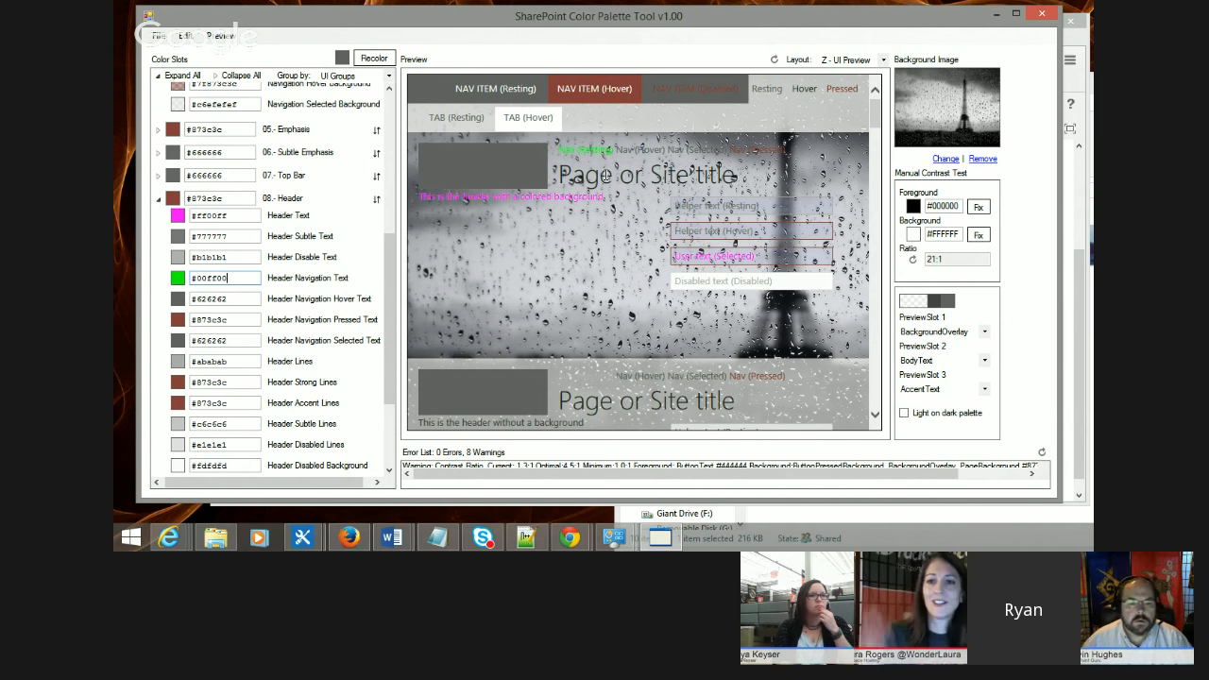
Step: Preview the changed header colors in the oslo and seattle layouts
scroll(614, 265, "down", 1)
scroll(774, 140, "up", 1)
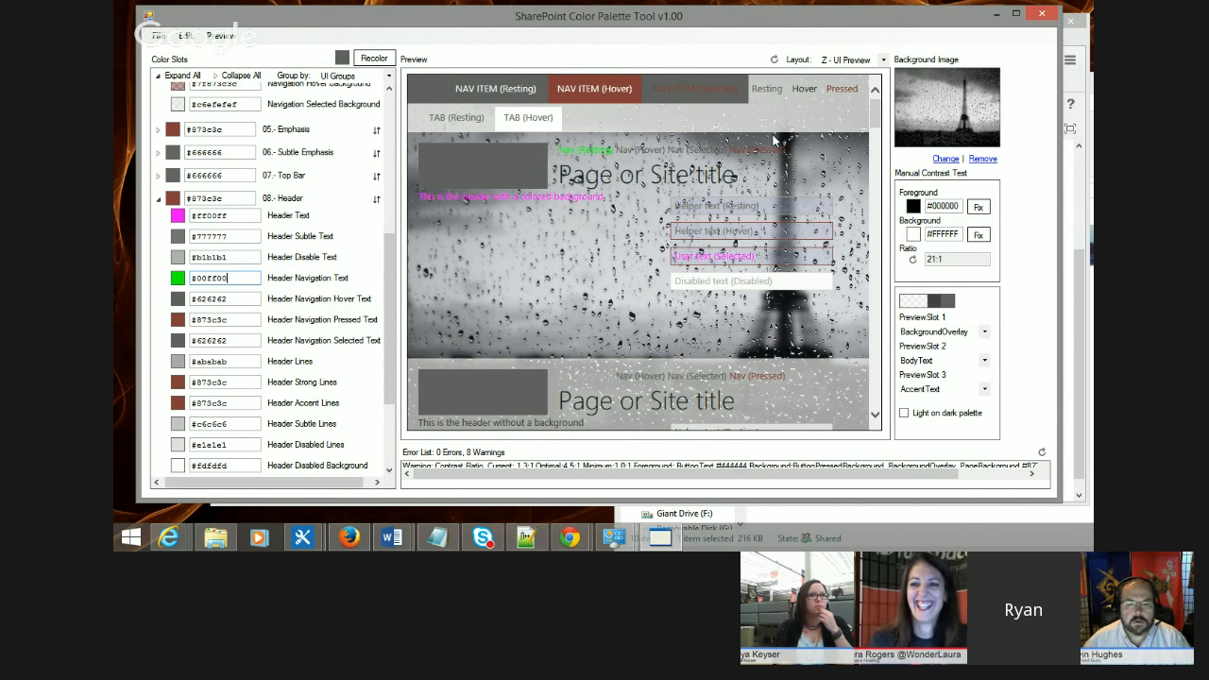
left_click(837, 60)
left_click(835, 75)
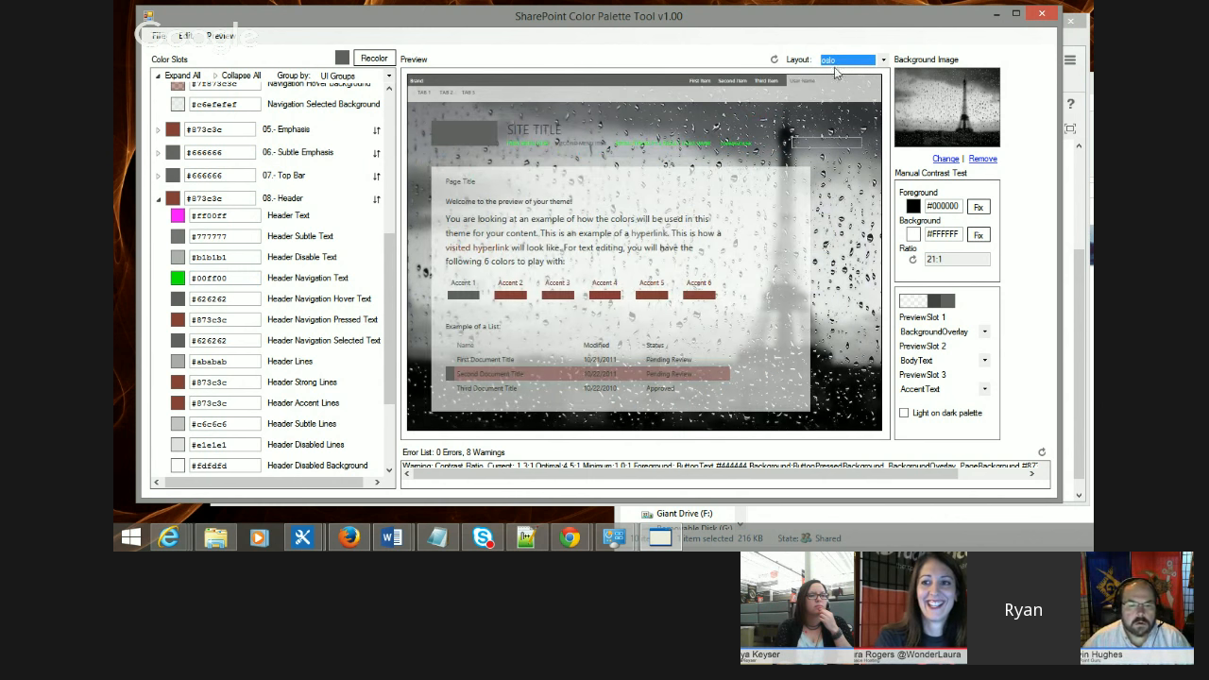
left_click(850, 60)
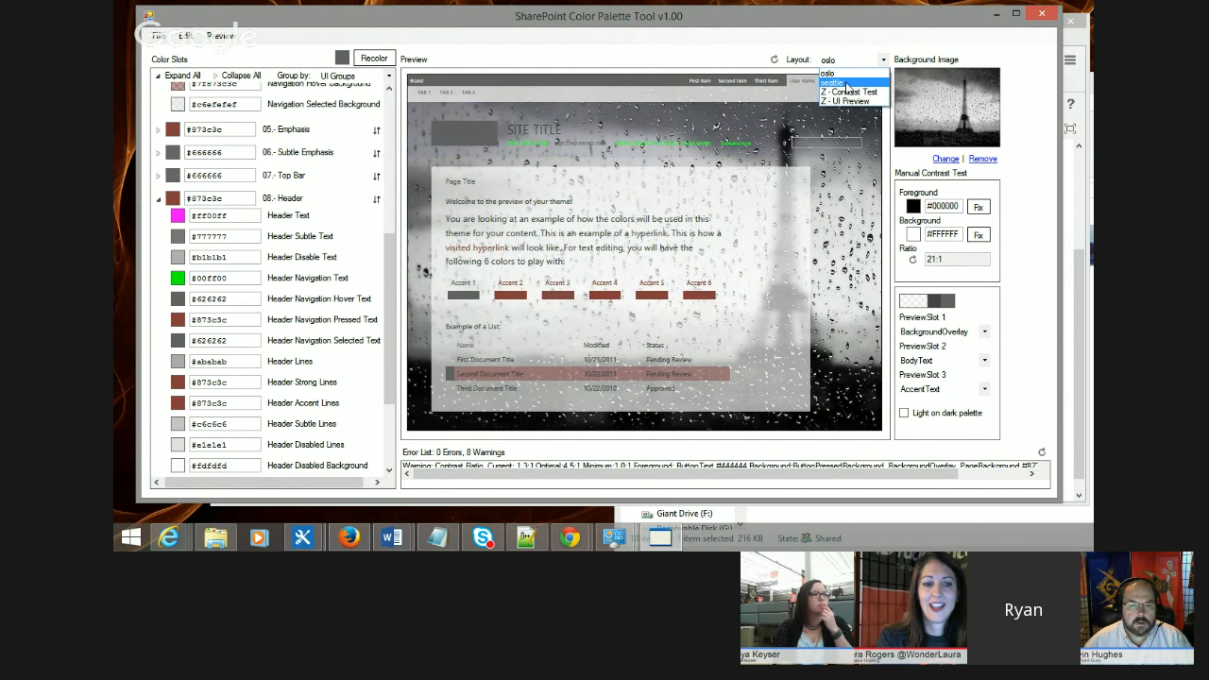
left_click(834, 83)
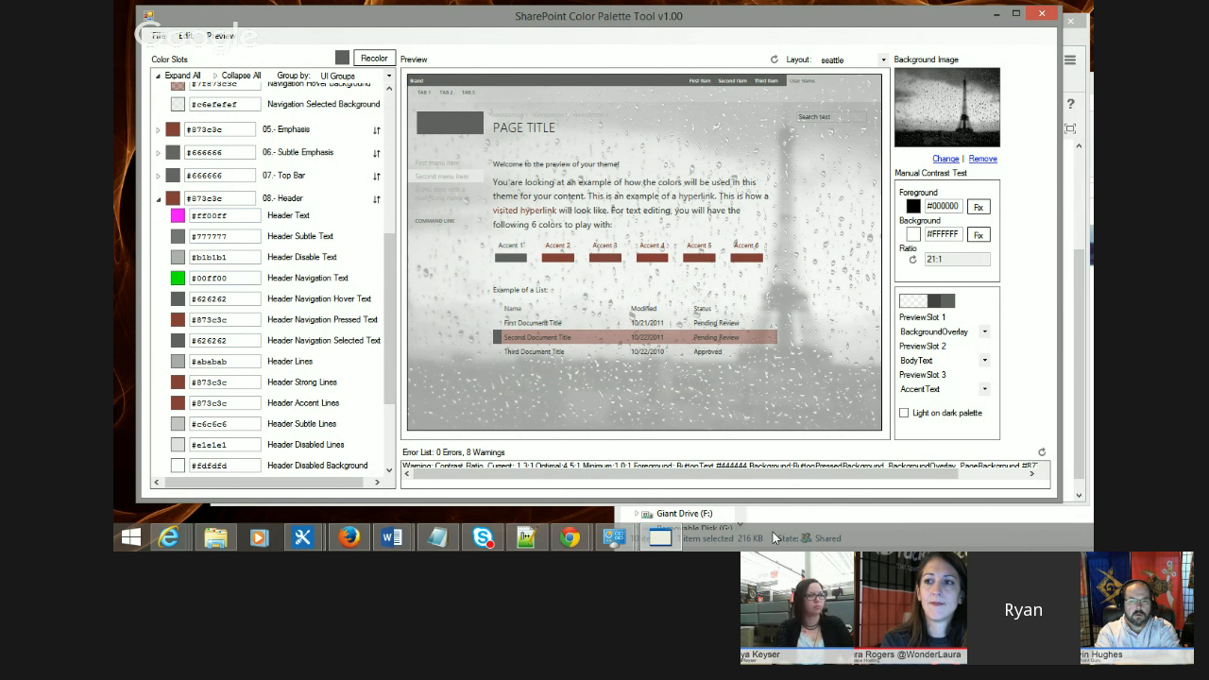
Step: Switch to Firefox and open the SharePoint Site Settings page
left_click(347, 537)
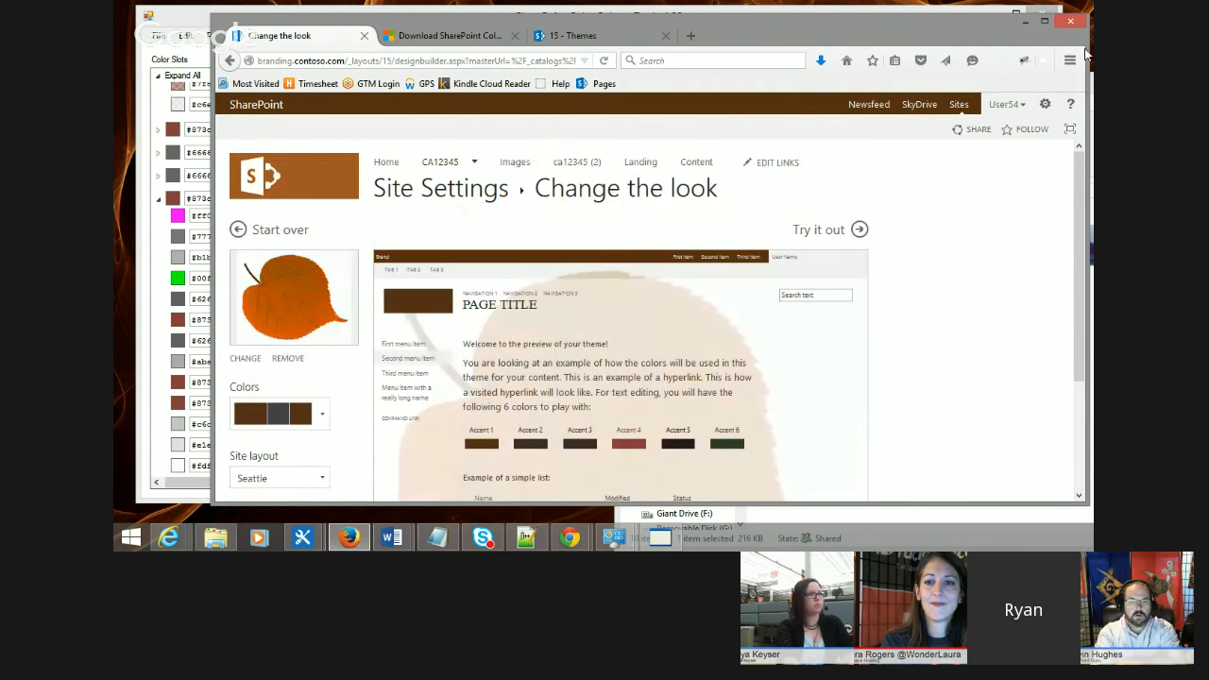
left_click(1044, 104)
left_click(994, 264)
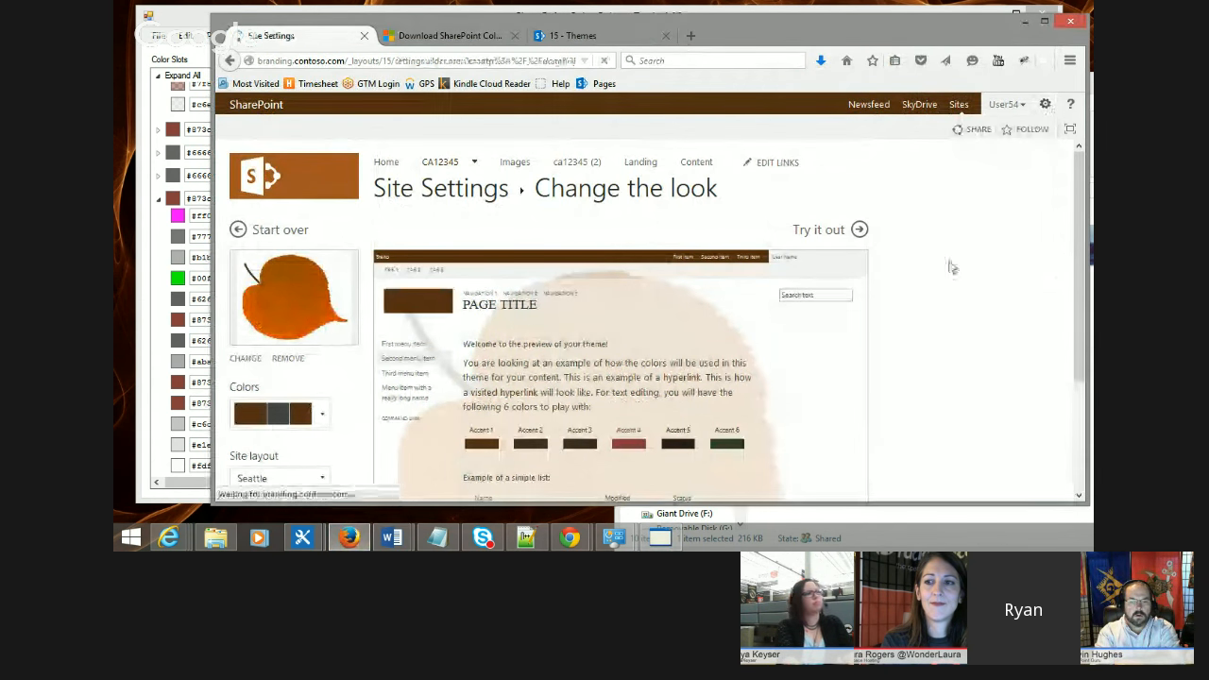
Step: Apply the Green composed look to the site through Change the look and preview it
left_click(1044, 104)
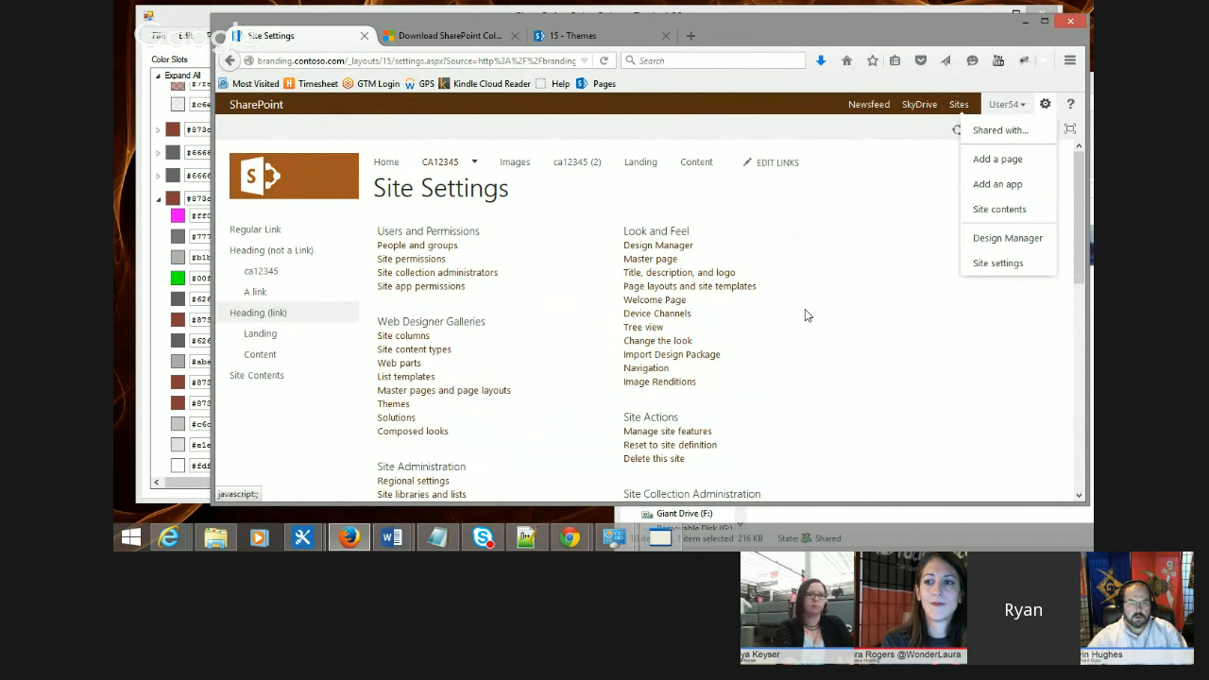
left_click(651, 341)
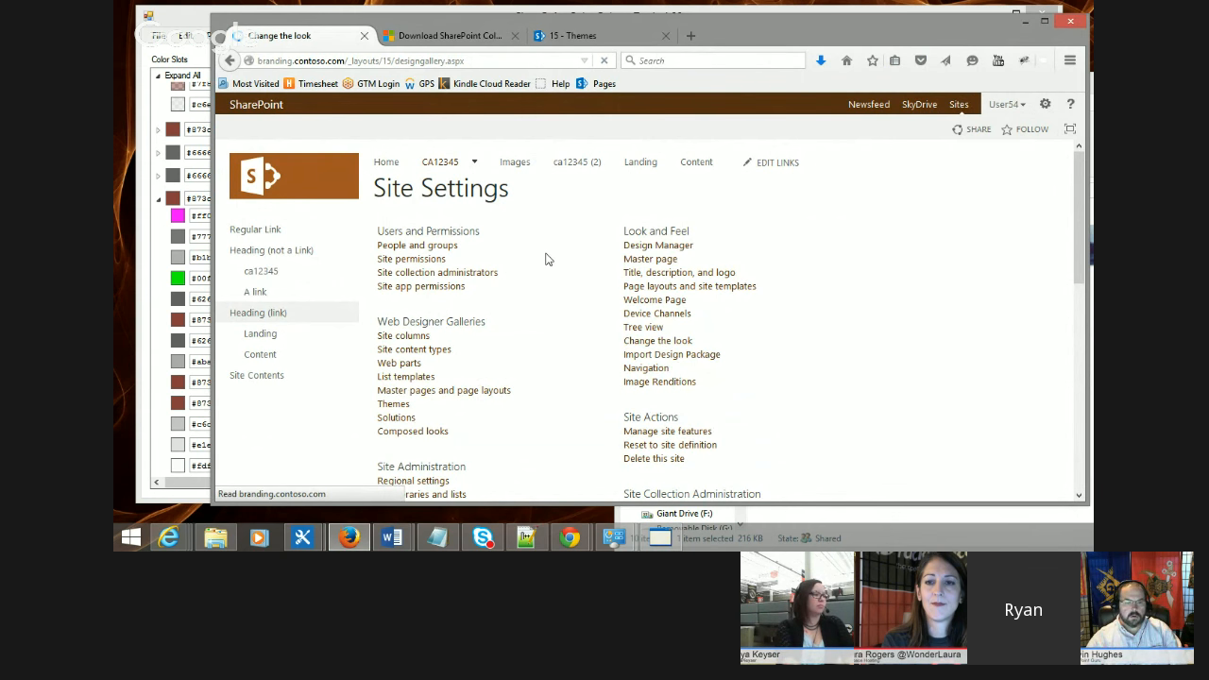
scroll(491, 271, "down", 15)
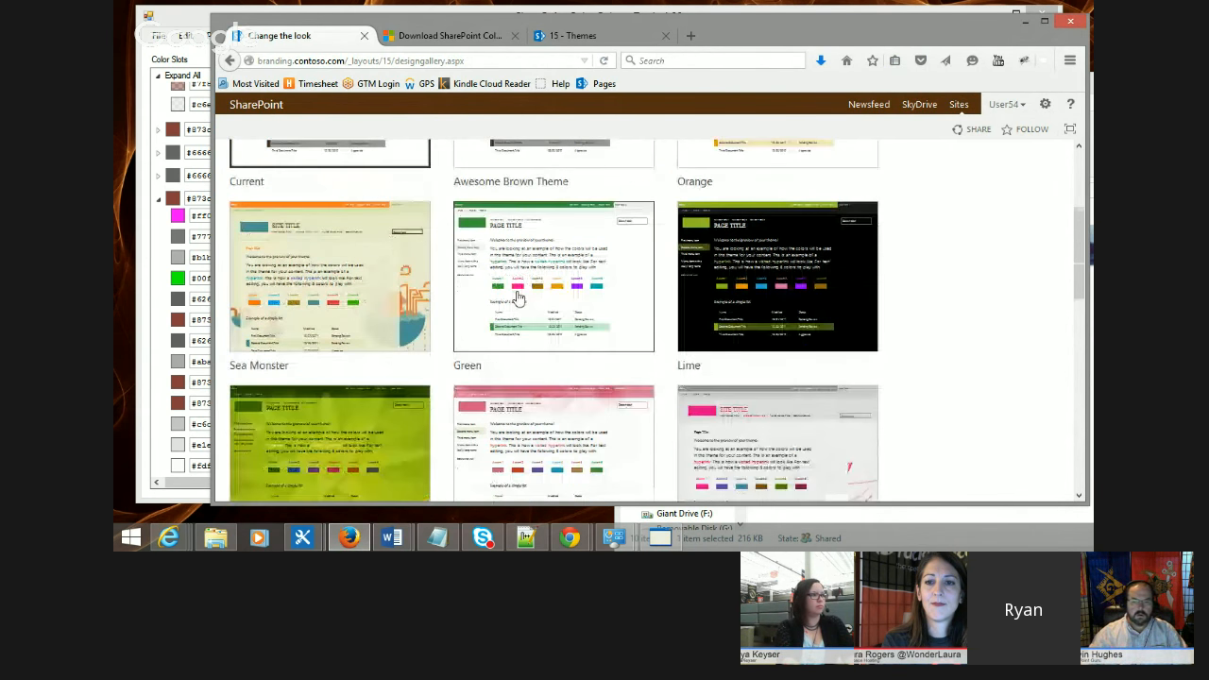
left_click(548, 306)
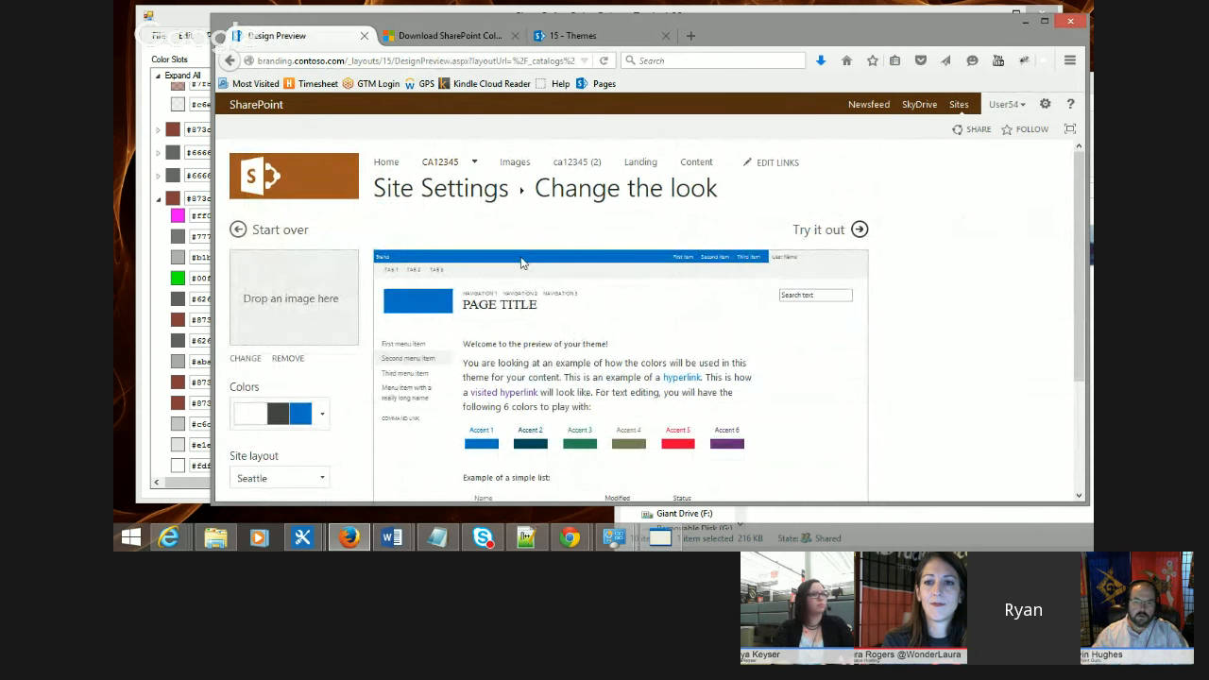
left_click(818, 230)
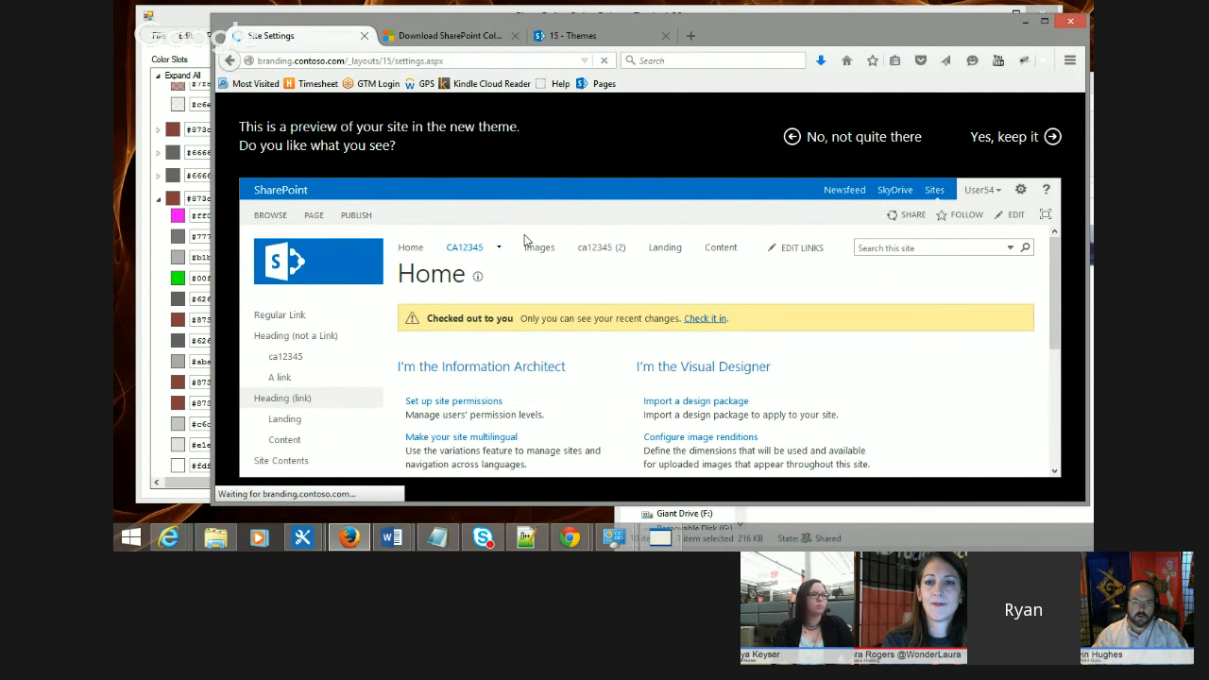
scroll(567, 252, "down", 2)
scroll(567, 252, "up", 2)
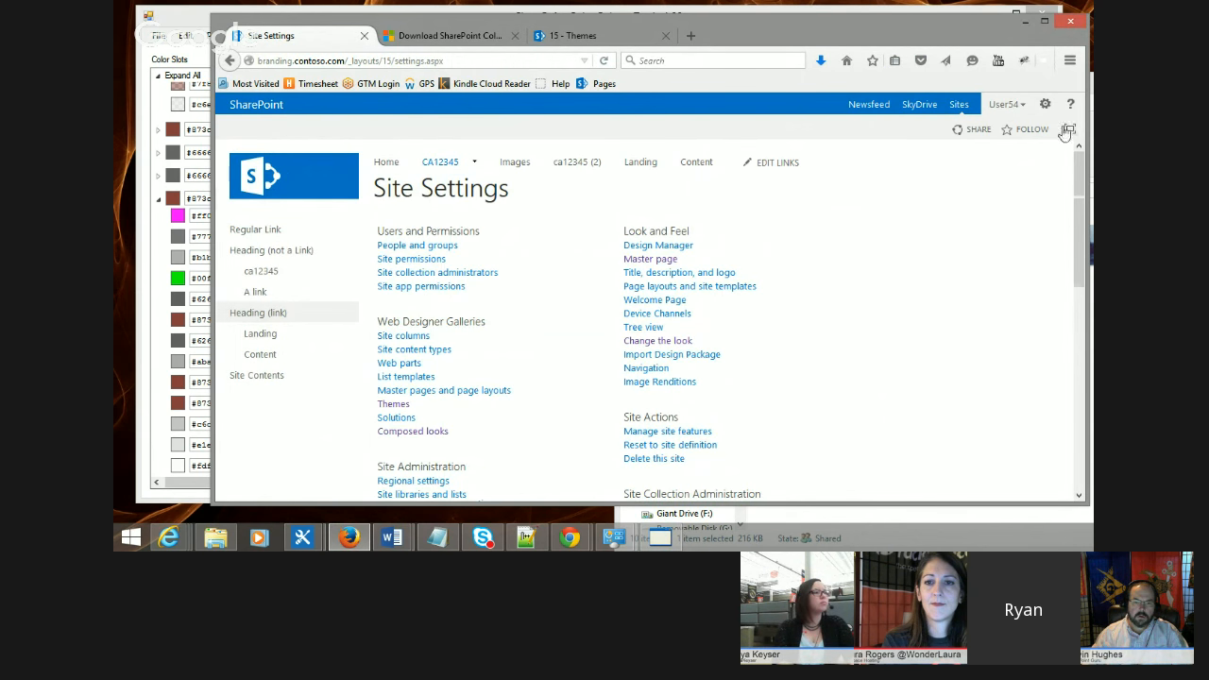
Step: Open the Site Contents page from the settings menu
left_click(1044, 104)
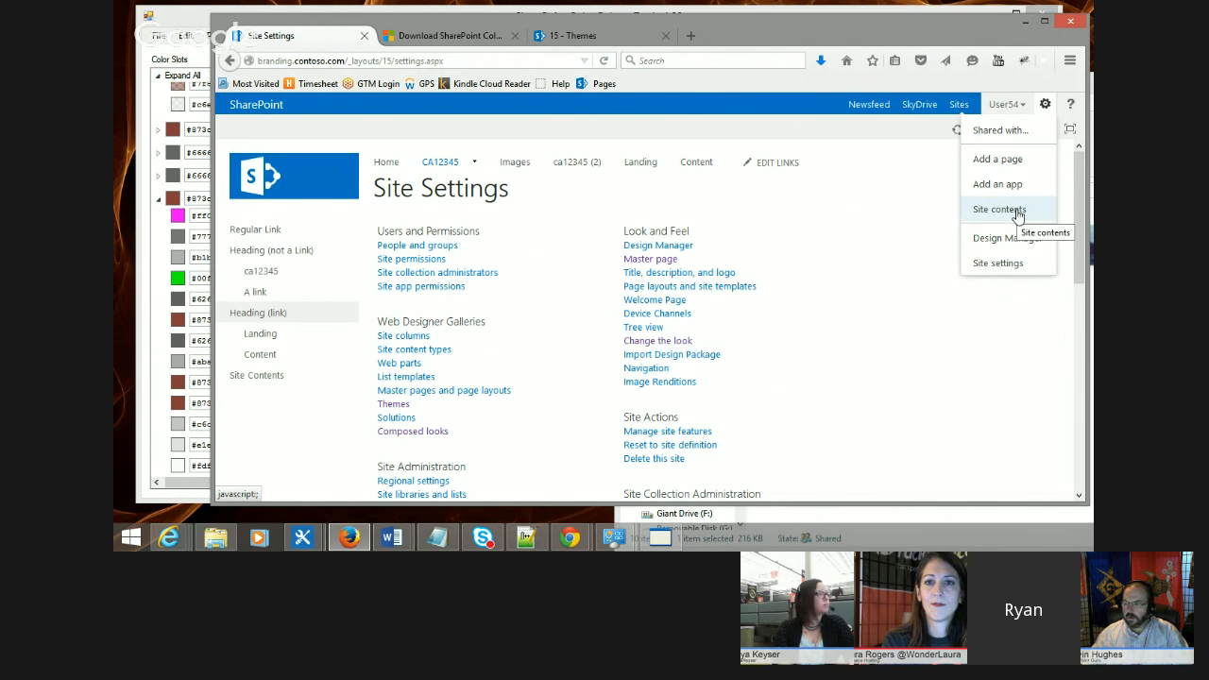
left_click(1017, 210)
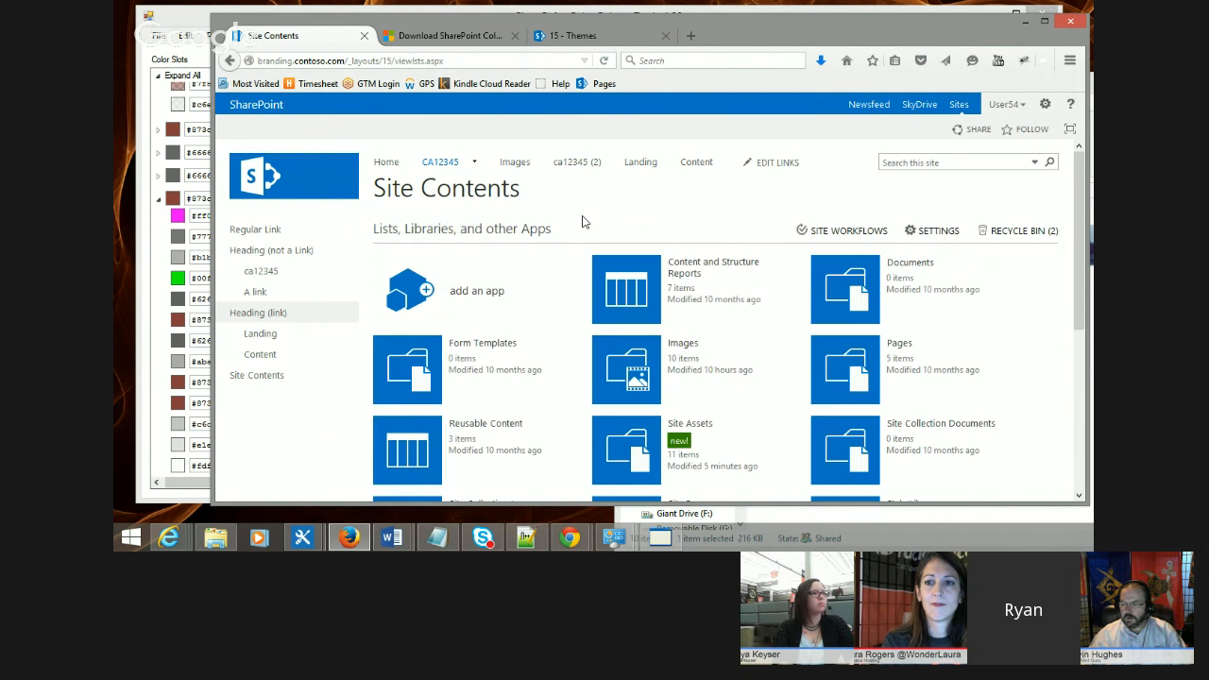
scroll(569, 200, "down", 1)
scroll(575, 240, "up", 1)
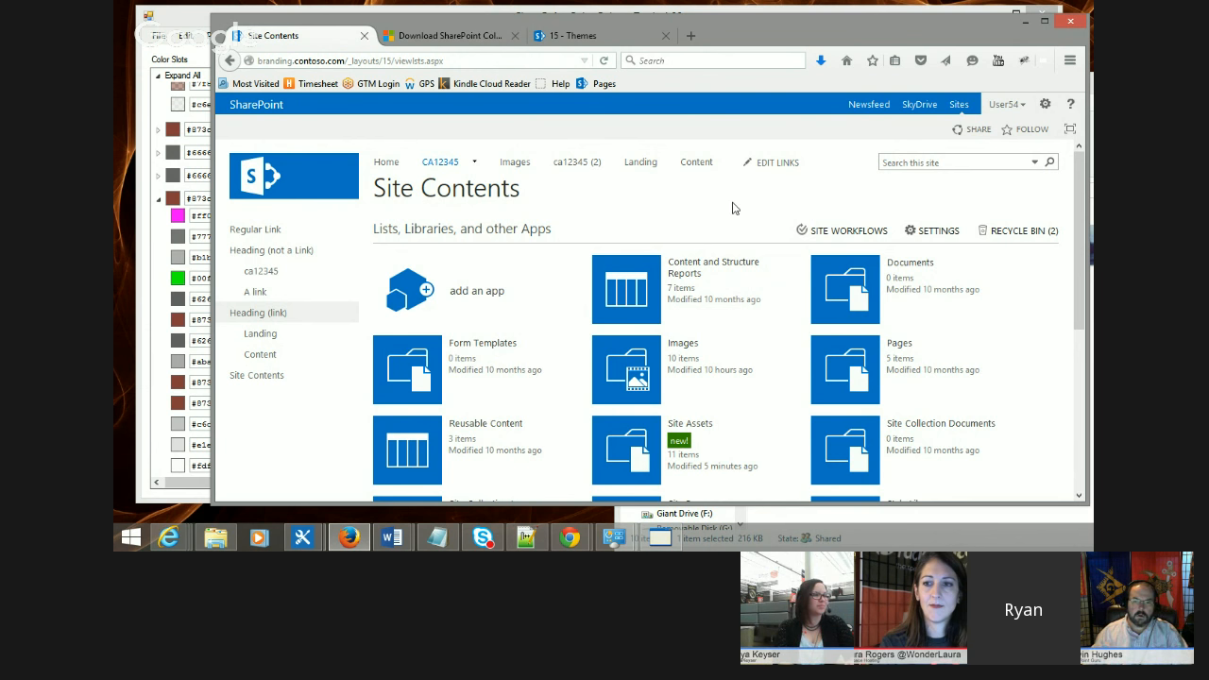
Step: Inspect an app tile in Firebug and set the ms-storefront-appiconspan background-color to #00ff00
key("F12")
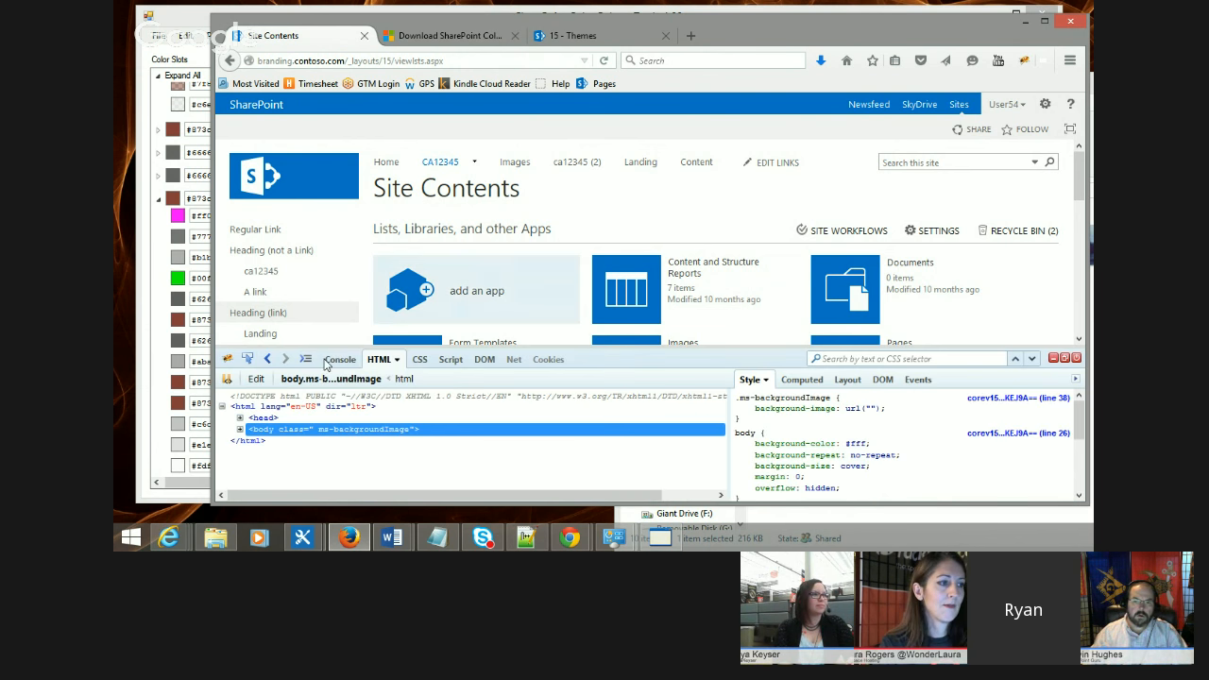
left_click(247, 360)
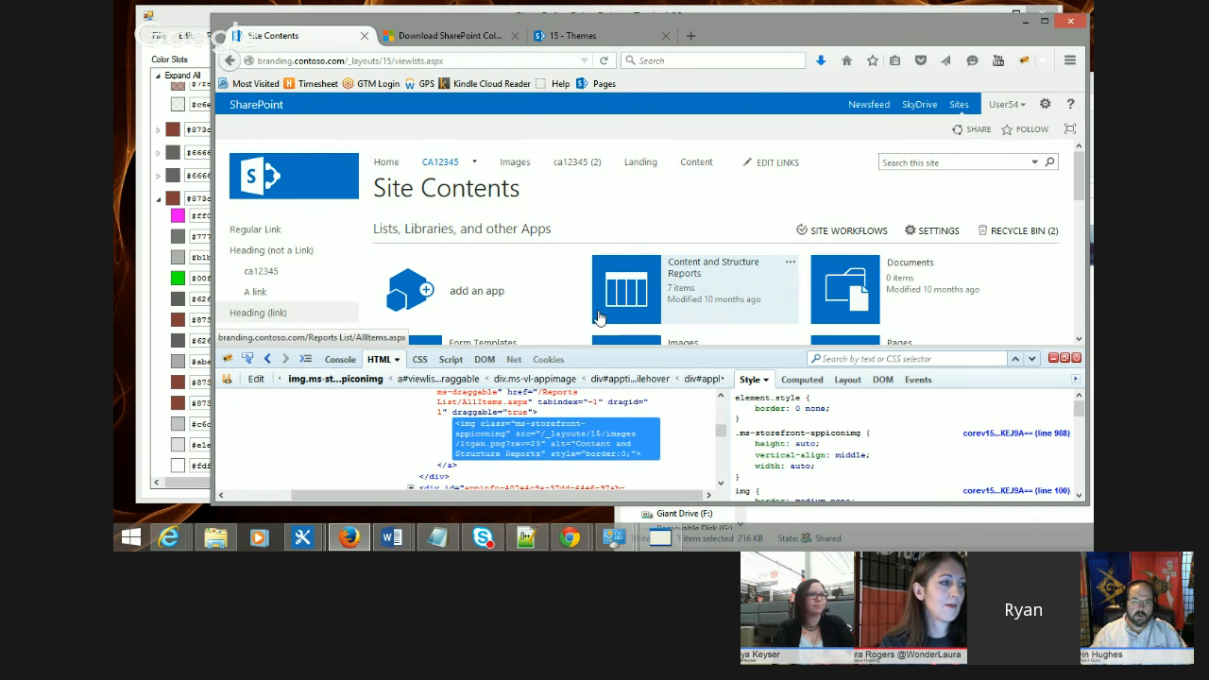
left_click(626, 289)
scroll(459, 466, "up", 3)
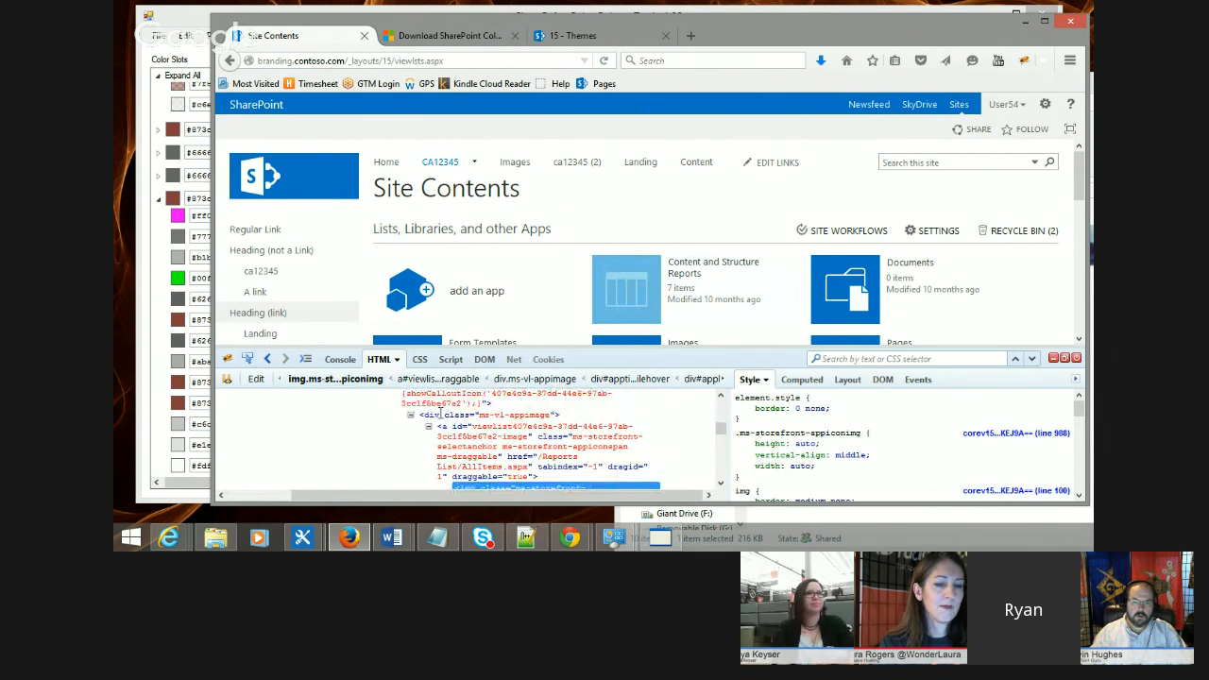
left_click(446, 415)
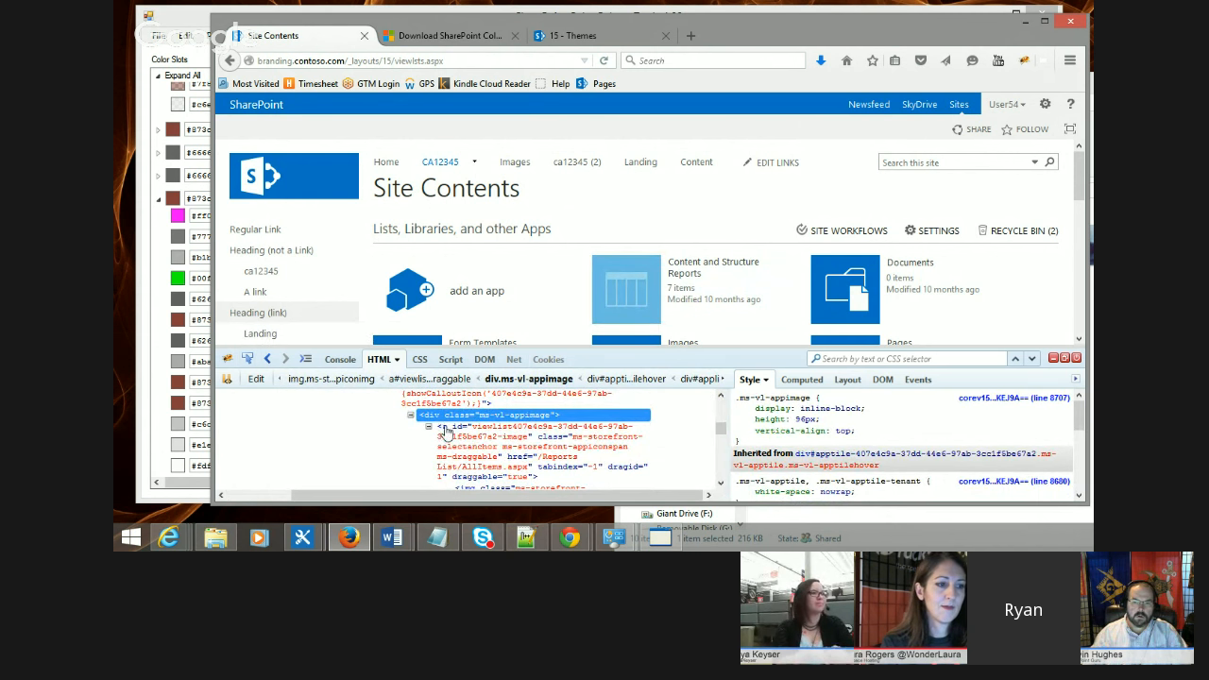
left_click(448, 427)
scroll(849, 424, "down", 3)
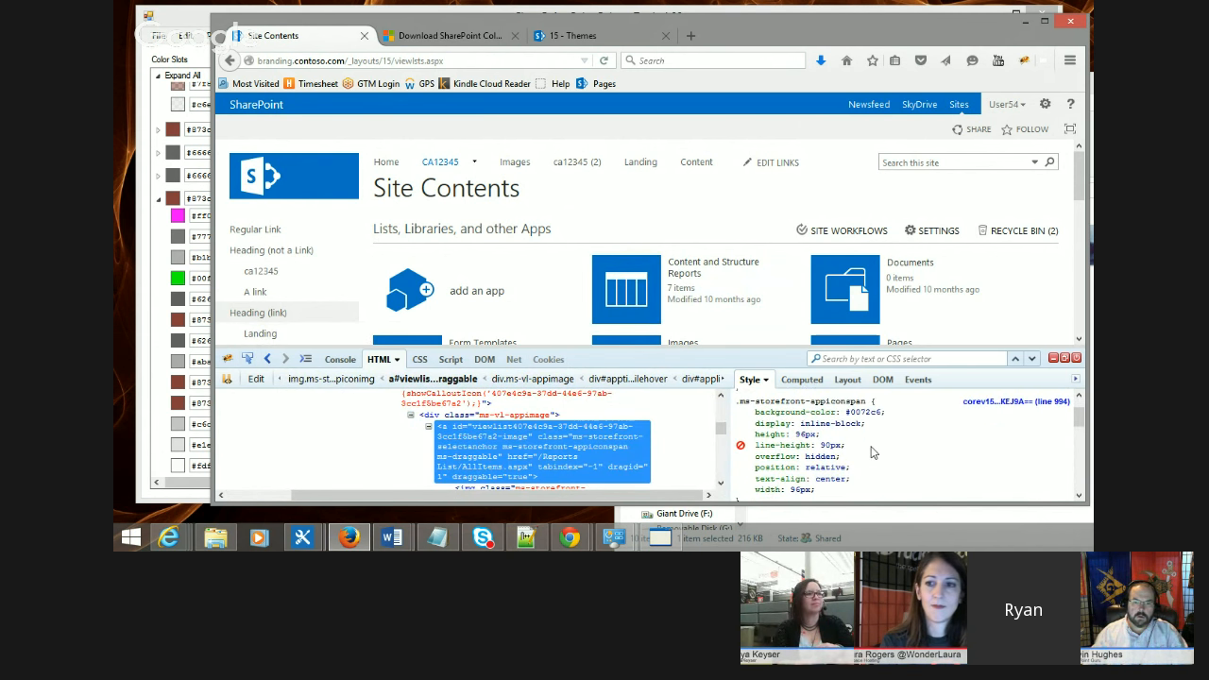
double_click(883, 401)
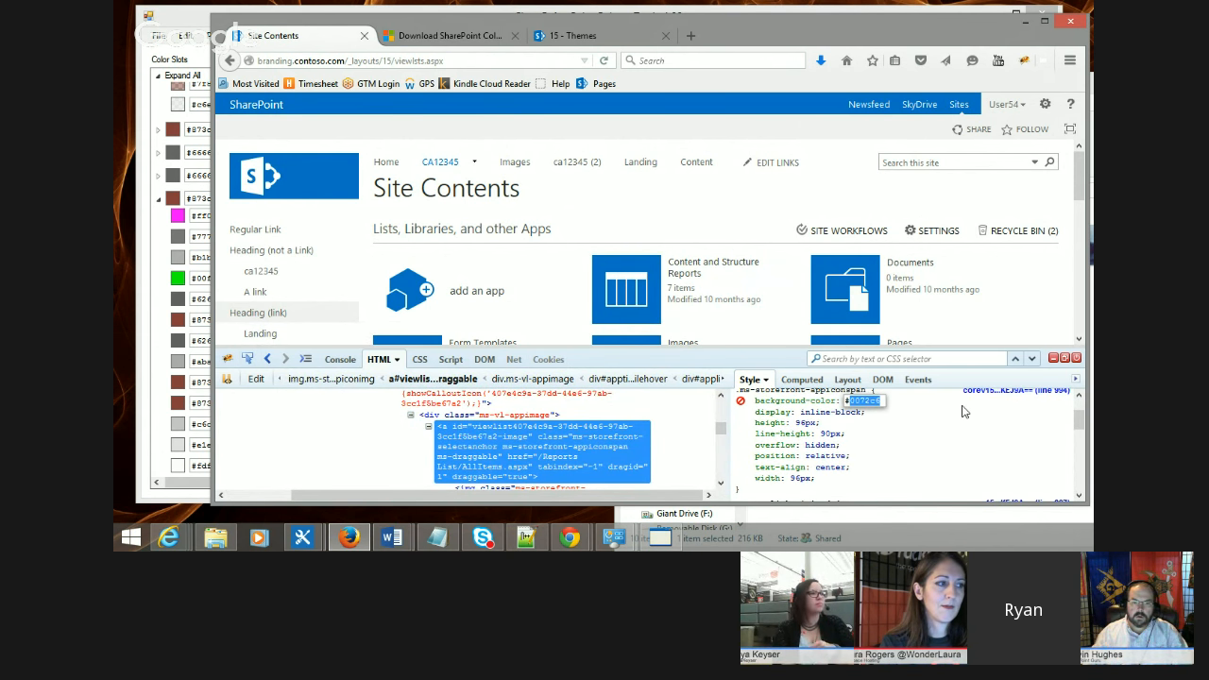
type("00ff00")
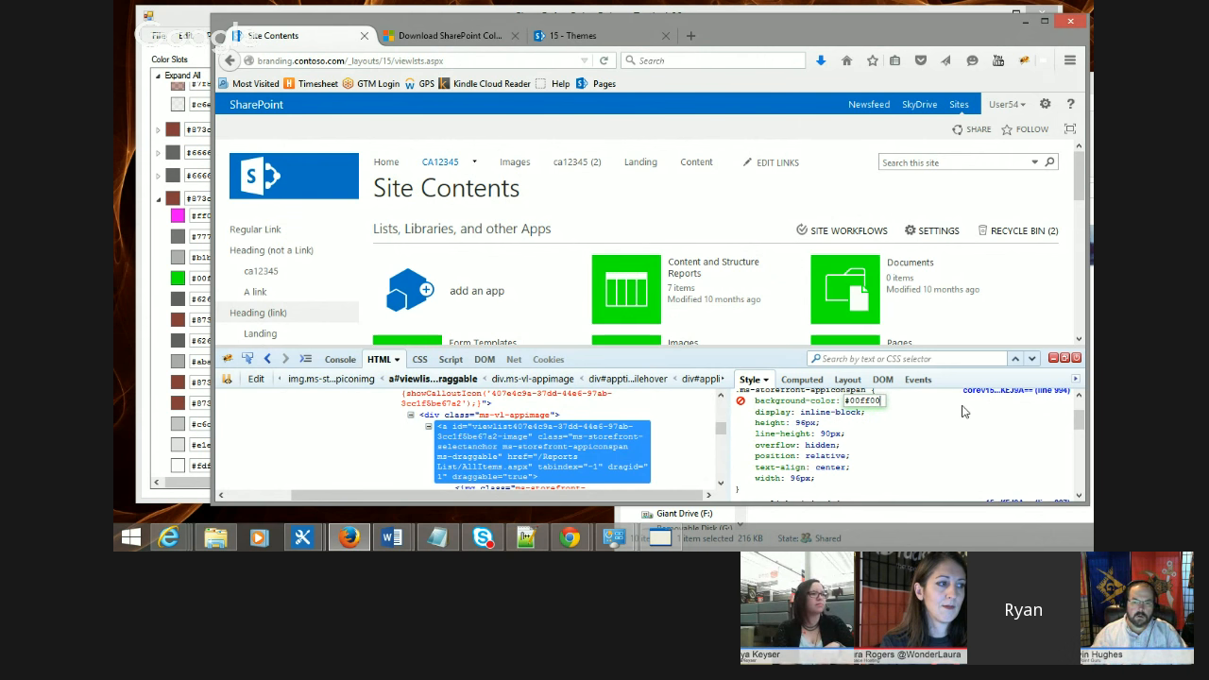
Step: Open the add-an-app tile's icon sprite image on its own in the browser
scroll(761, 204, "down", 2)
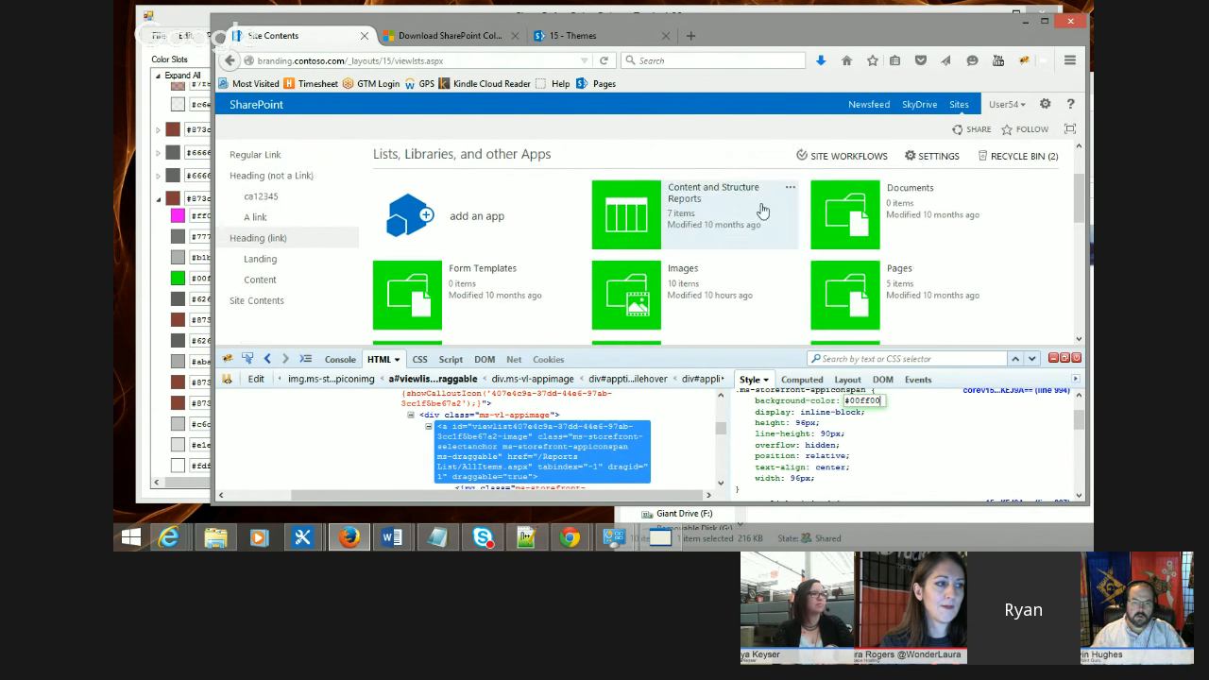
left_click(462, 208)
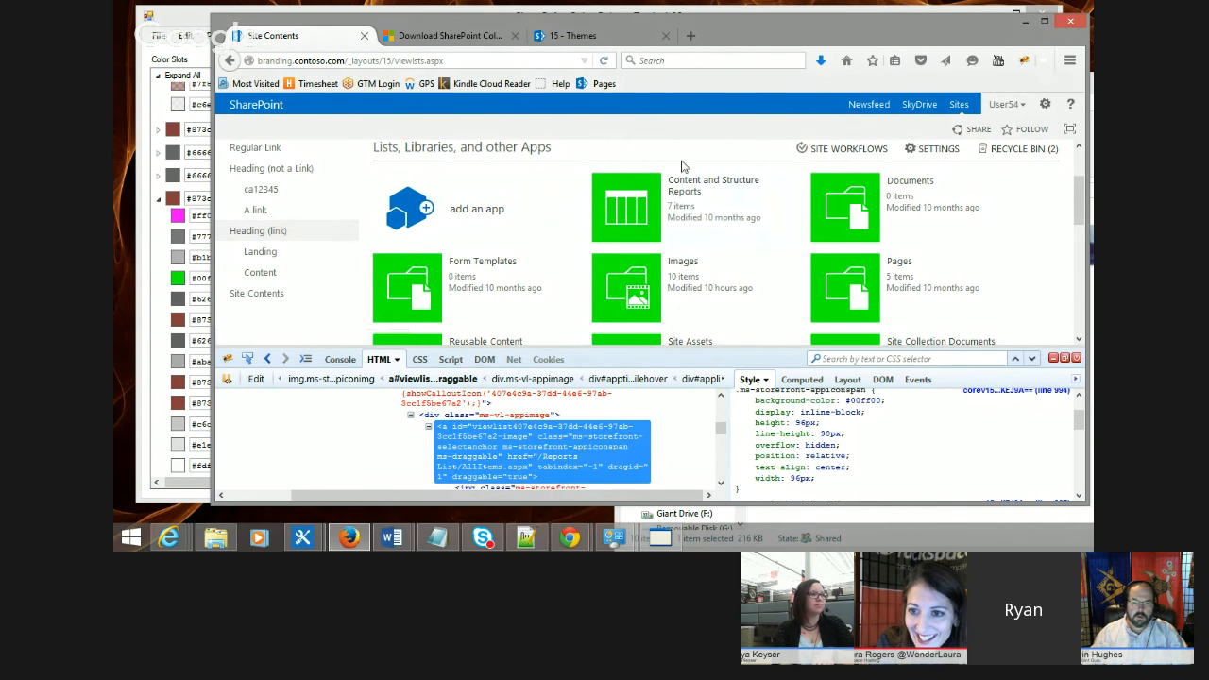
scroll(585, 237, "down", 6)
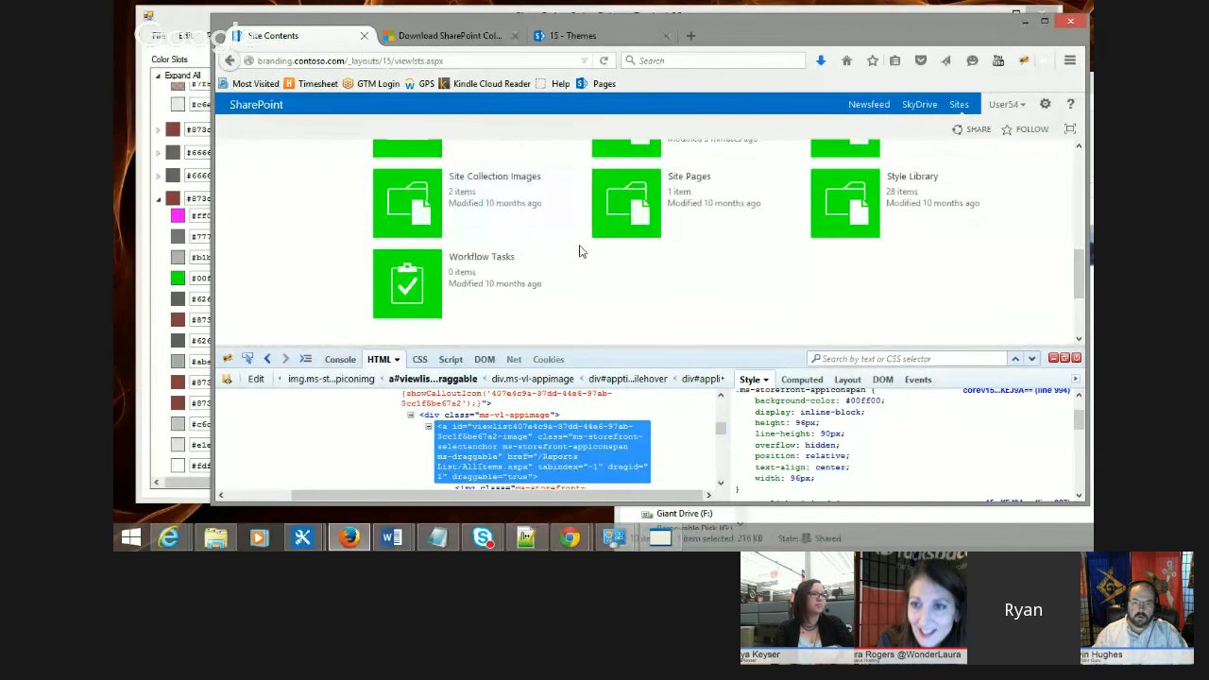
scroll(318, 324, "up", 6)
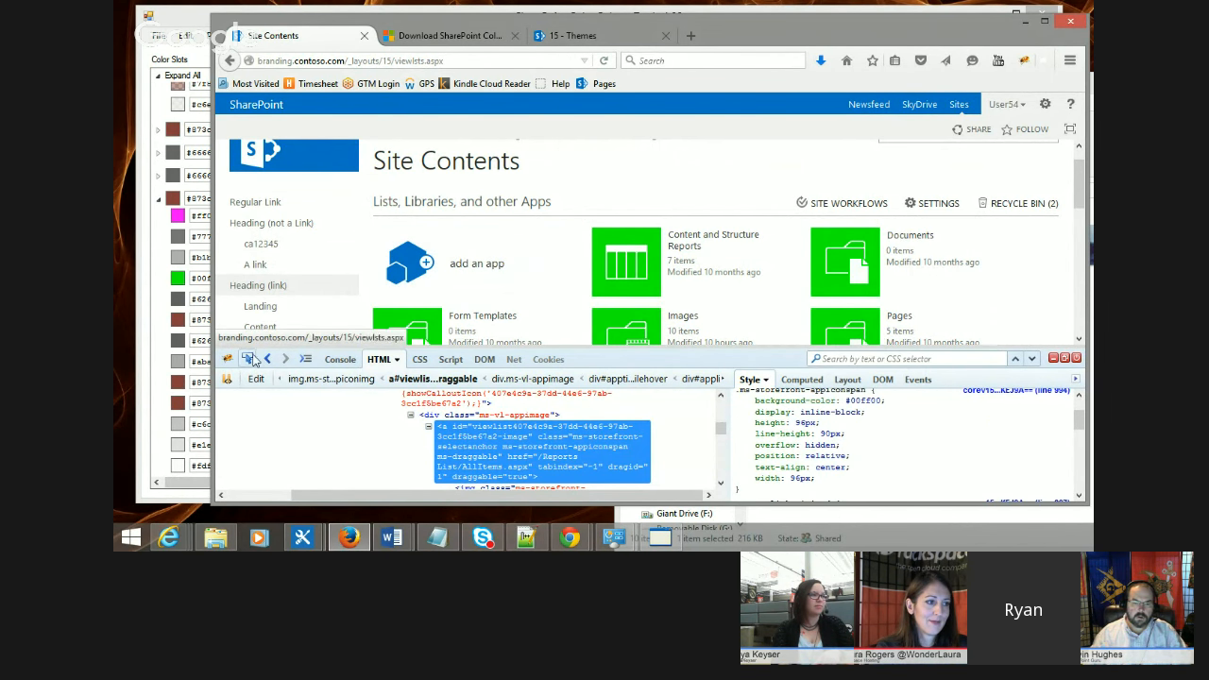
right_click(407, 263)
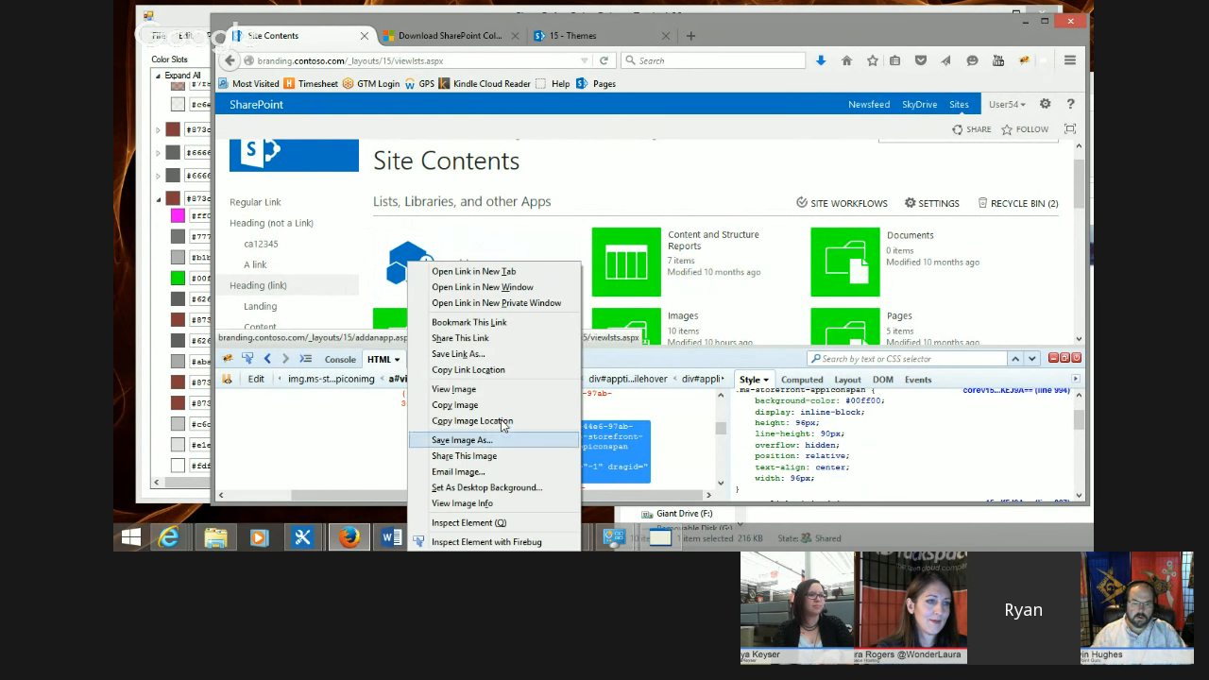
left_click(465, 383)
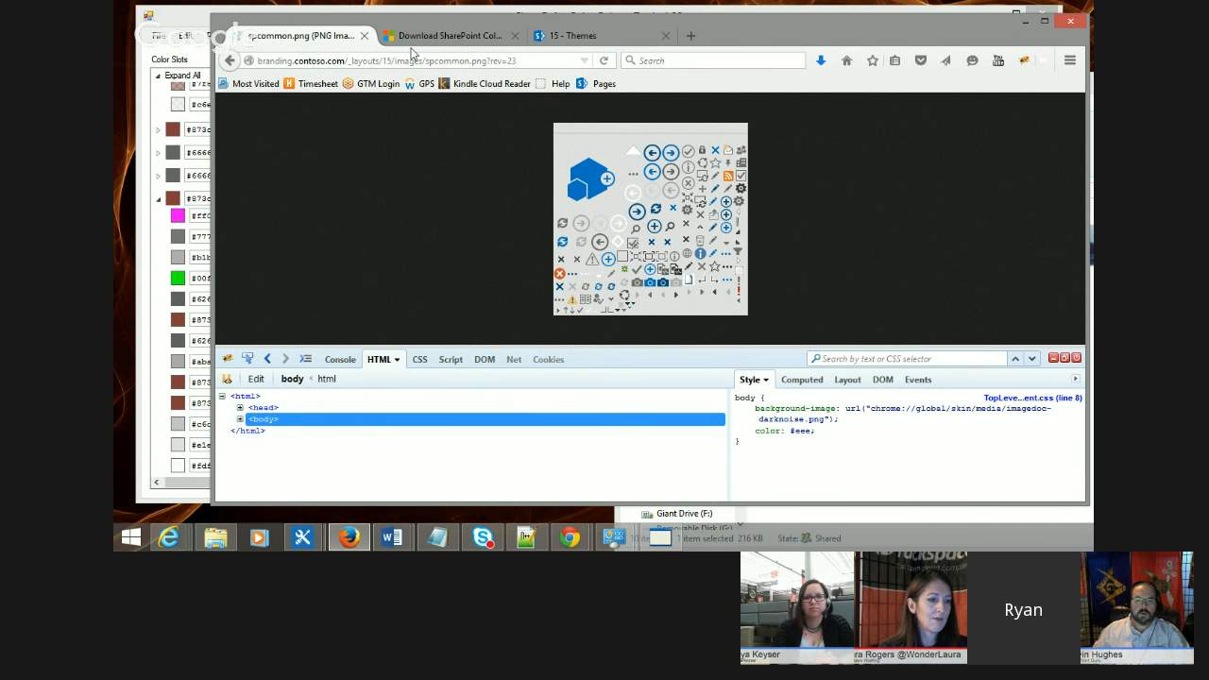
Step: Go back to Site Contents and open the Site Settings page
left_click_drag(713, 17, 803, 38)
left_click_drag(742, 33, 716, 33)
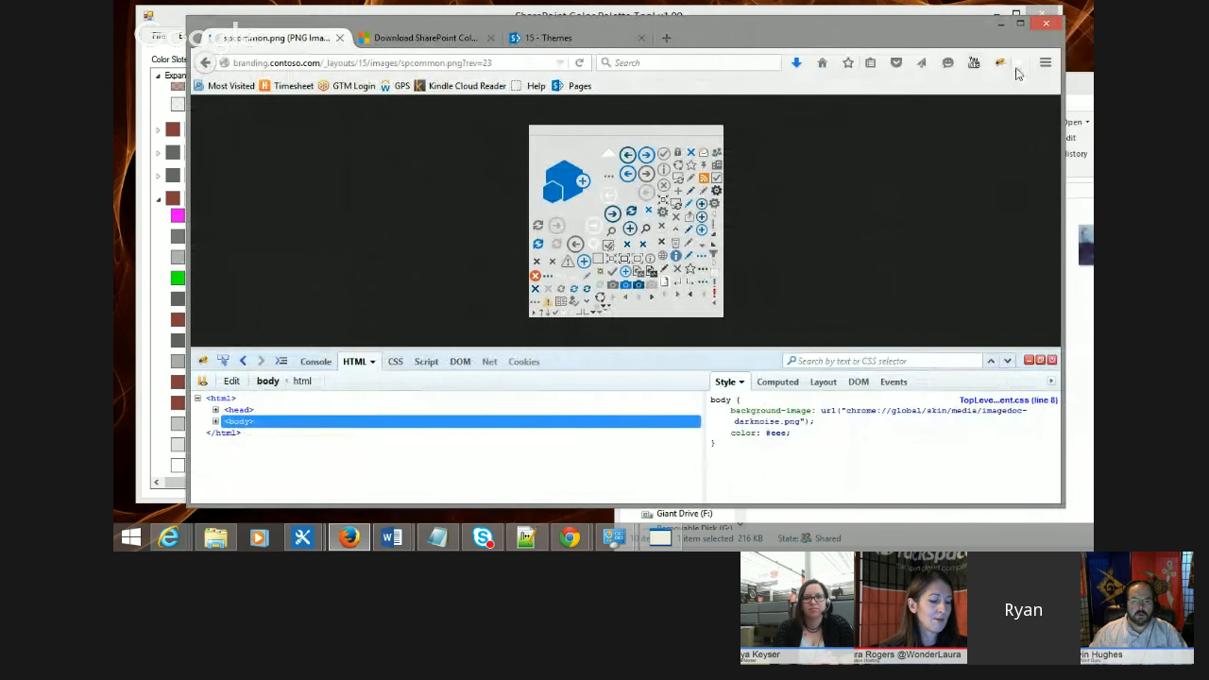
left_click(206, 62)
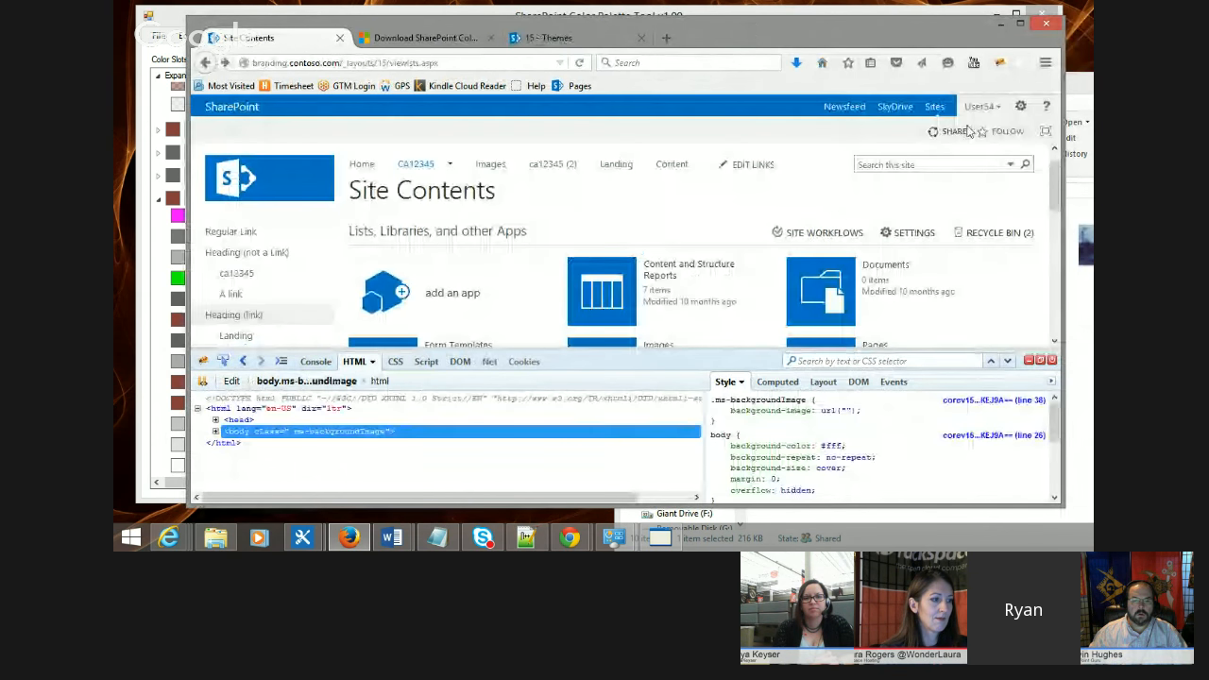
left_click(1020, 106)
left_click(988, 268)
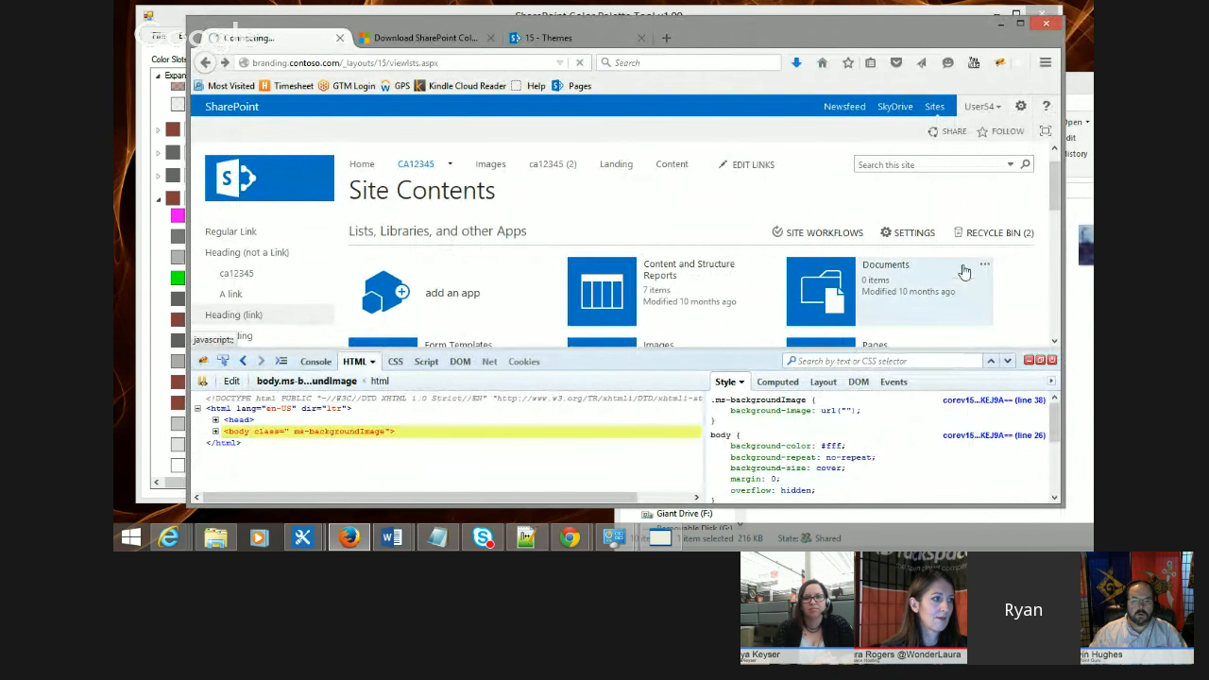
scroll(640, 324, "down", 2)
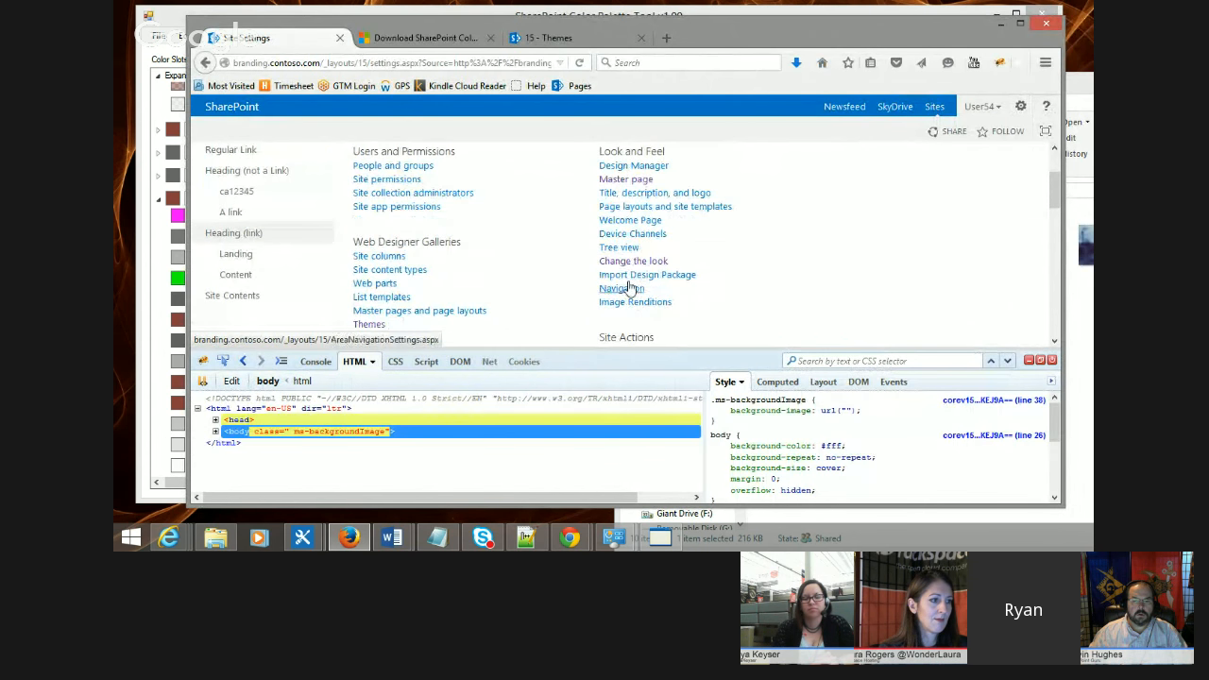
Step: Reapply the brown composed look through Change the look, close Firebug, and keep it
left_click(627, 261)
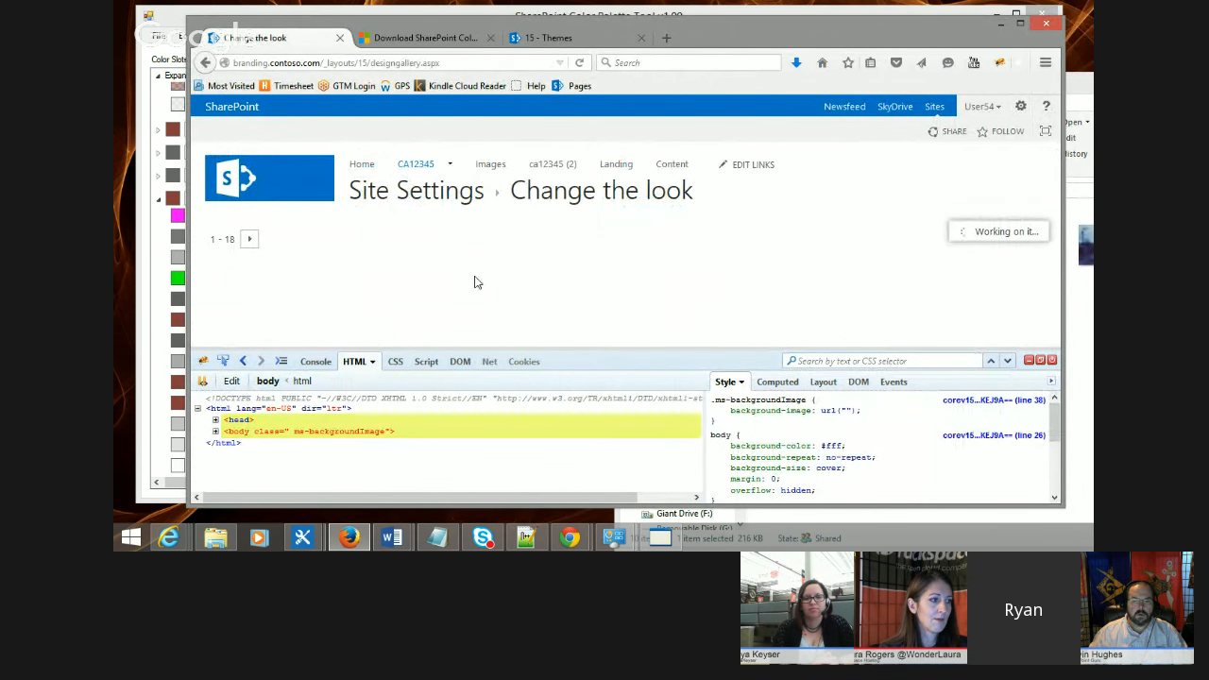
left_click(723, 249)
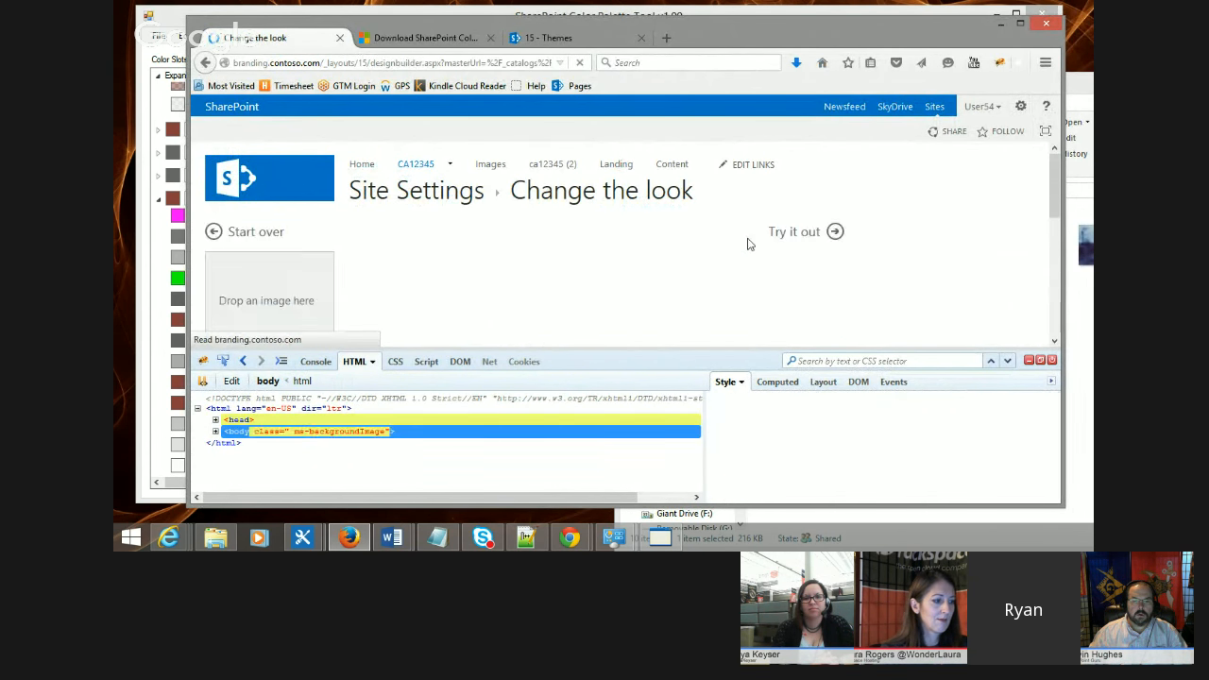
left_click(791, 244)
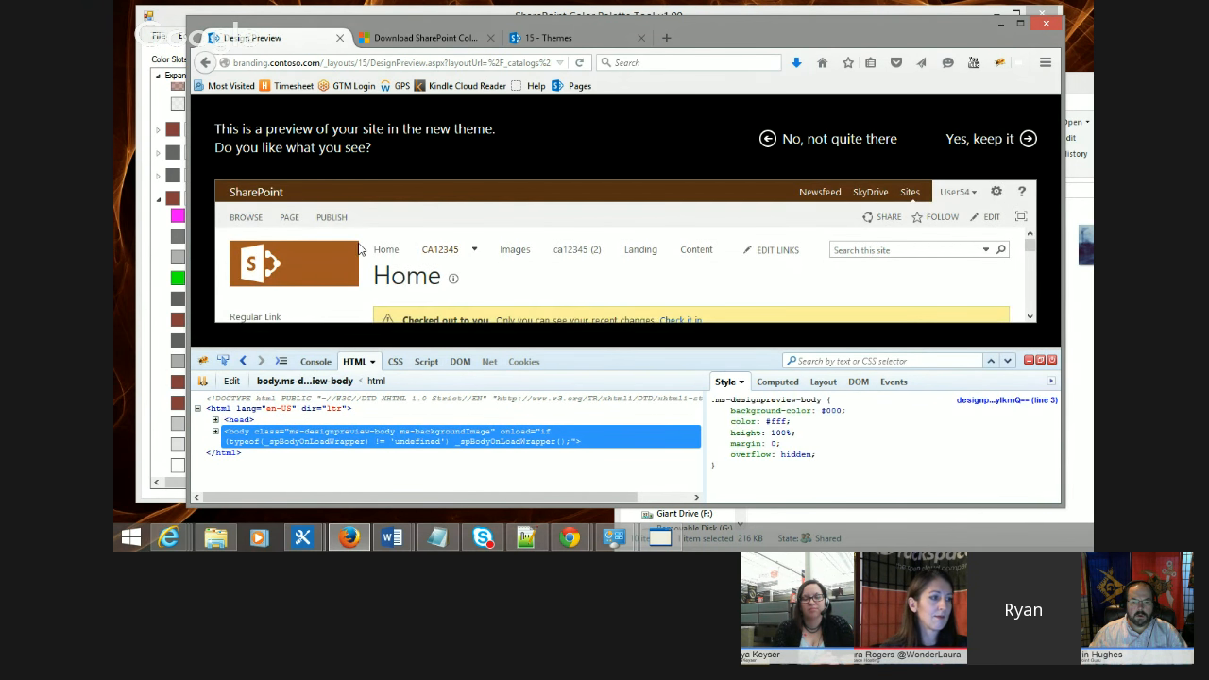
left_click(1051, 359)
left_click(988, 140)
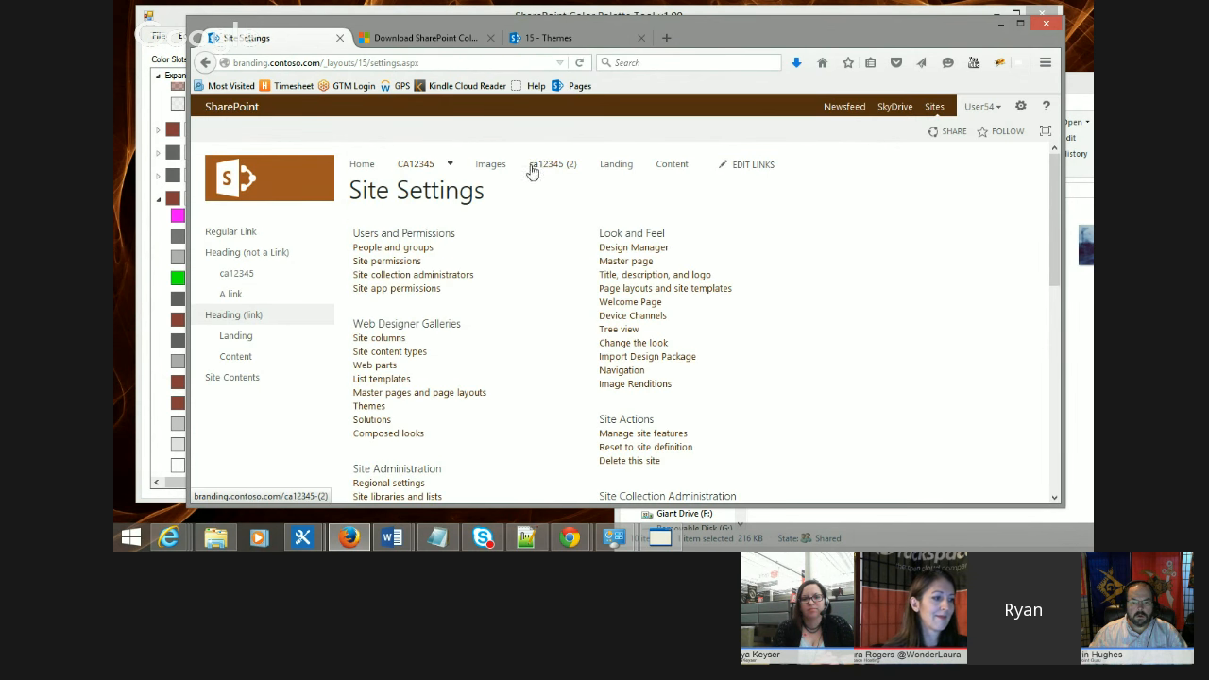
Step: Open Site Contents and view the add-an-app icon image as themed by the brown look
left_click(1020, 105)
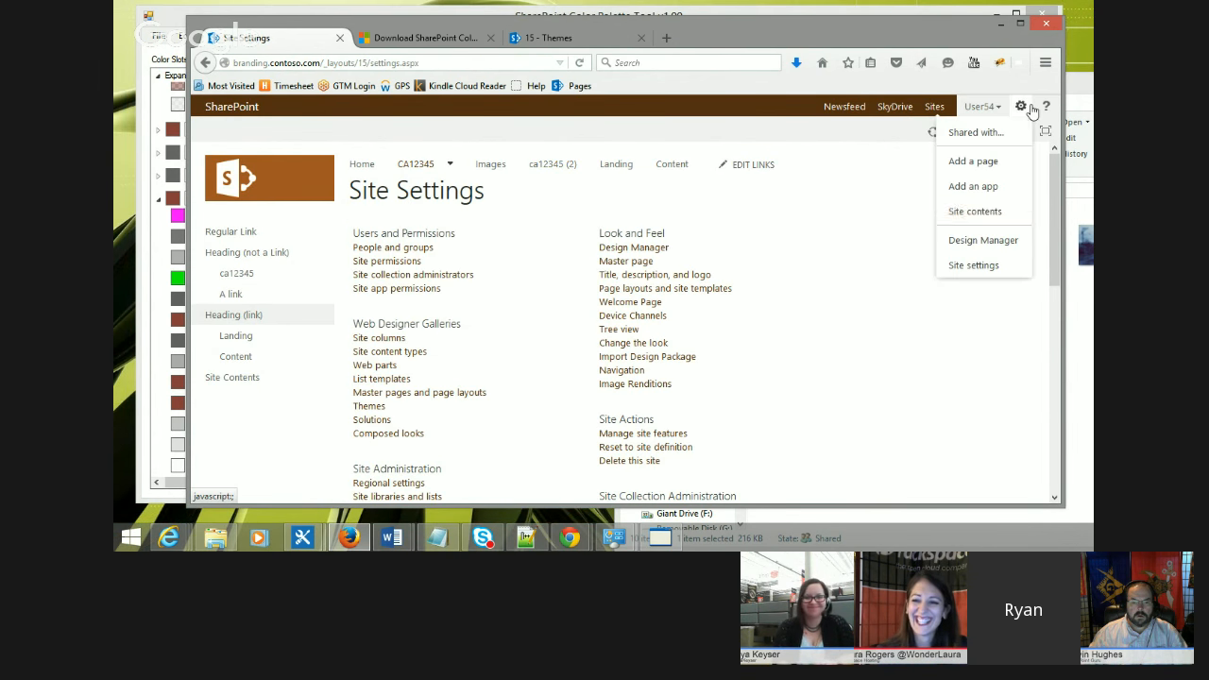
left_click(990, 210)
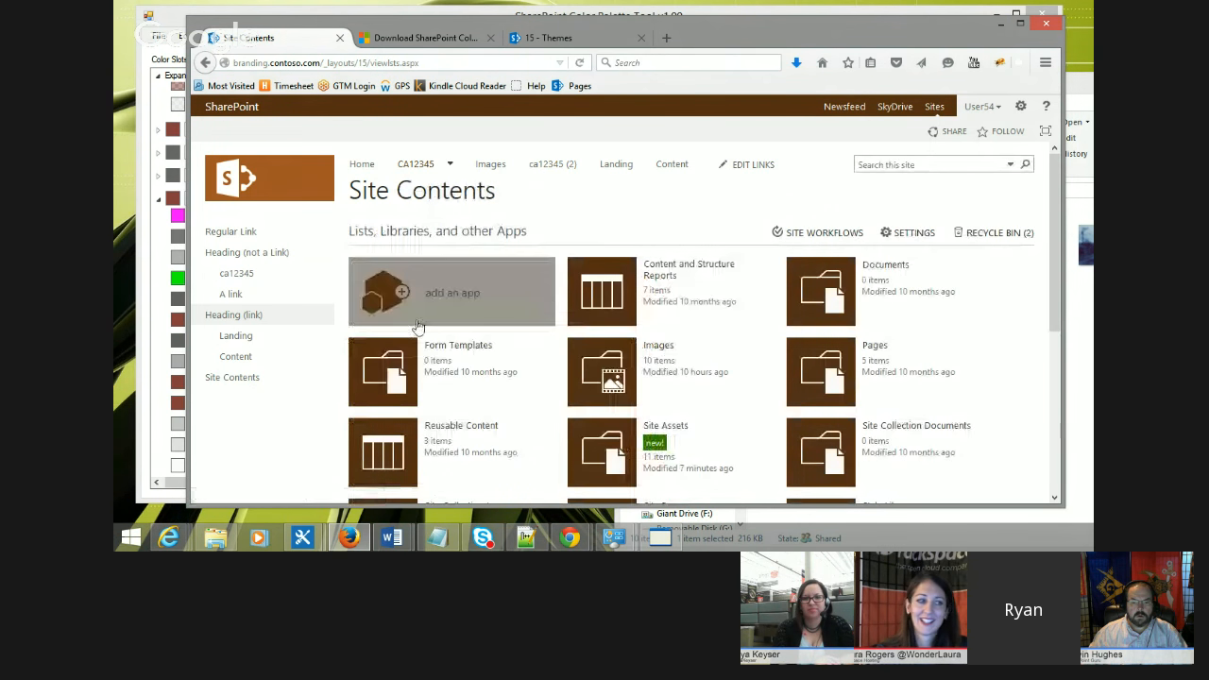
right_click(378, 291)
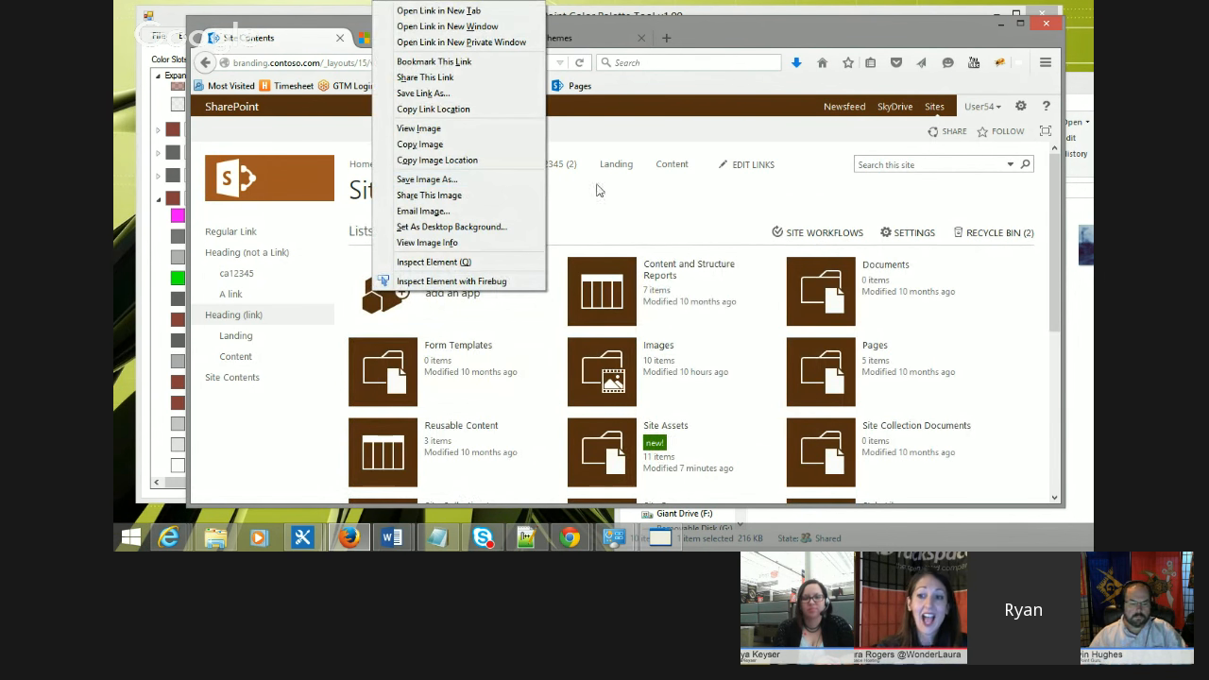
left_click(629, 223)
right_click(382, 291)
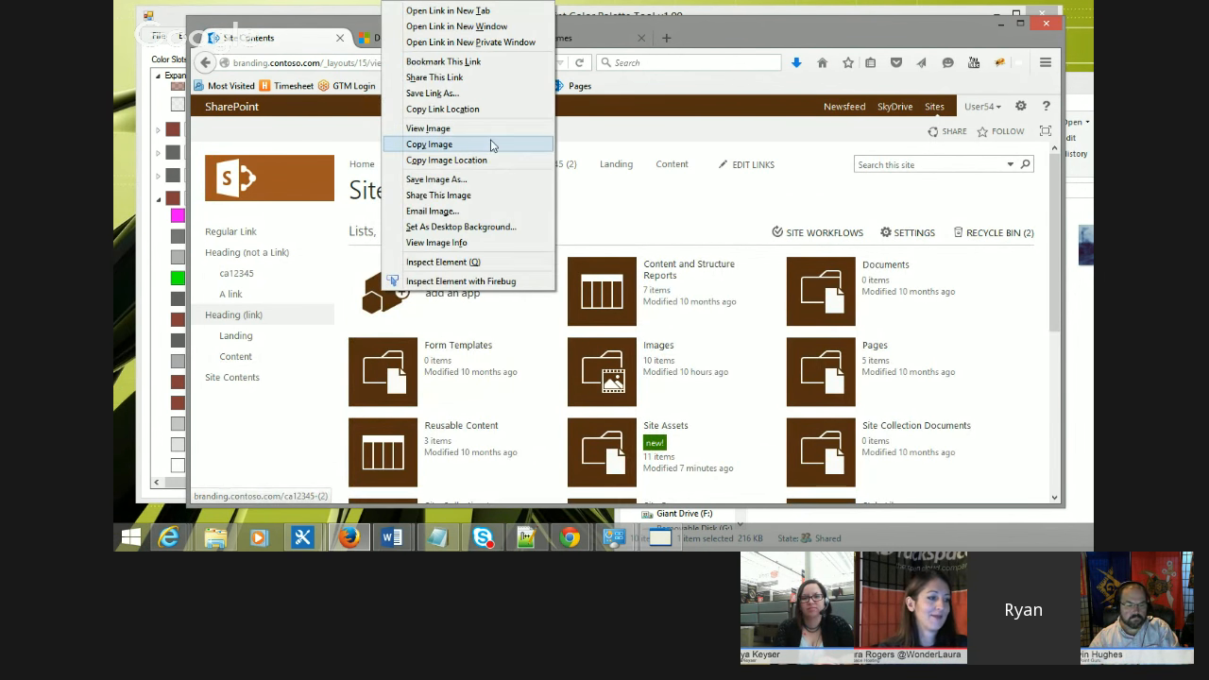
left_click(454, 129)
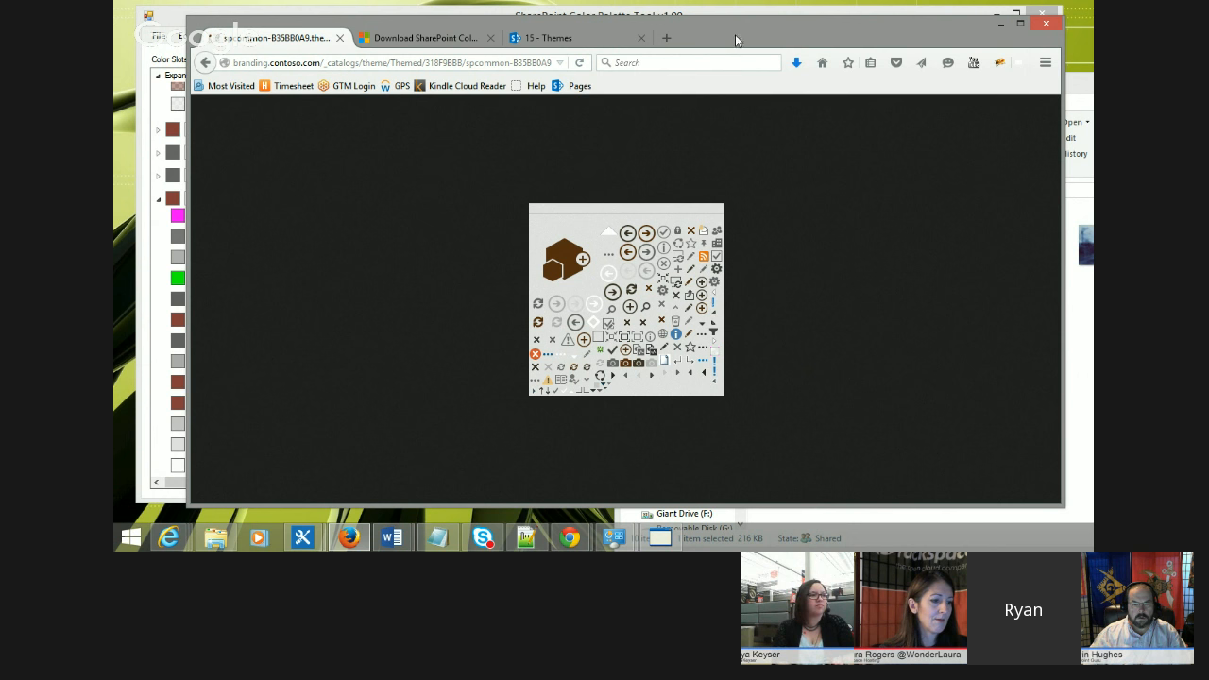
Step: Save the themed sprite image to the PowerHour folder as spcommon-brown.png
right_click(564, 267)
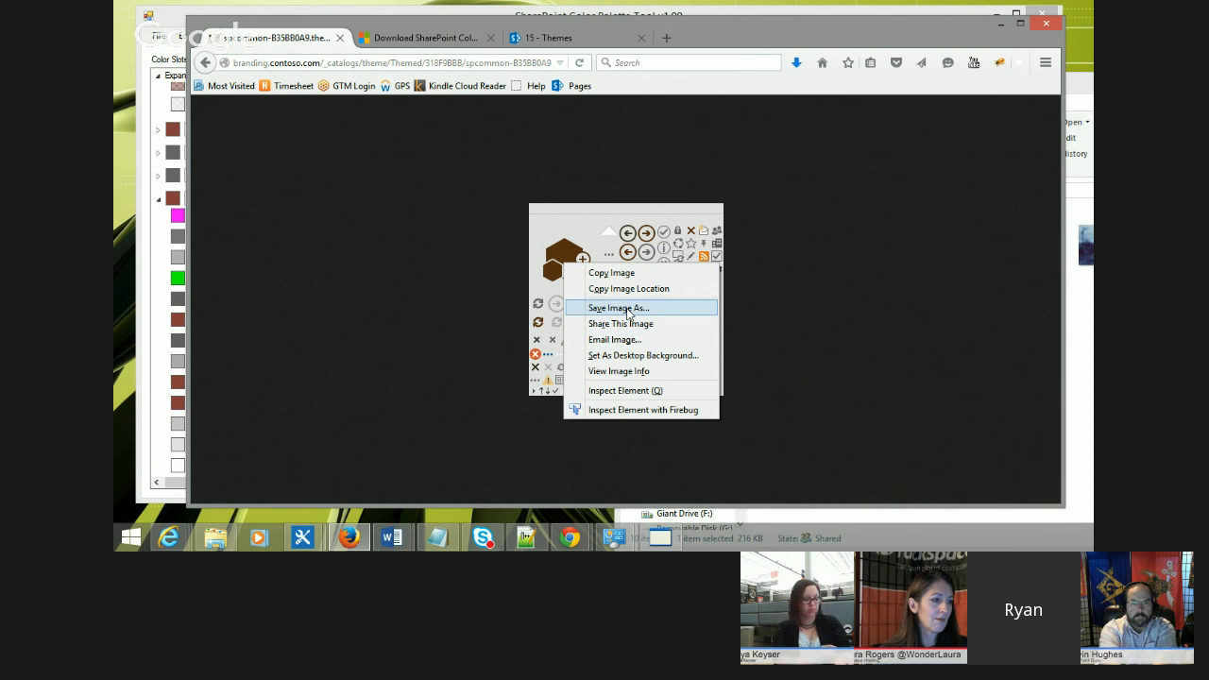
left_click(628, 310)
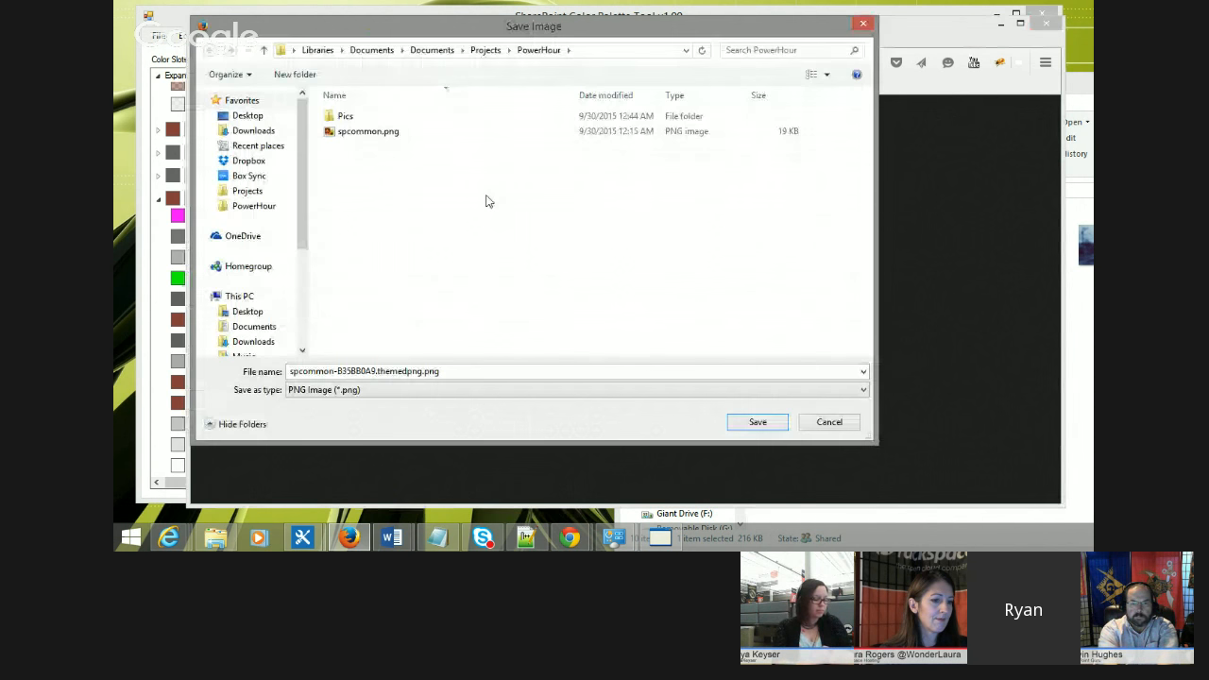
double_click(402, 371)
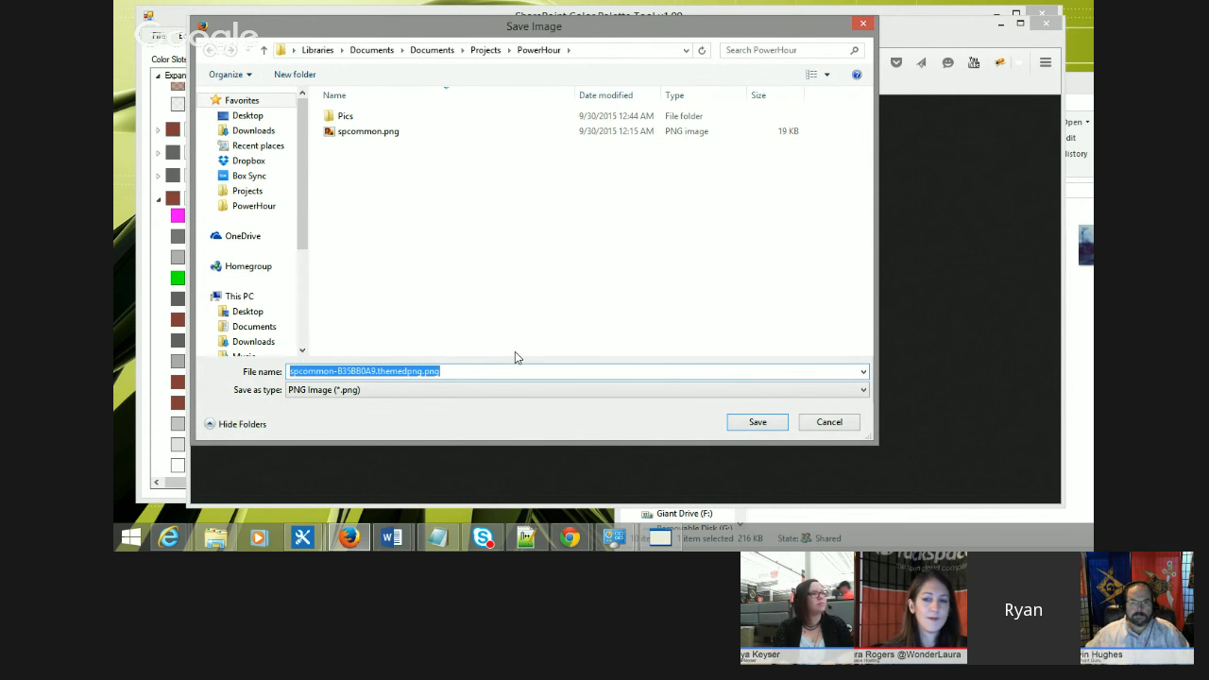
key("Left")
key("Left")
key("BackSpace")
key("BackSpace")
key("BackSpace")
key("BackSpace")
key("BackSpace")
key("BackSpace")
key("BackSpace")
key("BackSpace")
key("BackSpace")
key("BackSpace")
key("BackSpace")
key("BackSpace")
key("BackSpace")
key("BackSpace")
key("BackSpace")
key("BackSpace")
key("BackSpace")
key("BackSpace")
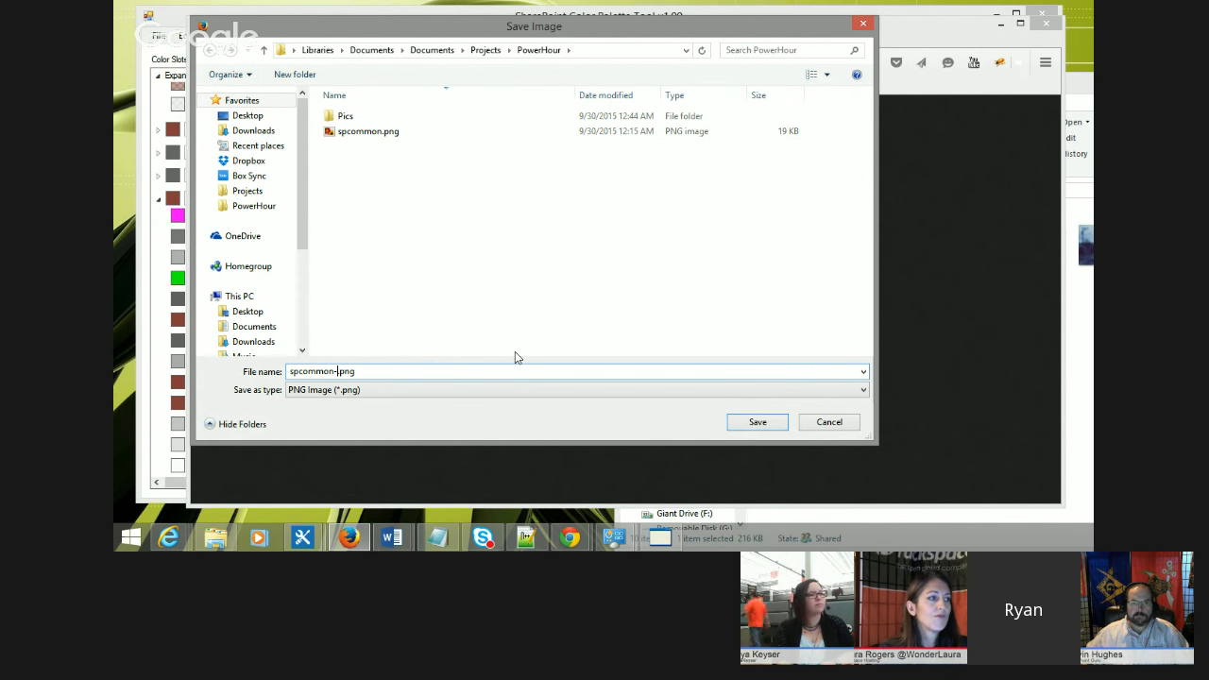
type("brown")
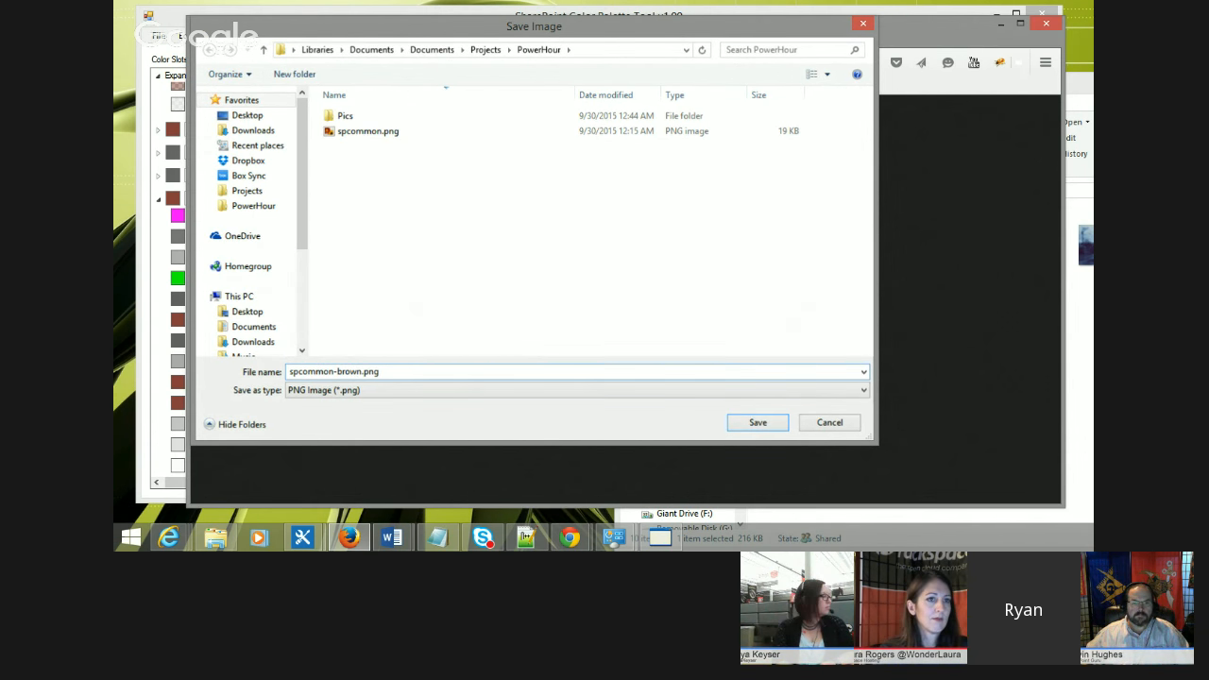
key("Return")
Step: Open the original spcommon.png in the PowerHour folder and compare it with spcommon-brown.png in the photo viewer
left_click(919, 516)
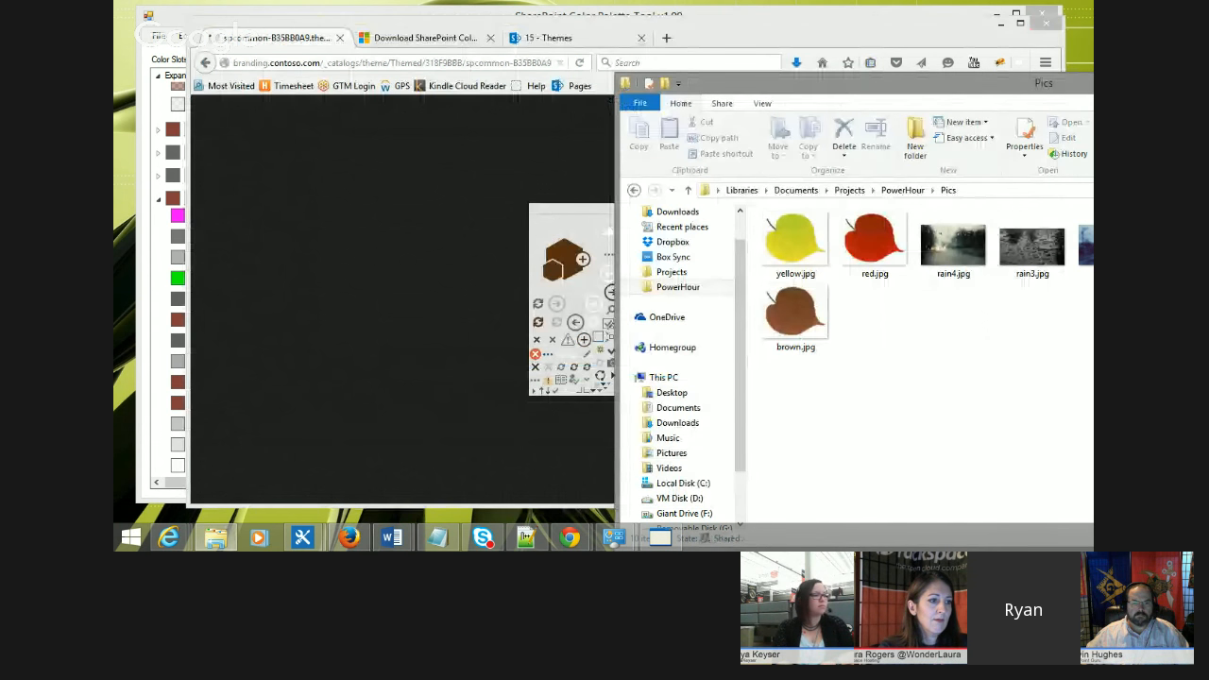
left_click(900, 191)
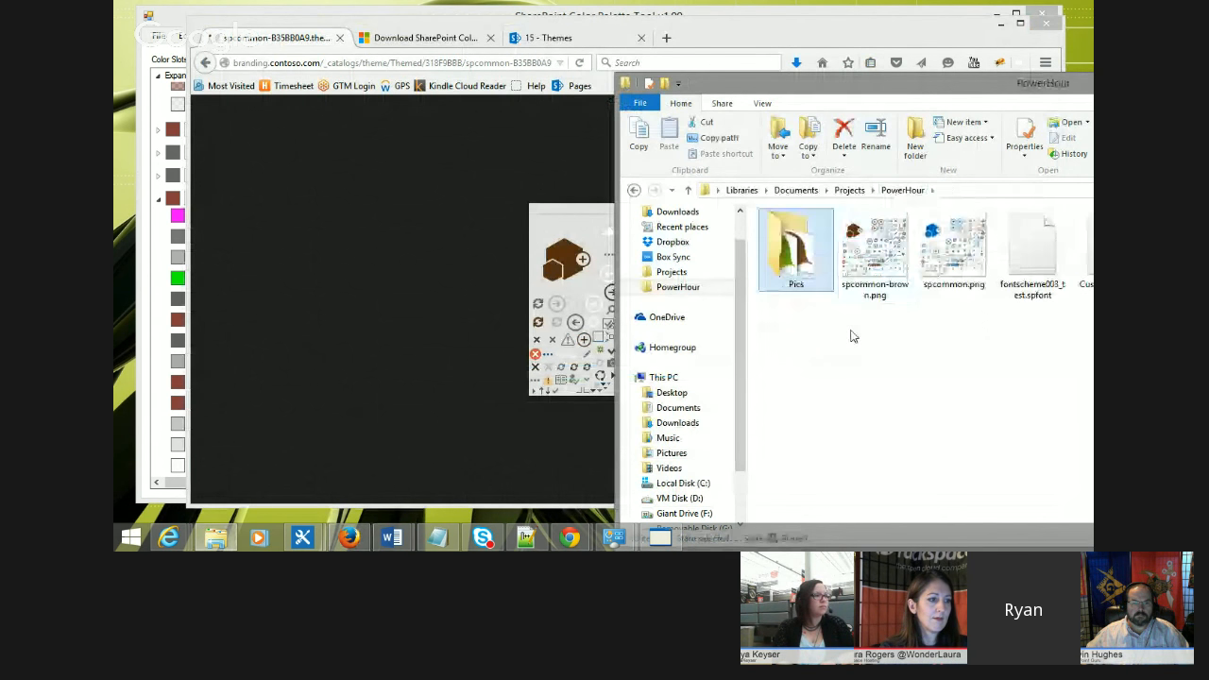
double_click(935, 257)
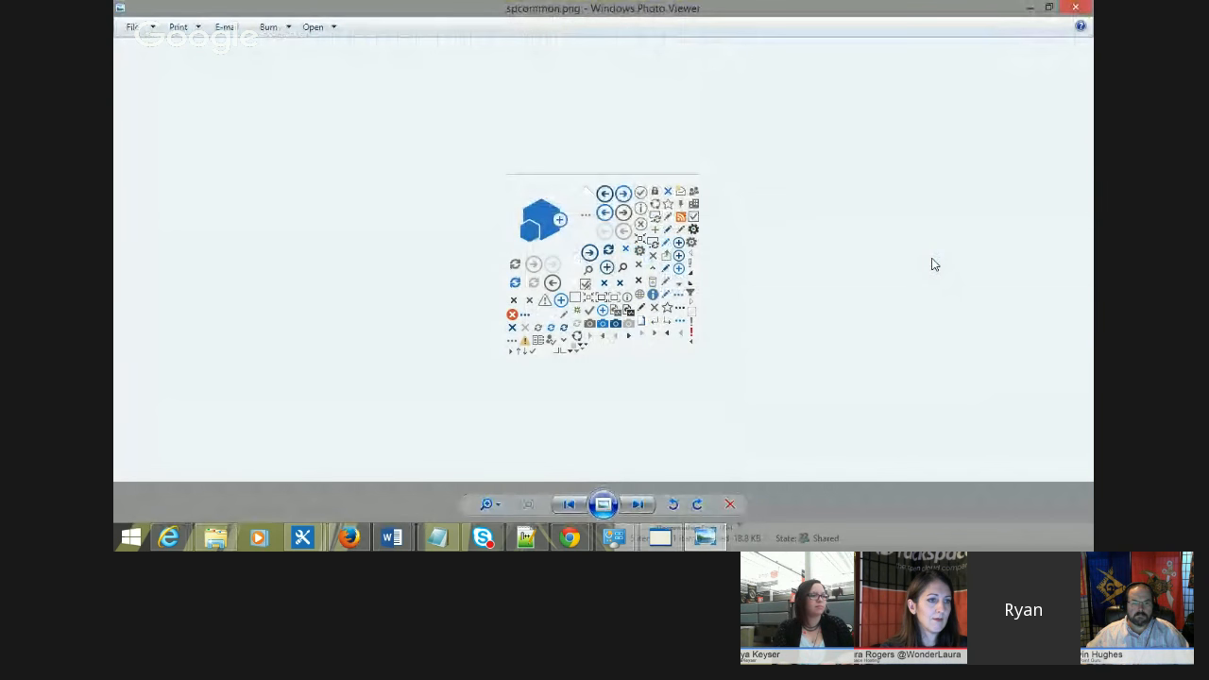
key("Right")
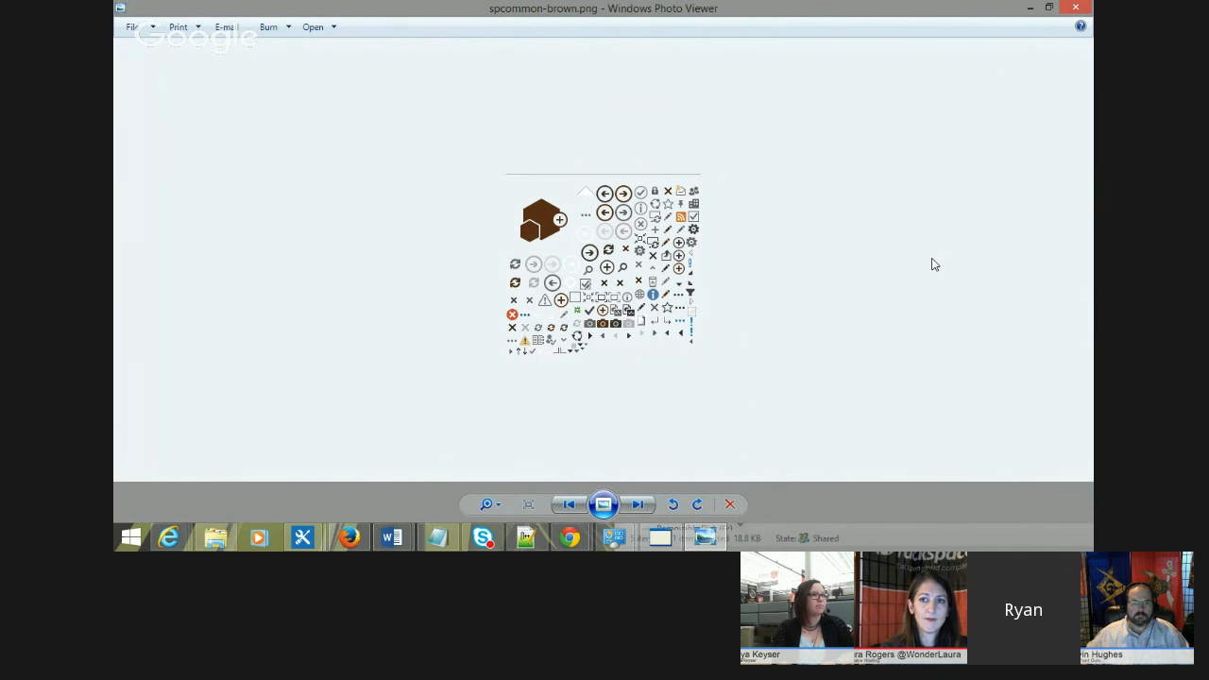
key("Left")
key("Right")
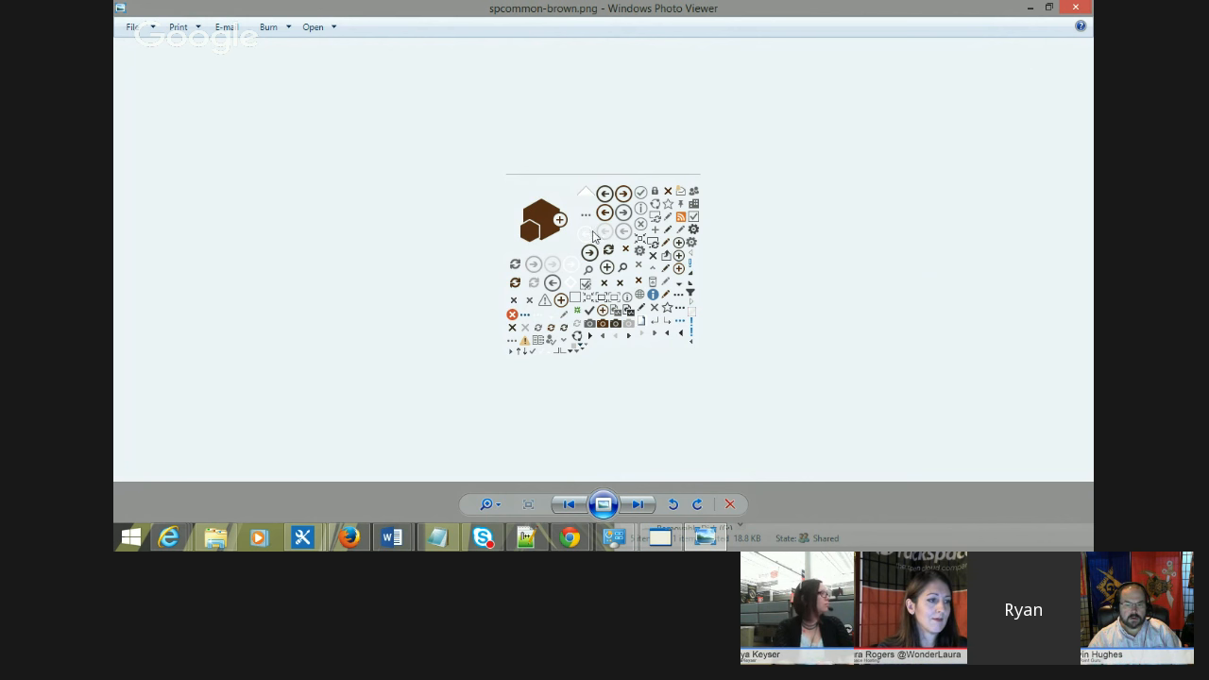
Step: Switch to the text editor and review the sprite-replacement CSS rule's selector, background-image URL, width and padding-top values
left_click(1031, 7)
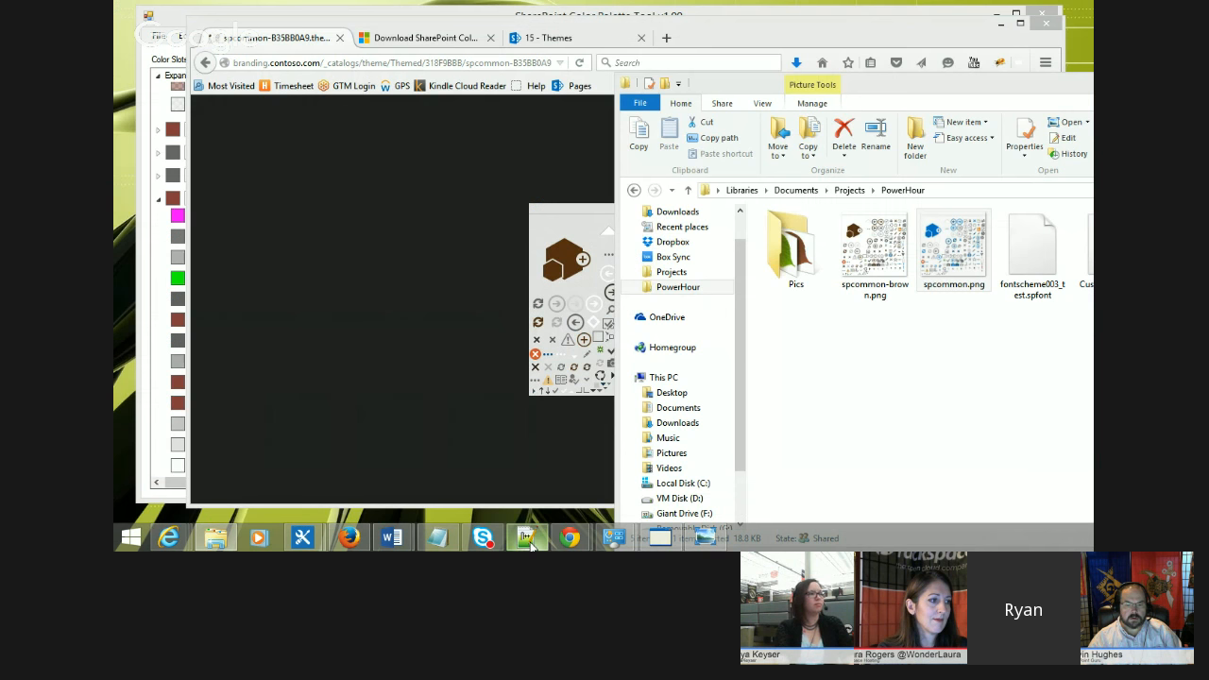
left_click(671, 326)
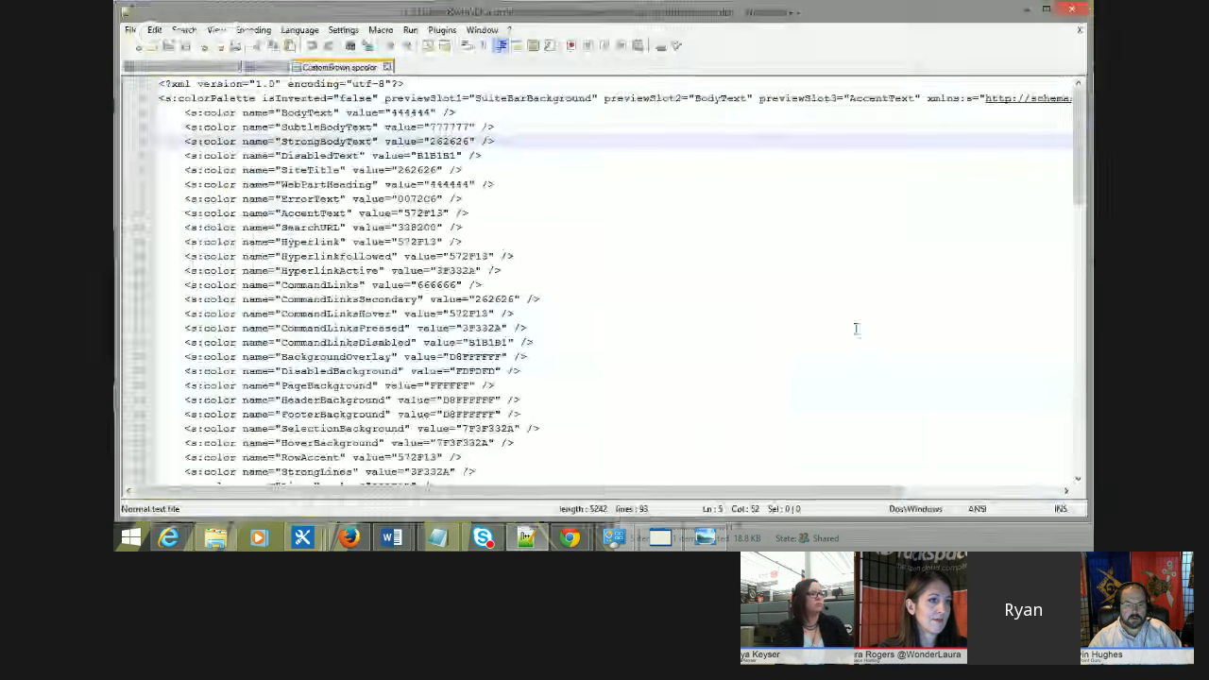
left_click(216, 69)
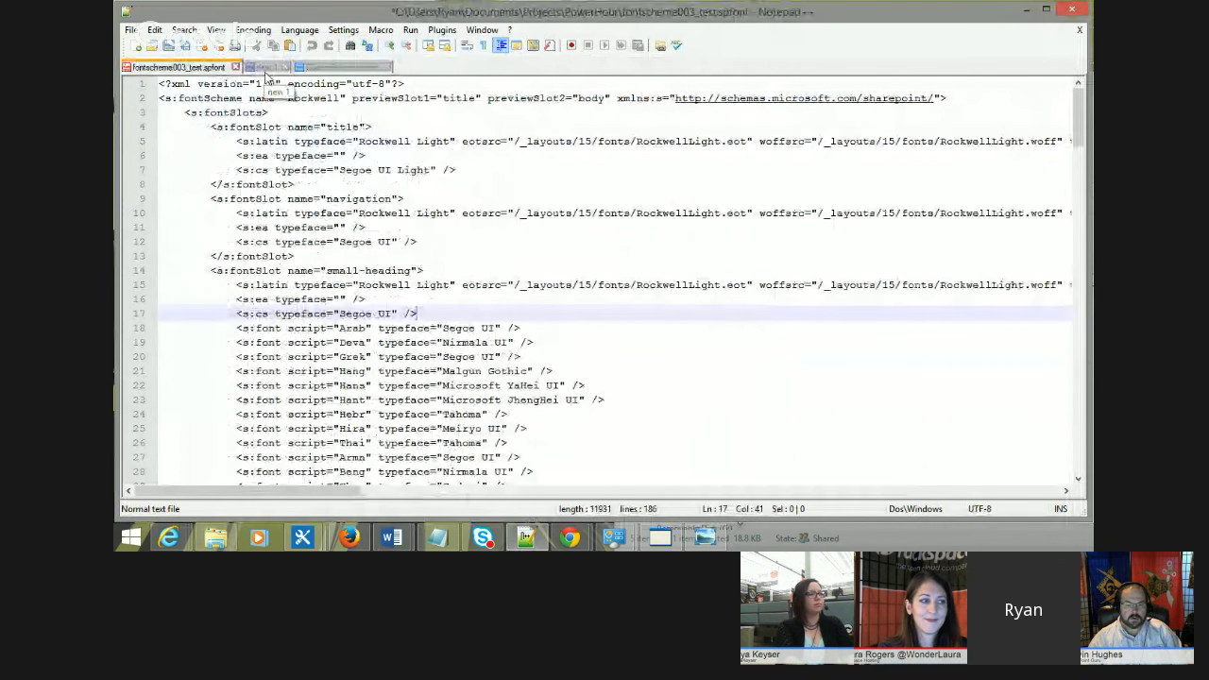
left_click(270, 67)
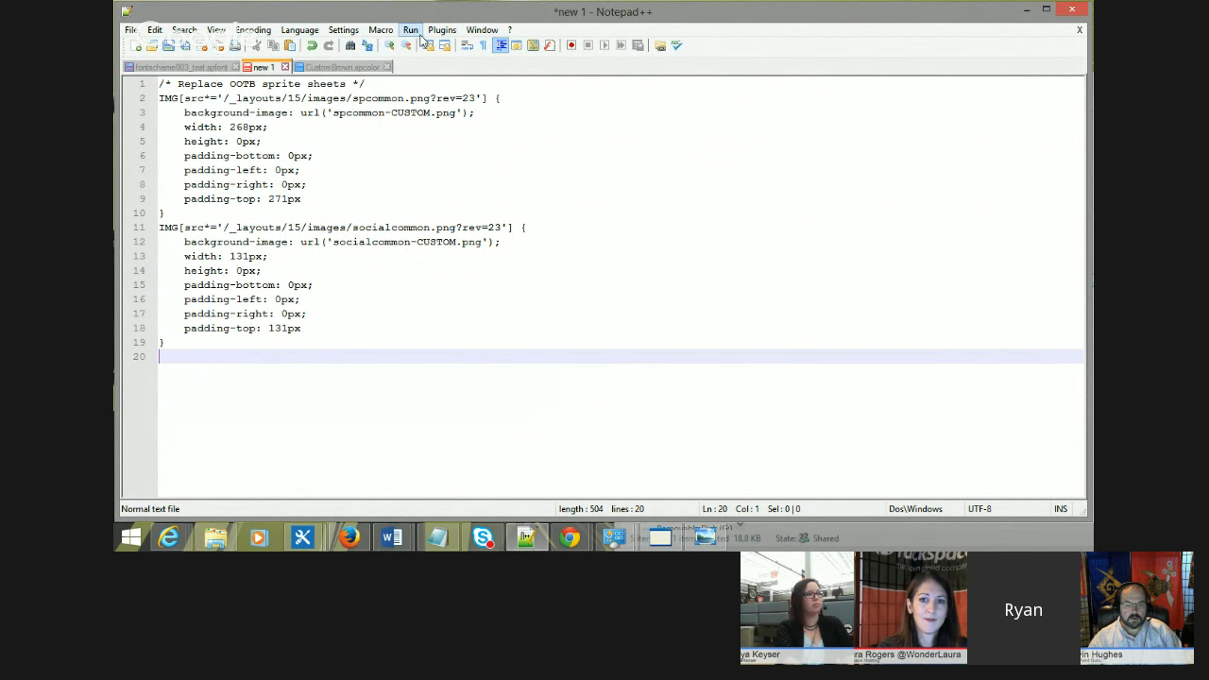
left_click(390, 45)
left_click(390, 46)
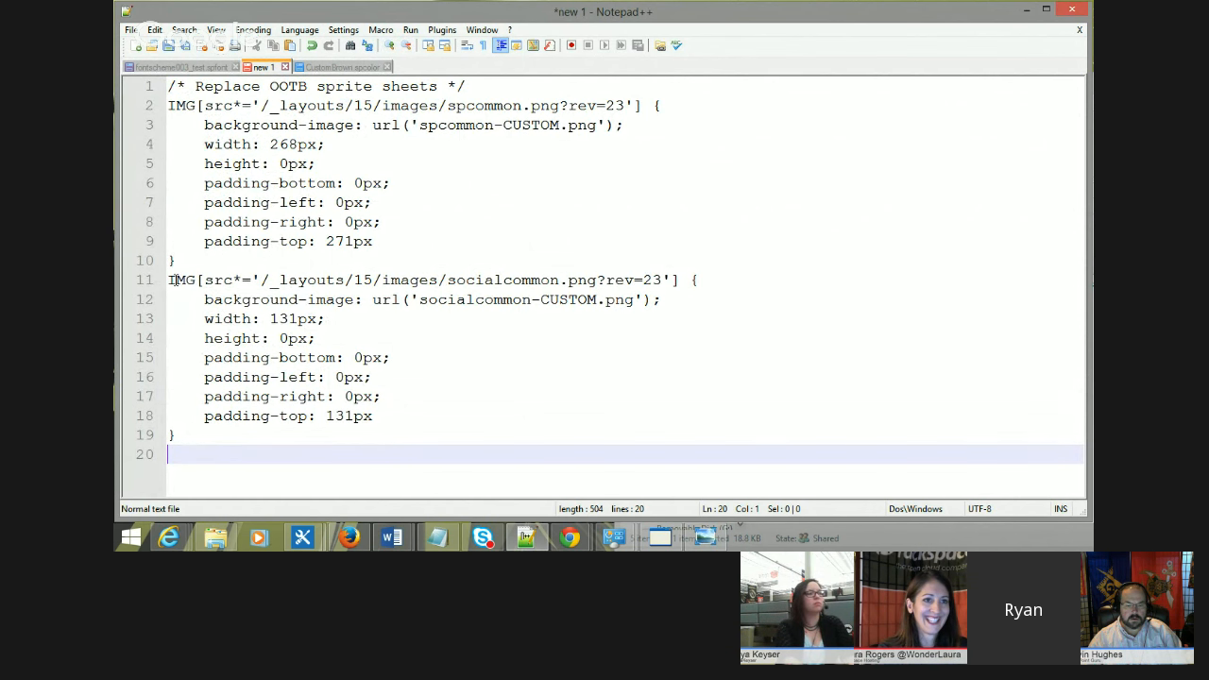
left_click_drag(174, 279, 195, 280)
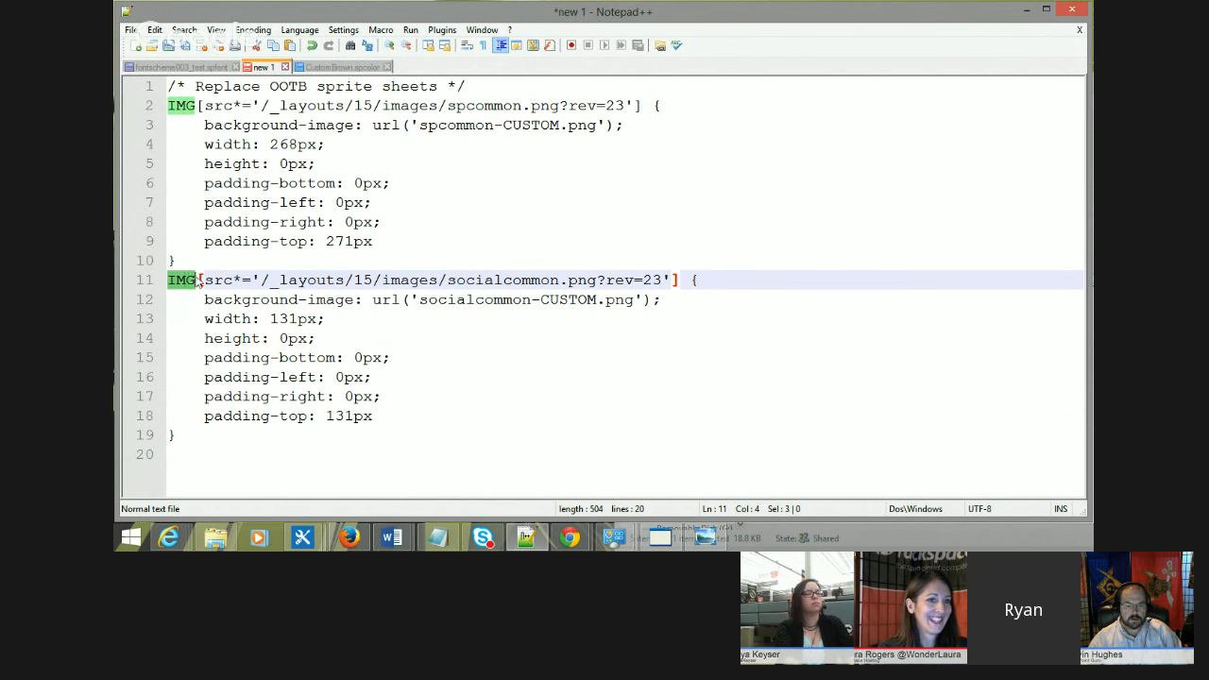
left_click(242, 88)
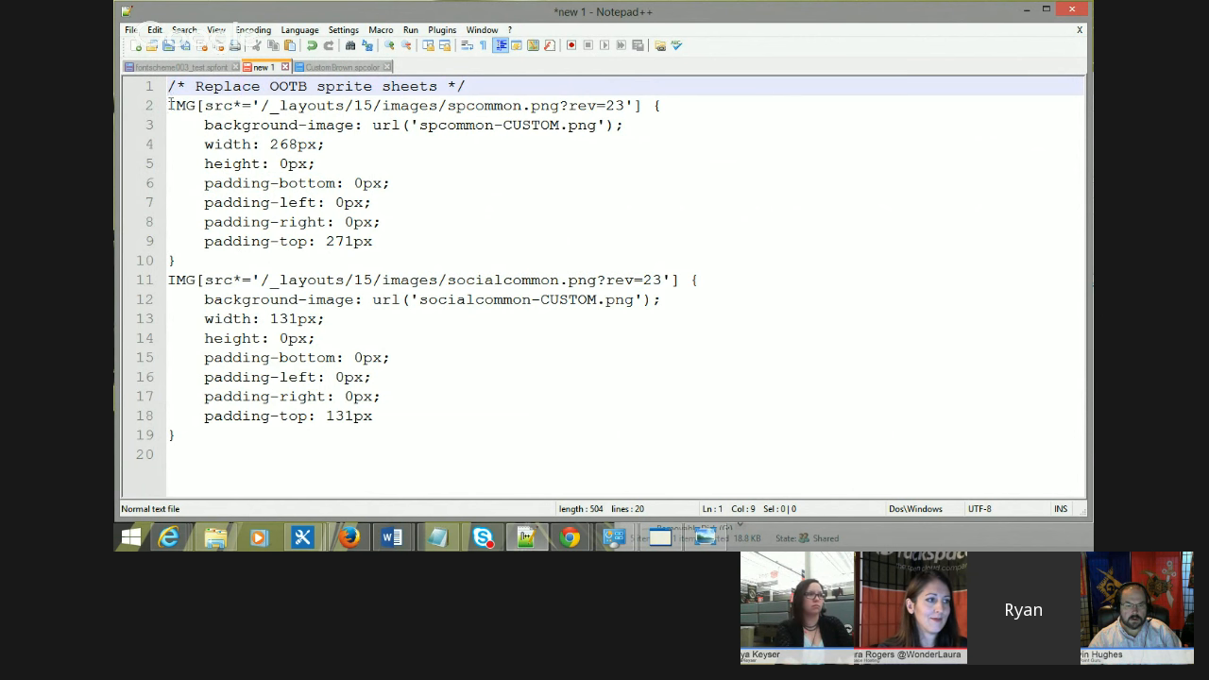
left_click_drag(261, 106, 655, 106)
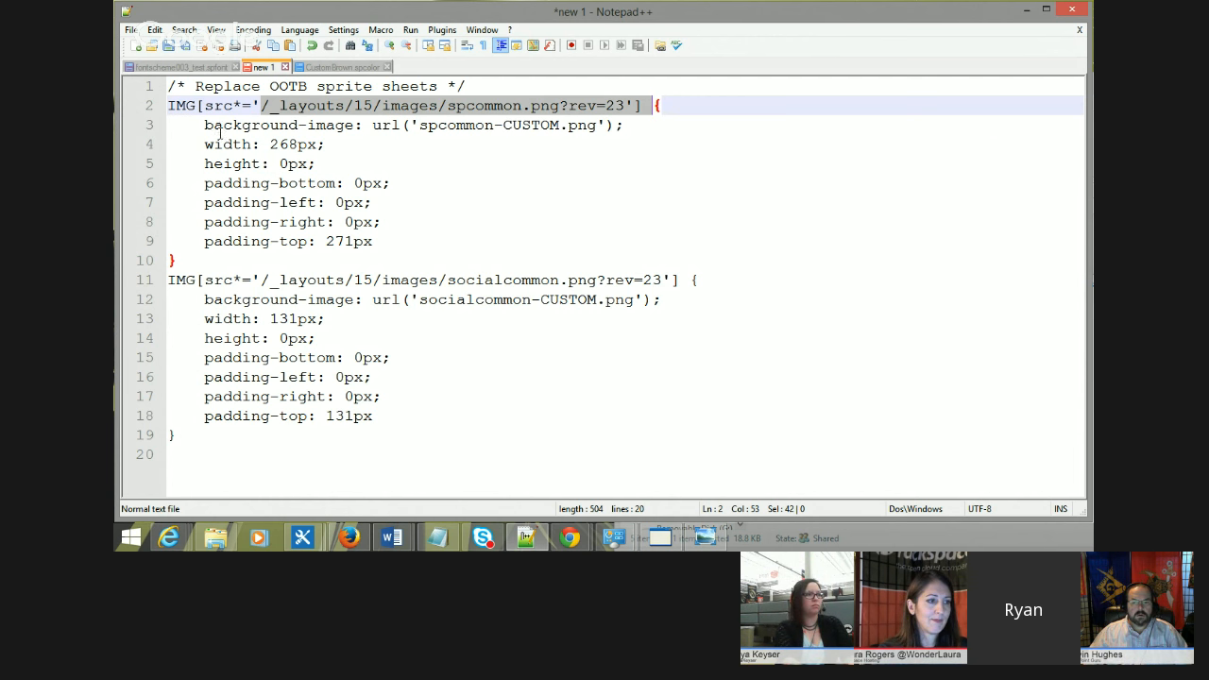
left_click_drag(418, 125, 596, 122)
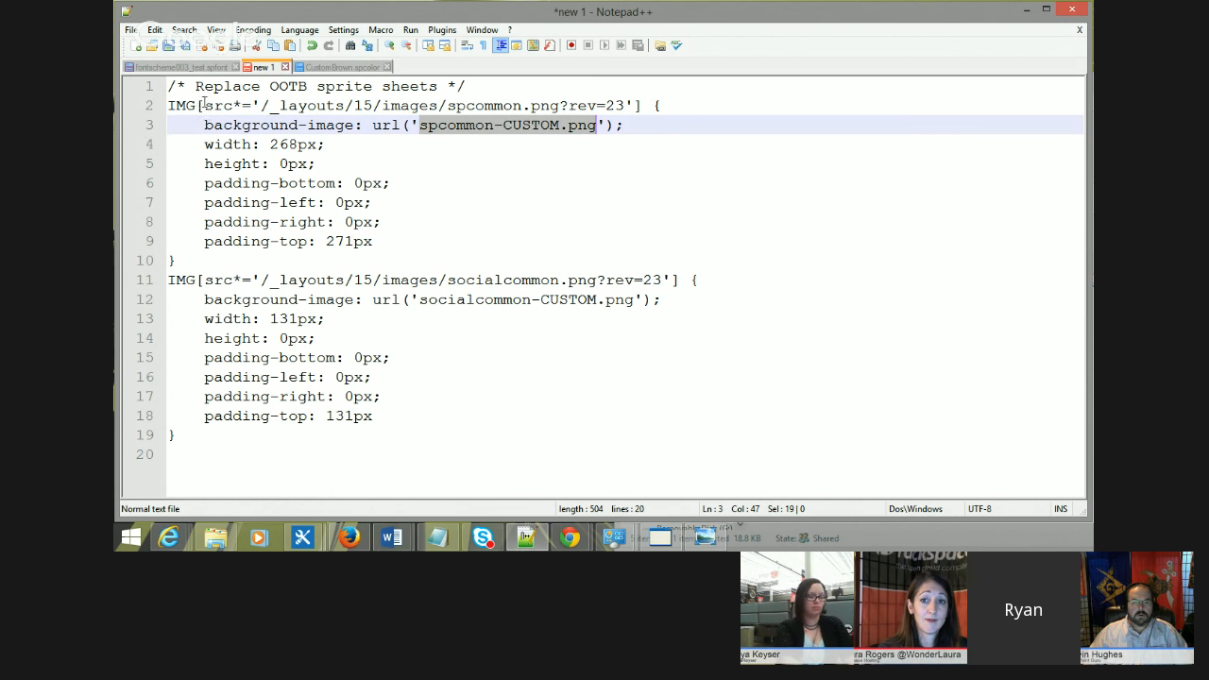
left_click_drag(269, 144, 319, 143)
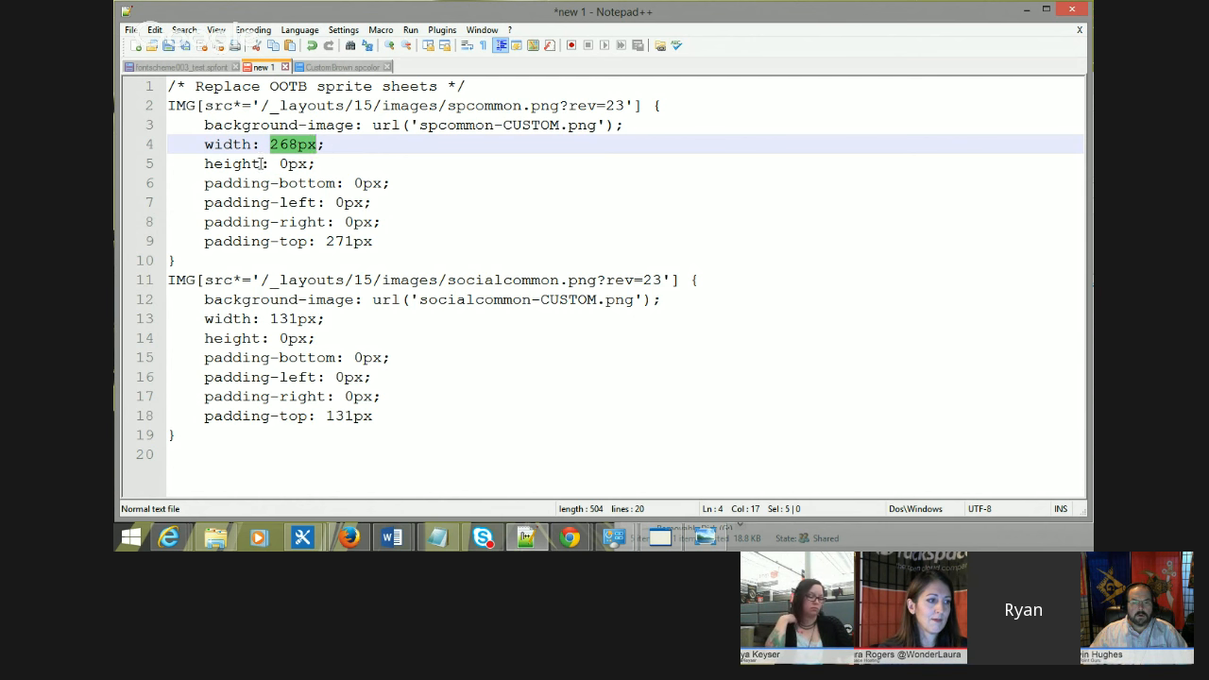
left_click_drag(328, 240, 373, 241)
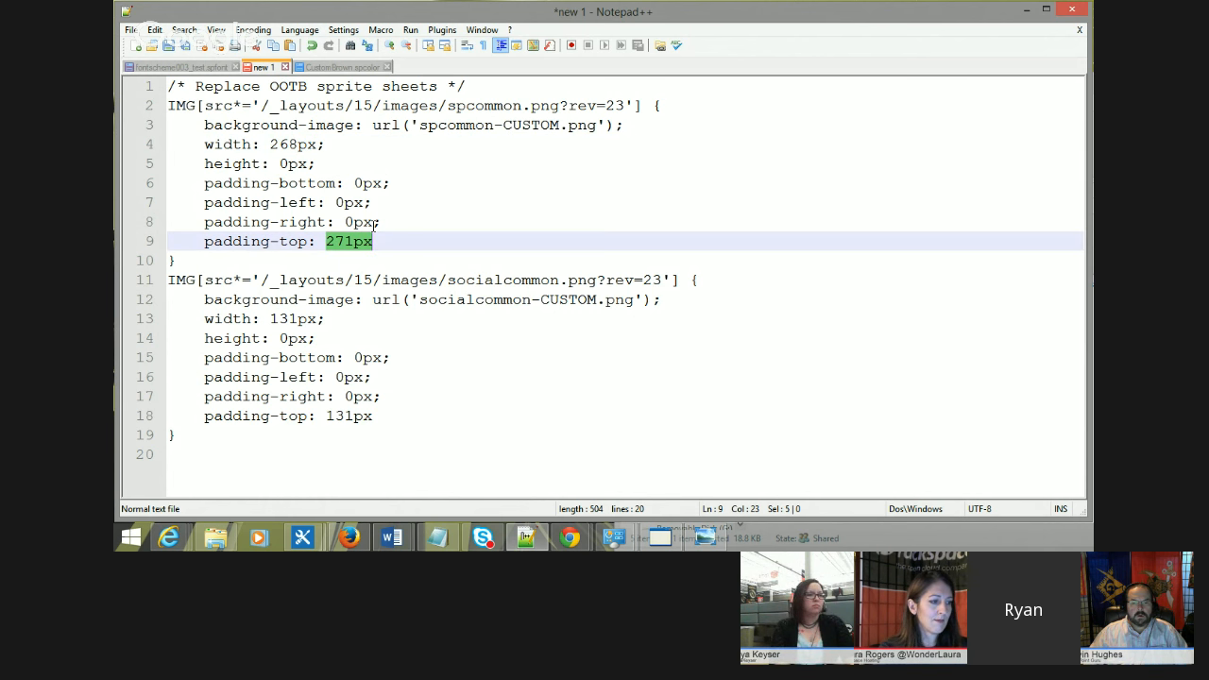
left_click_drag(418, 121, 599, 117)
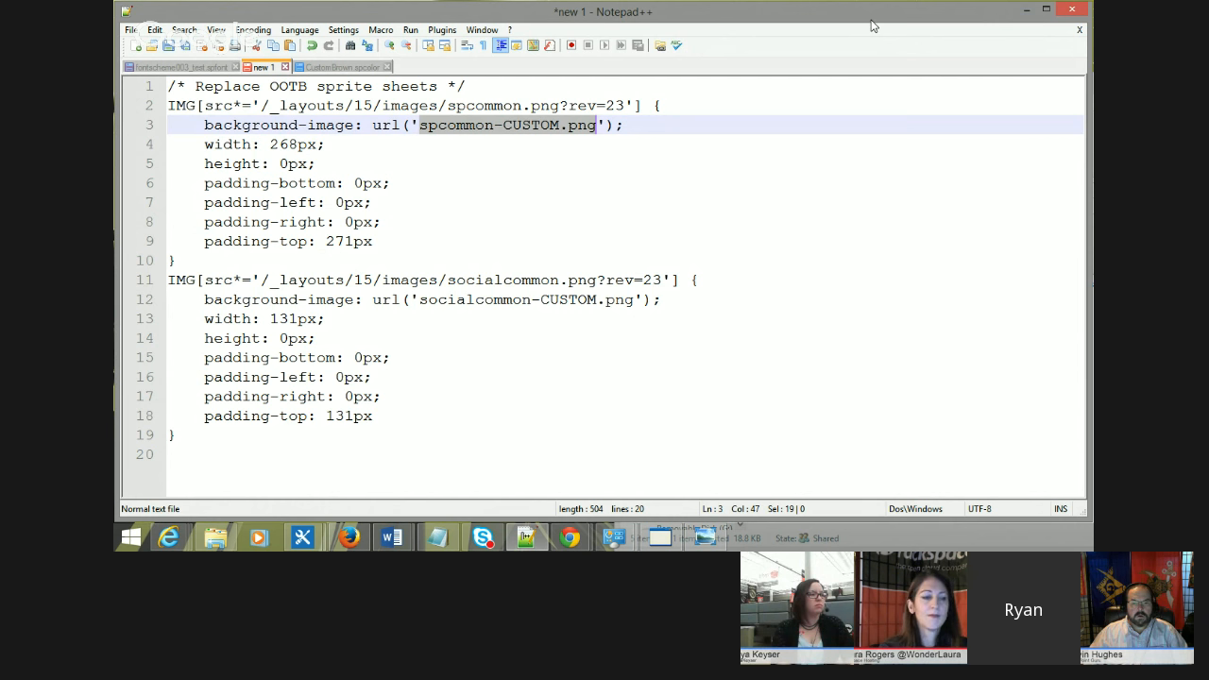
left_click(712, 126)
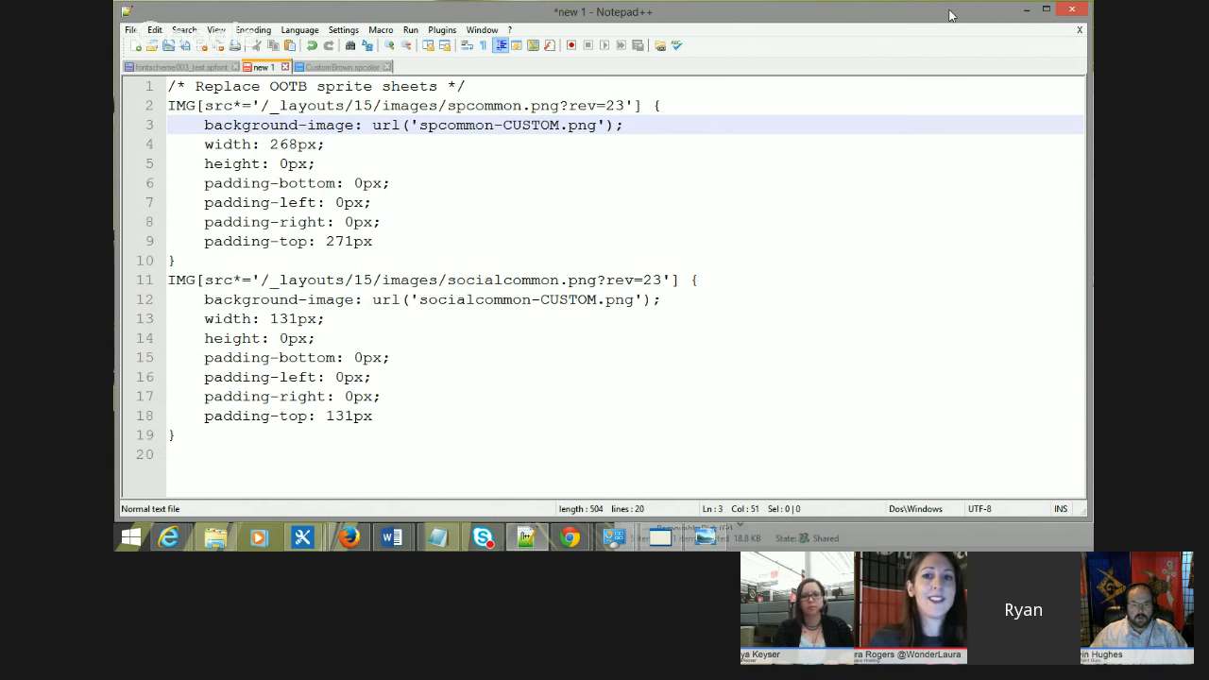
Step: Switch to the Color Palette Tool, remove its preview background image and replace it with rain4.jpg
left_click(1025, 13)
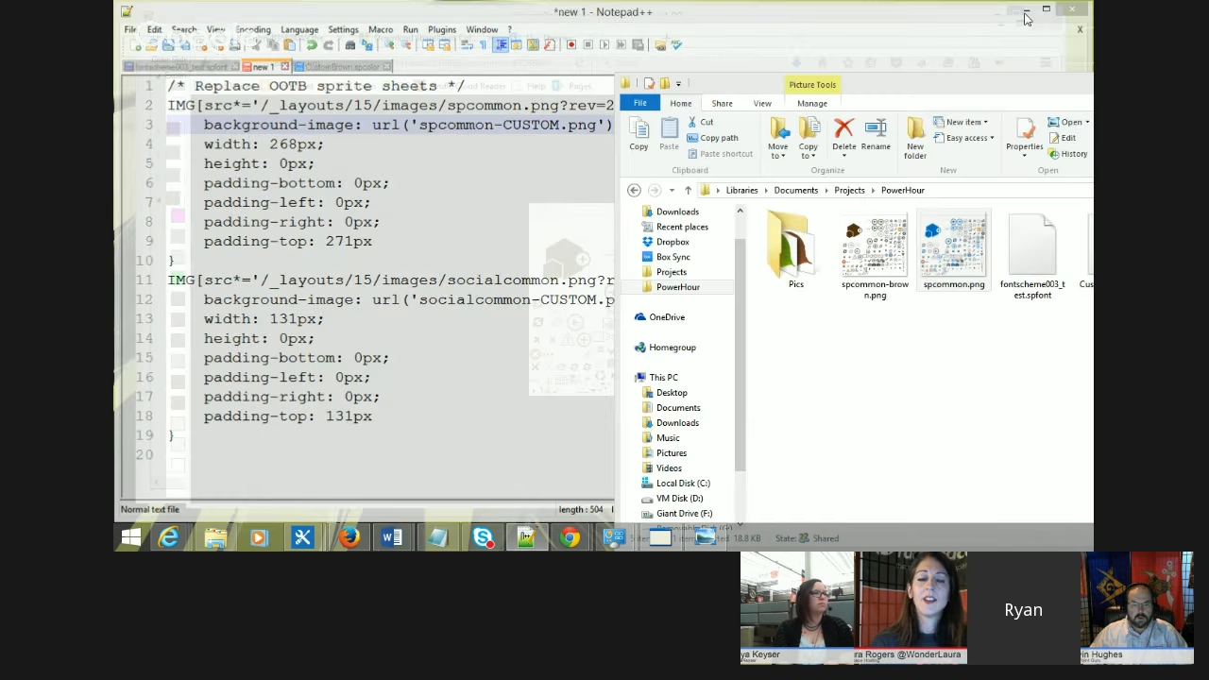
left_click(720, 55)
left_click_drag(720, 54, 710, 40)
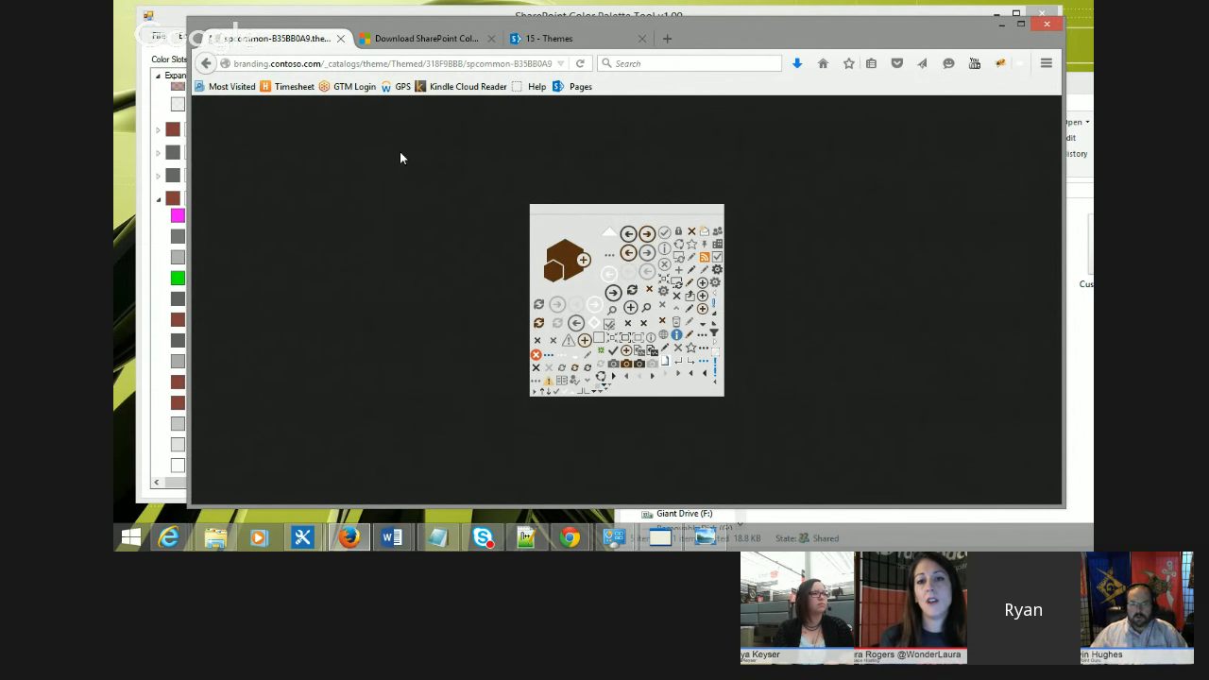
left_click(177, 21)
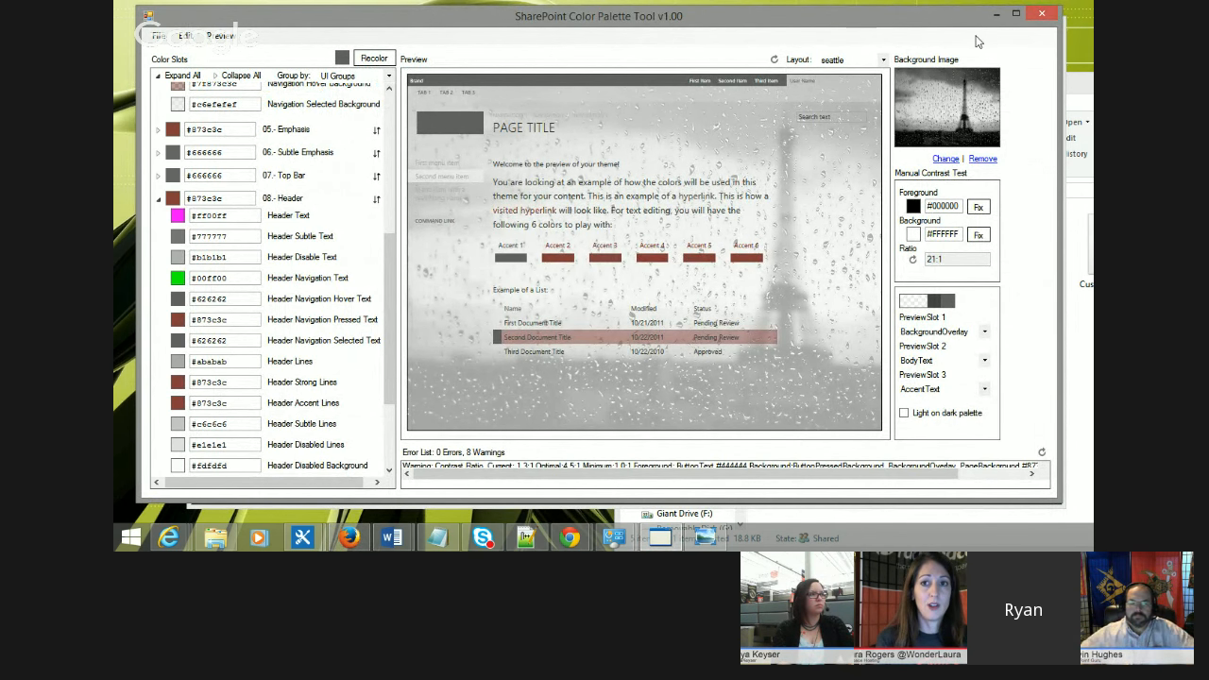
left_click_drag(949, 20, 947, 32)
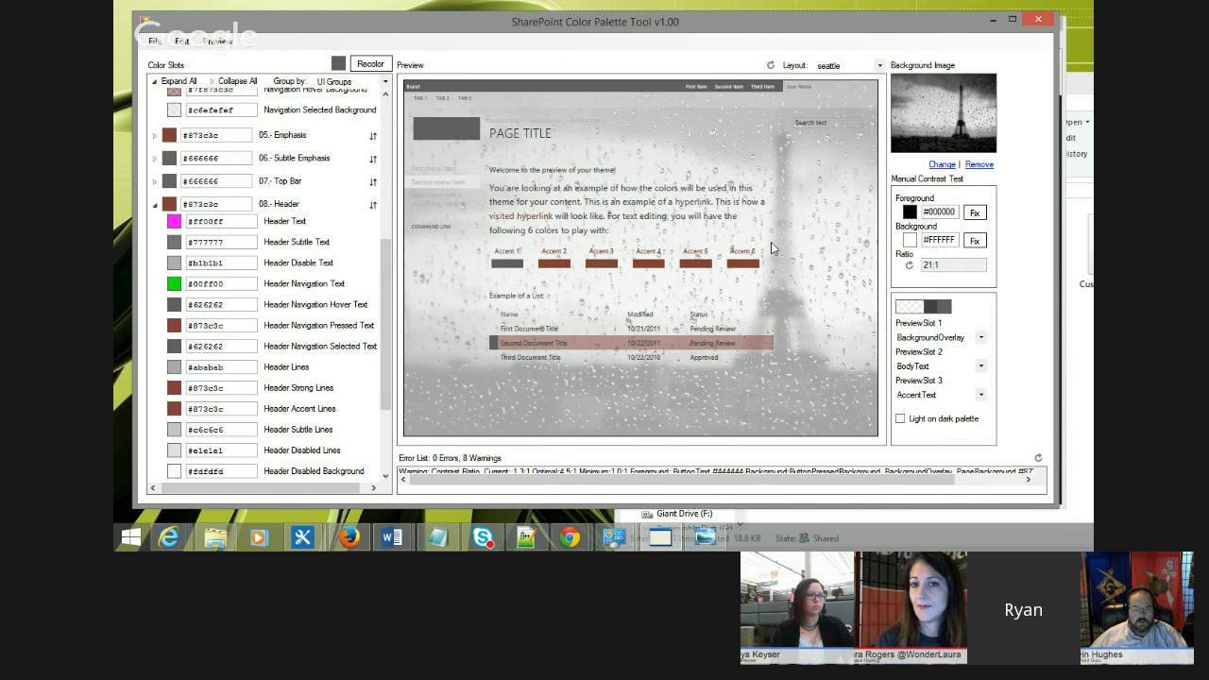
left_click_drag(690, 32, 693, 38)
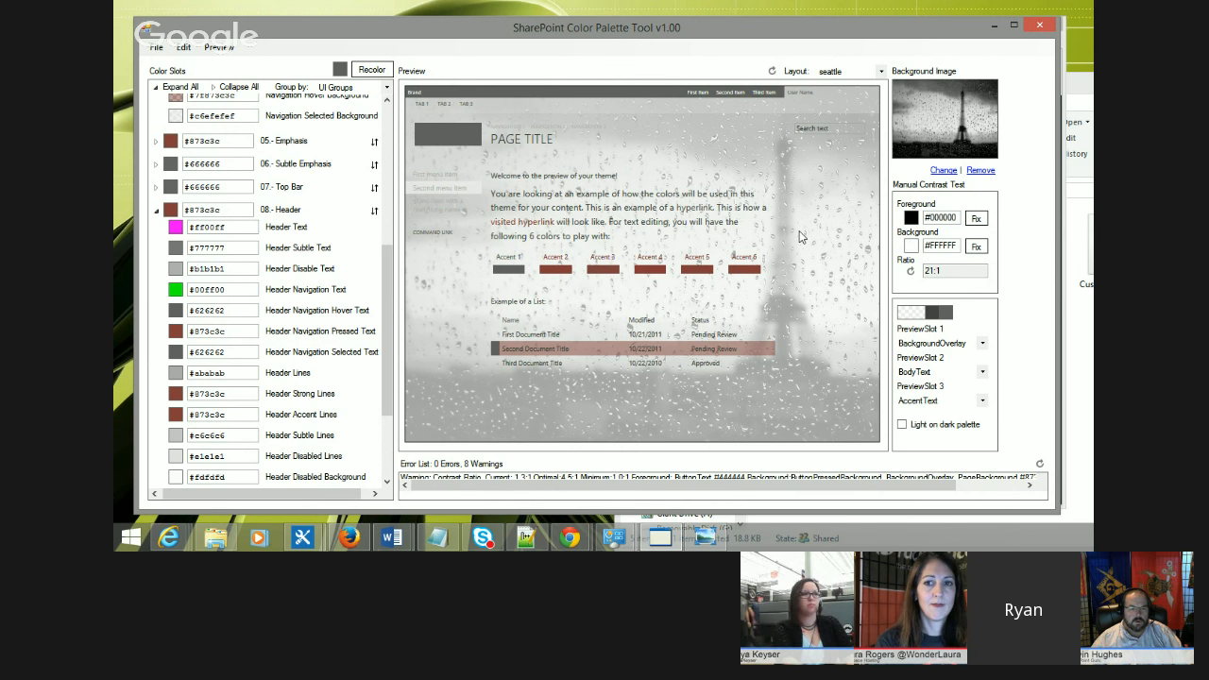
left_click(980, 172)
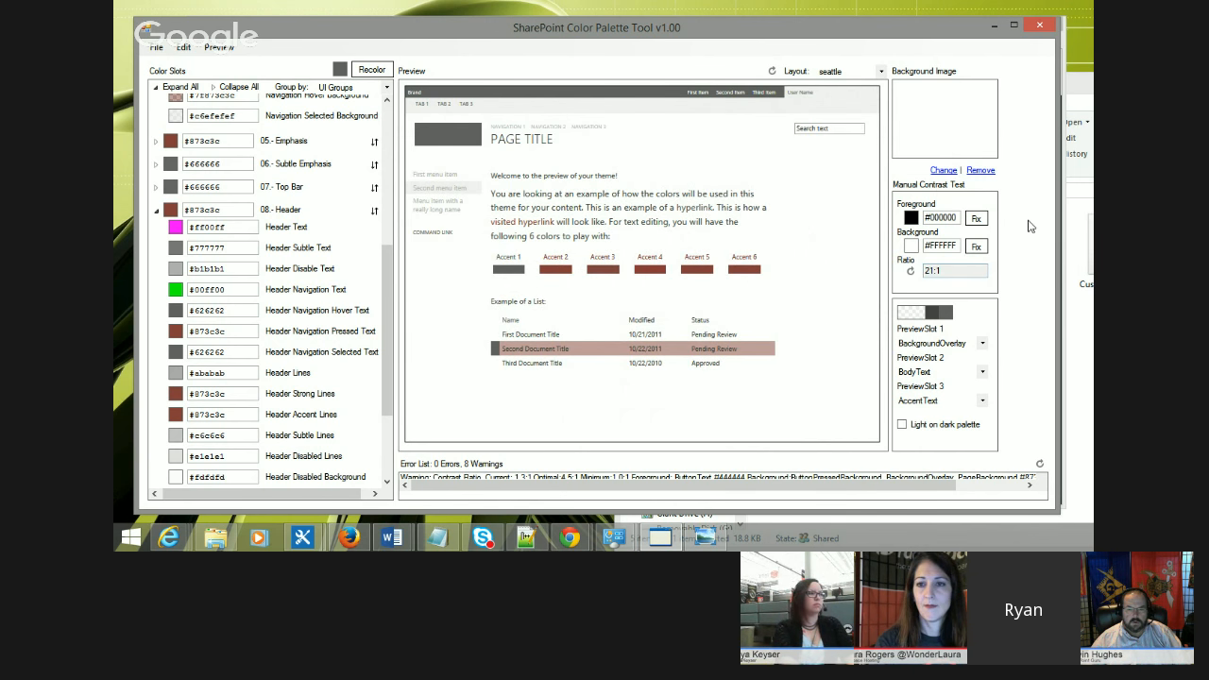
left_click(942, 171)
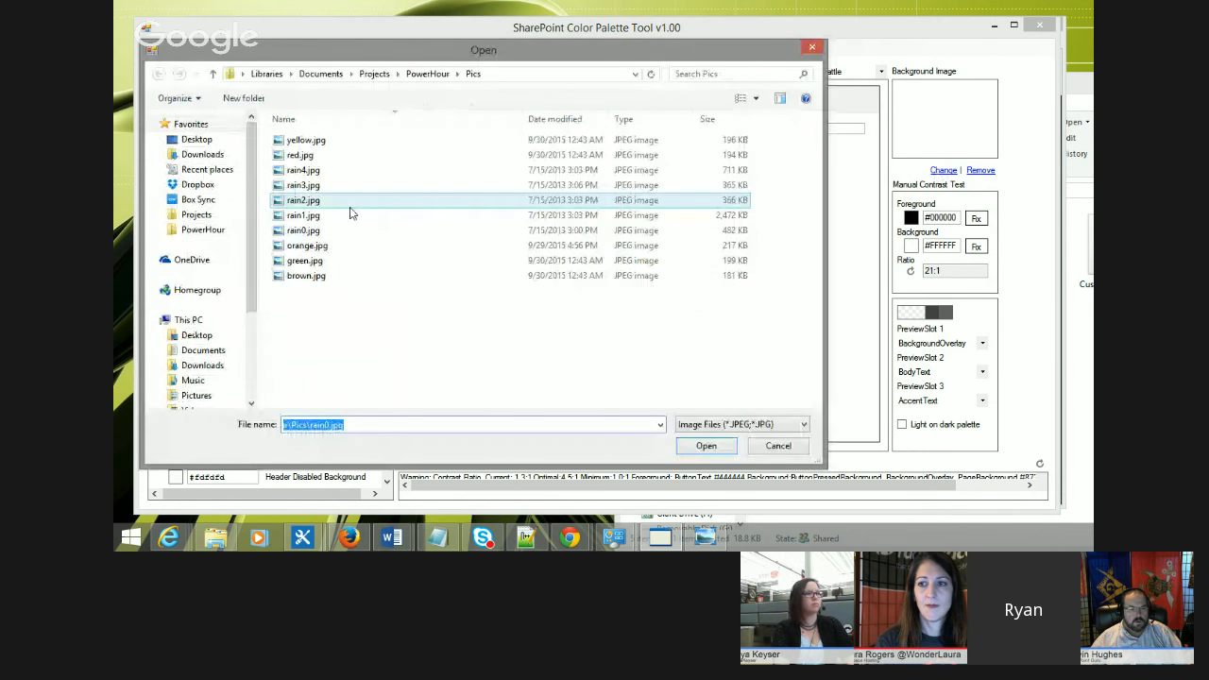
left_click(325, 171)
left_click(704, 446)
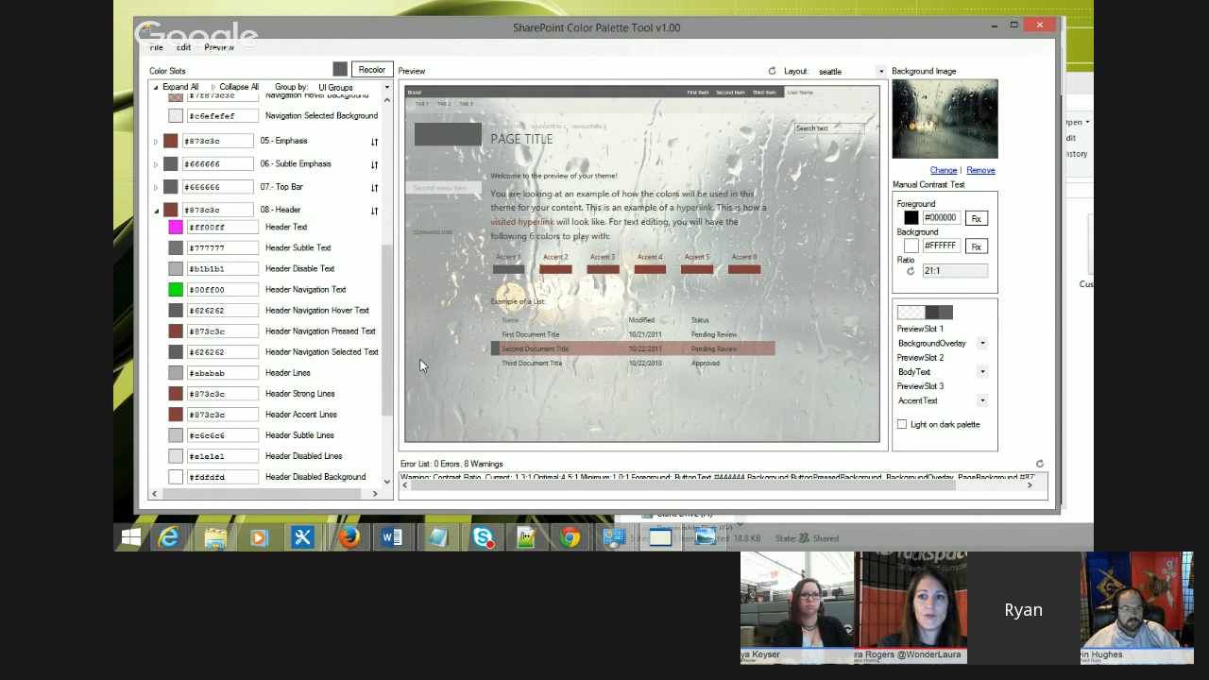
Step: Return to the browser's Site Contents page and open the site settings menu
left_click(348, 537)
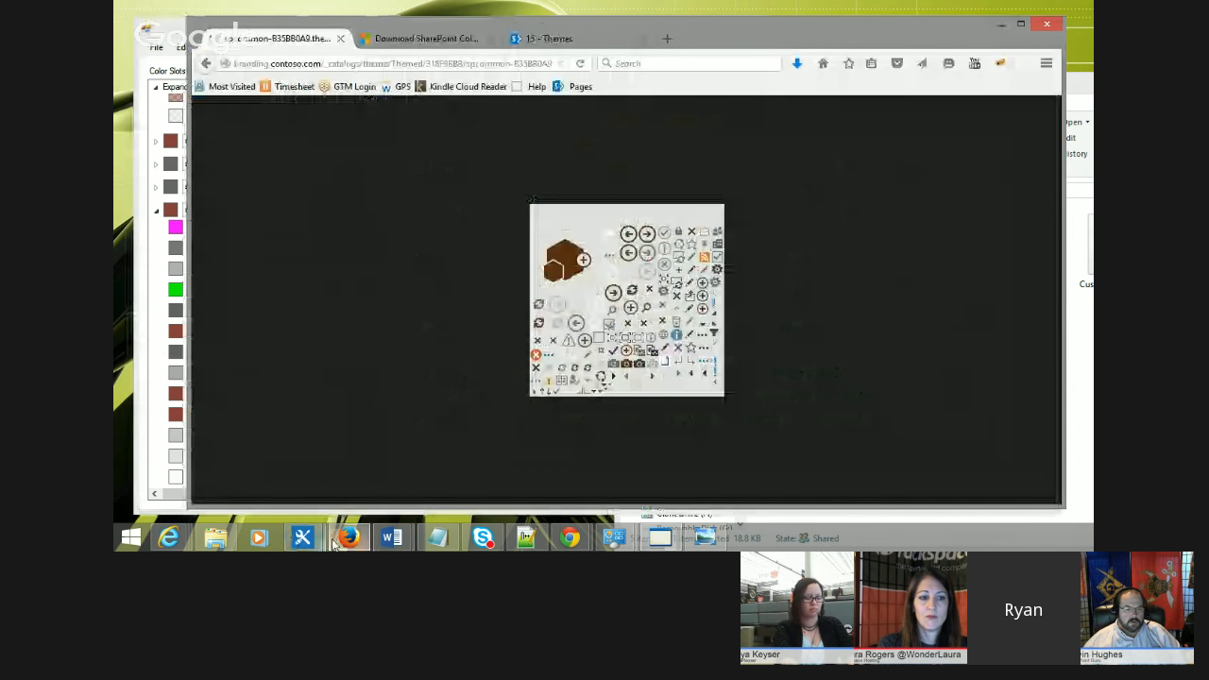
left_click(540, 39)
left_click(283, 37)
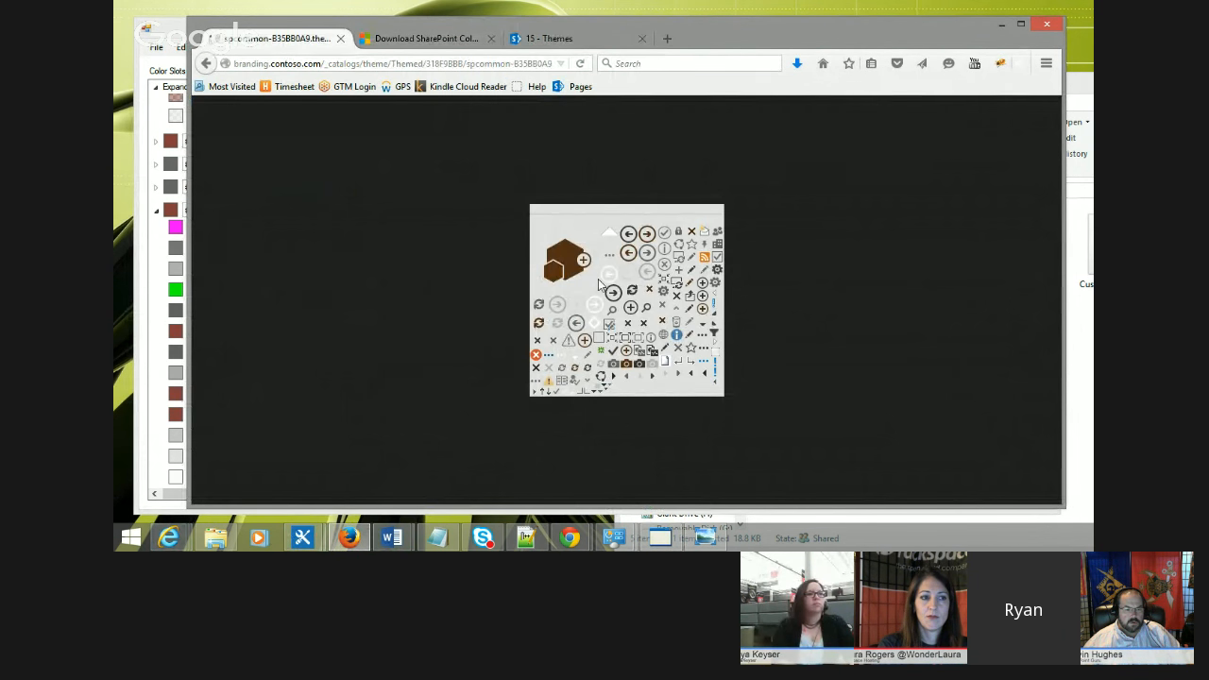
key("alt+Left")
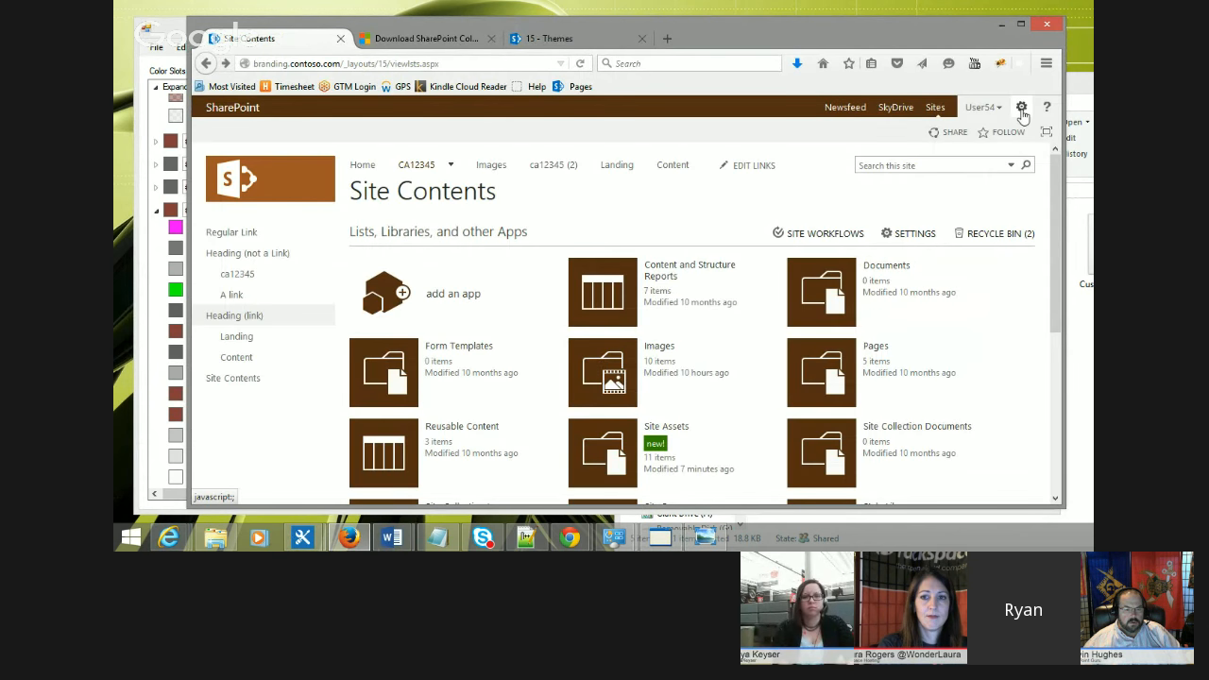
left_click(1020, 107)
left_click(898, 210)
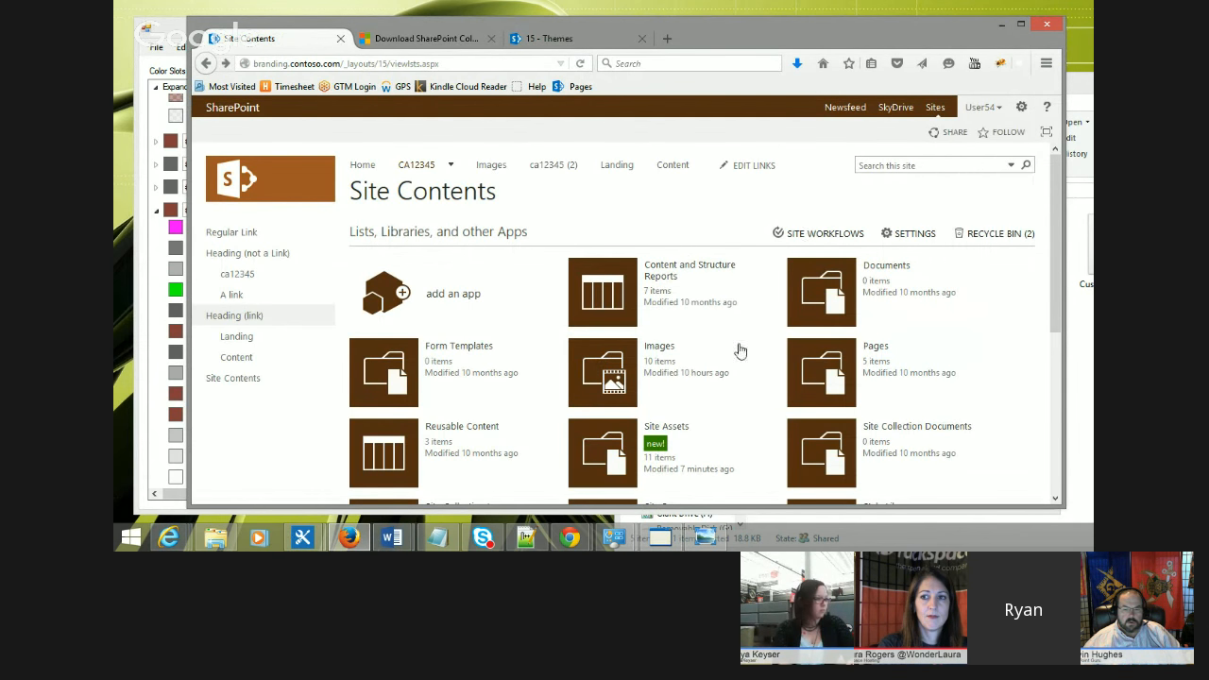
Step: Open the Images library from Site Contents and view the orange leaf image at full size
scroll(727, 335, "down", 2)
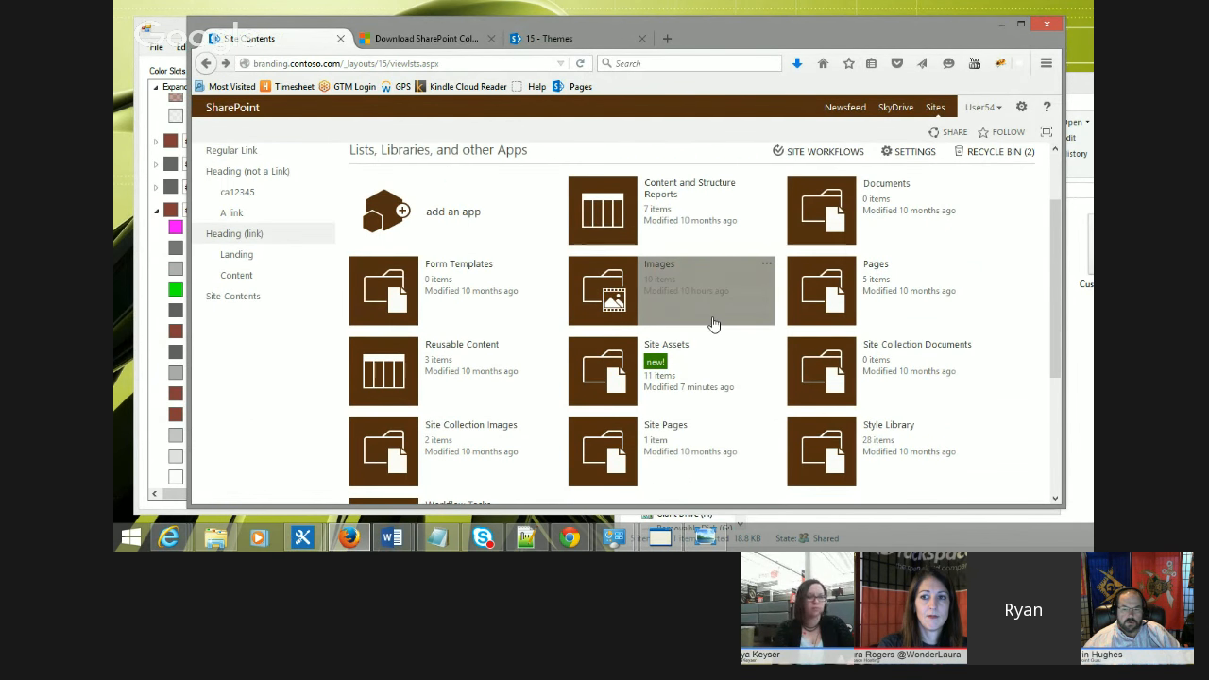
left_click(601, 386)
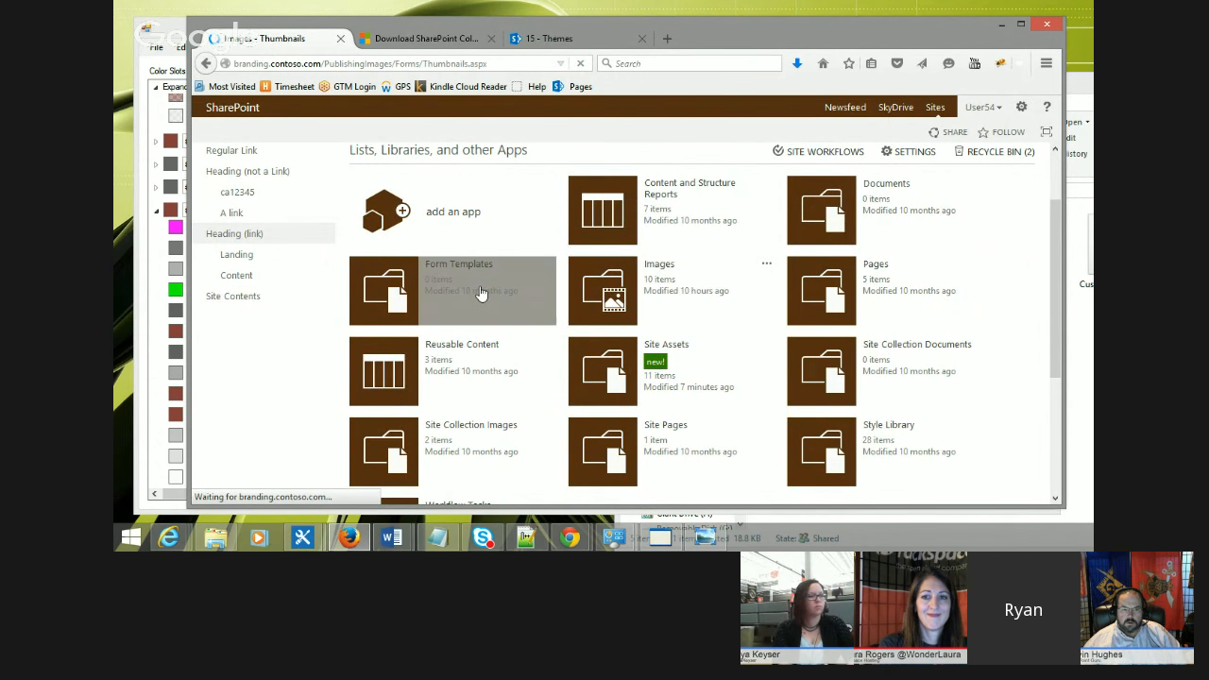
scroll(358, 284, "down", 1)
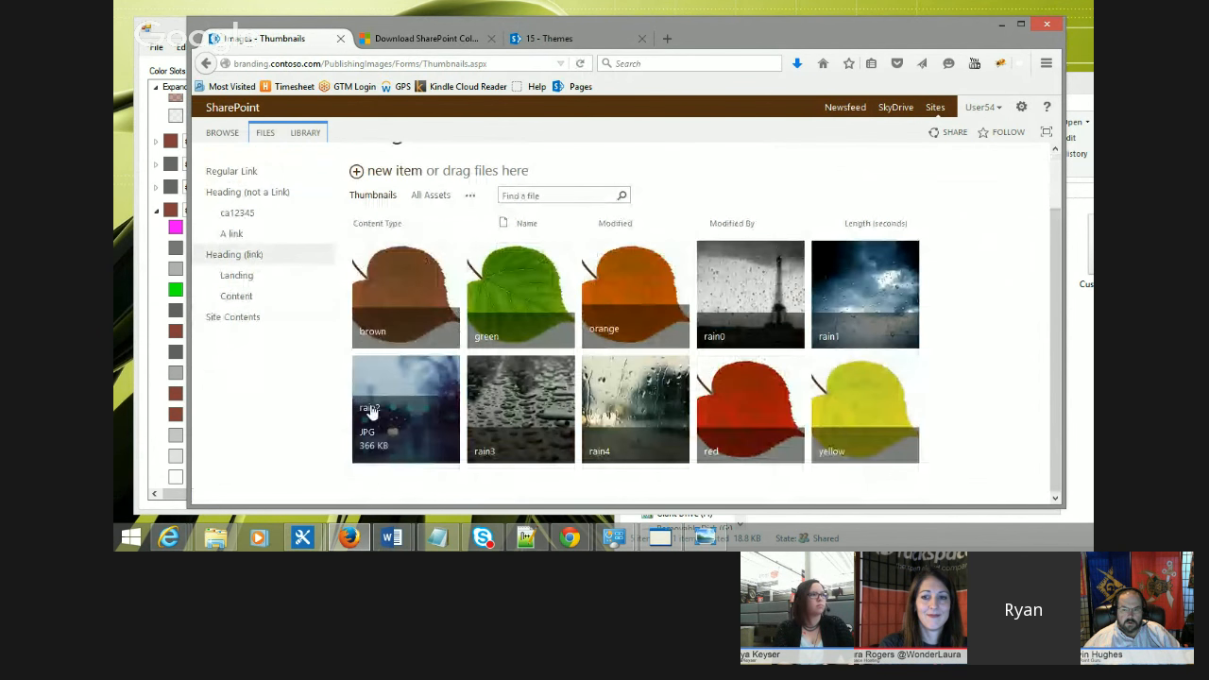
left_click(644, 302)
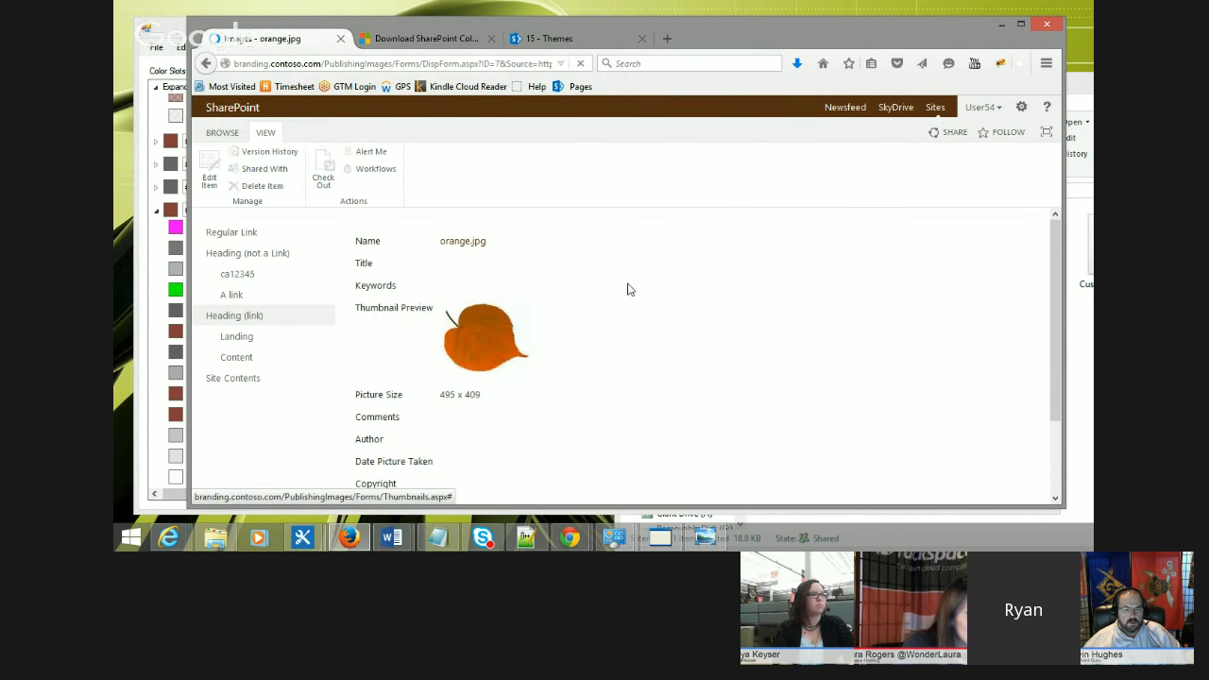
left_click(483, 342)
Step: Copy the orange.jpg image address and go back to the Images library
left_click(413, 65)
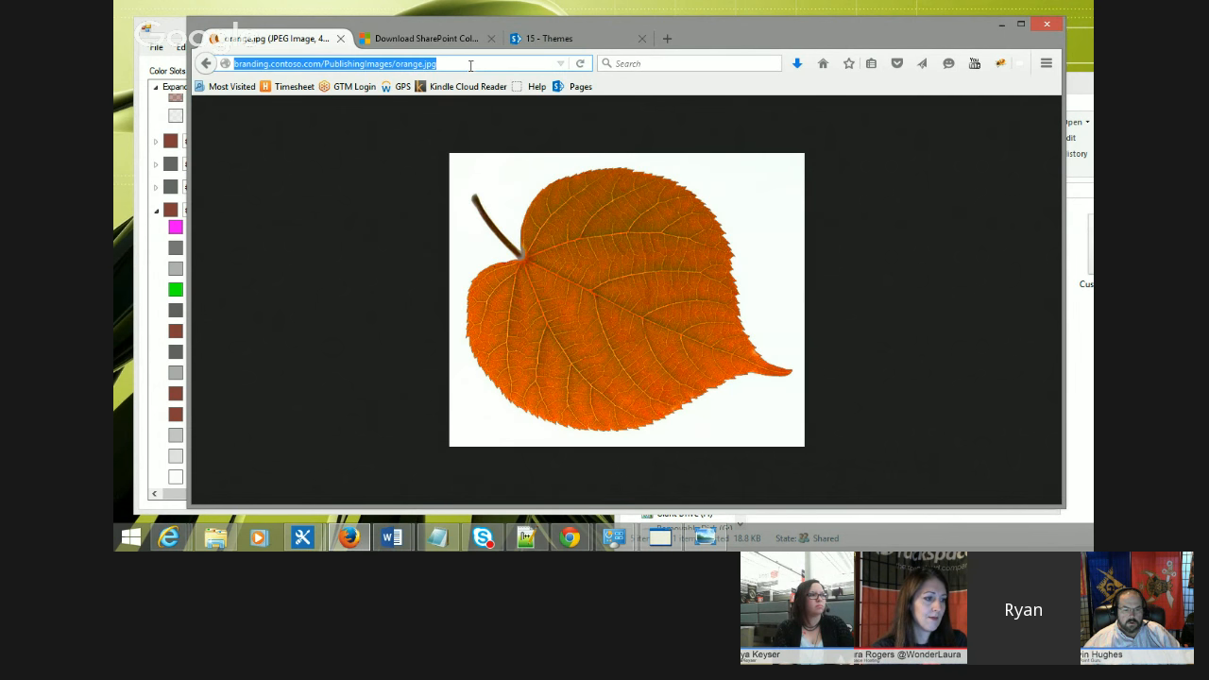
right_click(413, 65)
left_click(444, 111)
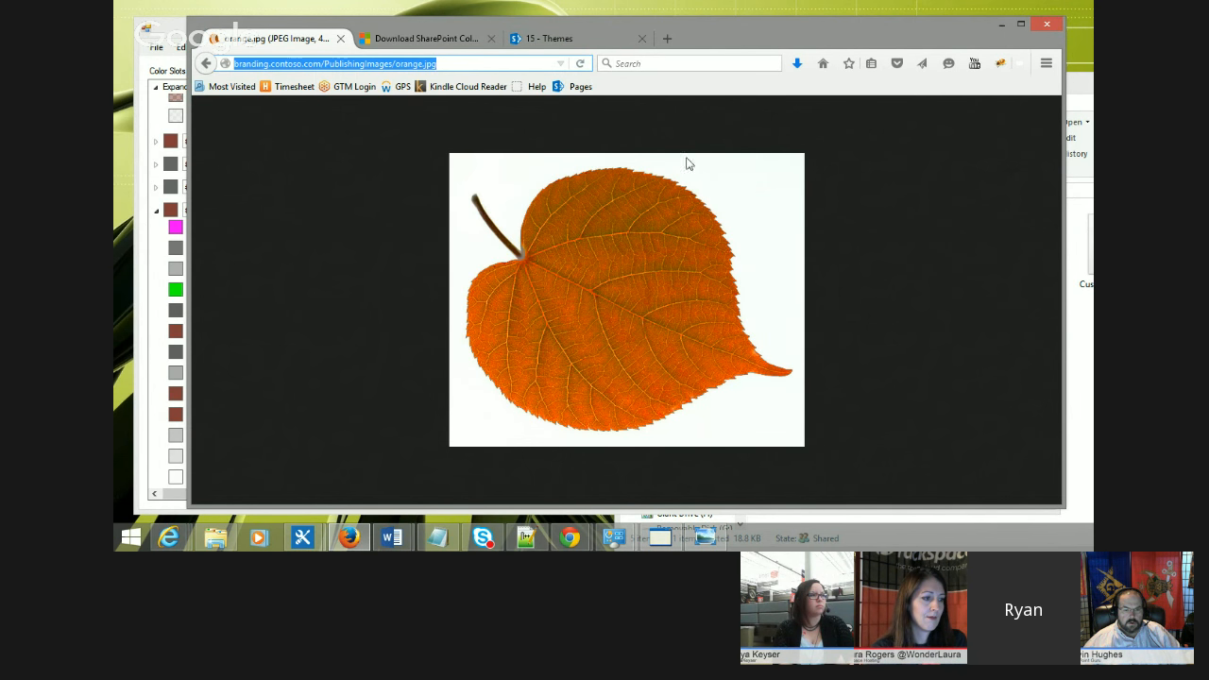
key("alt+Left")
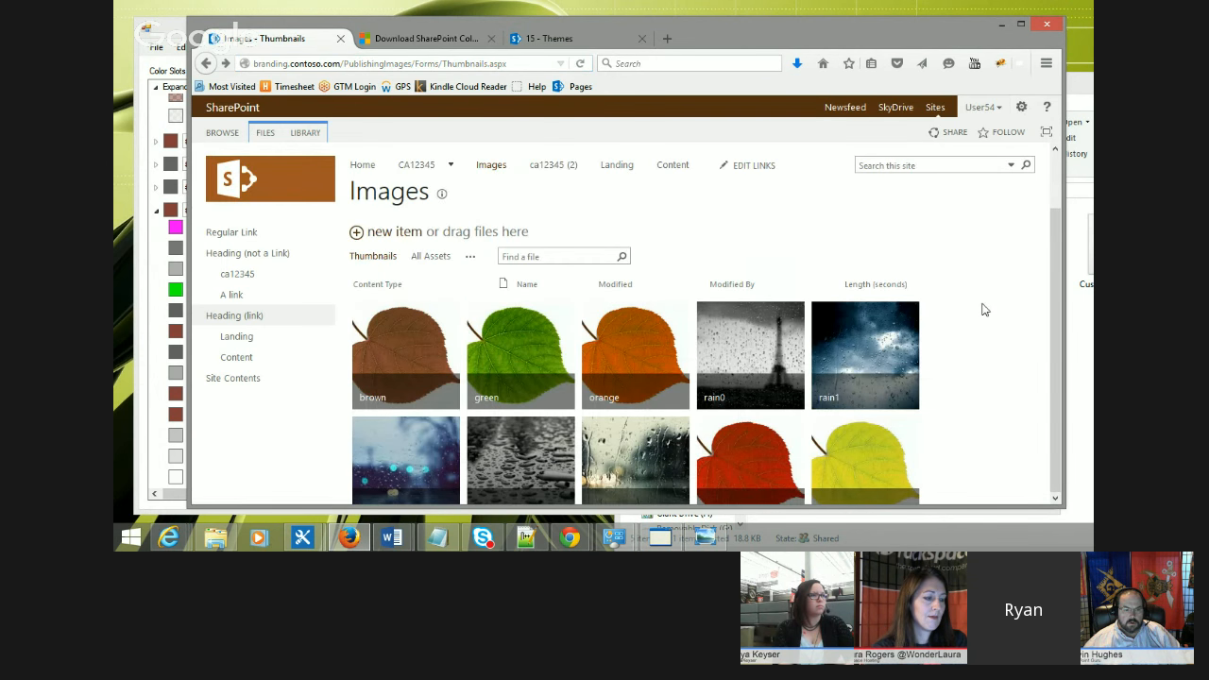
Step: Go to Site Settings, open the Composed looks gallery, and edit the Awesome Brown Theme item
left_click(1021, 107)
left_click(989, 293)
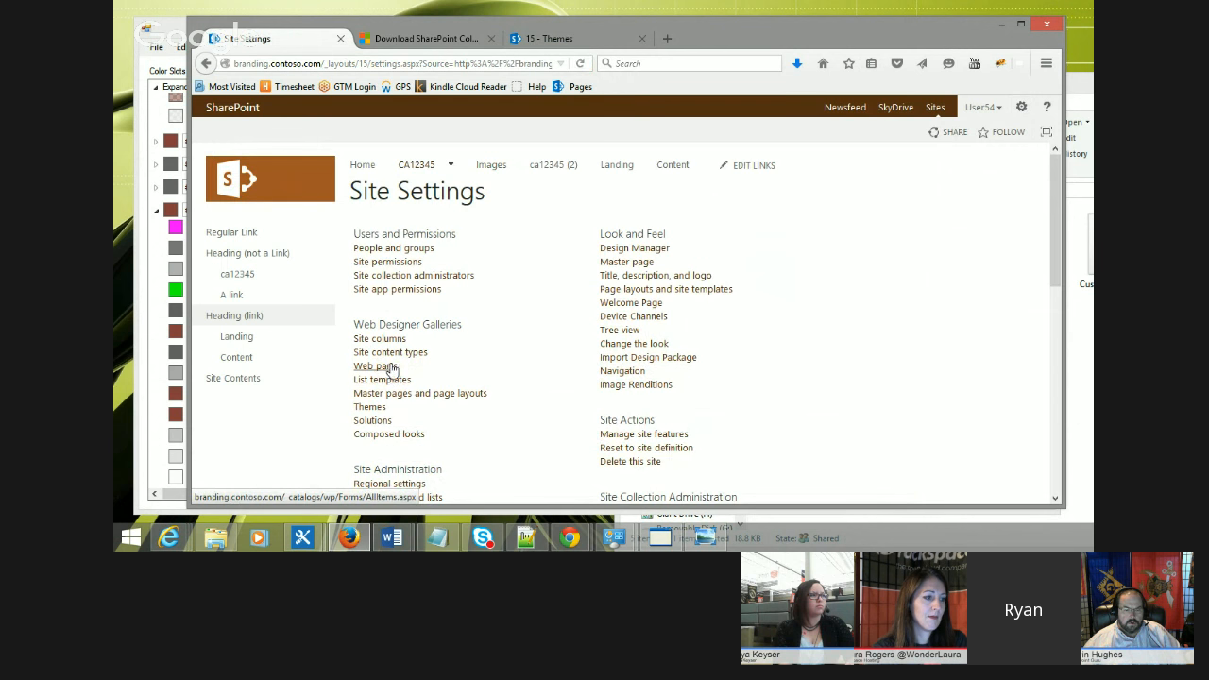
left_click(387, 434)
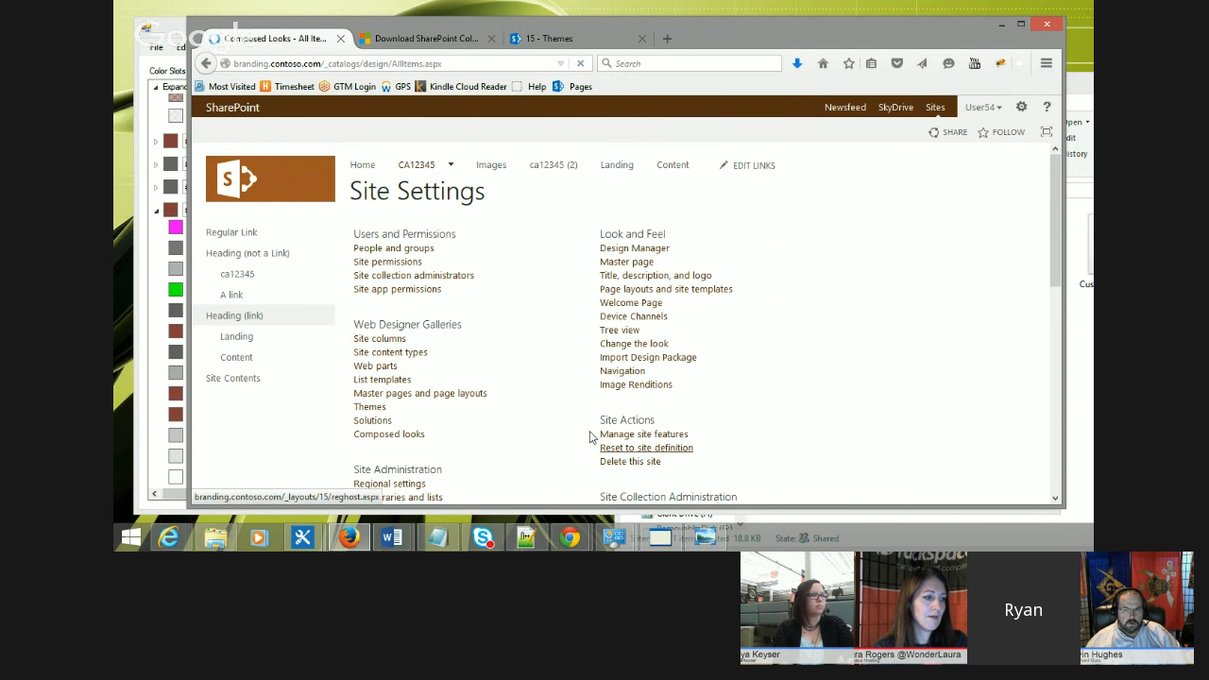
scroll(510, 378, "down", 8)
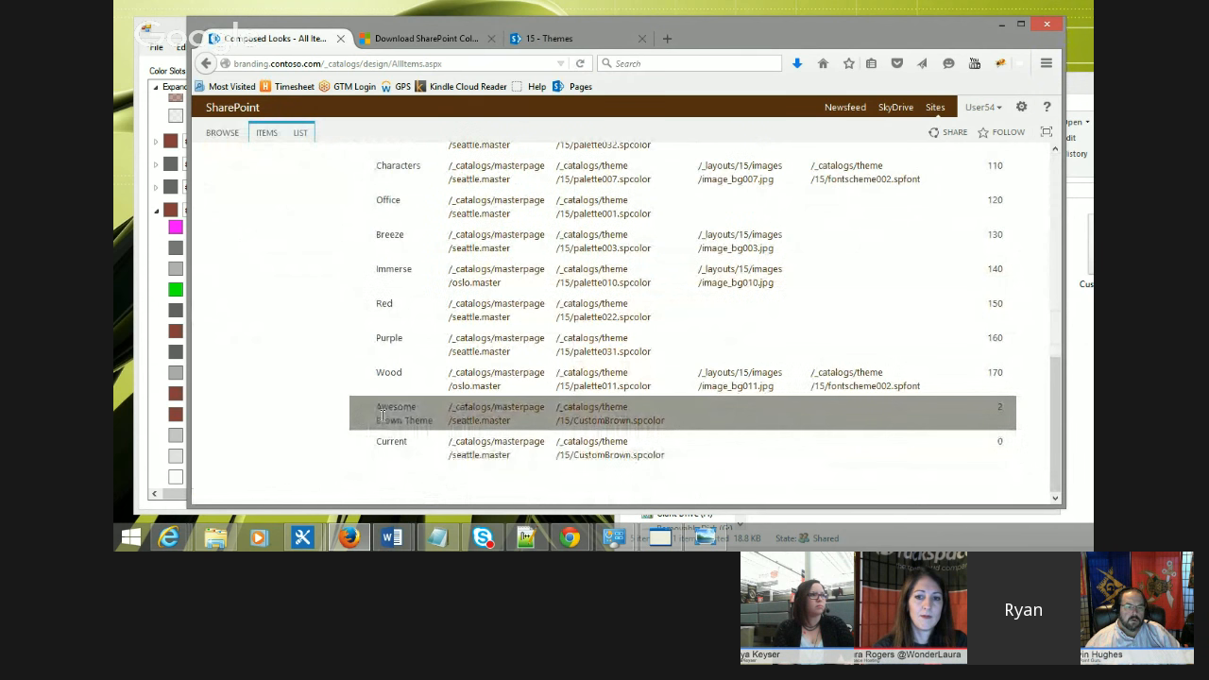
left_click_drag(376, 408, 350, 416)
left_click(397, 414)
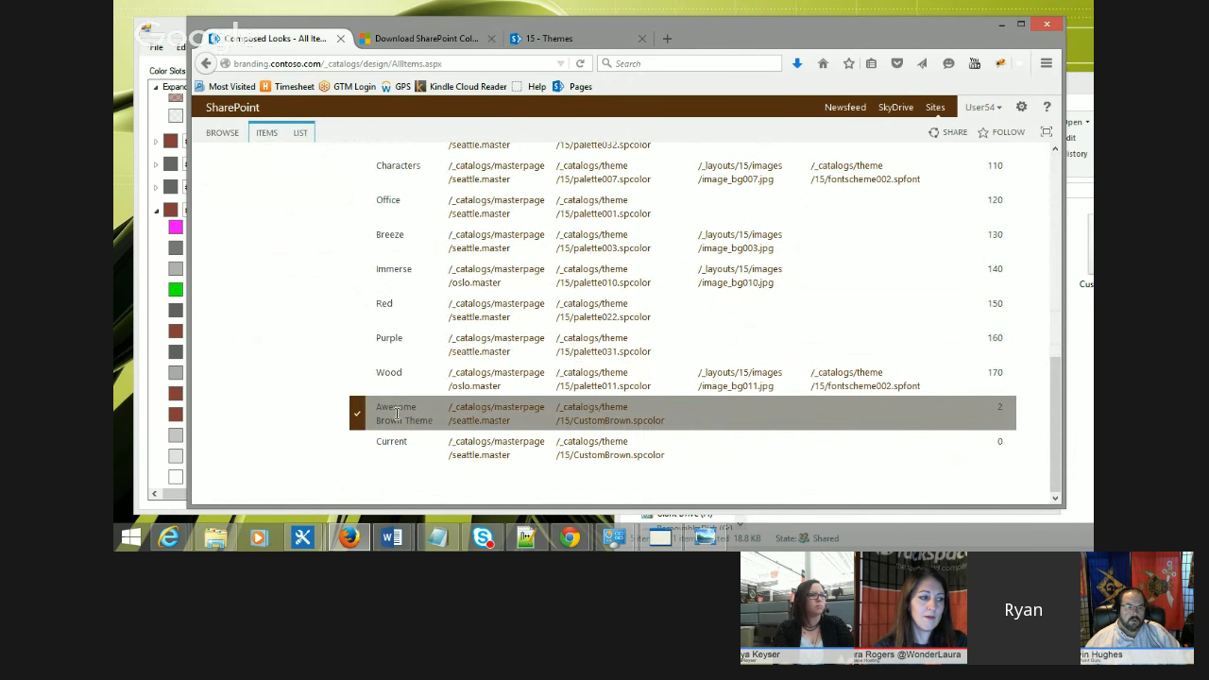
left_click(267, 132)
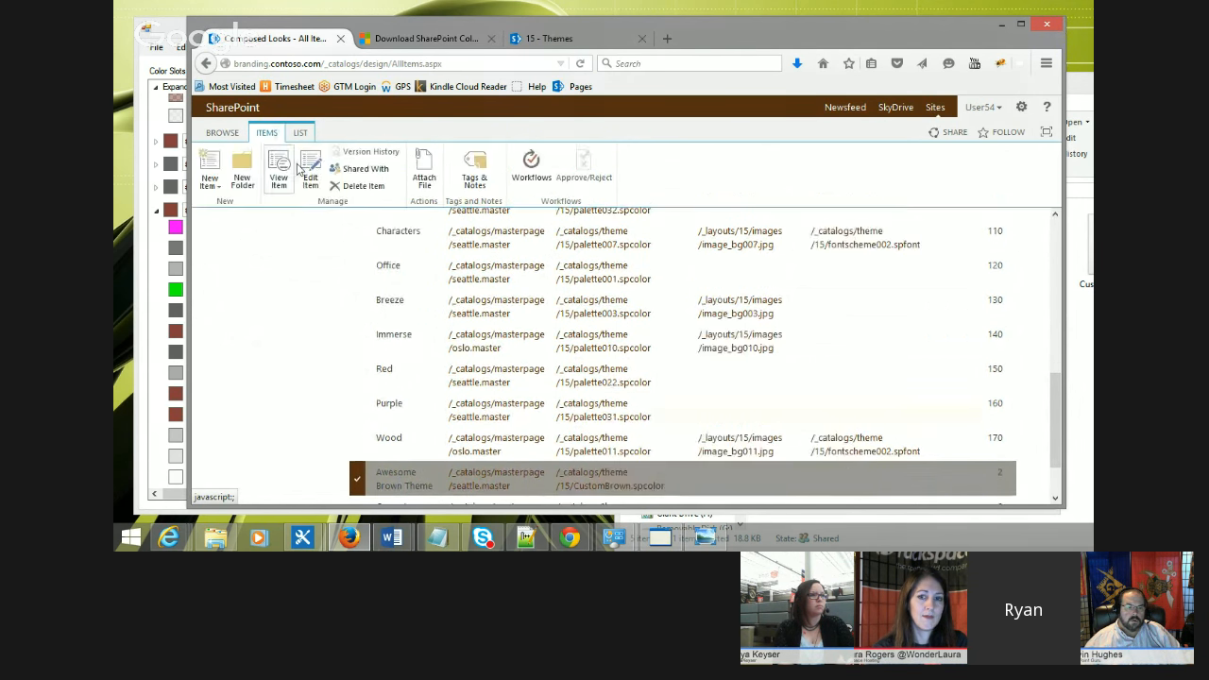
left_click(310, 177)
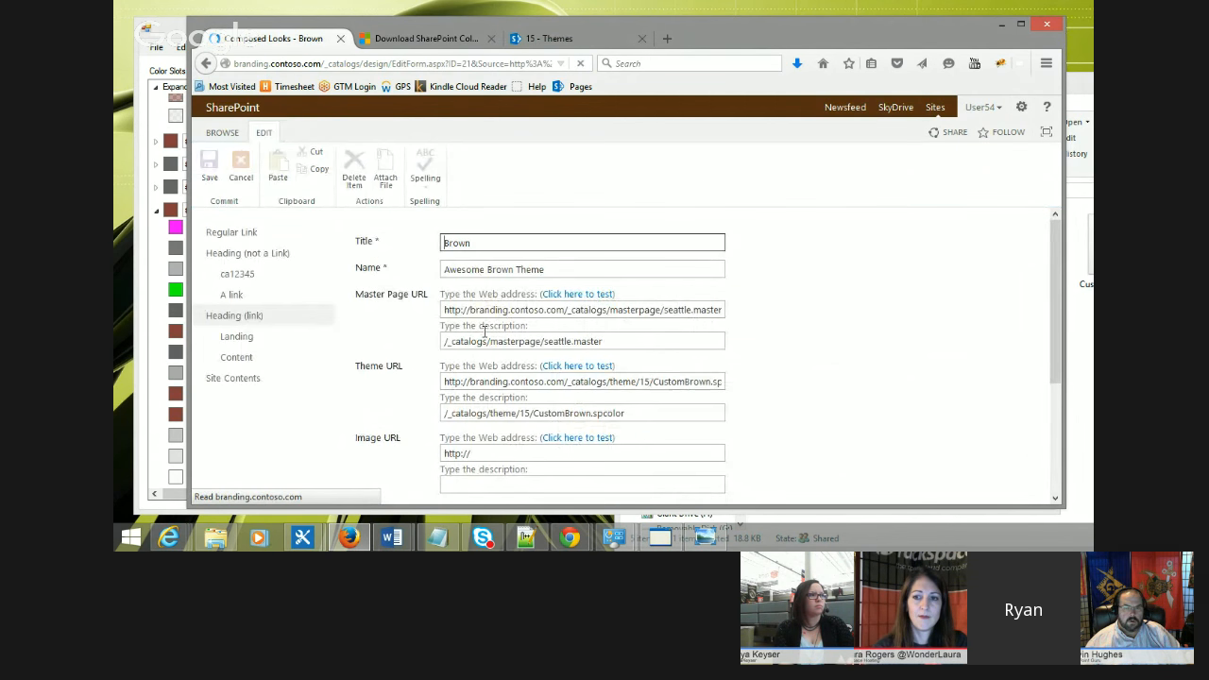
Step: Replace the composed look's Image URL with the copied orange.jpg address and save the item
left_click_drag(443, 453, 496, 452)
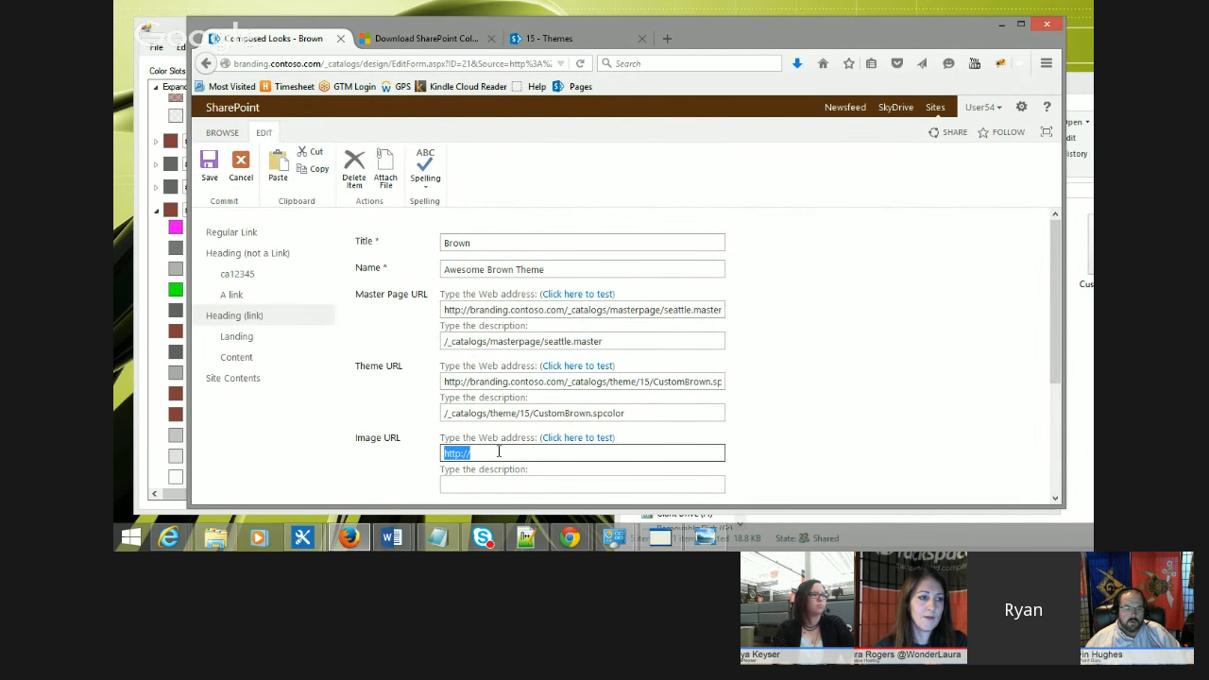
key("ctrl+v")
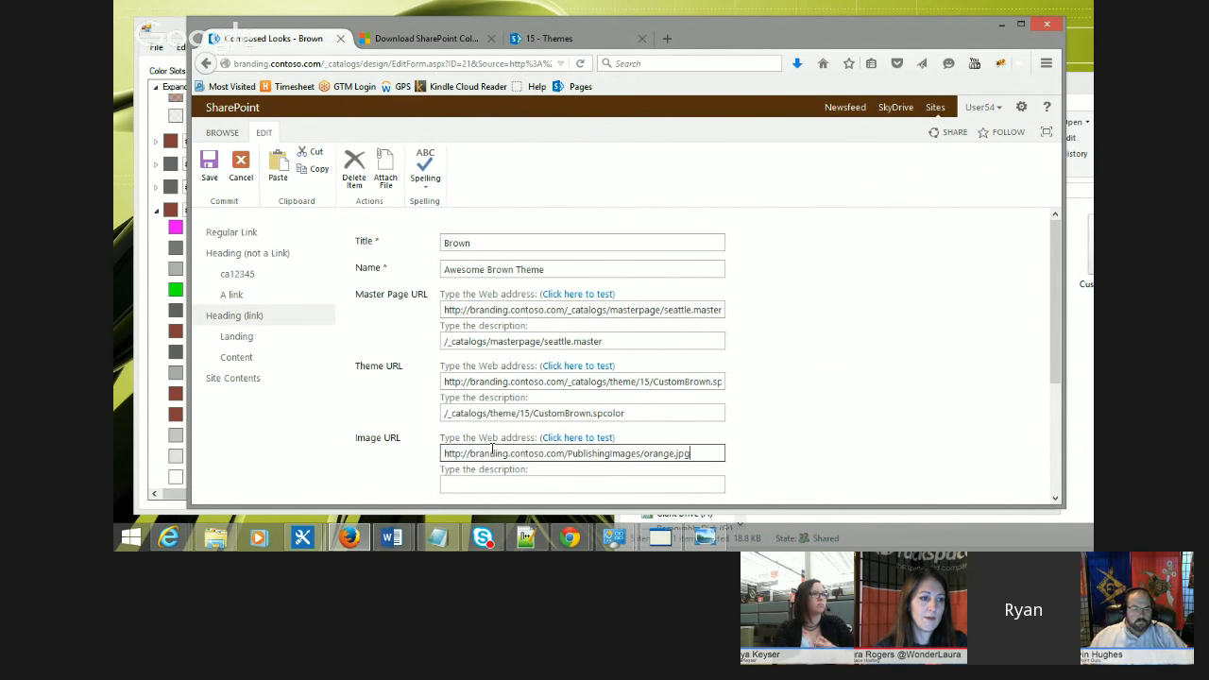
left_click(734, 436)
scroll(741, 434, "down", 3)
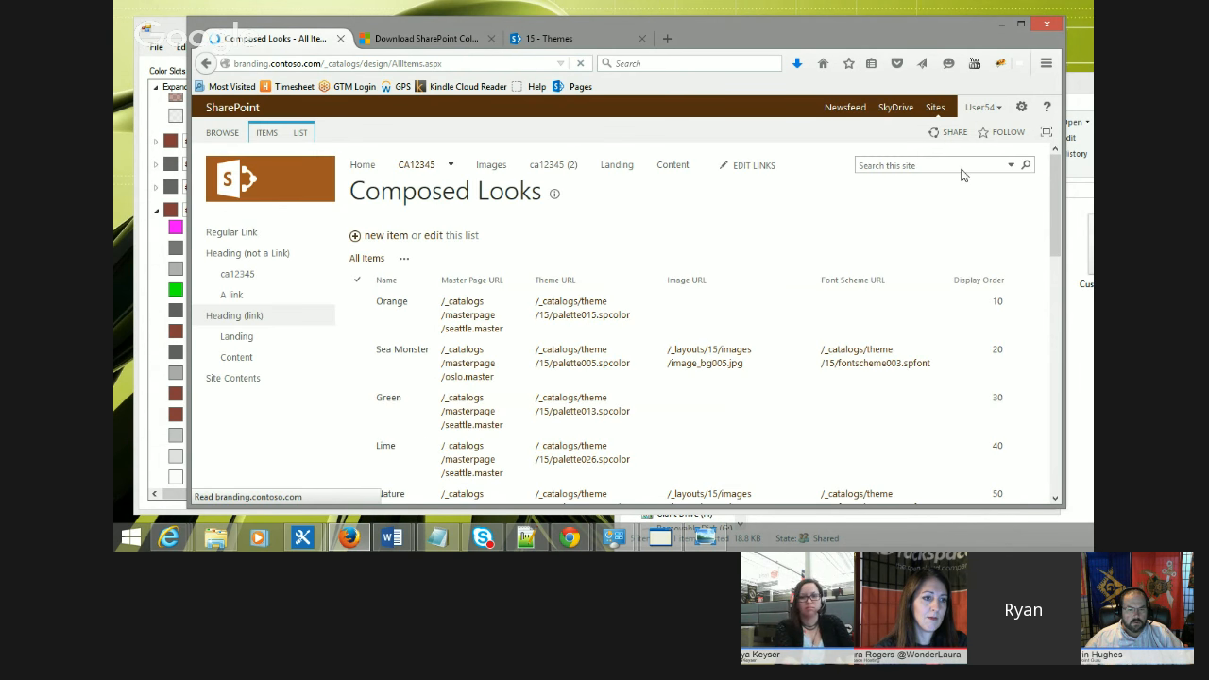
Step: Apply the Awesome Brown Theme through Change the look, try it out, and keep it
left_click(1021, 106)
left_click(982, 288)
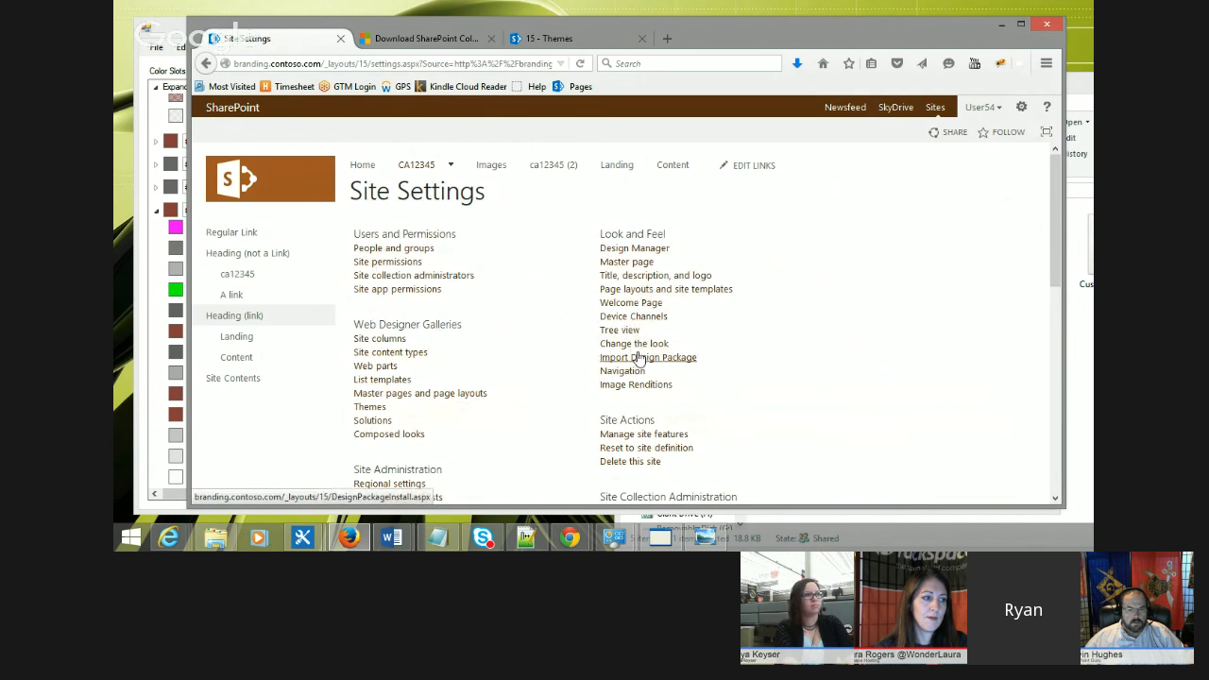
left_click(638, 343)
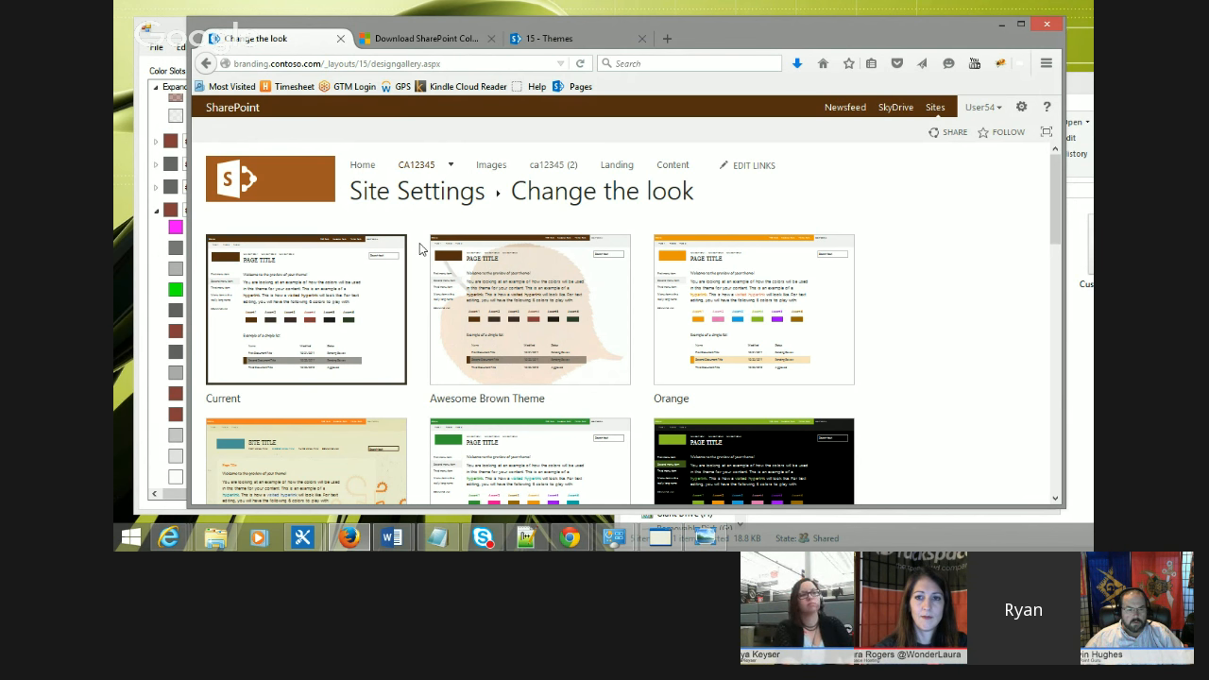
left_click(497, 278)
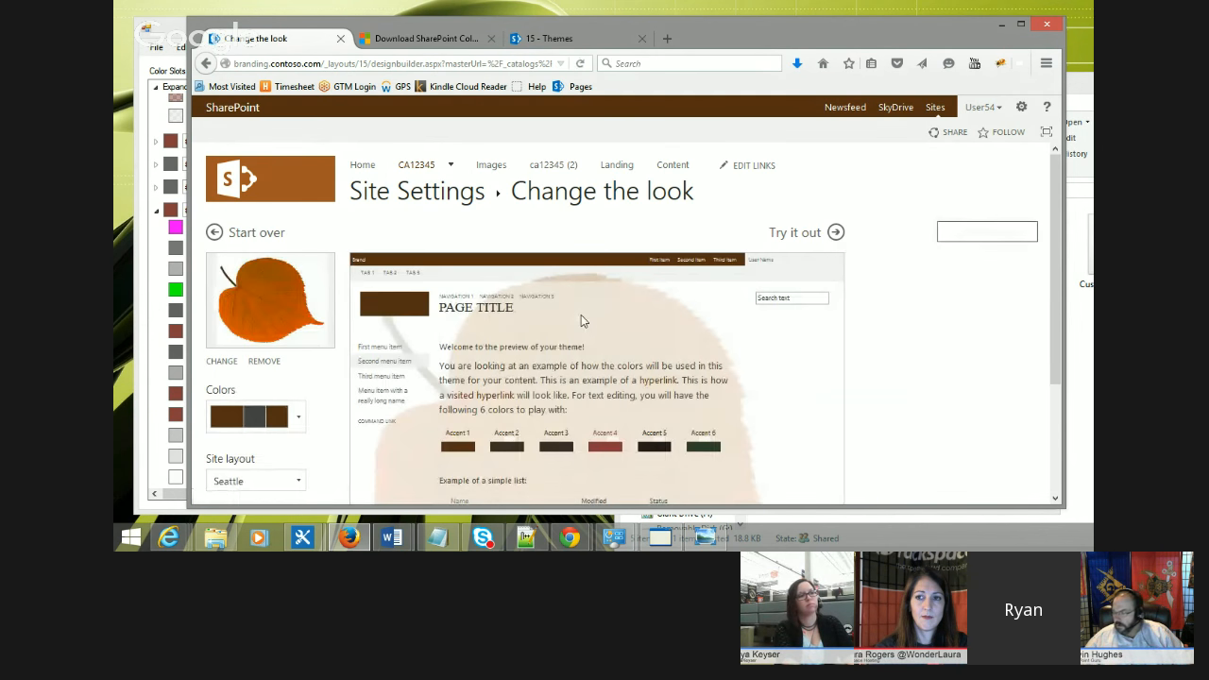
left_click(804, 235)
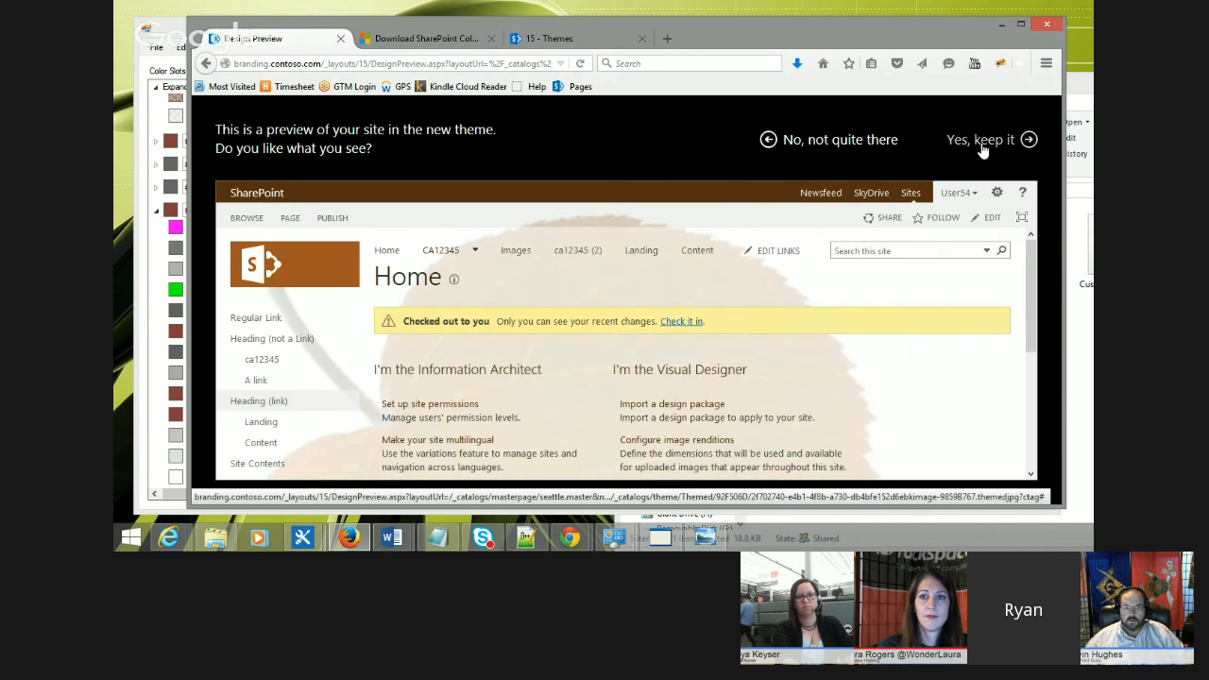
left_click(982, 142)
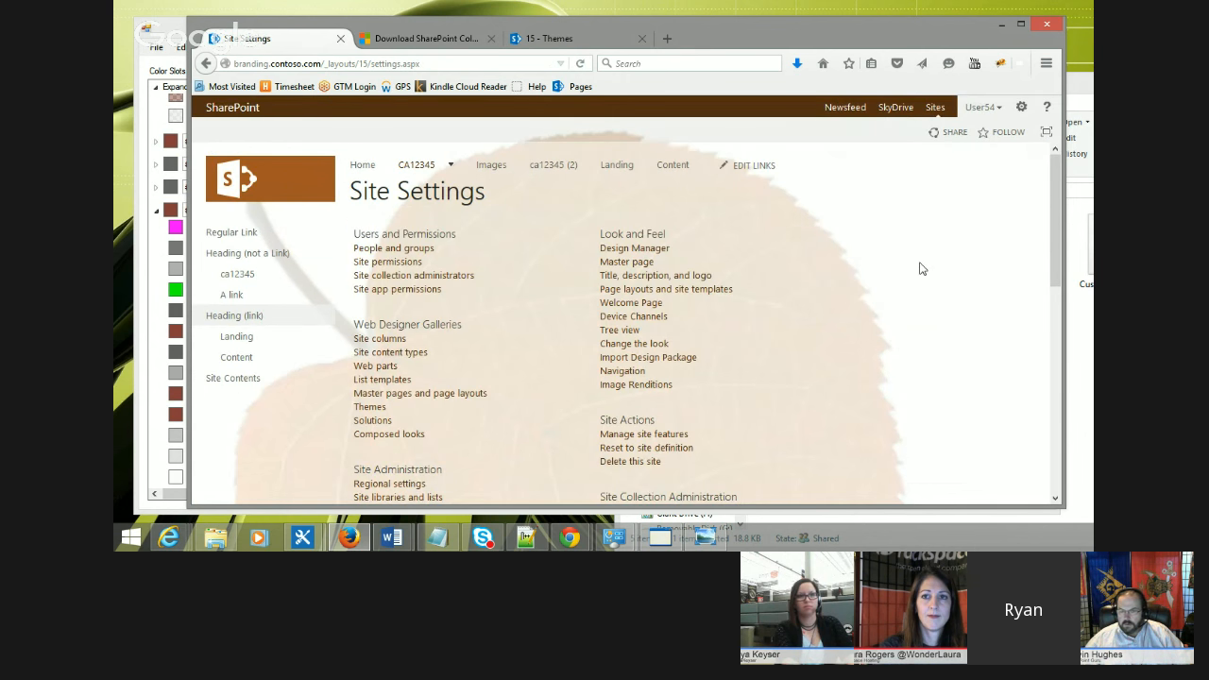
scroll(894, 327, "down", 5)
scroll(858, 328, "up", 5)
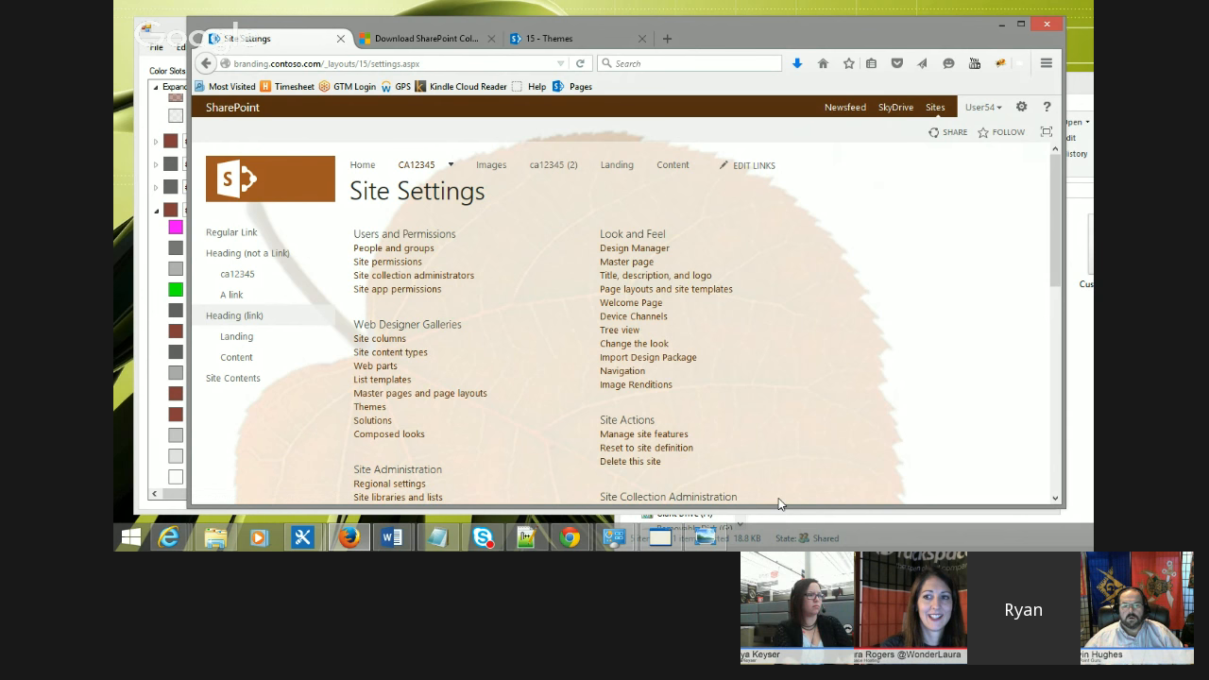
left_click(218, 538)
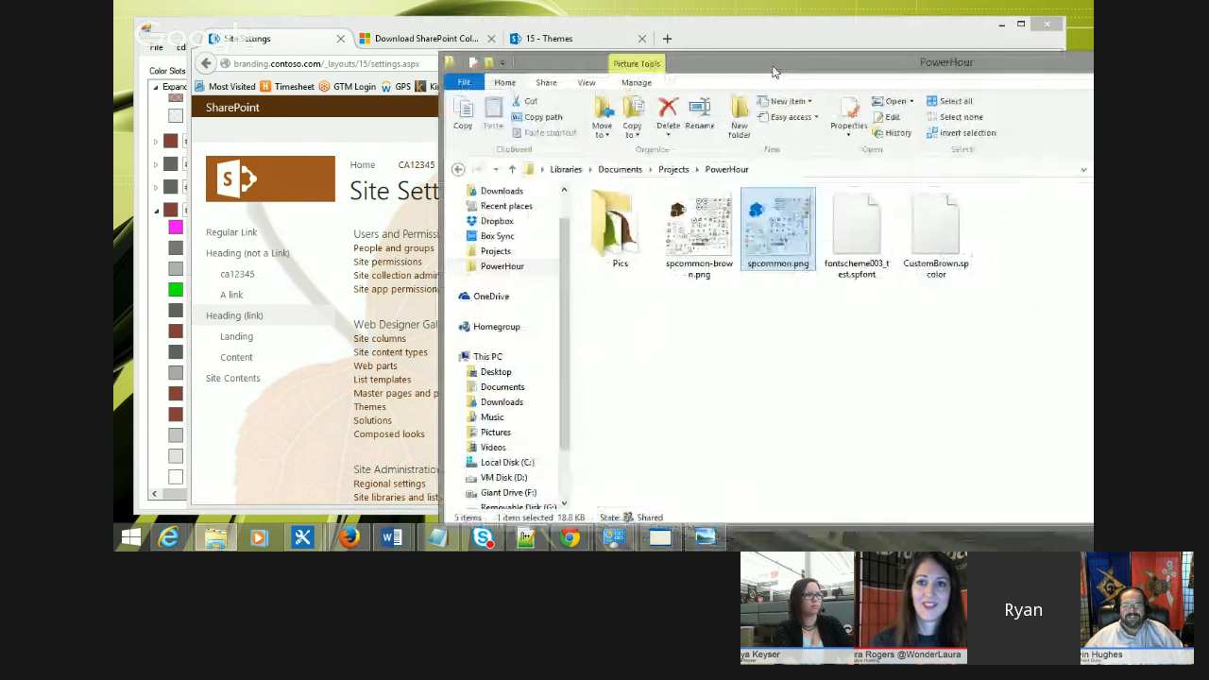
left_click(828, 418)
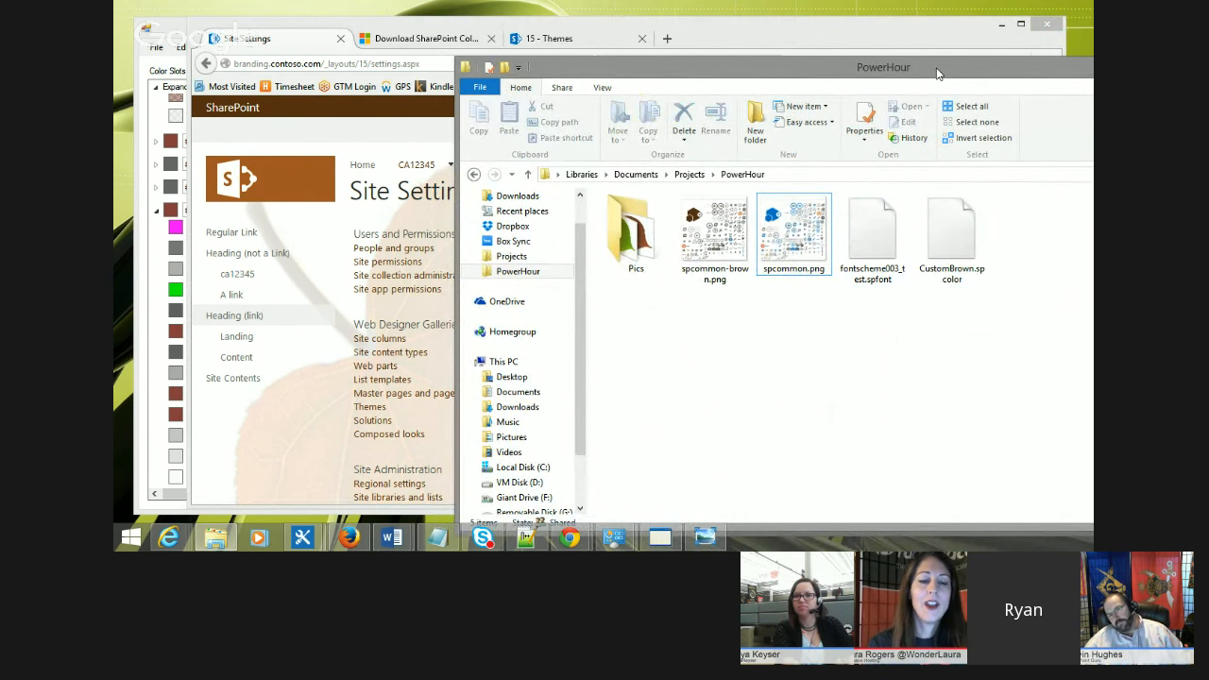
left_click(450, 136)
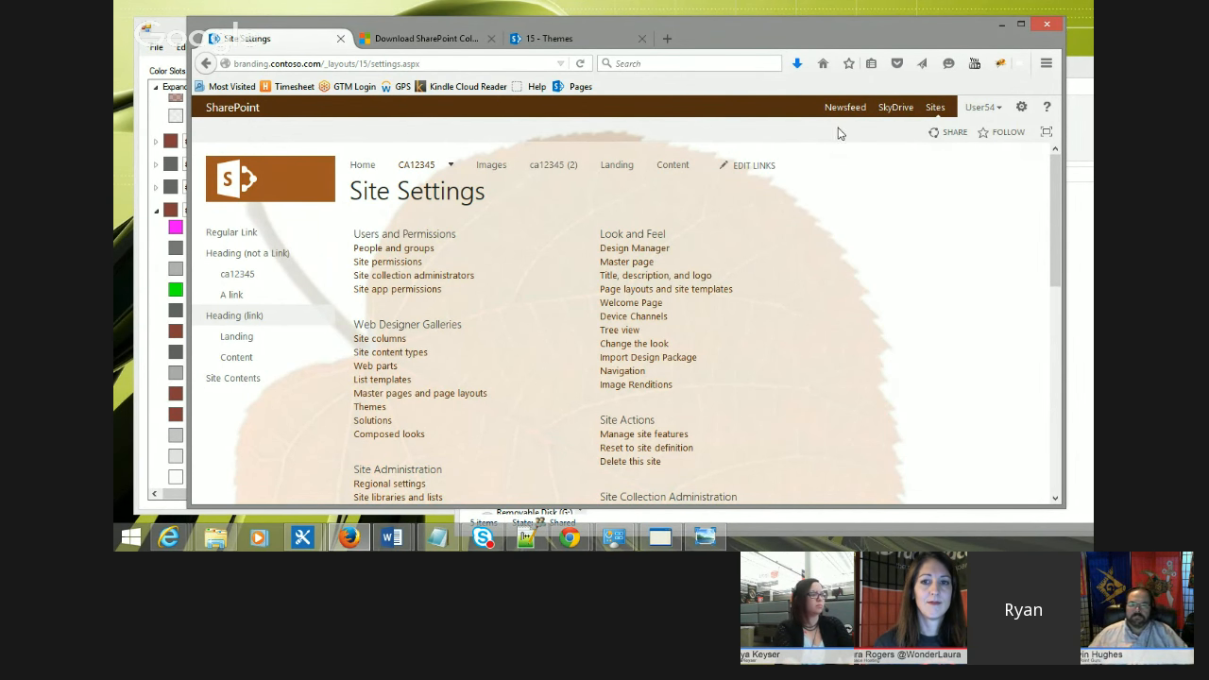
left_click_drag(206, 107, 1048, 142)
left_click(854, 172)
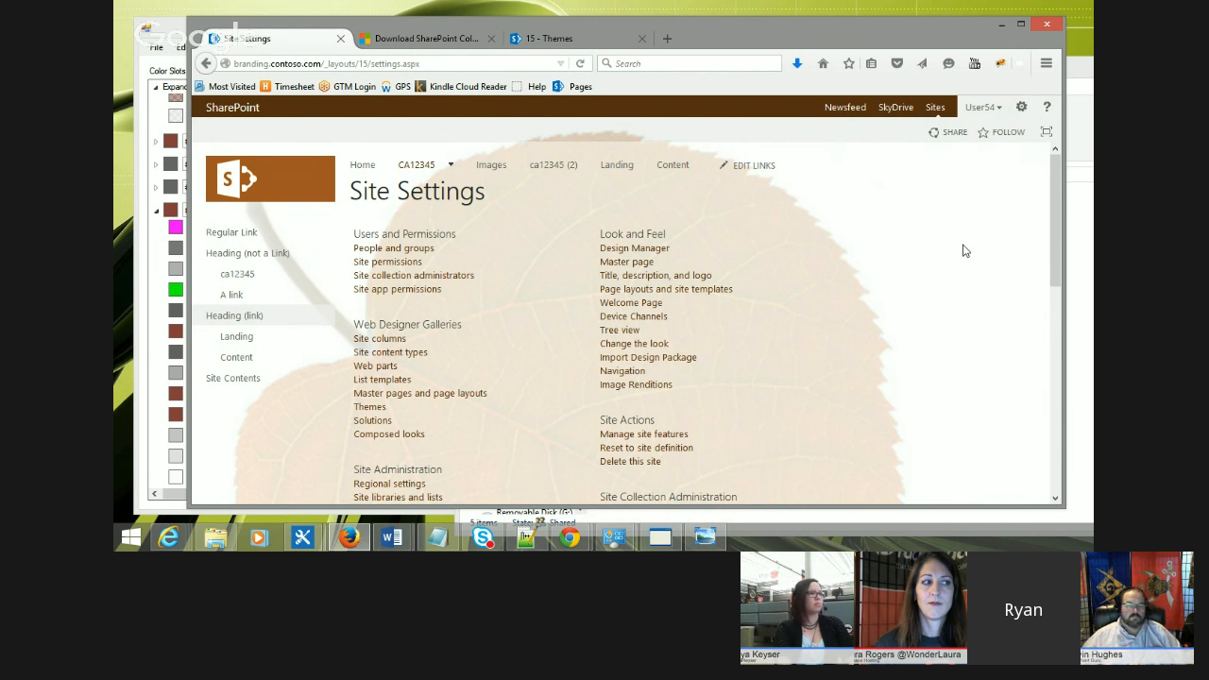
scroll(964, 242, "down", 1)
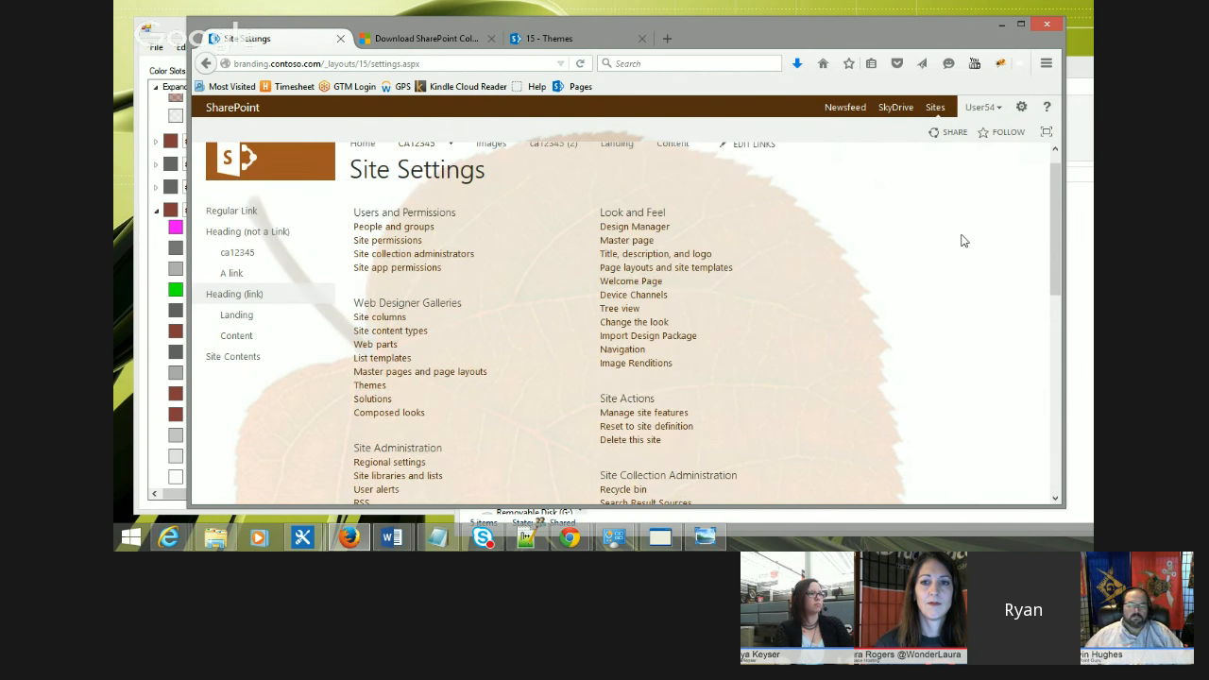
scroll(964, 241, "up", 1)
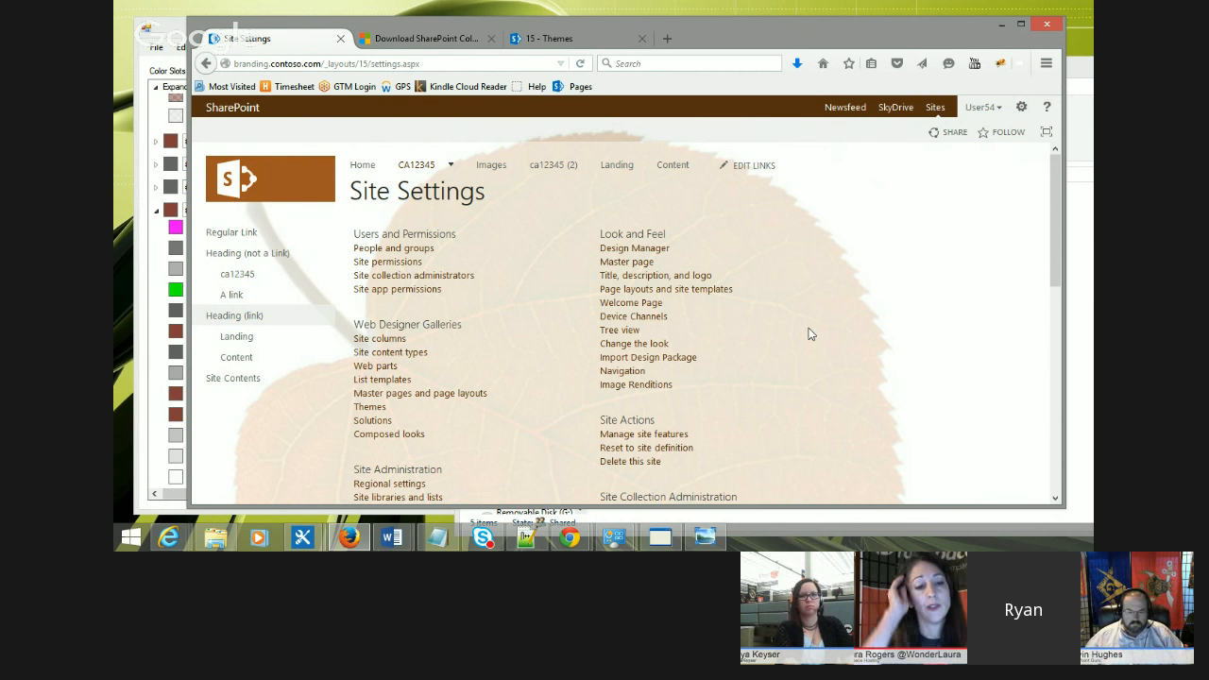
Step: Switch to the text editor, open the fontscheme003_test.spfont tab, and zoom out to review the font scheme XML
left_click(526, 537)
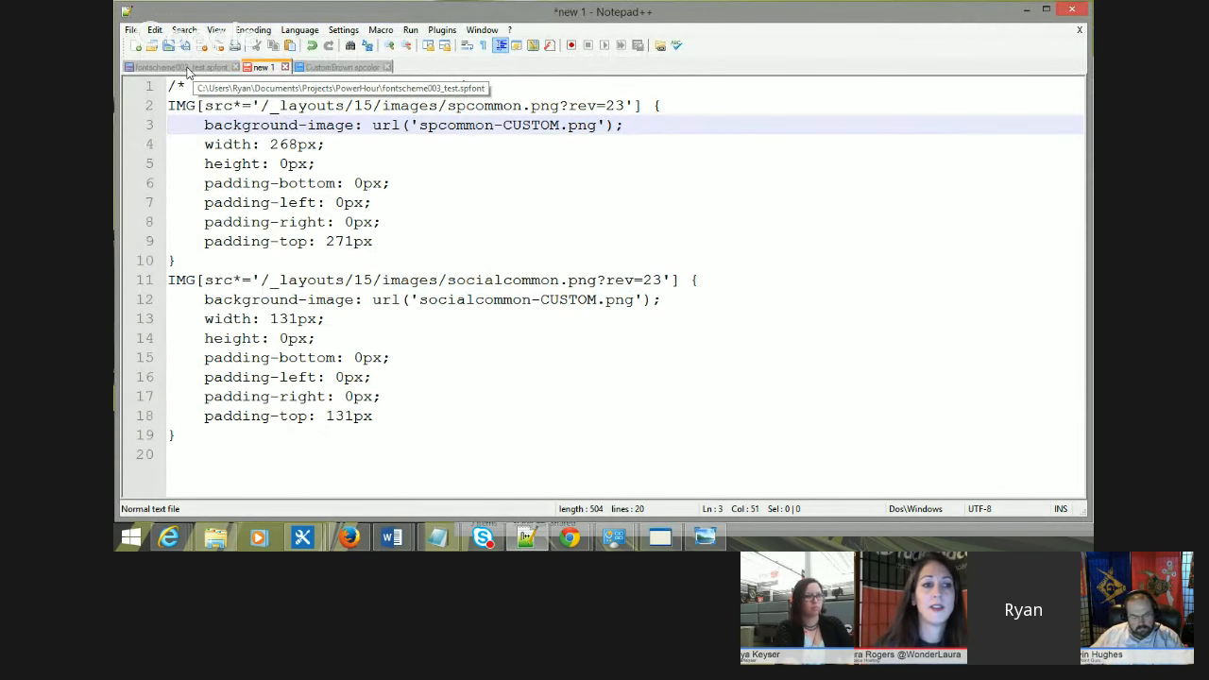
left_click(179, 67)
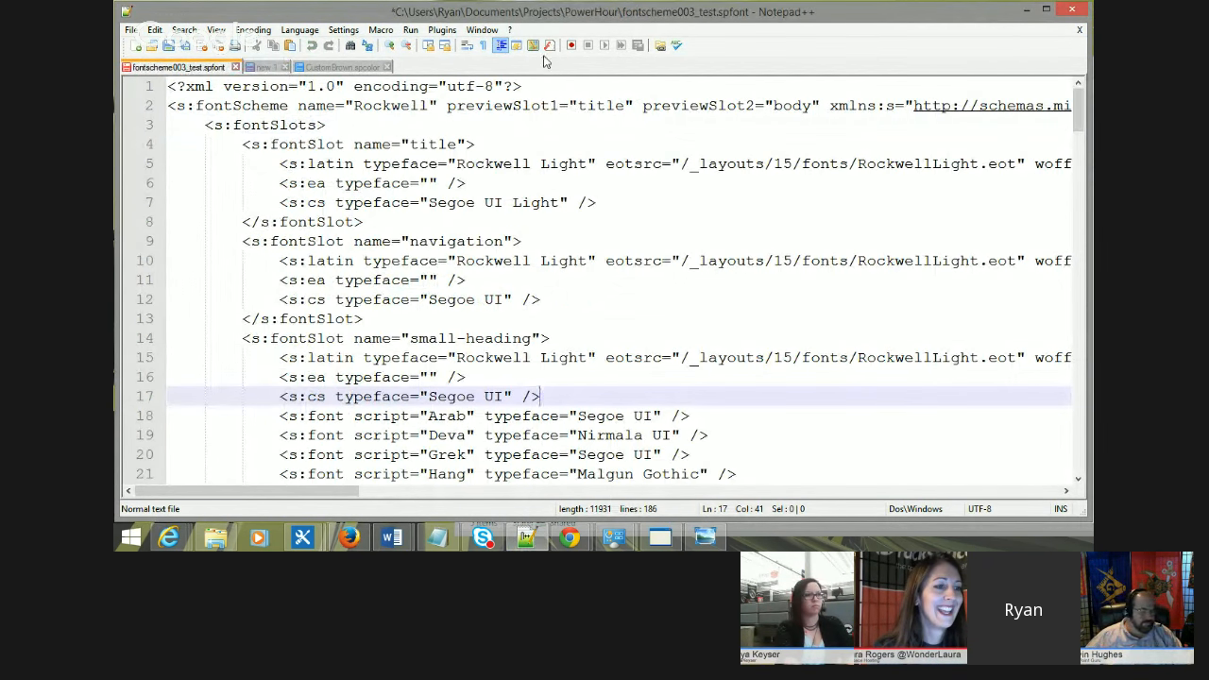
left_click(407, 45)
left_click(407, 45)
left_click(407, 46)
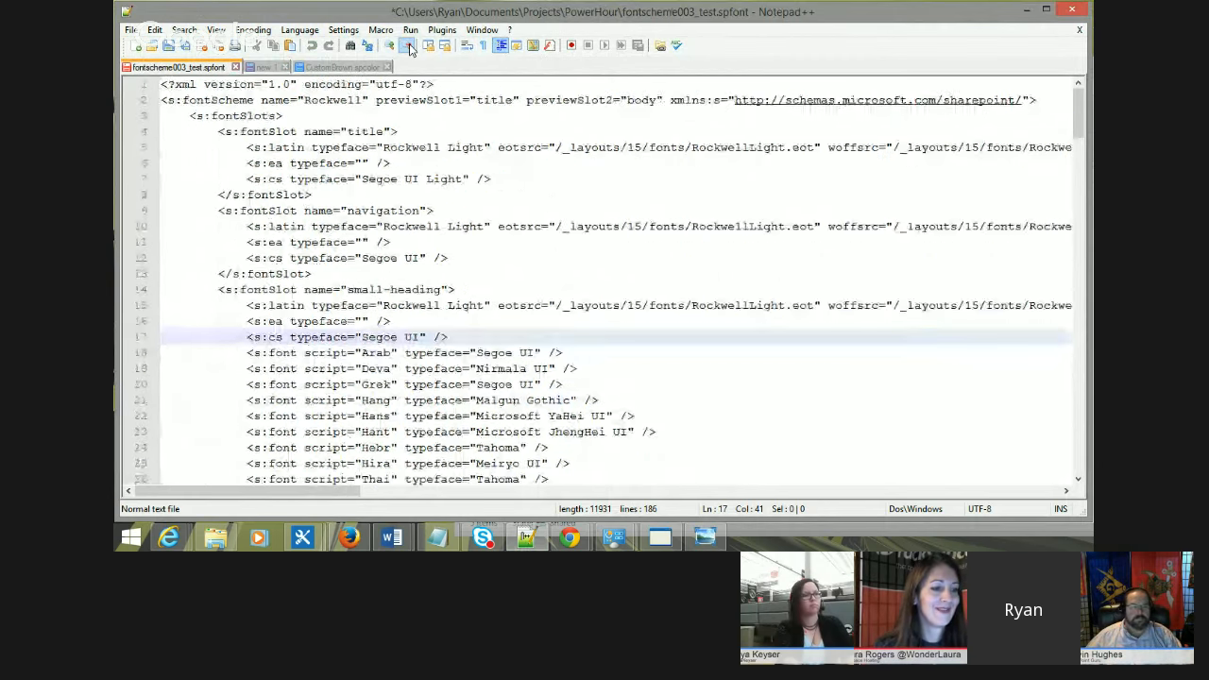
left_click(407, 45)
left_click(407, 45)
left_click(407, 45)
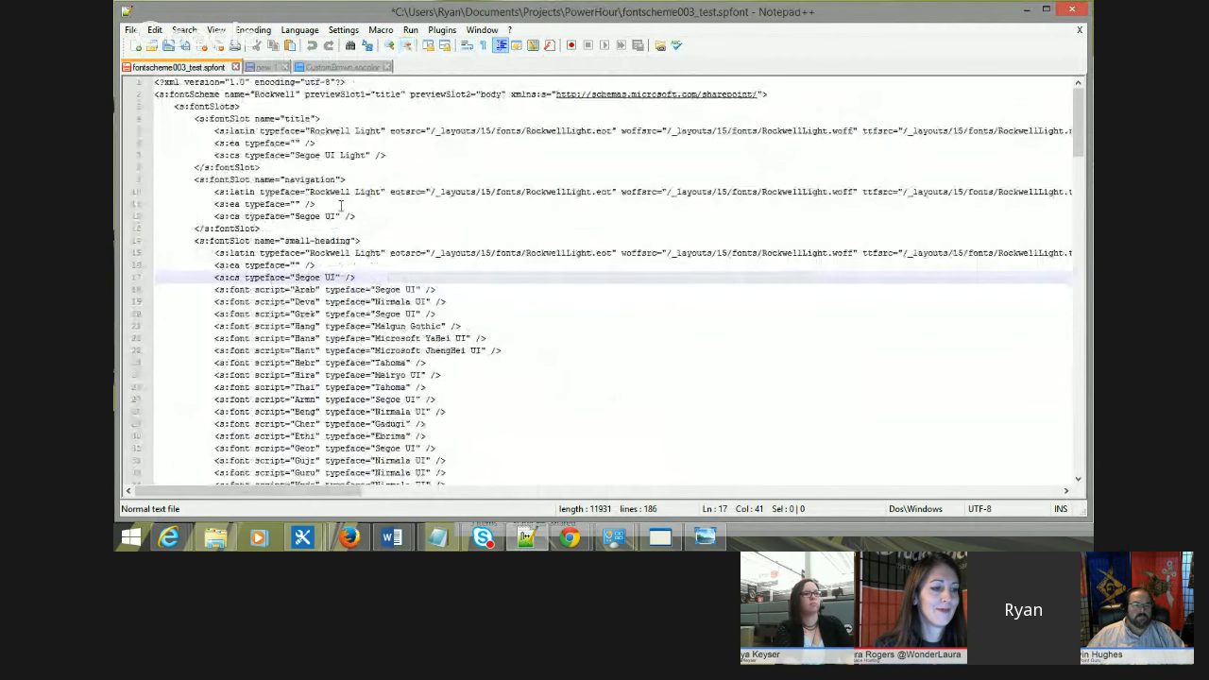
scroll(255, 200, "down", 5)
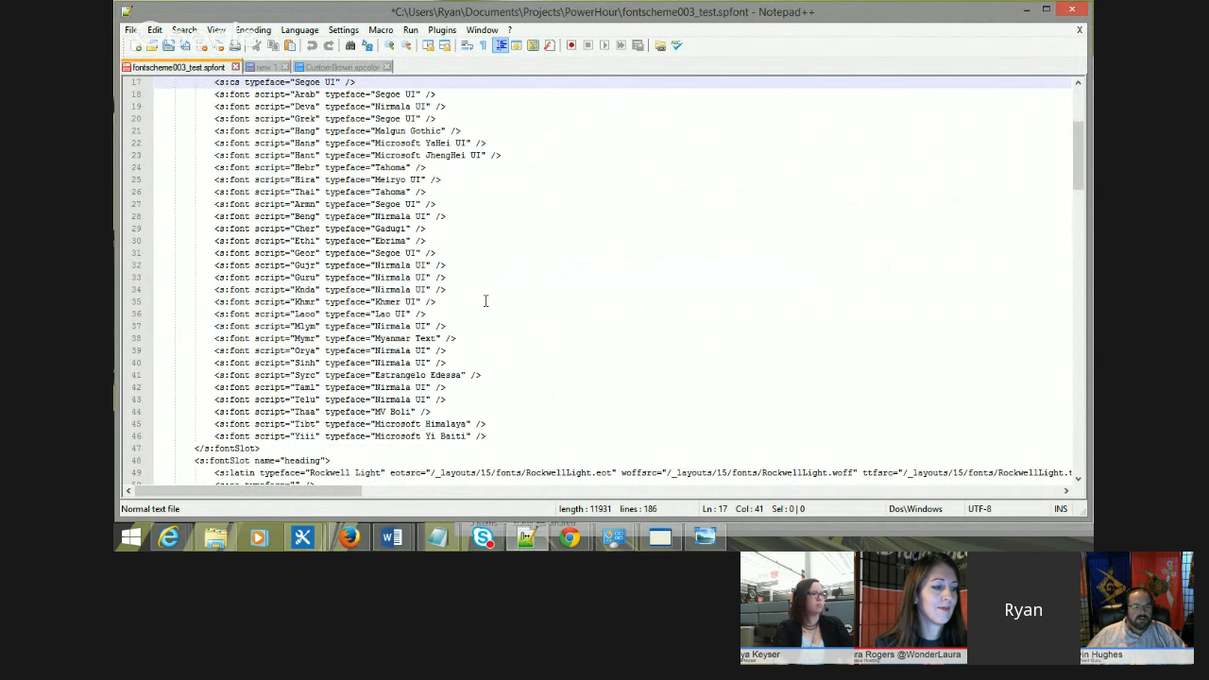
scroll(326, 284, "up", 5)
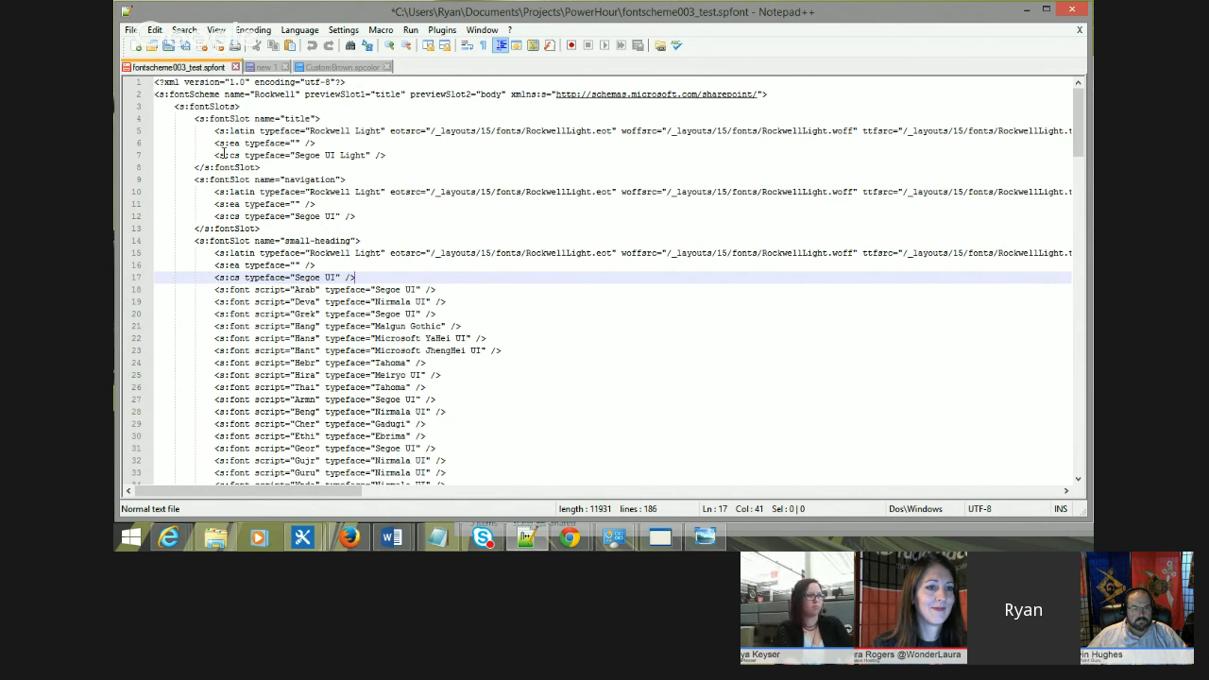
scroll(224, 151, "down", 1)
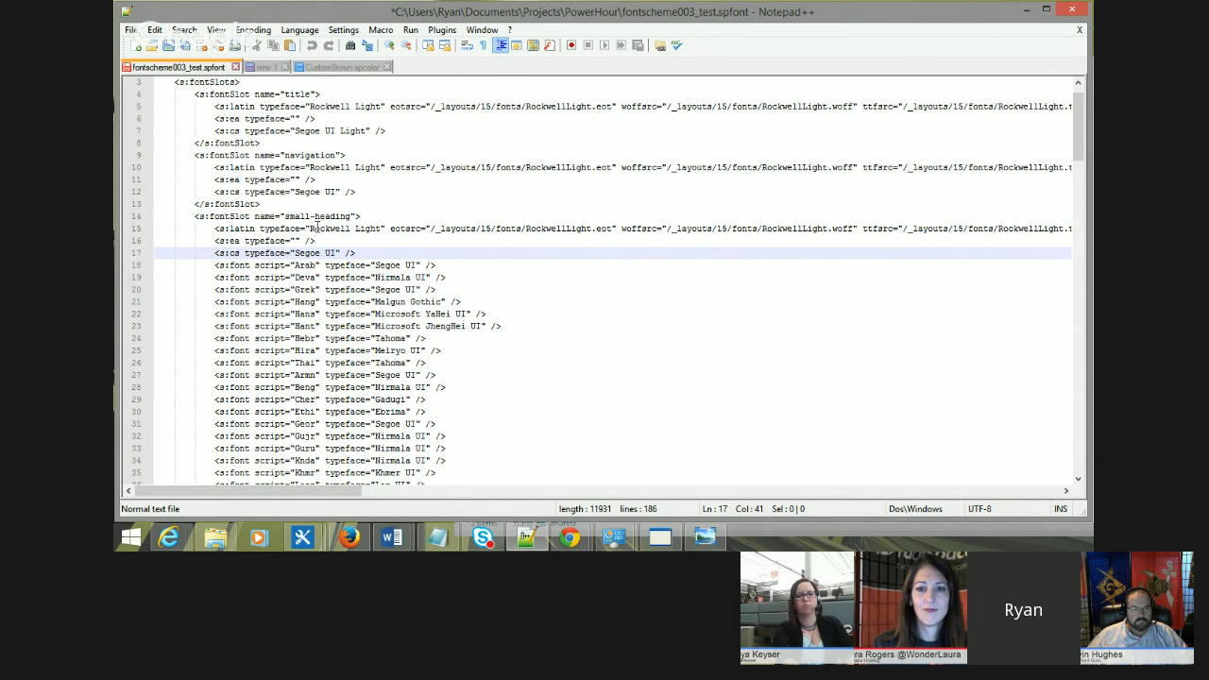
Step: Review the font slots' typeface names and their eot, woff and ttf font file paths in the spfont XML, then close the text editor
left_click_drag(310, 228, 381, 229)
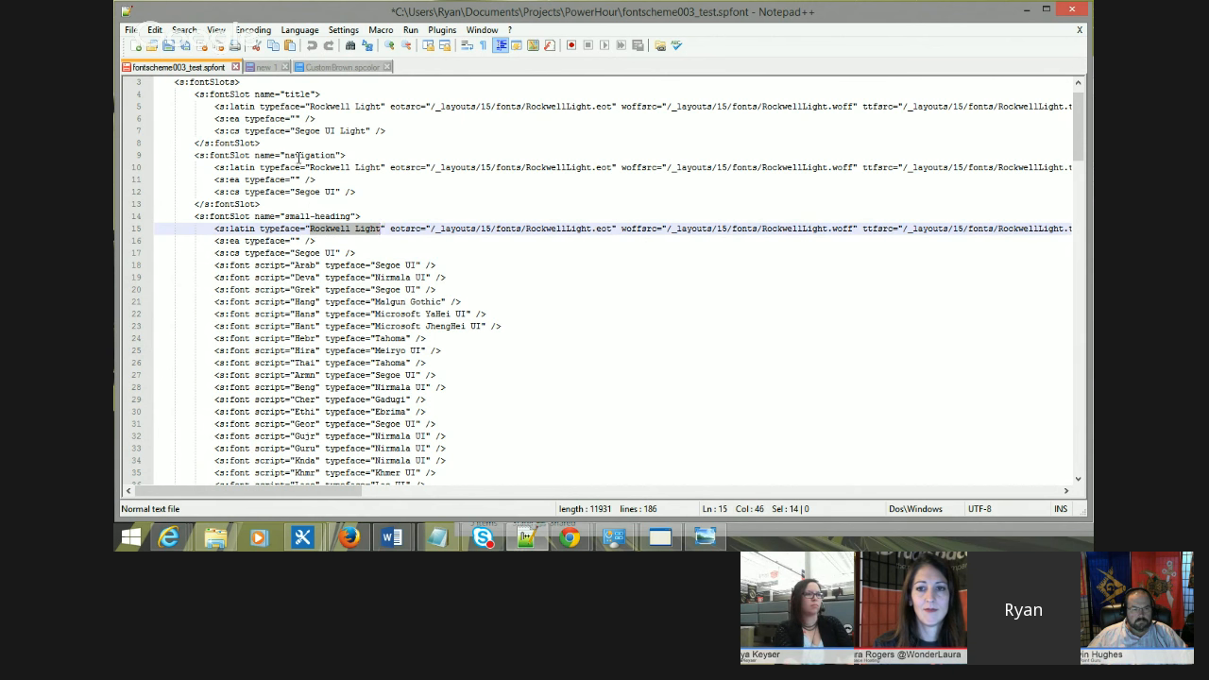
left_click(393, 230)
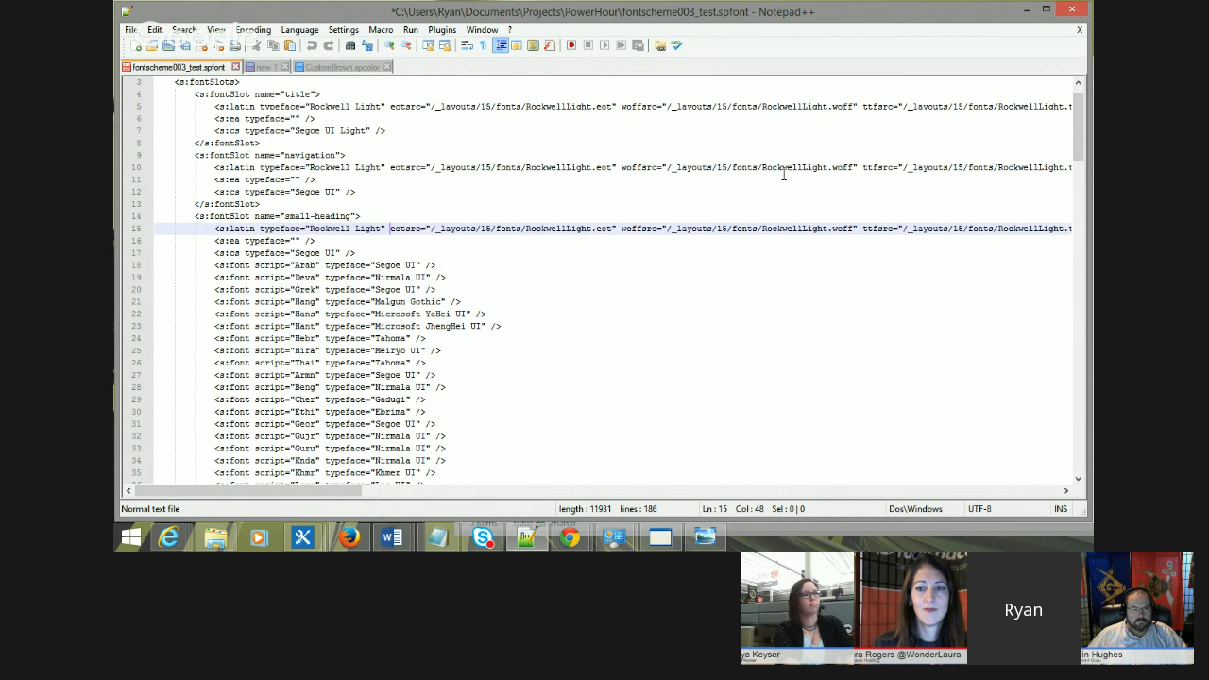
left_click(816, 167)
left_click_drag(764, 167, 857, 168)
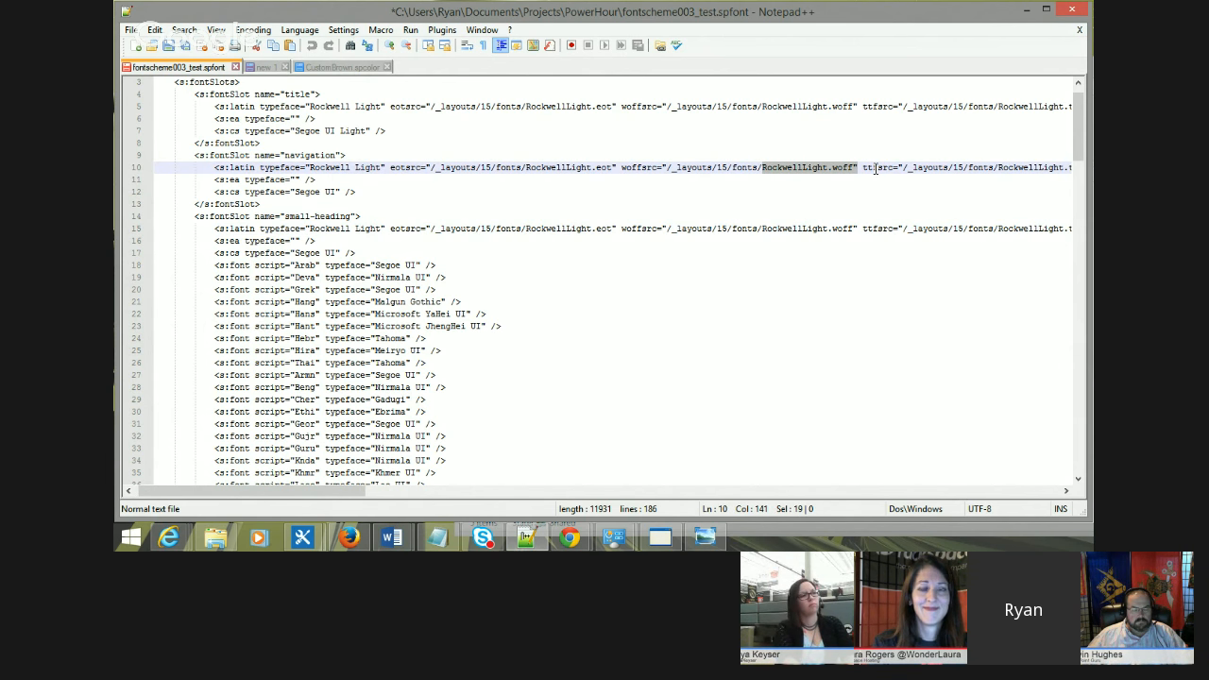
scroll(876, 167, "right", 5)
left_click_drag(828, 167, 674, 171)
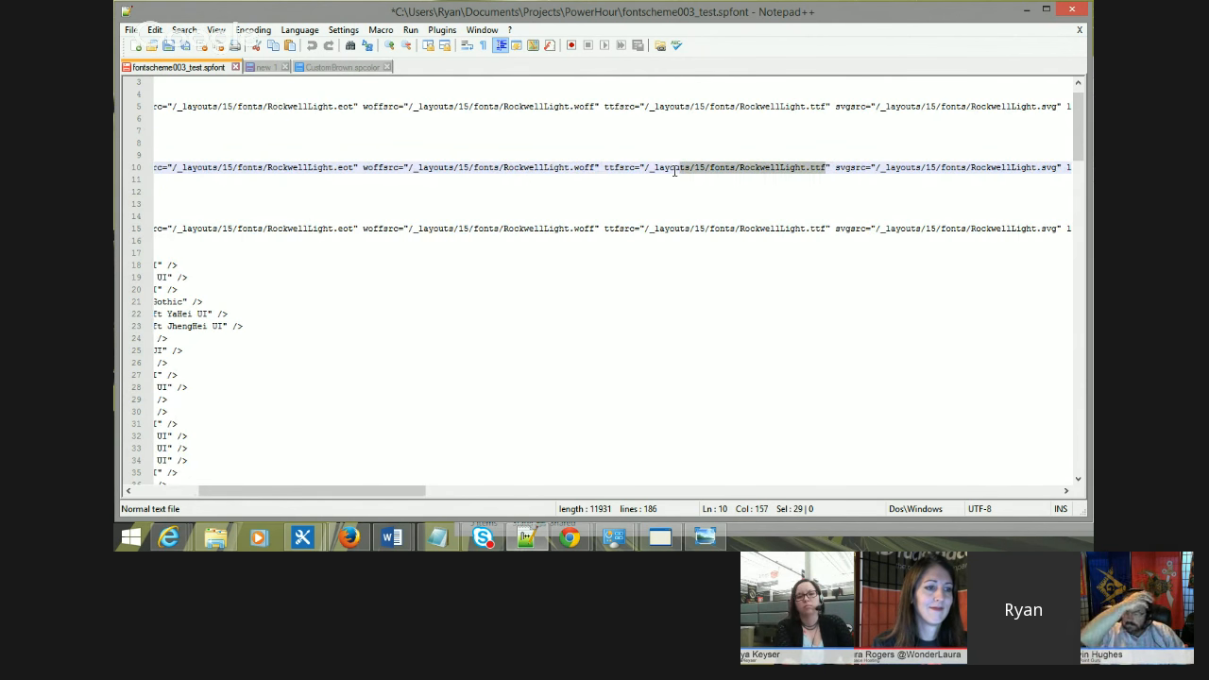
left_click(674, 171)
scroll(673, 143, "left", 5)
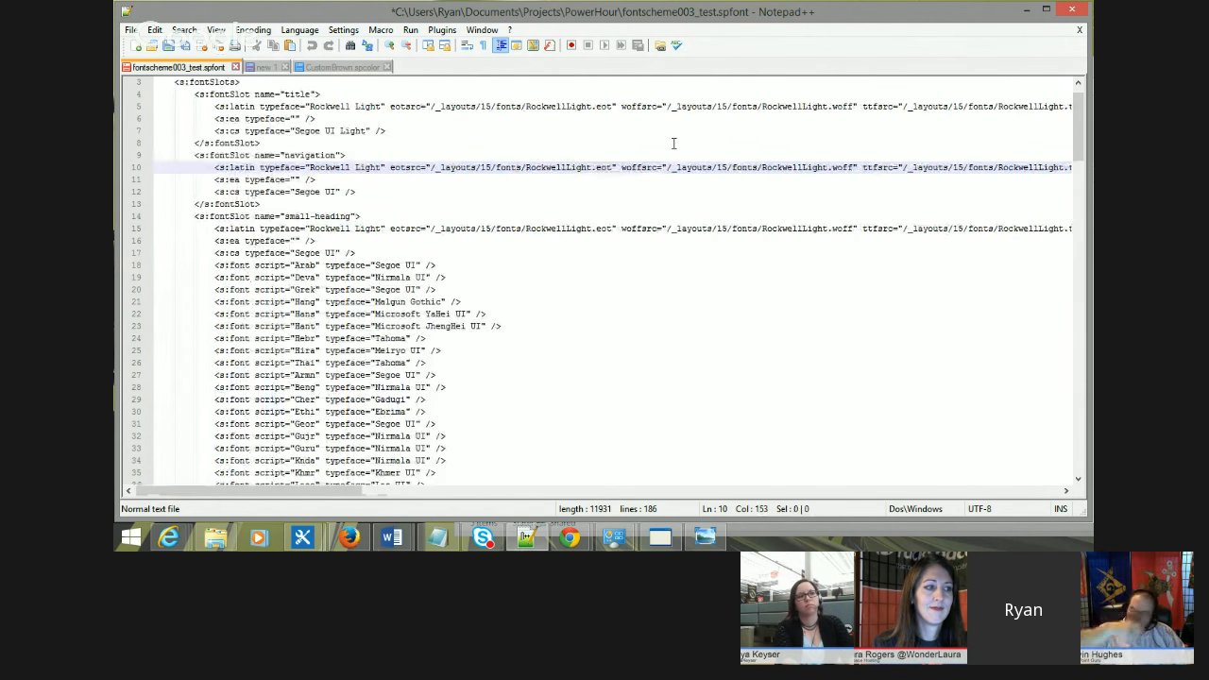
left_click(384, 216)
left_click(520, 264)
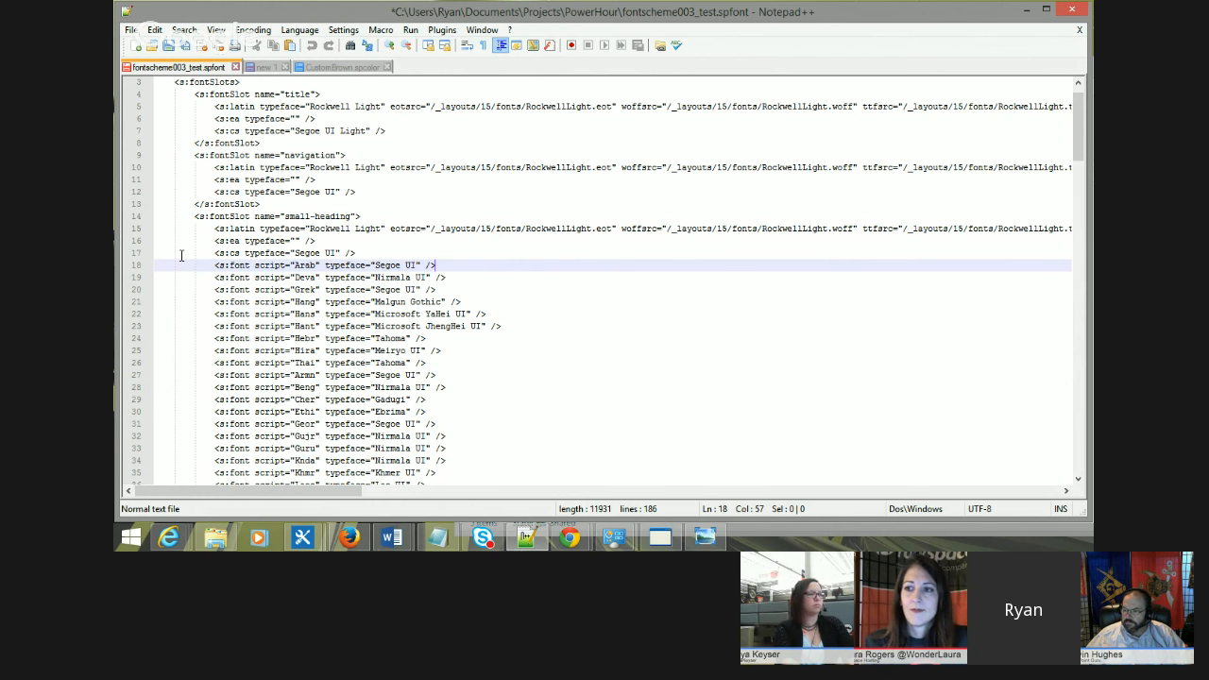
scroll(472, 270, "up", 1)
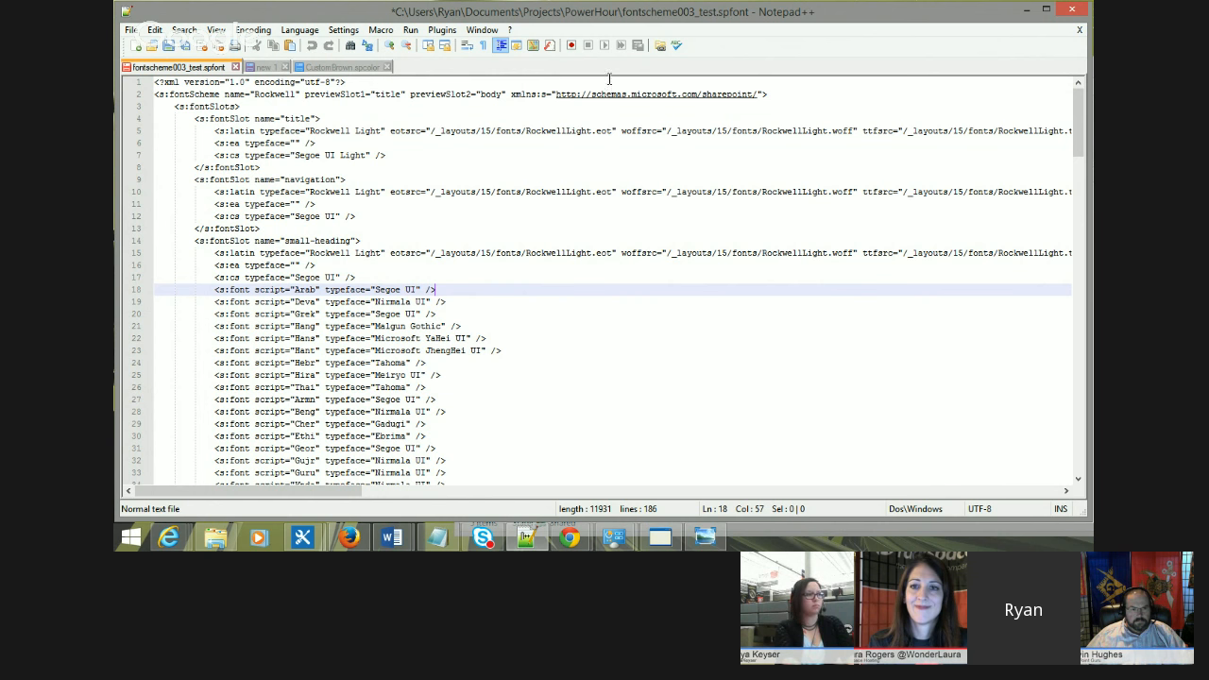
left_click(1072, 10)
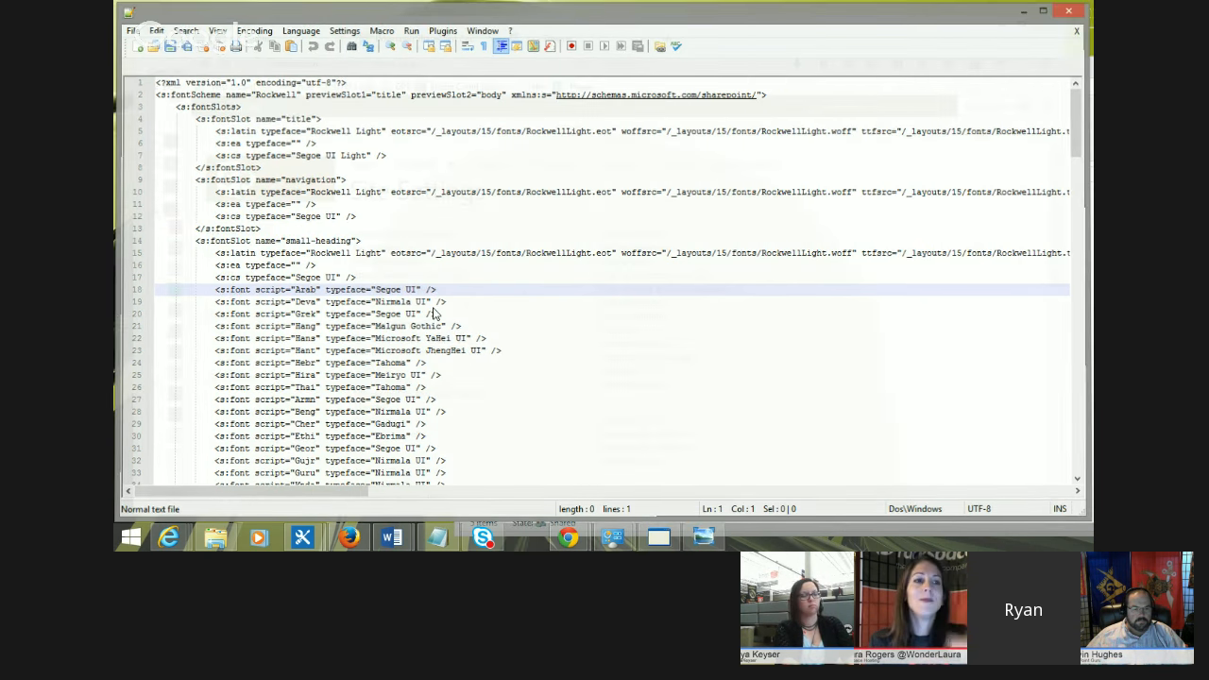